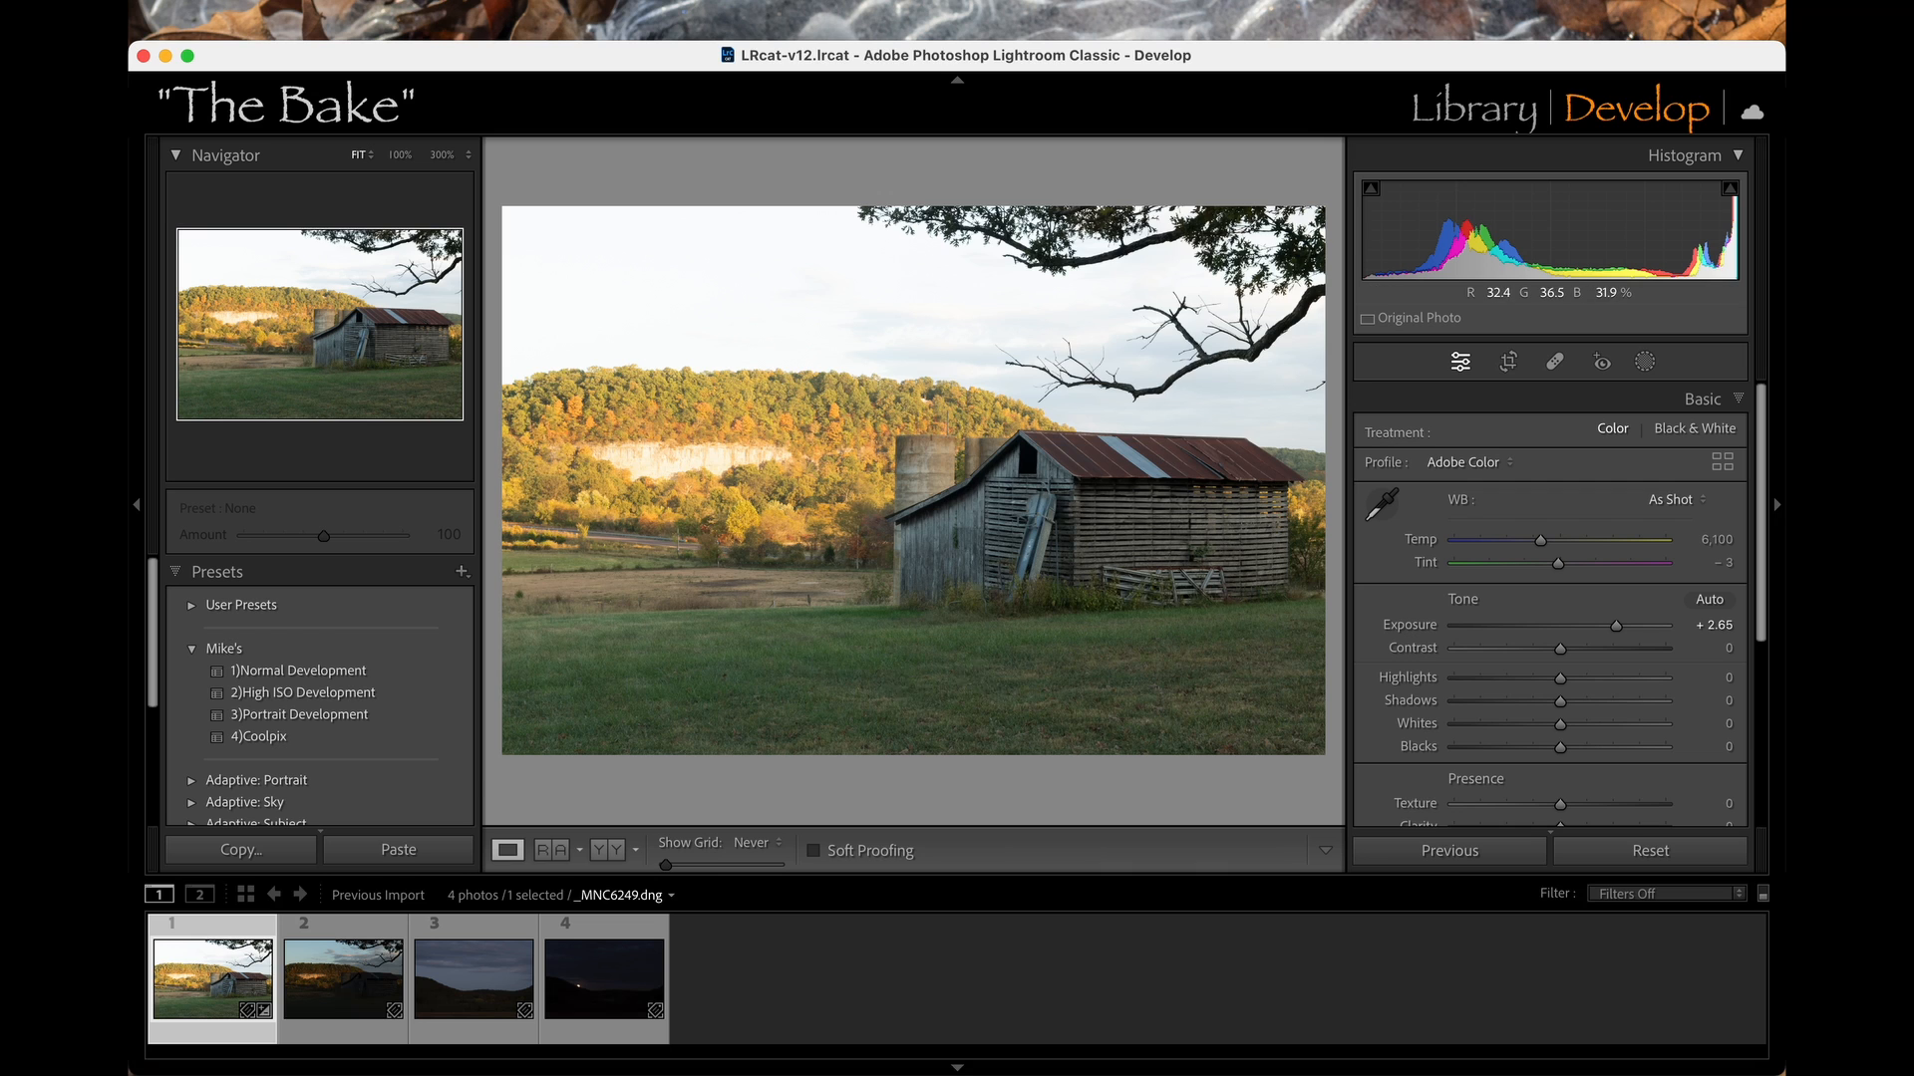
# Set the exposure of the second barn photo to +3.02.
pyautogui.click(964, 668)
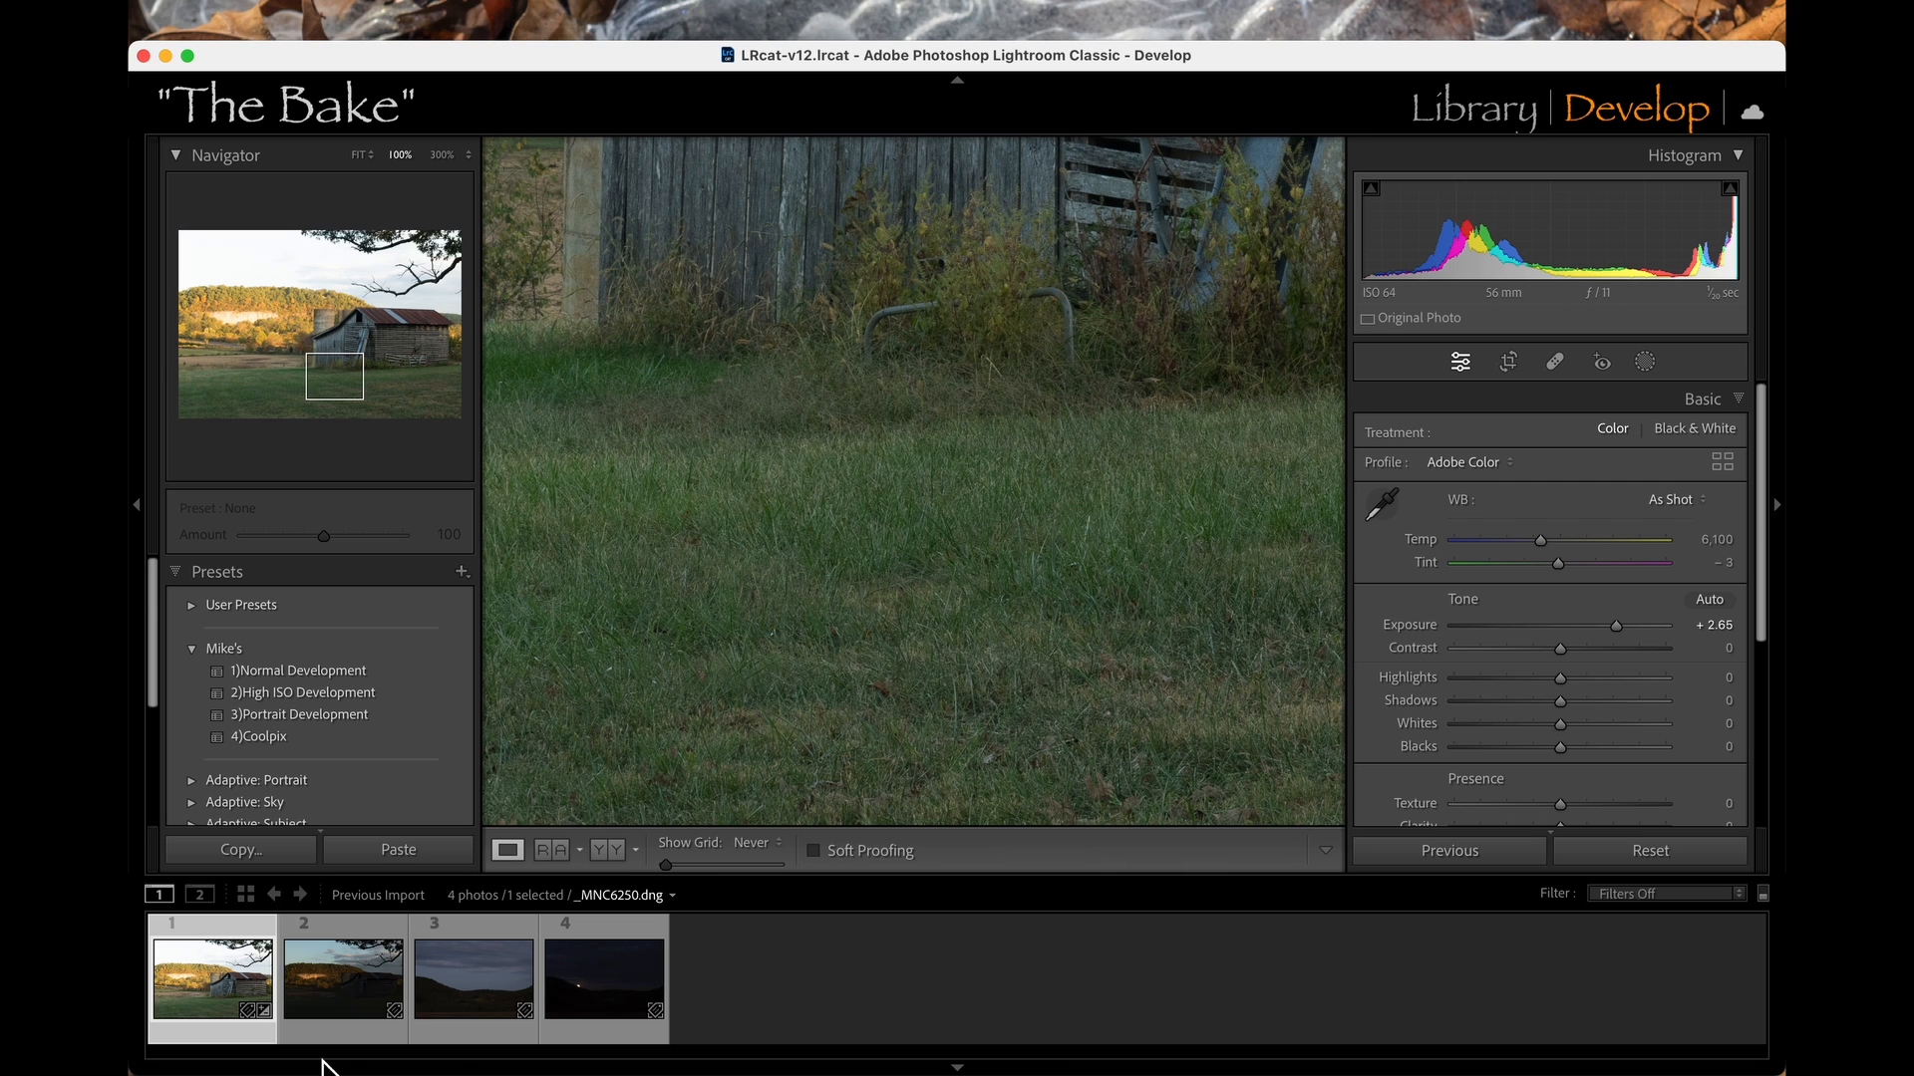
pyautogui.click(332, 981)
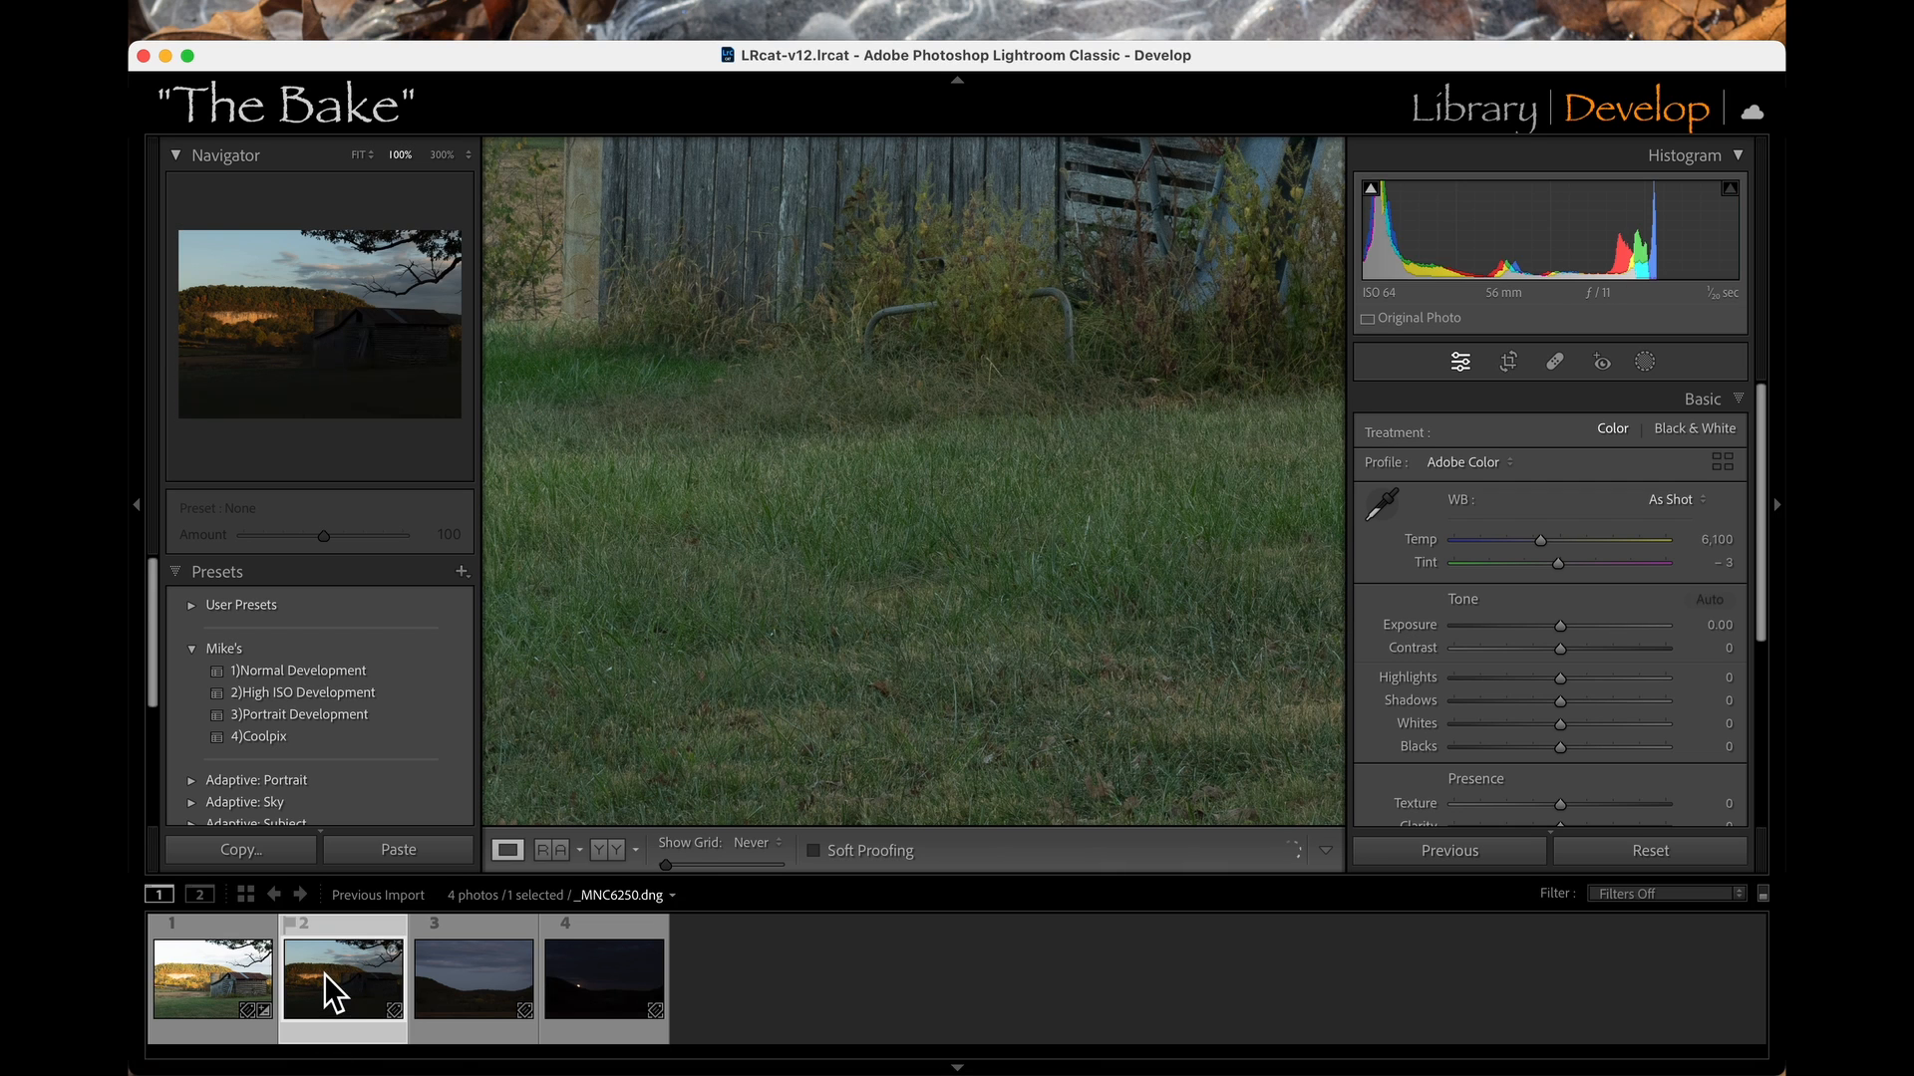
pyautogui.click(1628, 626)
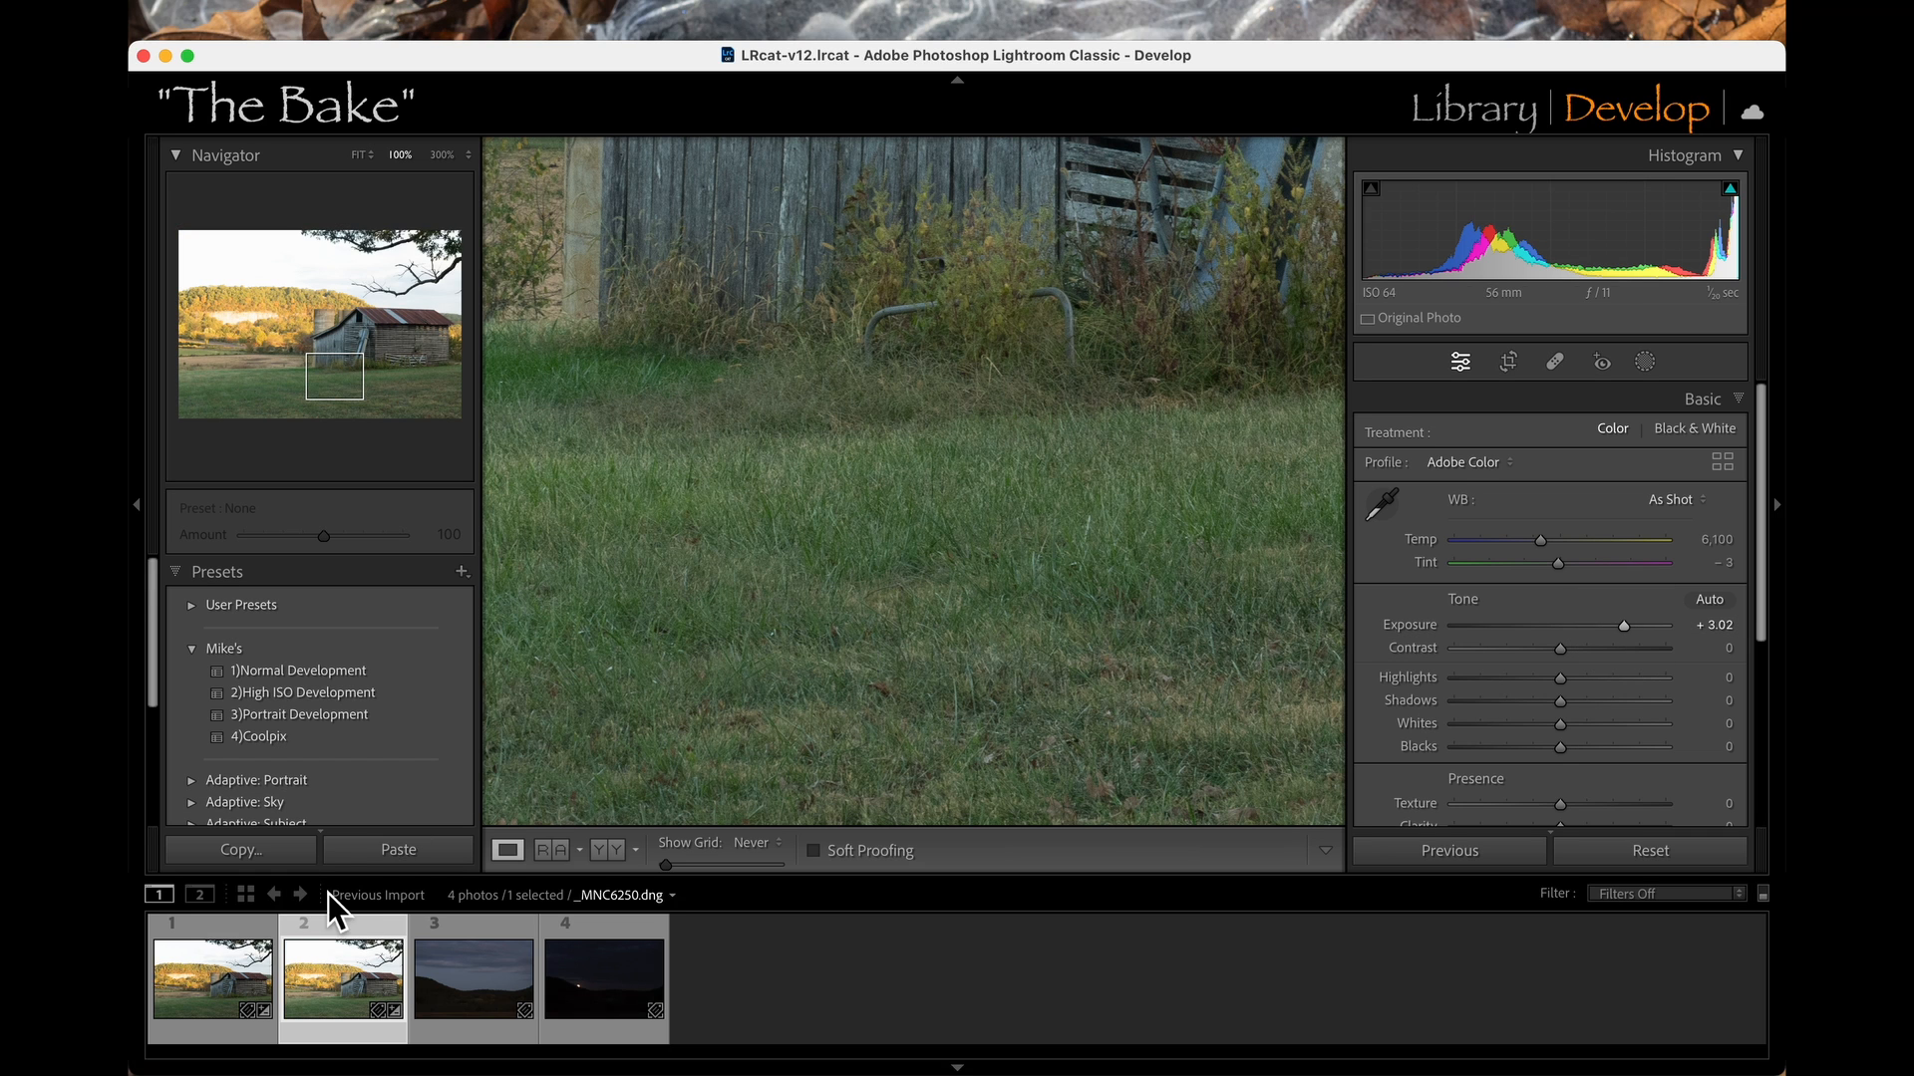
# Compare the first and second barn photos at 100% around the silo and the barn's weathered siding.
pyautogui.moveTo(809, 319); pyautogui.dragTo(812, 1072)
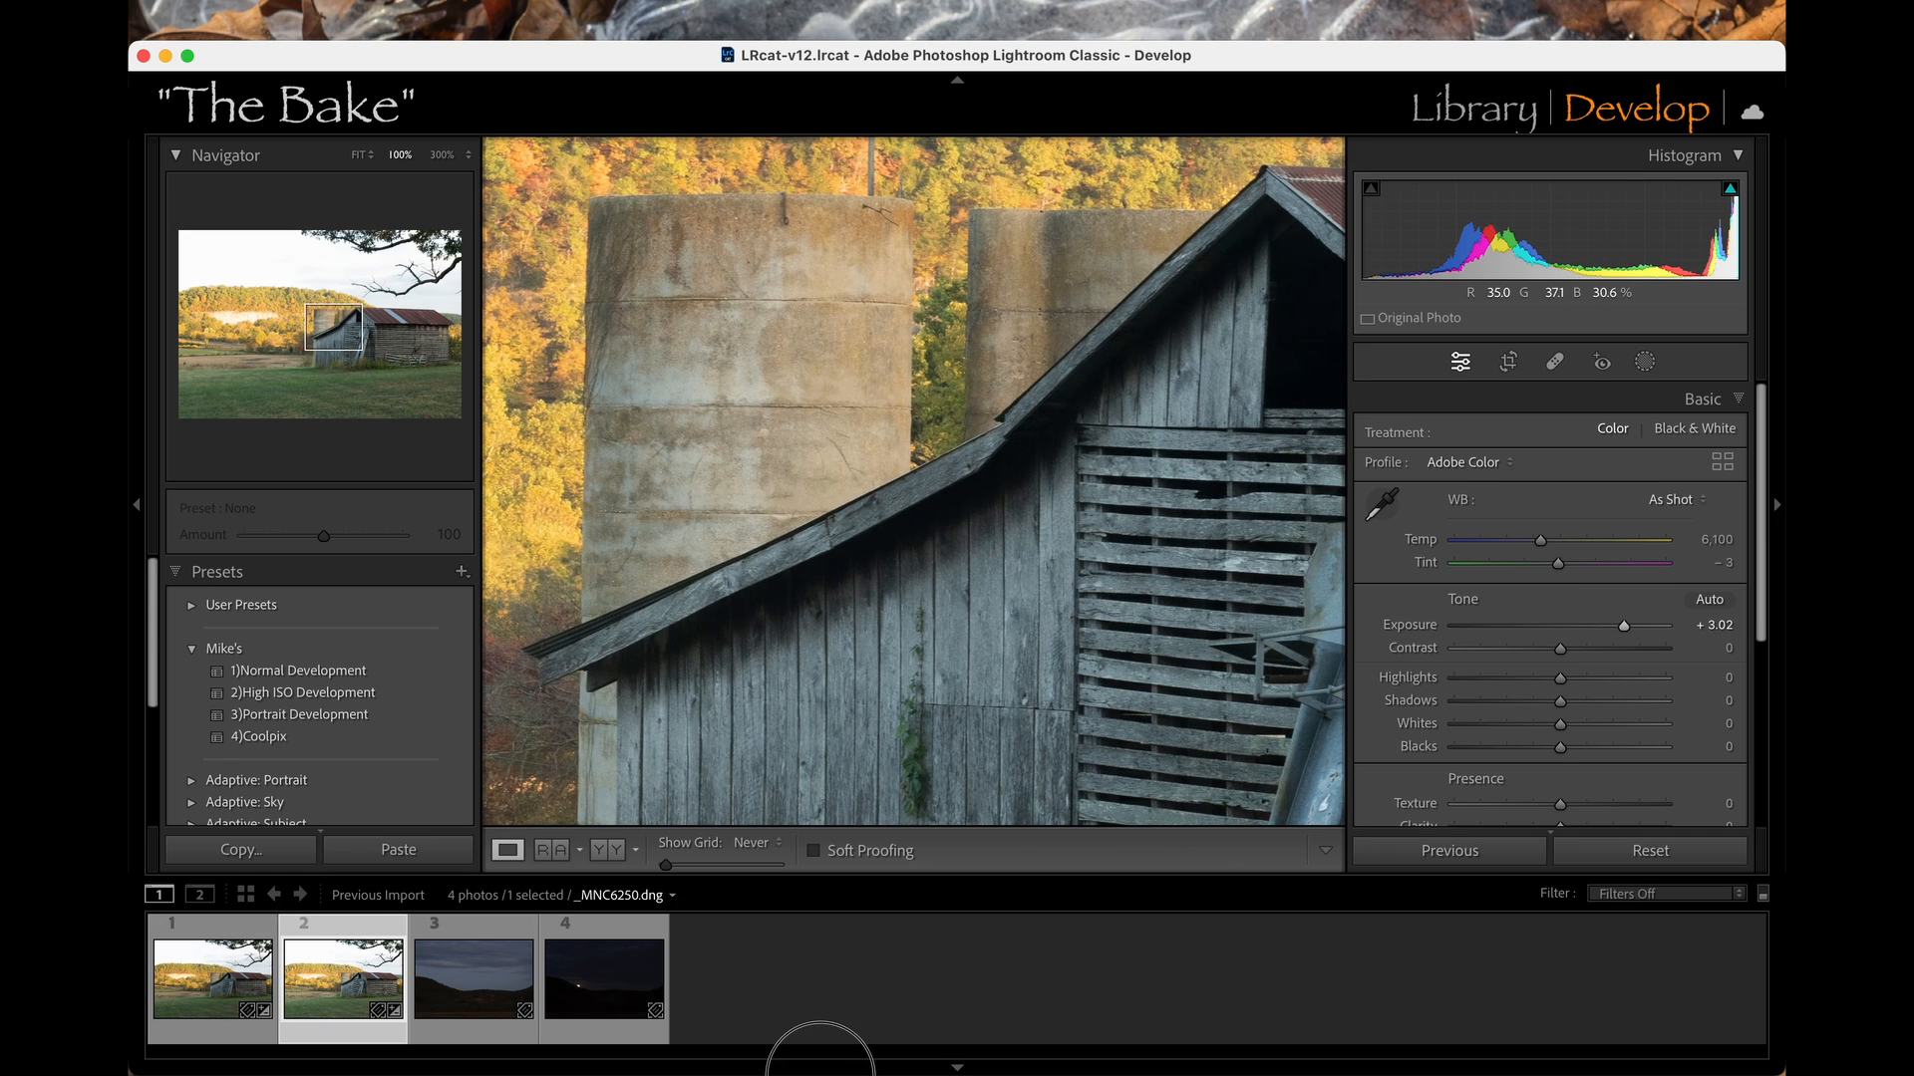
pyautogui.moveTo(820, 543); pyautogui.dragTo(974, 616)
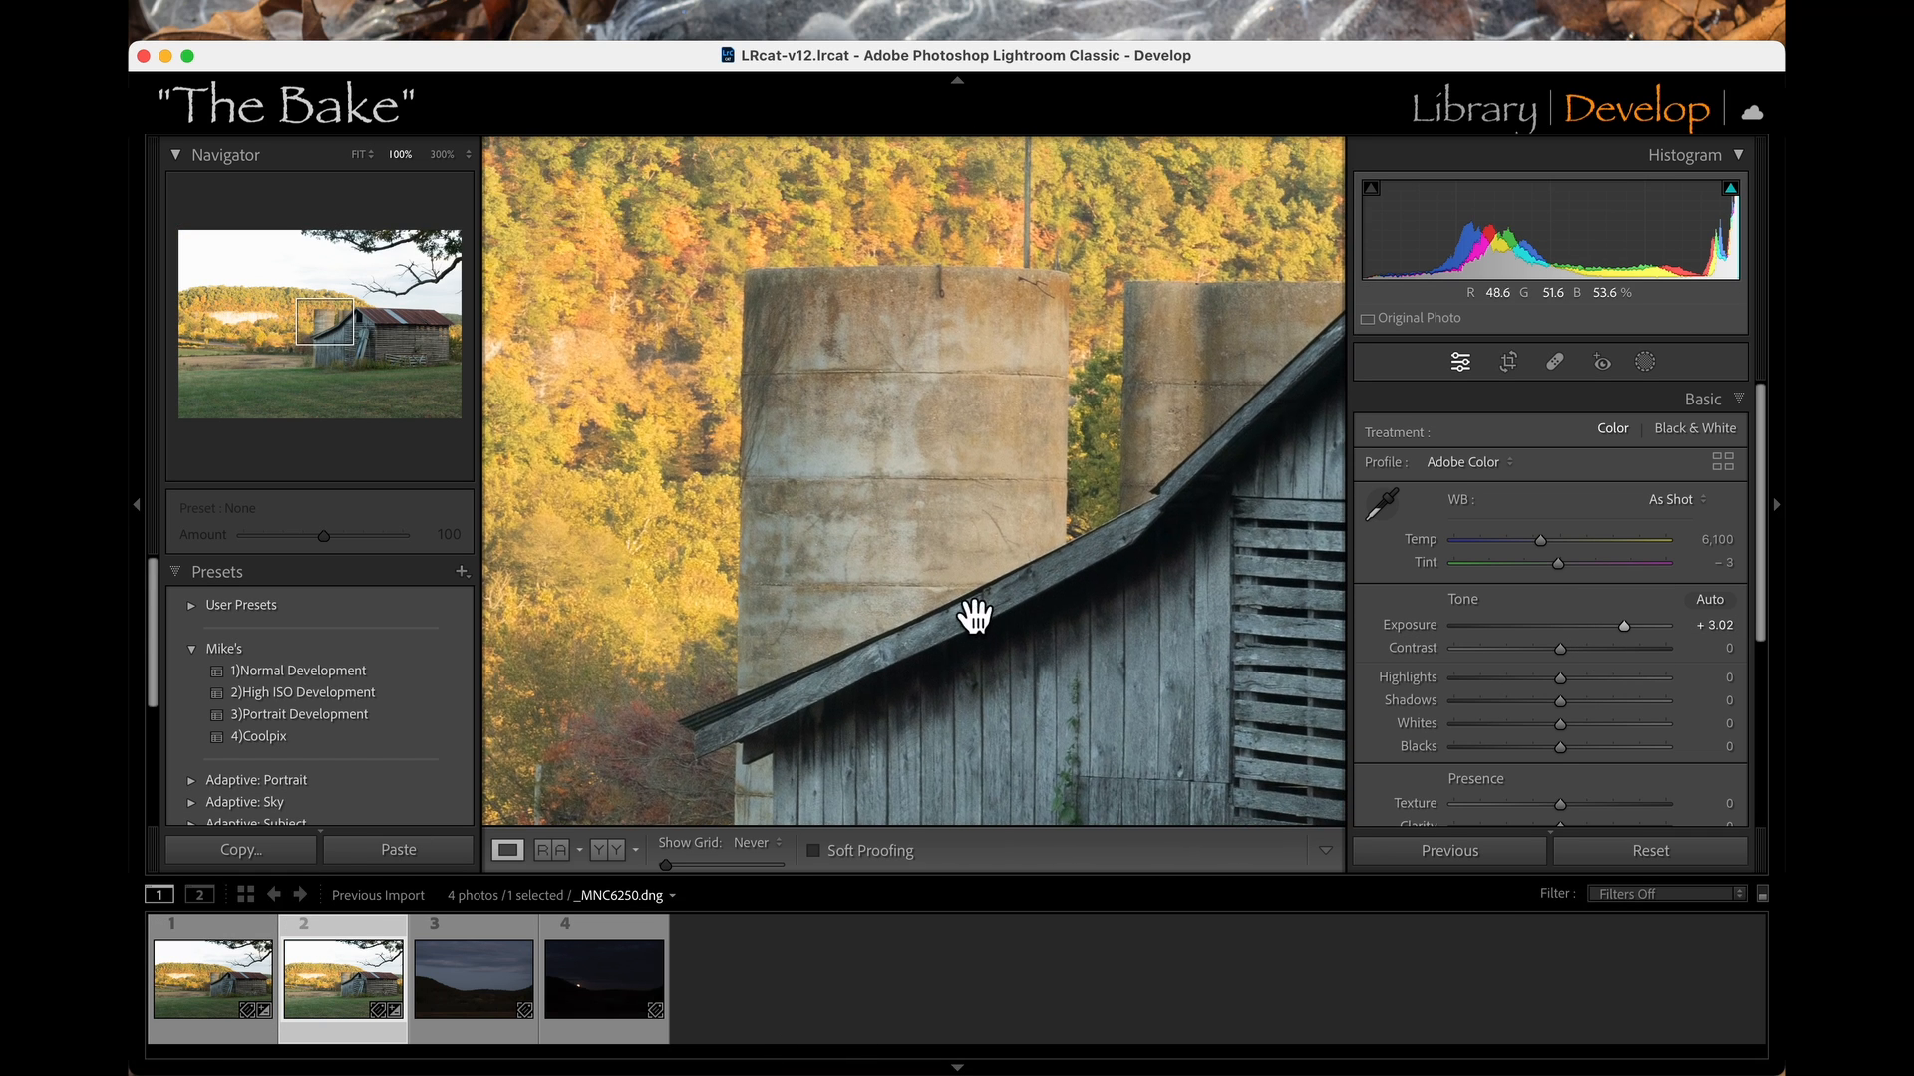
pyautogui.click(182, 979)
pyautogui.click(349, 1001)
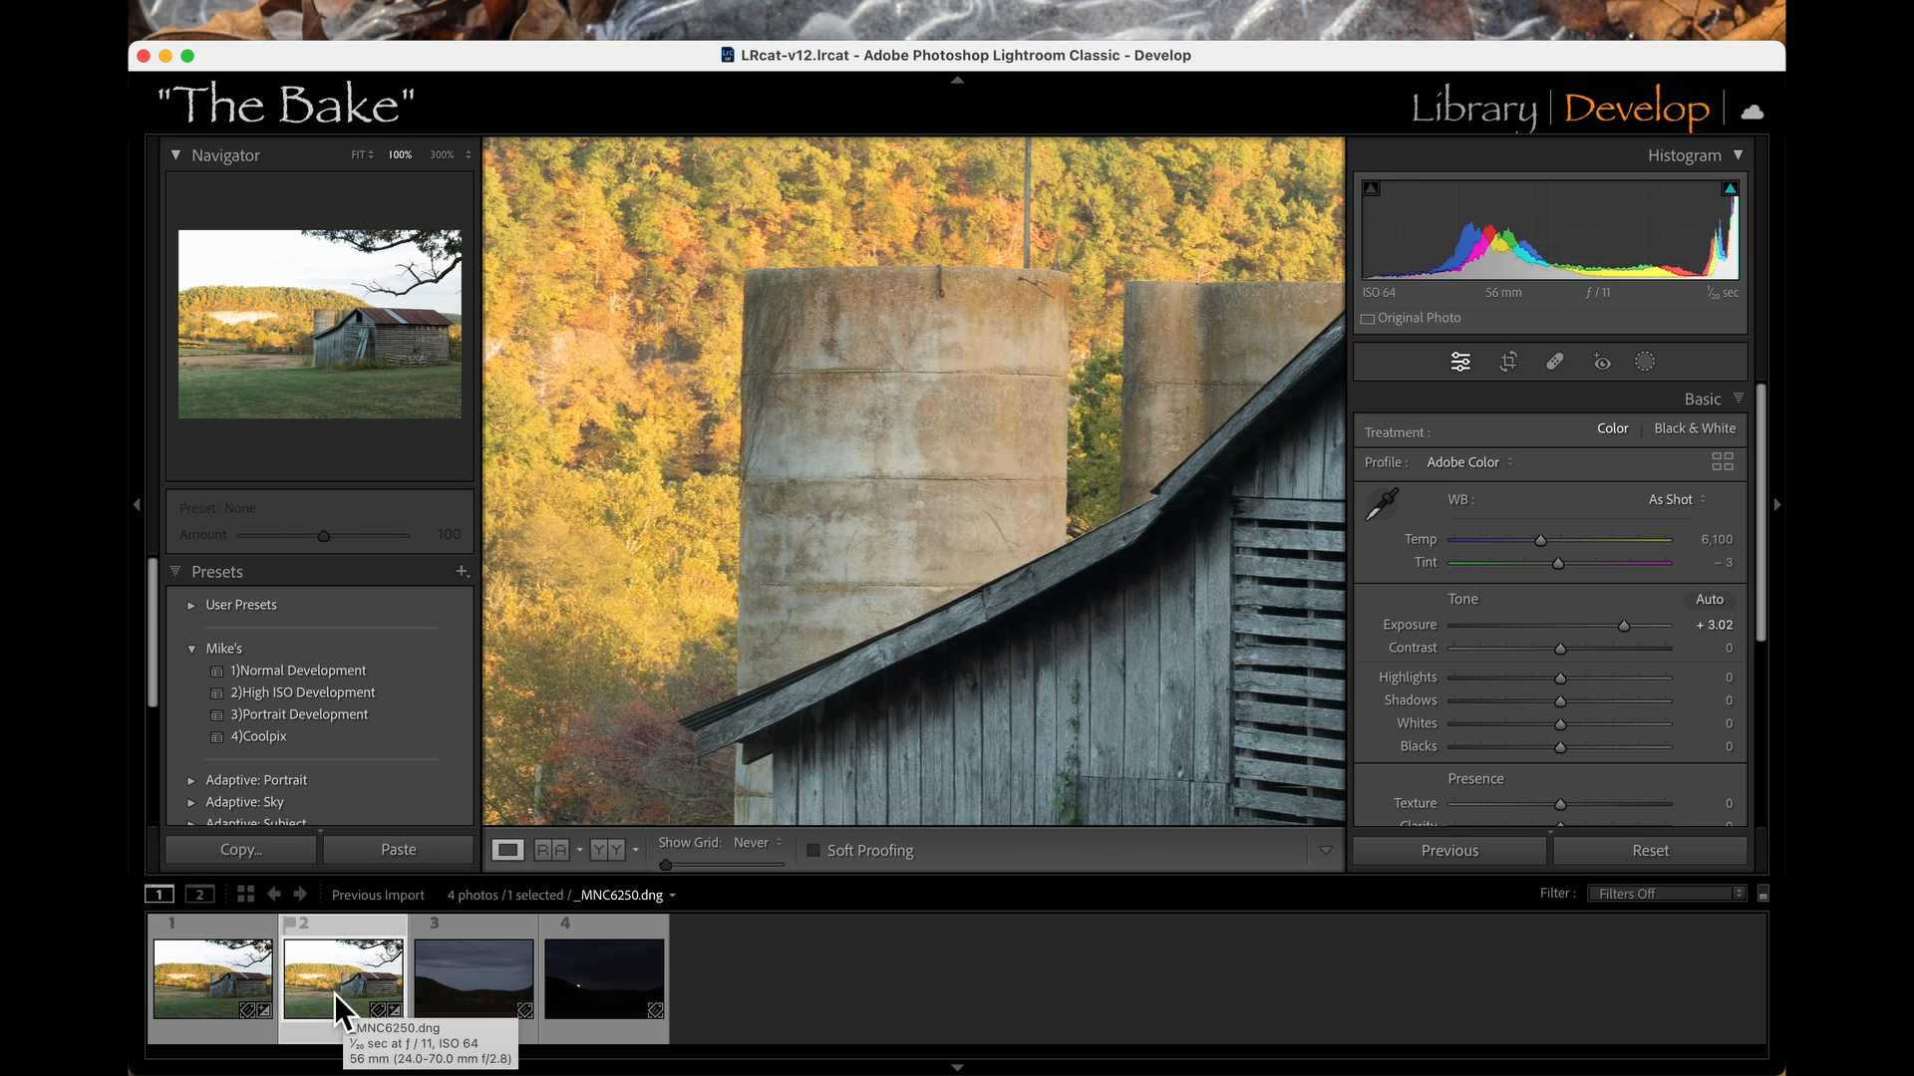
# View the third photo in full and compare the two dark hillside landscape shots, photos 3 and 4.
pyautogui.click(498, 990)
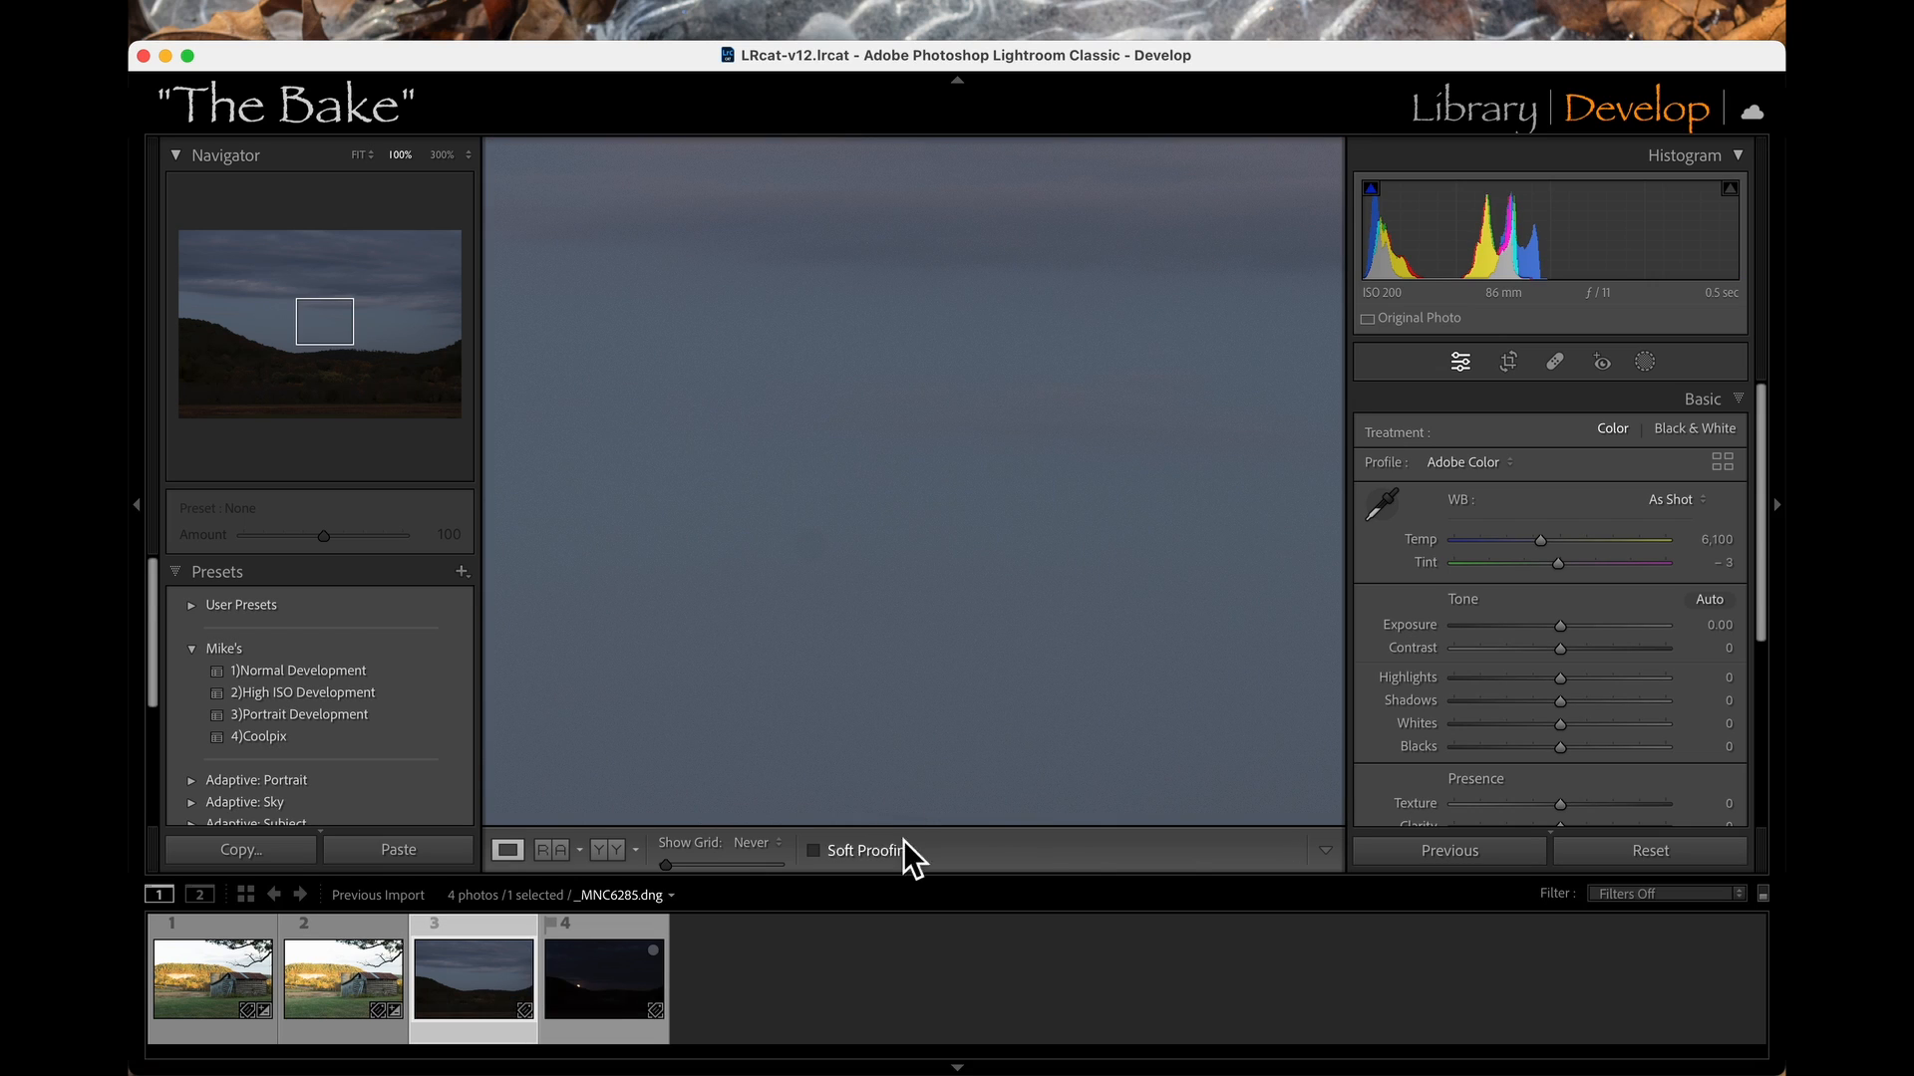
pyautogui.click(747, 809)
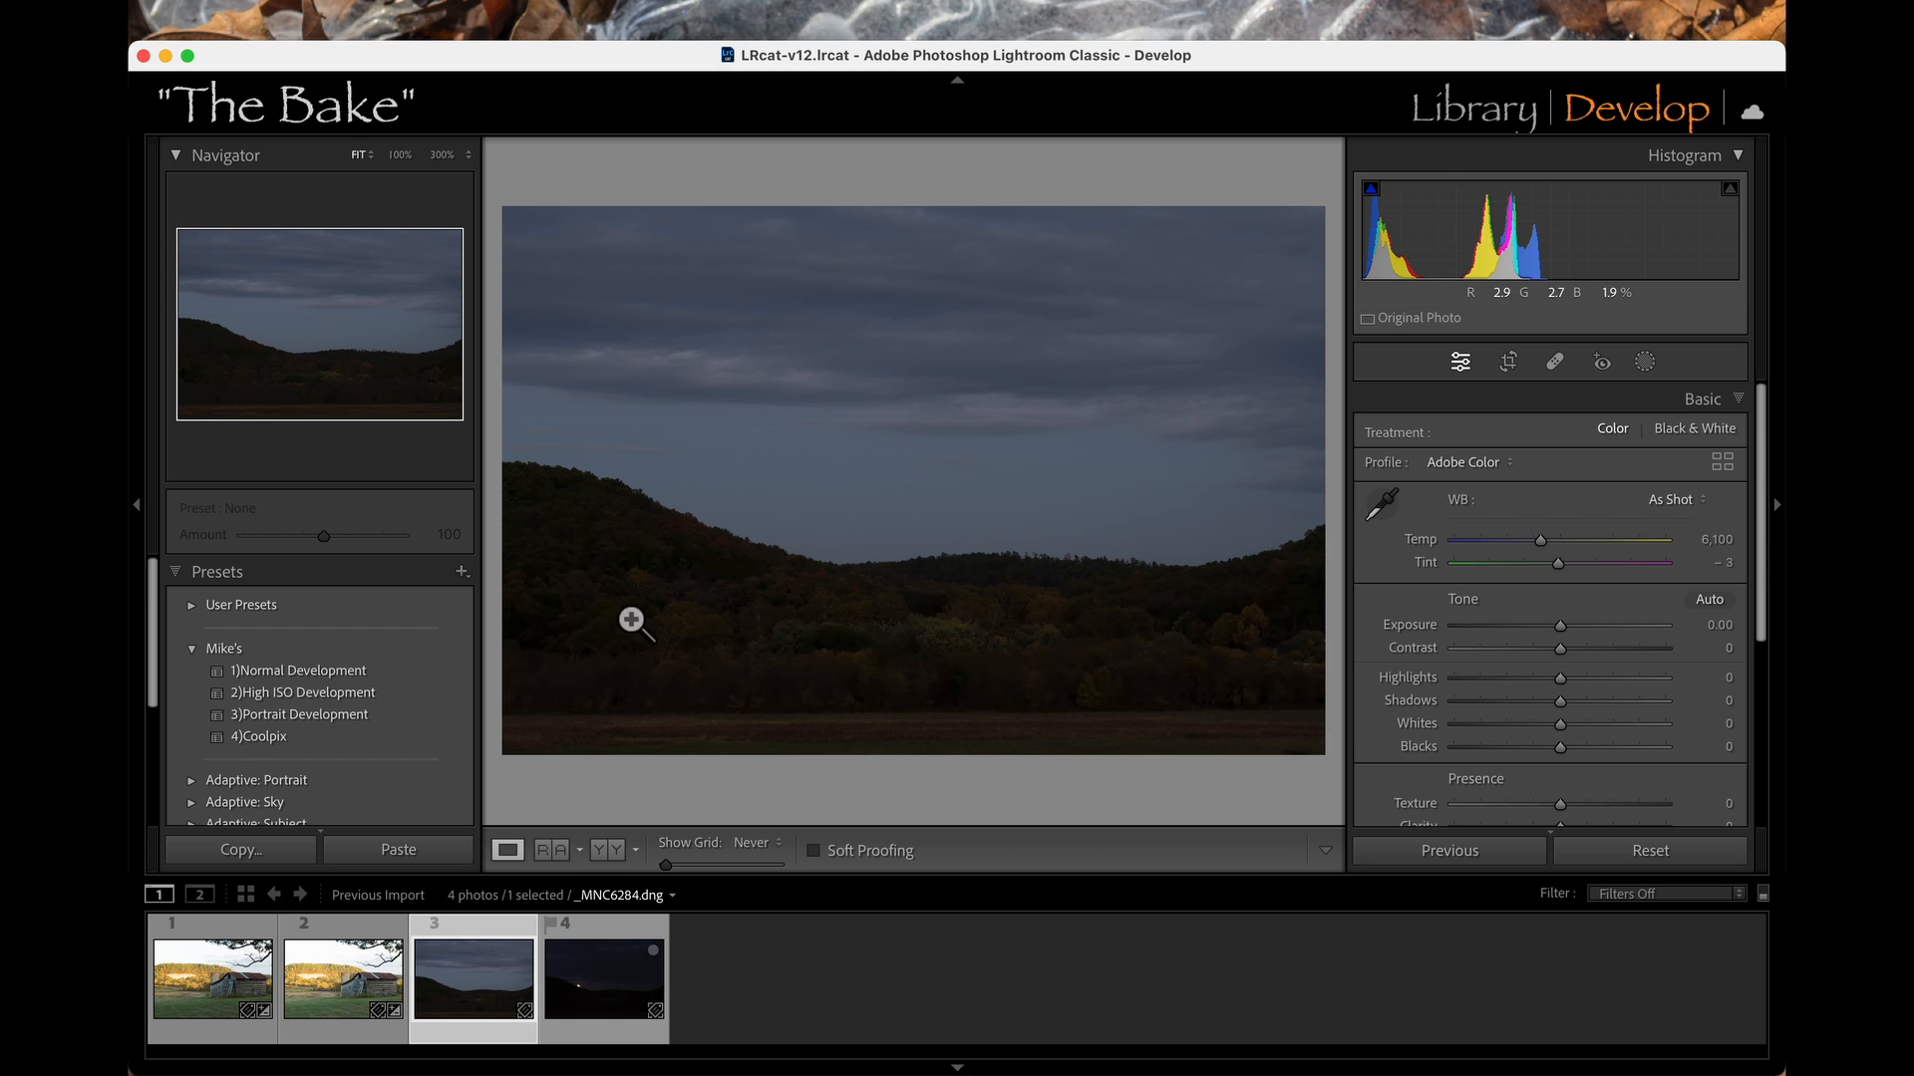
pyautogui.click(578, 1003)
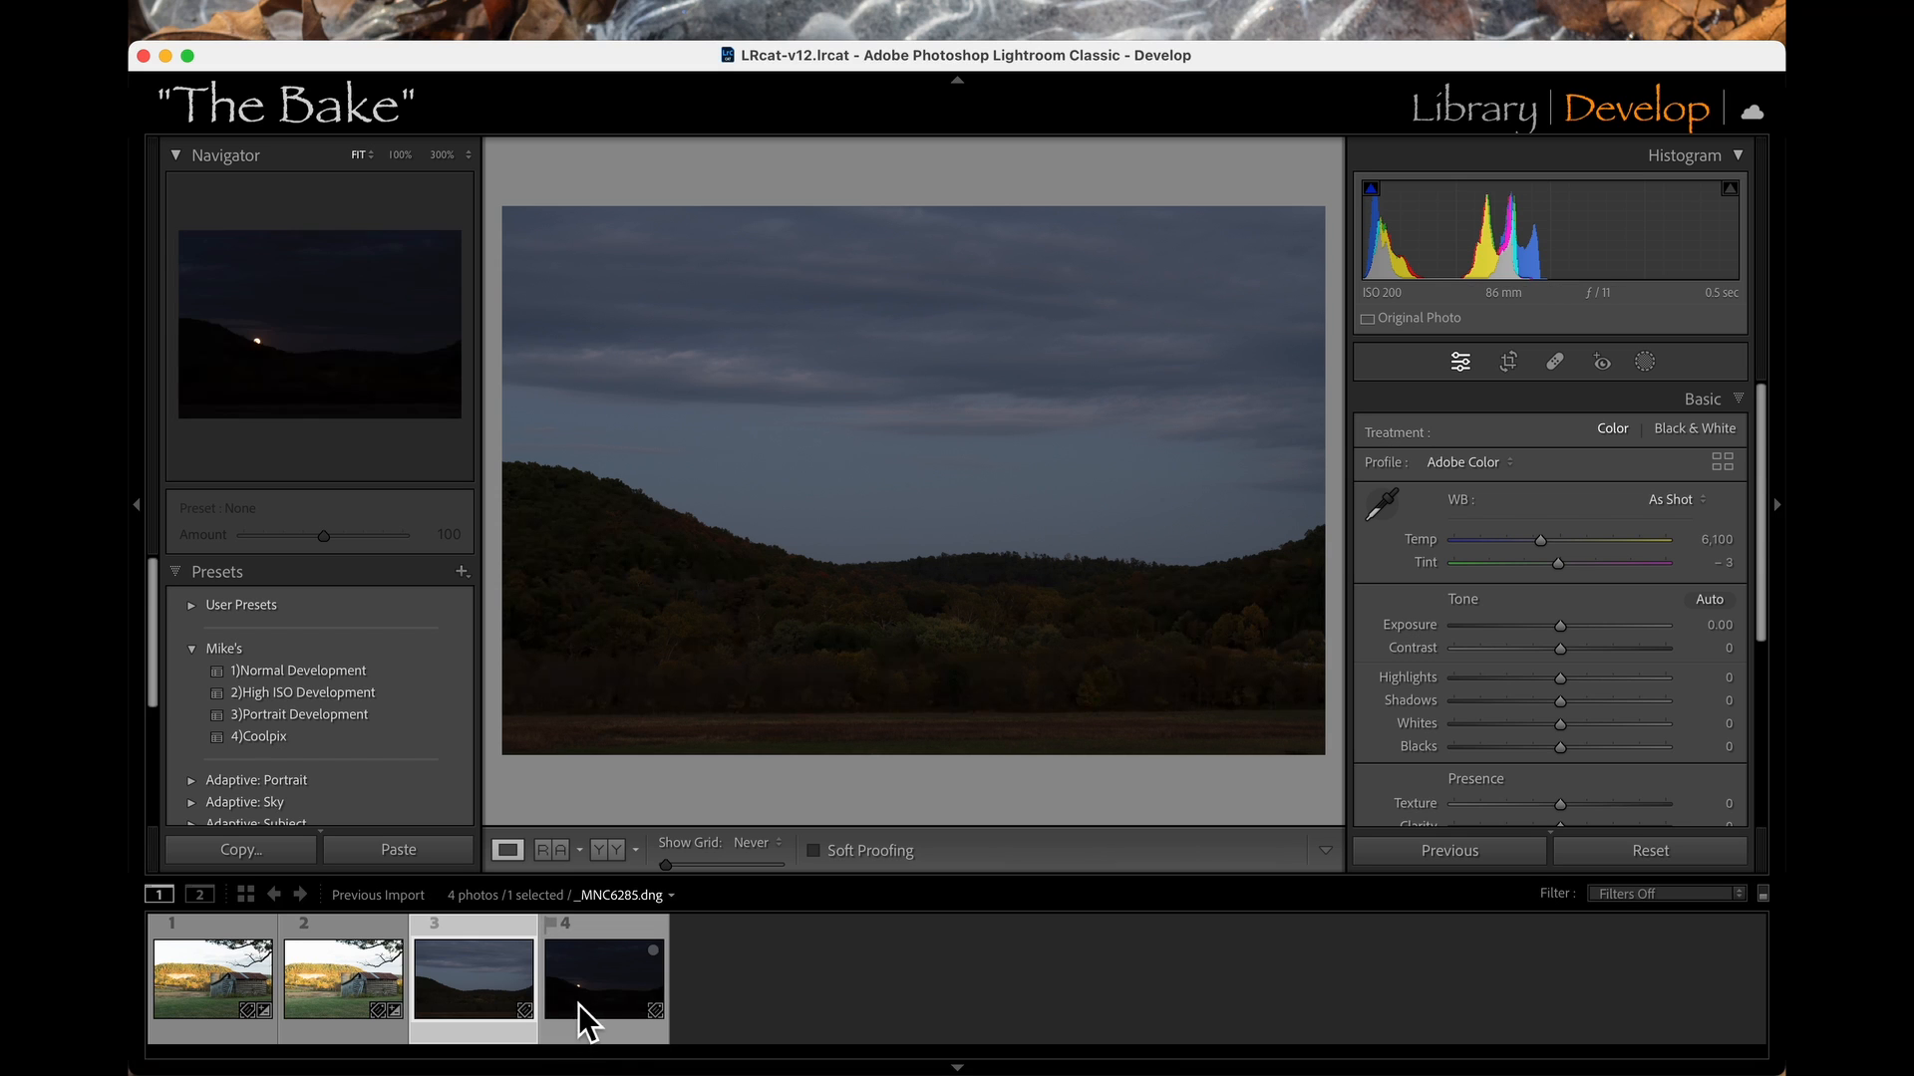
pyautogui.click(510, 995)
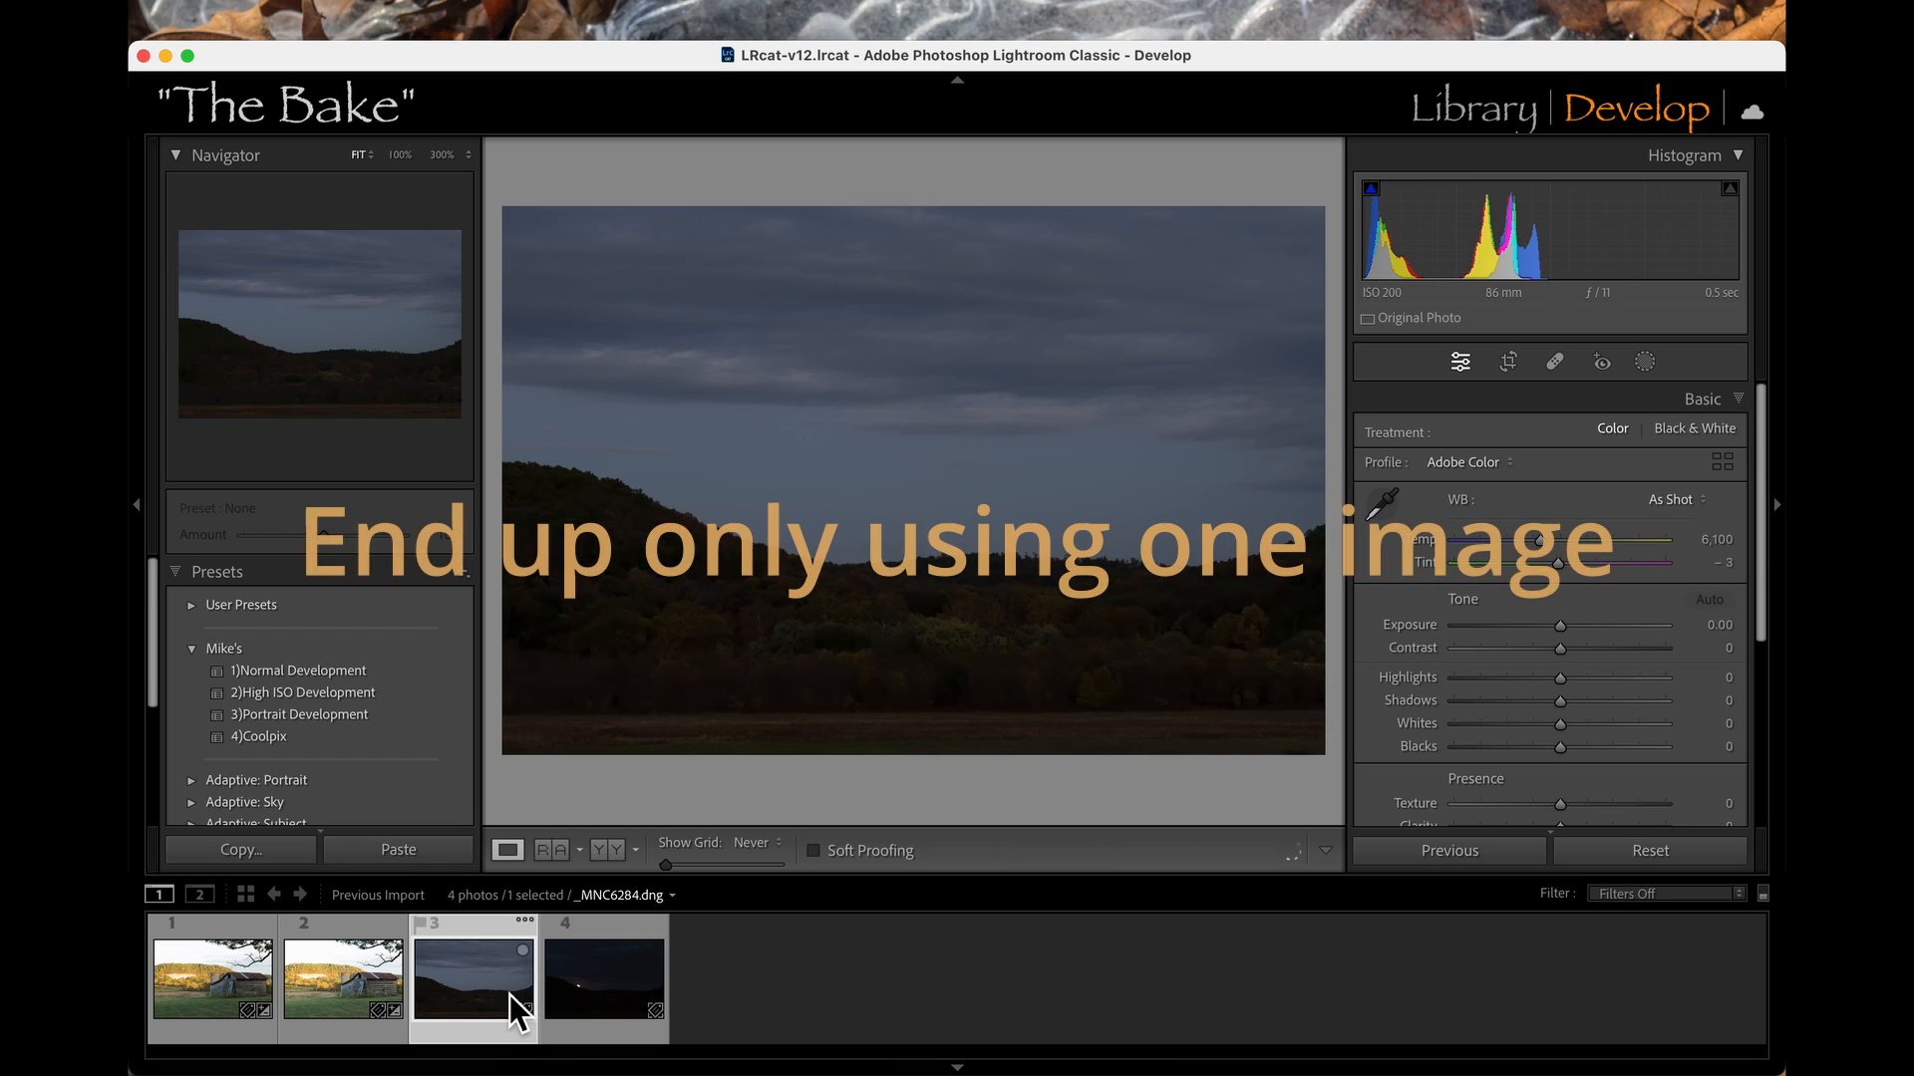
pyautogui.click(624, 995)
pyautogui.click(445, 979)
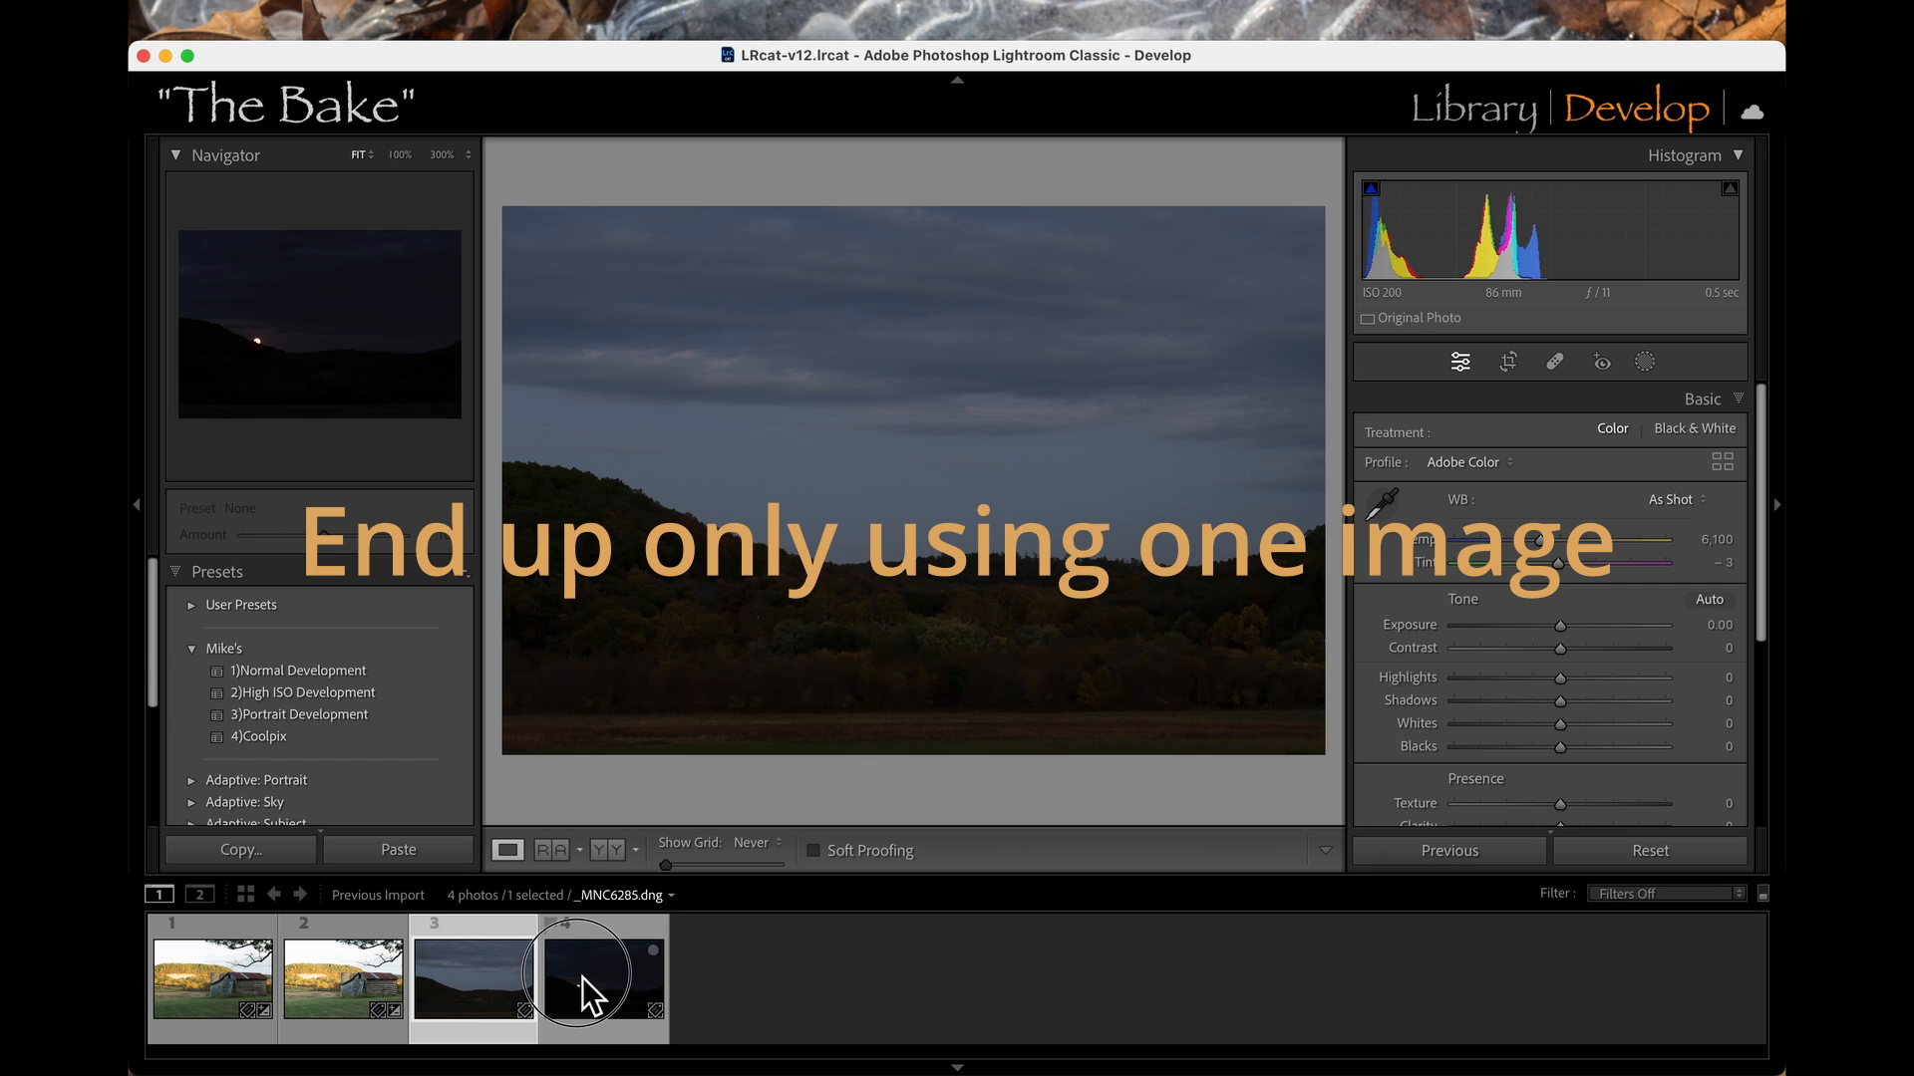
pyautogui.click(584, 986)
pyautogui.click(481, 951)
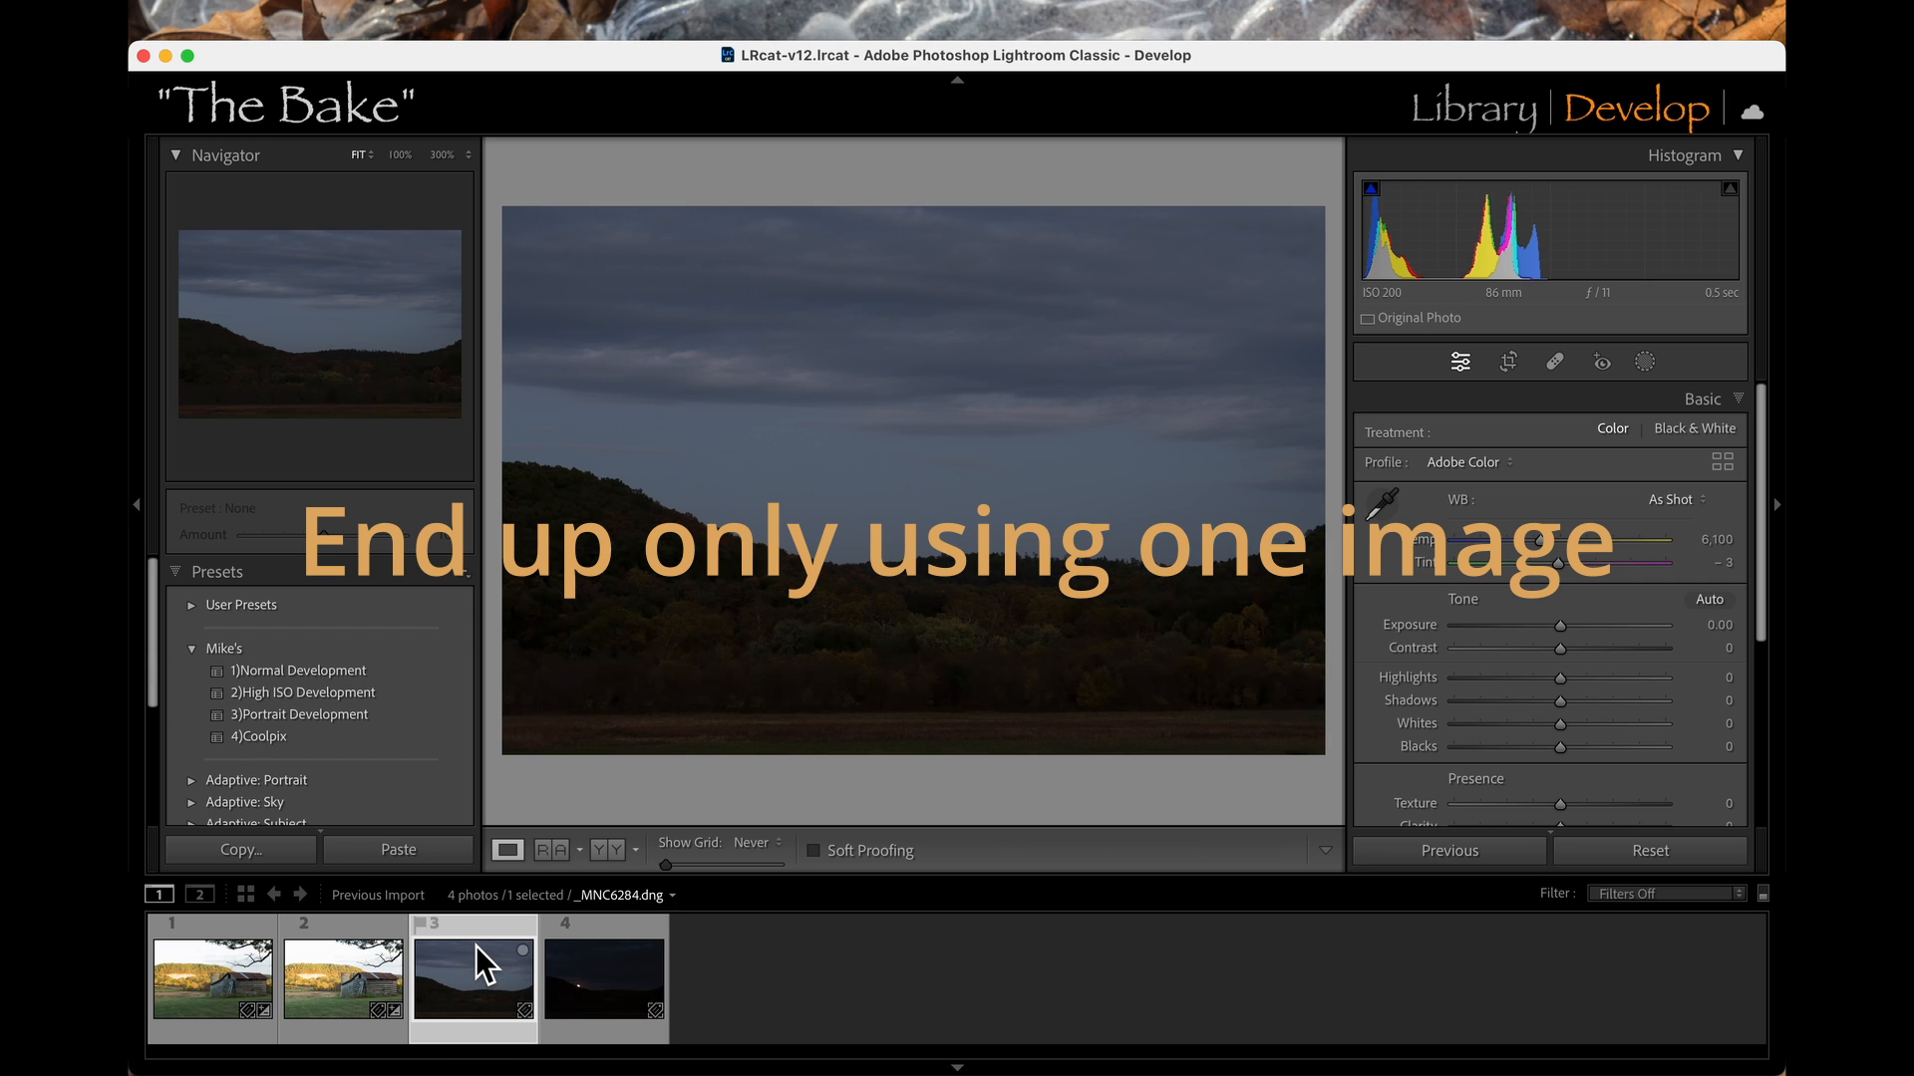
# Apply the 1)Normal Development preset to the first barn photo and set its exposure to +0.82.
pyautogui.click(207, 979)
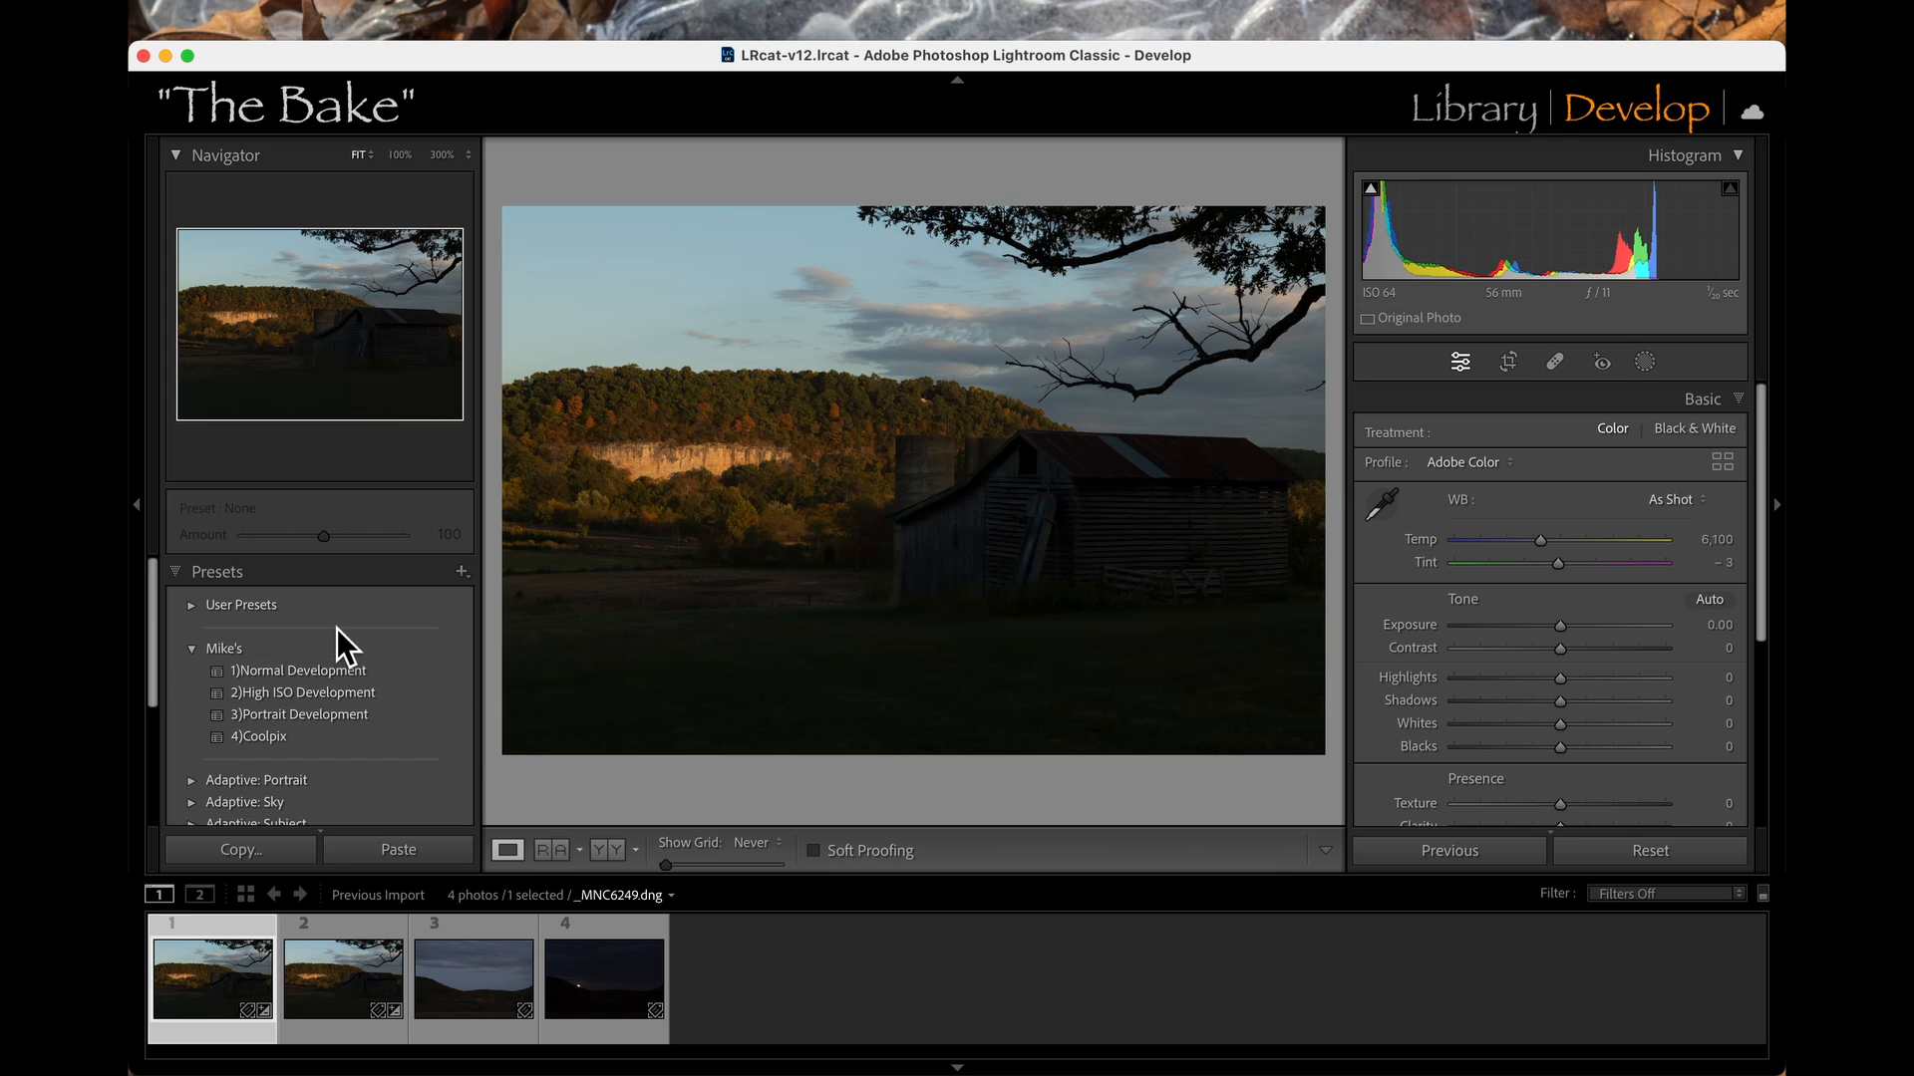
pyautogui.click(332, 671)
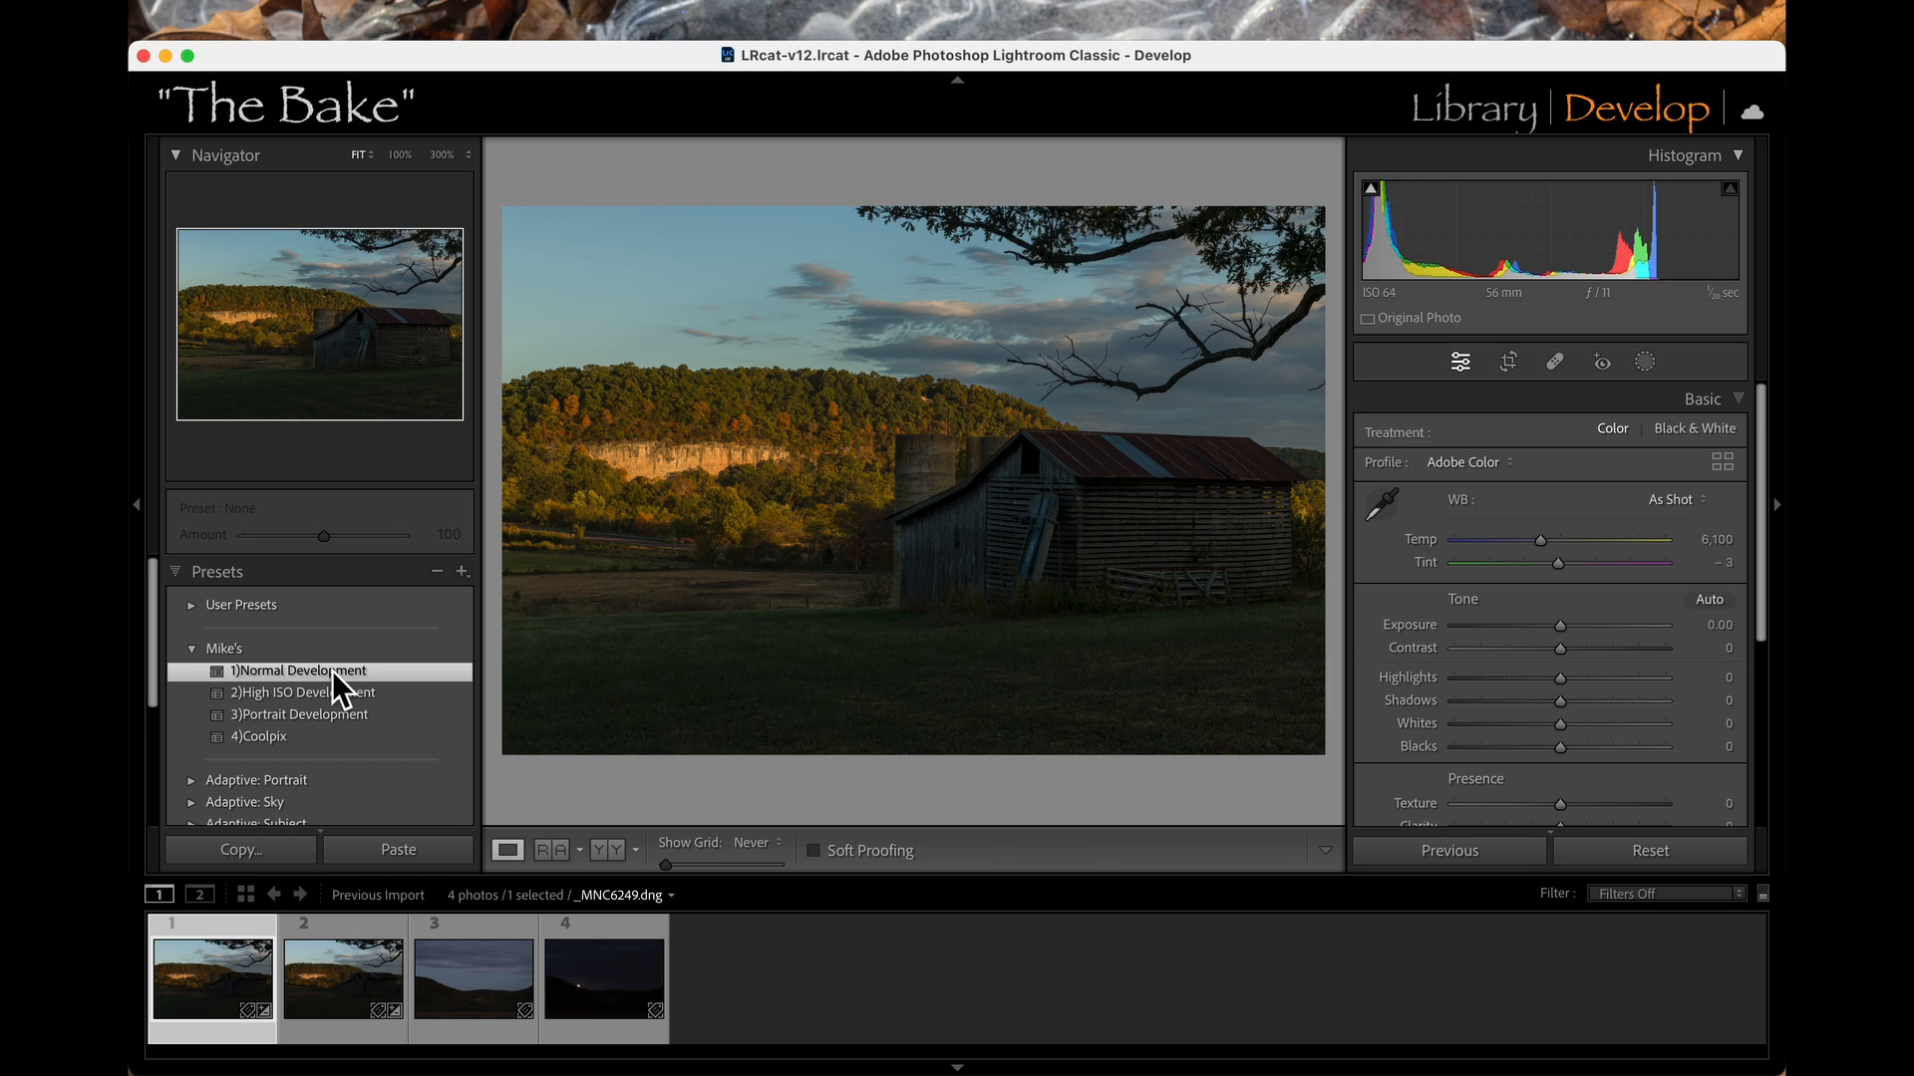
pyautogui.moveTo(1560, 626); pyautogui.dragTo(1592, 626)
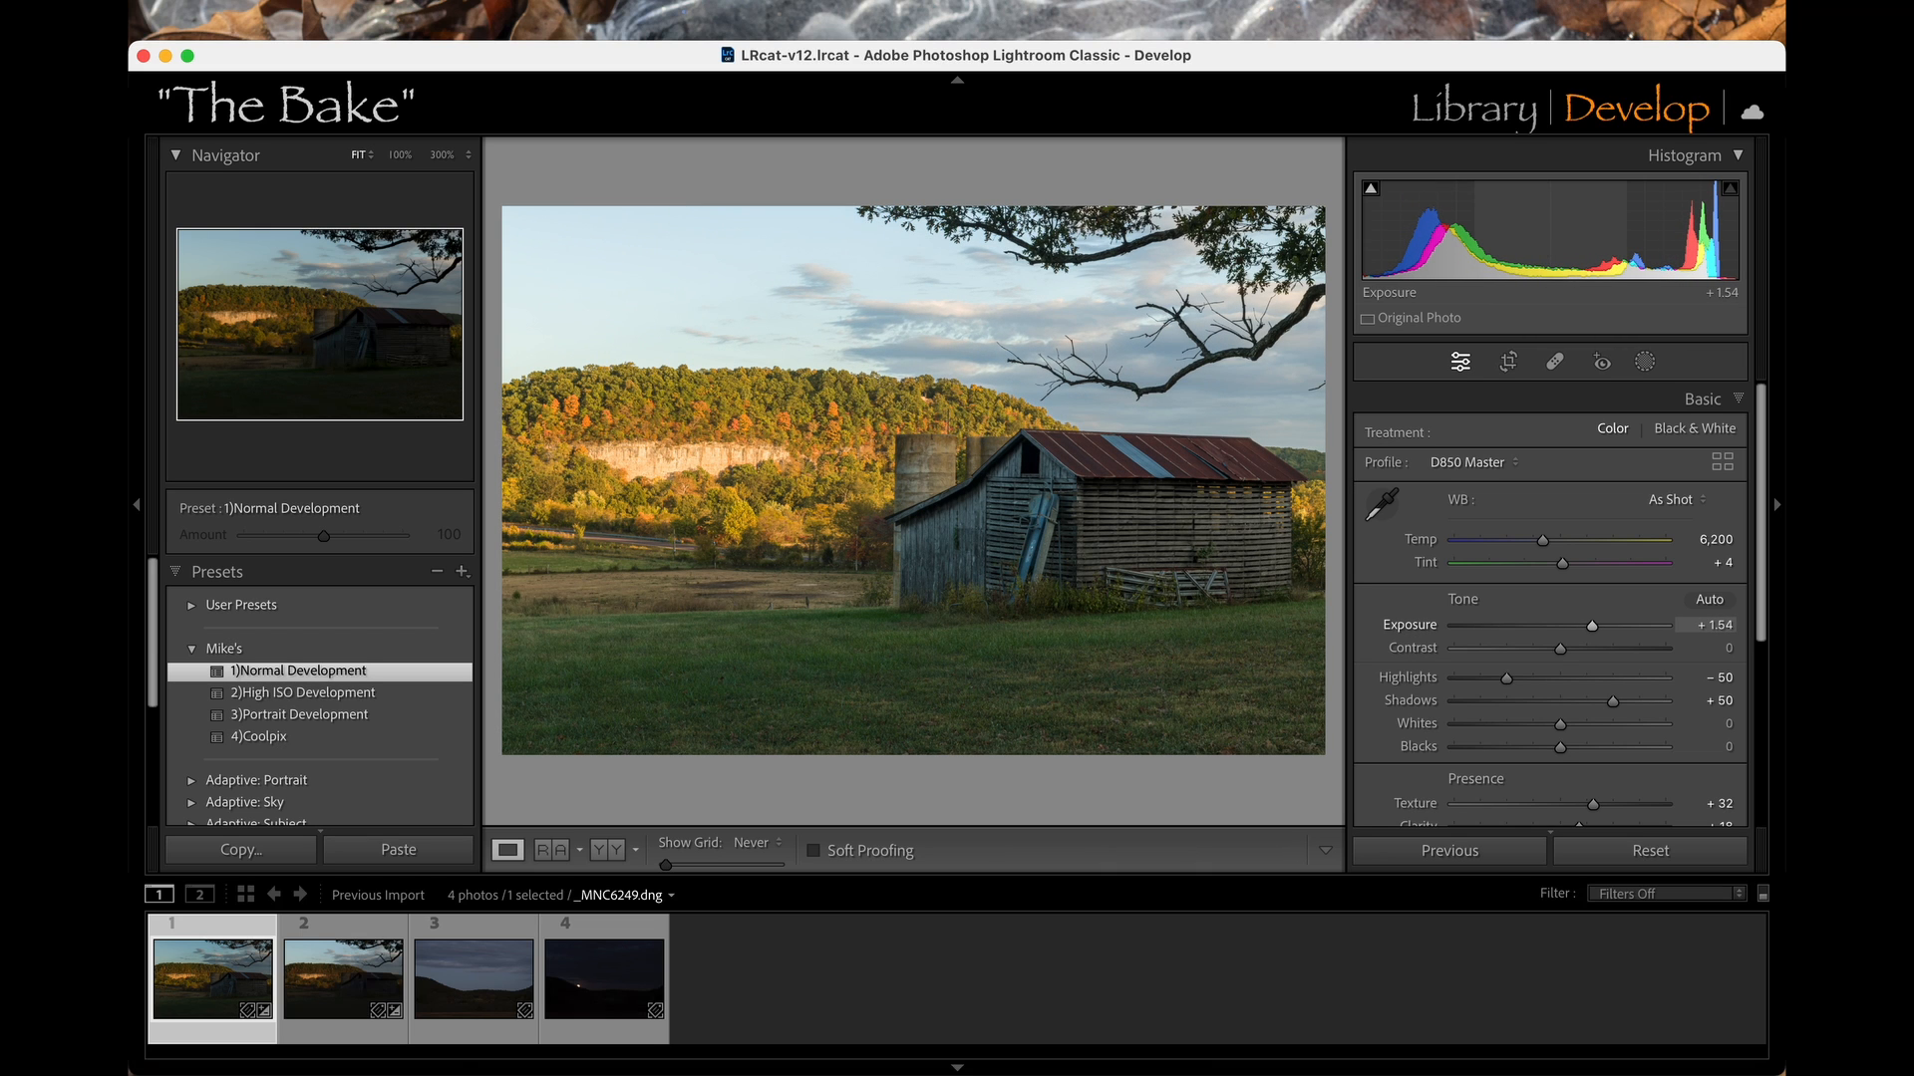
pyautogui.moveTo(1535, 243); pyautogui.dragTo(1491, 243)
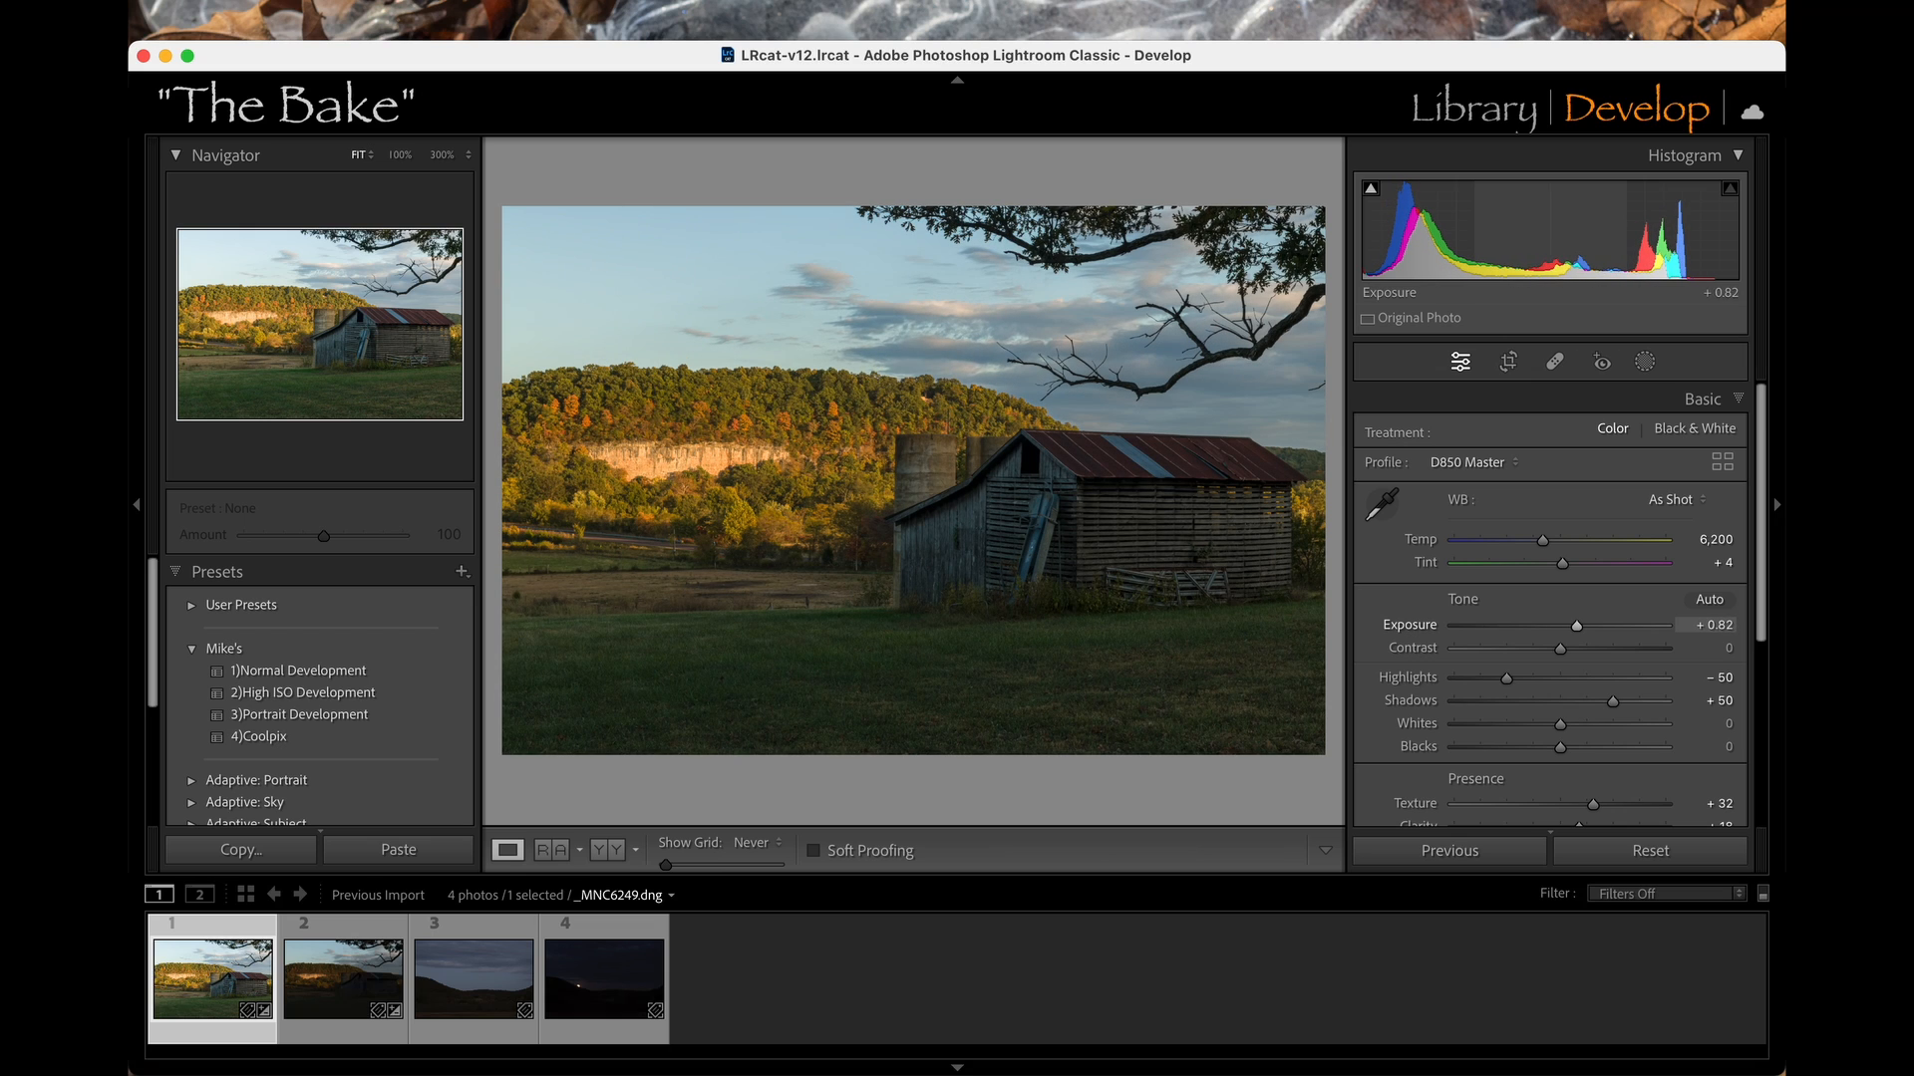
# Set the white balance to Auto and refine it to a temperature of 6,533 and a tint of +14.
pyautogui.click(1676, 504)
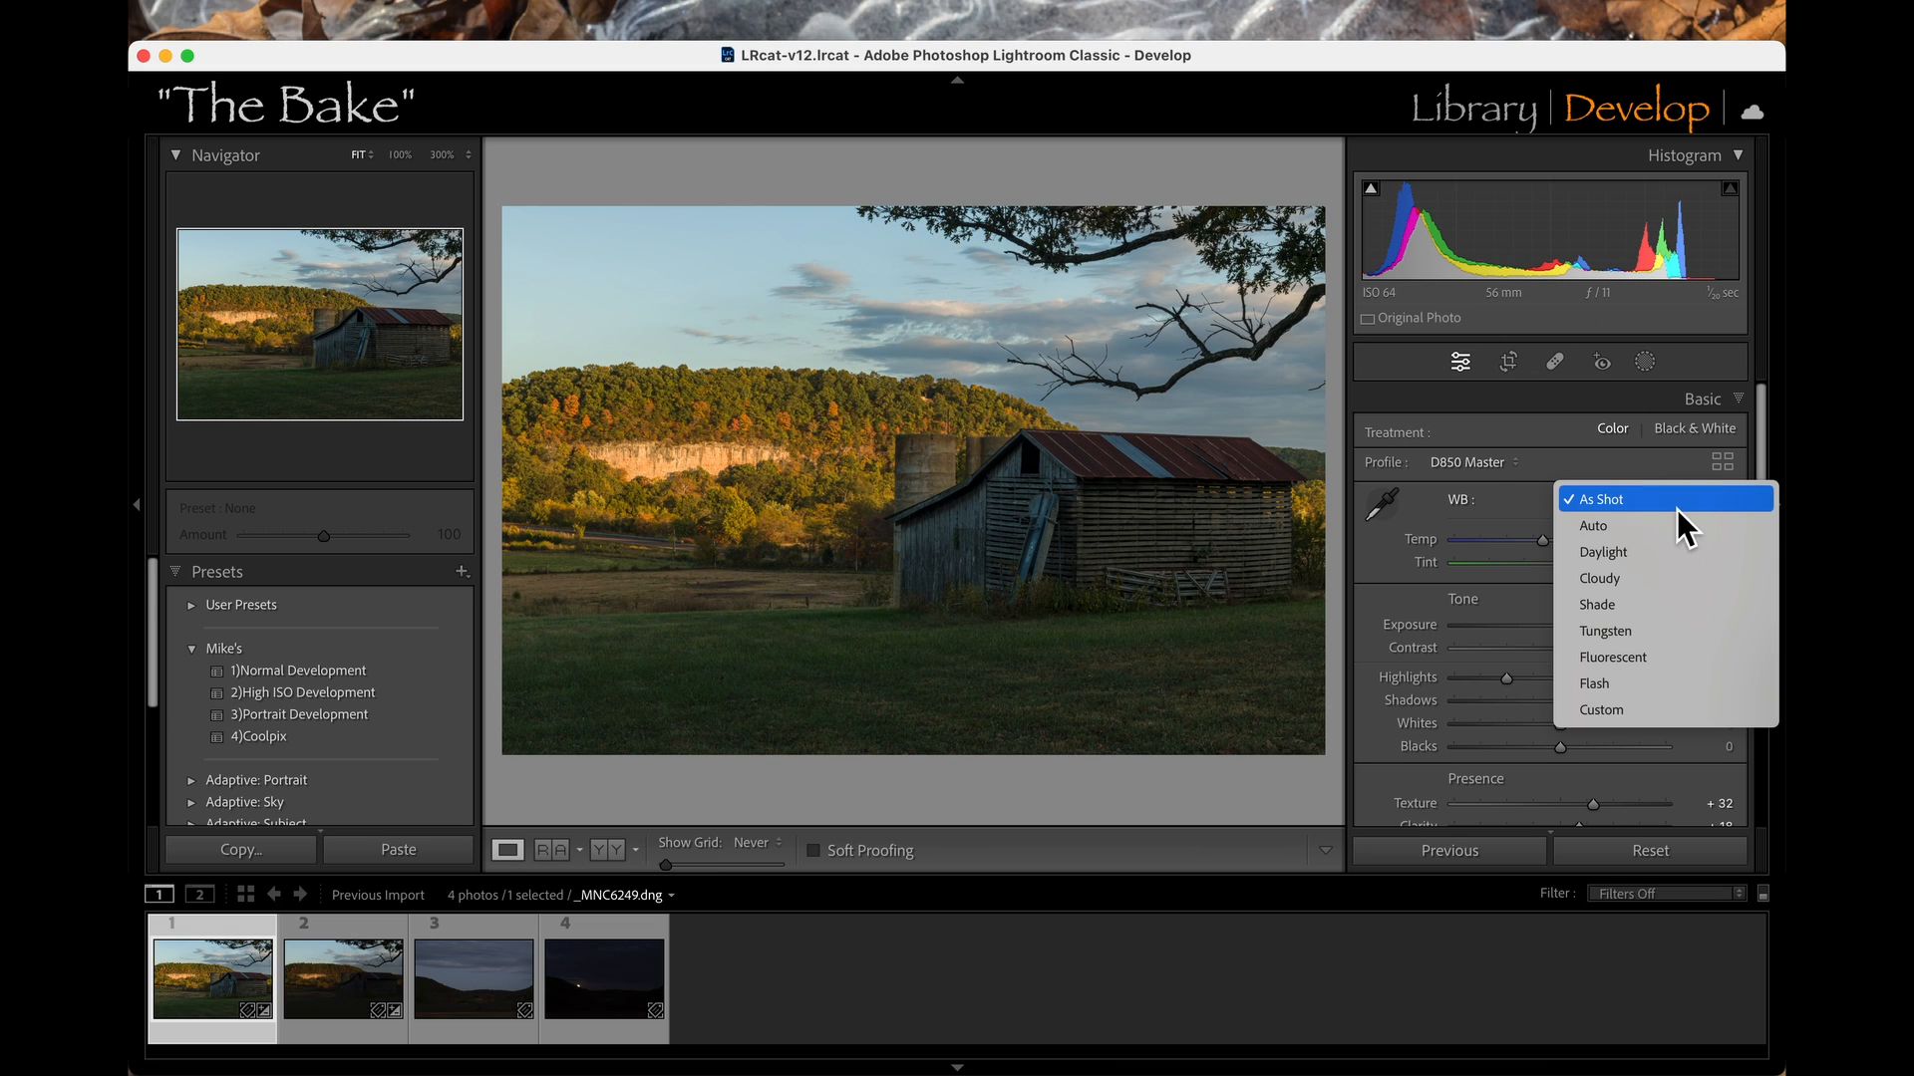
pyautogui.click(1623, 528)
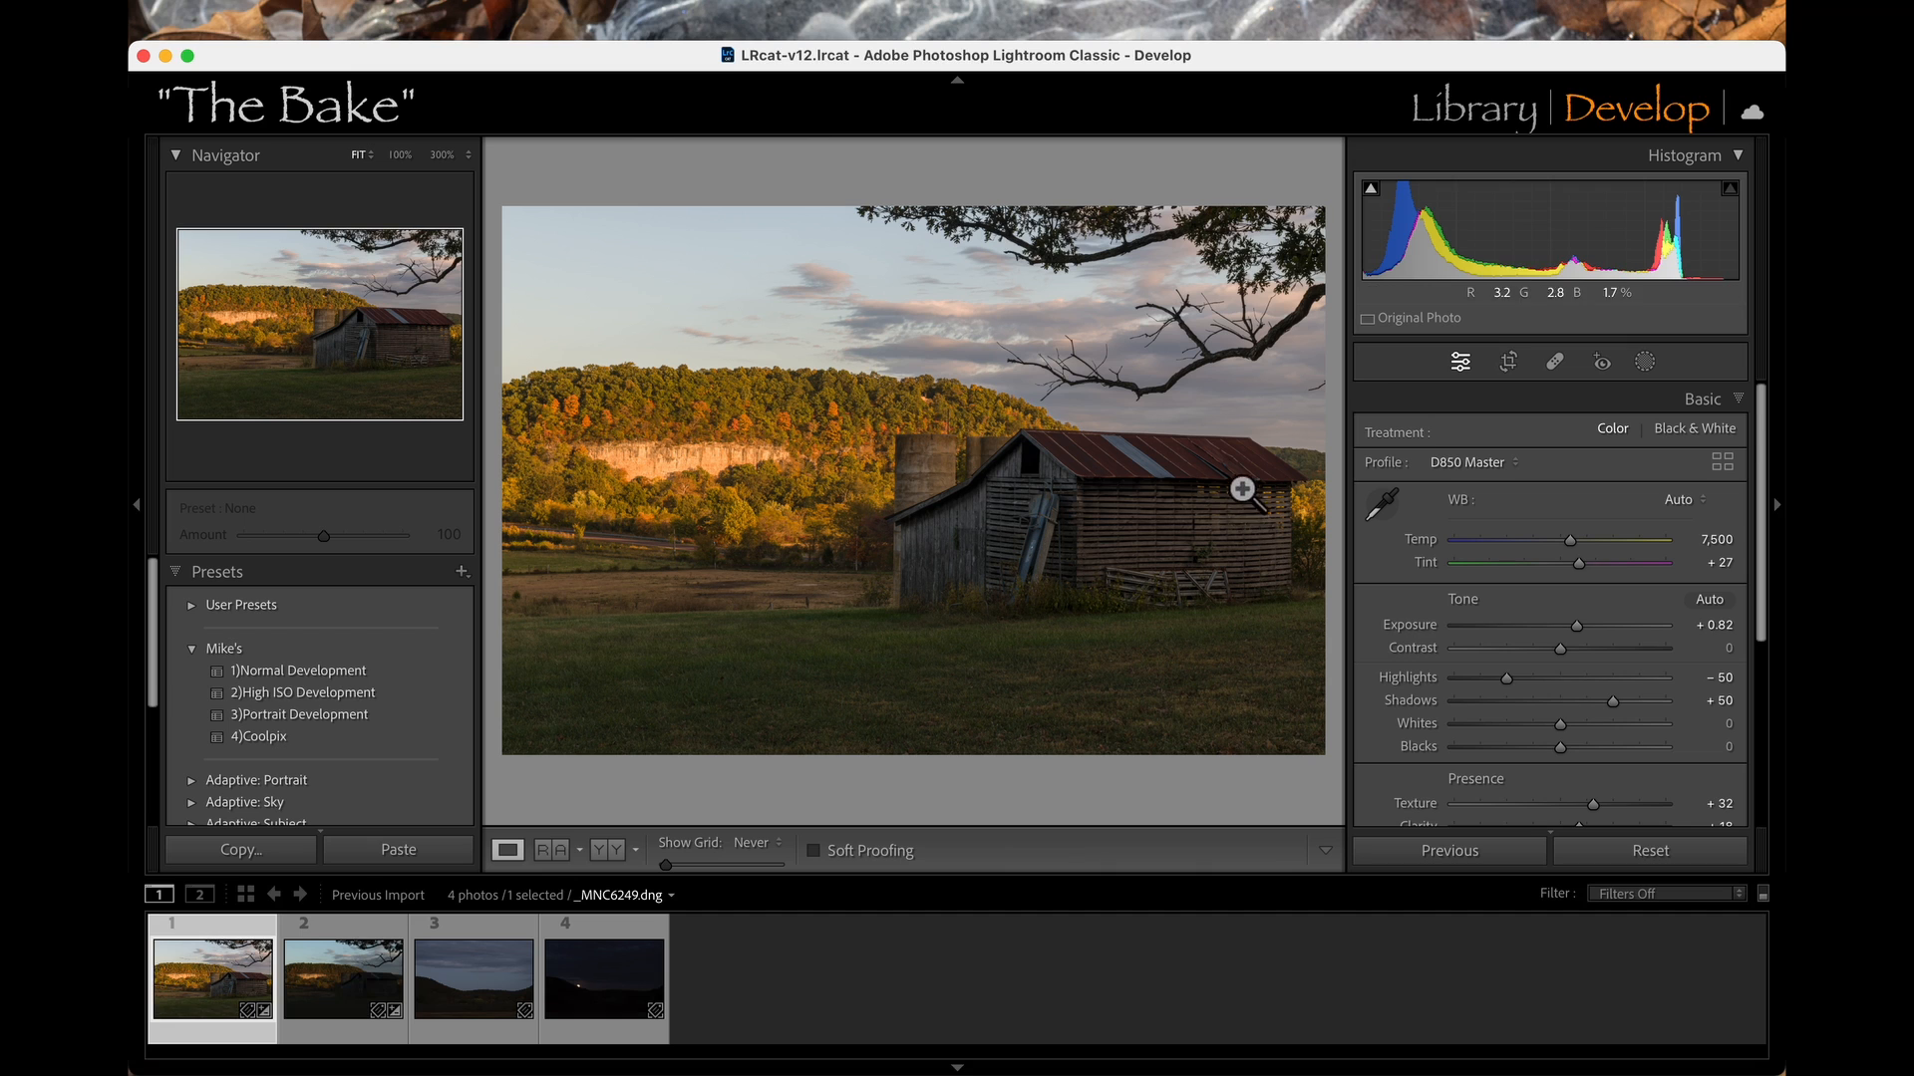
pyautogui.moveTo(1583, 569); pyautogui.dragTo(1552, 548)
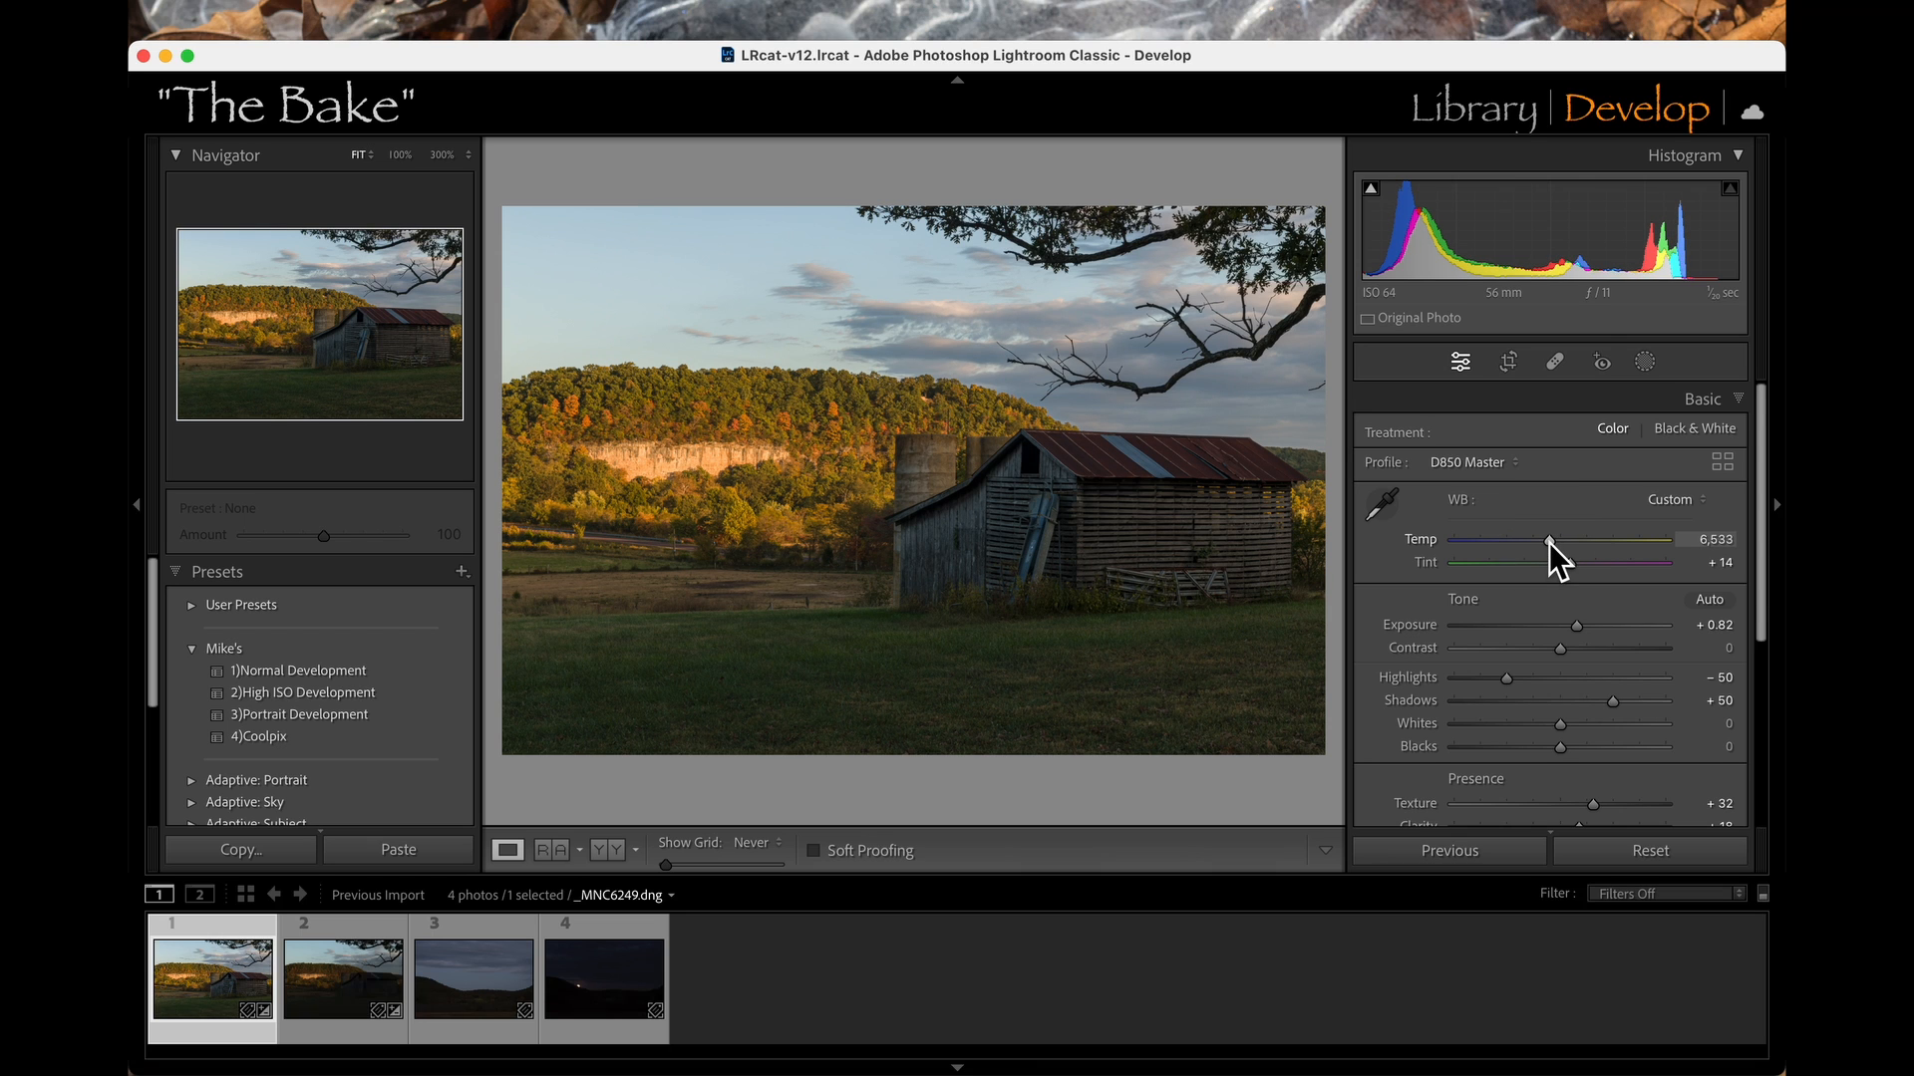
# Set the photo's shadows to +79, exposure to +1.36 and tint to +19.
pyautogui.moveTo(1614, 703); pyautogui.dragTo(1644, 712)
pyautogui.moveTo(1563, 231); pyautogui.dragTo(1605, 232)
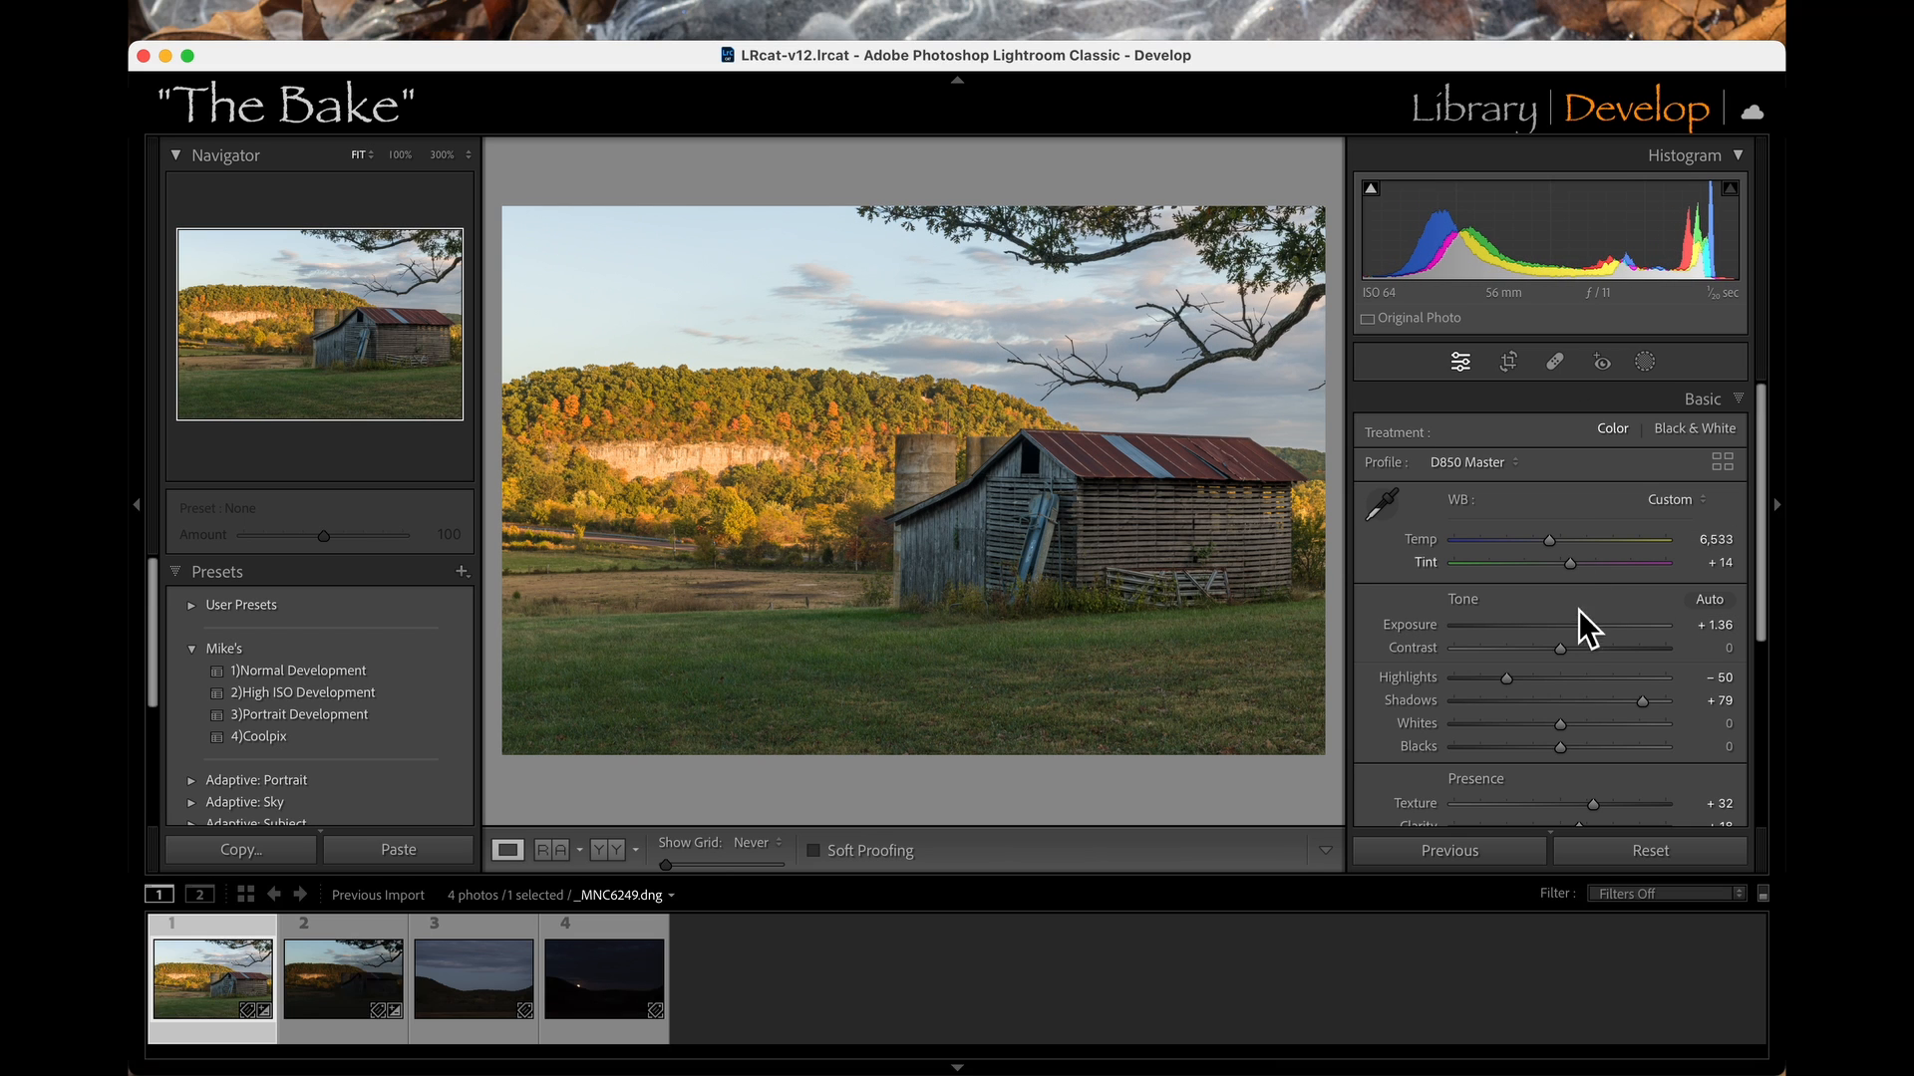
pyautogui.moveTo(1577, 573); pyautogui.dragTo(1581, 571)
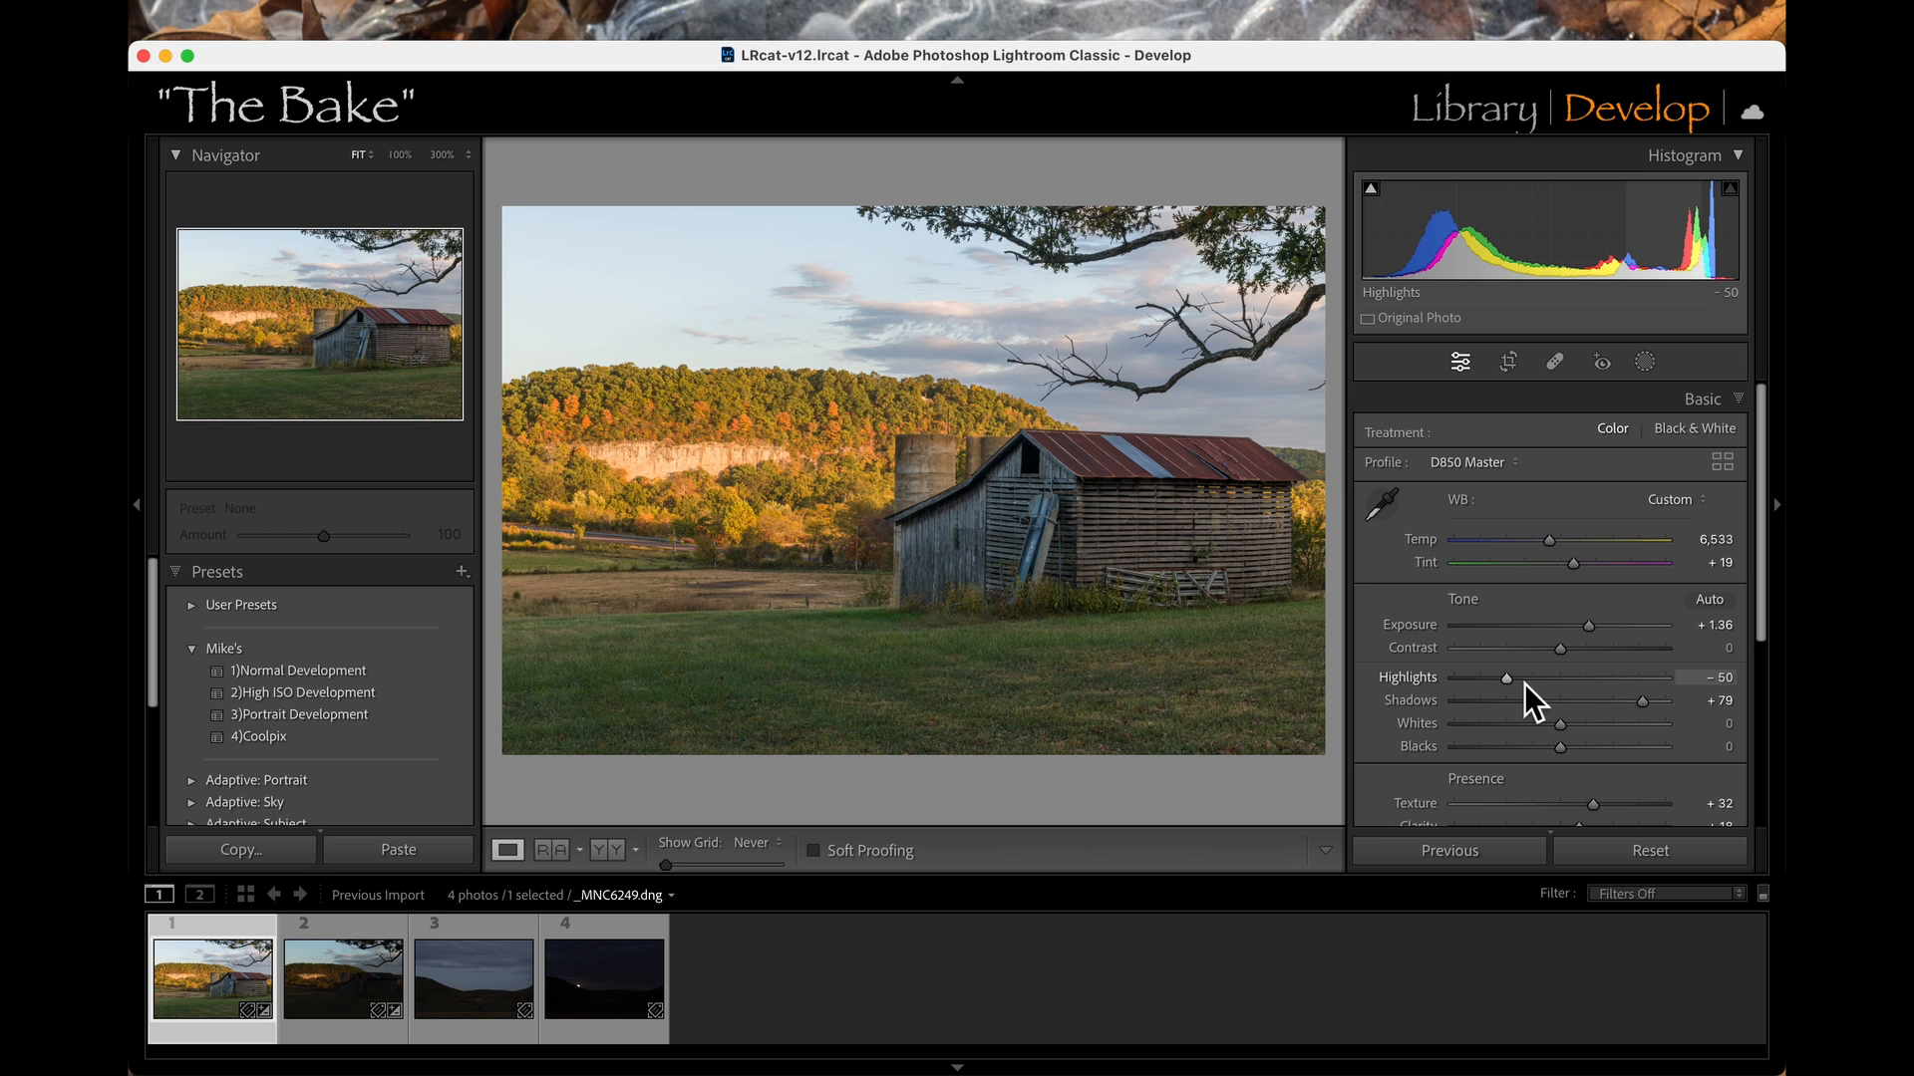
# Set the highlights to −100 and the exposure to +1.00, checking detail in the sunlit cliff at 100%.
pyautogui.moveTo(1511, 688); pyautogui.dragTo(1457, 686)
pyautogui.click(687, 454)
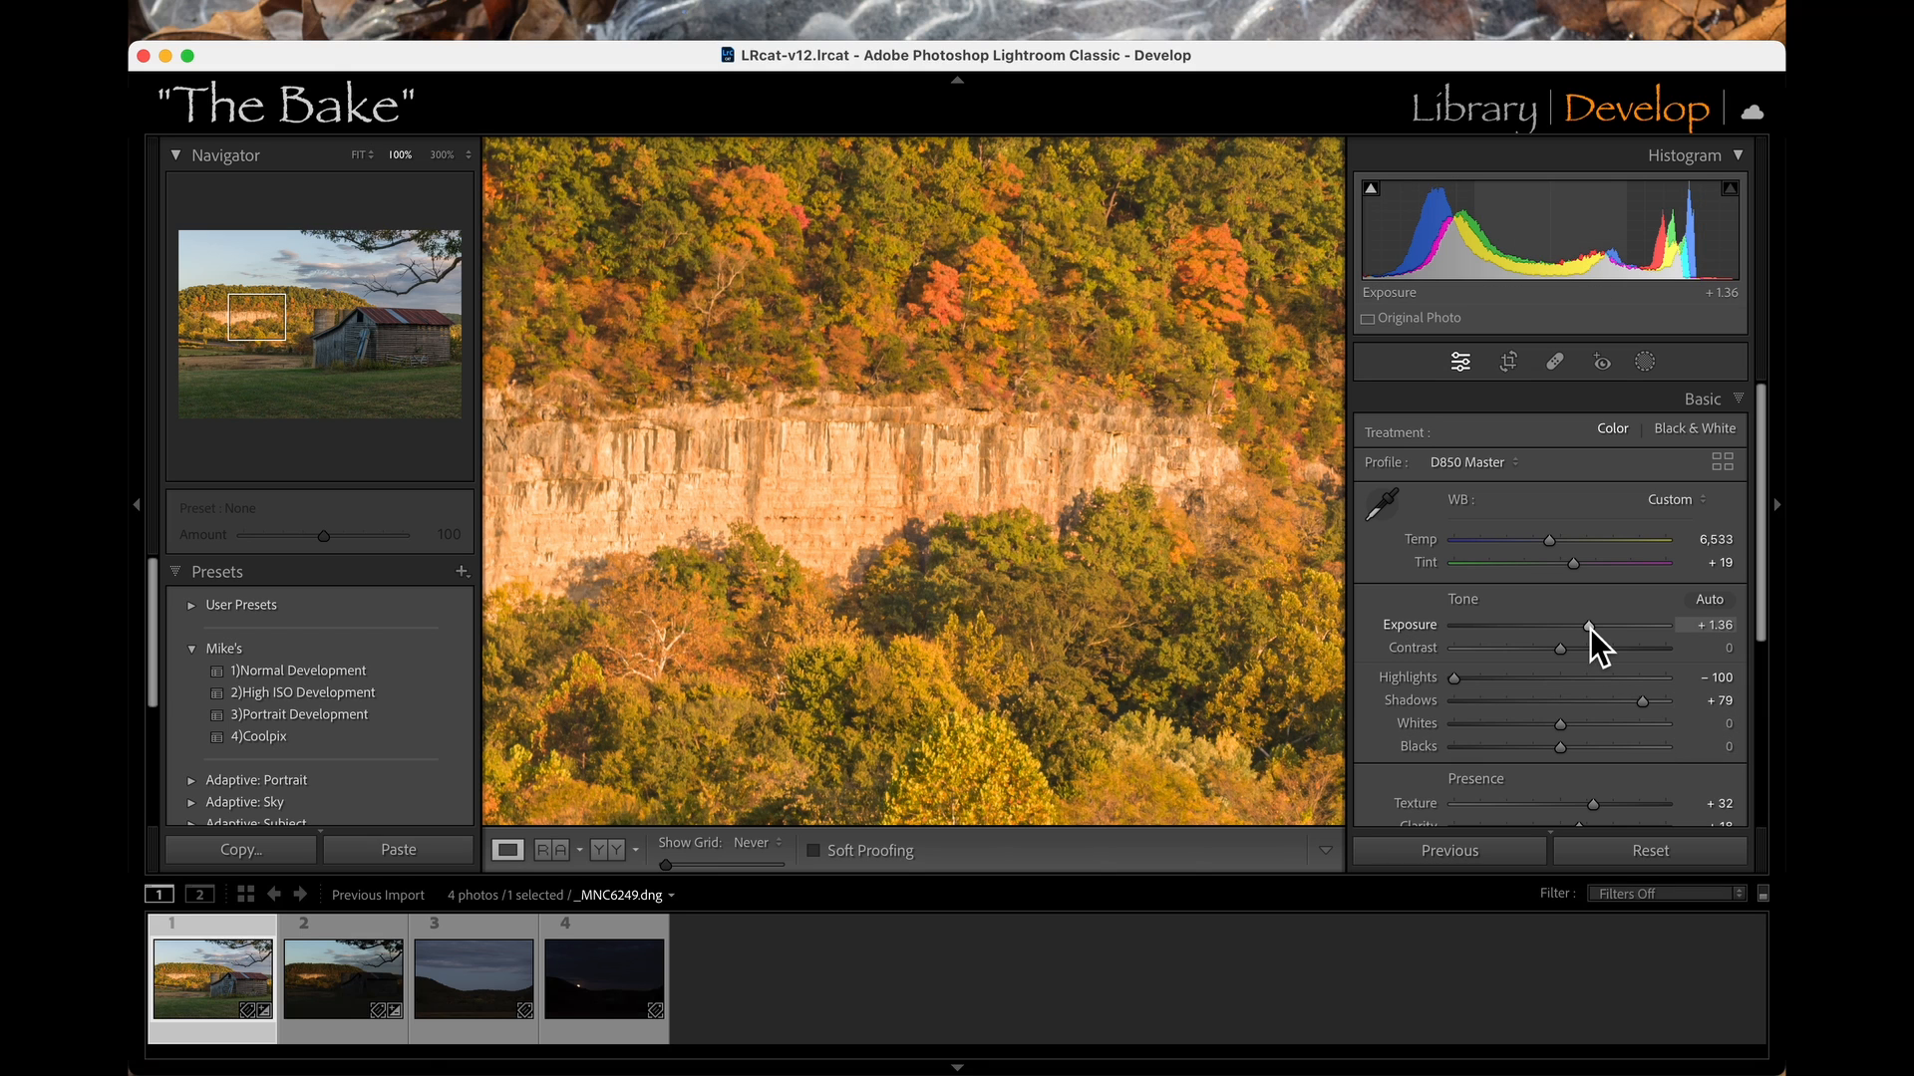
pyautogui.moveTo(1587, 626); pyautogui.dragTo(1585, 632)
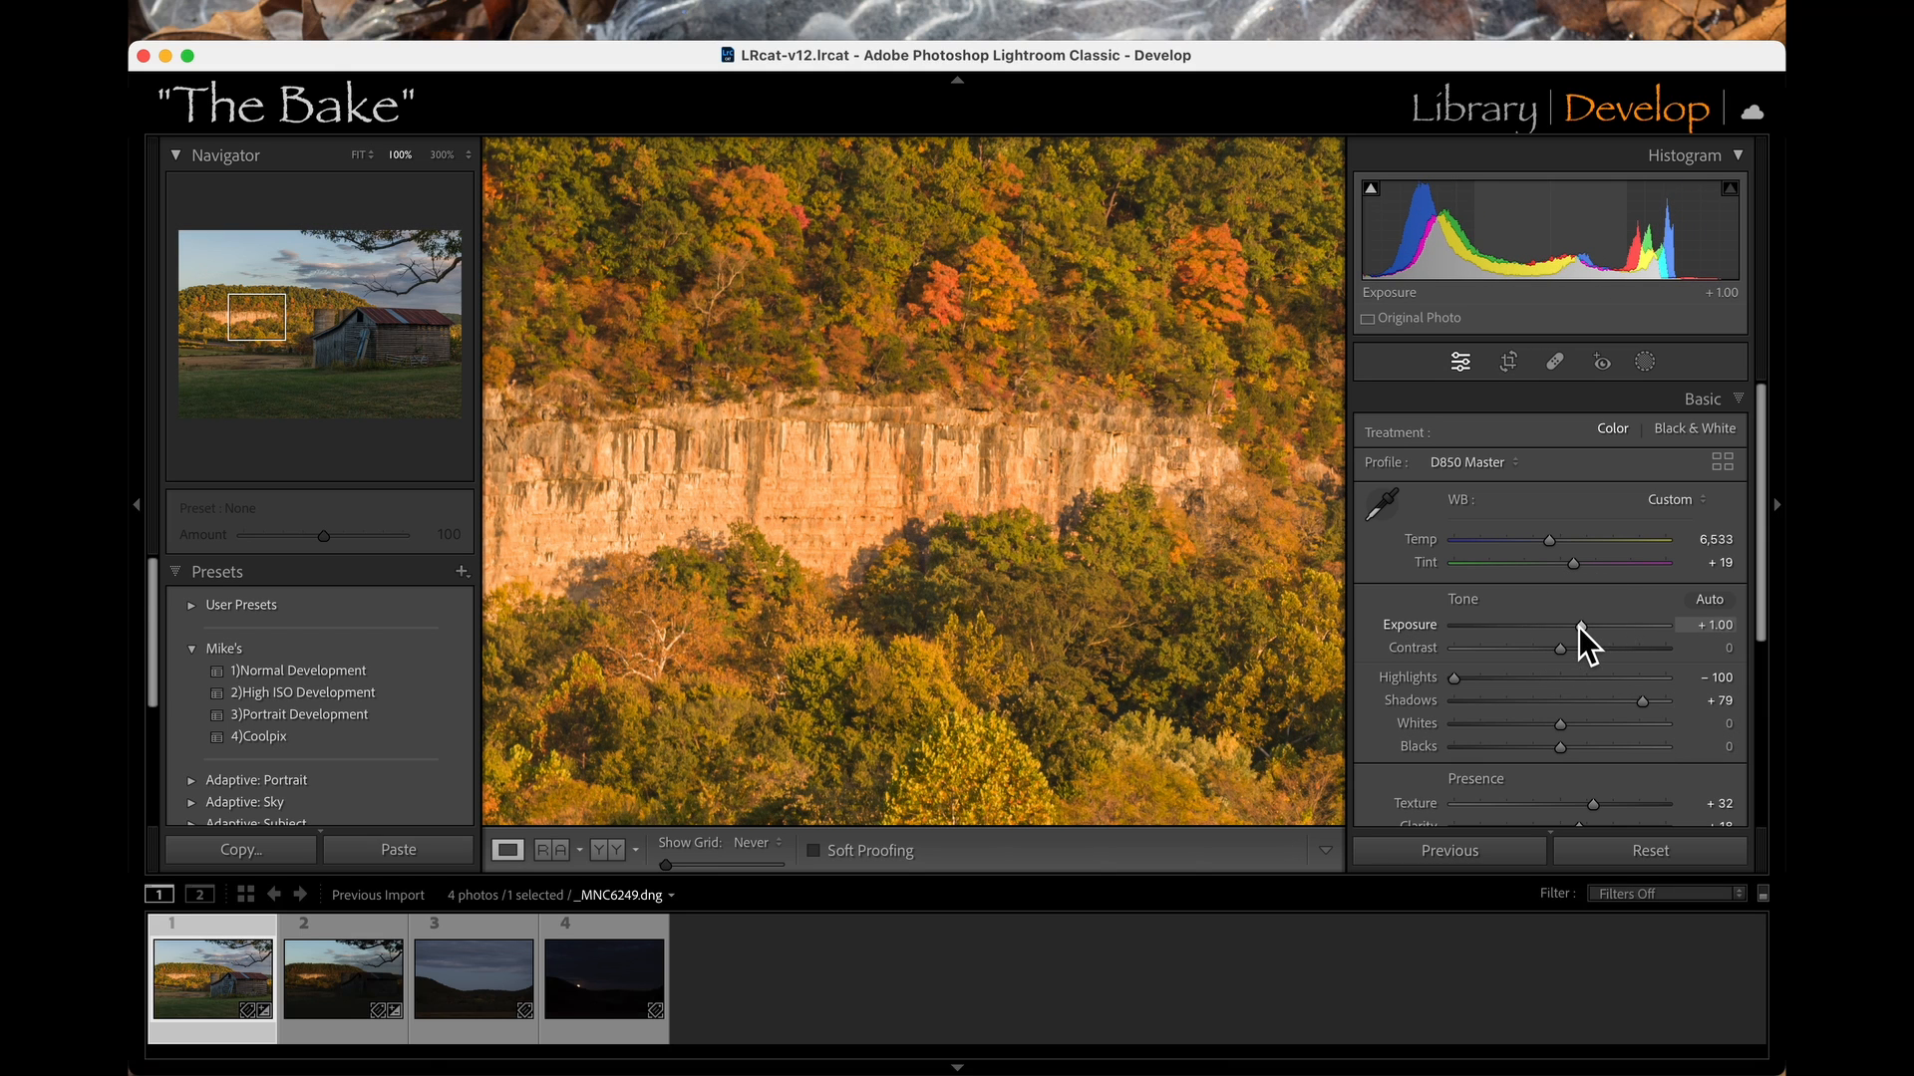
pyautogui.press('z')
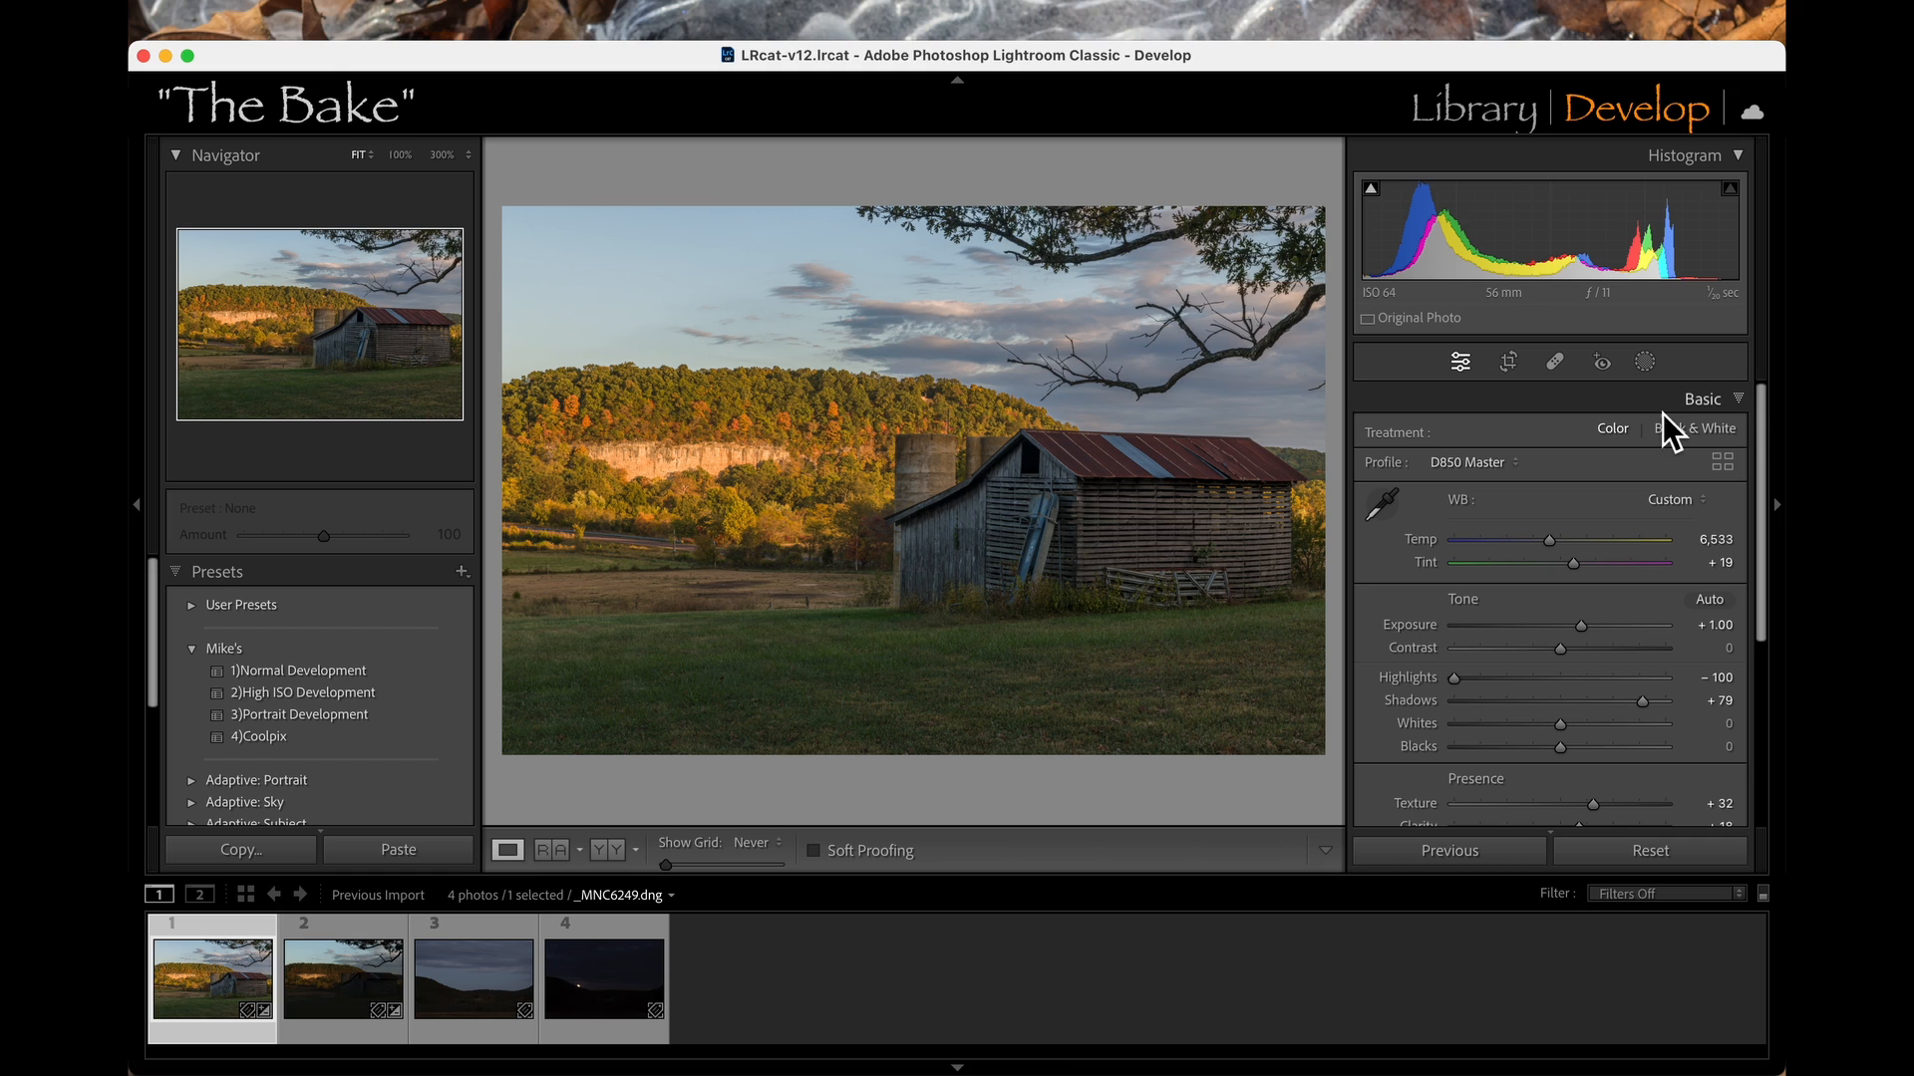
# Create a new mask selecting the sky and expand the masks list.
pyautogui.click(1643, 361)
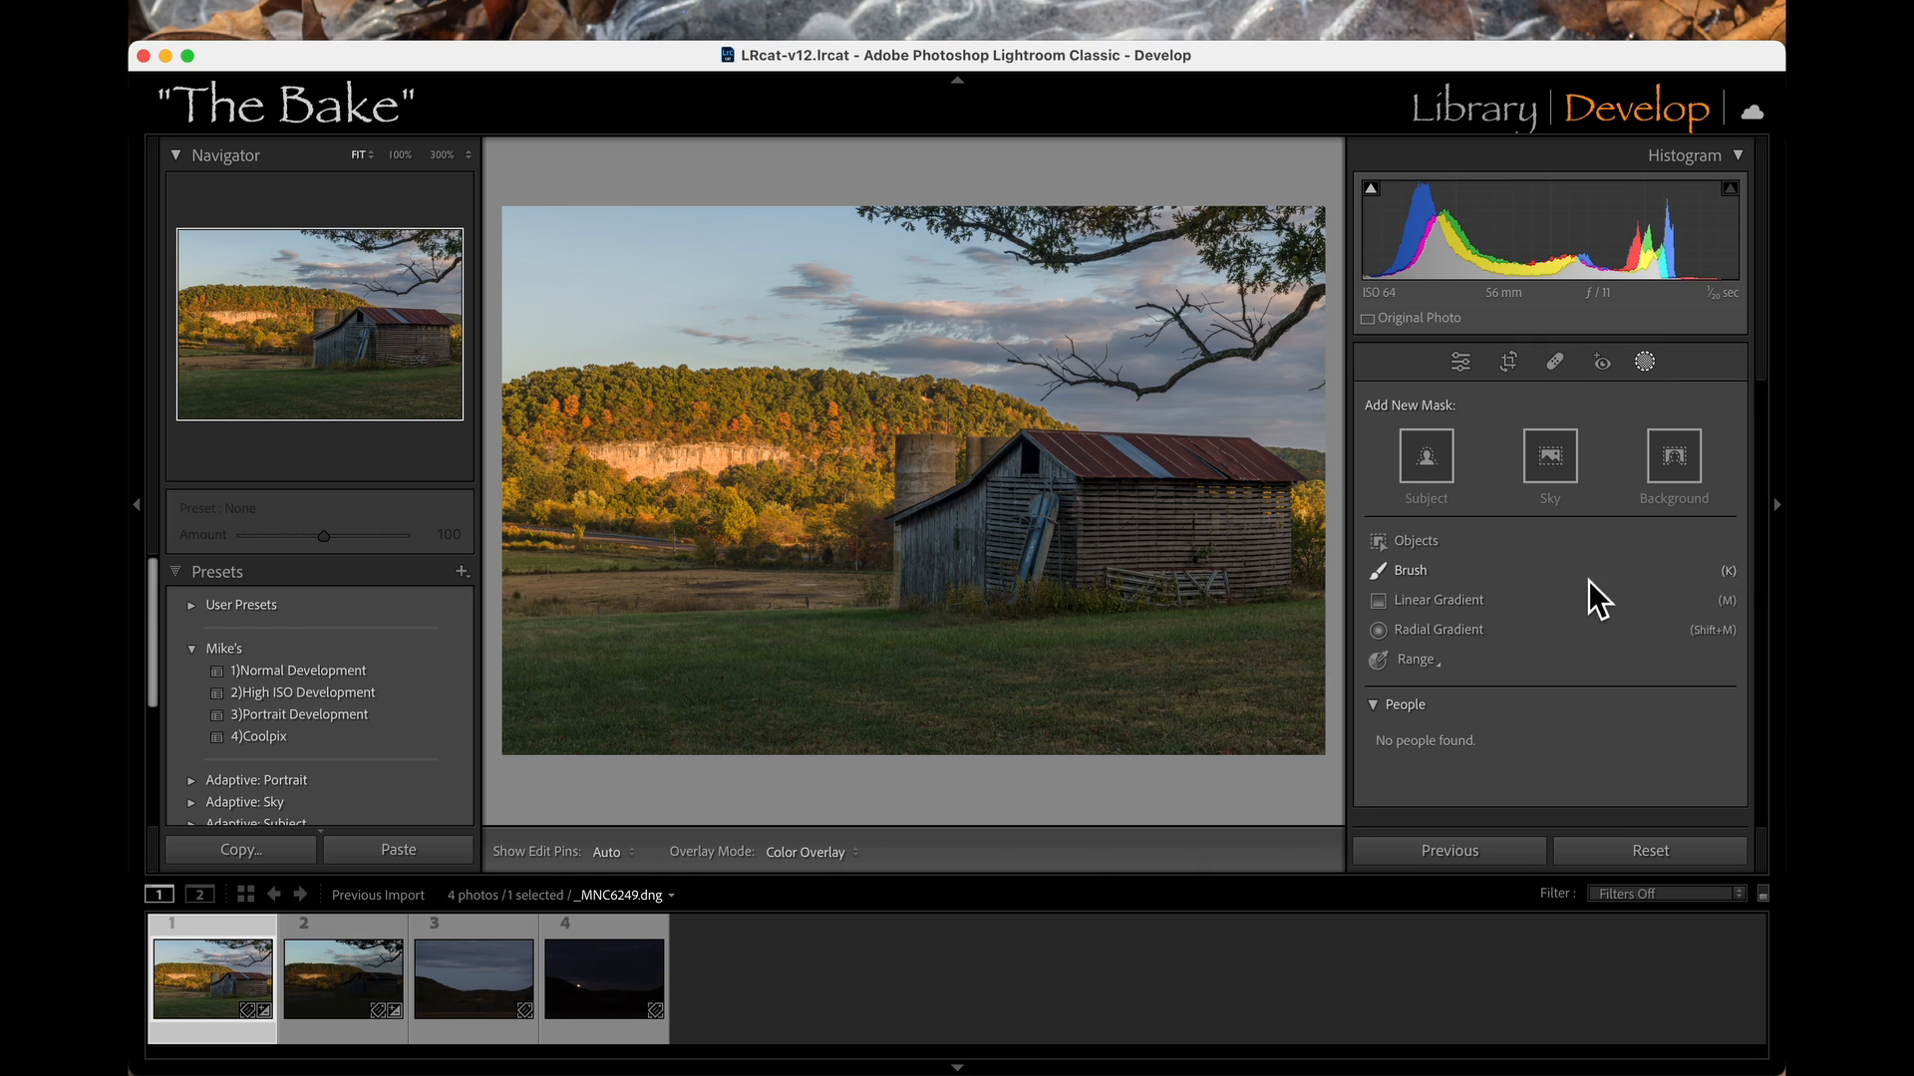
pyautogui.click(1553, 454)
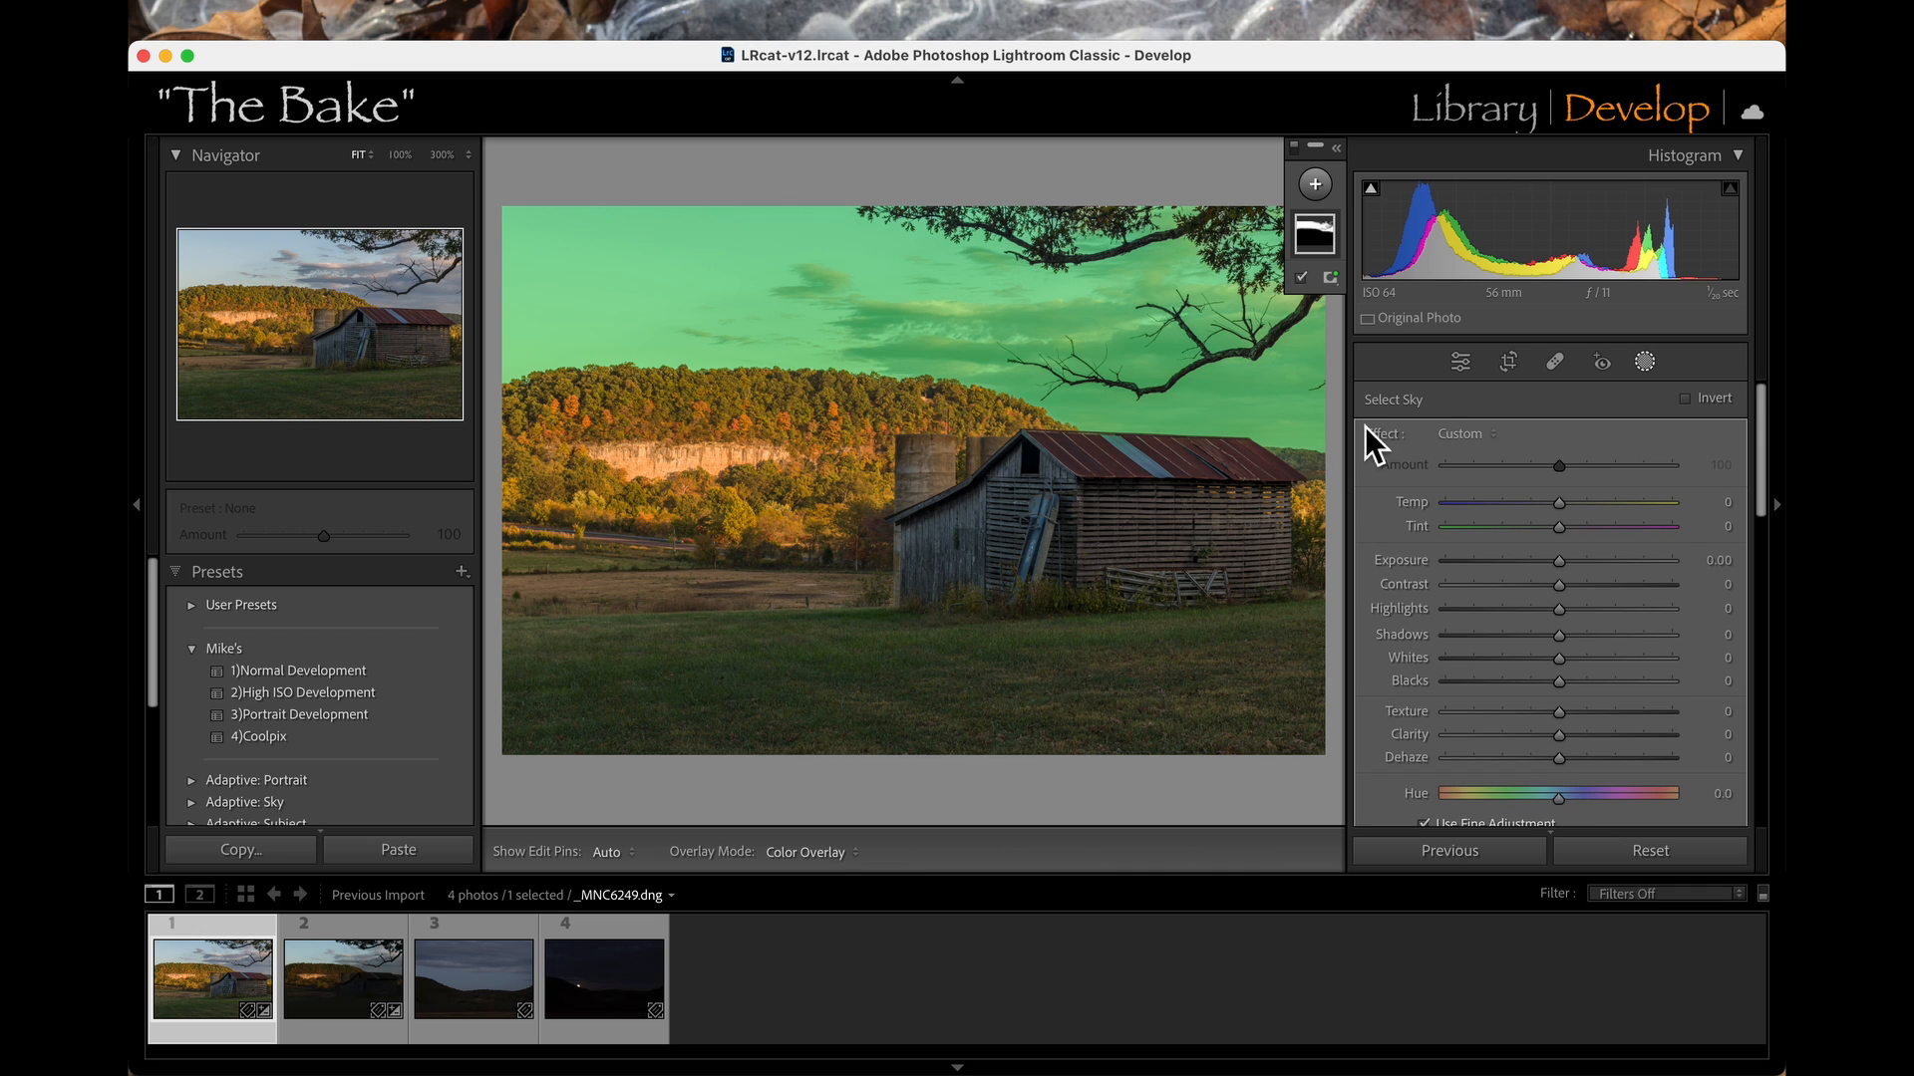
pyautogui.click(1336, 148)
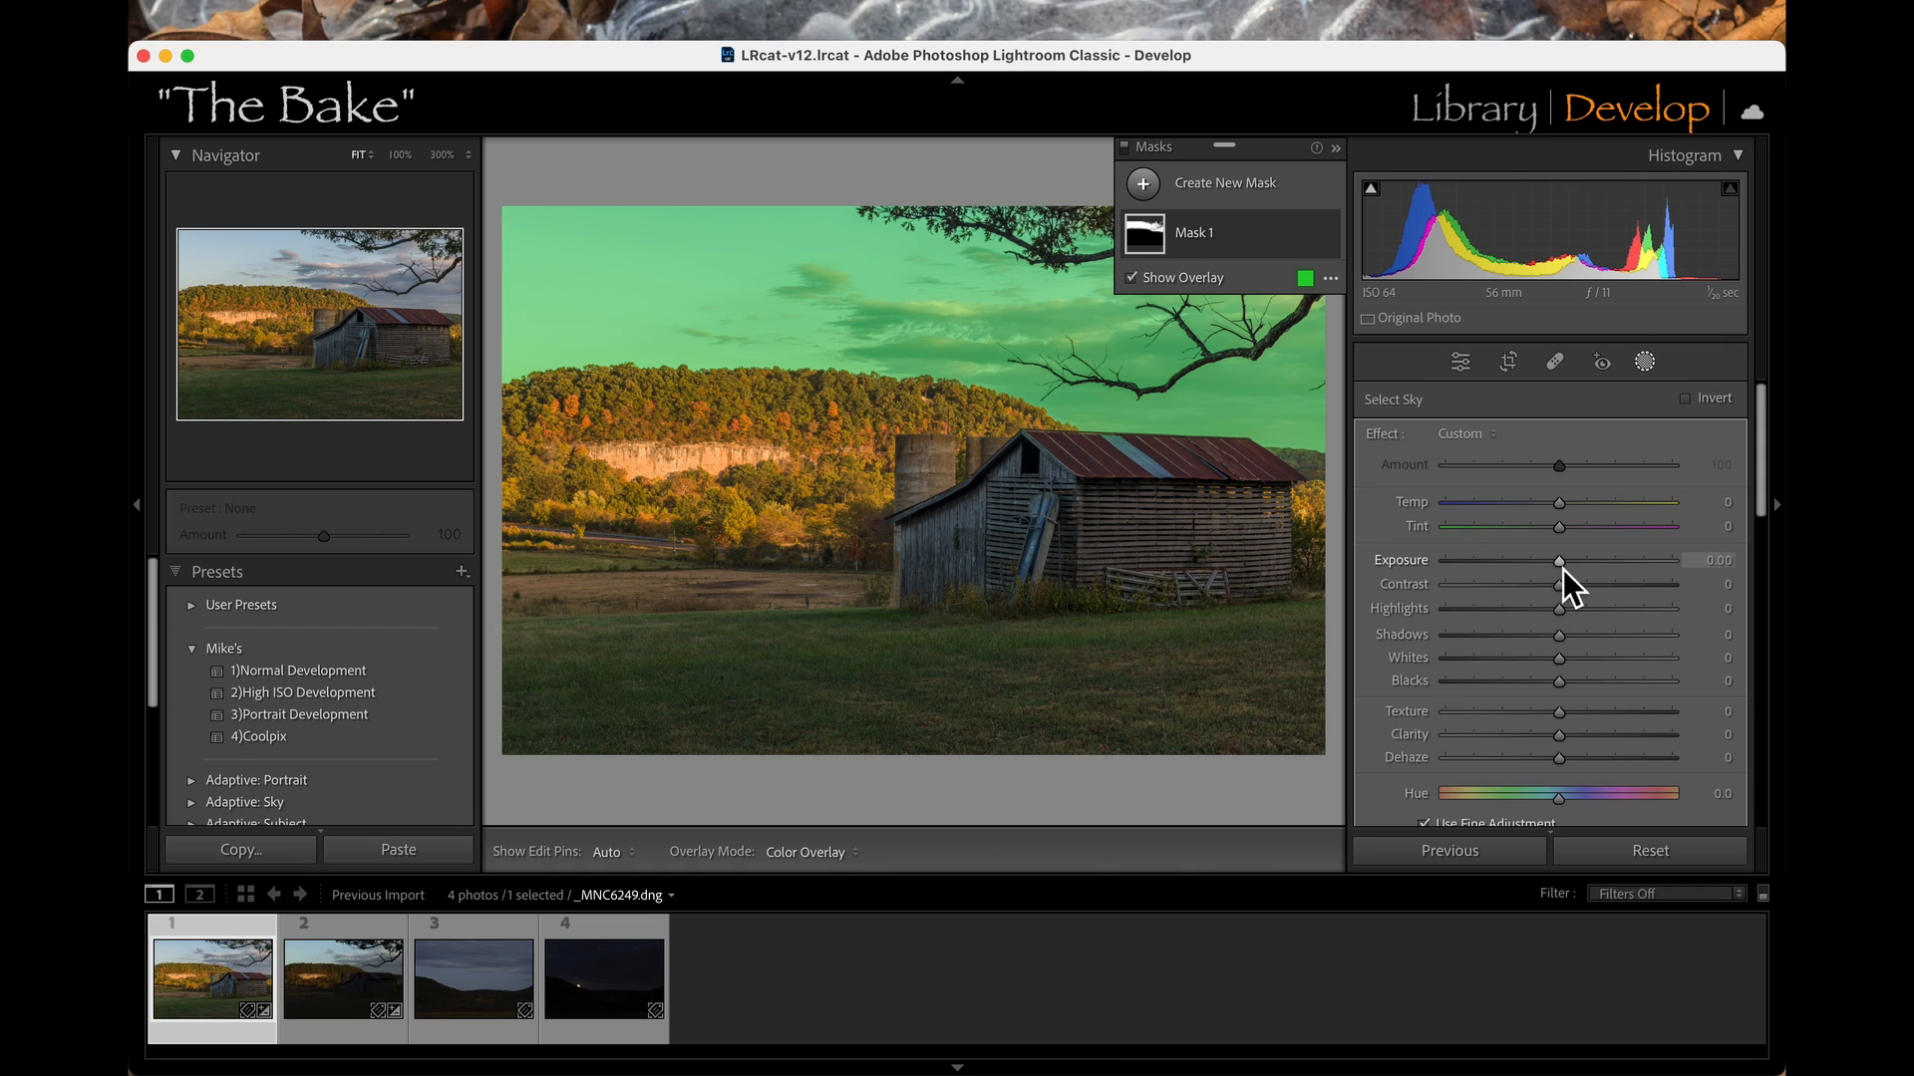
# Adjust the sky mask to exposure −0.16, highlights −69, dehaze 13, tint 4, saturation 25 and noise 53.
pyautogui.moveTo(1563, 570); pyautogui.dragTo(1486, 614)
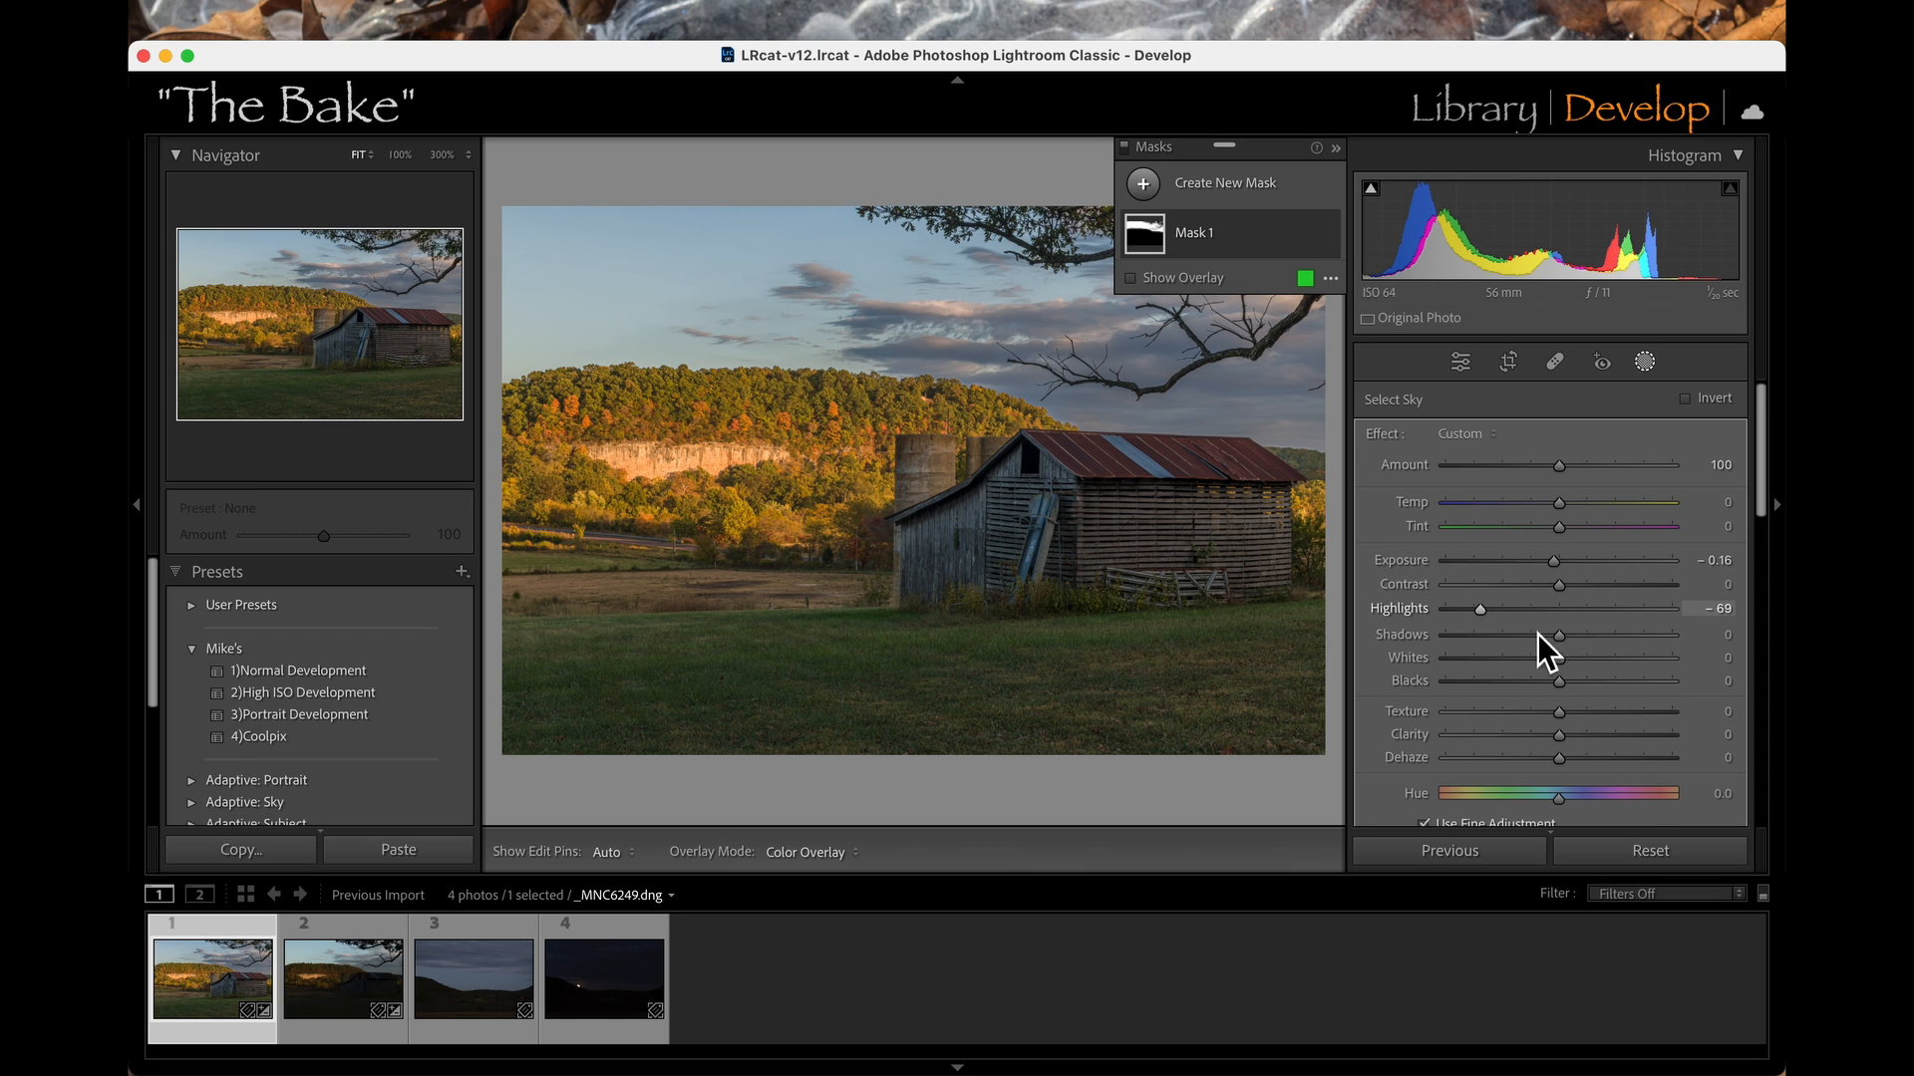
pyautogui.moveTo(1566, 766); pyautogui.dragTo(1581, 768)
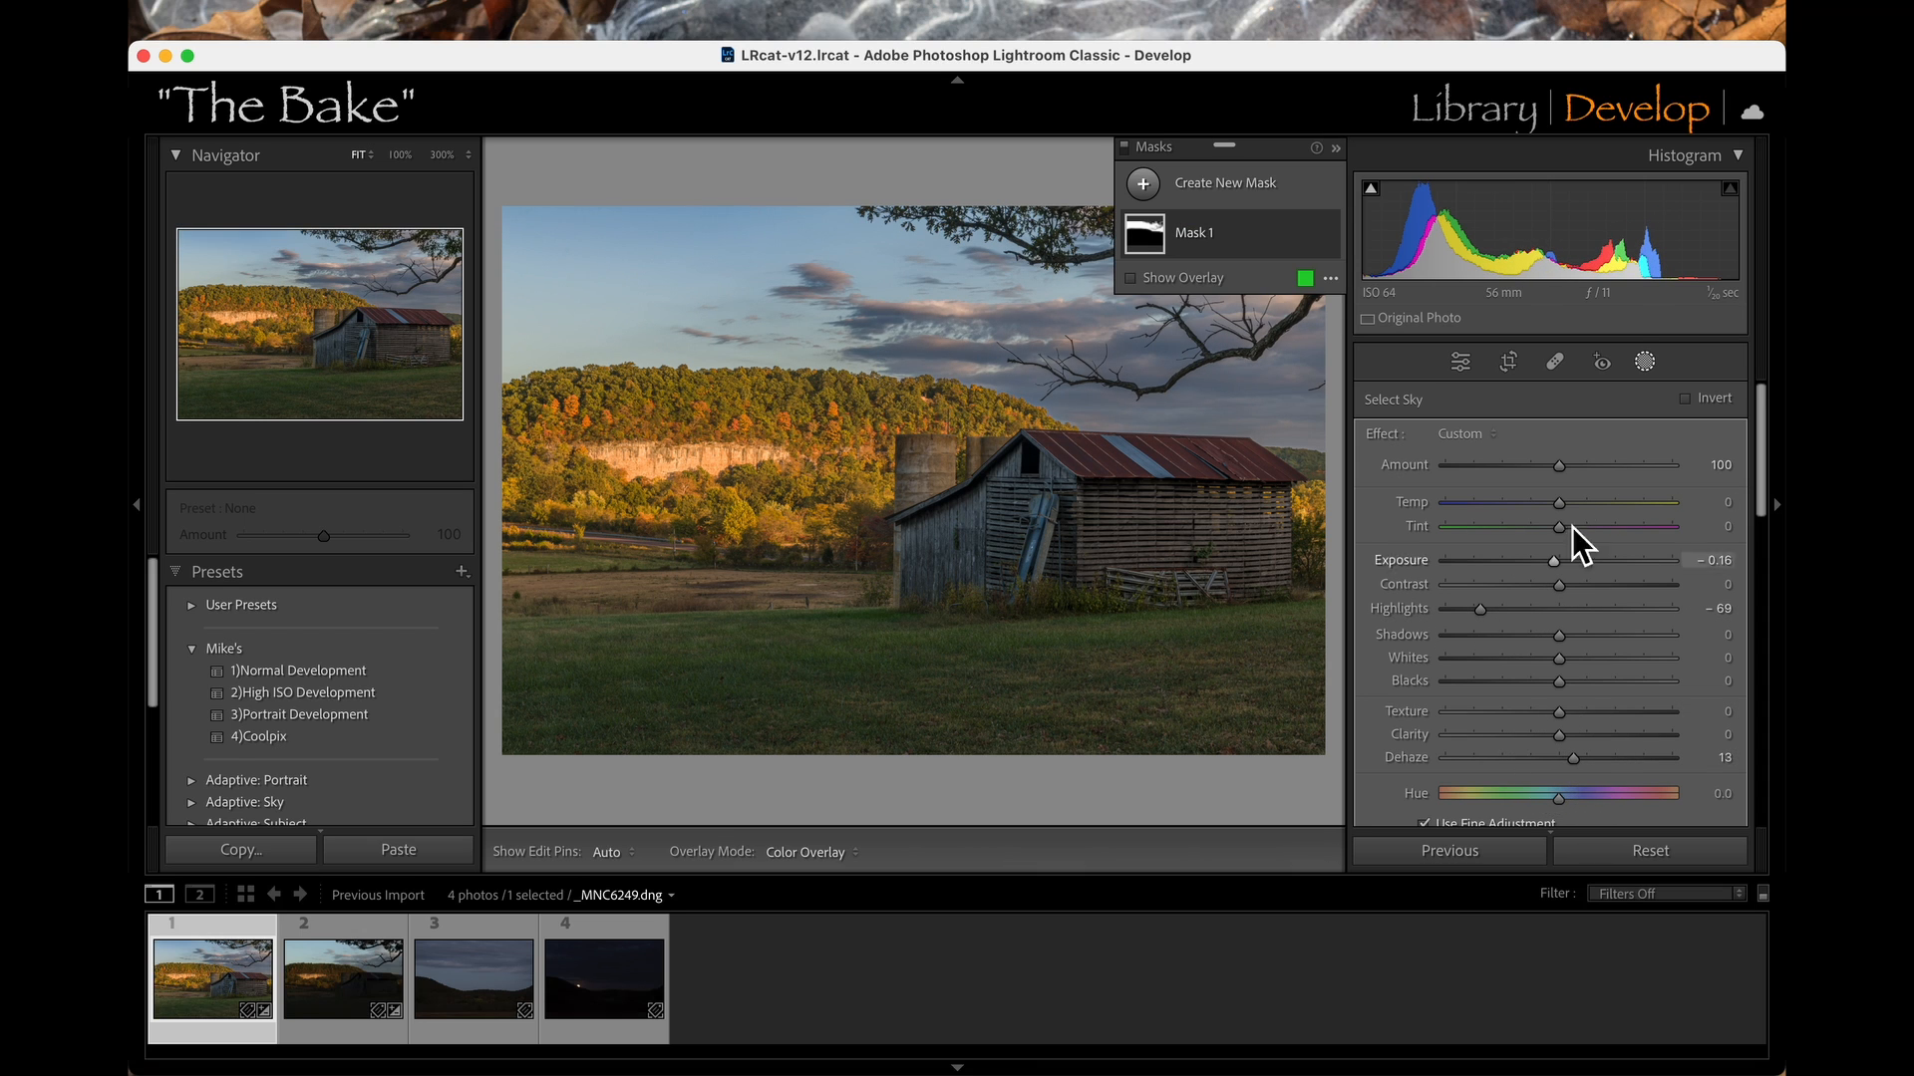
pyautogui.moveTo(1565, 502); pyautogui.dragTo(1569, 531)
pyautogui.scroll(-3, 1553, 750)
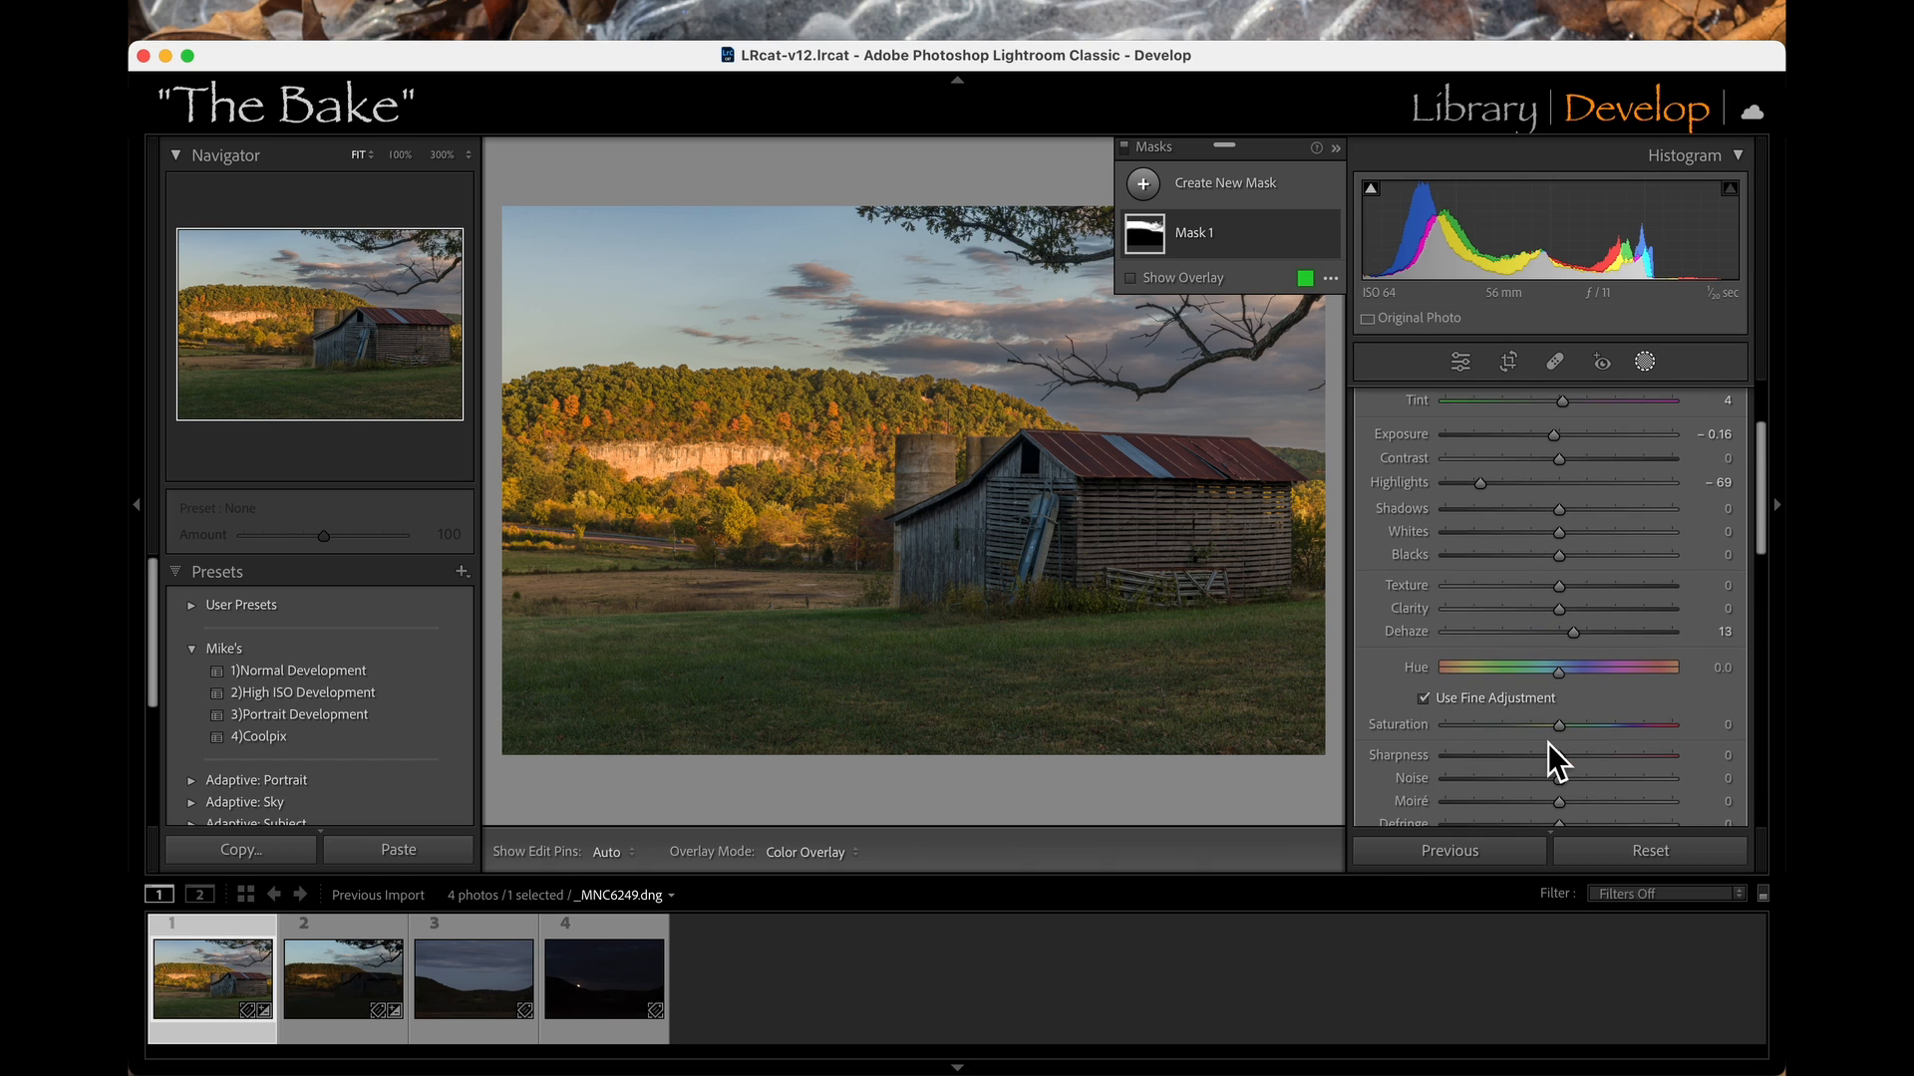
pyautogui.moveTo(1569, 733); pyautogui.dragTo(1617, 780)
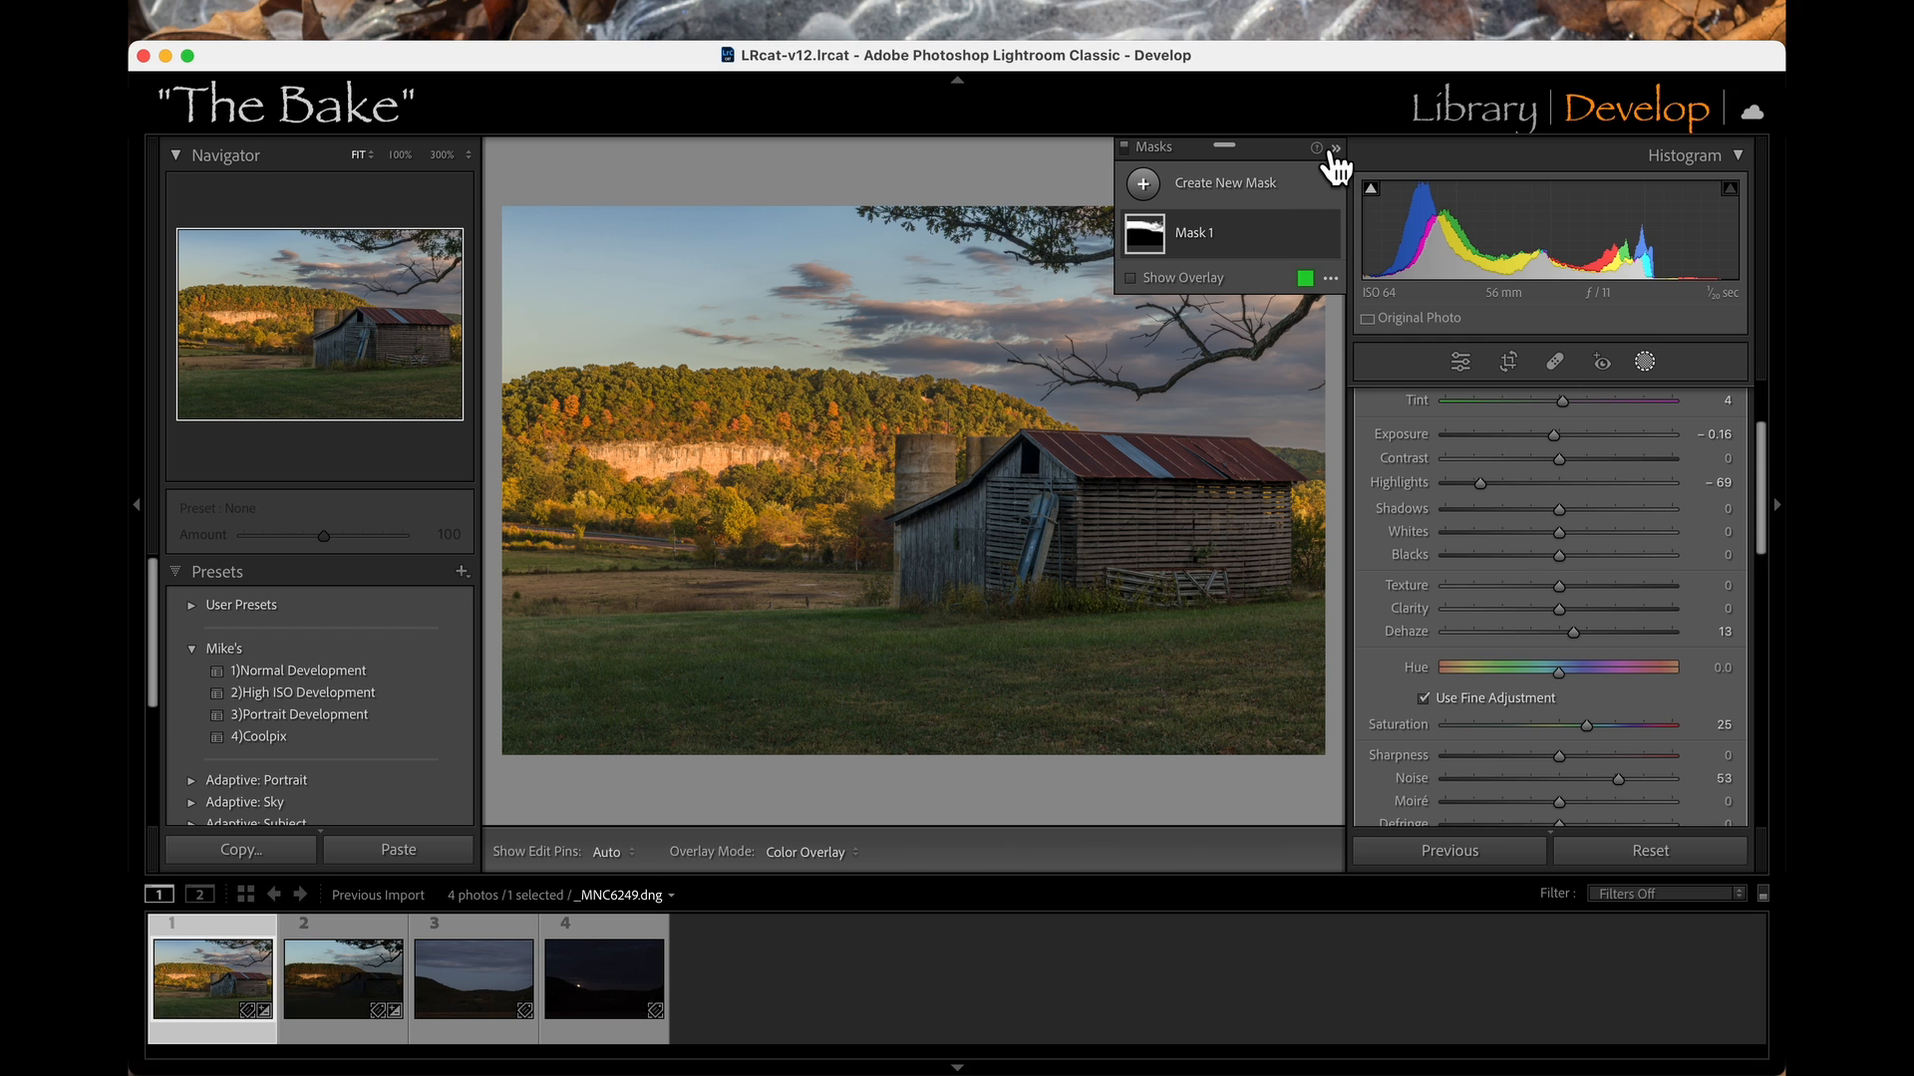
# Inspect the masked sky at 100% along the tree-covered ridge, the barn roof and the bare branches.
pyautogui.click(917, 386)
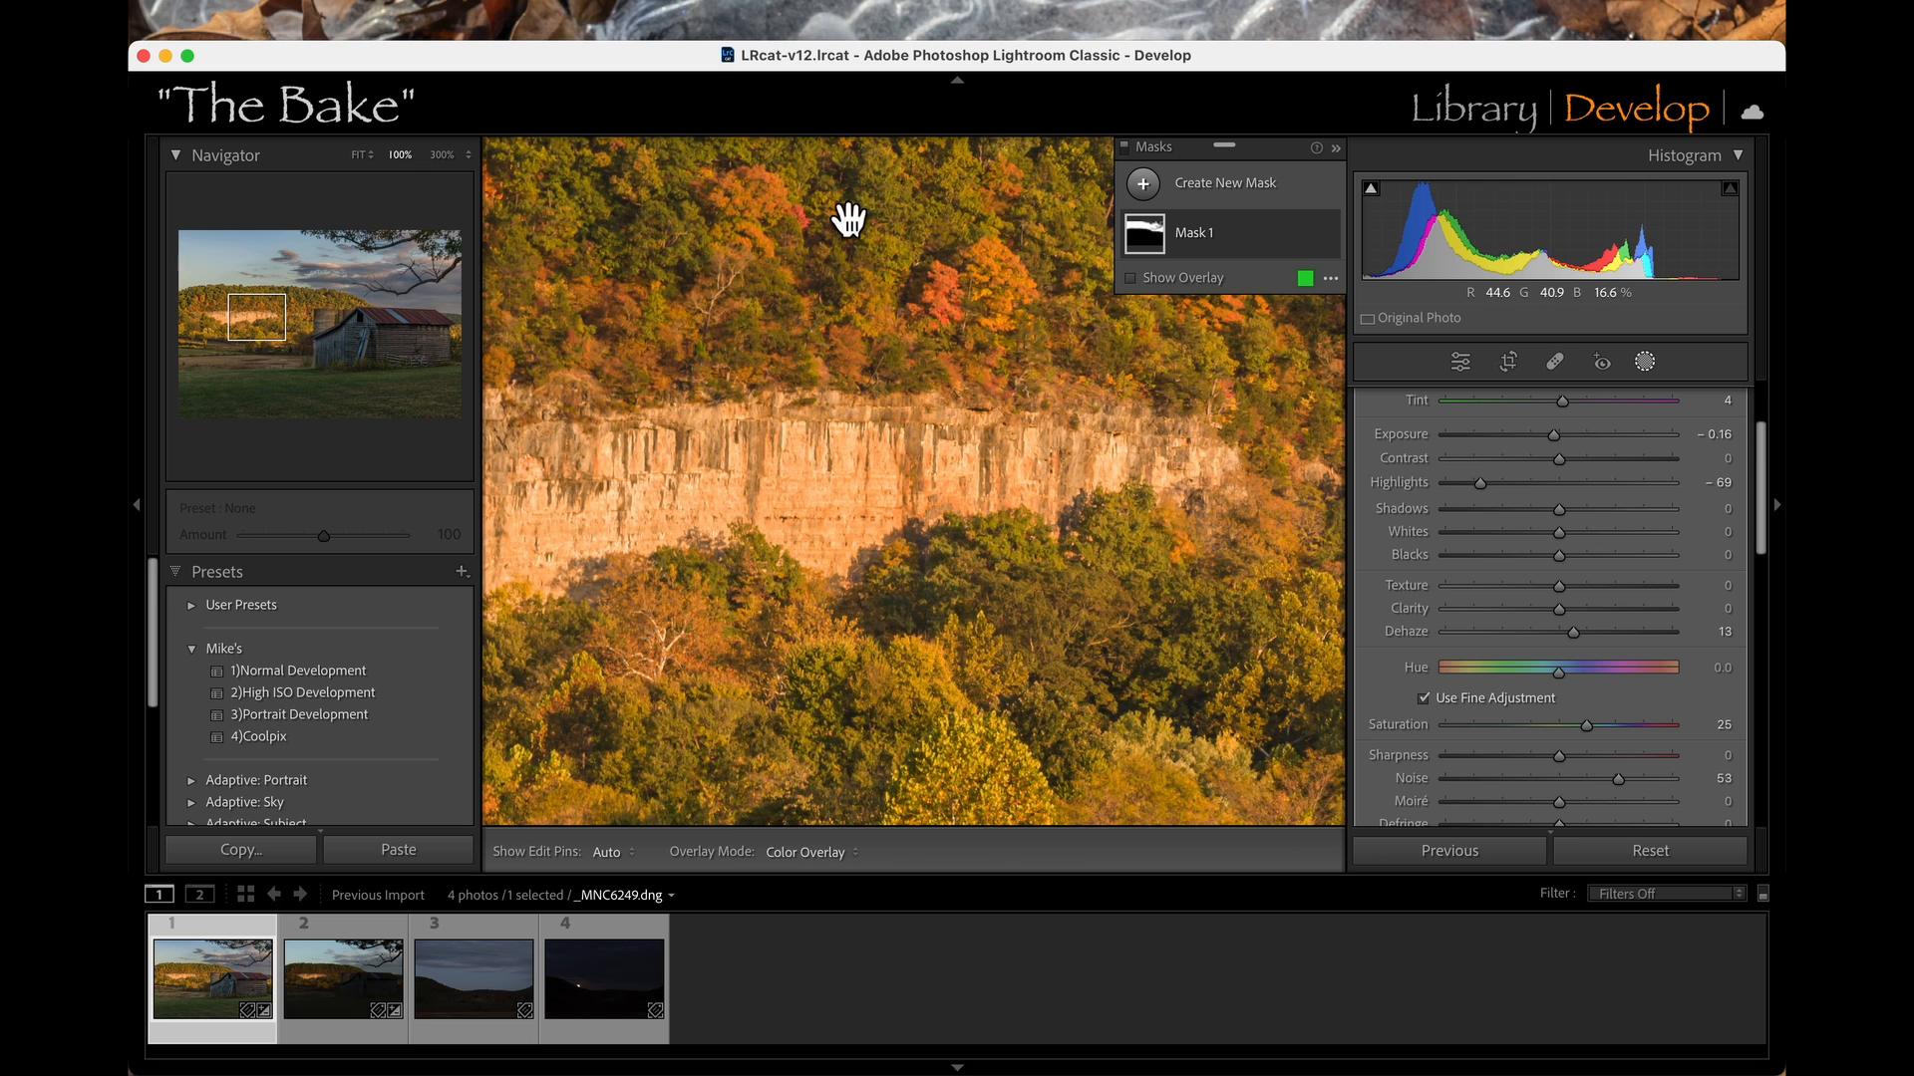
pyautogui.moveTo(854, 256); pyautogui.dragTo(790, 850)
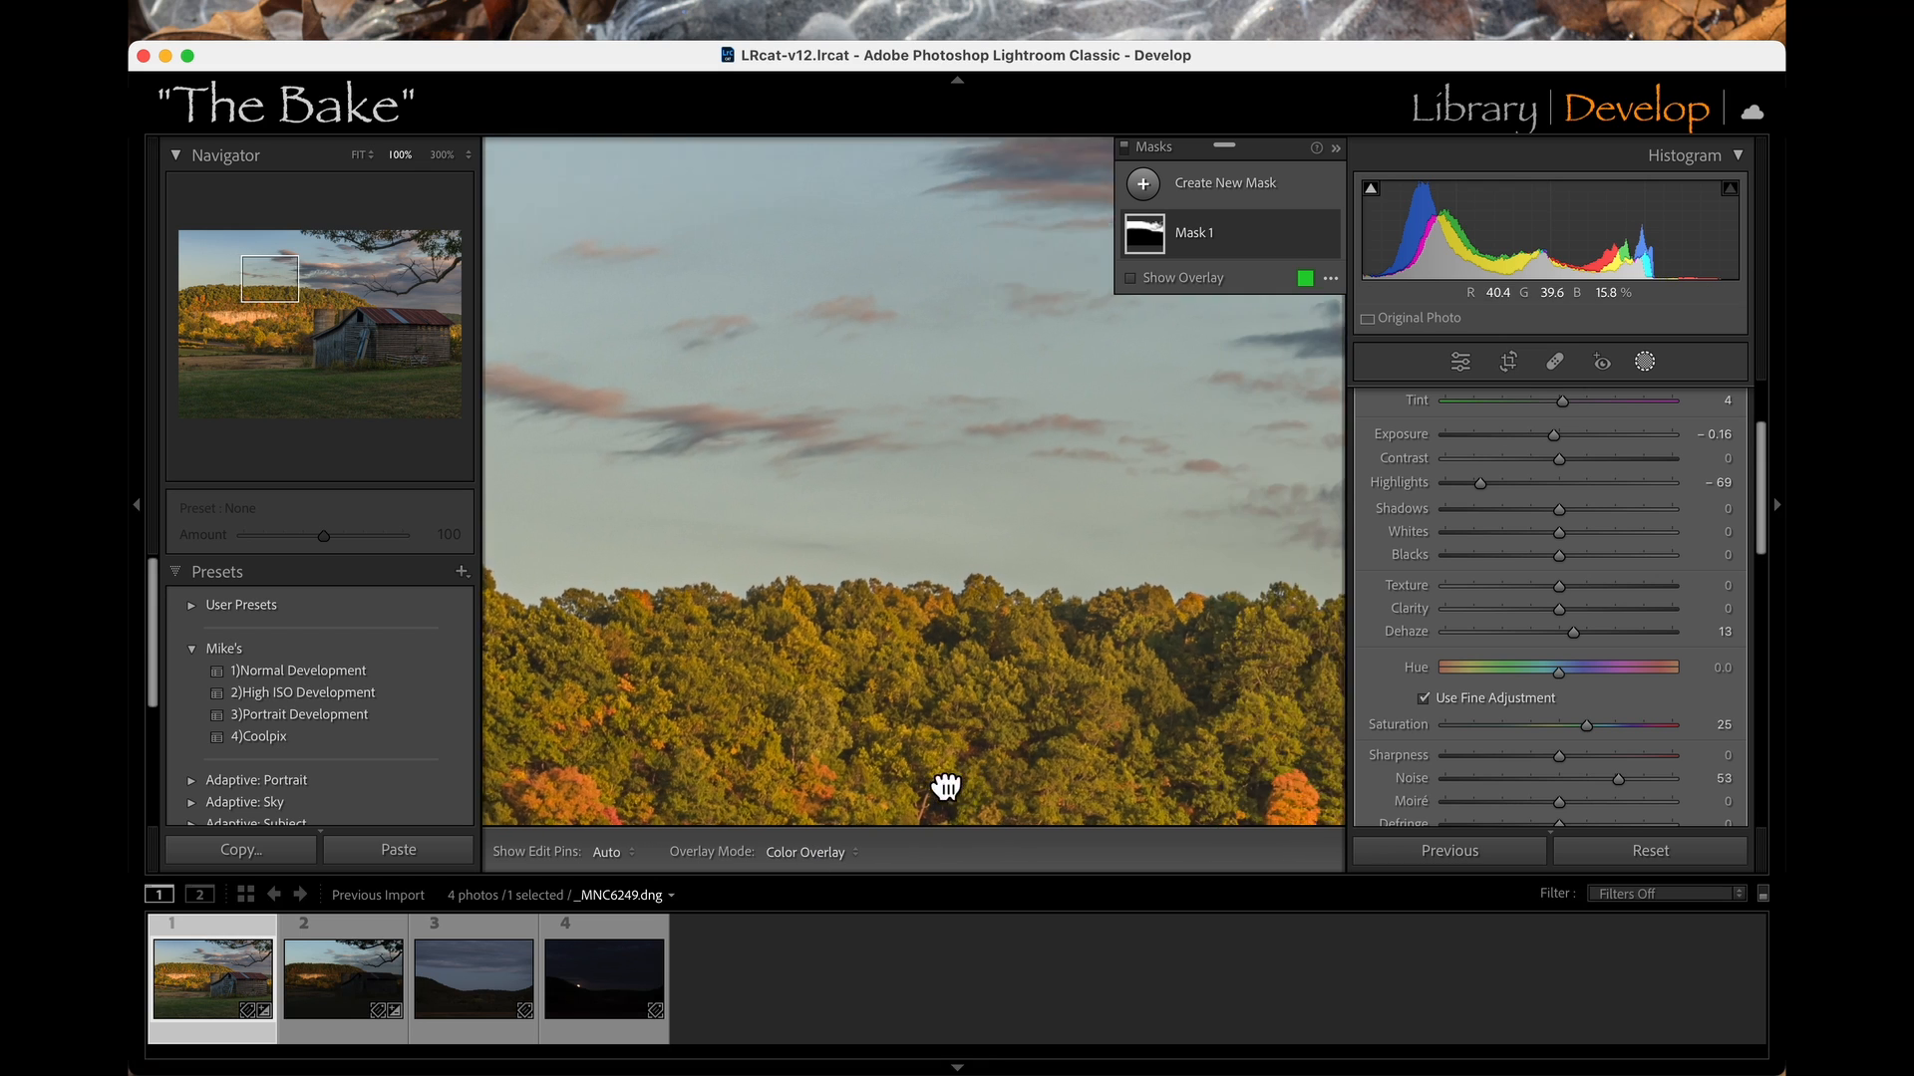
pyautogui.moveTo(945, 787); pyautogui.dragTo(329, 703)
pyautogui.moveTo(838, 665); pyautogui.dragTo(144, 483)
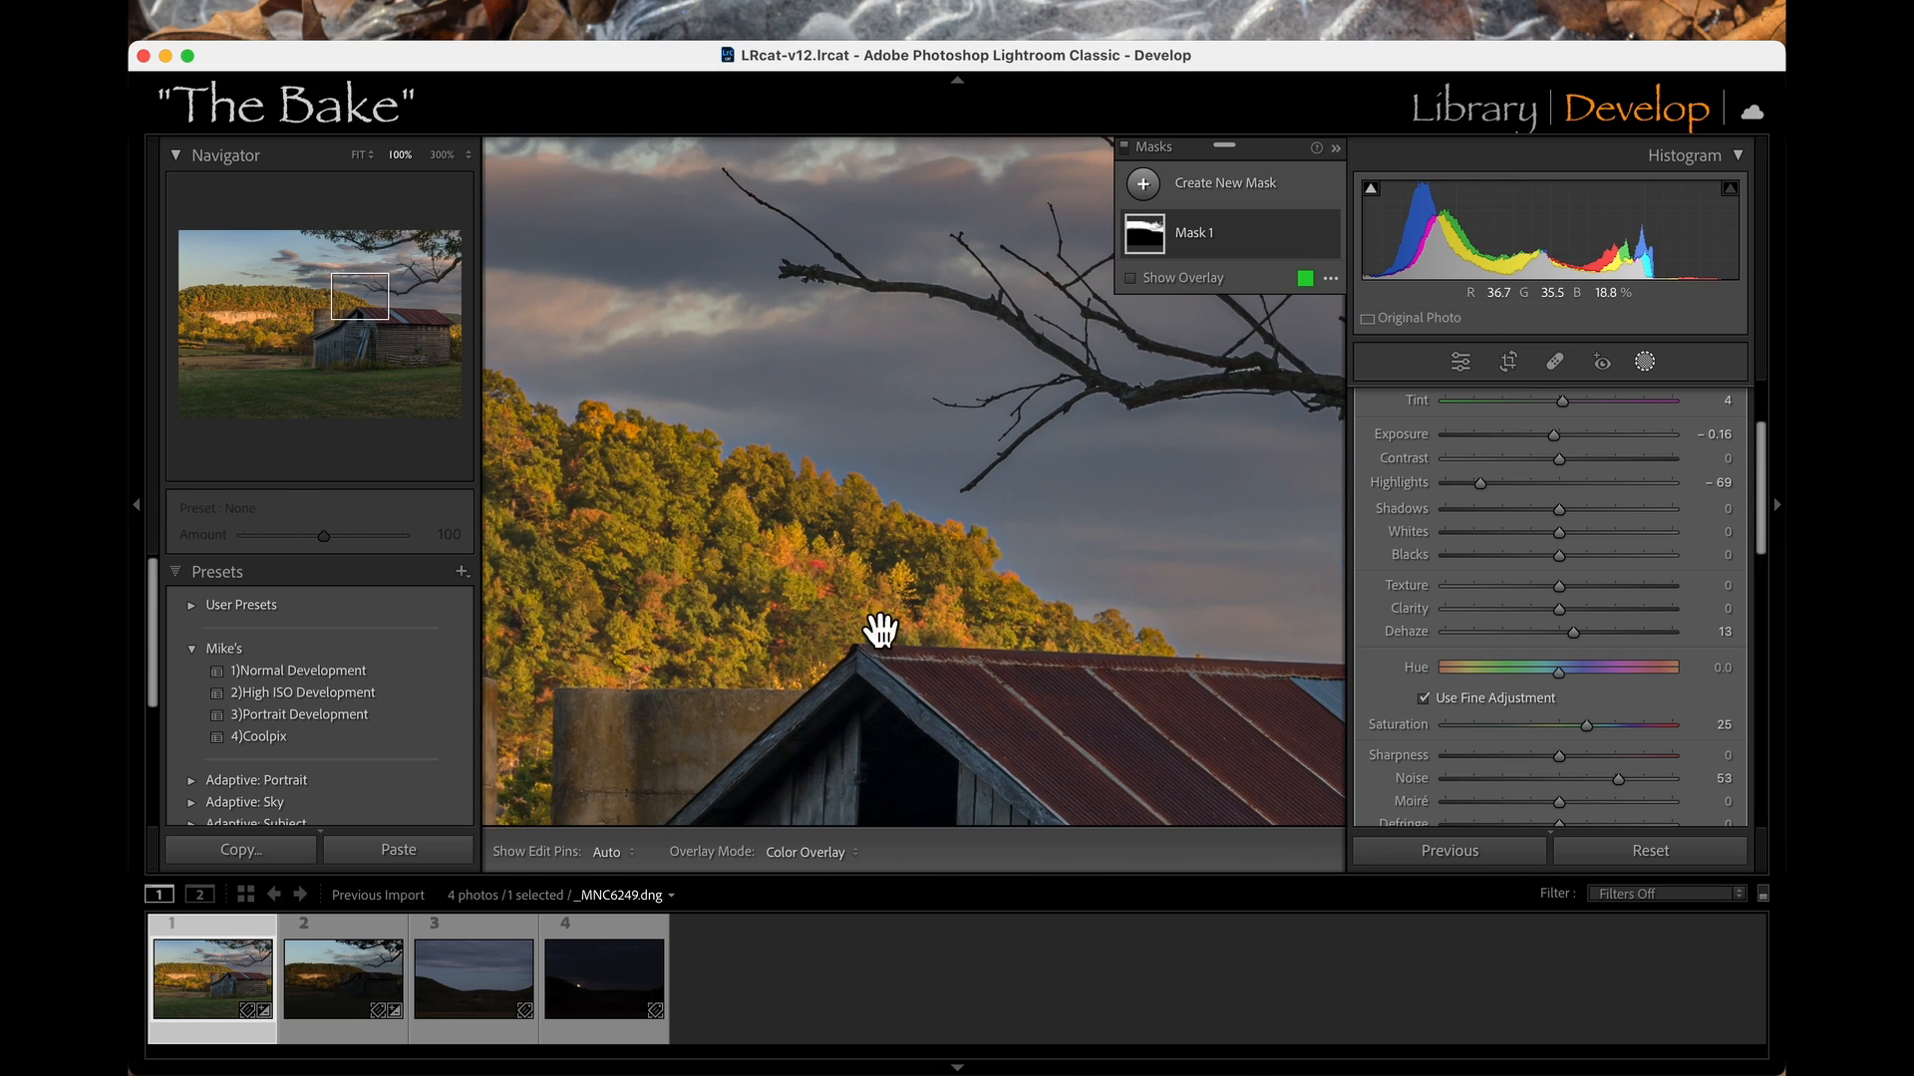
pyautogui.moveTo(880, 630); pyautogui.dragTo(1205, 683)
pyautogui.moveTo(773, 499); pyautogui.dragTo(1375, 529)
pyautogui.moveTo(1026, 526); pyautogui.dragTo(1278, 534)
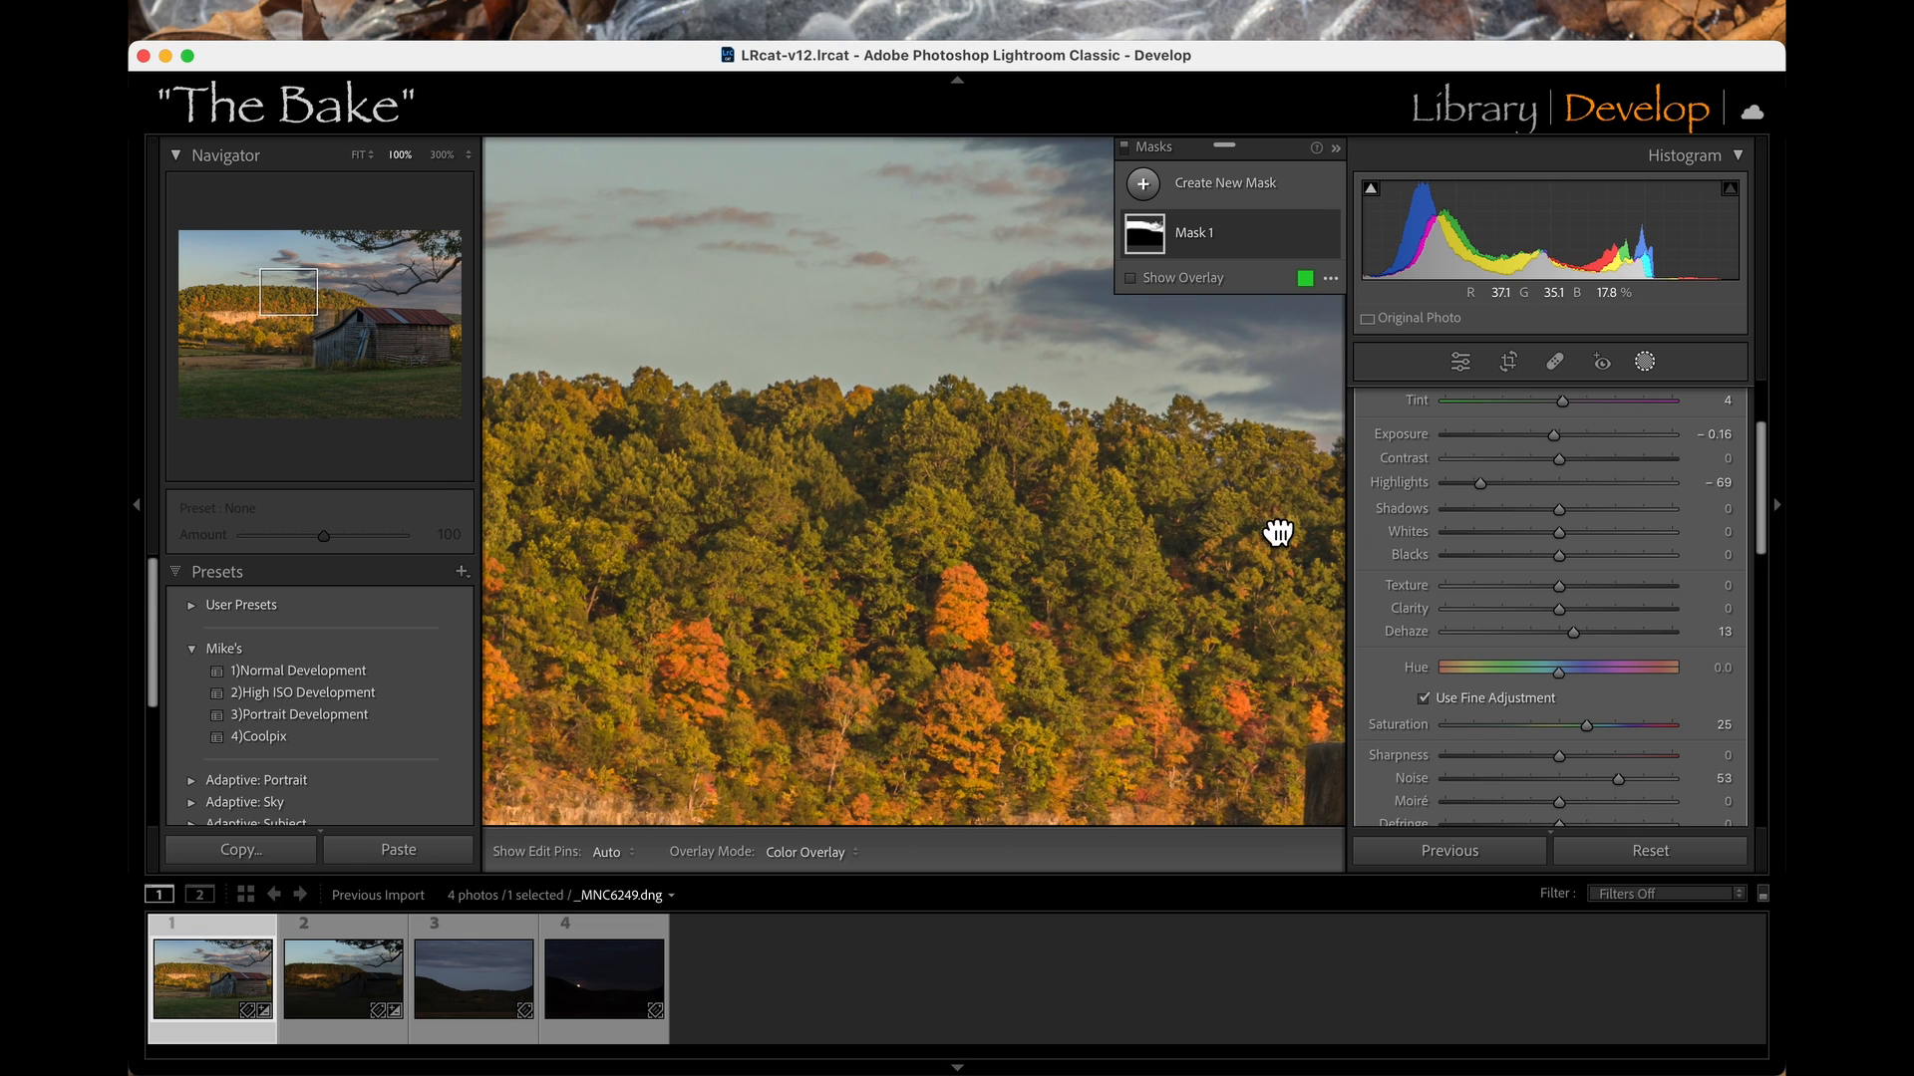
pyautogui.click(1282, 533)
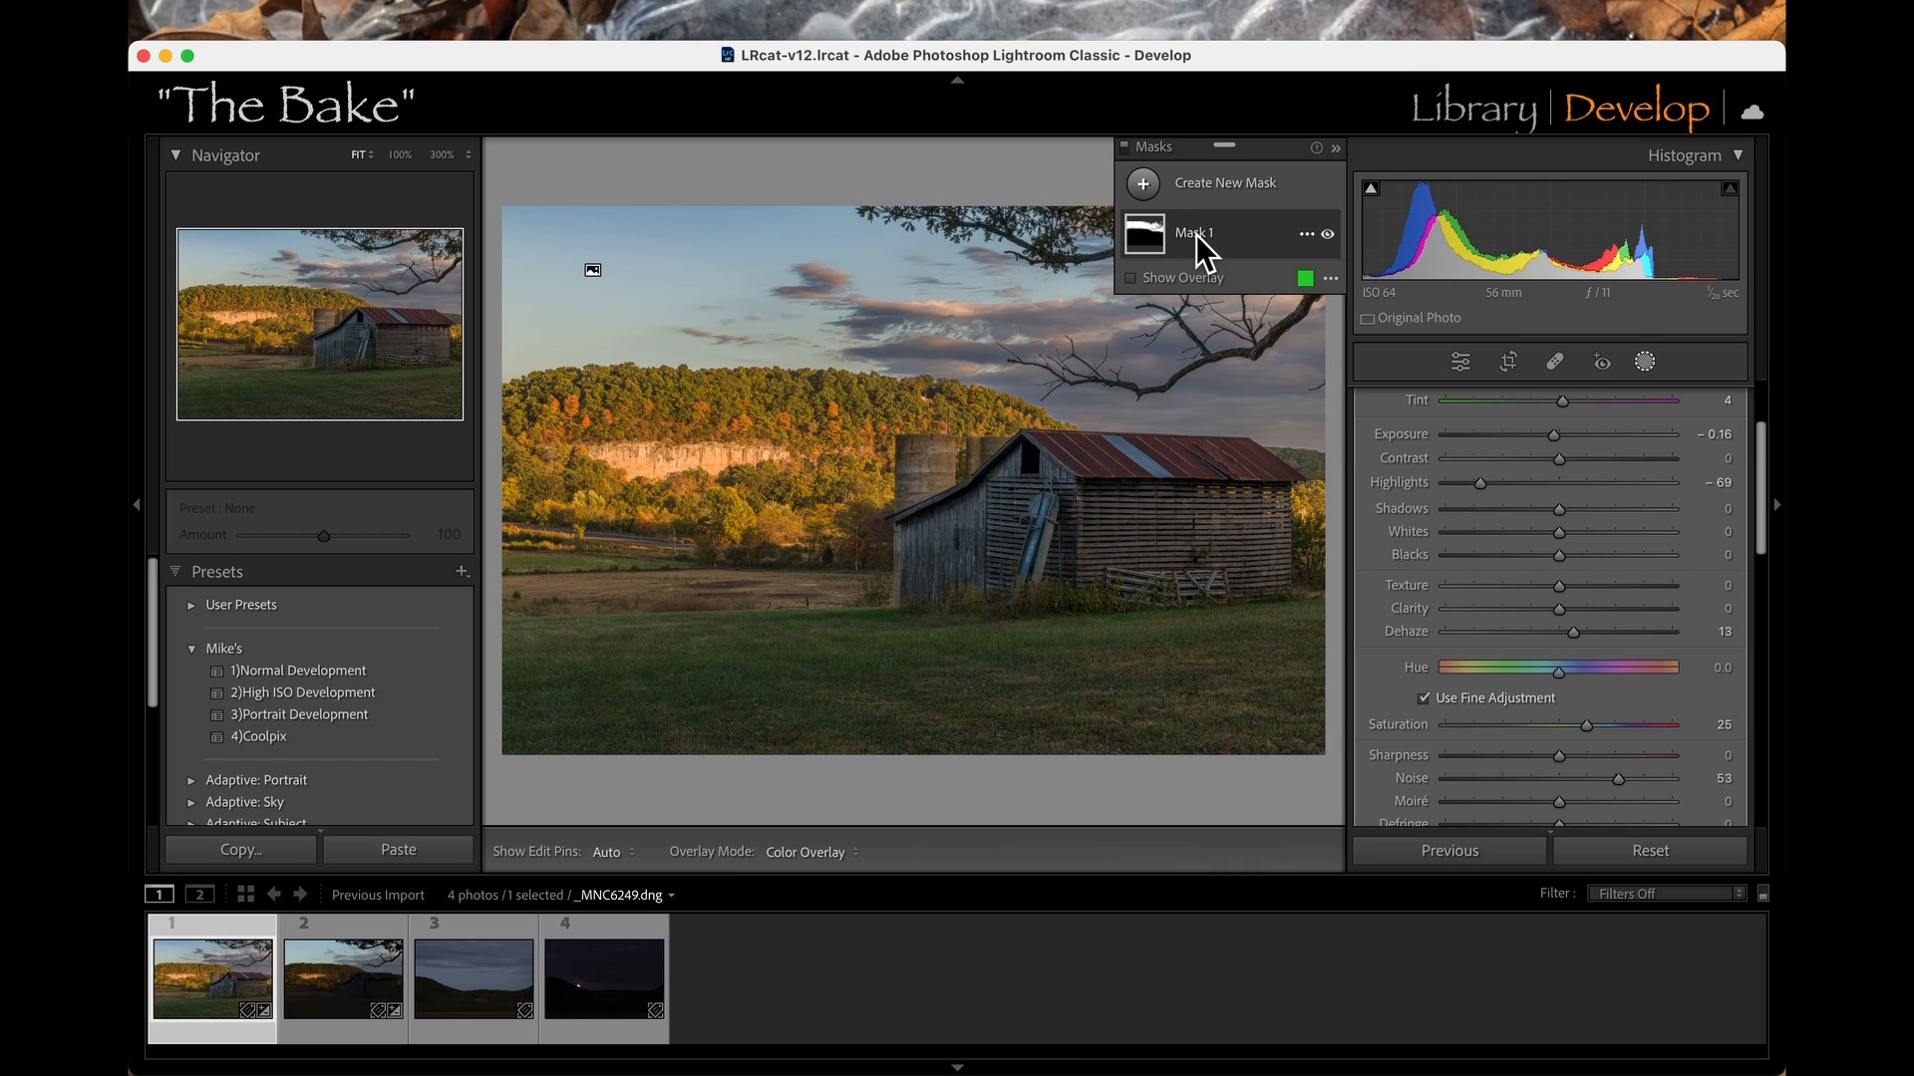
pyautogui.click(1307, 234)
pyautogui.click(1253, 242)
pyautogui.doubleClick(1253, 242)
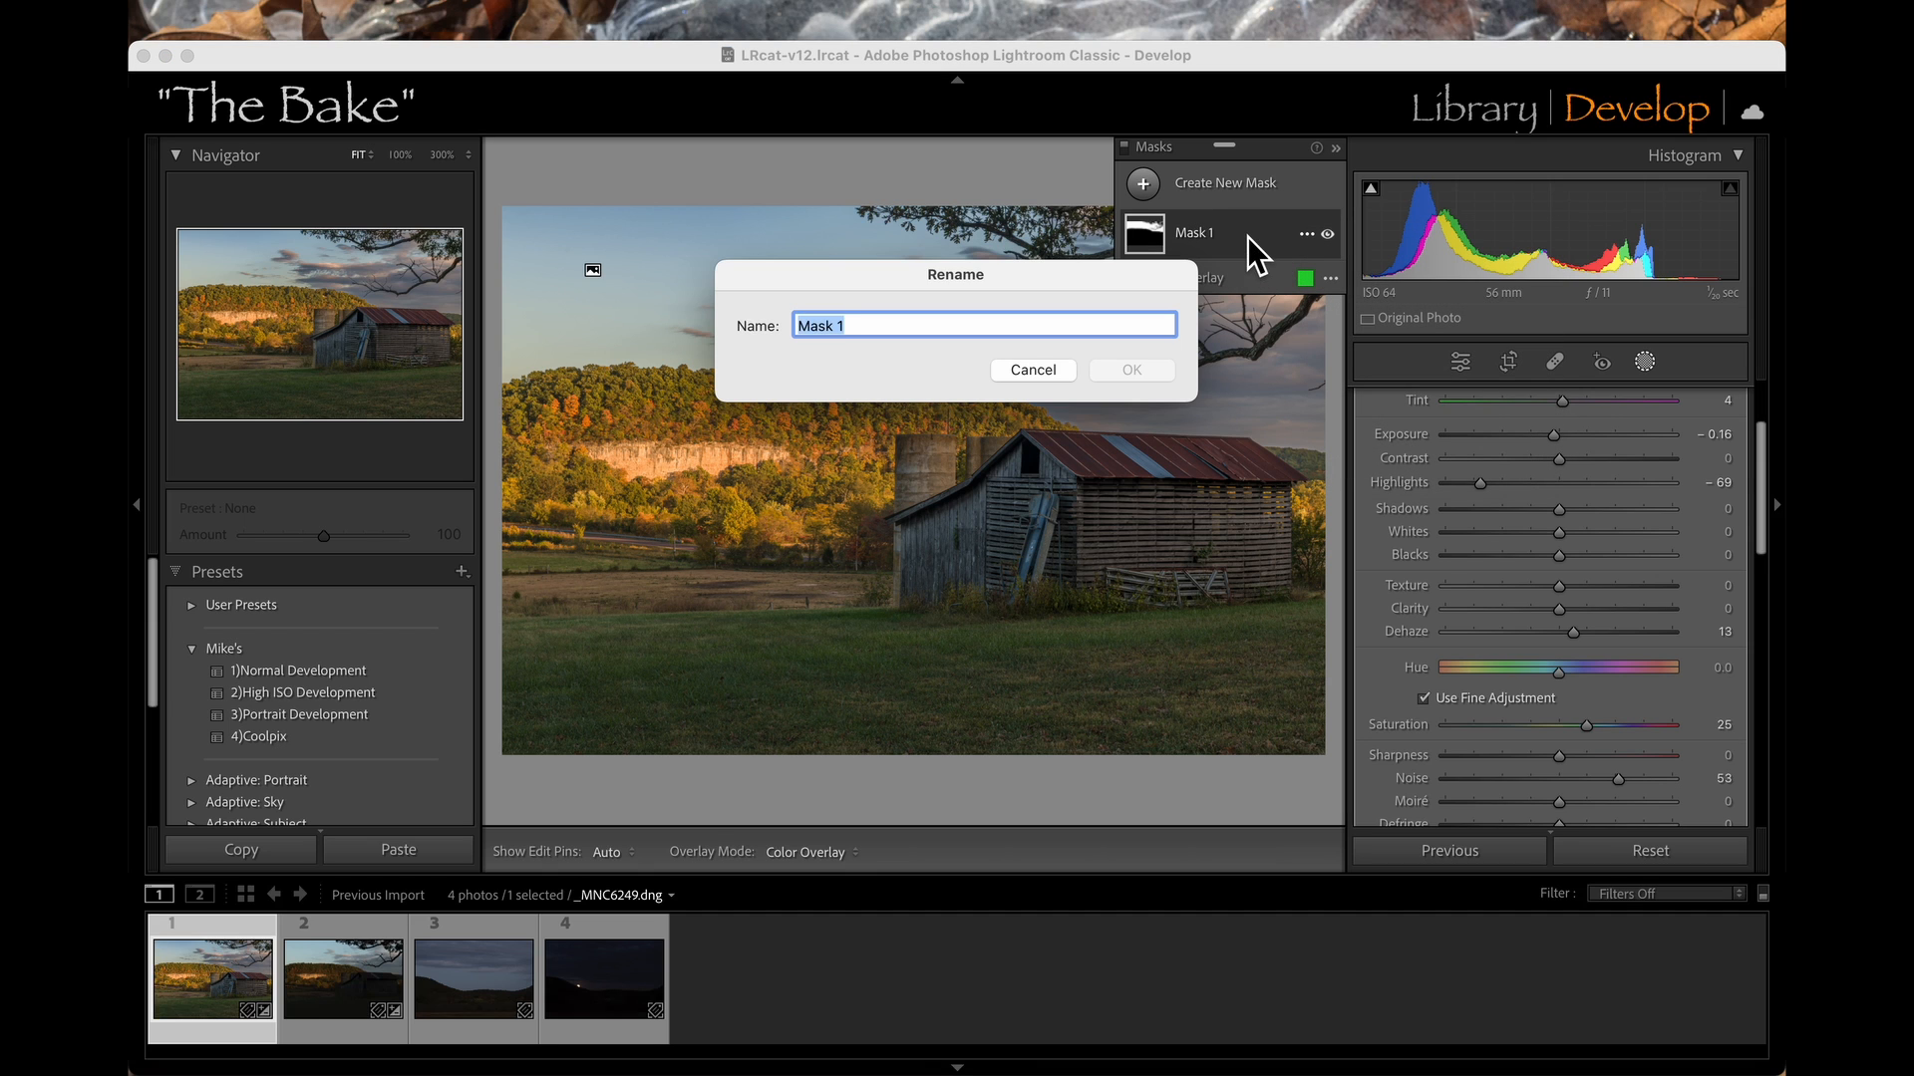
pyautogui.click(1032, 377)
# Intersect the sky mask with a linear gradient running vertically from the mid-sky clouds down to the barn's roof level.
pyautogui.click(1206, 235)
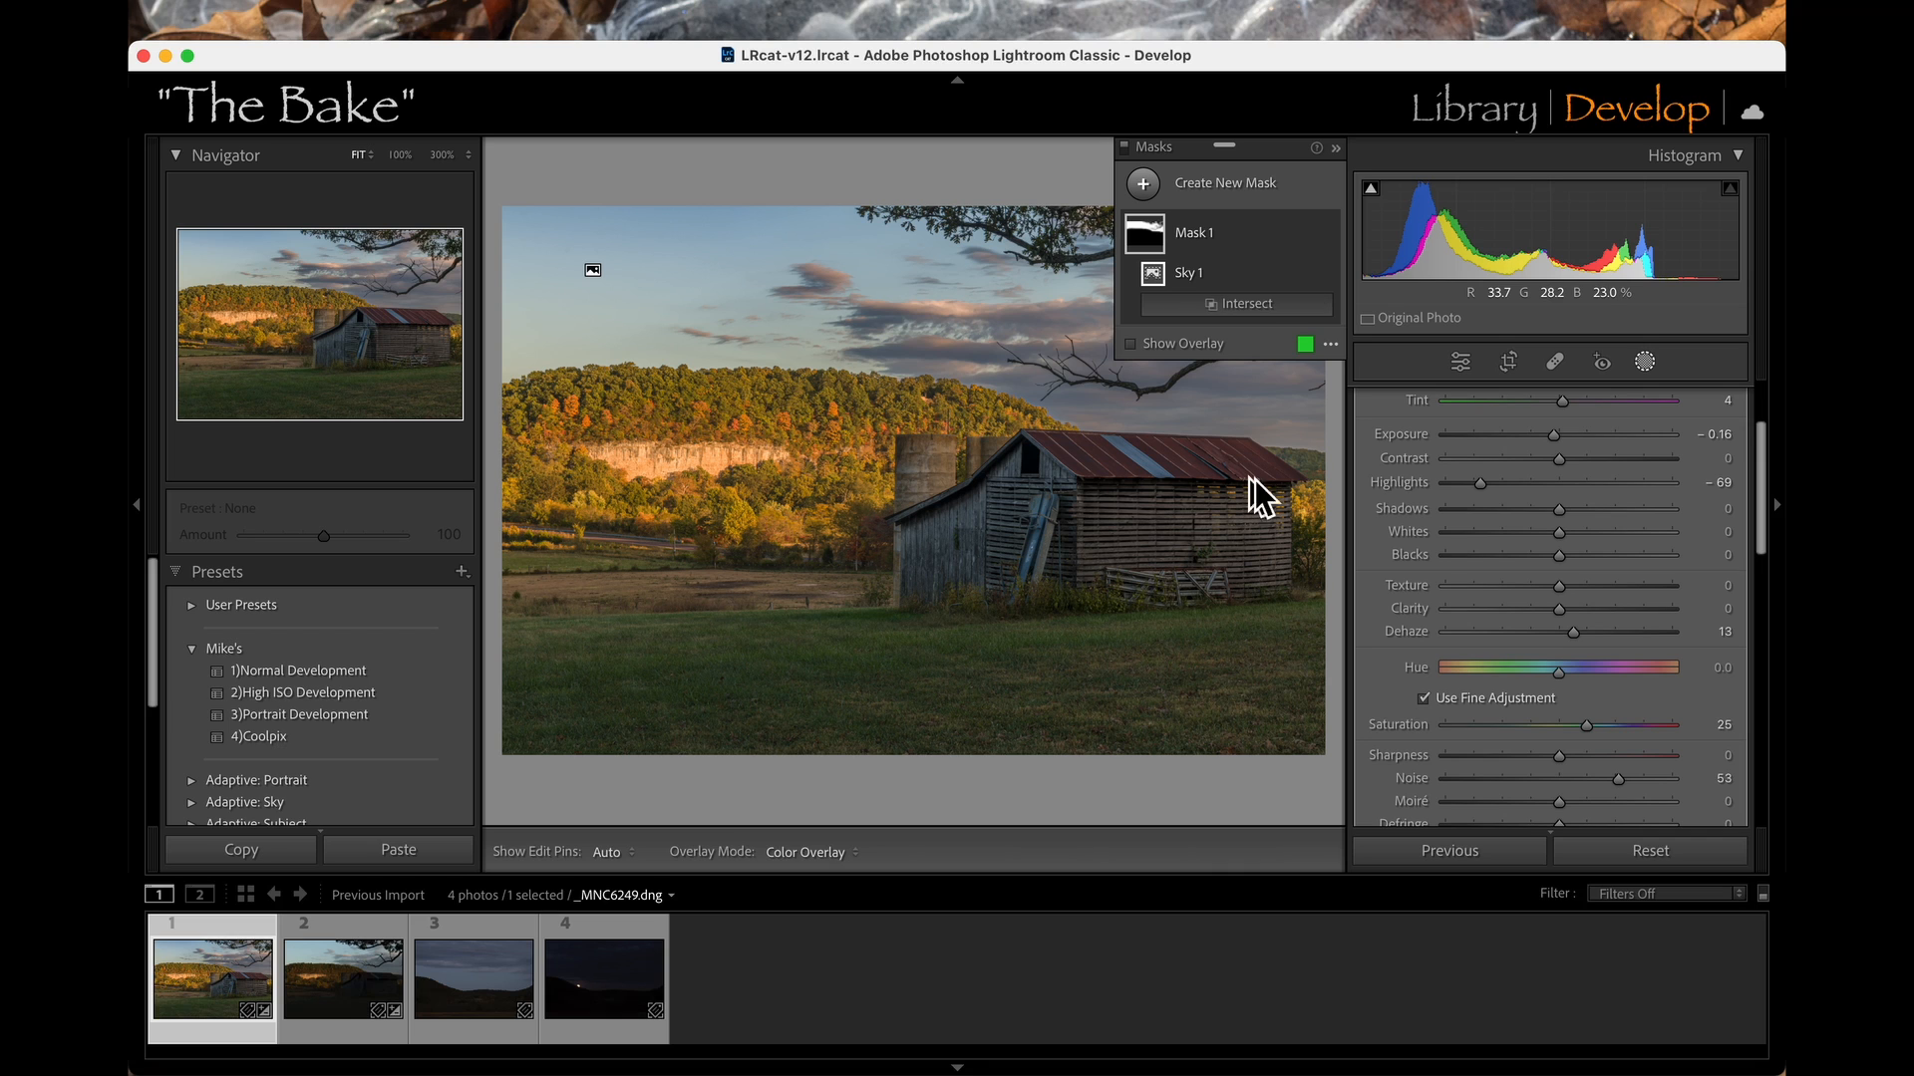
pyautogui.press('alt')
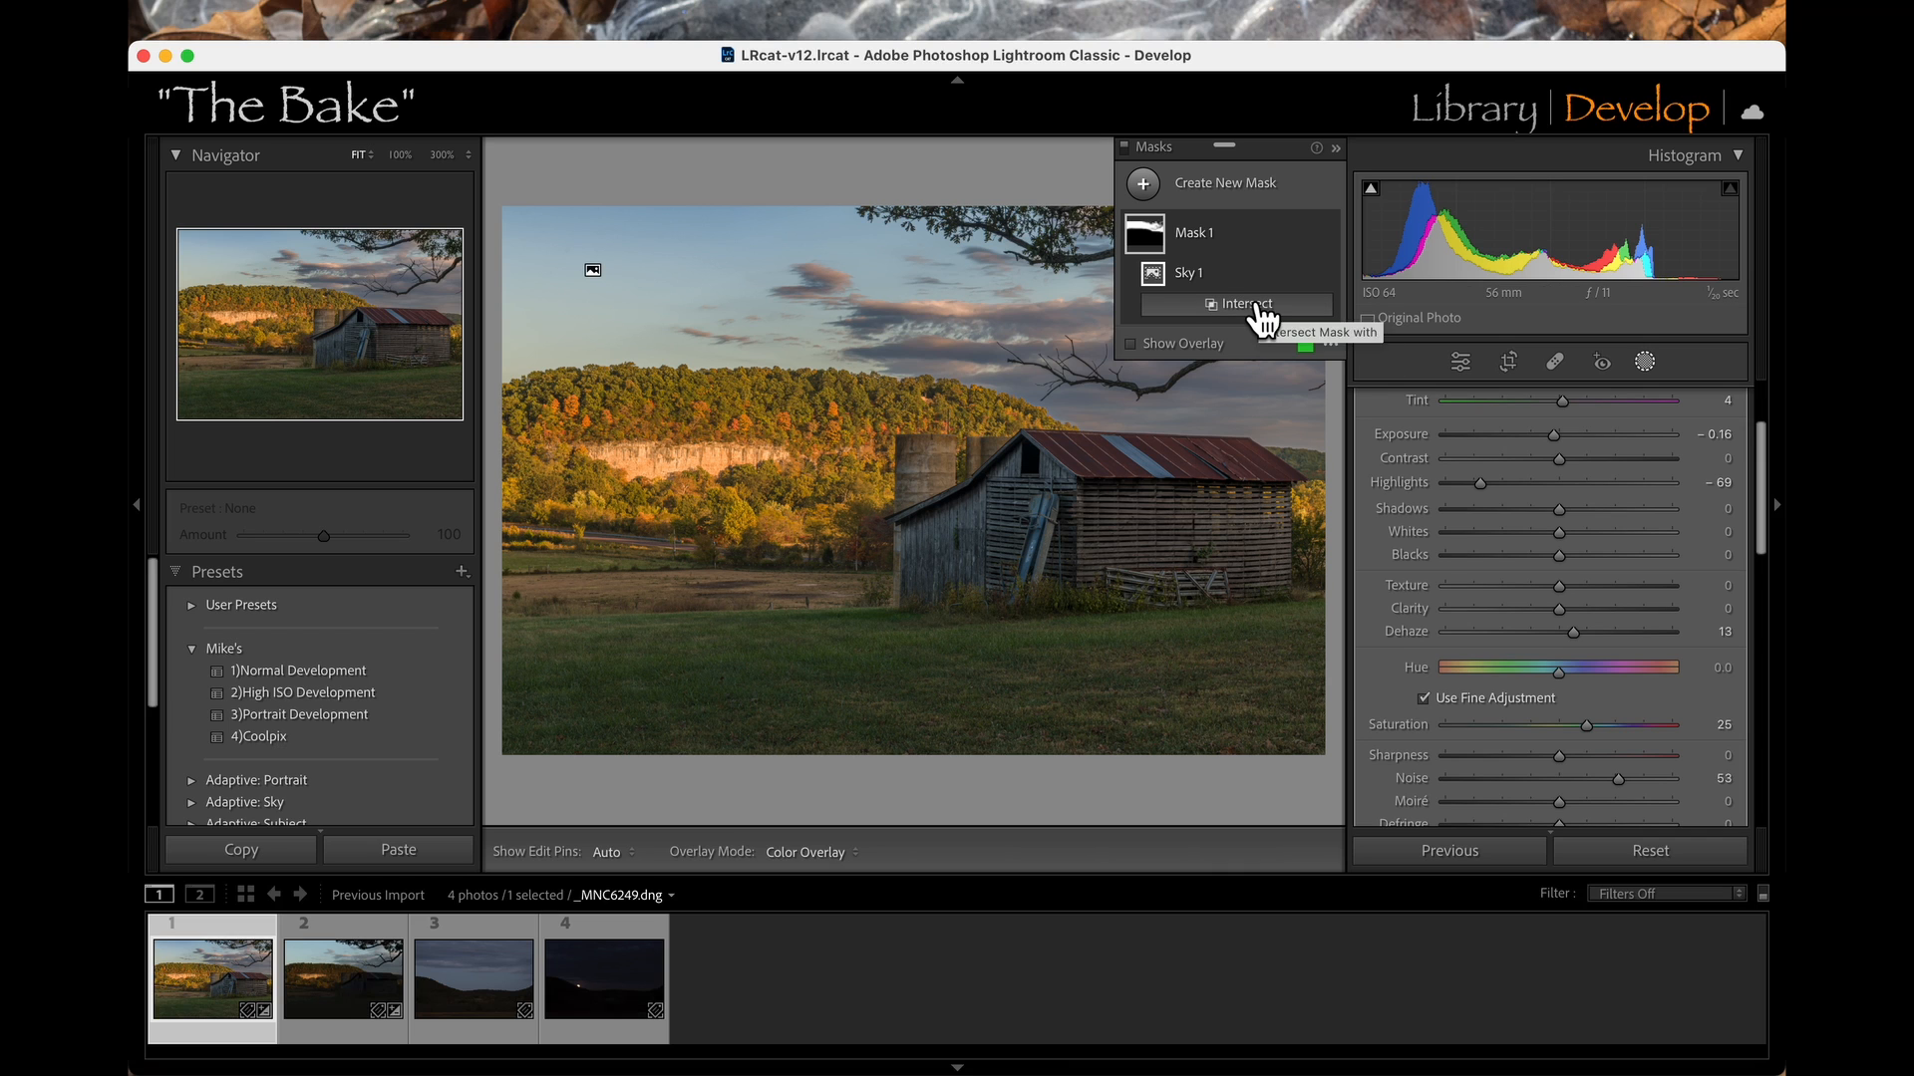
pyautogui.click(1258, 305)
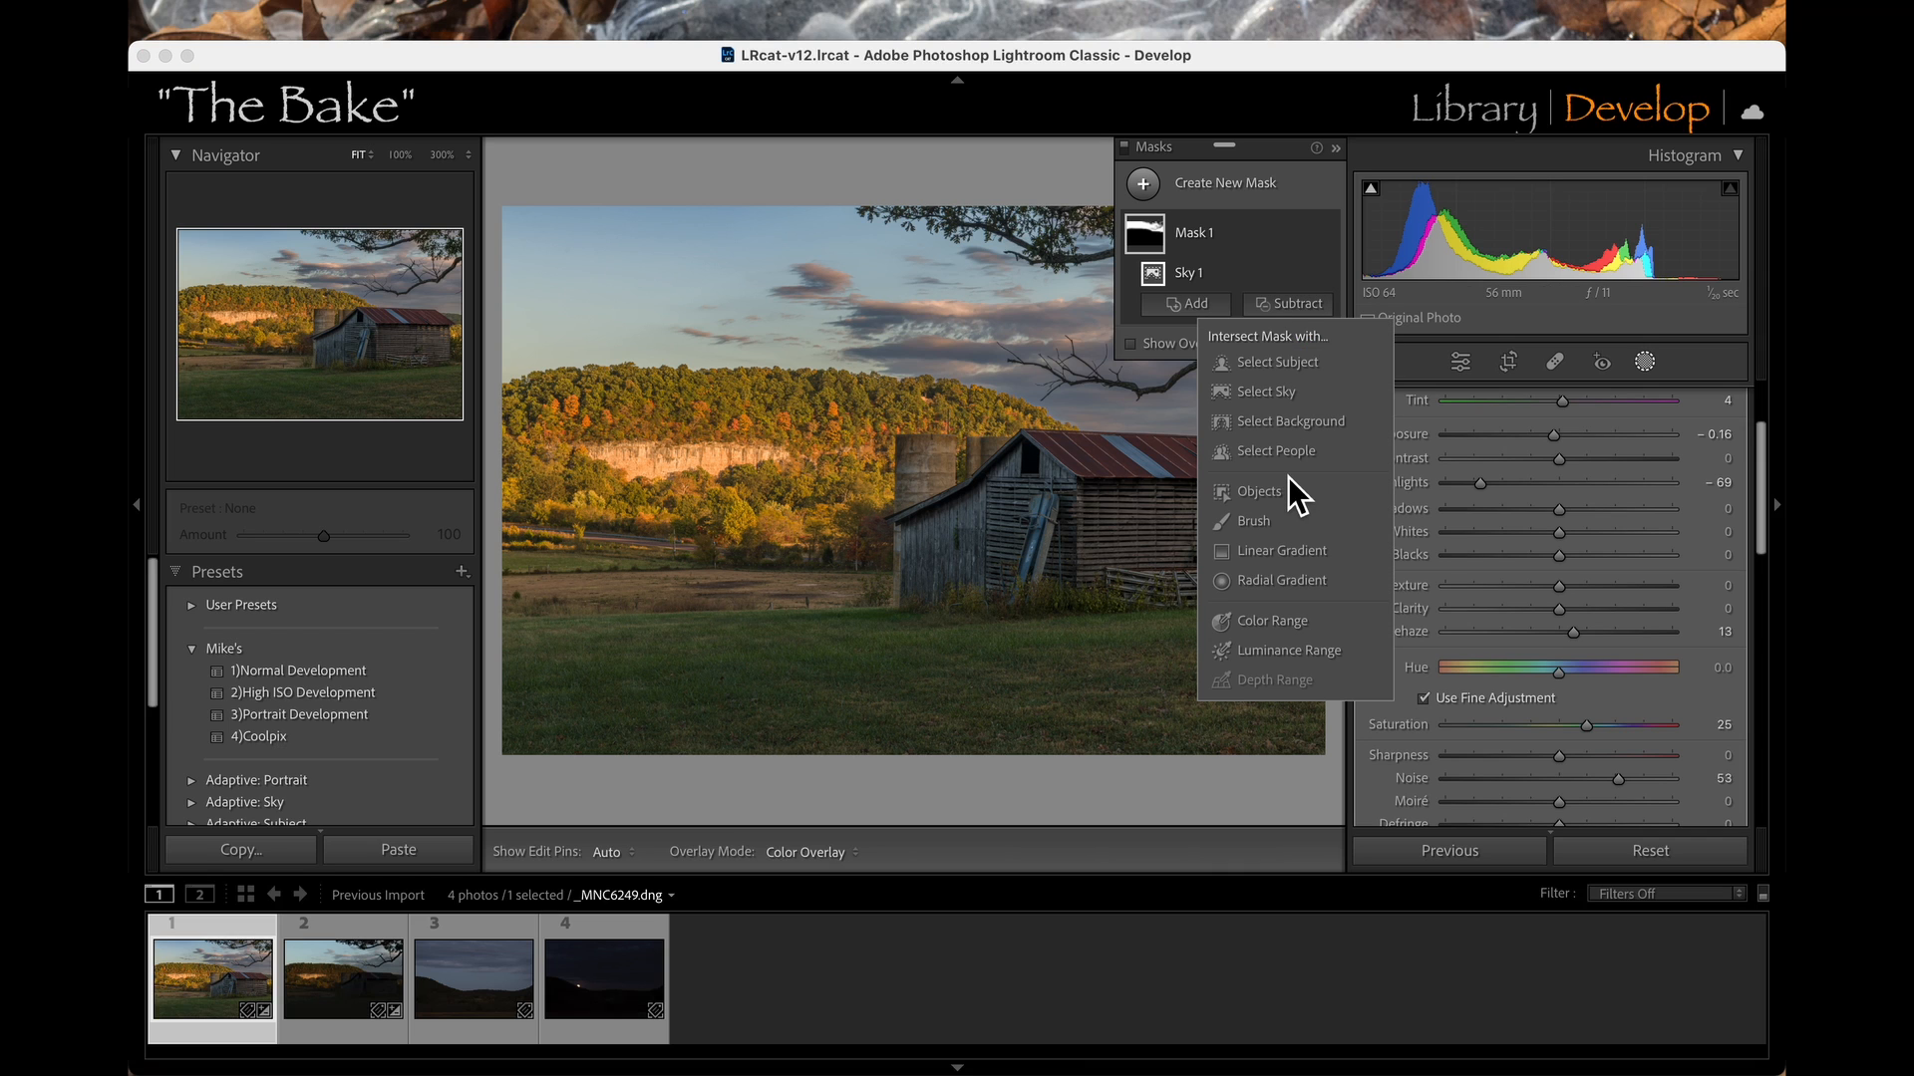
pyautogui.click(1296, 556)
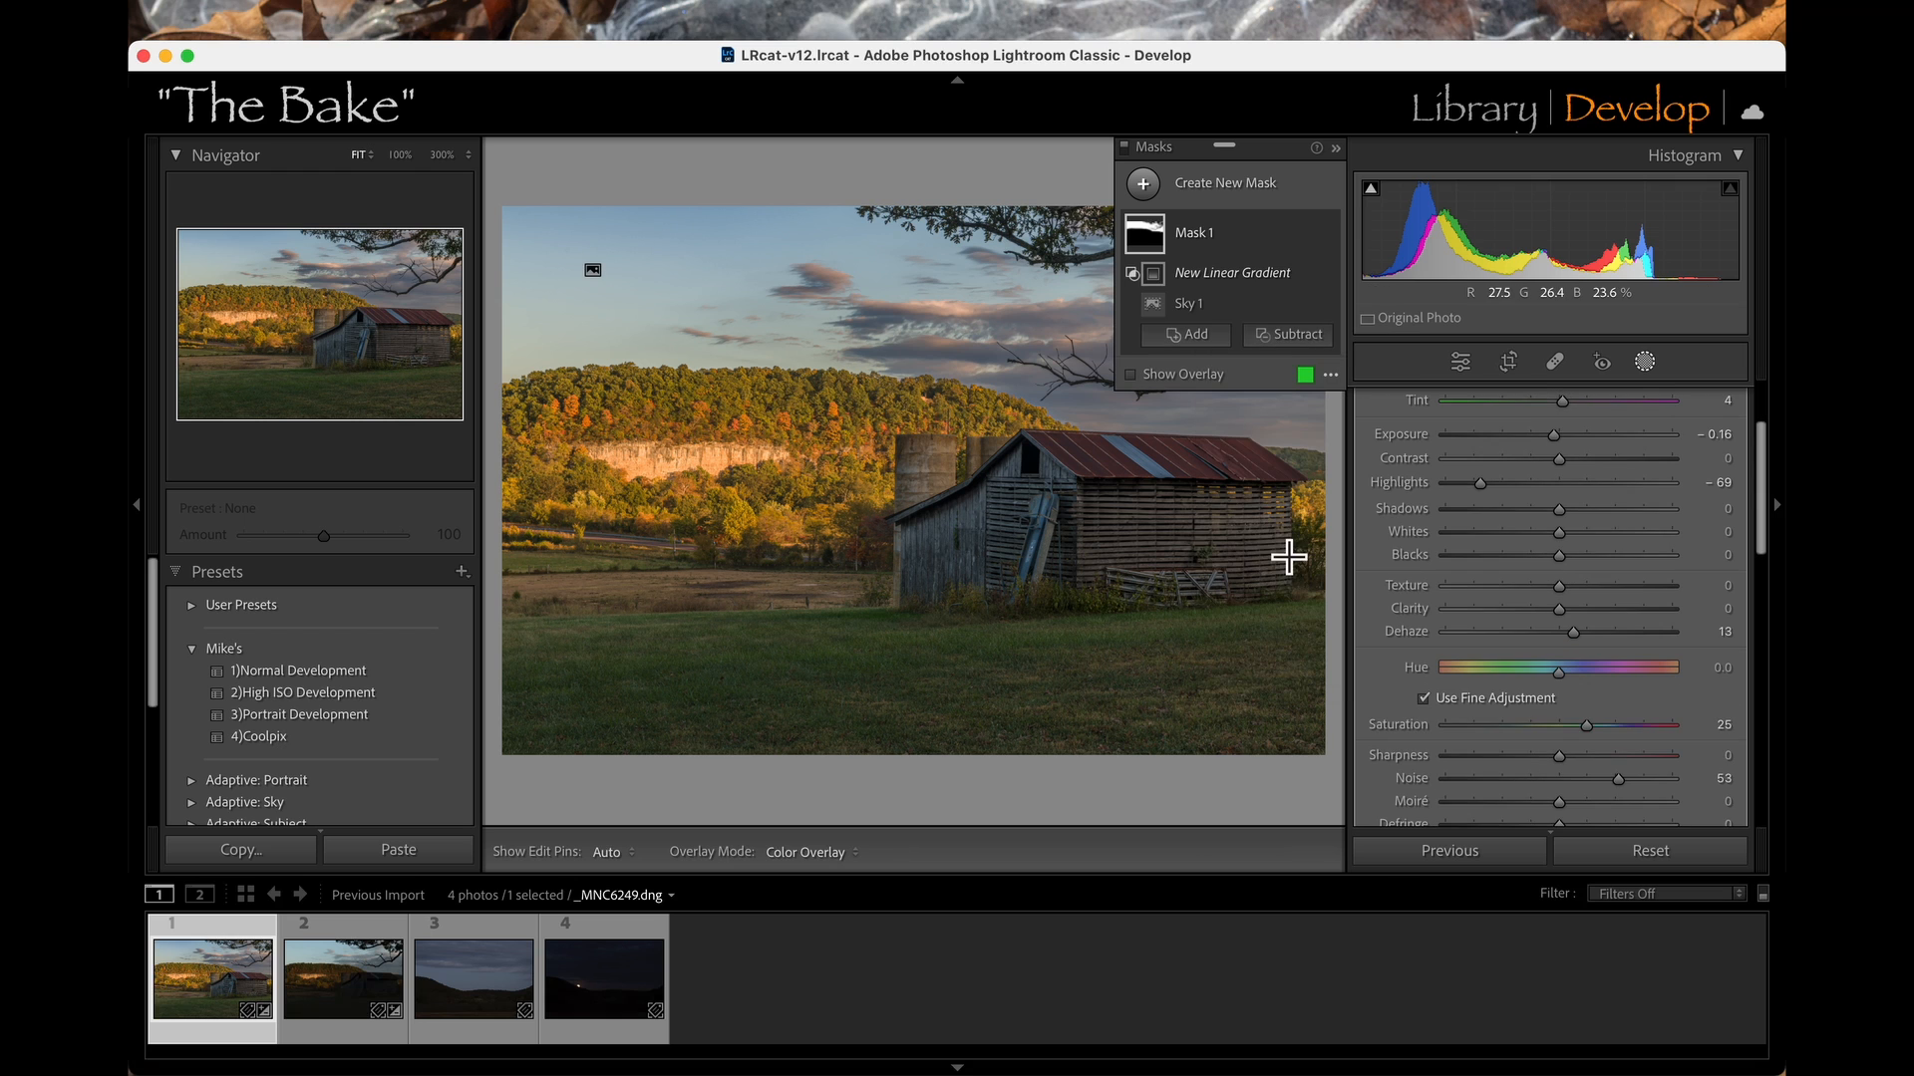
pyautogui.moveTo(908, 306); pyautogui.dragTo(906, 496)
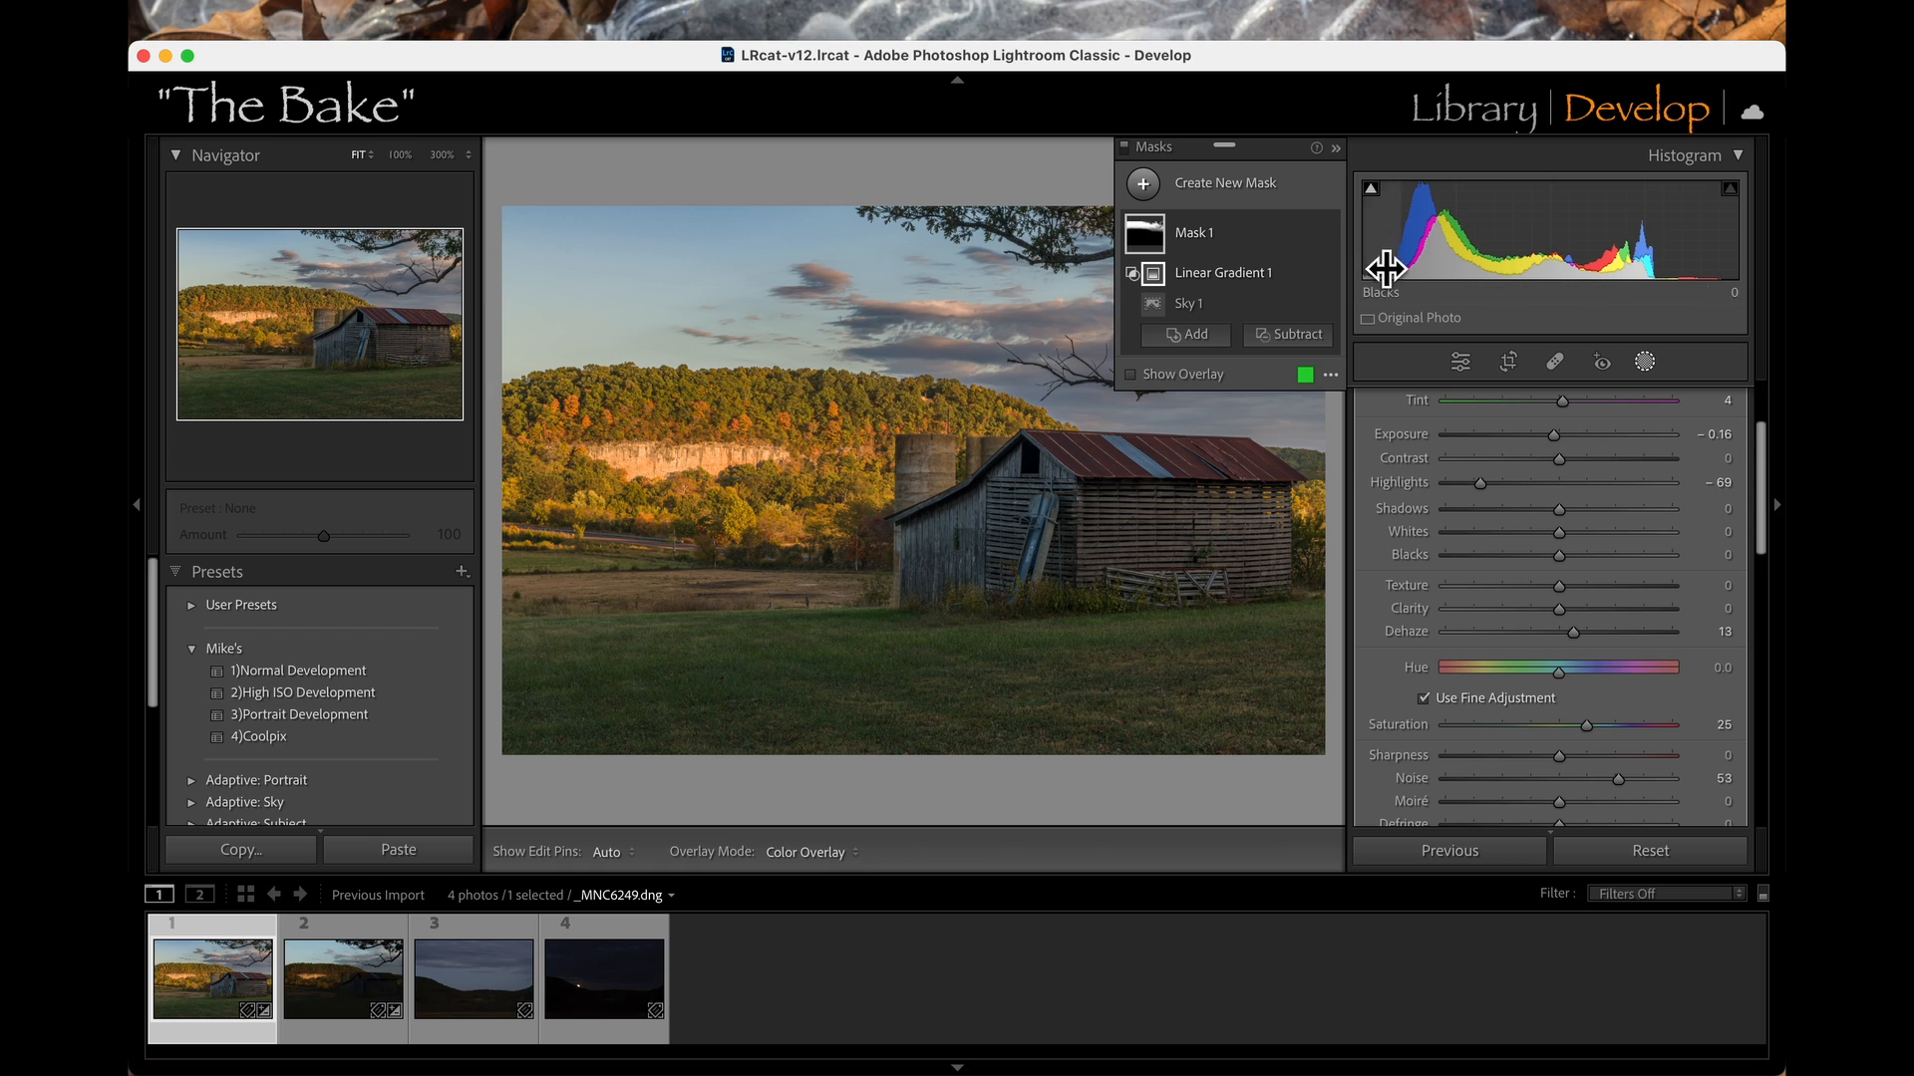
# Toggle the sky mask's linear gradient off and on to compare its effect on the whole photo.
pyautogui.click(1331, 279)
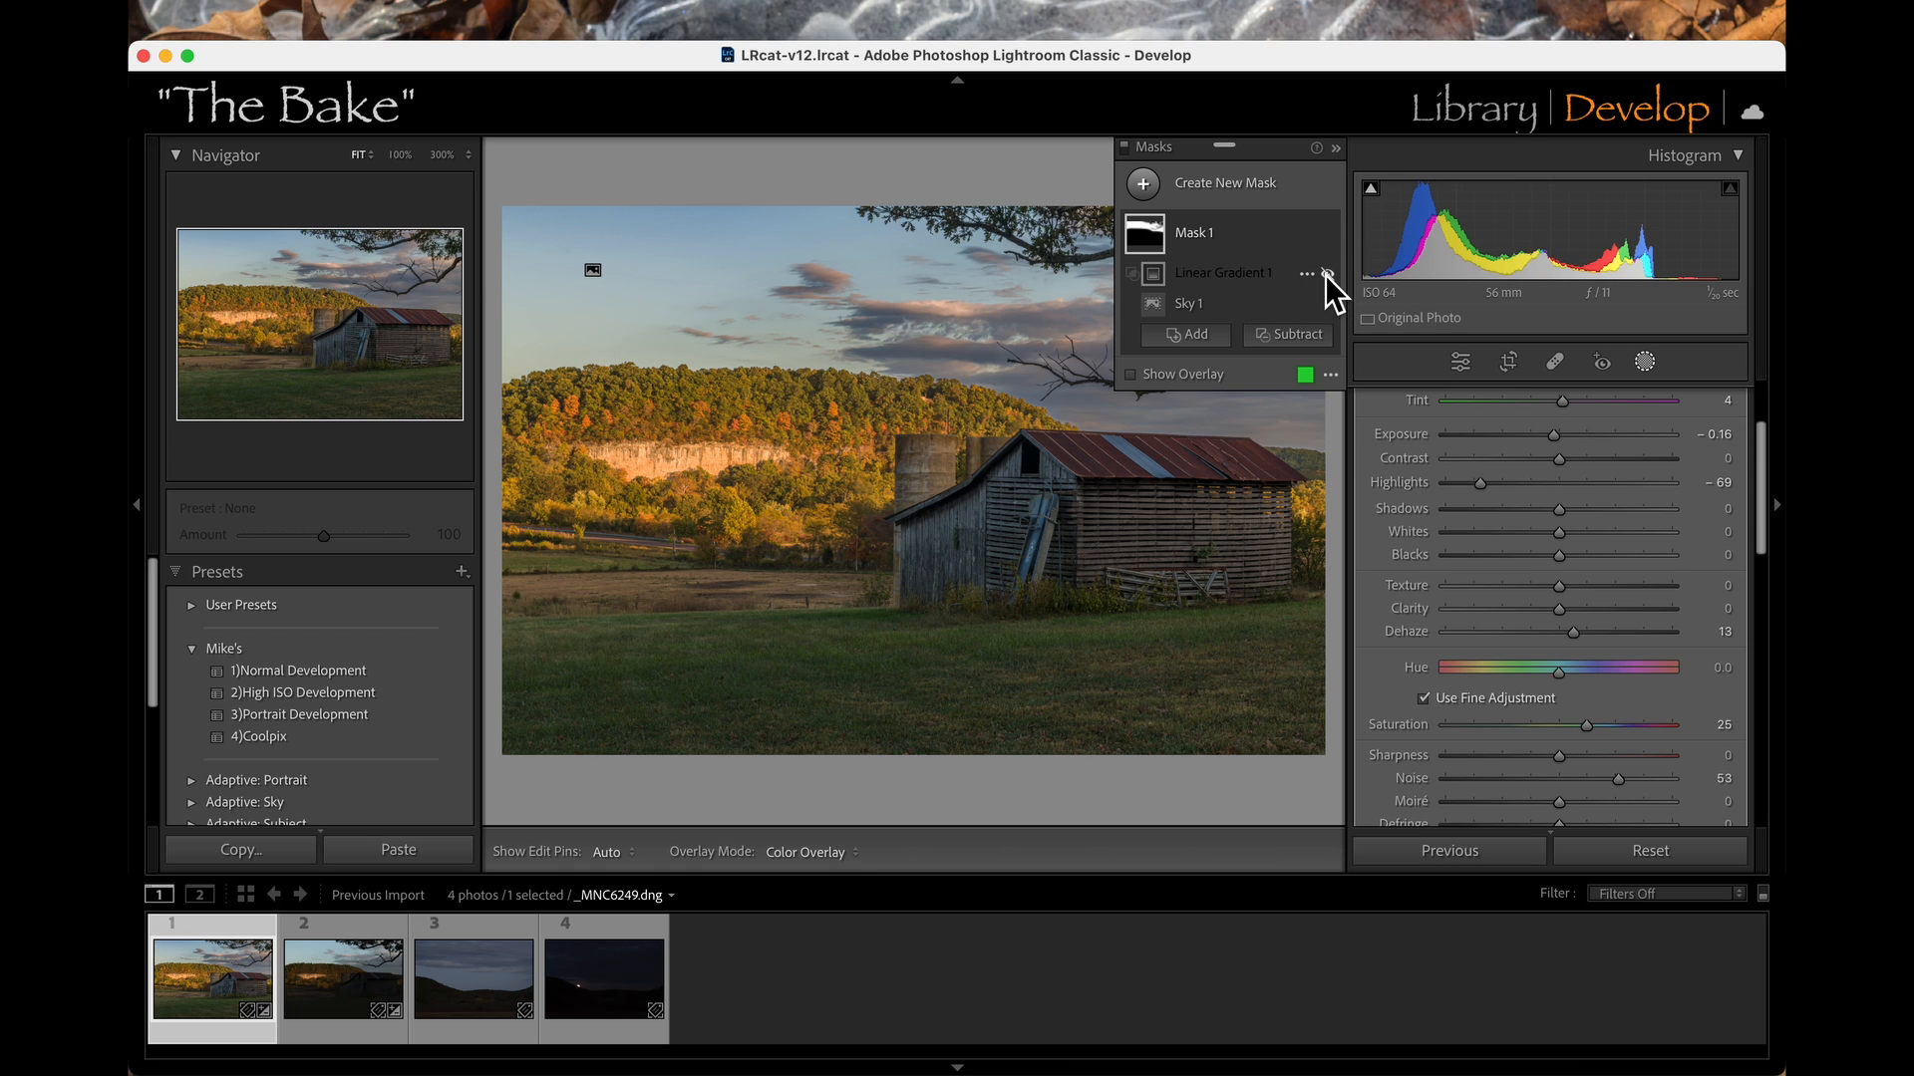
pyautogui.click(1325, 275)
pyautogui.click(1324, 275)
pyautogui.click(1324, 275)
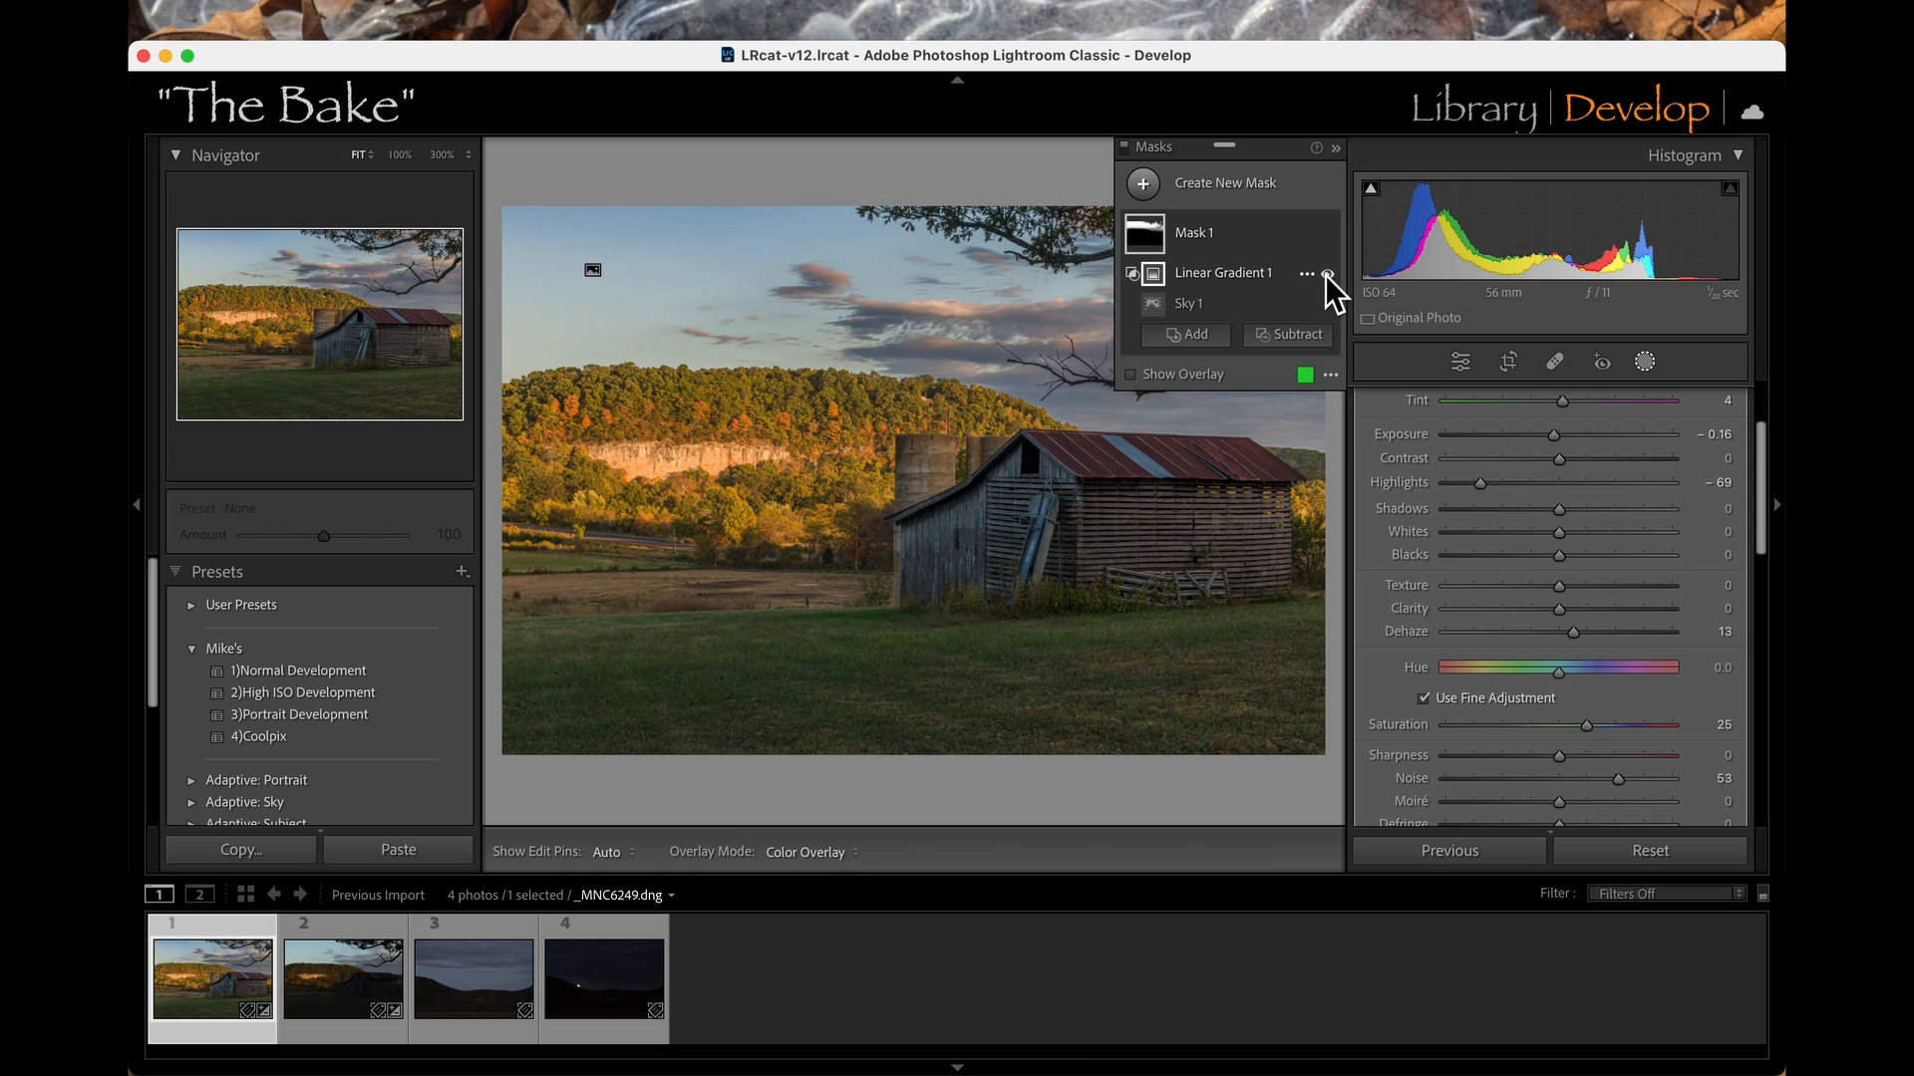
pyautogui.click(1325, 275)
pyautogui.click(1325, 275)
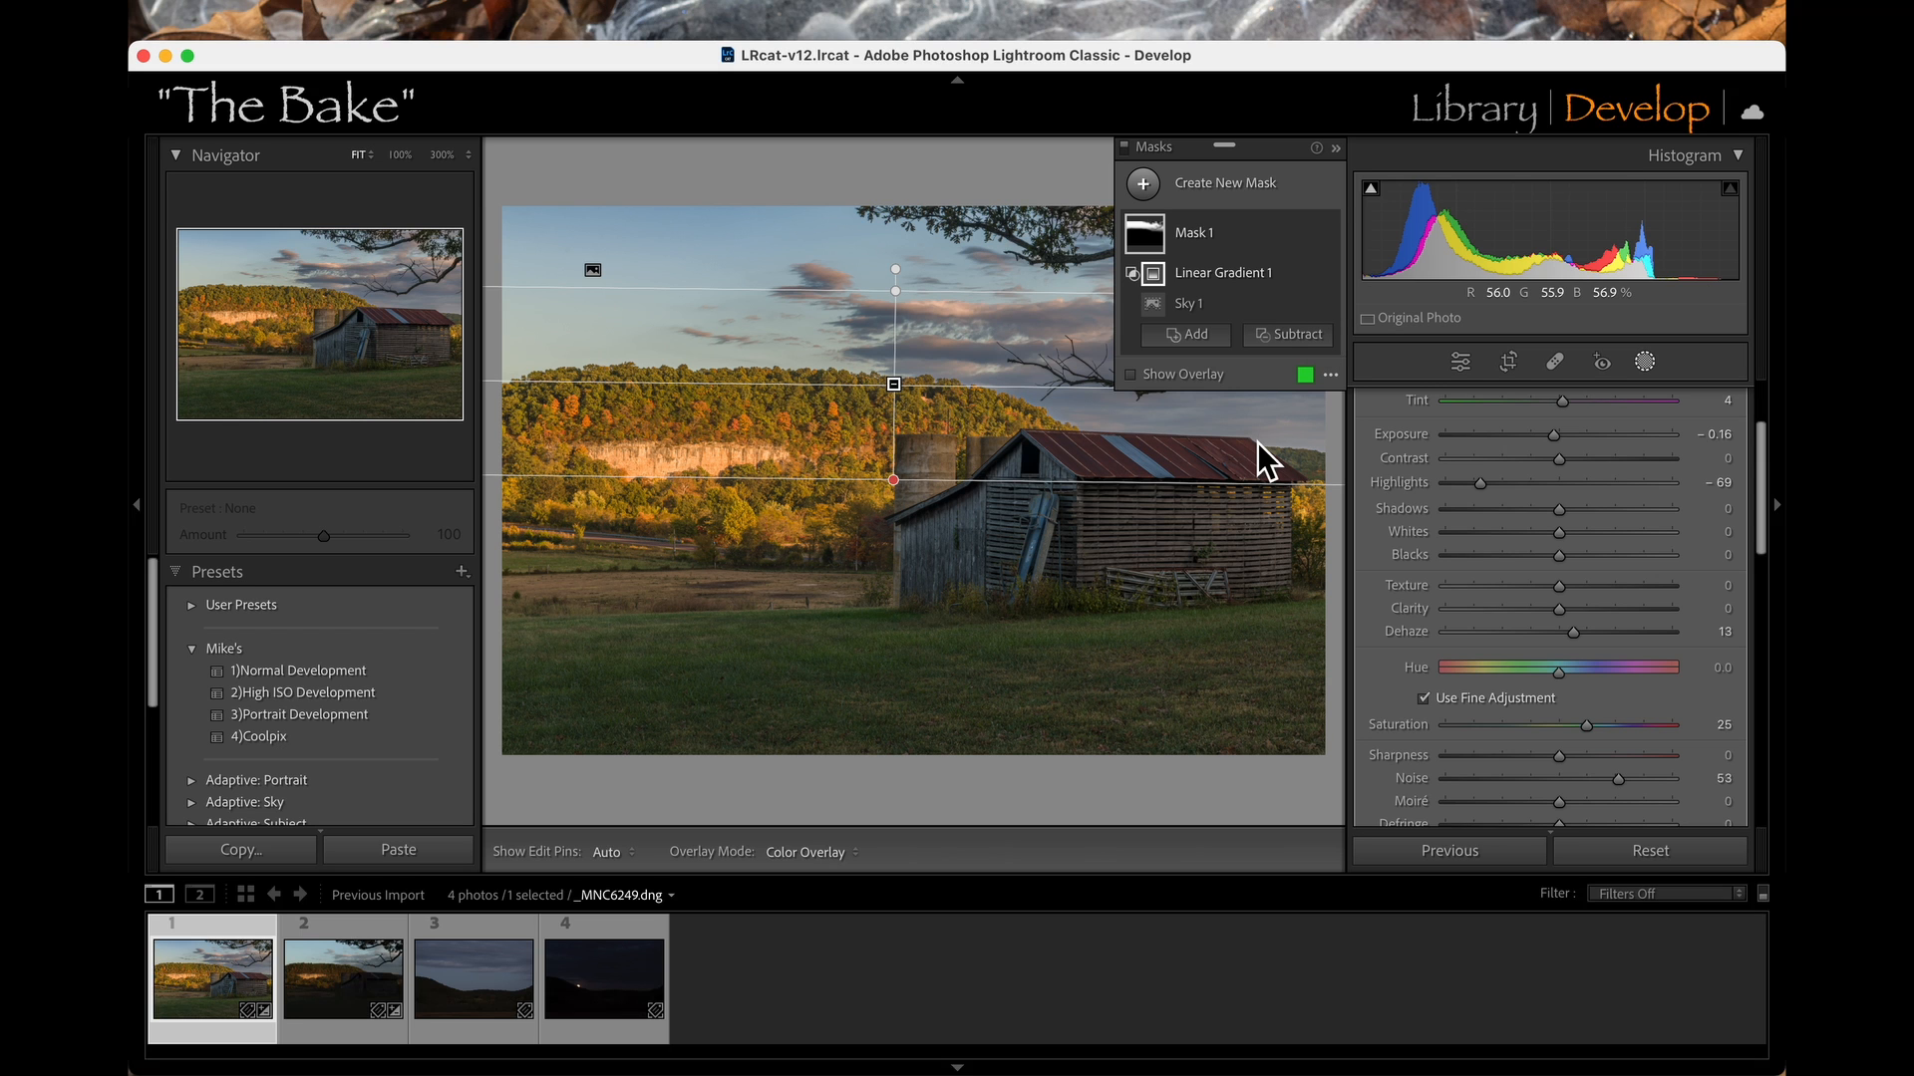
# Compare the sky mask with and without its linear gradient at 100%, around the barn roof and distant ridge.
pyautogui.press('z')
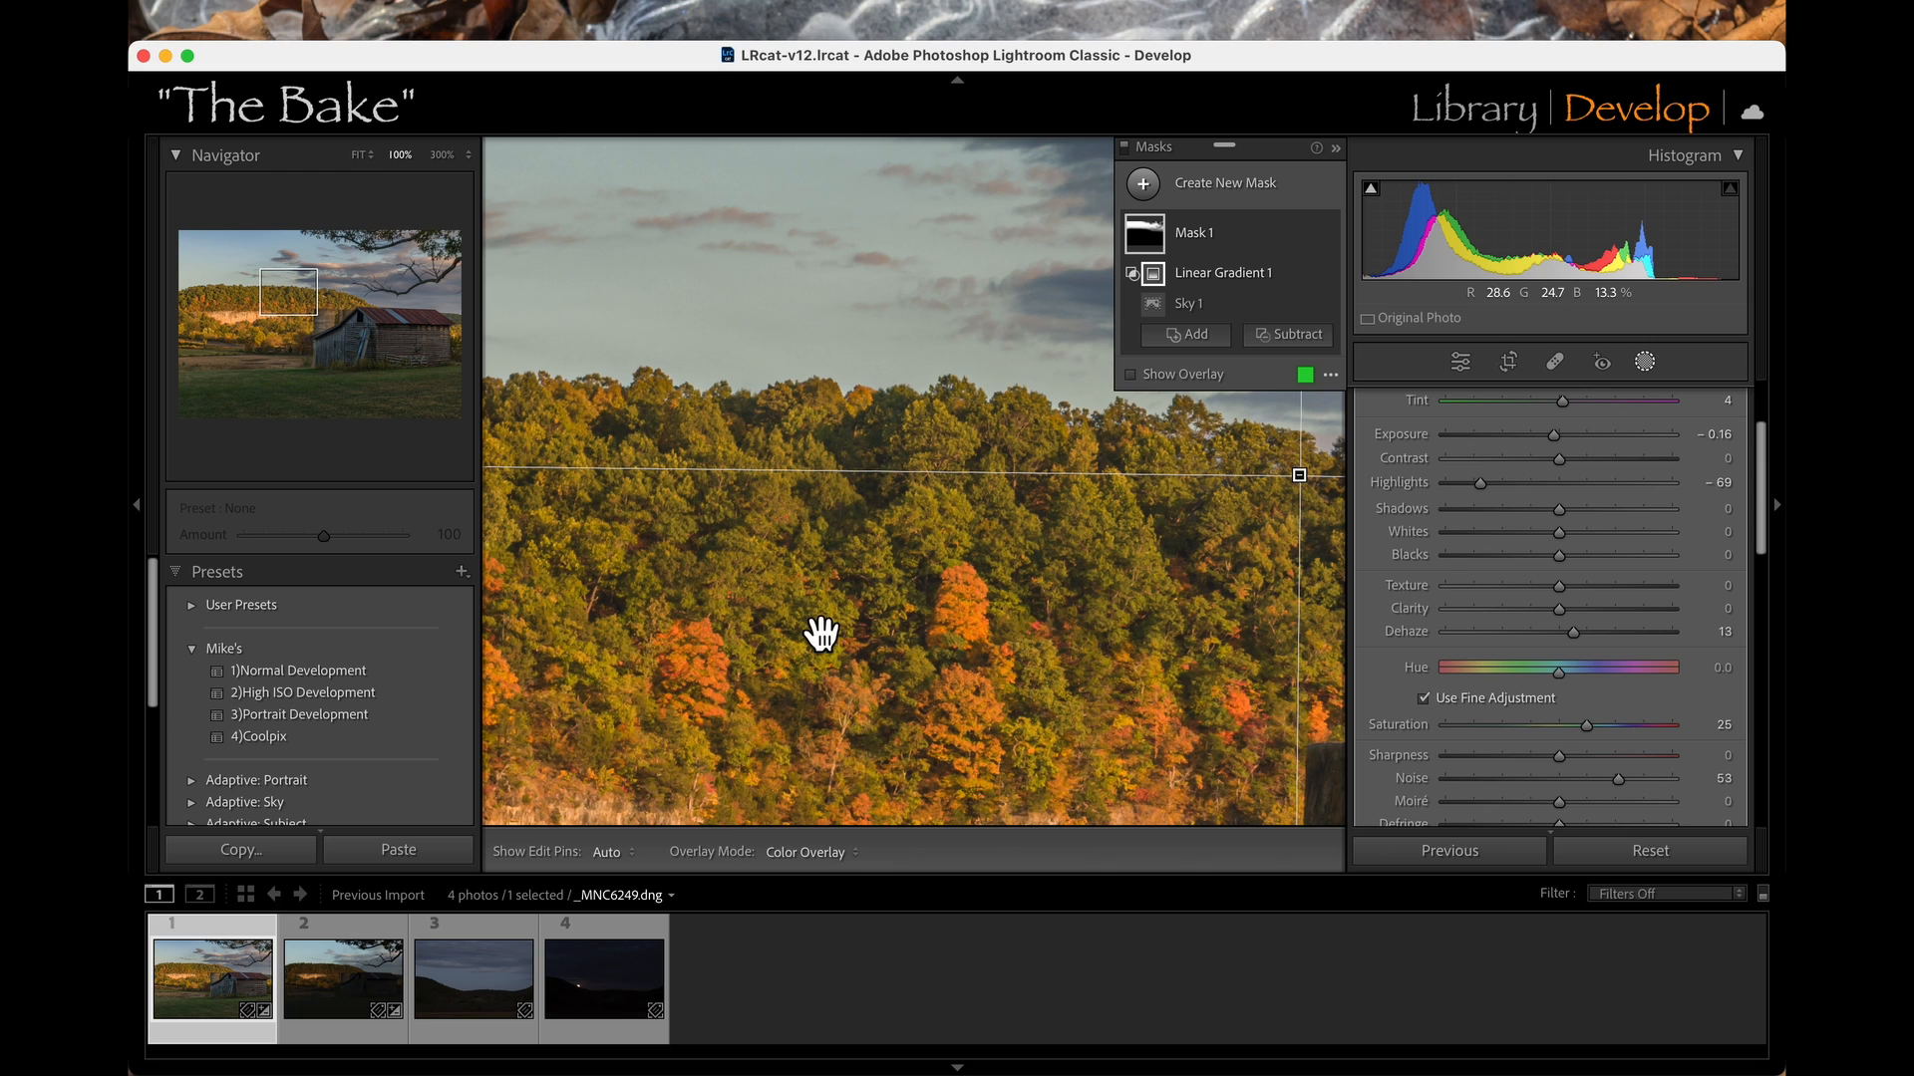
pyautogui.moveTo(1115, 636); pyautogui.dragTo(146, 674)
pyautogui.moveTo(725, 641); pyautogui.dragTo(182, 297)
pyautogui.moveTo(585, 362); pyautogui.dragTo(290, 610)
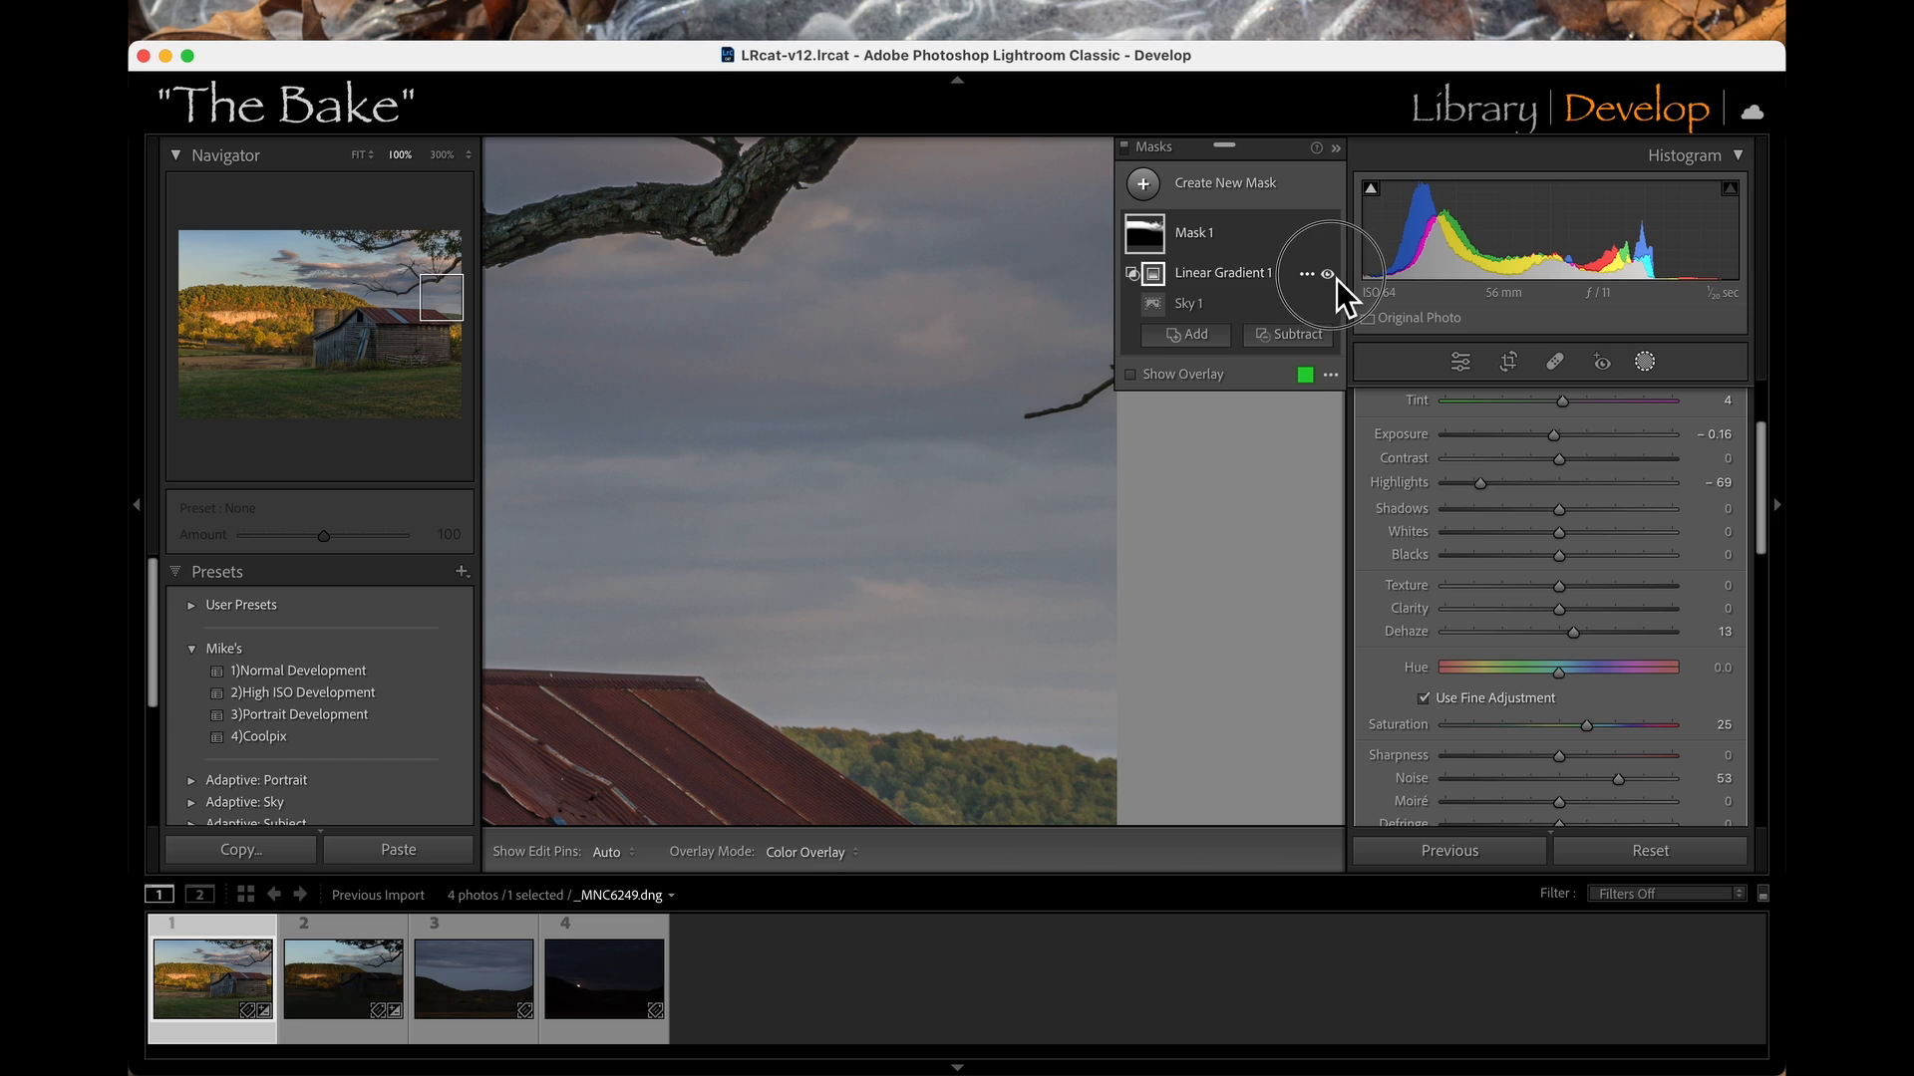
pyautogui.click(1336, 279)
pyautogui.click(1330, 273)
pyautogui.click(1329, 273)
pyautogui.click(1329, 273)
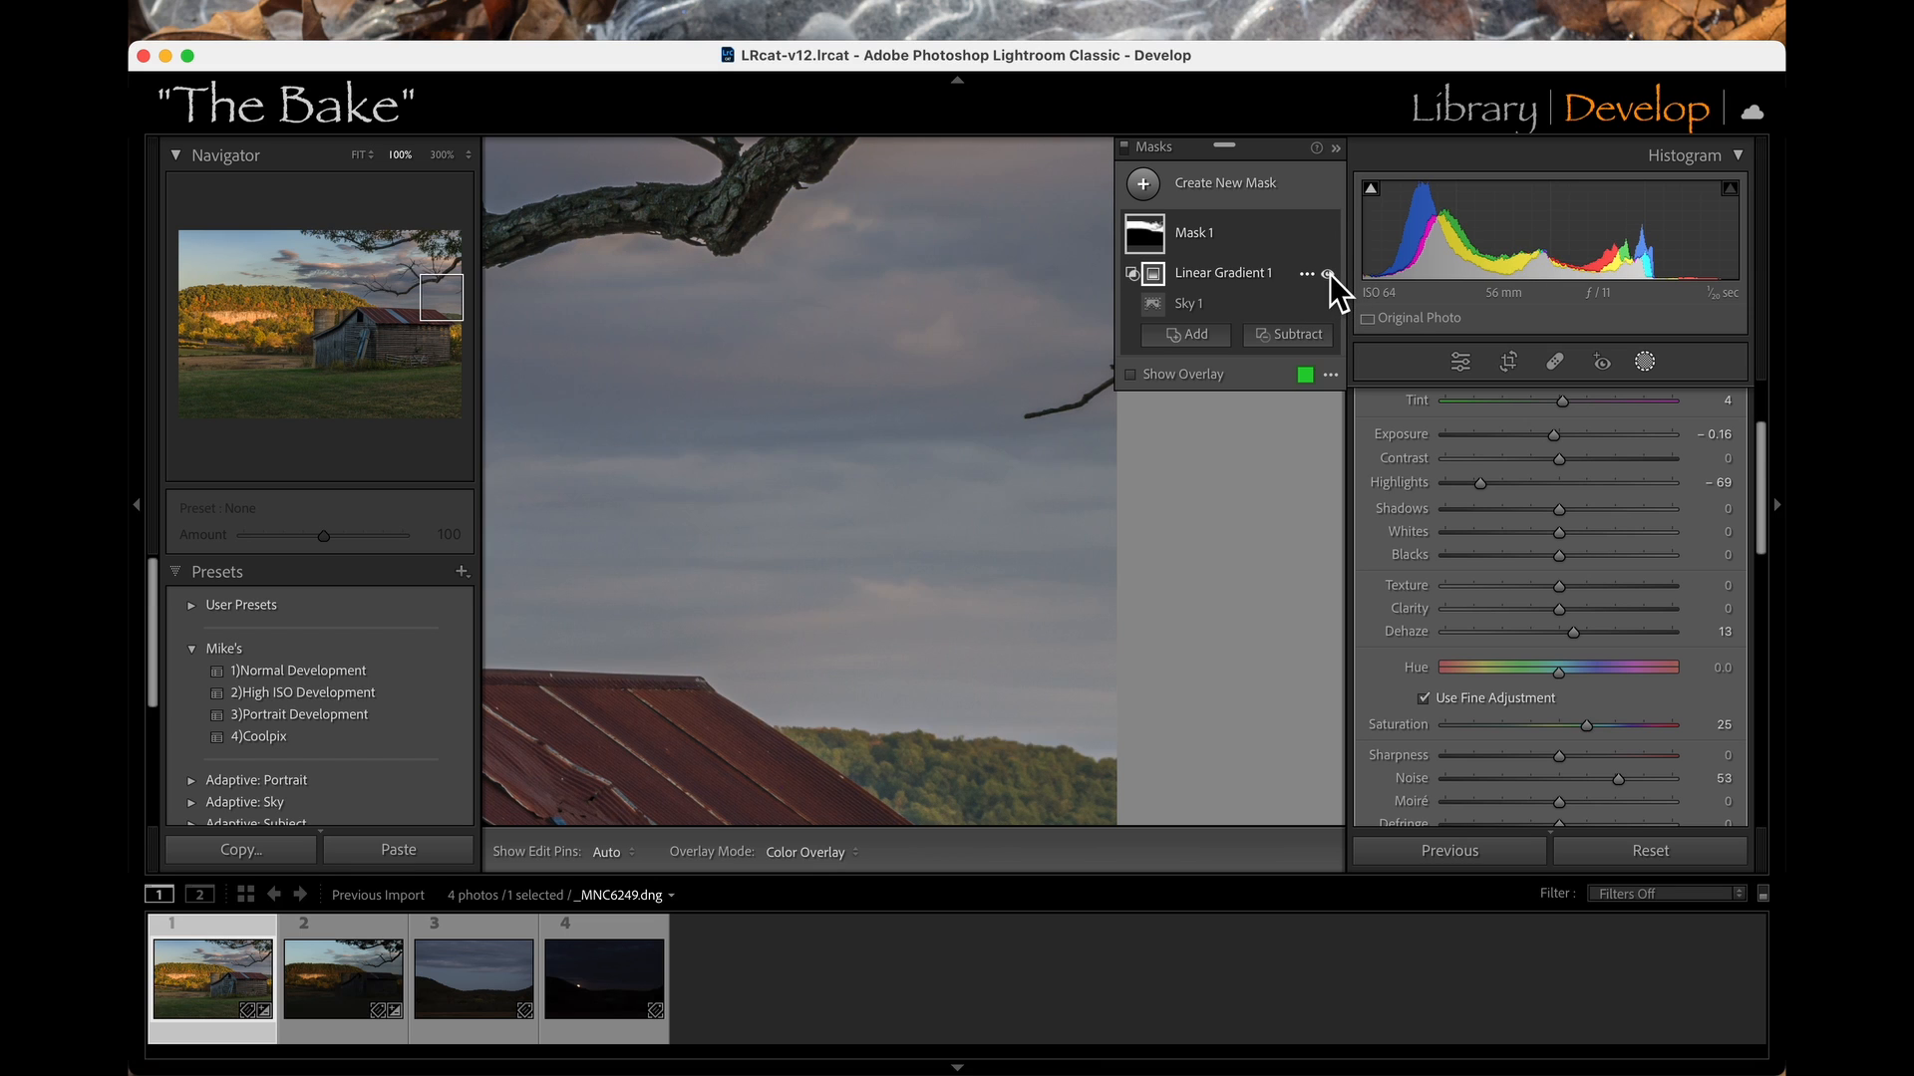
pyautogui.click(1330, 273)
pyautogui.click(1330, 273)
pyautogui.click(1329, 273)
pyautogui.click(1330, 273)
pyautogui.press('z')
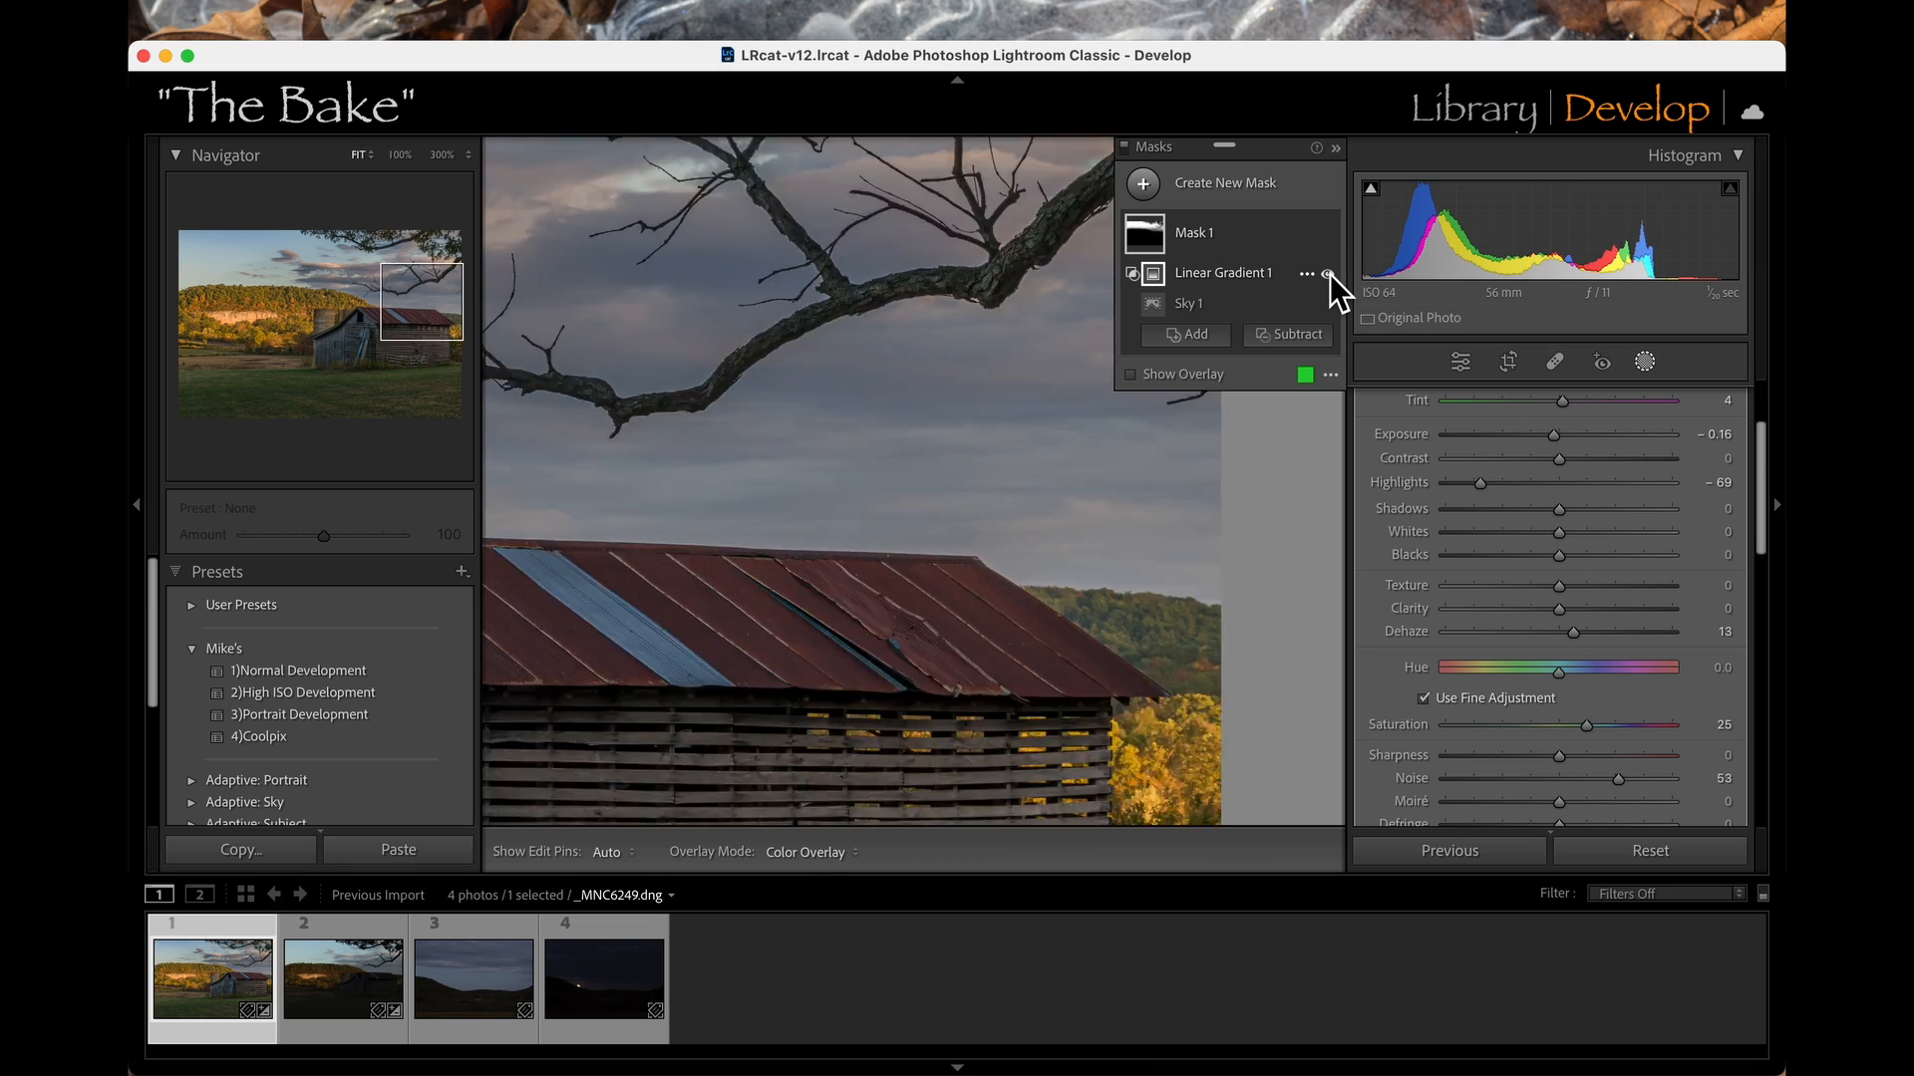
# Enlarge the photo view and create a new linear gradient mask running diagonally from the sky's upper-left corner toward the clouds above the barn.
pyautogui.click(1335, 148)
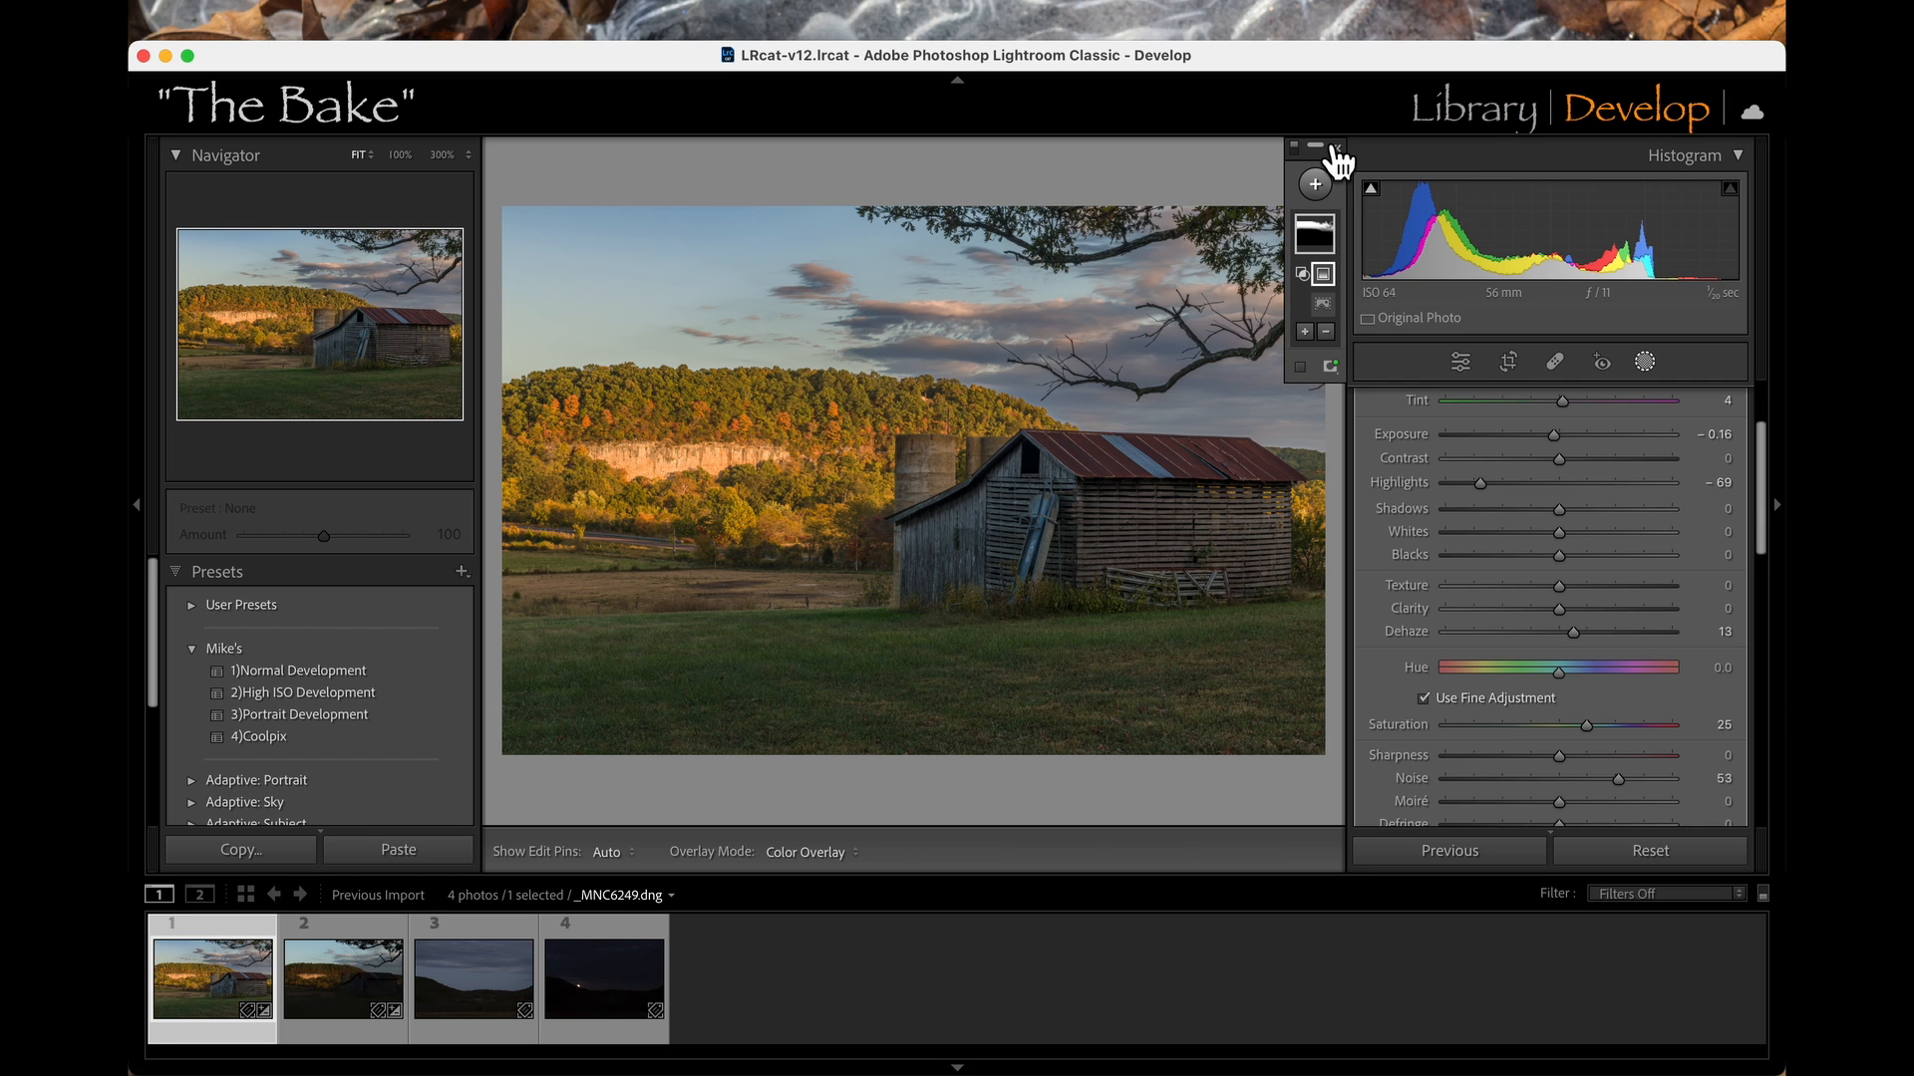
pyautogui.click(139, 510)
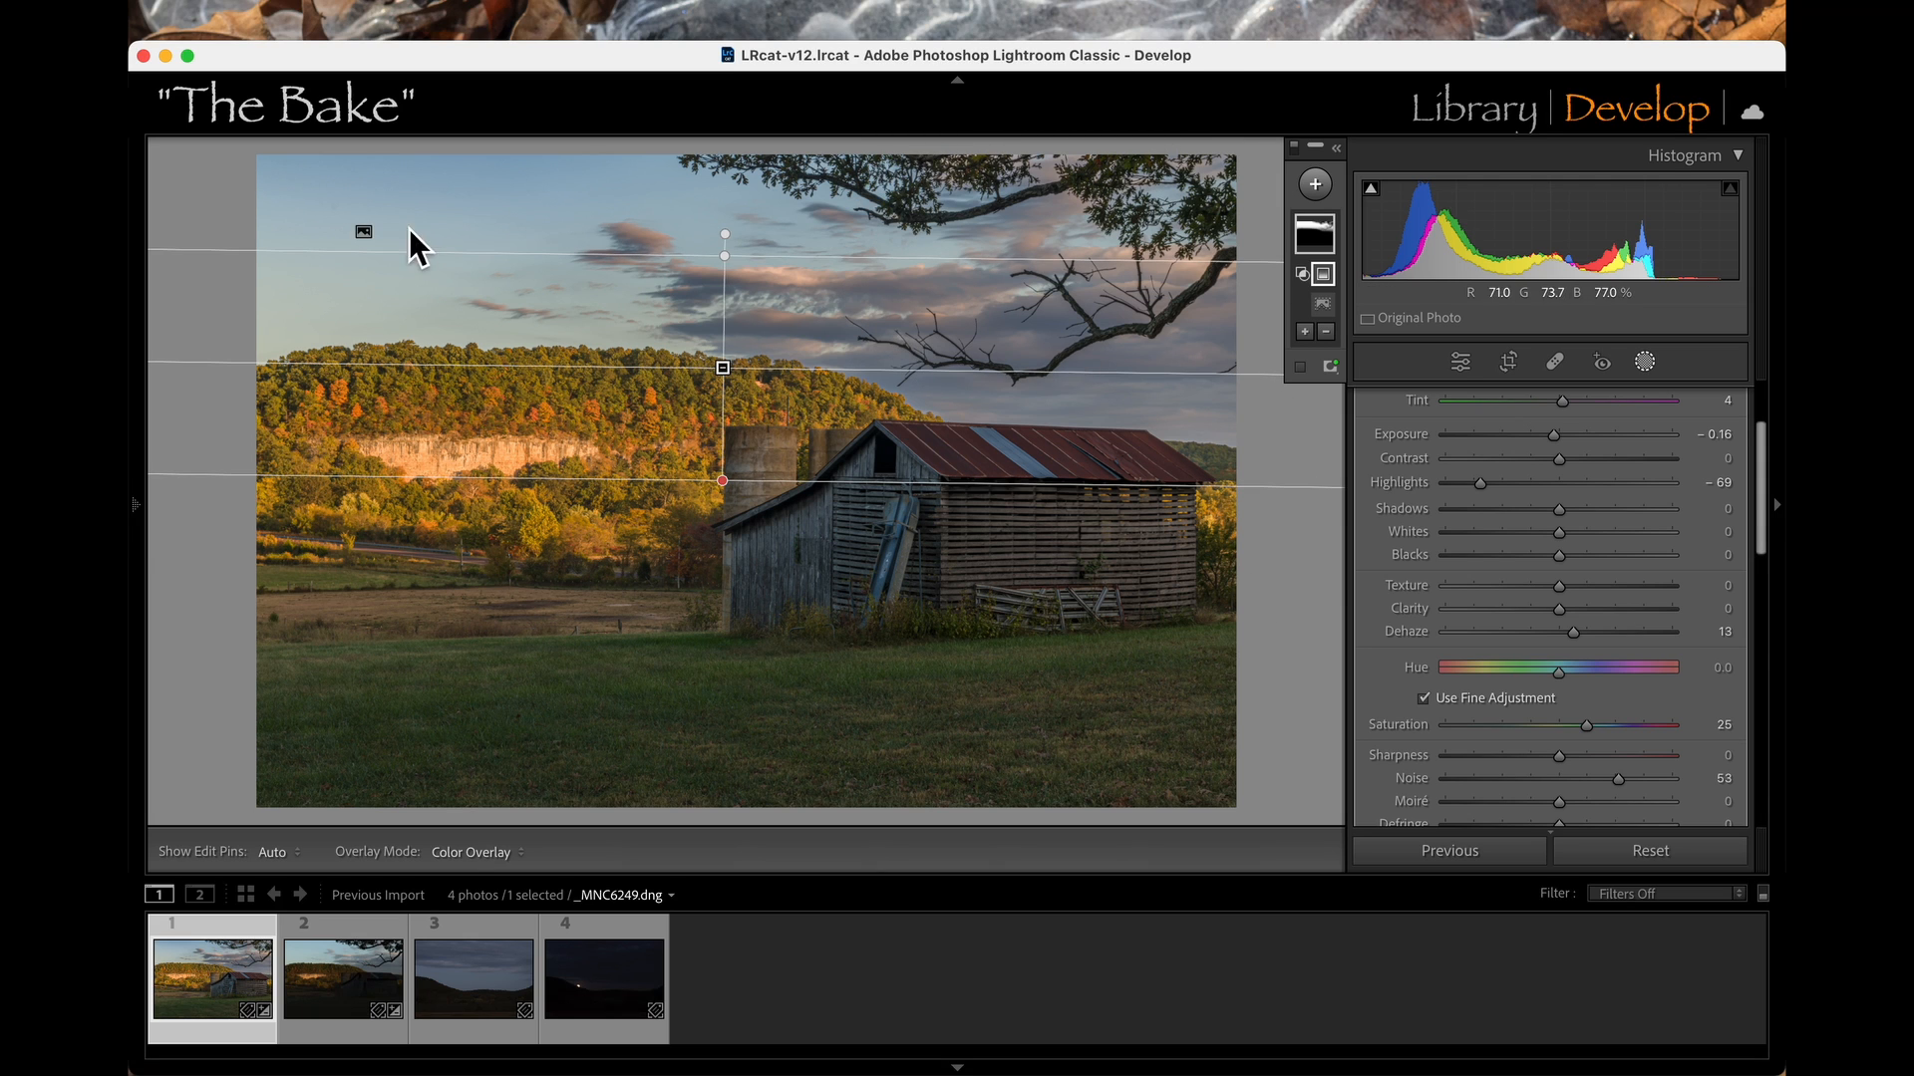
pyautogui.click(1316, 186)
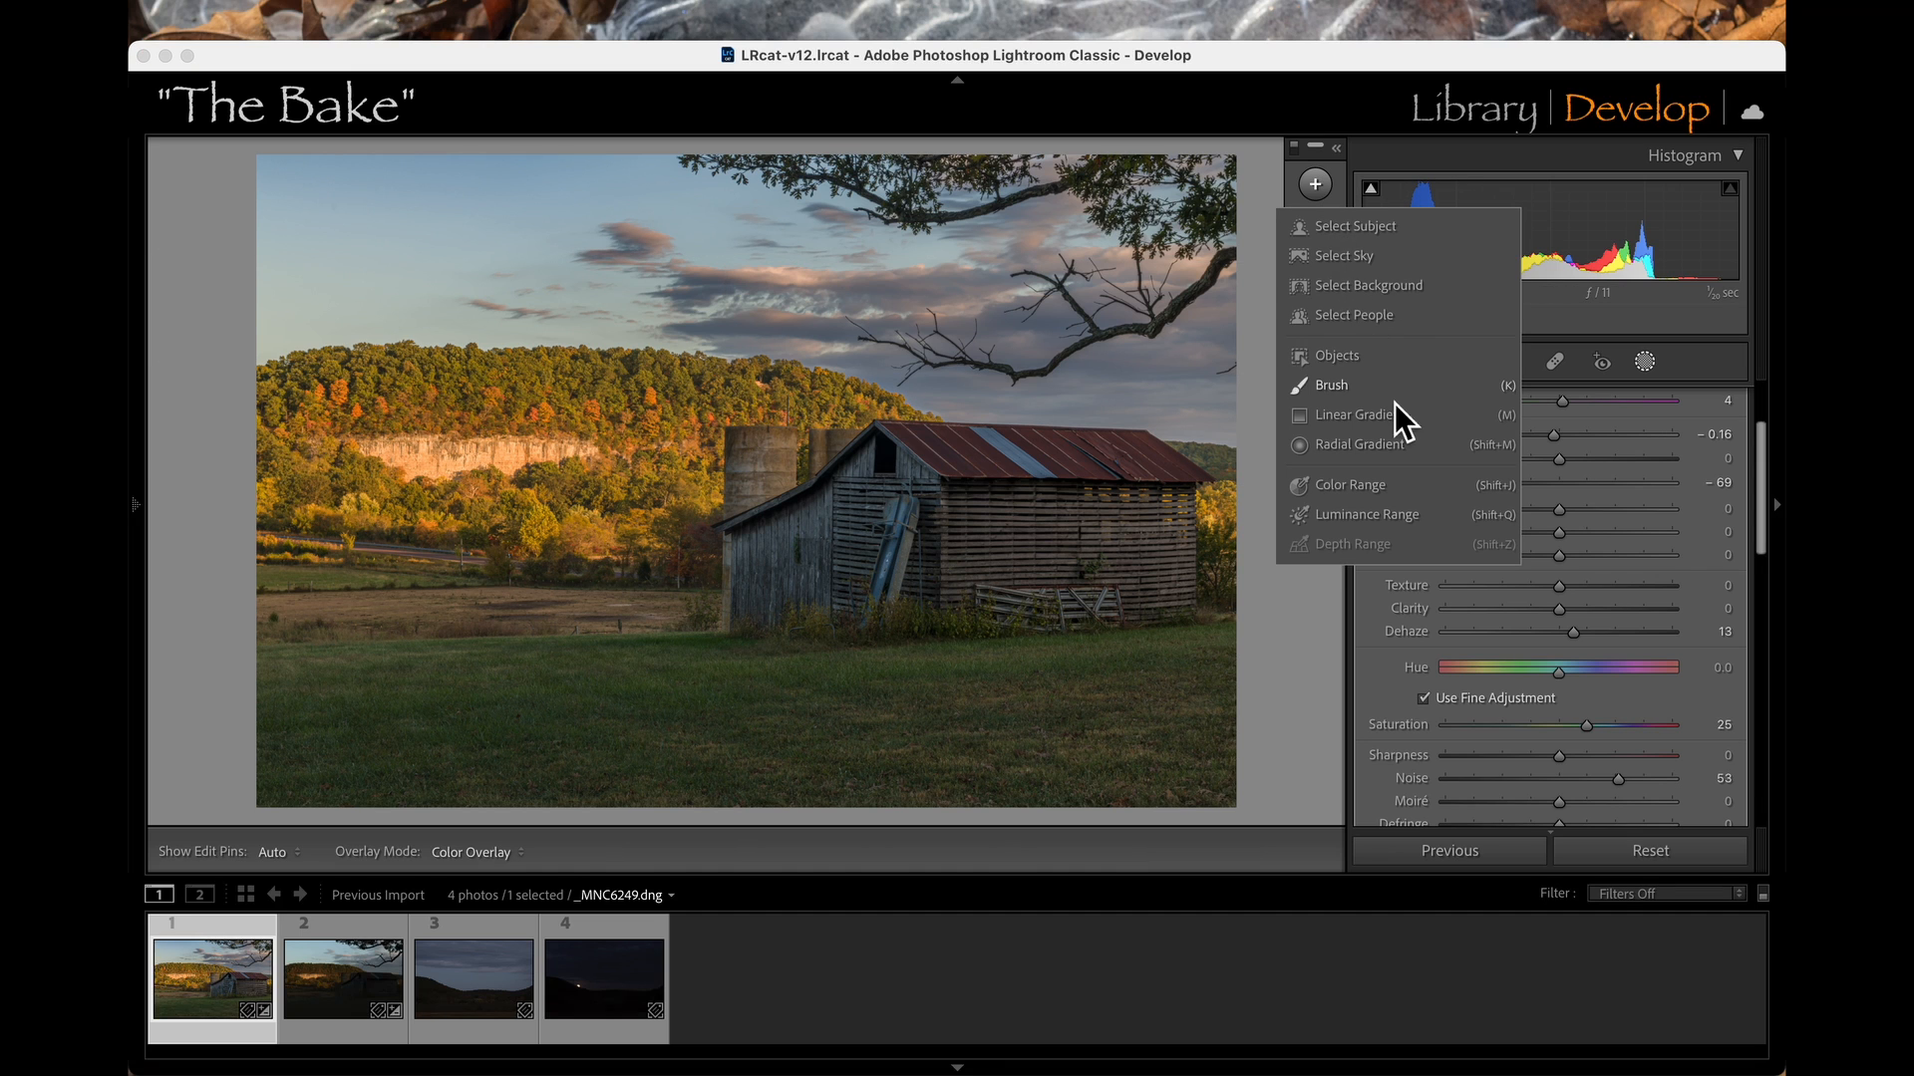
pyautogui.click(1392, 422)
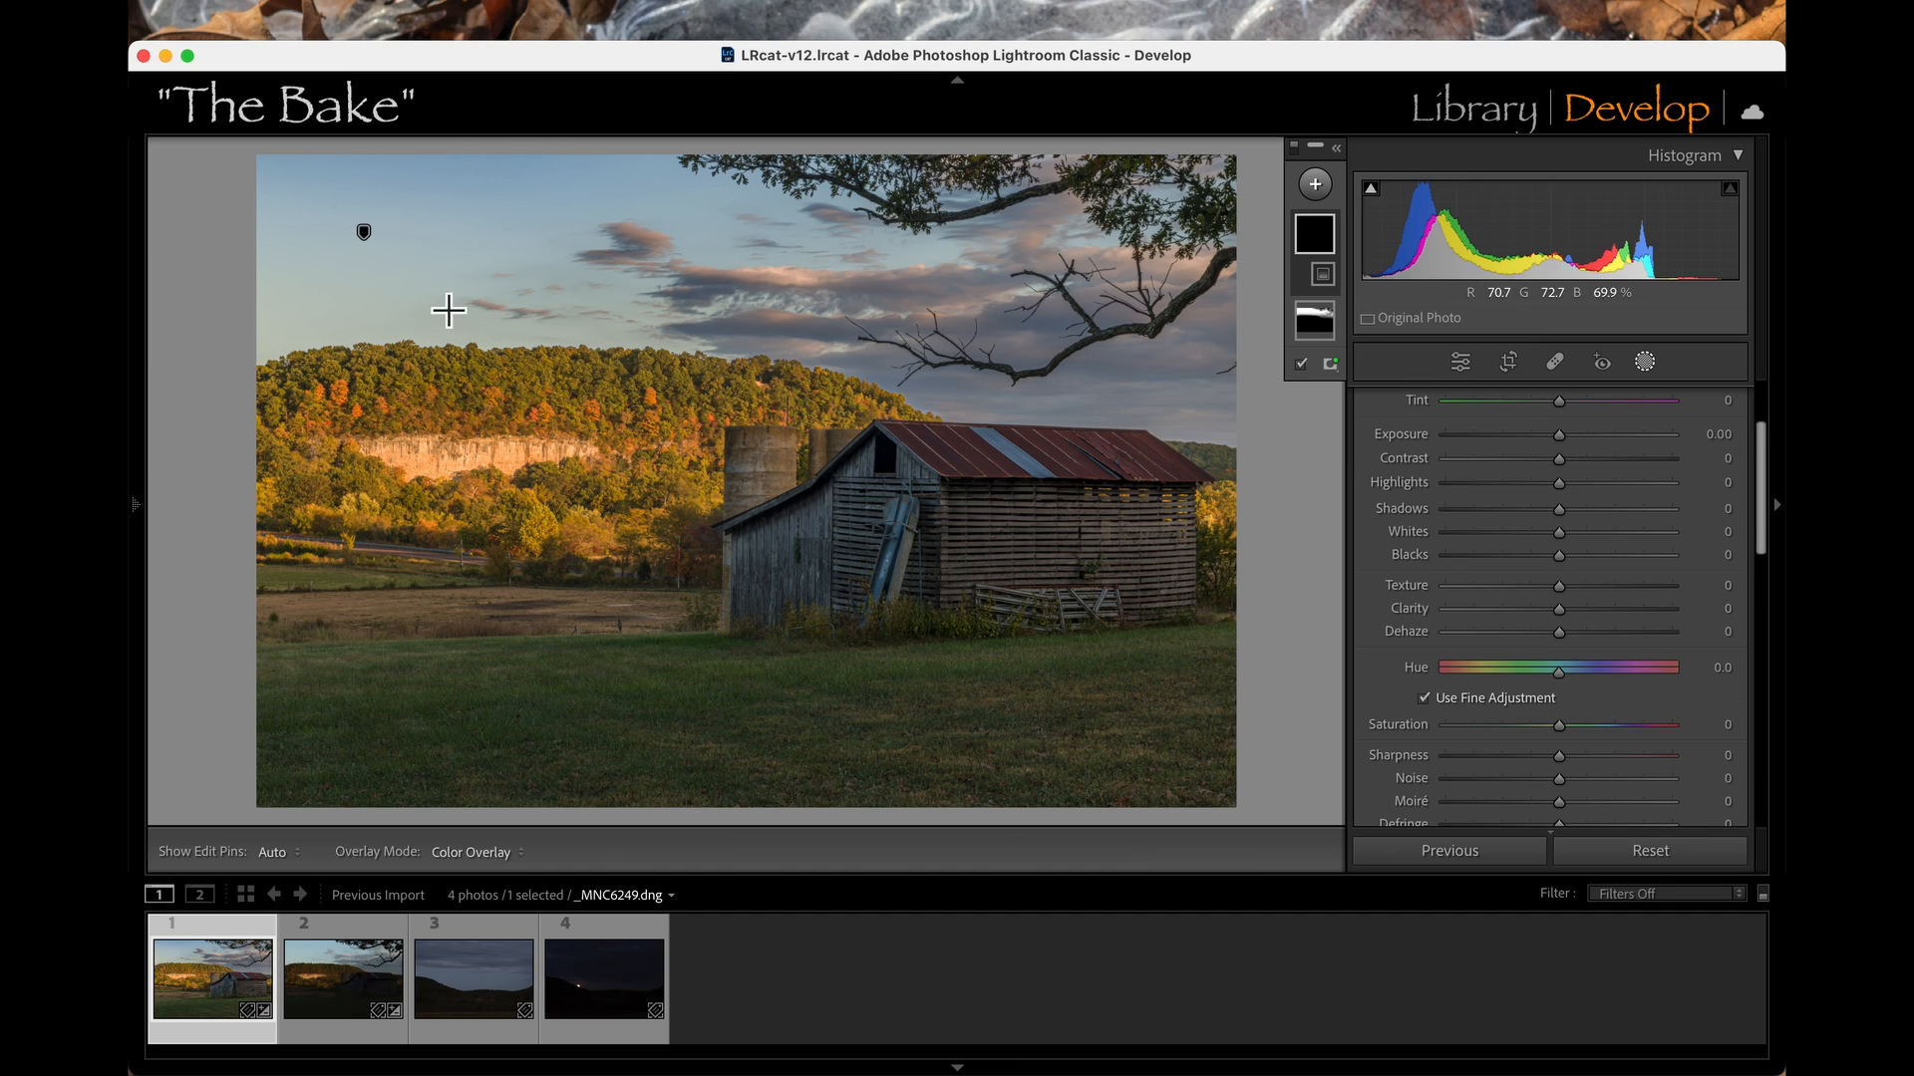
pyautogui.moveTo(320, 183); pyautogui.dragTo(760, 293)
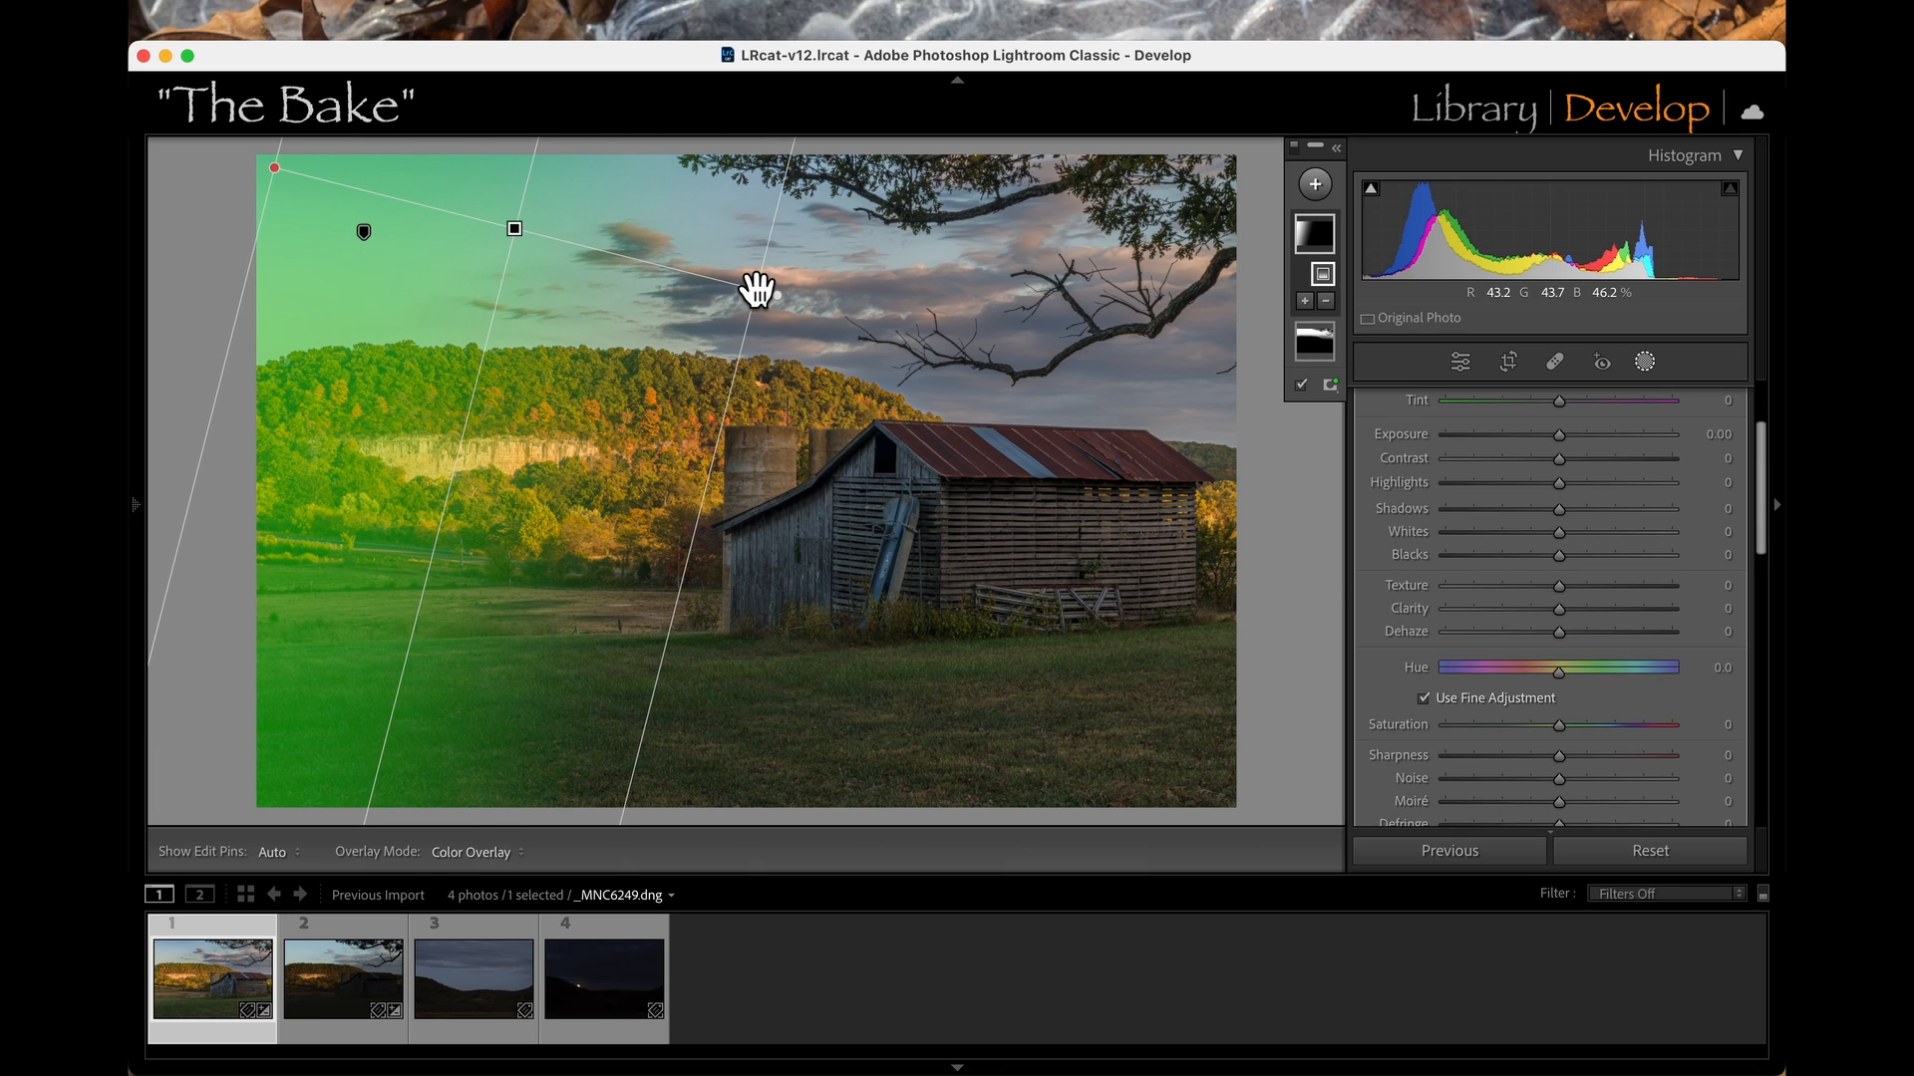
# Try an exposure of −1.23 on the diagonal gradient mask and reset the exposure to 0.00.
pyautogui.scroll(3, 1425, 536)
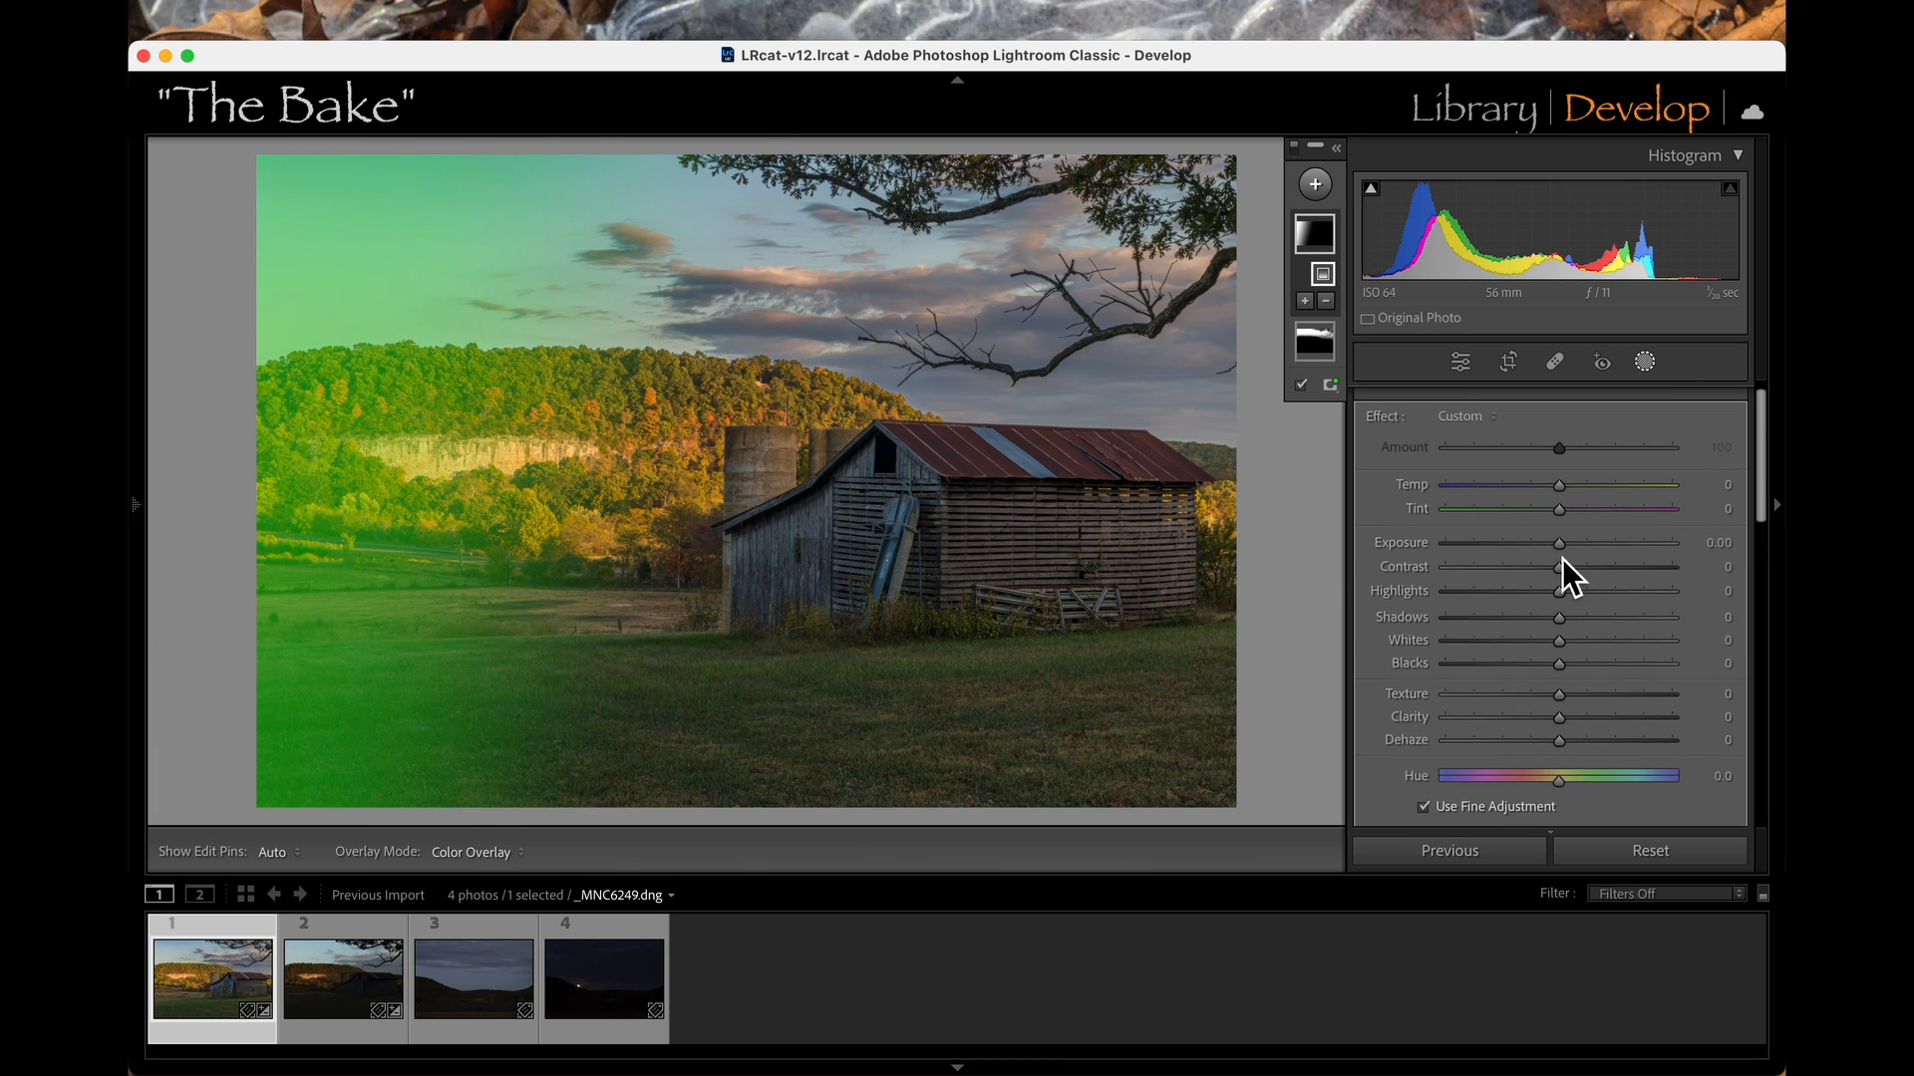
pyautogui.moveTo(1565, 546); pyautogui.dragTo(1533, 546)
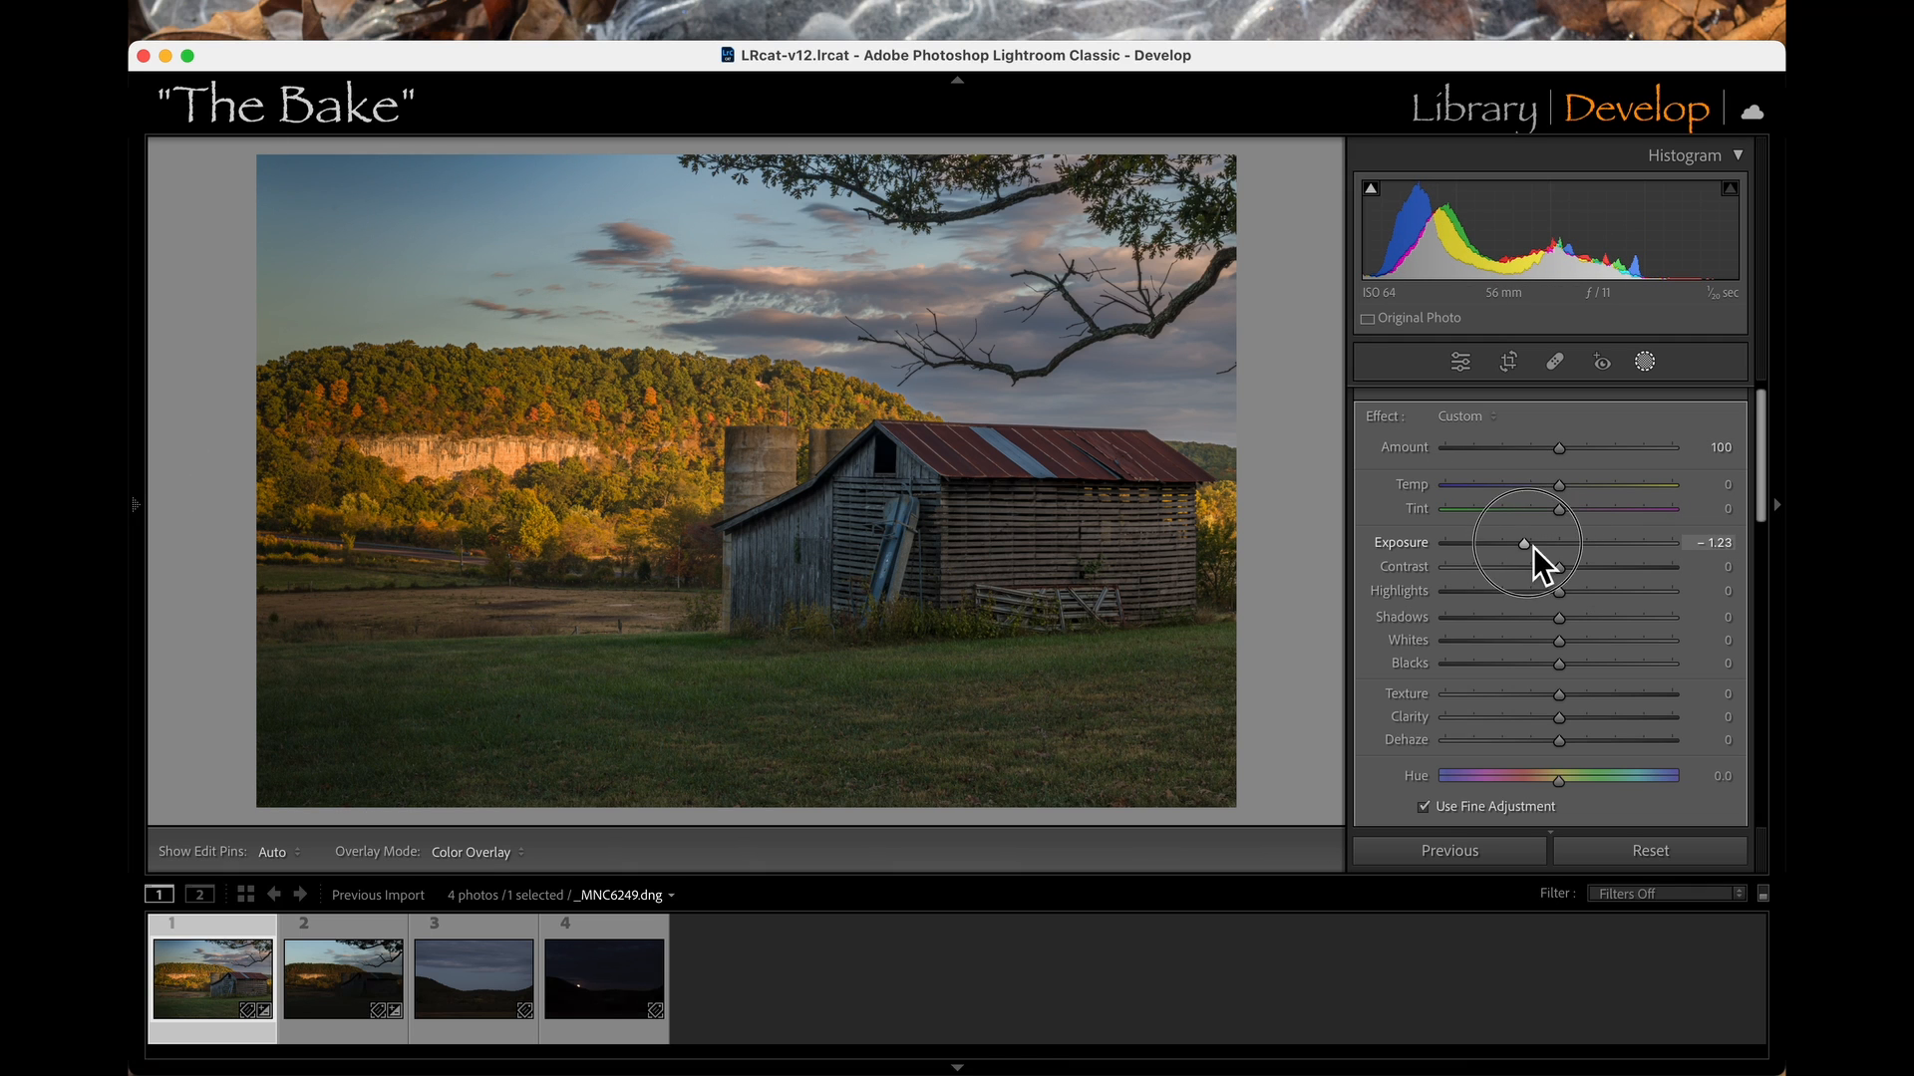
pyautogui.moveTo(1533, 547); pyautogui.dragTo(1561, 547)
pyautogui.doubleClick(1413, 546)
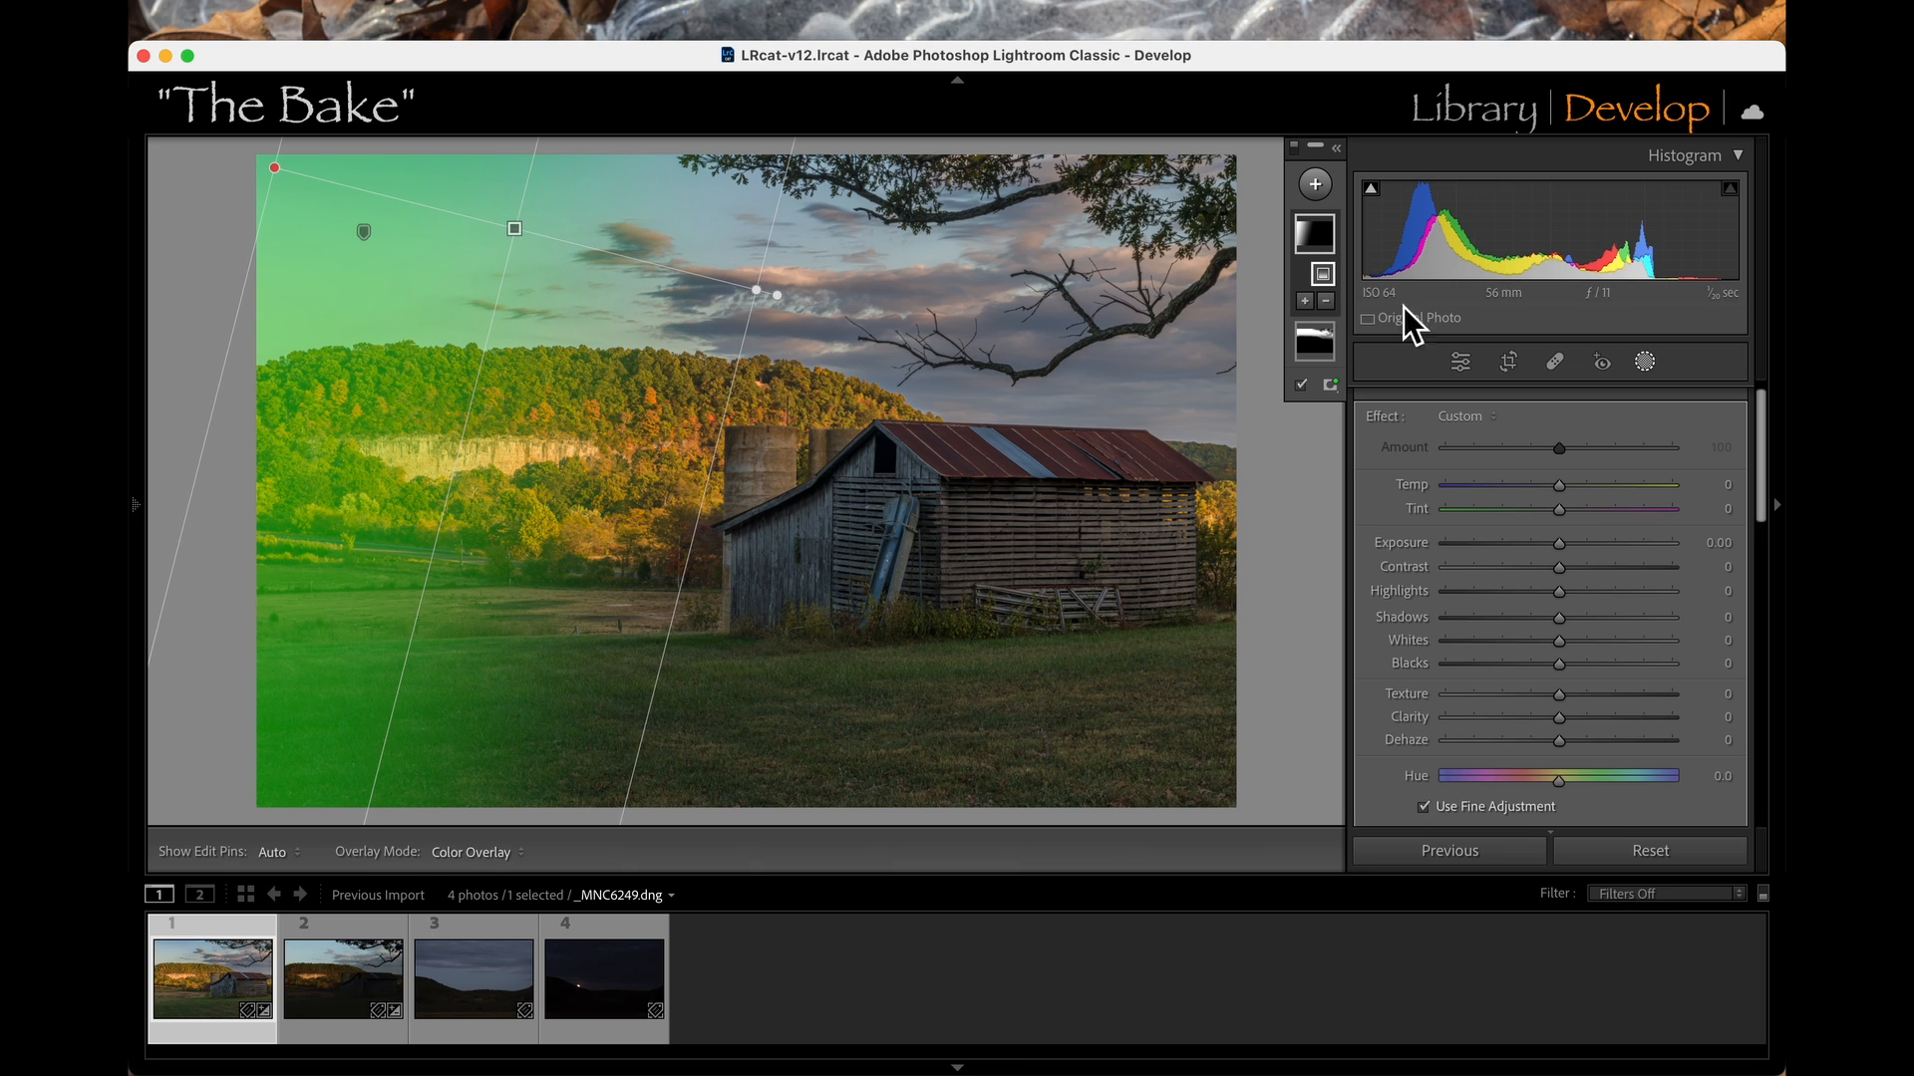
# Intersect the diagonal gradient mask with a color range sampled from the sky just above the ridge's left end.
pyautogui.click(1336, 147)
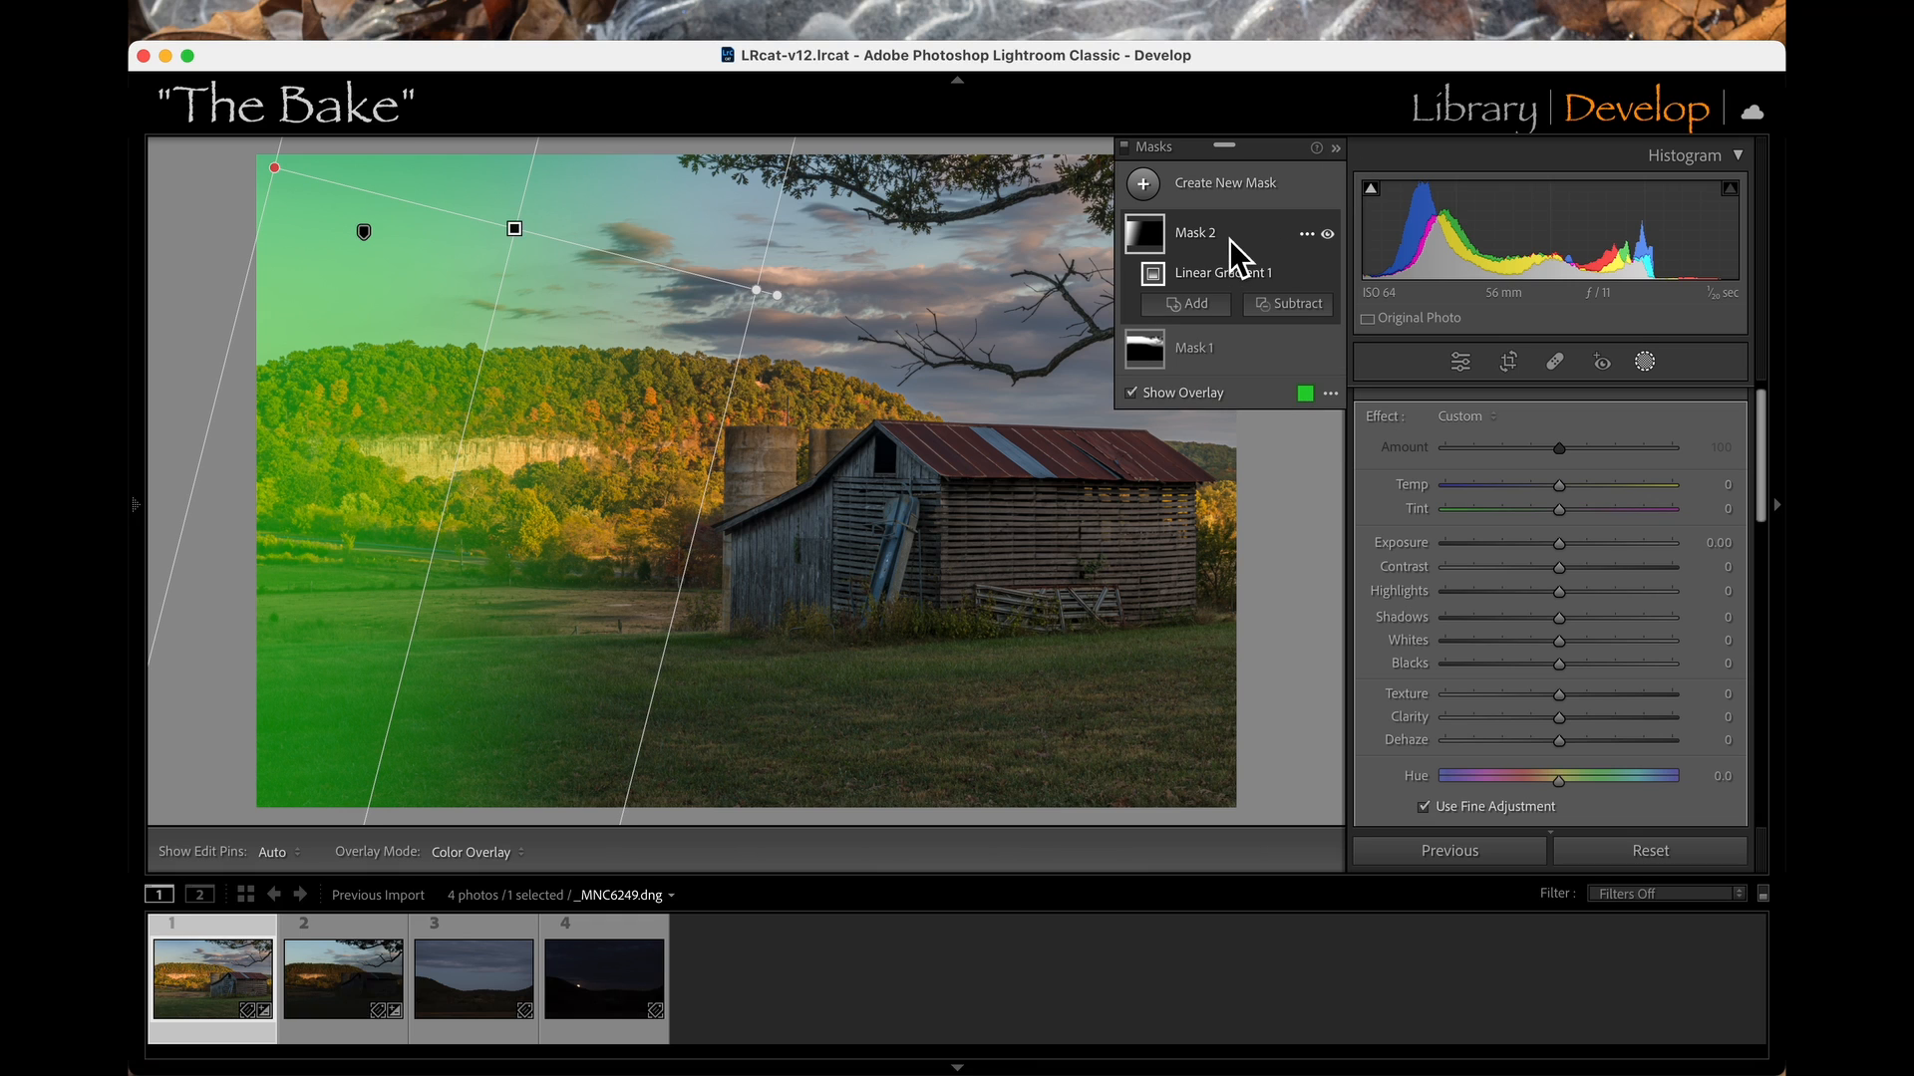
pyautogui.press('alt')
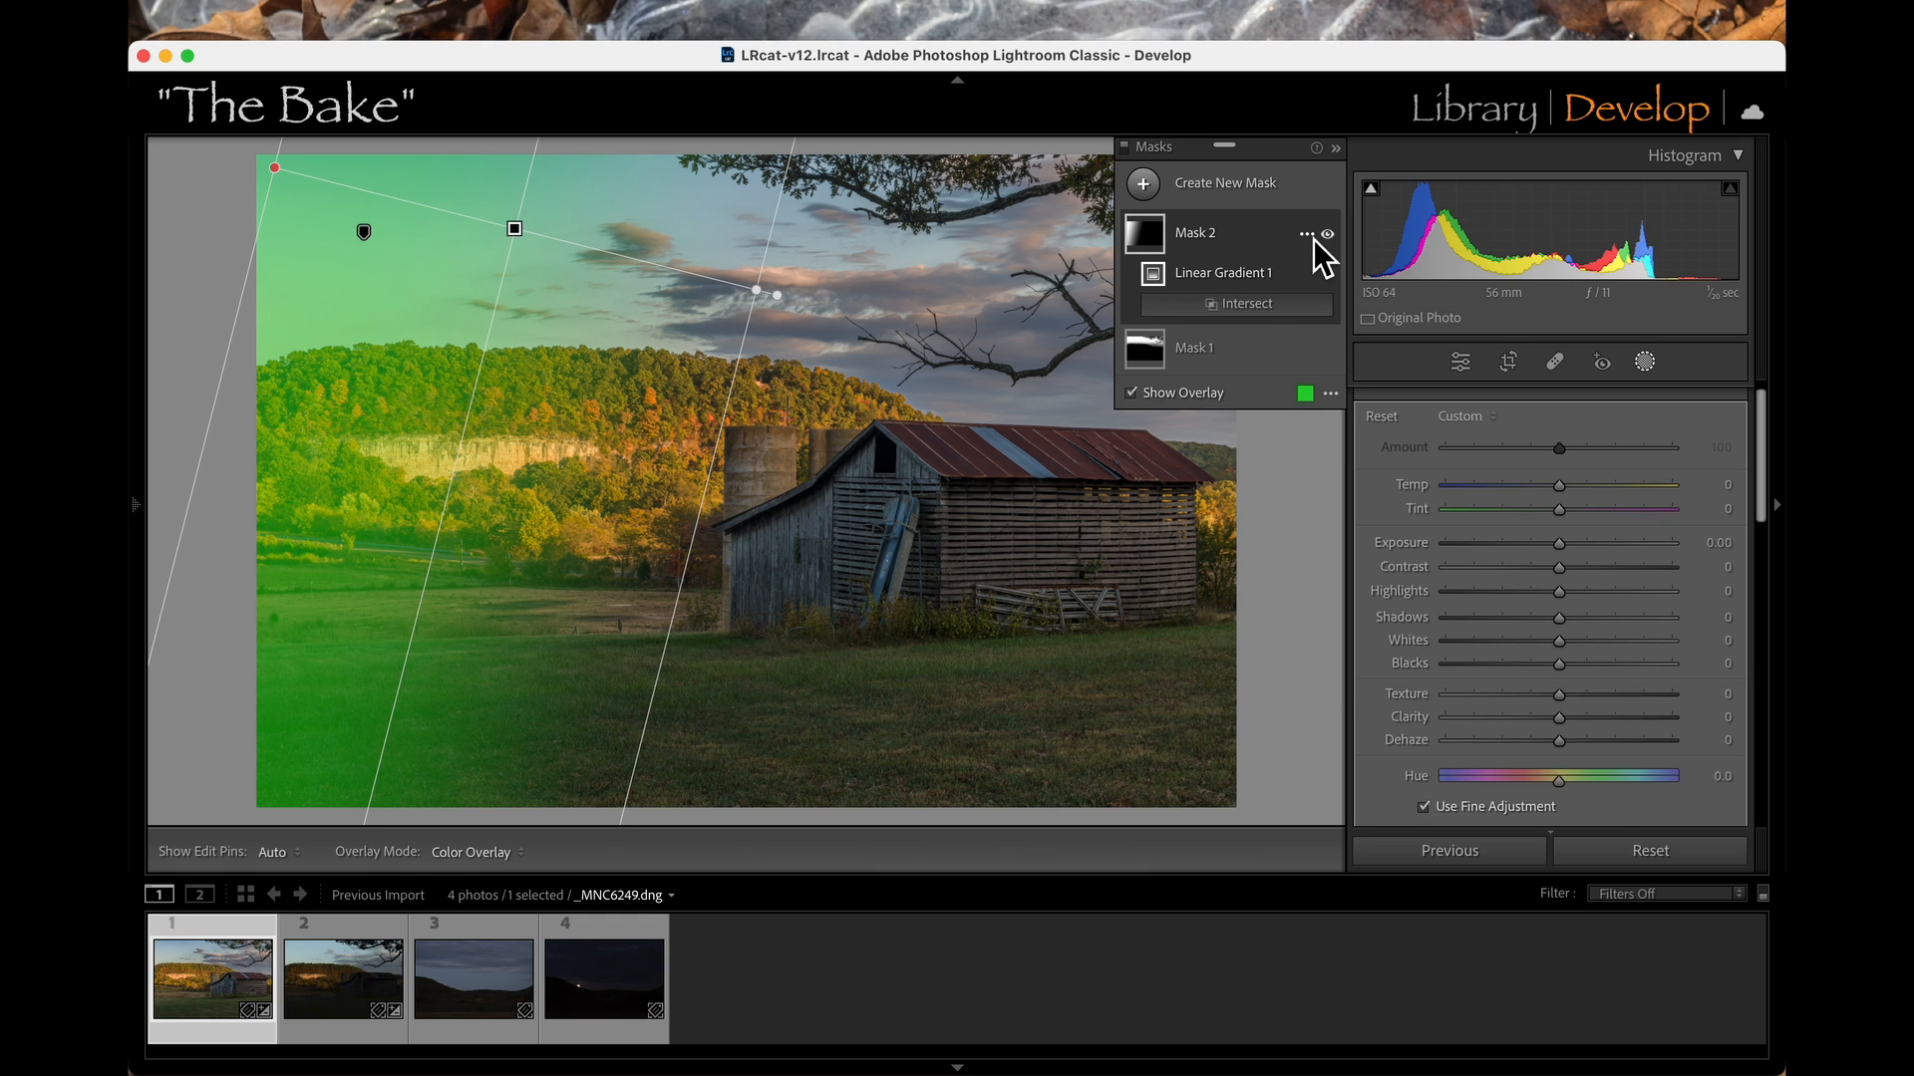
pyautogui.keyDown('alt'); pyautogui.click(1258, 305); pyautogui.keyUp('alt')
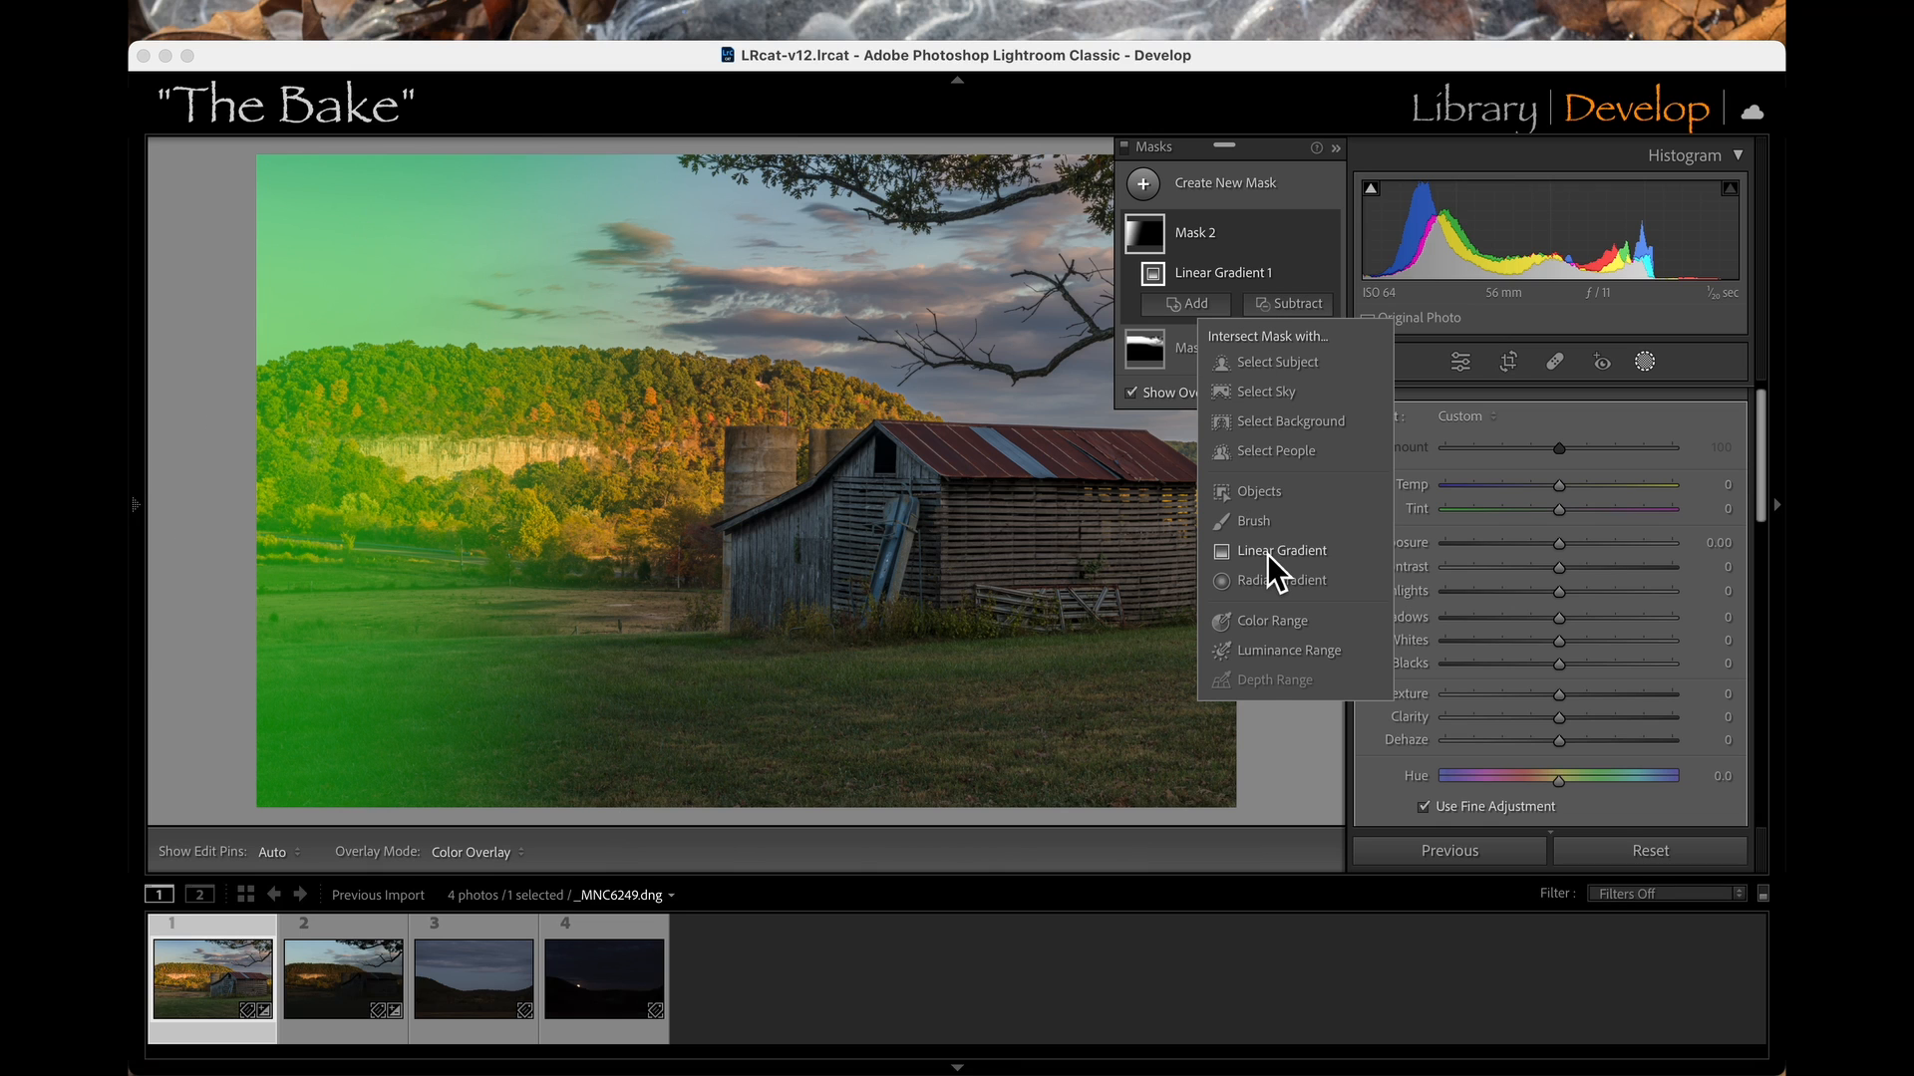
pyautogui.click(1274, 622)
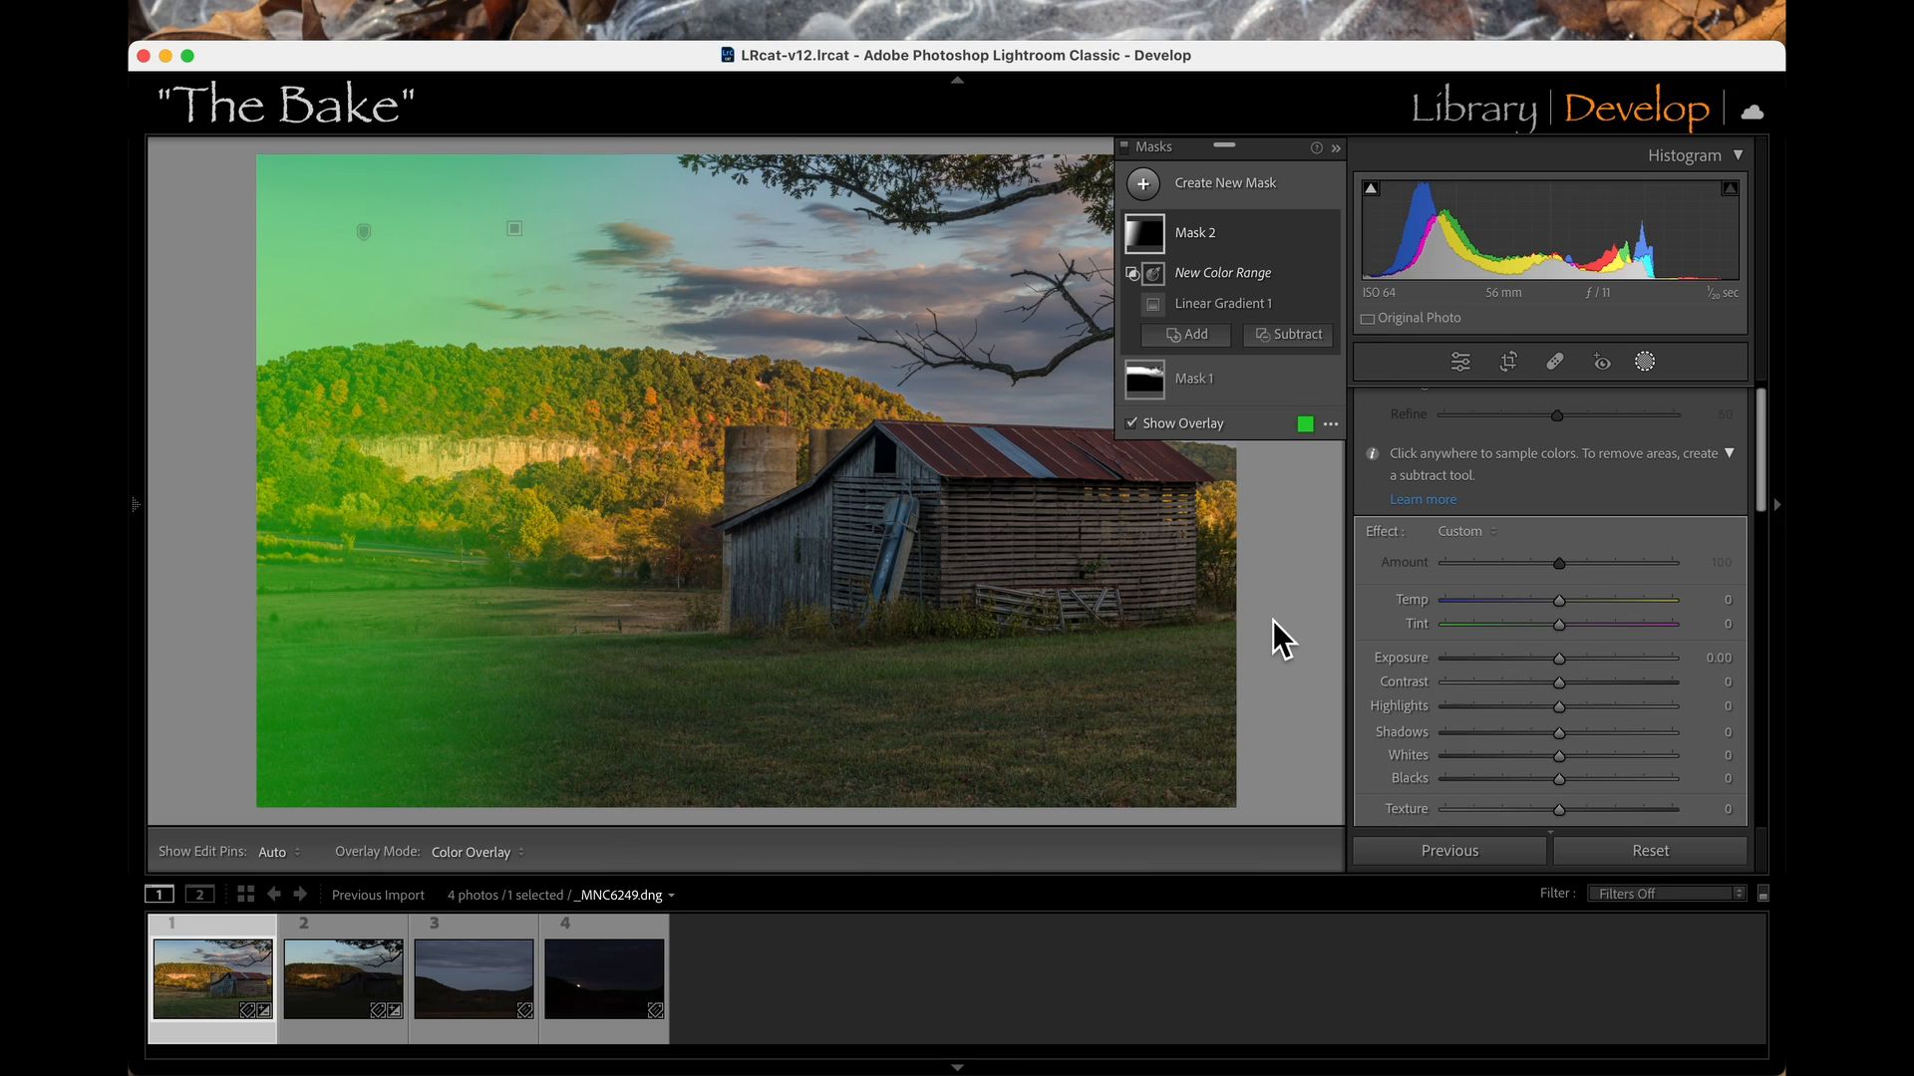
pyautogui.click(281, 318)
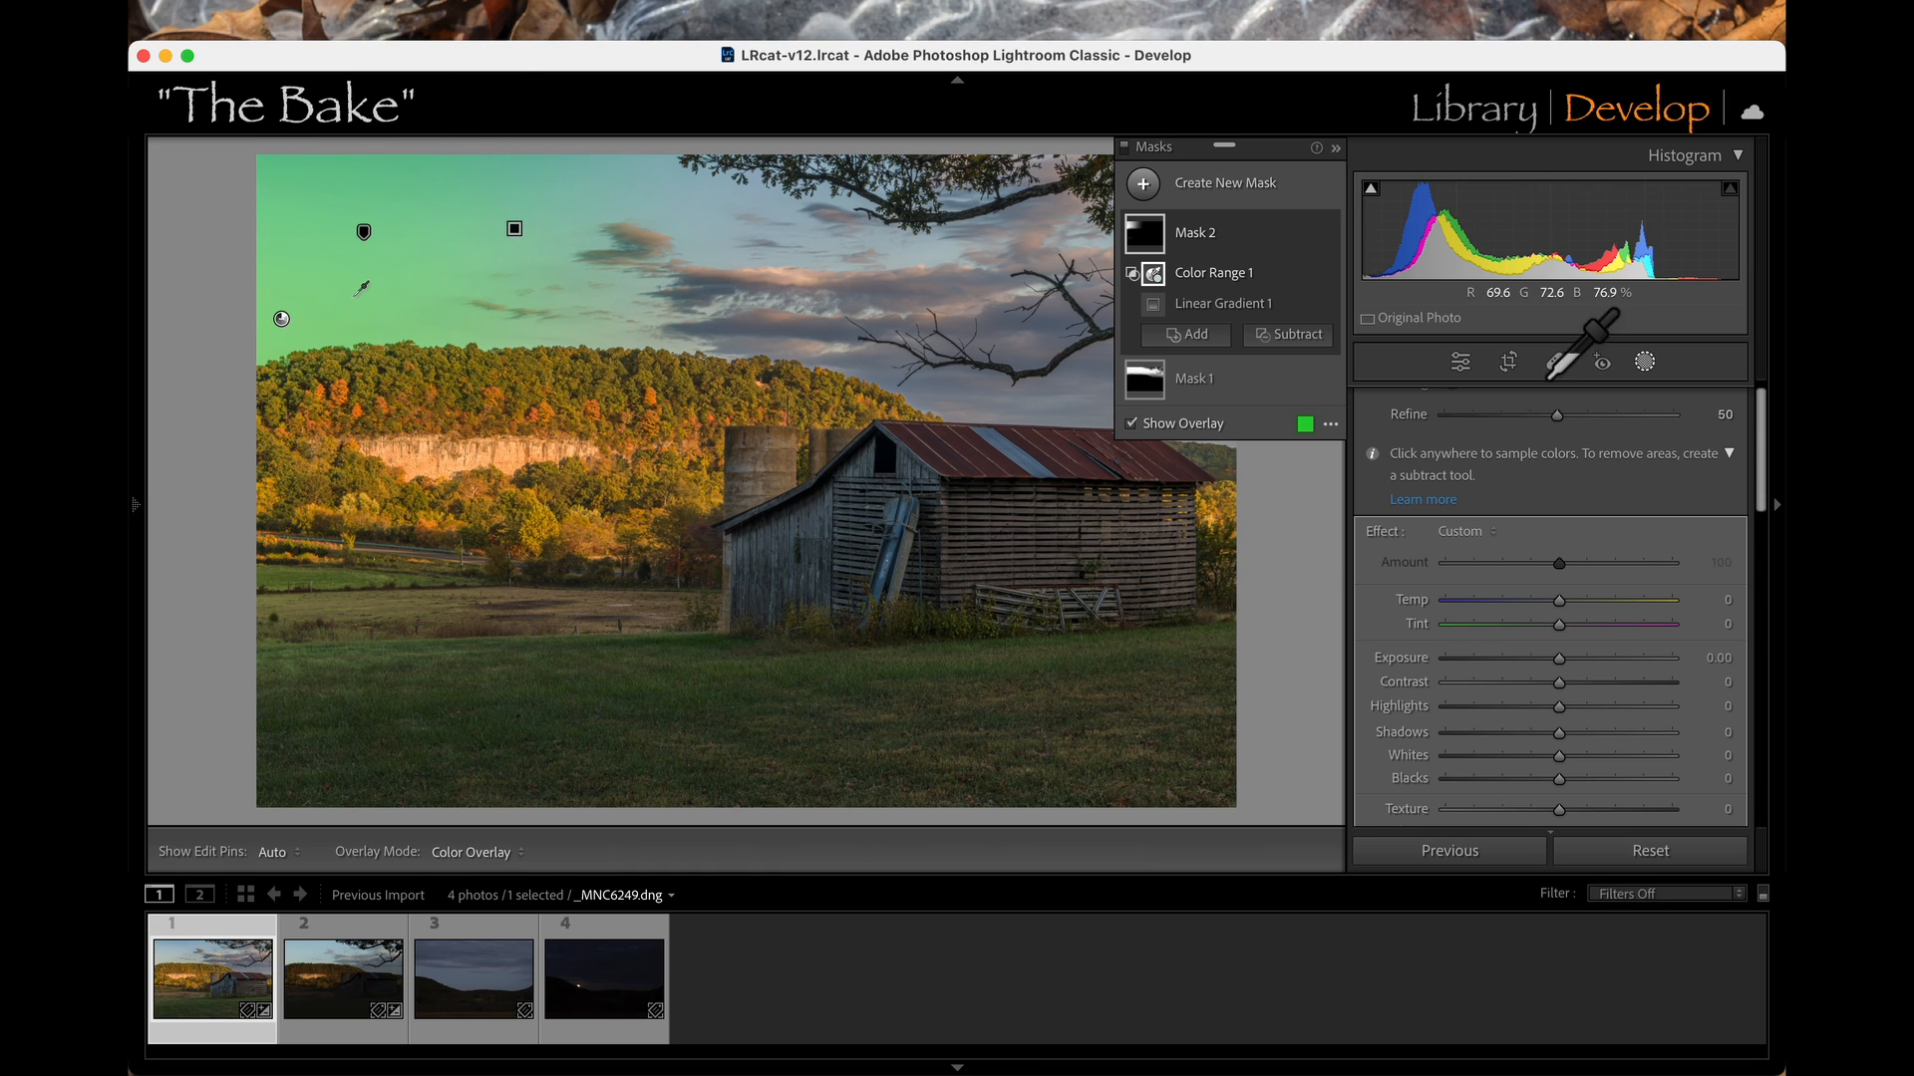
# Set the second mask's temp to −13, exposure to −0.17 and dehaze to 7.
pyautogui.moveTo(1565, 607); pyautogui.dragTo(1559, 665)
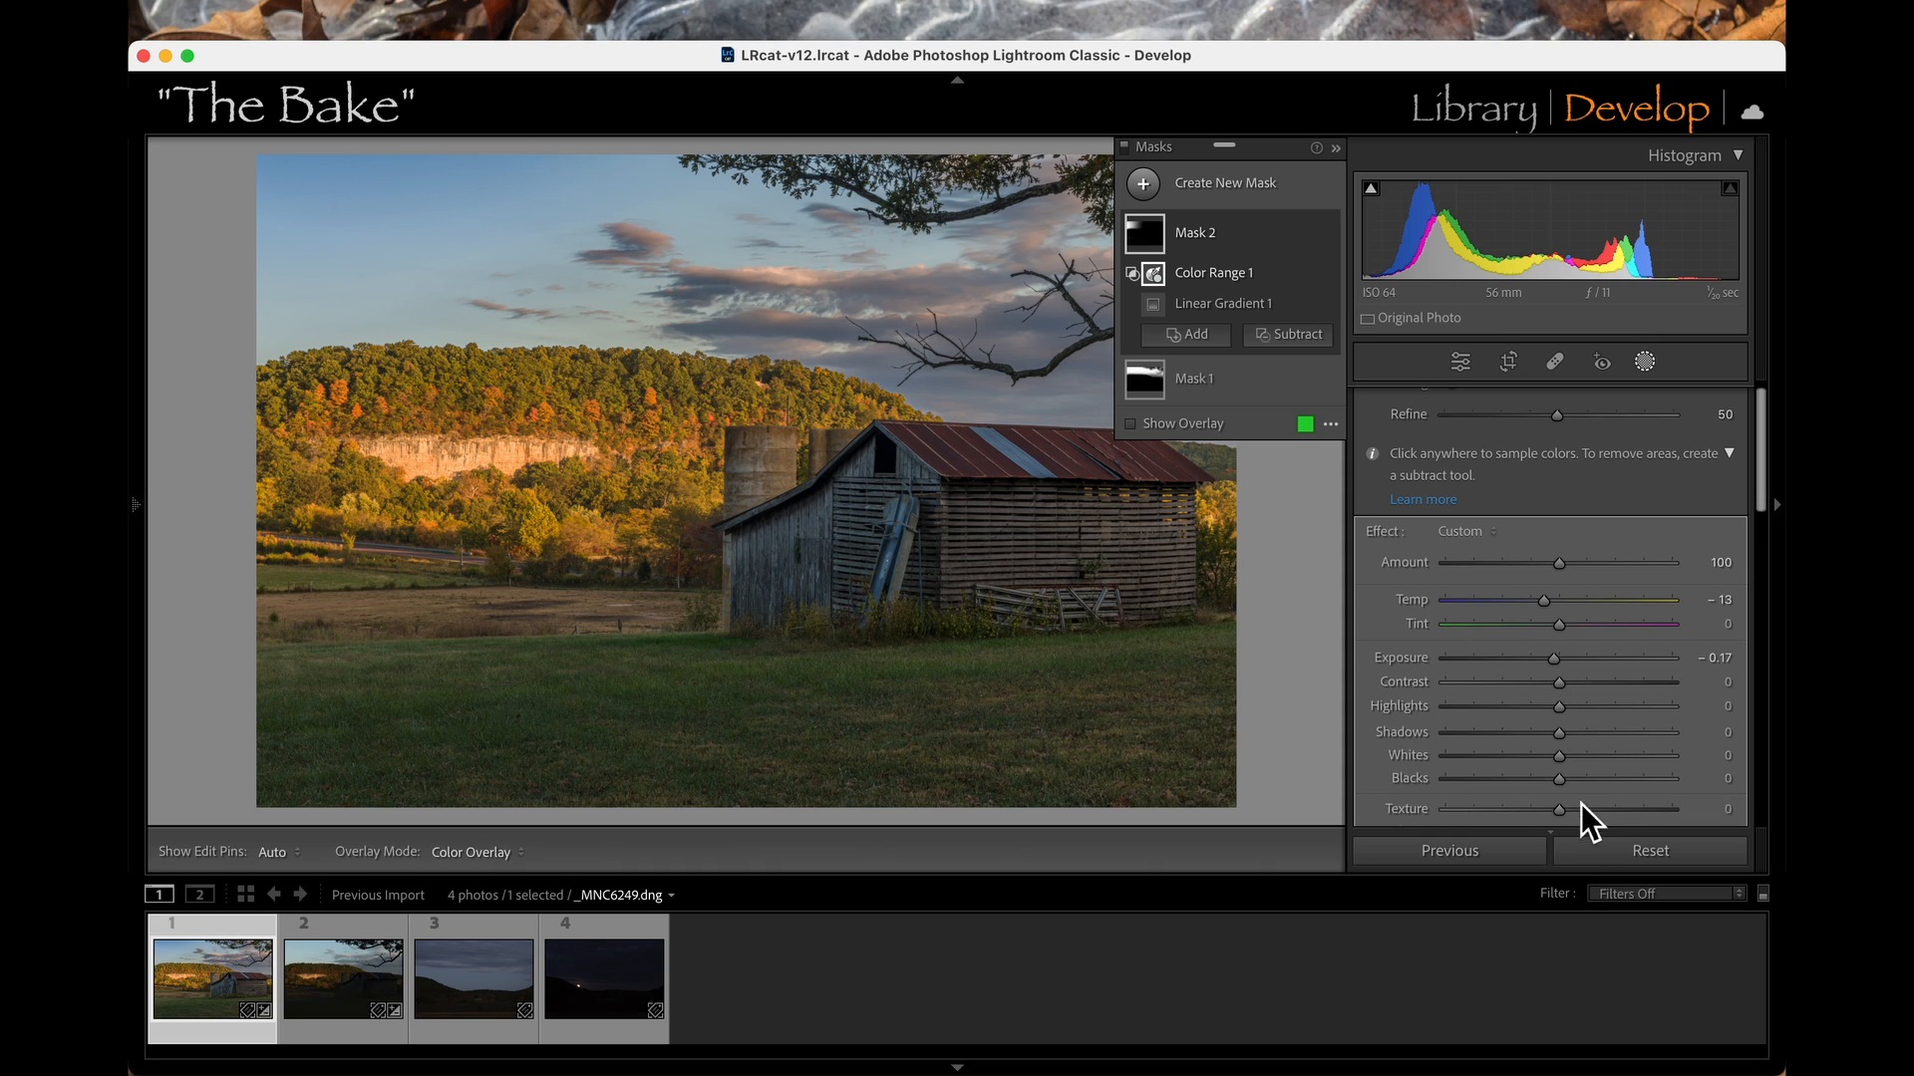
pyautogui.scroll(-1, 1569, 768)
pyautogui.scroll(-4, 1569, 757)
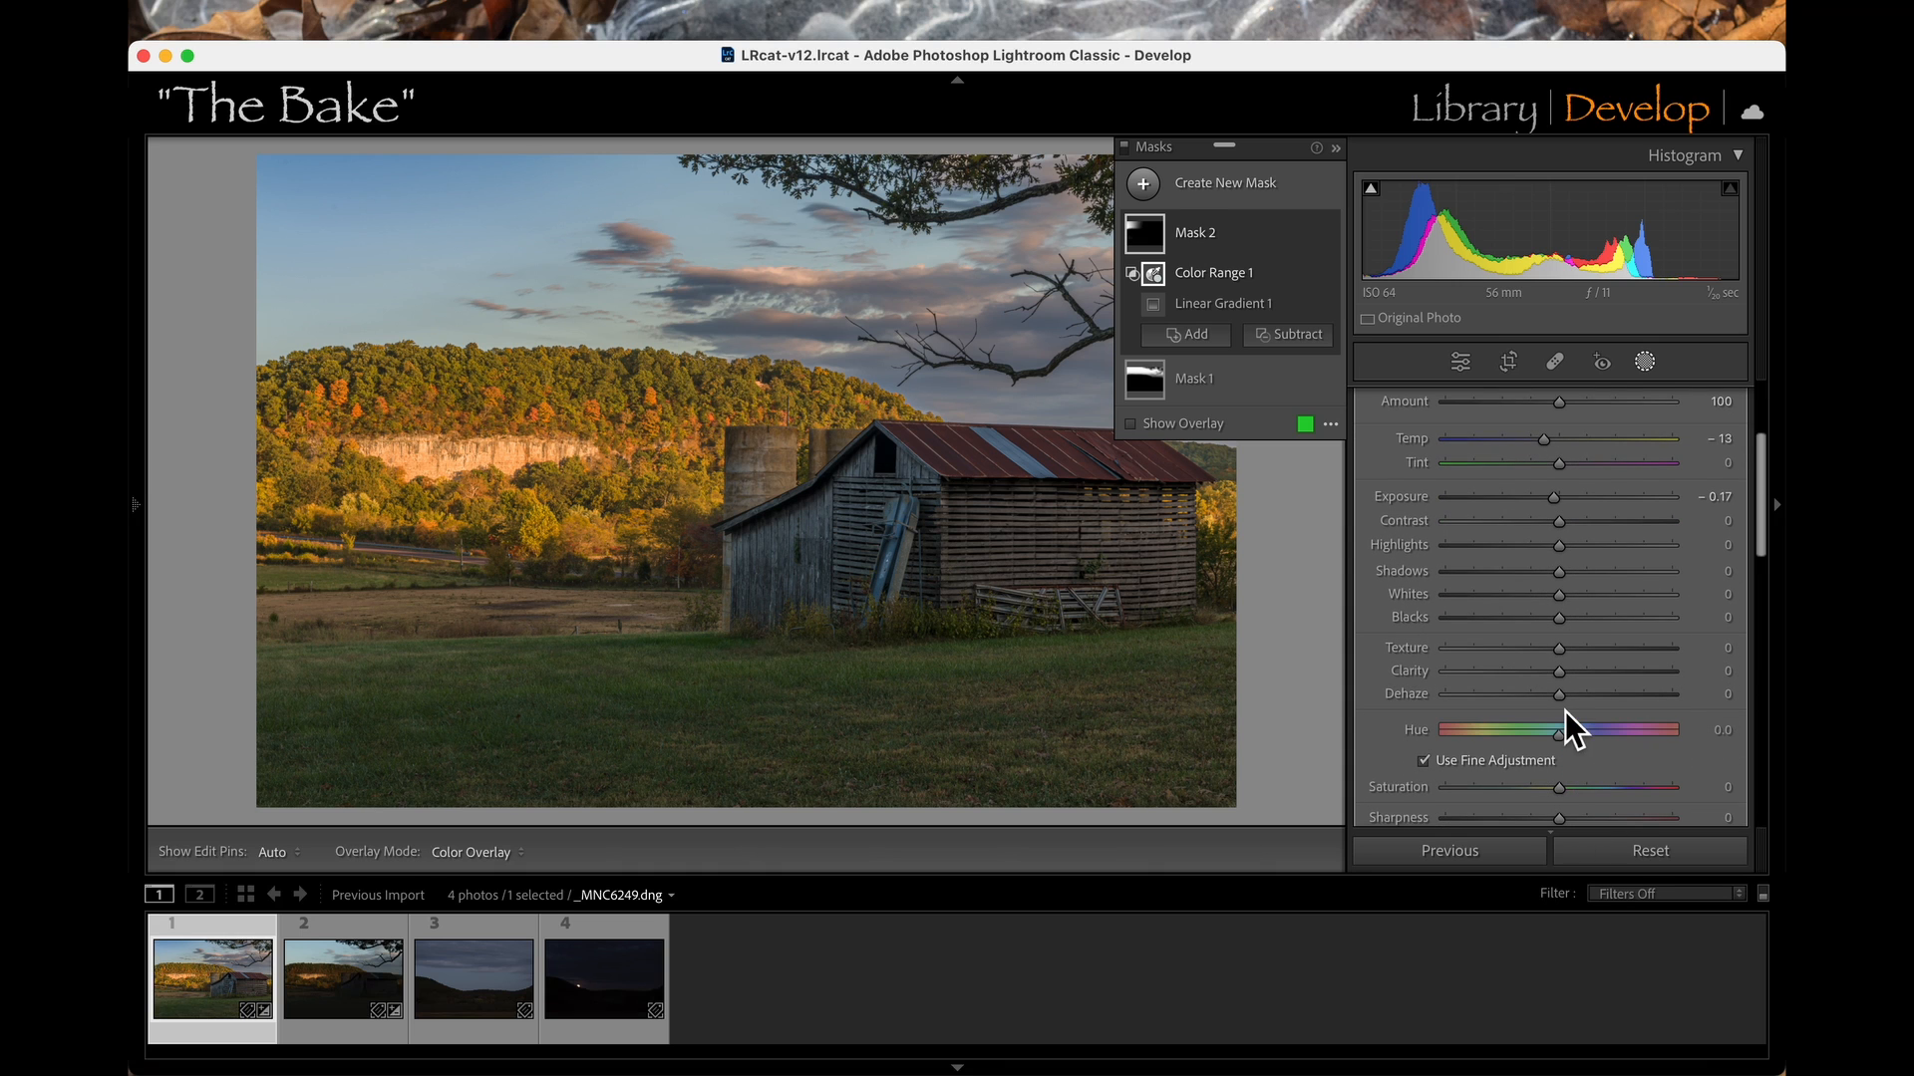
pyautogui.moveTo(1565, 706); pyautogui.dragTo(1566, 700)
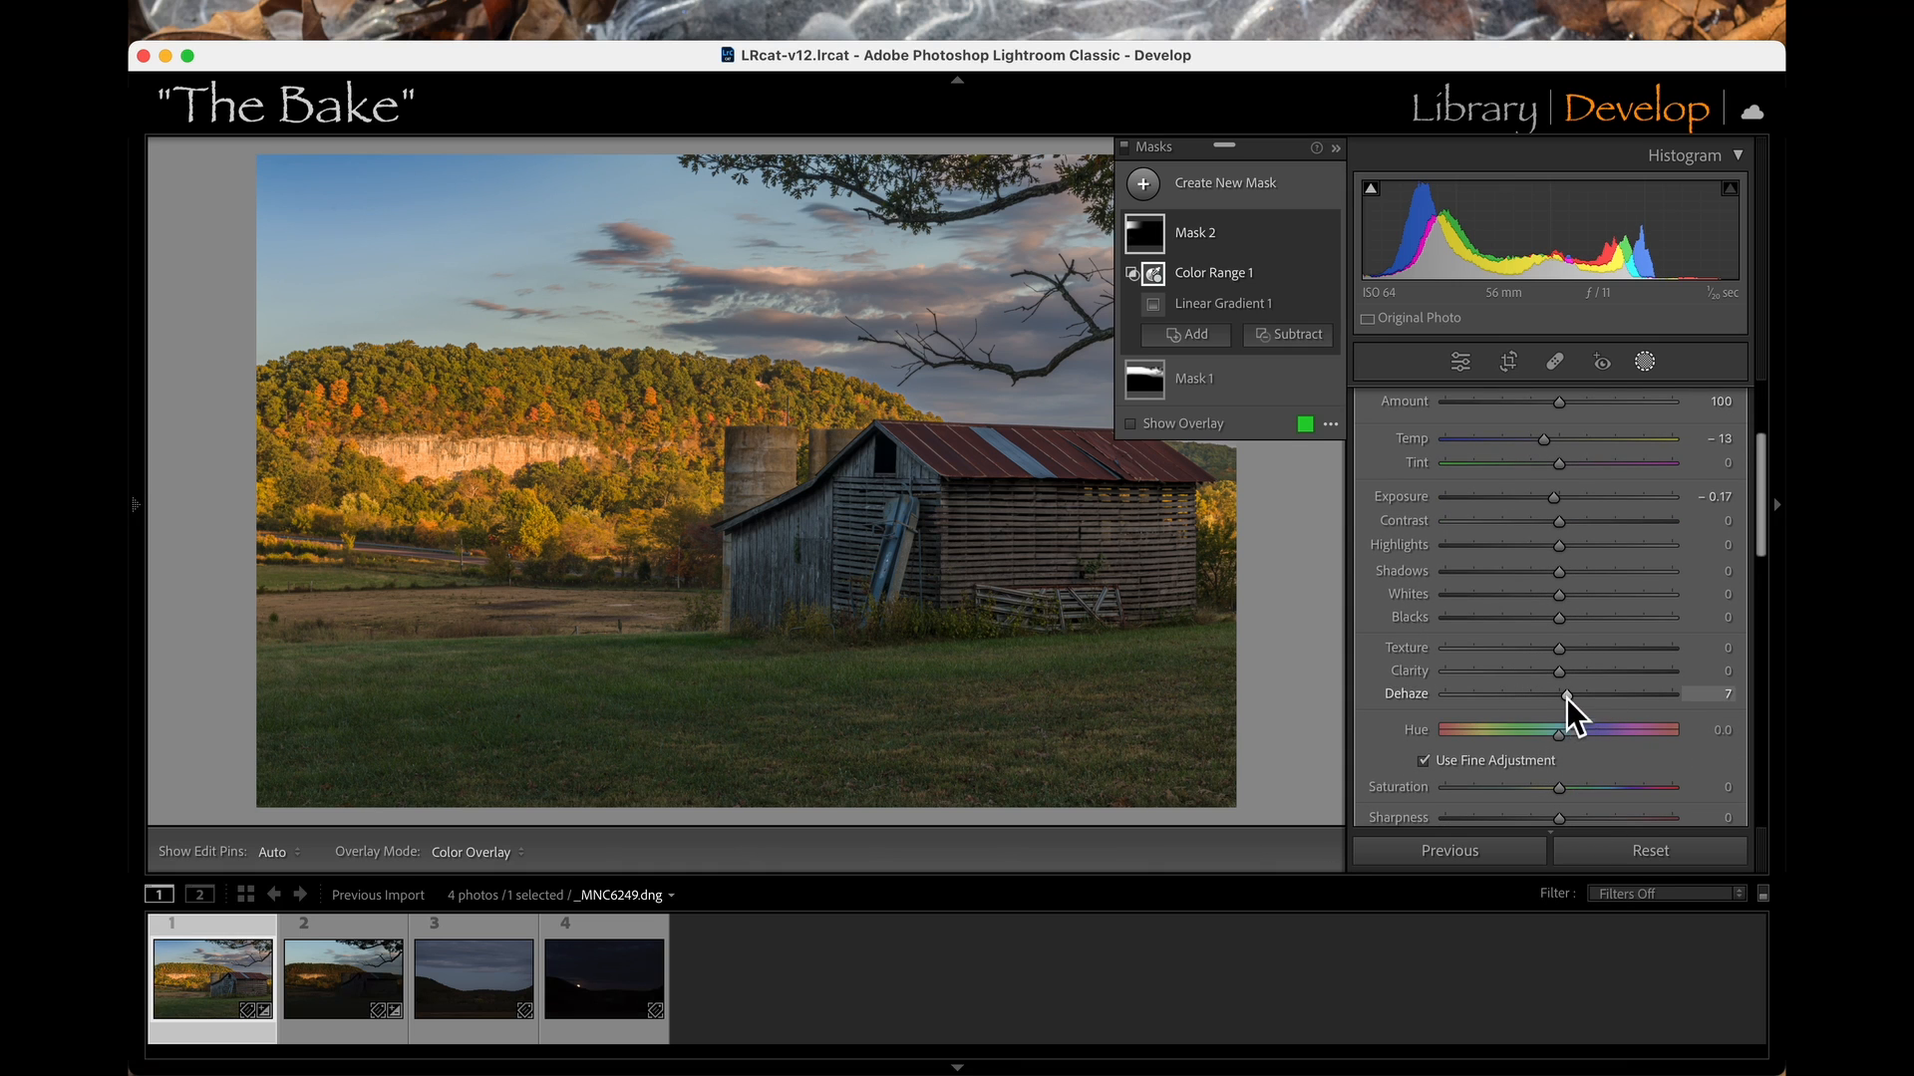
# Stretch the second mask's linear gradient from beyond the photo's upper-left corner to the bare branches and set the mask's temp to −7.
pyautogui.click(514, 228)
pyautogui.moveTo(755, 293); pyautogui.dragTo(1045, 349)
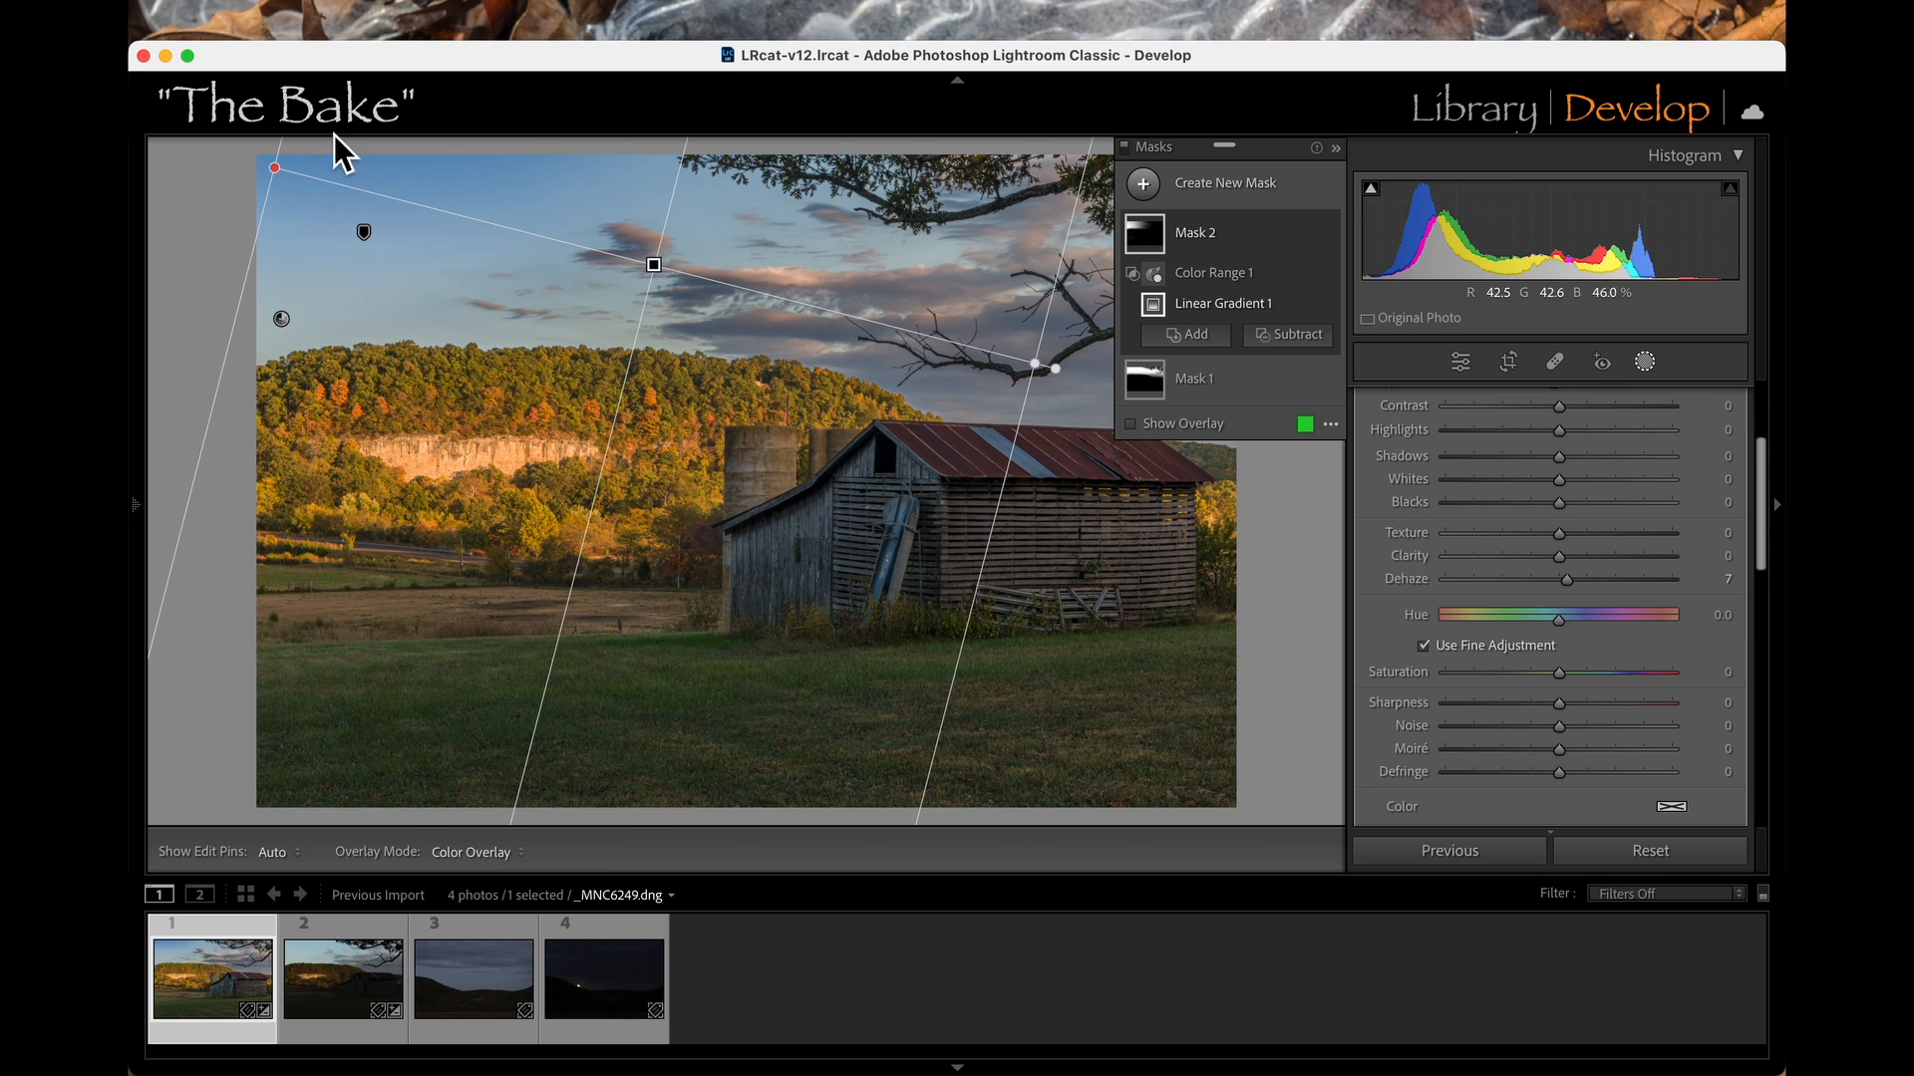
pyautogui.moveTo(274, 159); pyautogui.dragTo(179, 144)
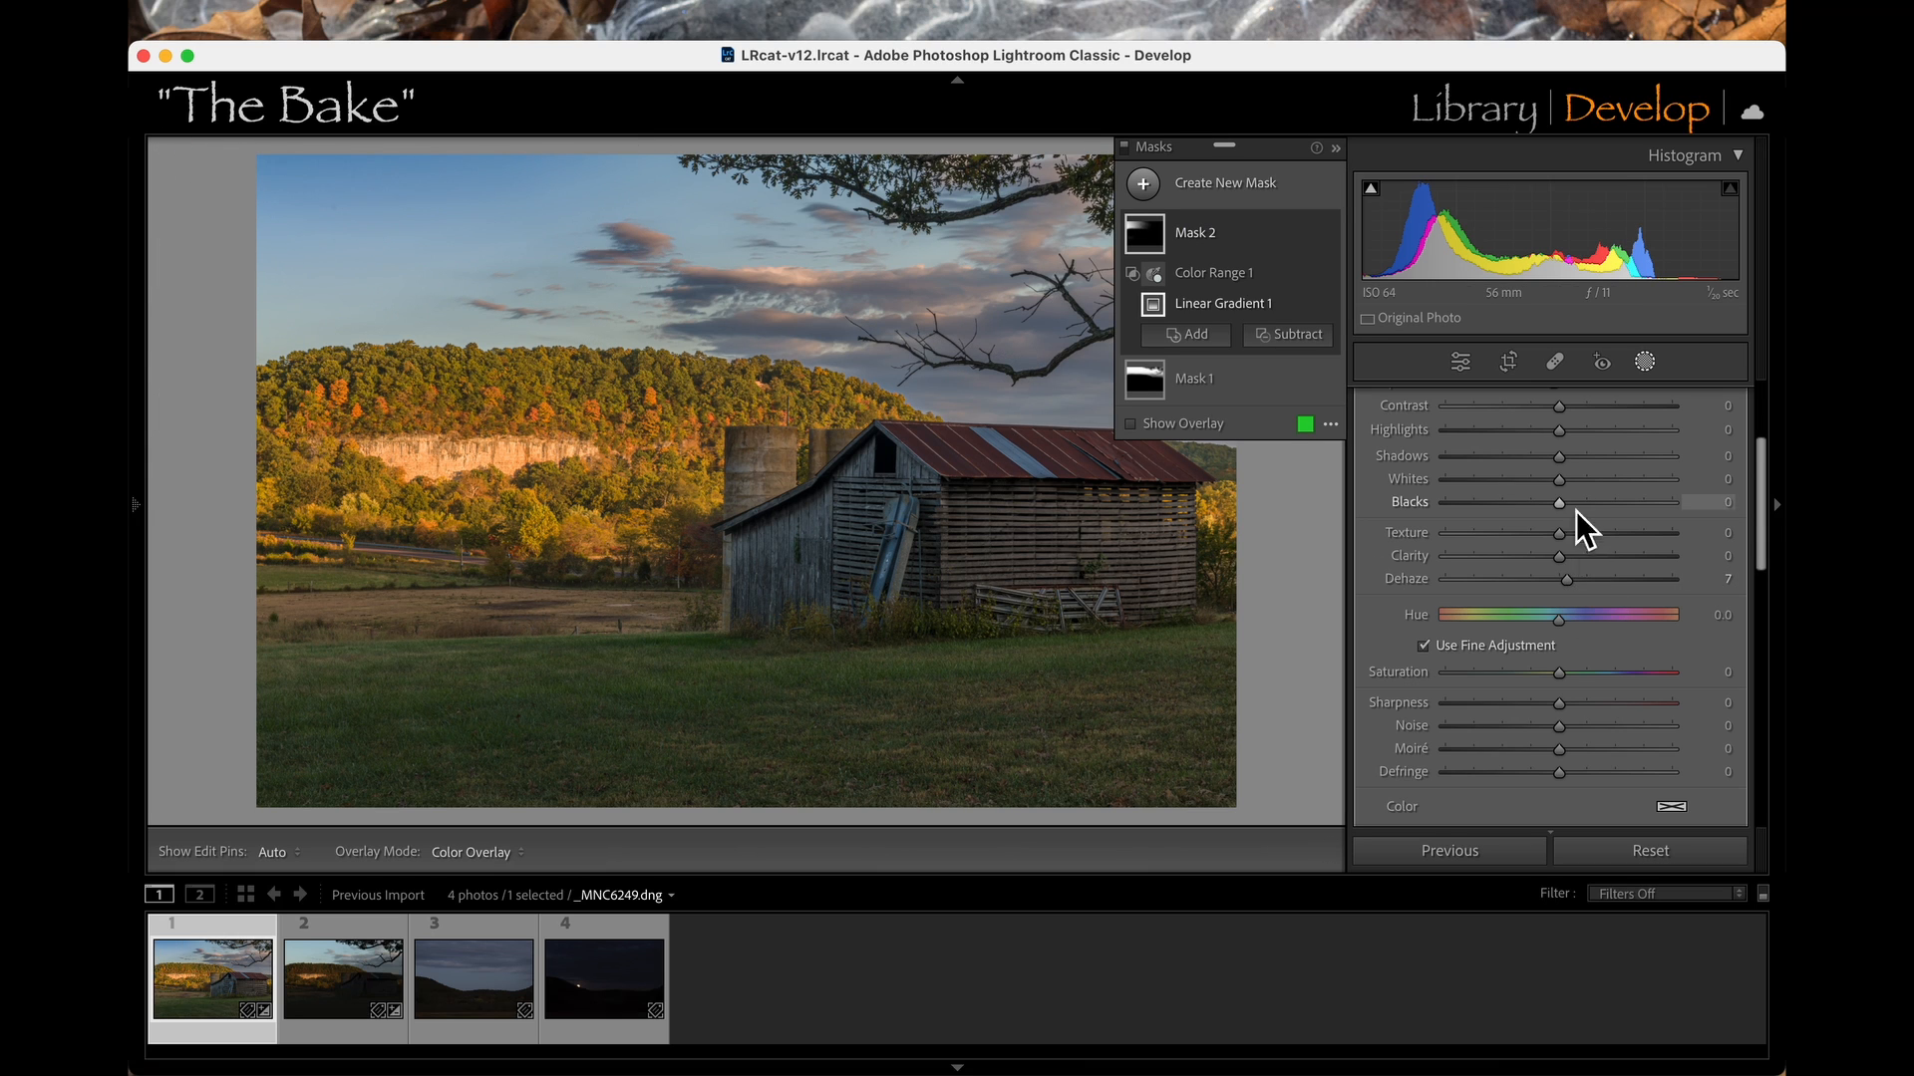
pyautogui.scroll(3, 1533, 499)
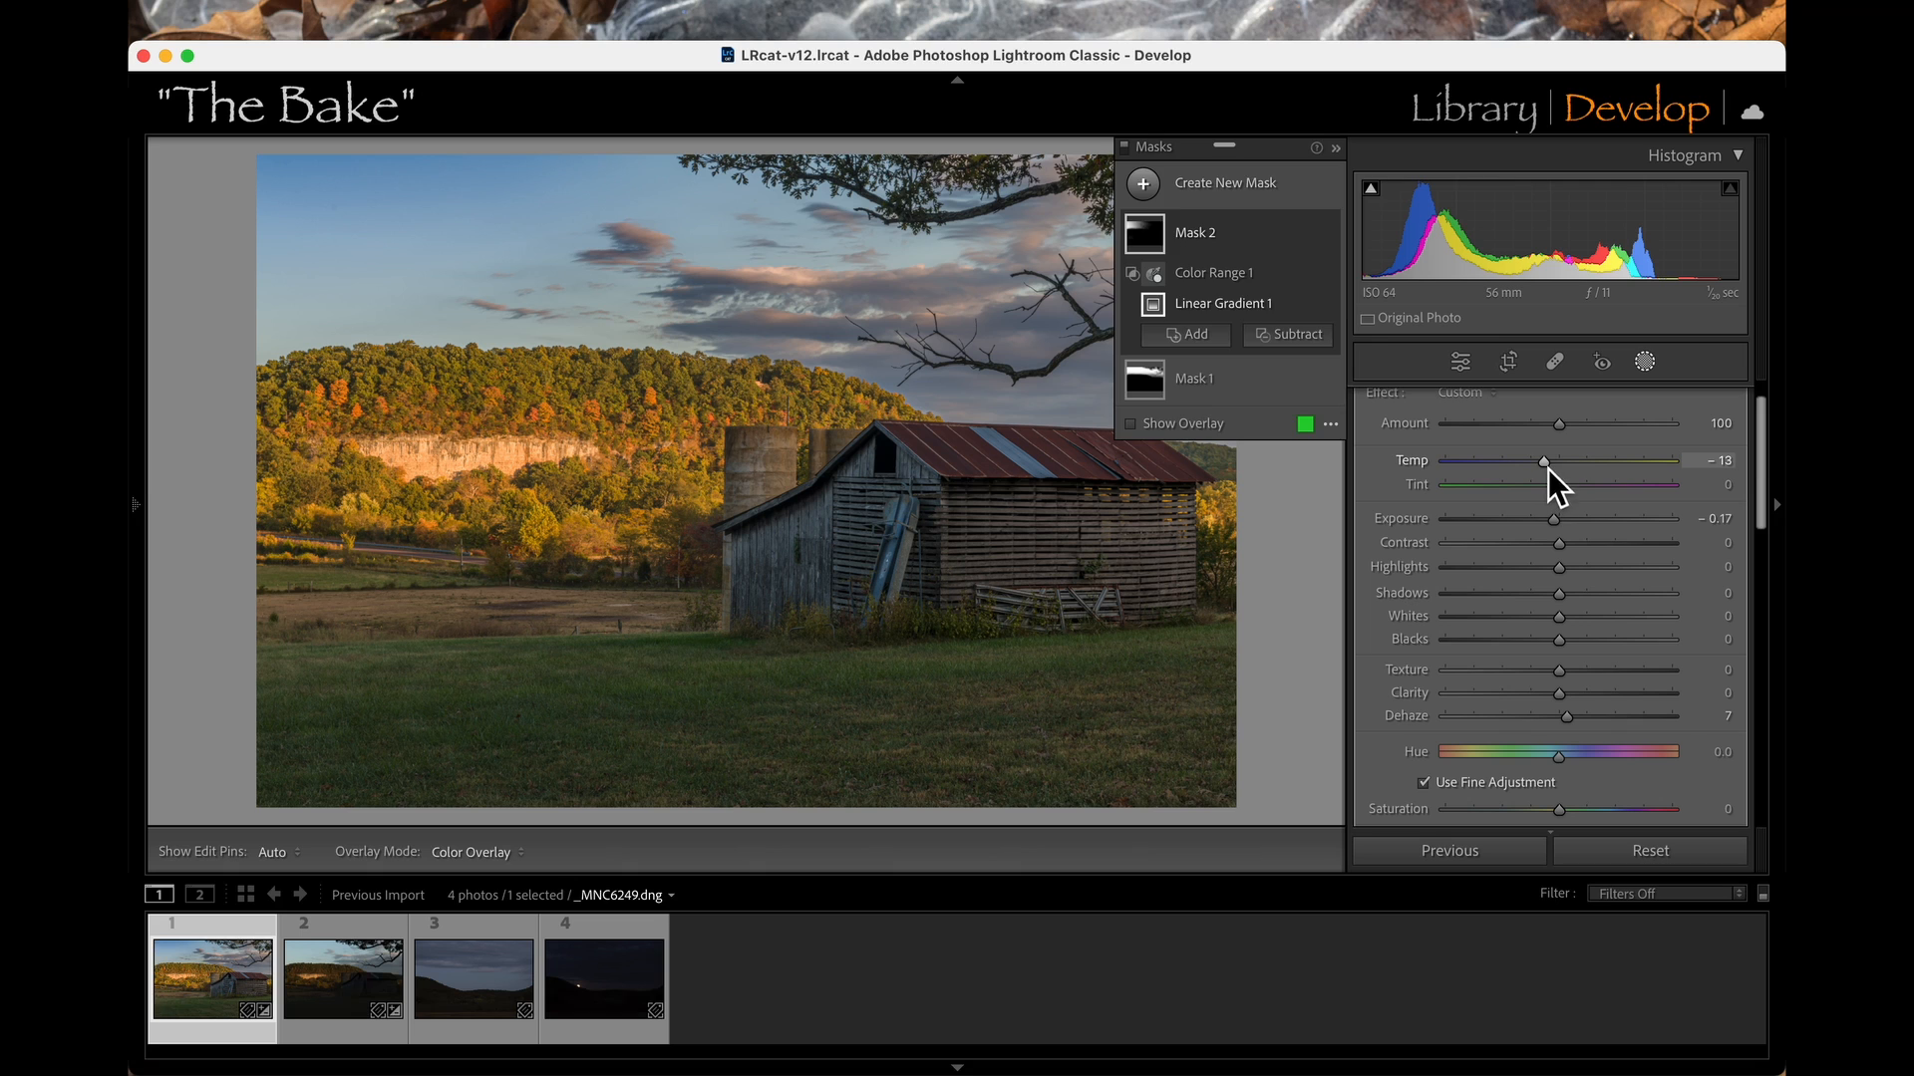
pyautogui.moveTo(1547, 468); pyautogui.dragTo(1554, 522)
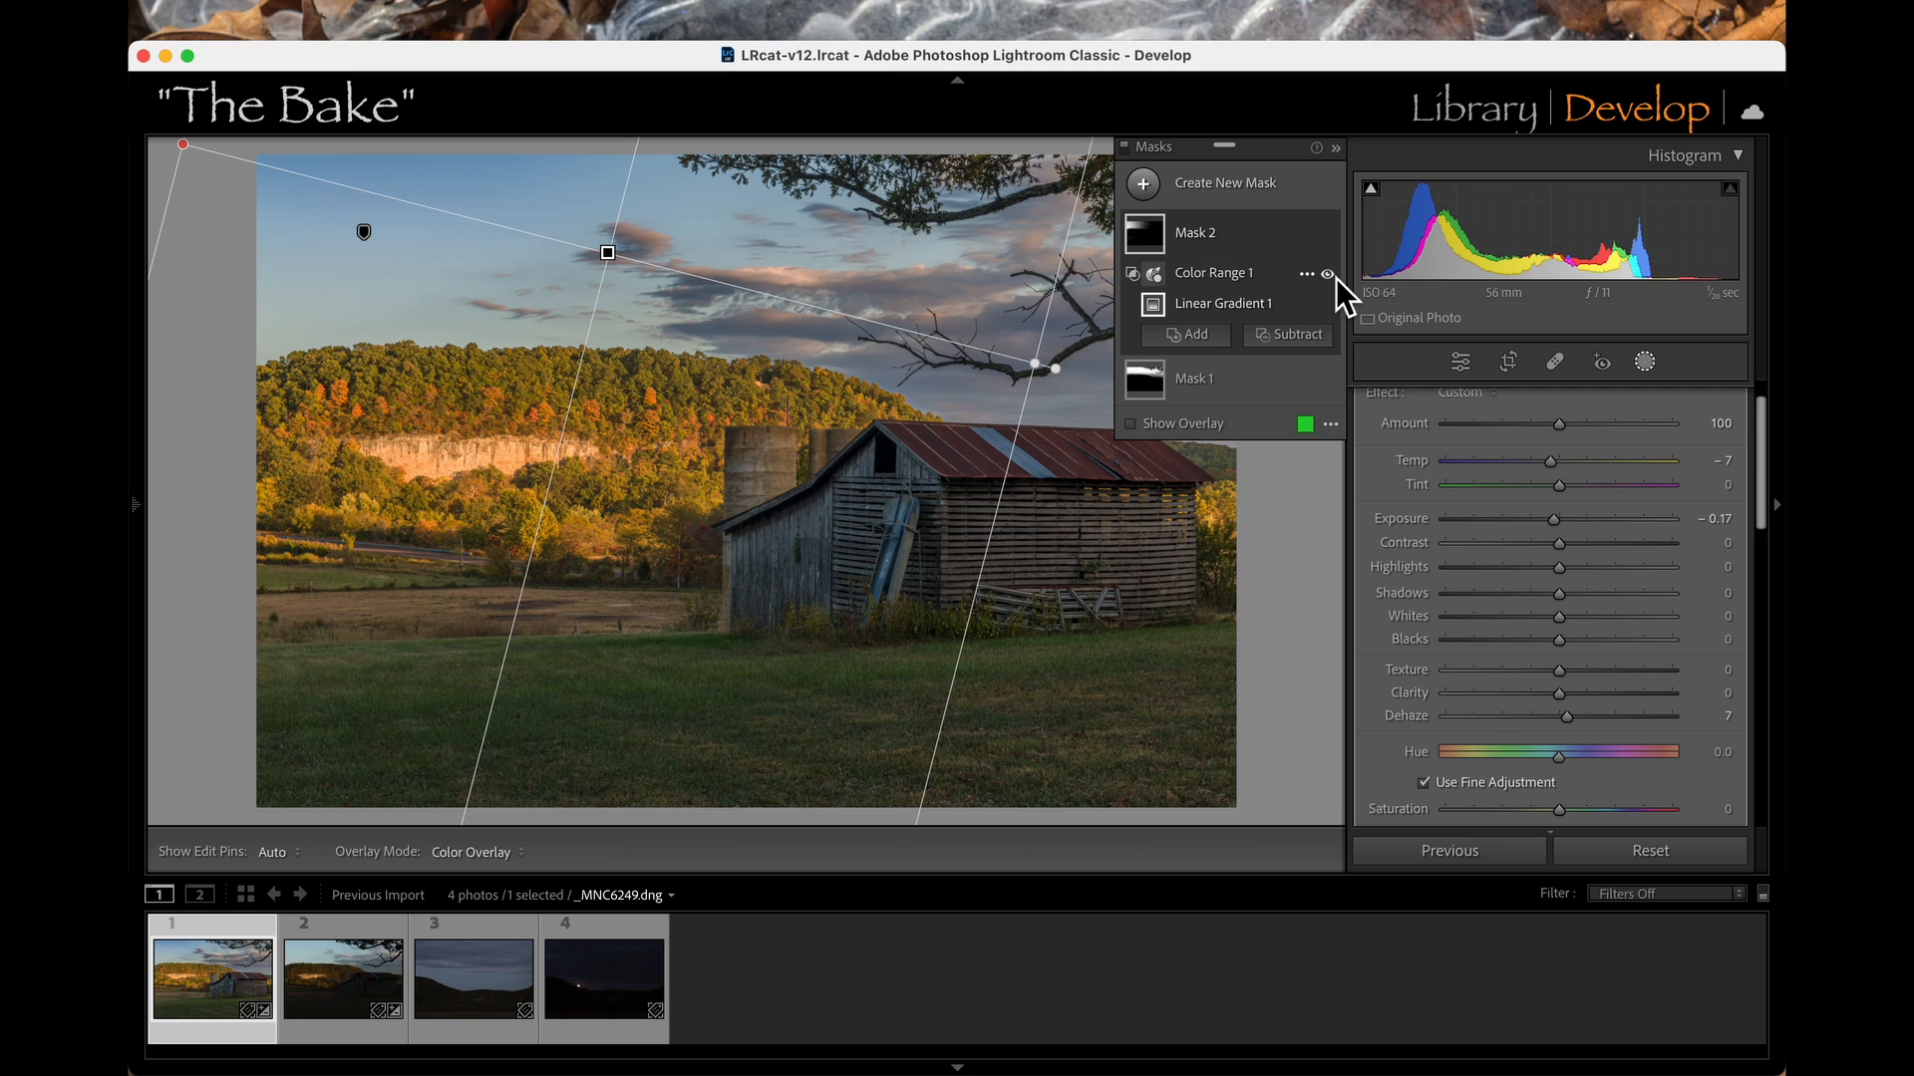
# Compare the second mask with and without its color range by repeatedly hiding and showing the color range component.
pyautogui.click(1329, 273)
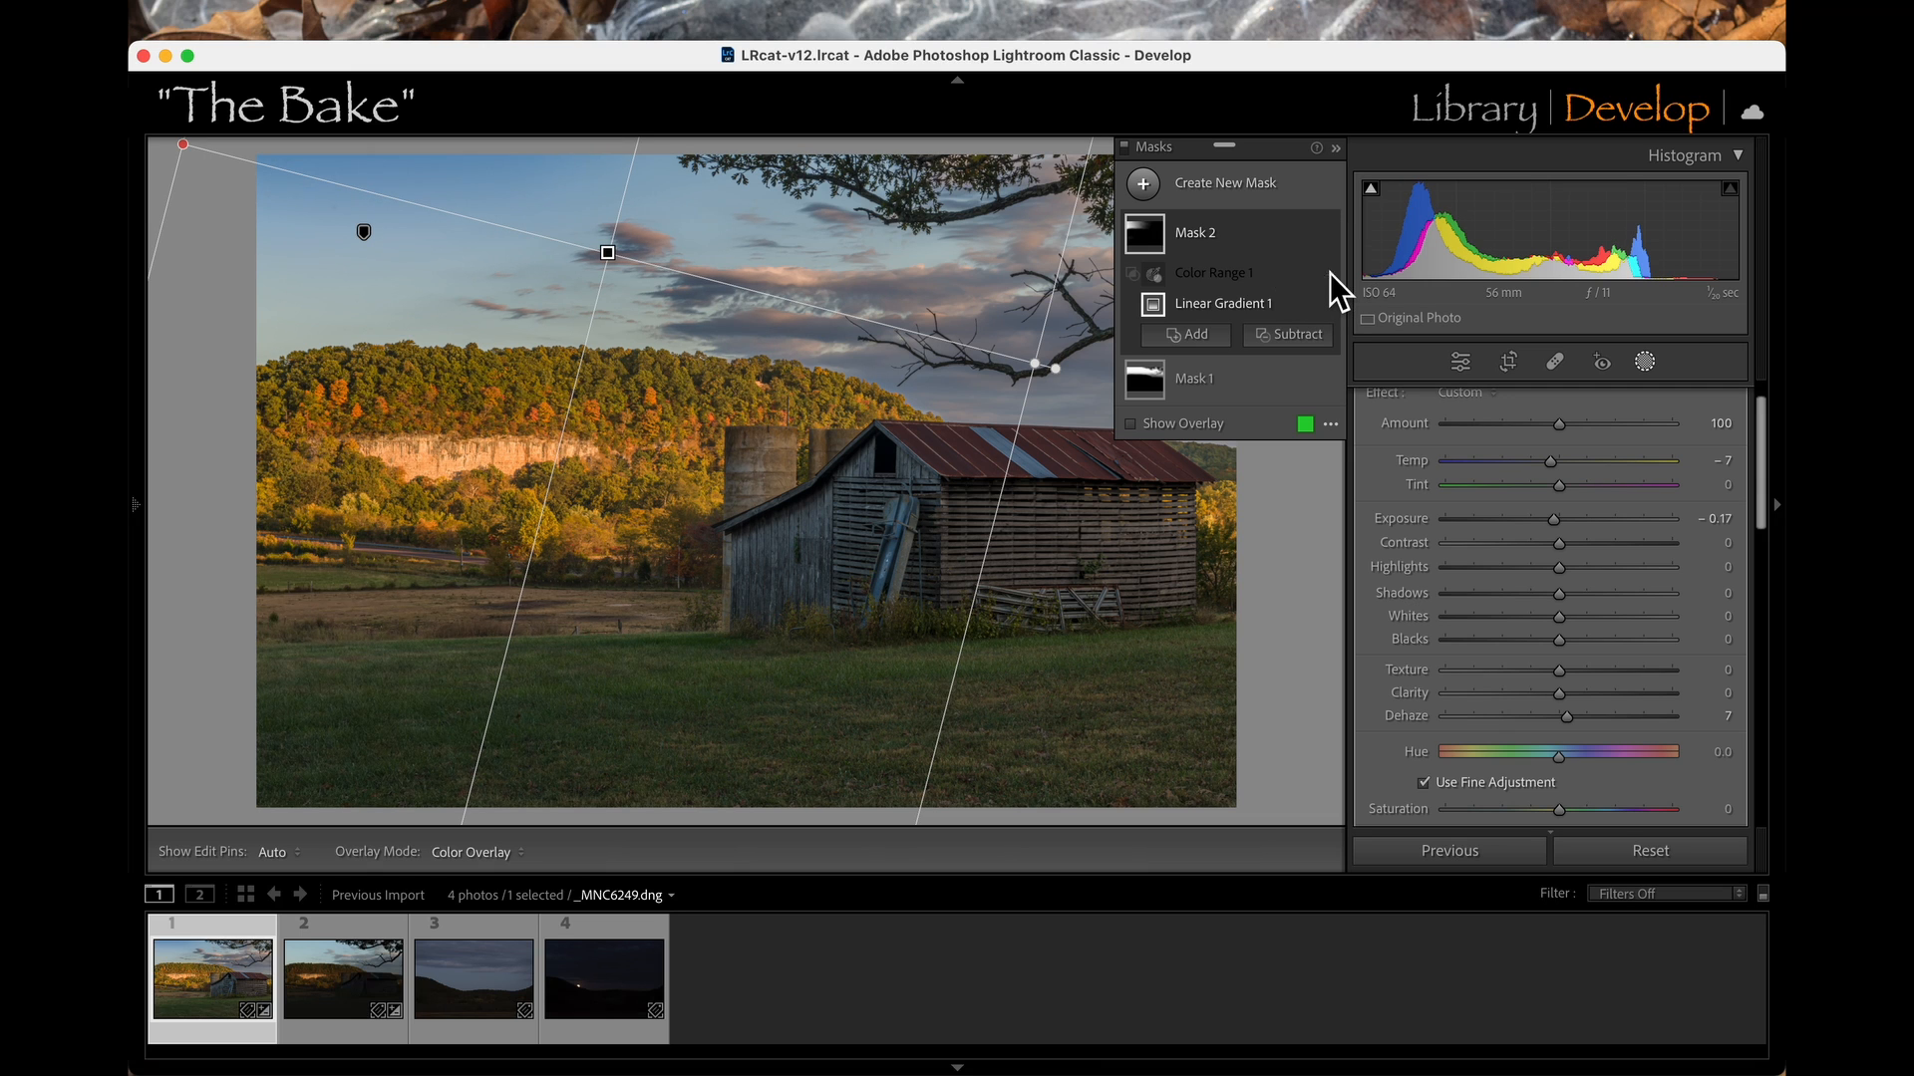
pyautogui.click(1328, 274)
pyautogui.click(1328, 273)
pyautogui.click(1329, 273)
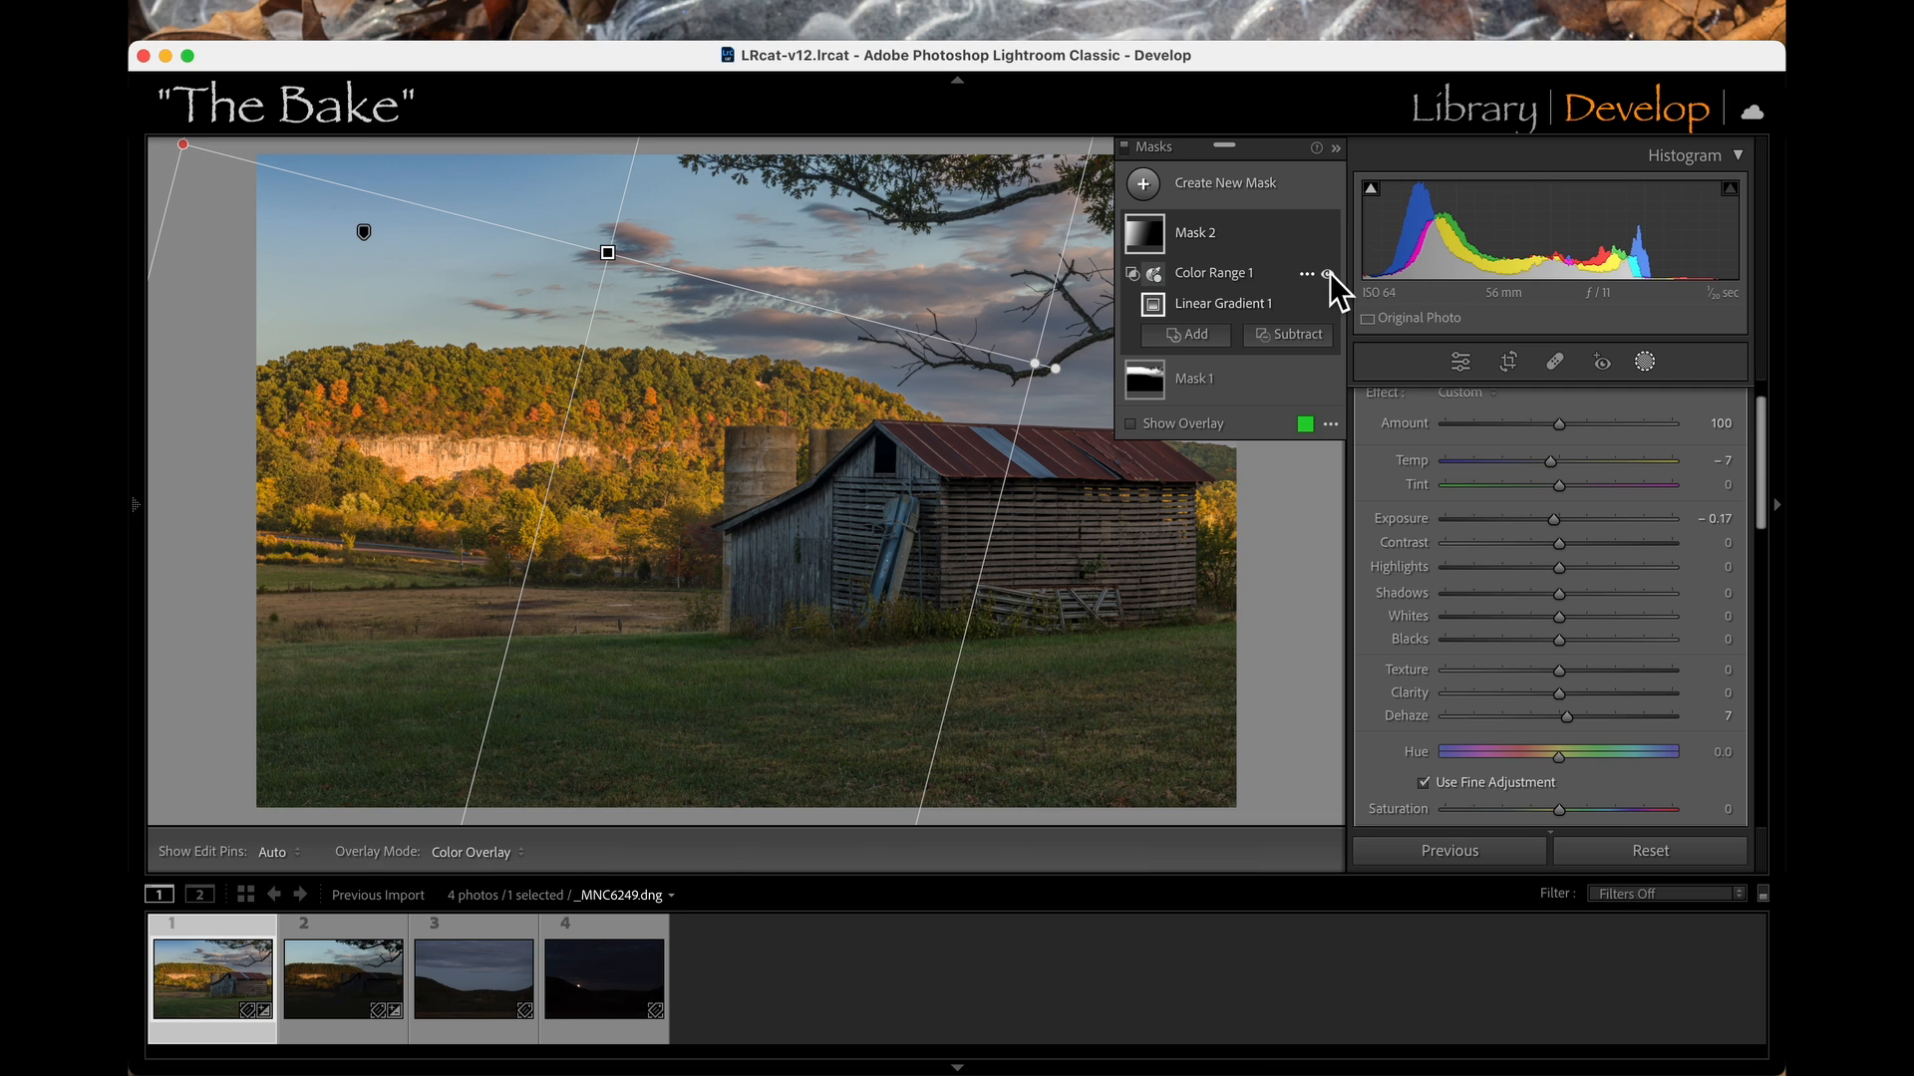
pyautogui.click(1329, 274)
pyautogui.click(1329, 273)
pyautogui.click(1329, 273)
pyautogui.click(1329, 273)
pyautogui.click(1329, 273)
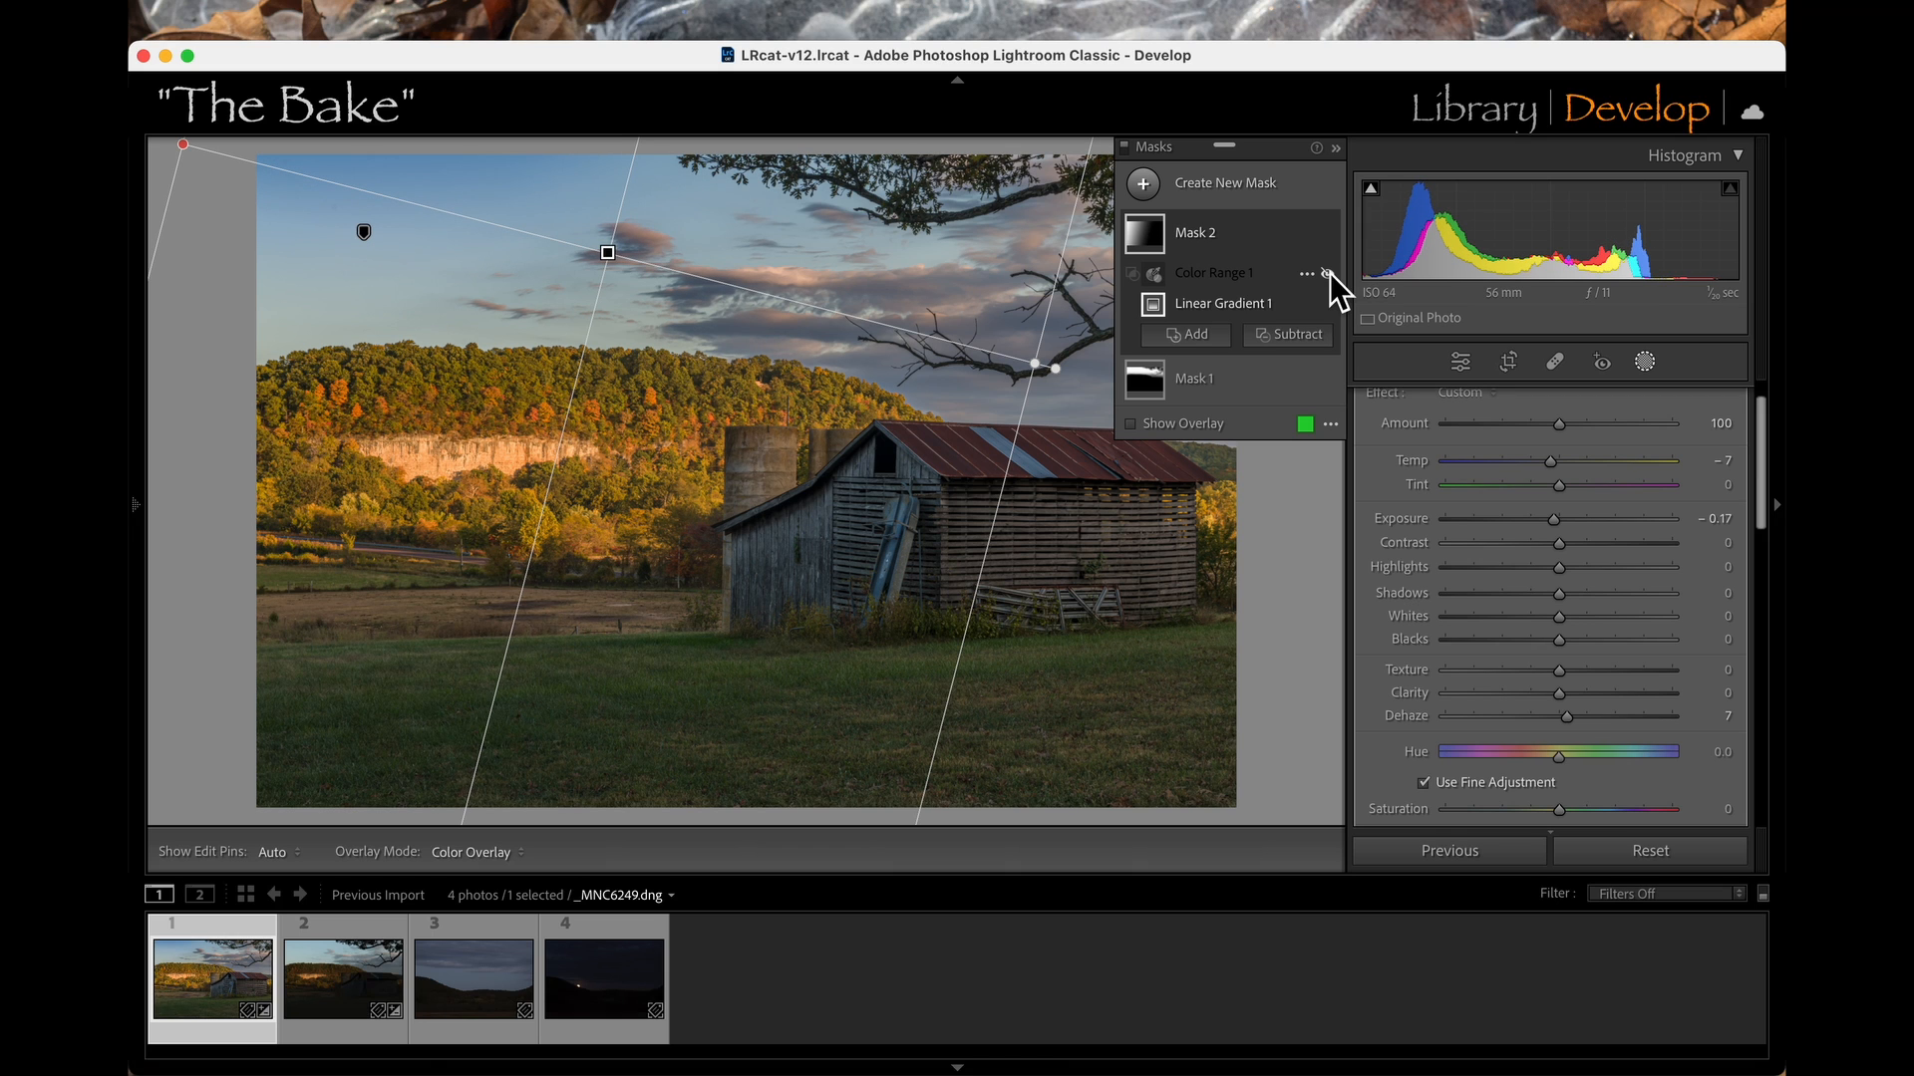
pyautogui.click(1328, 273)
pyautogui.click(1329, 273)
pyautogui.click(1330, 275)
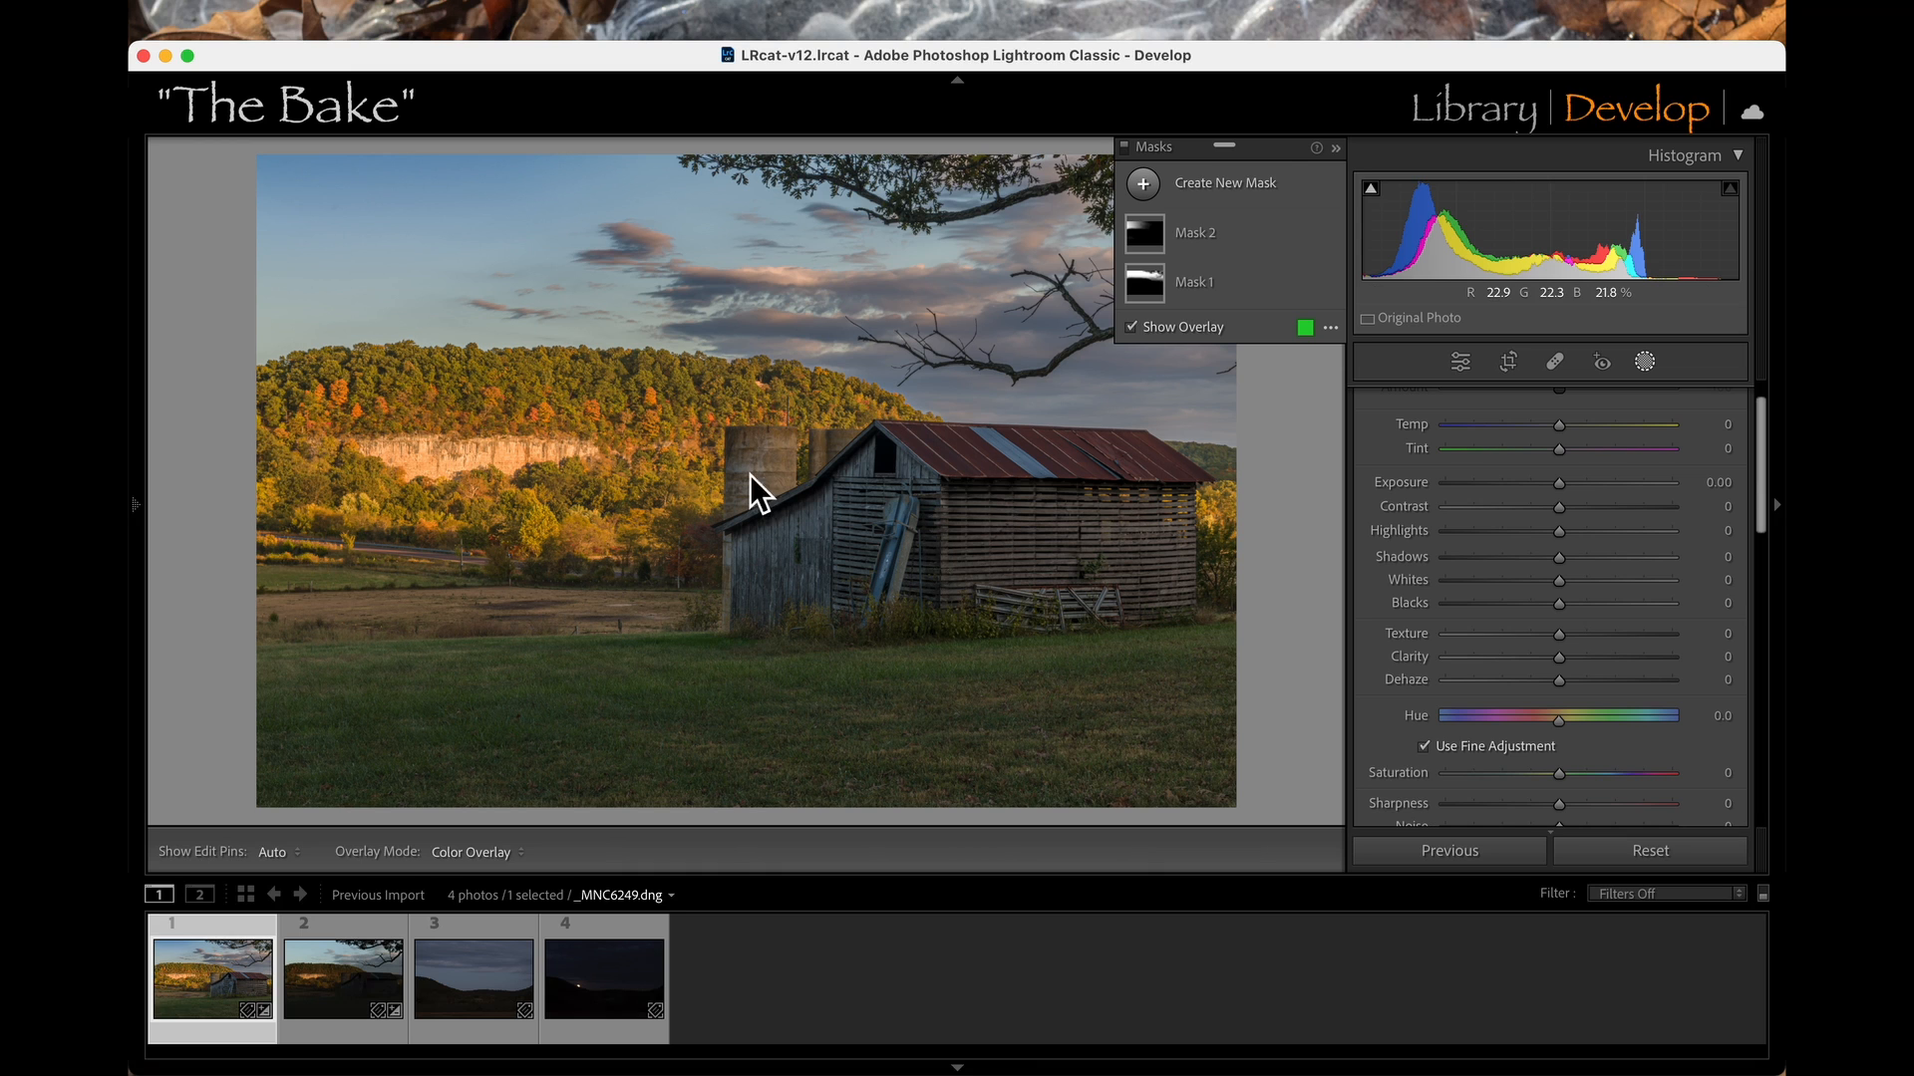
# Create a new mask that selects the photo's subject, the barn.
pyautogui.click(1237, 183)
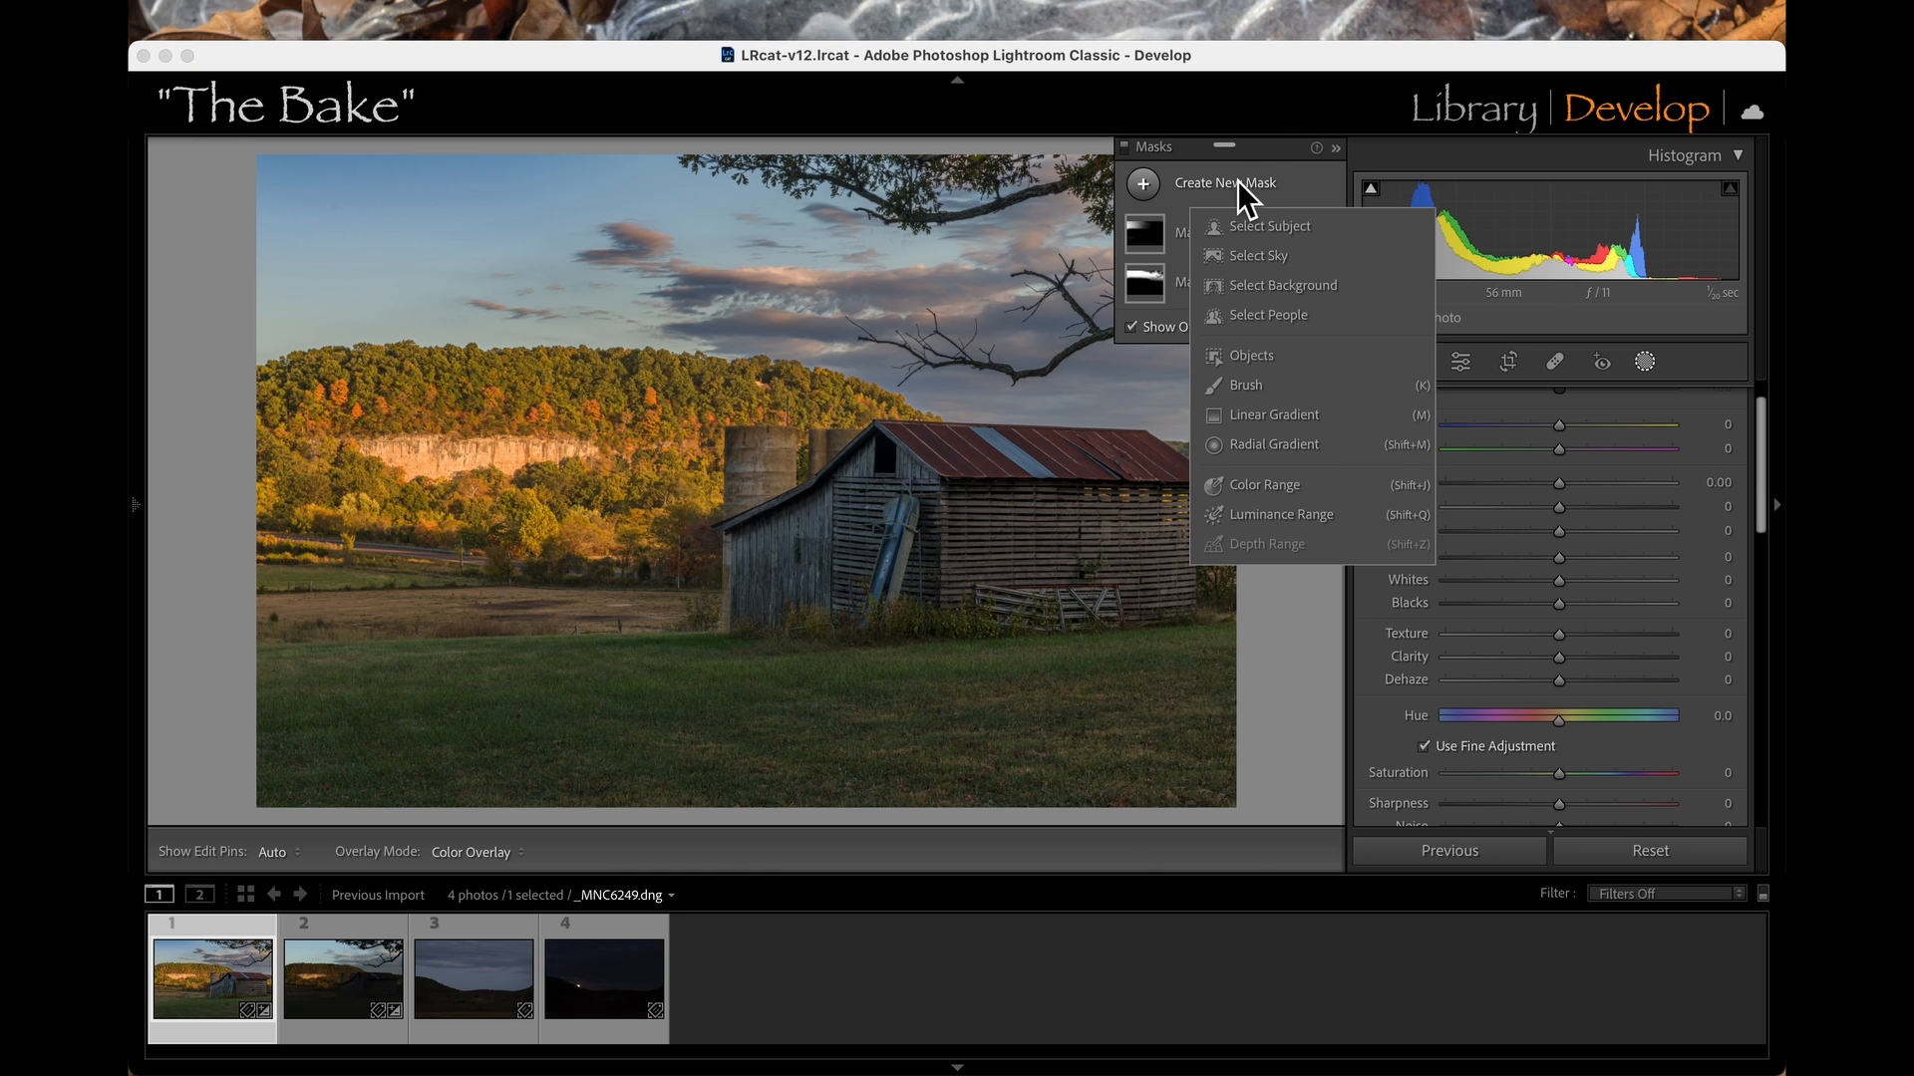
pyautogui.click(1262, 237)
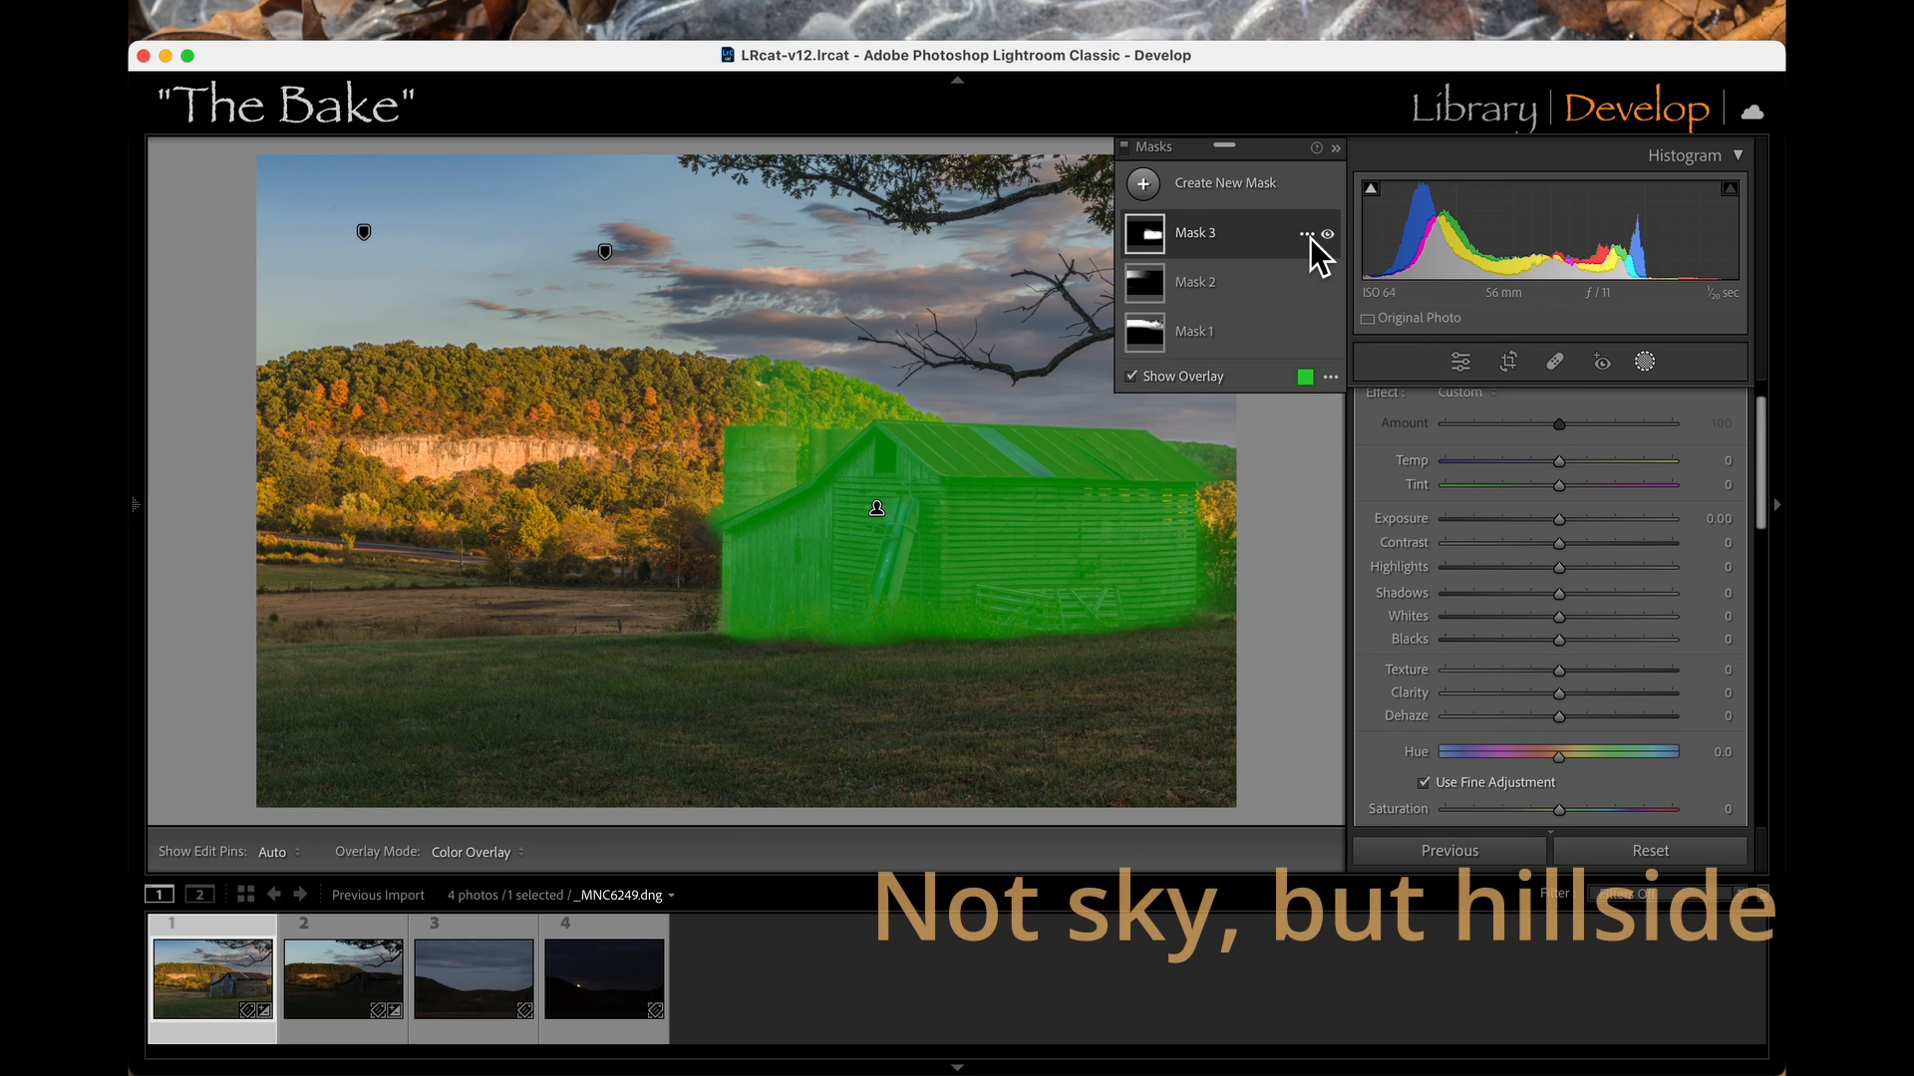
pyautogui.rightClick(1307, 235)
pyautogui.click(1260, 262)
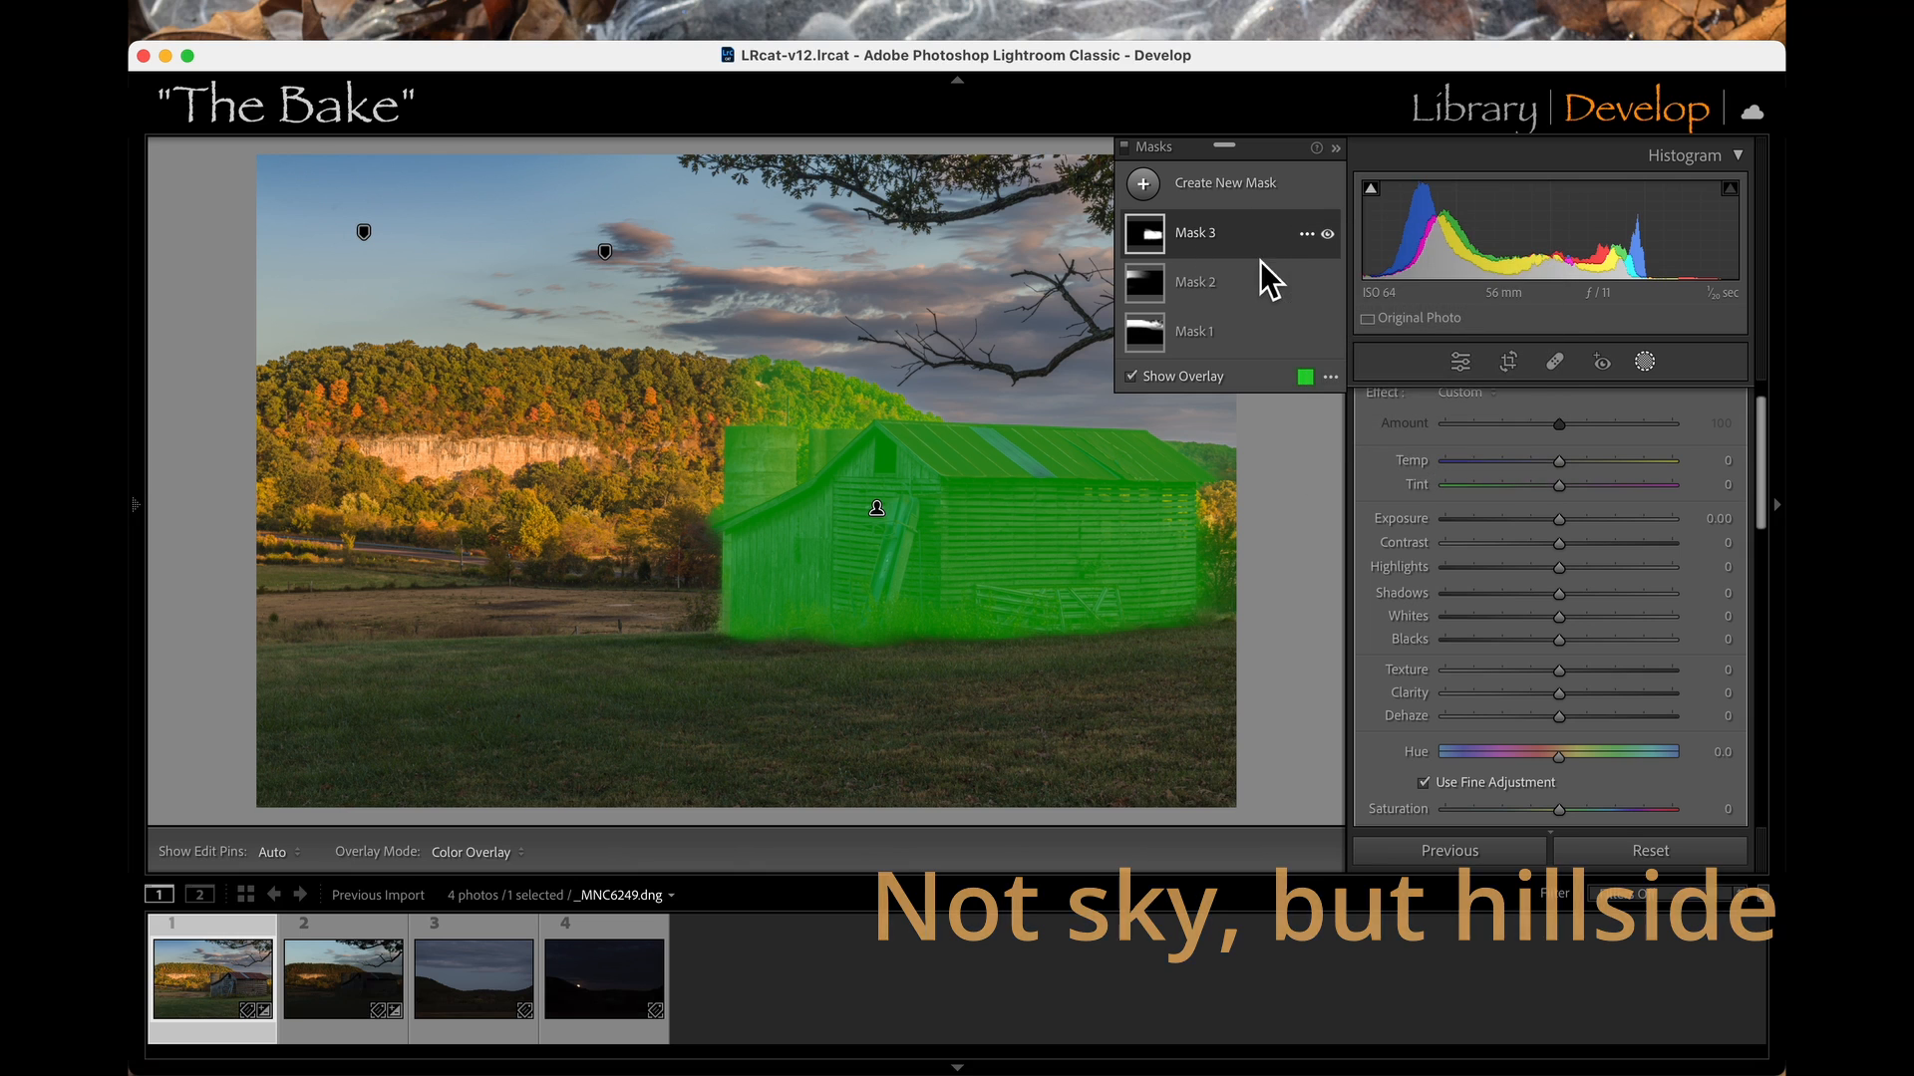
pyautogui.click(1308, 237)
pyautogui.press('Escape')
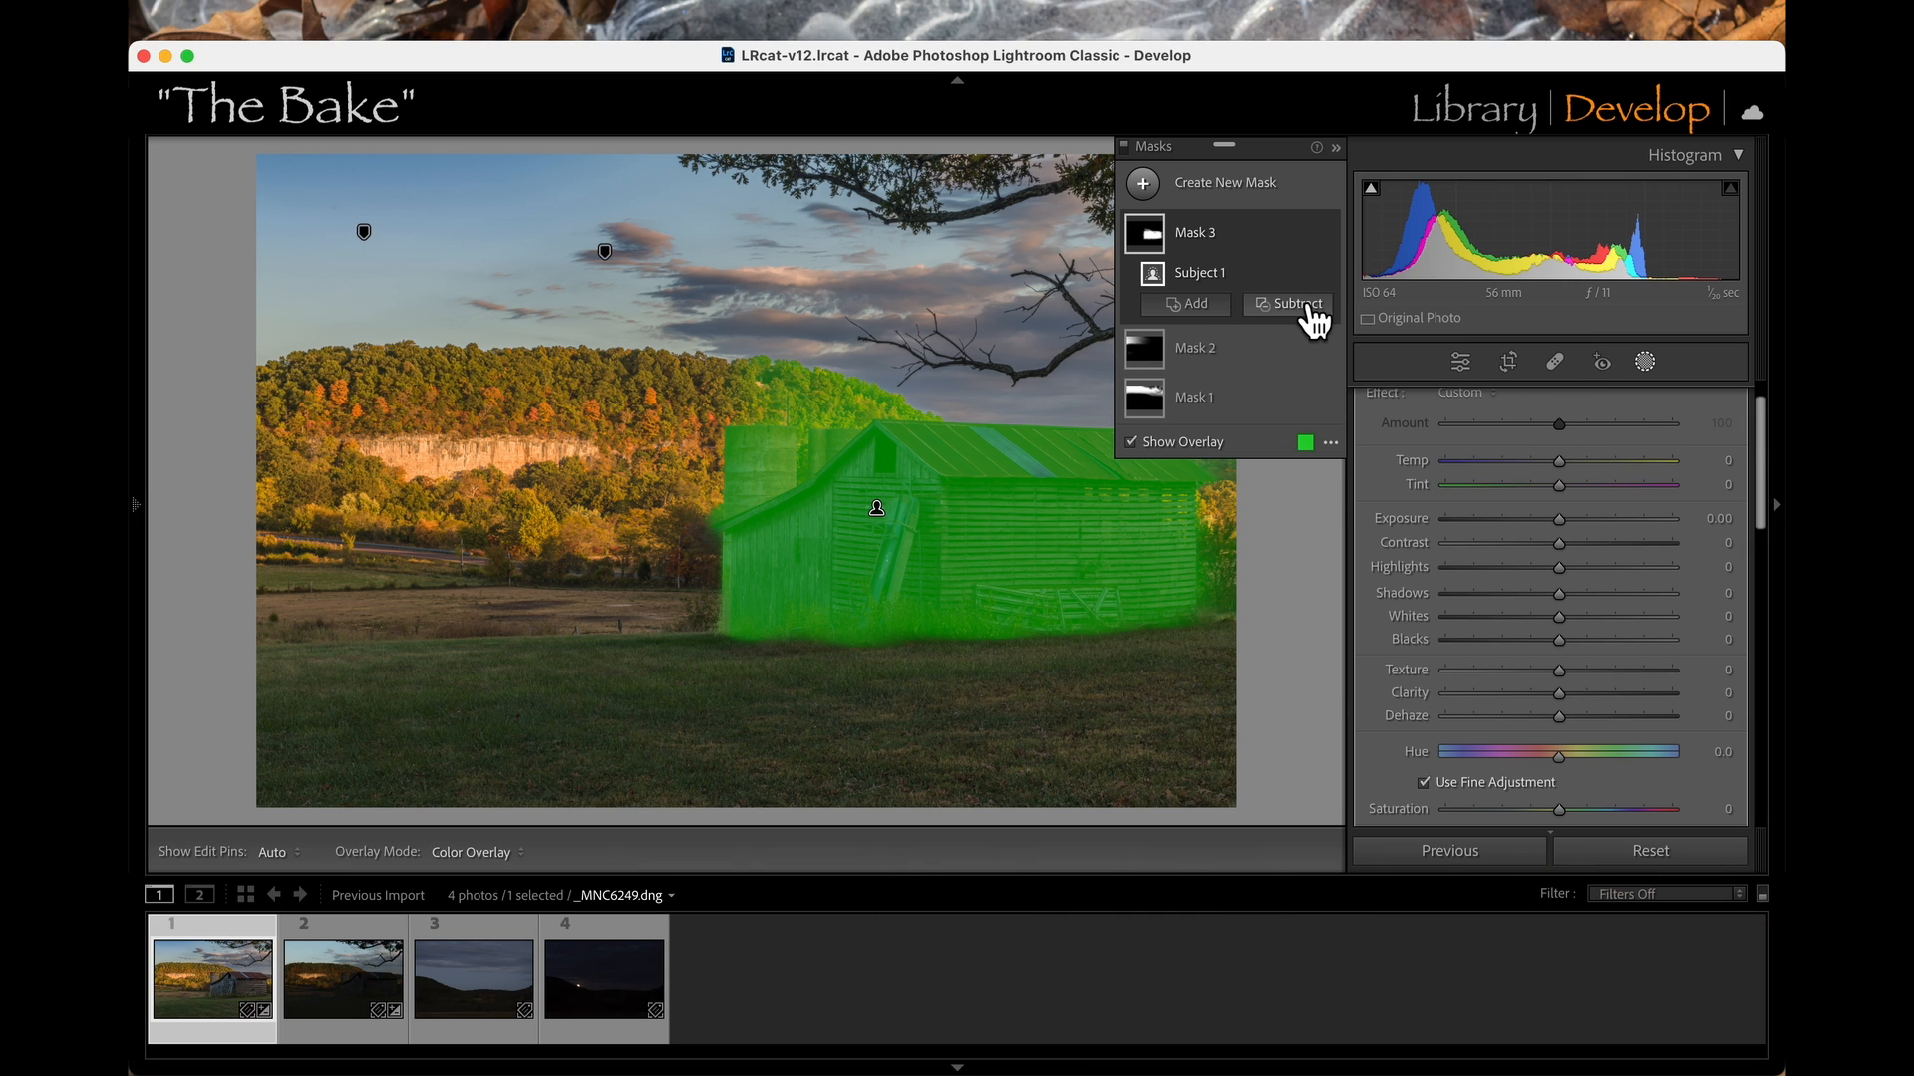
# Subtract the hillside above and beside the barn from the subject mask with a size 6.0 brush, turning Auto Mask off.
pyautogui.click(1296, 303)
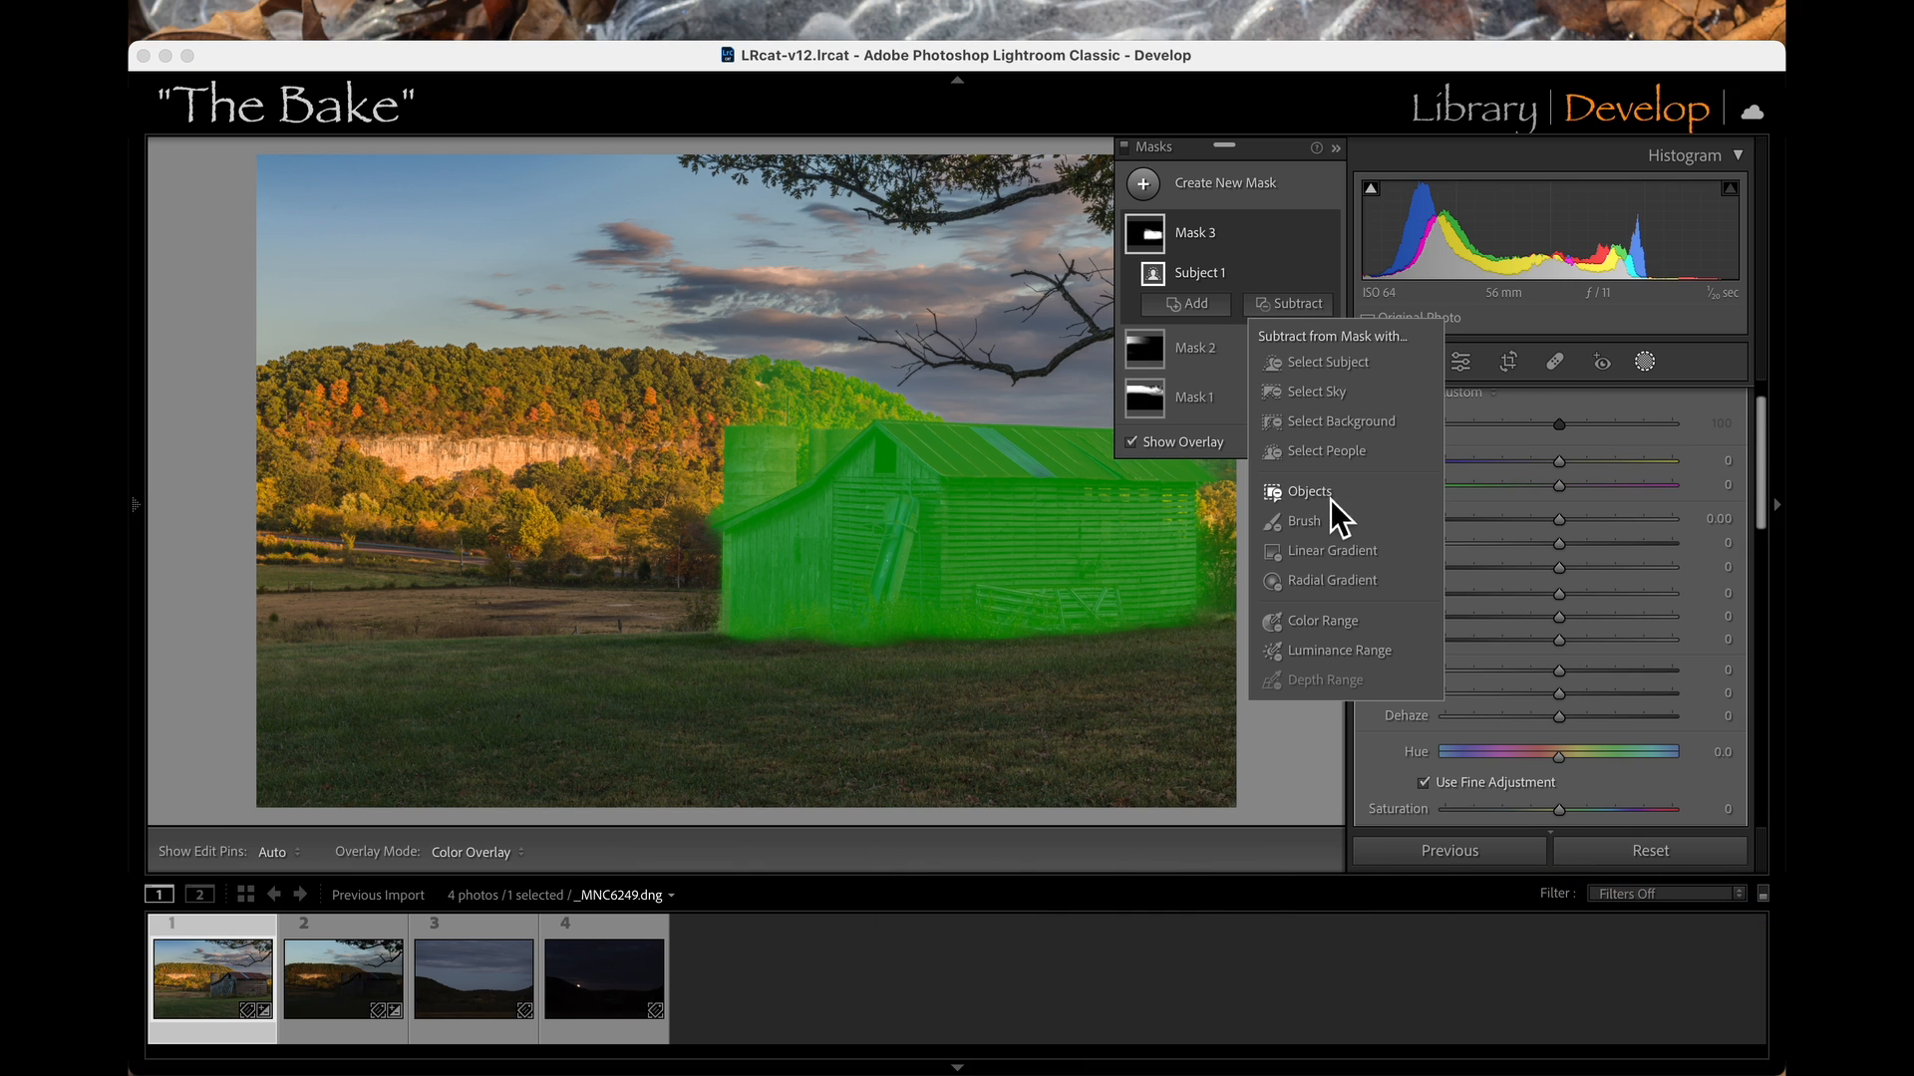
pyautogui.click(1317, 522)
pyautogui.moveTo(777, 396)
pyautogui.mouseDown()
pyautogui.moveTo(858, 403)
pyautogui.moveTo(768, 397)
pyautogui.moveTo(744, 371)
pyautogui.moveTo(914, 410)
pyautogui.moveTo(833, 373)
pyautogui.mouseUp()
pyautogui.press('h')
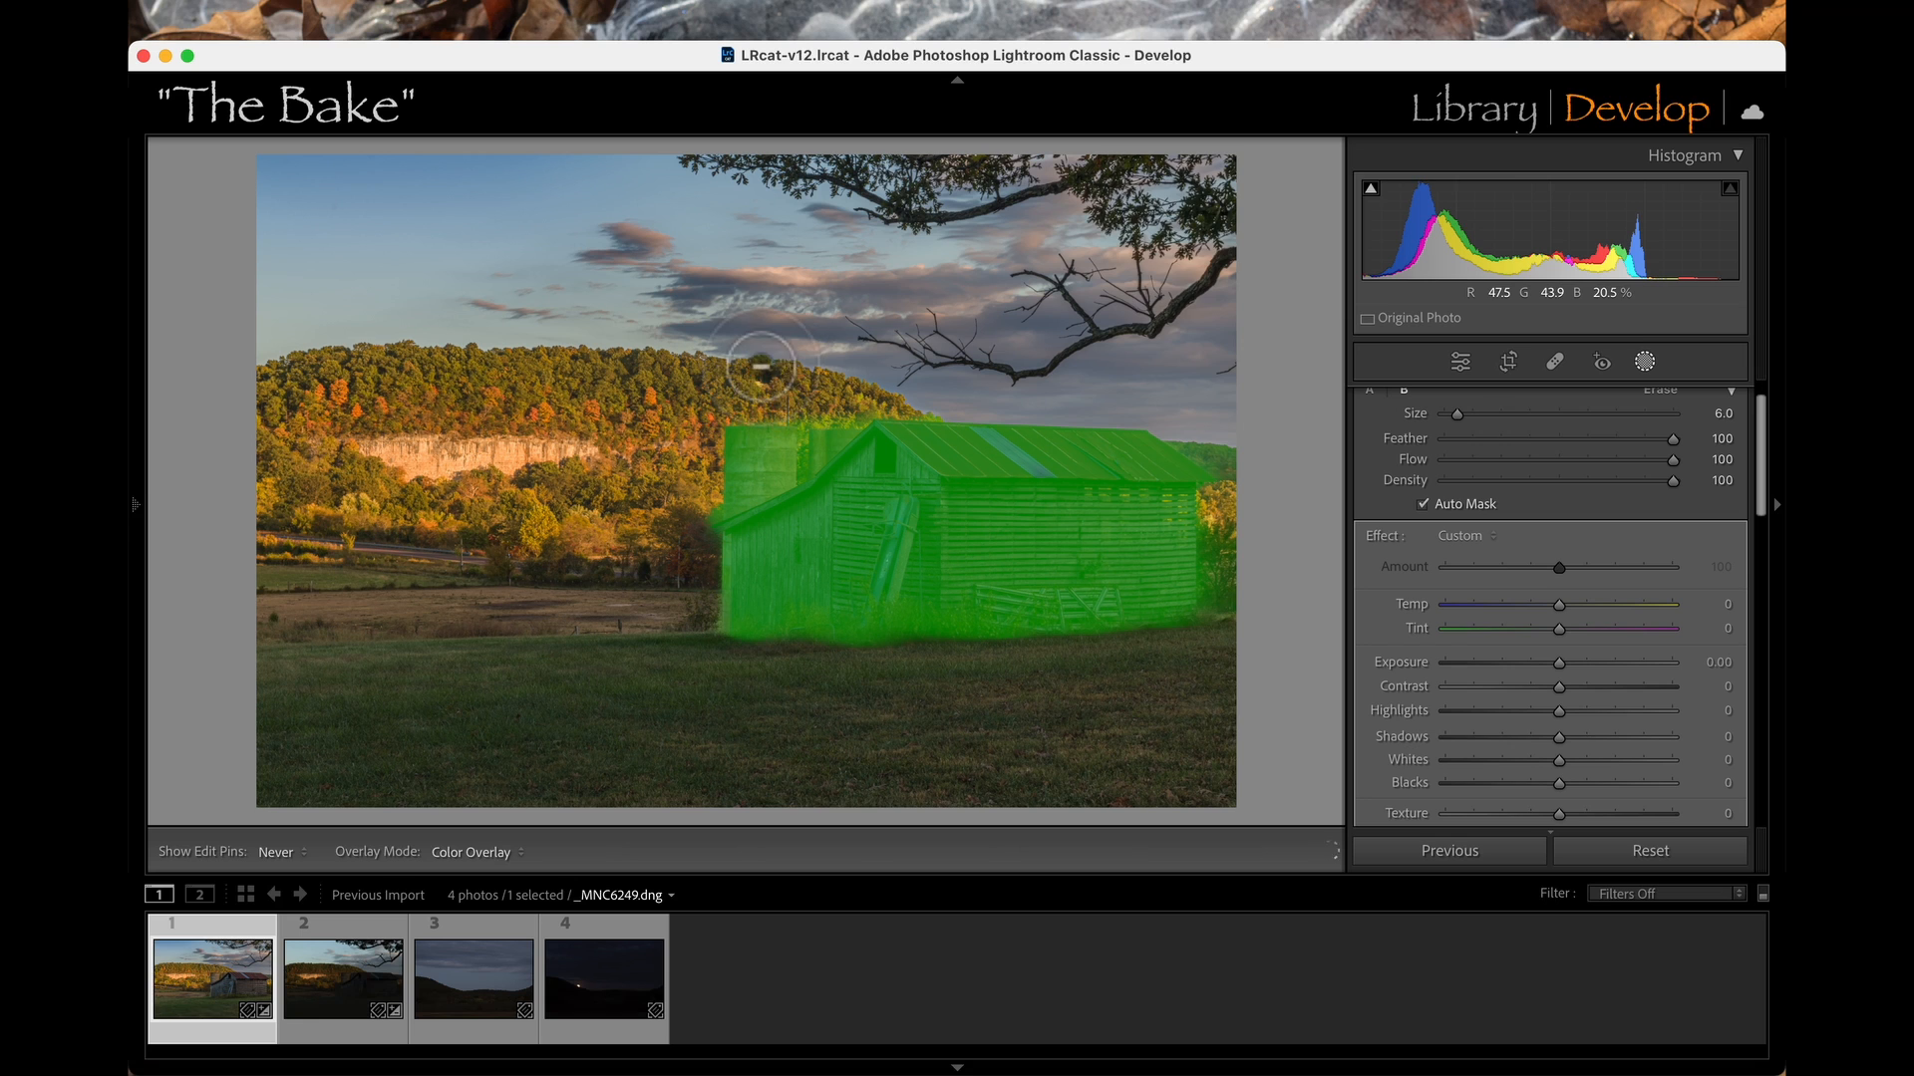
pyautogui.press('h')
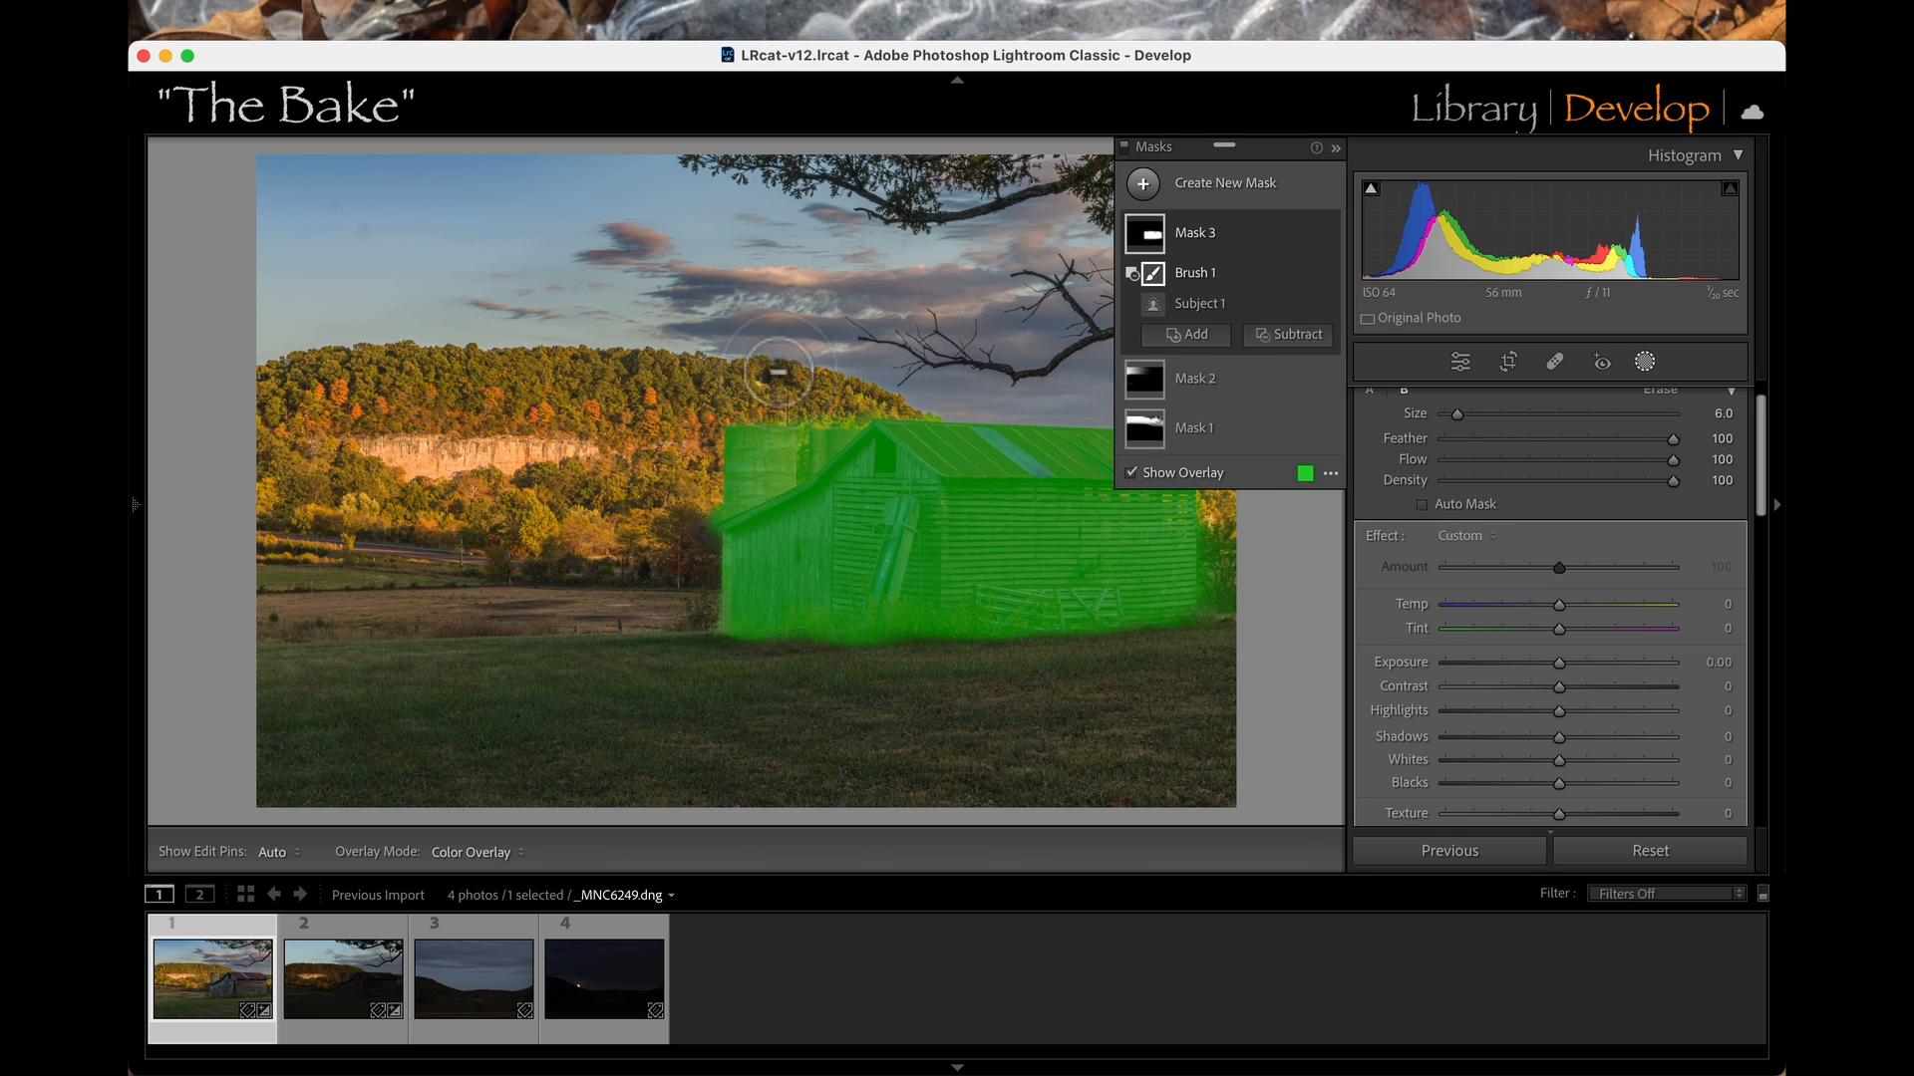
pyautogui.press('h')
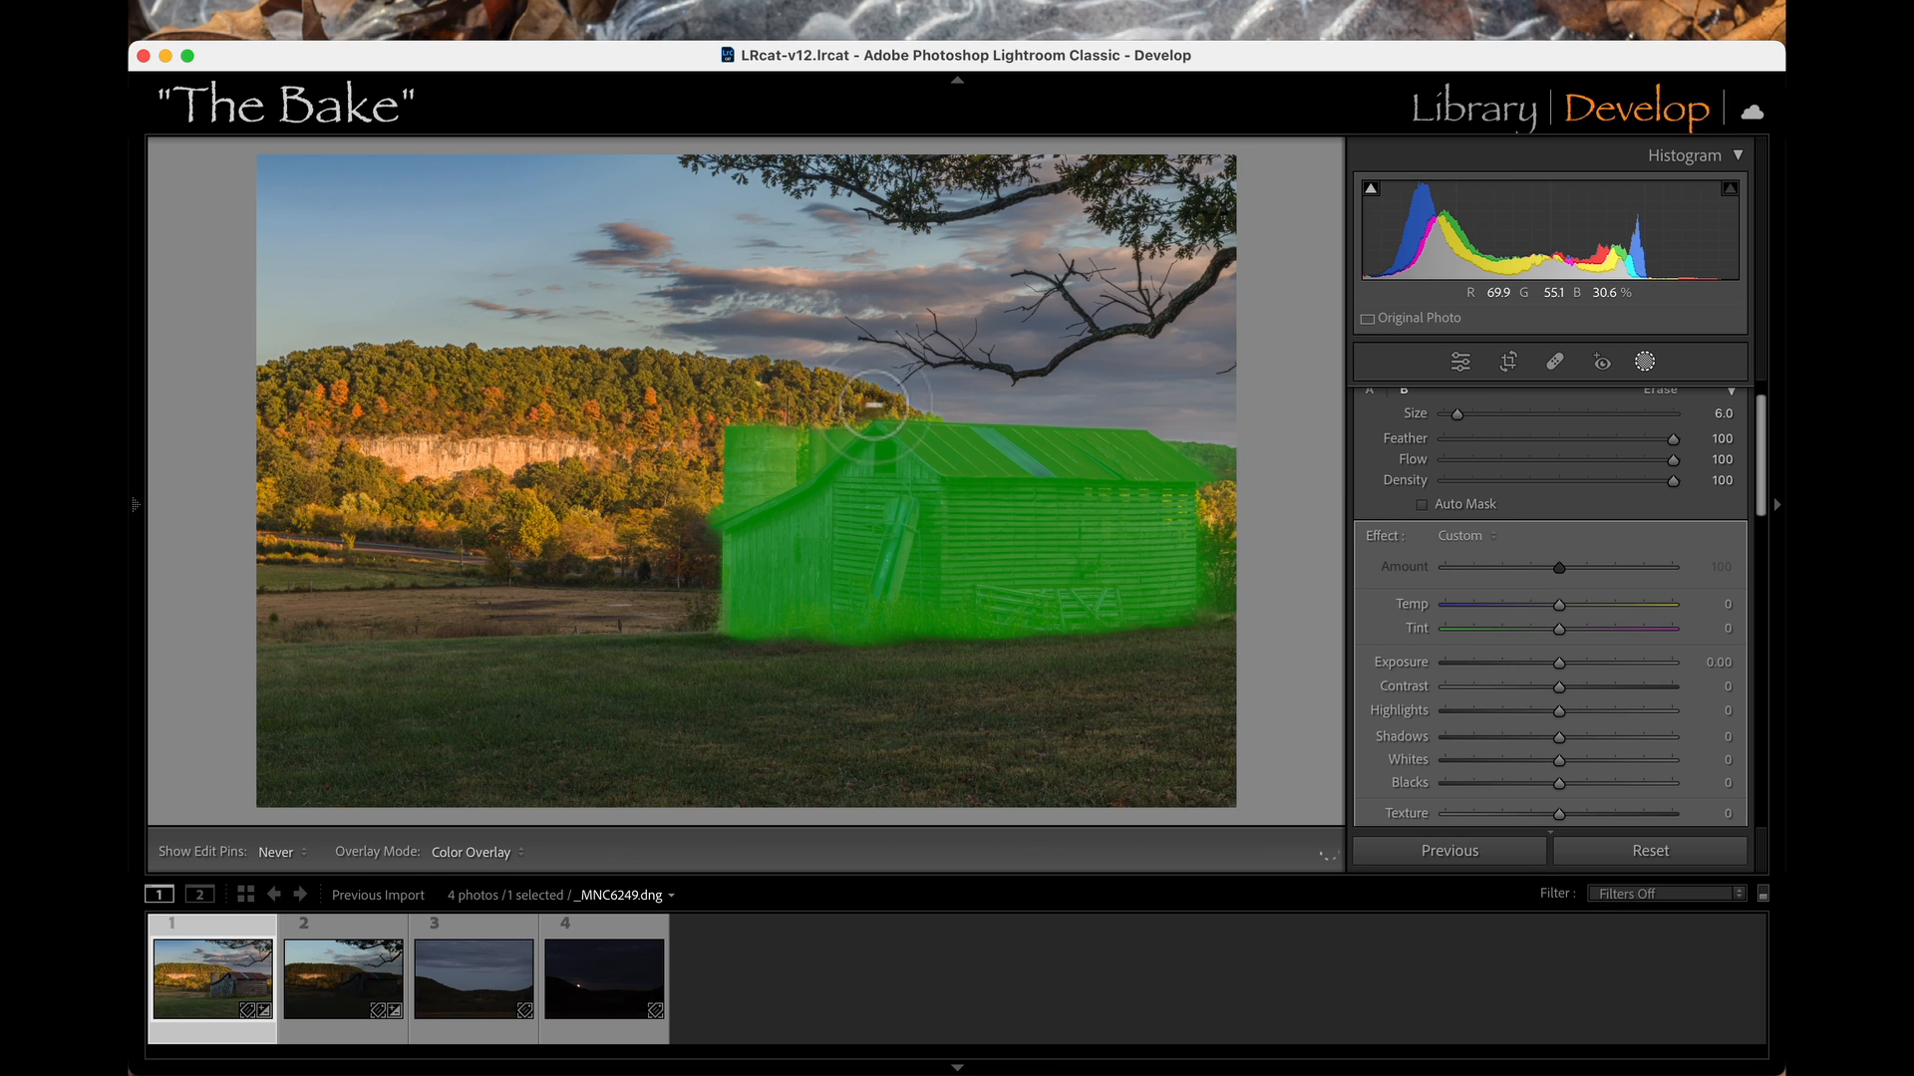
pyautogui.press('h')
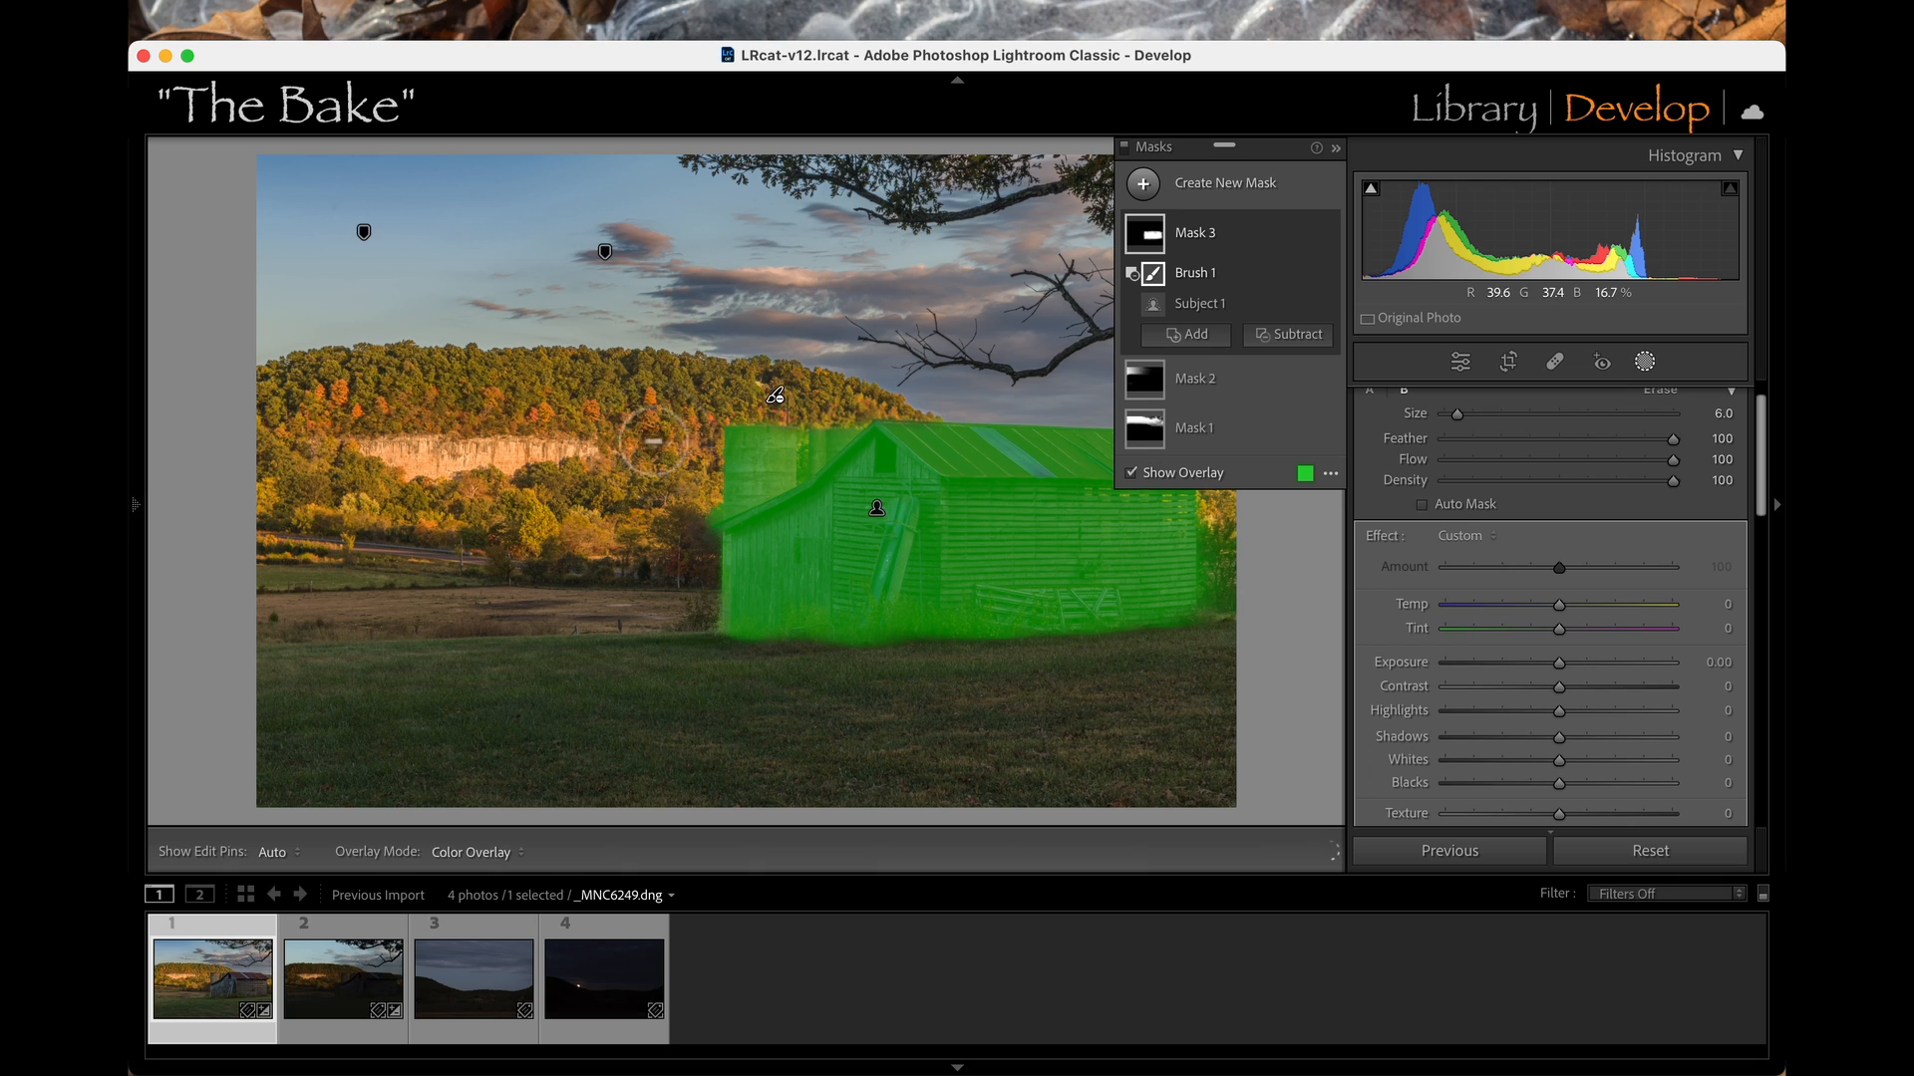
pyautogui.press('h')
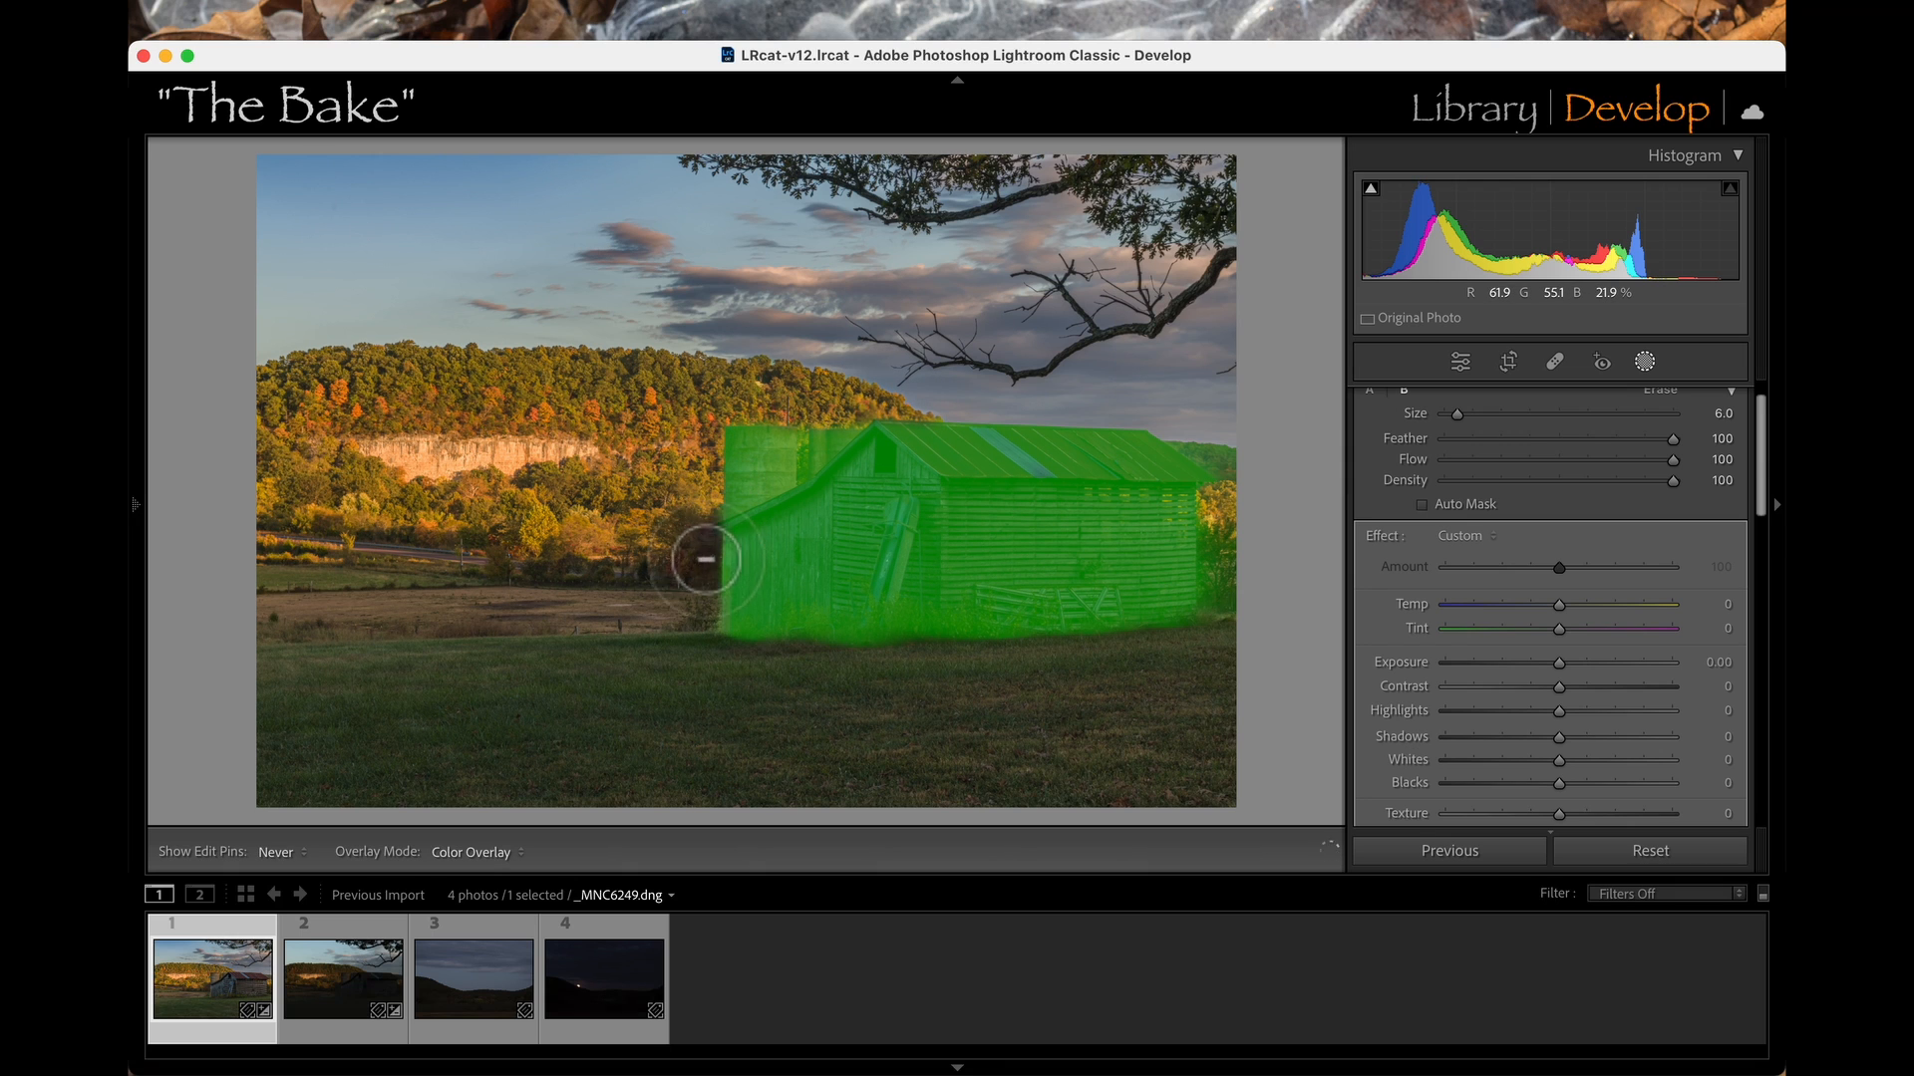
pyautogui.press('h')
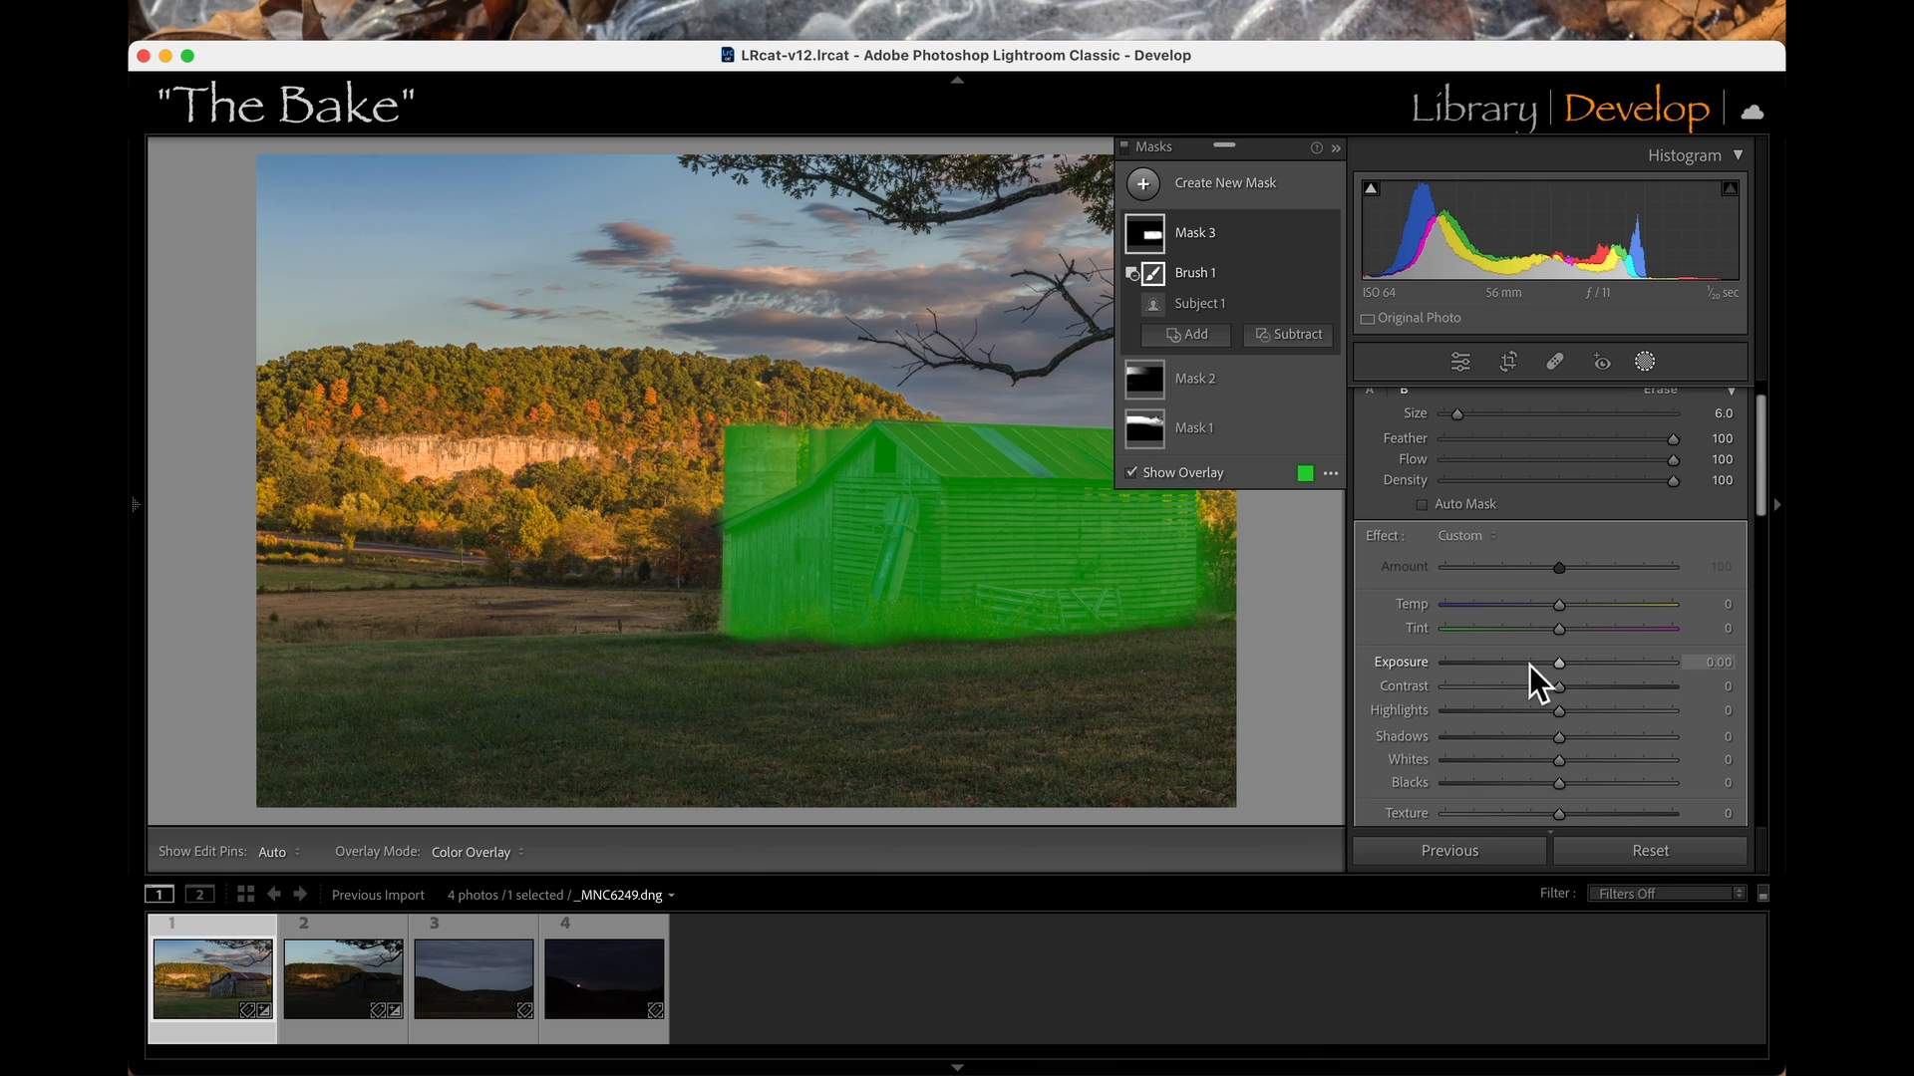
# Set the barn mask's temp to 2, tint to −2, exposure to 0.47 and shadows to 25.
pyautogui.moveTo(1564, 670); pyautogui.dragTo(1565, 613)
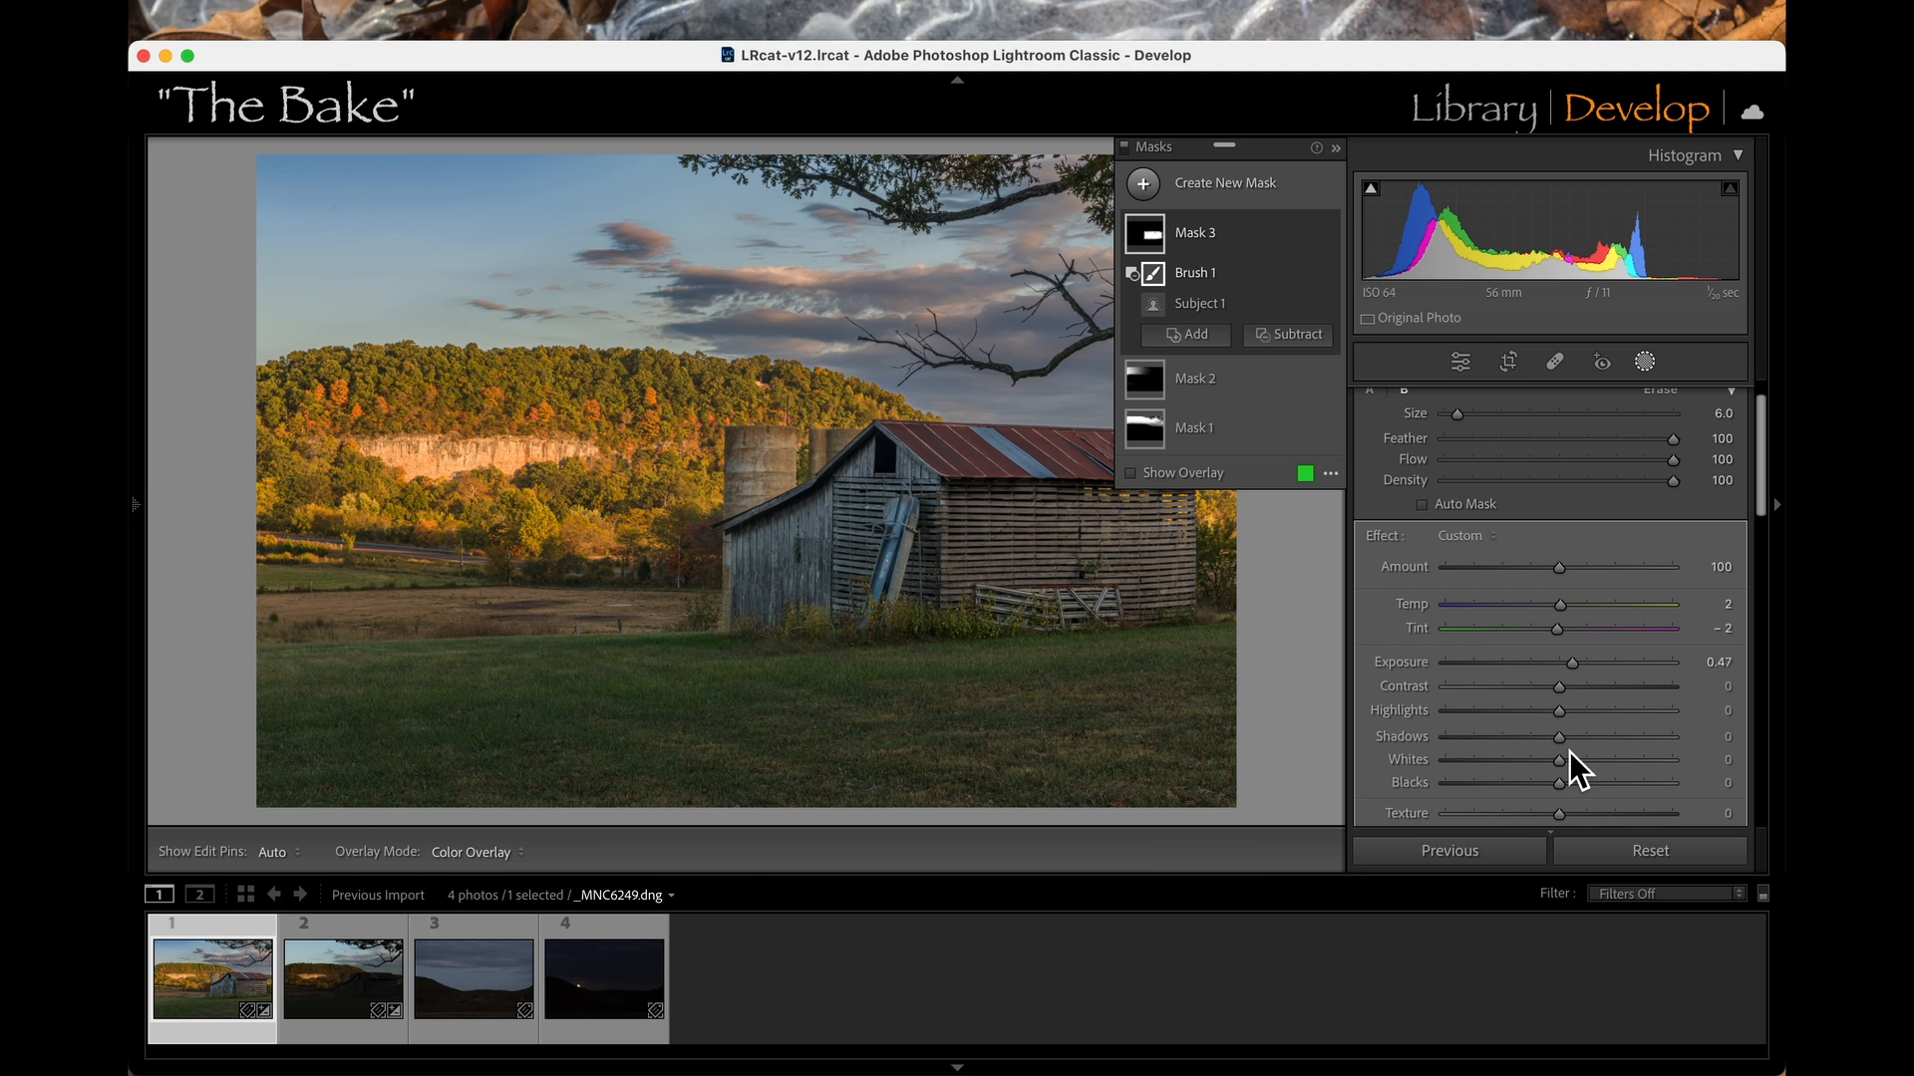
pyautogui.moveTo(1568, 745)
pyautogui.mouseDown()
pyautogui.moveTo(1622, 745)
pyautogui.moveTo(1589, 739)
pyautogui.mouseUp()
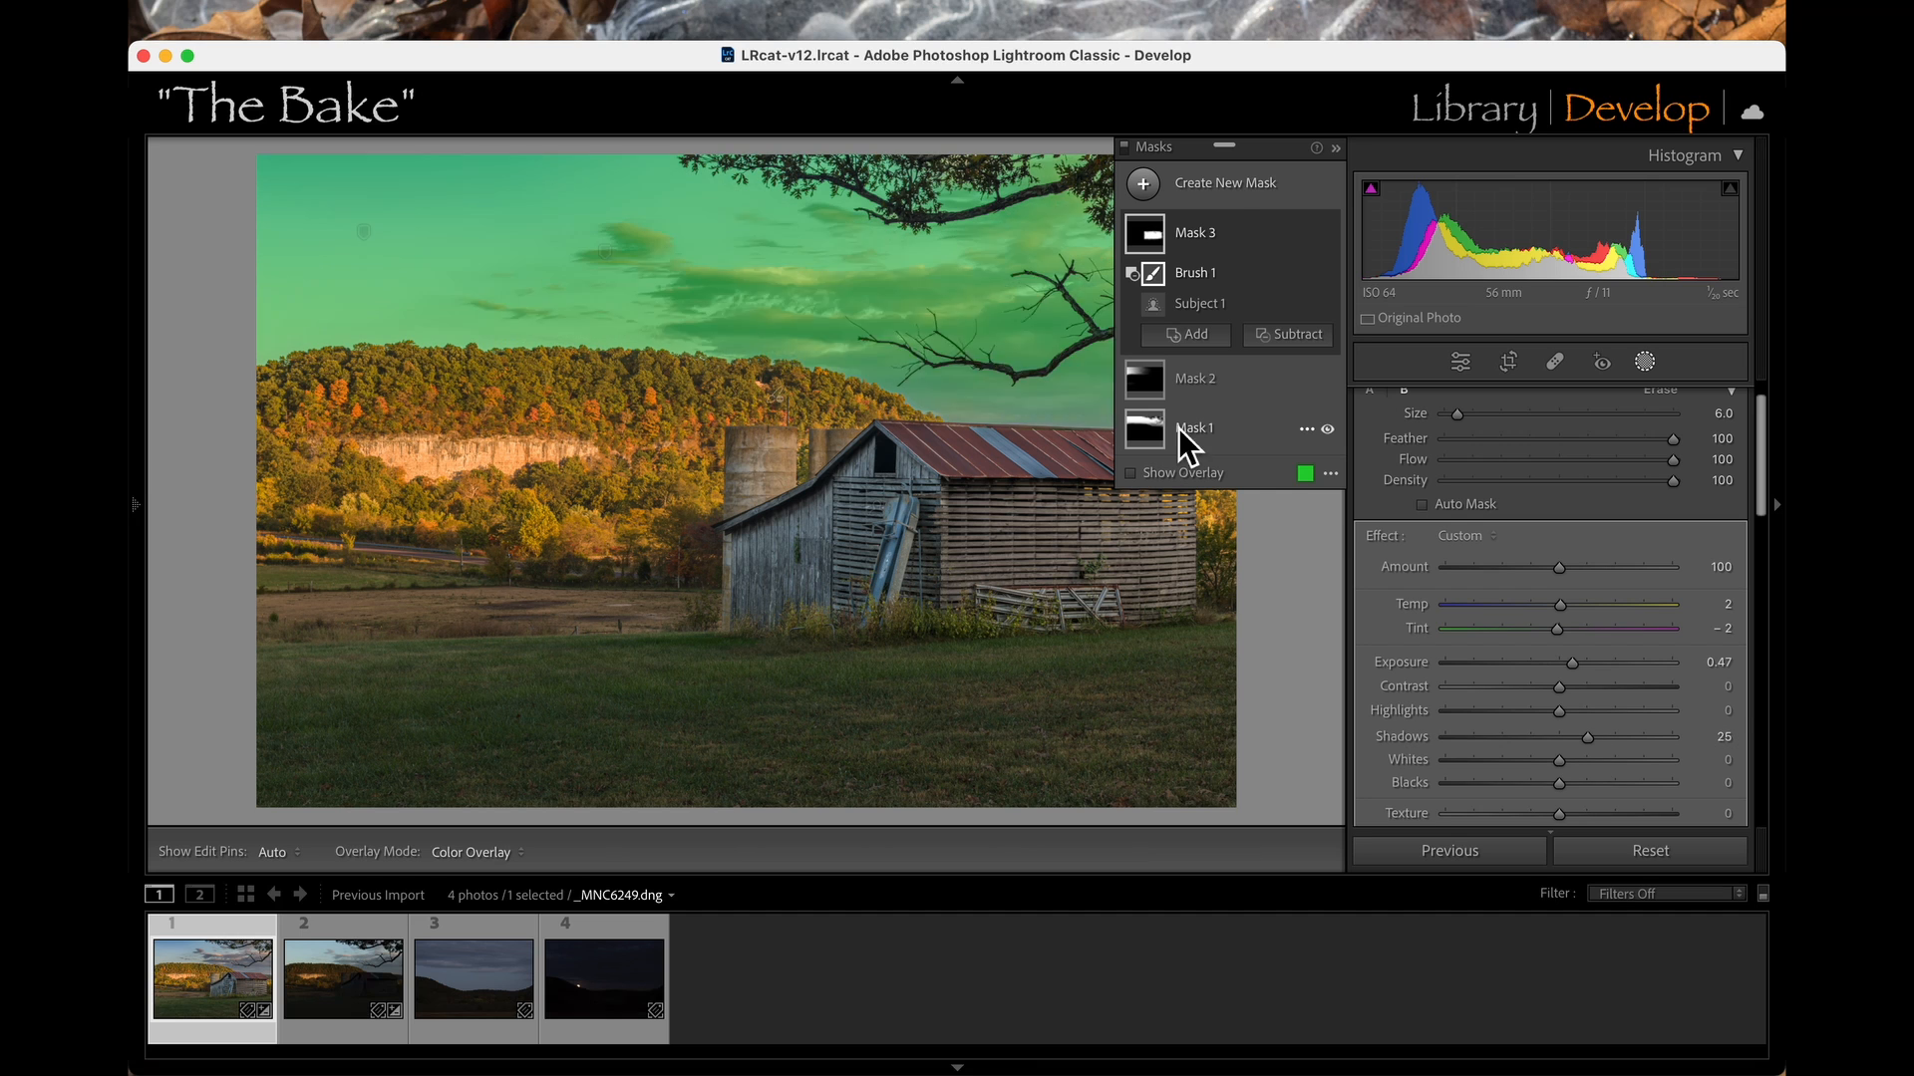
# Add a linear gradient mask rising from the photo's lower edge over the grass and set its exposure to −0.24.
pyautogui.click(1223, 185)
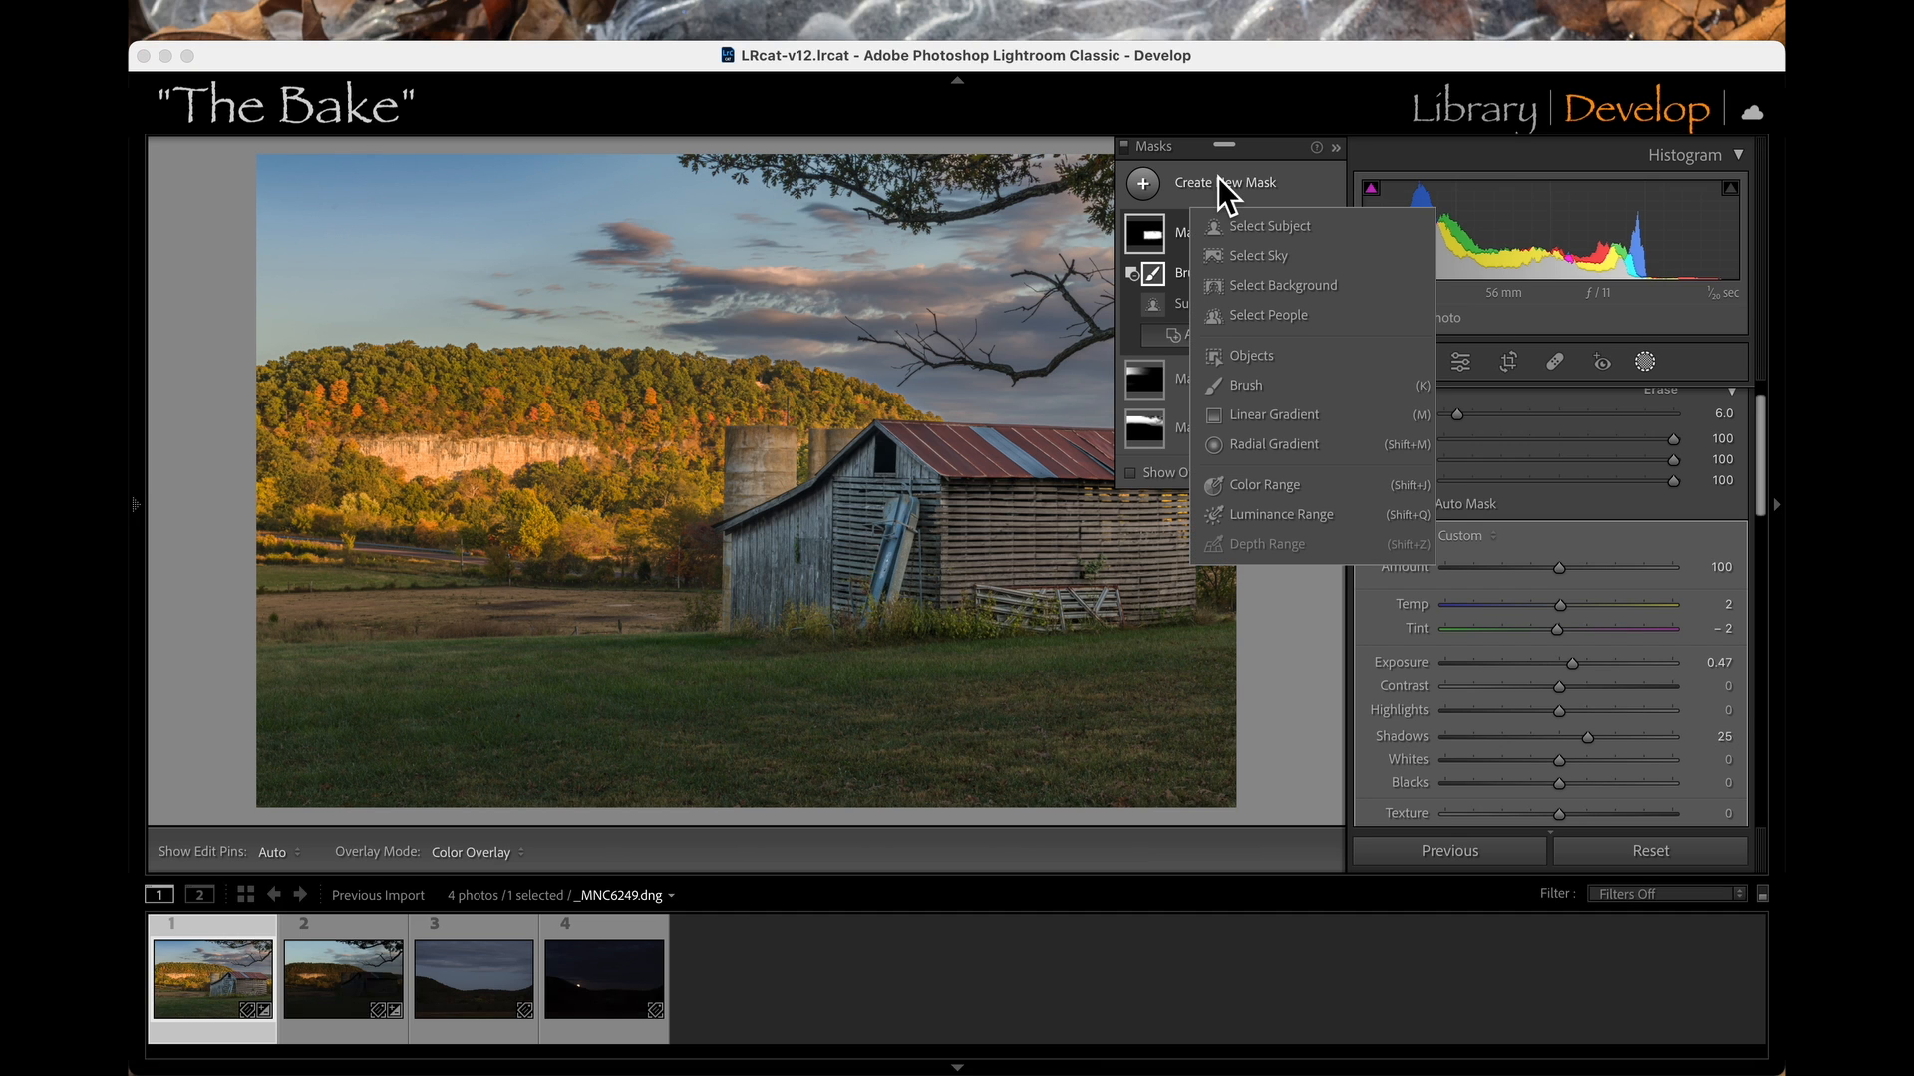
pyautogui.click(1272, 417)
pyautogui.moveTo(803, 784); pyautogui.dragTo(797, 610)
pyautogui.moveTo(1560, 518); pyautogui.dragTo(1551, 516)
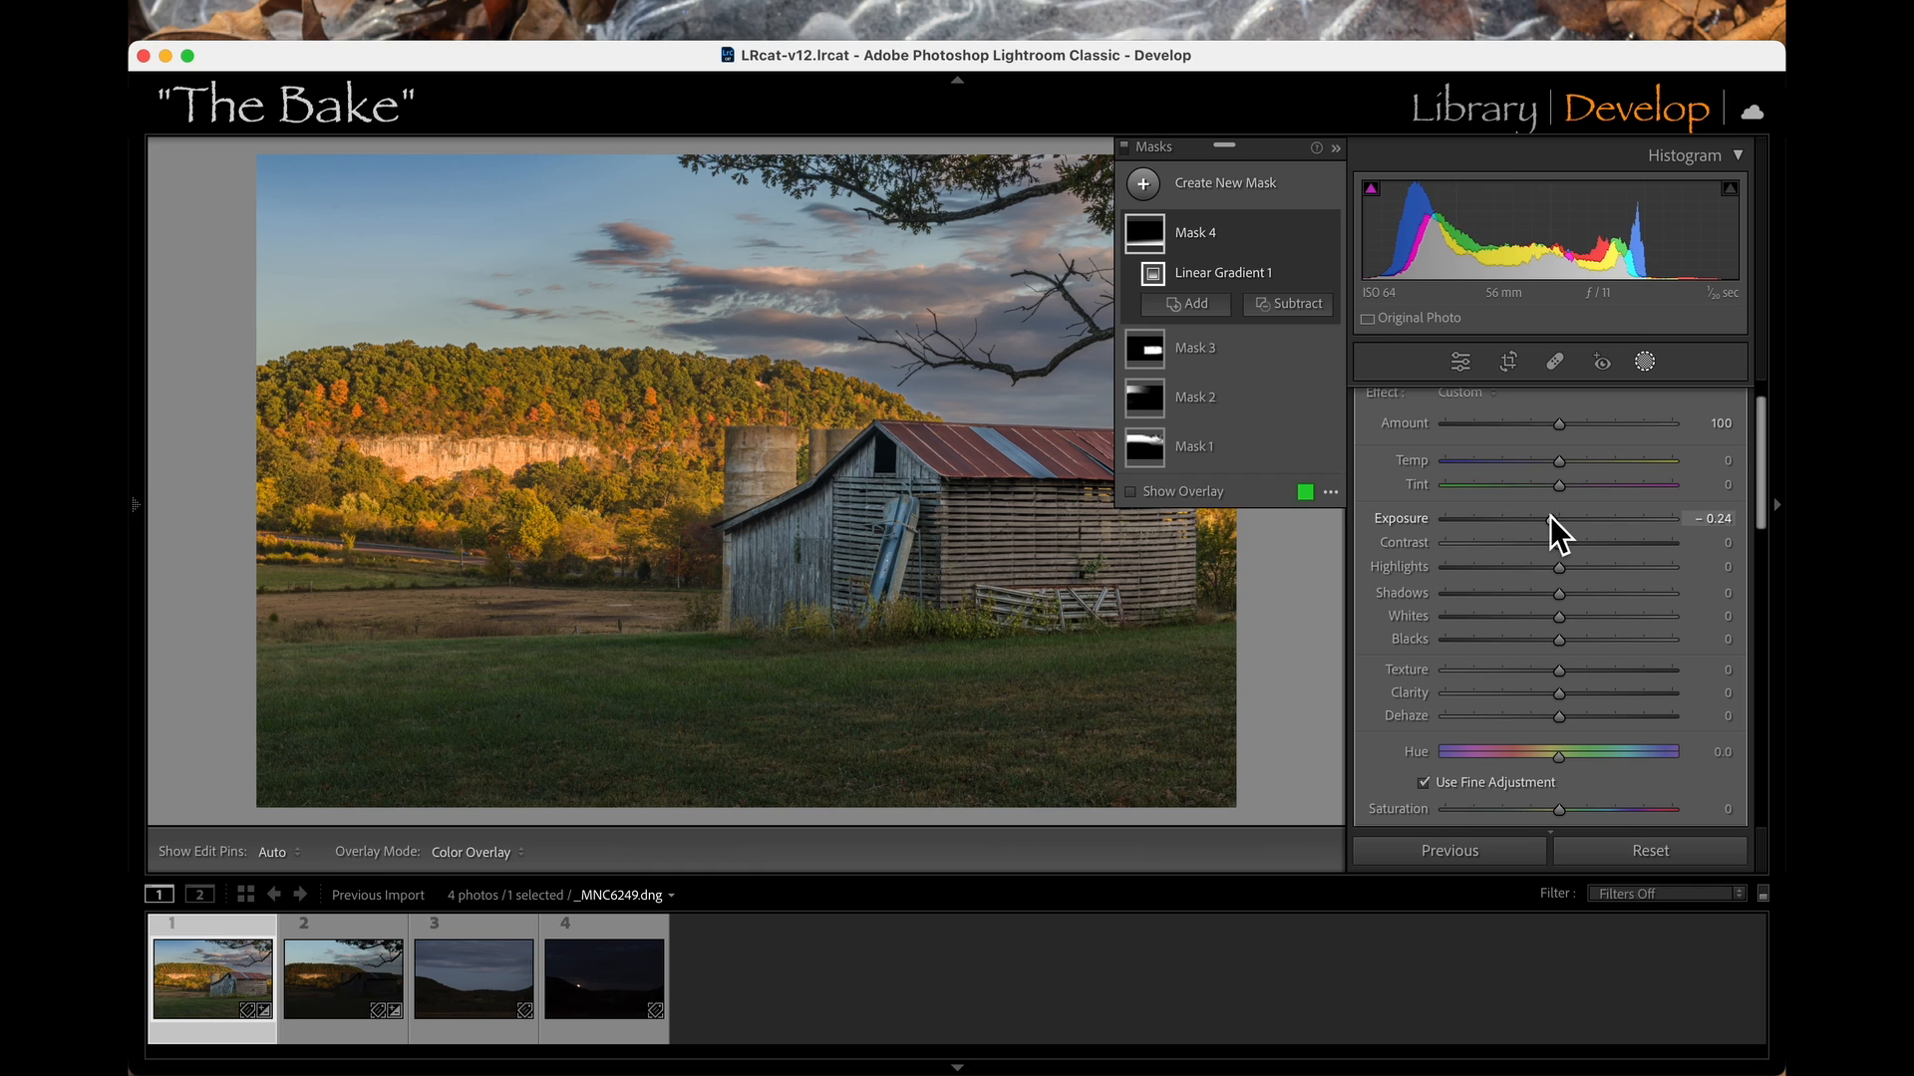
# Add a wide radial gradient mask centred on the barn's left end, covering hillside and barn, and set its exposure to 0.35.
pyautogui.click(1228, 179)
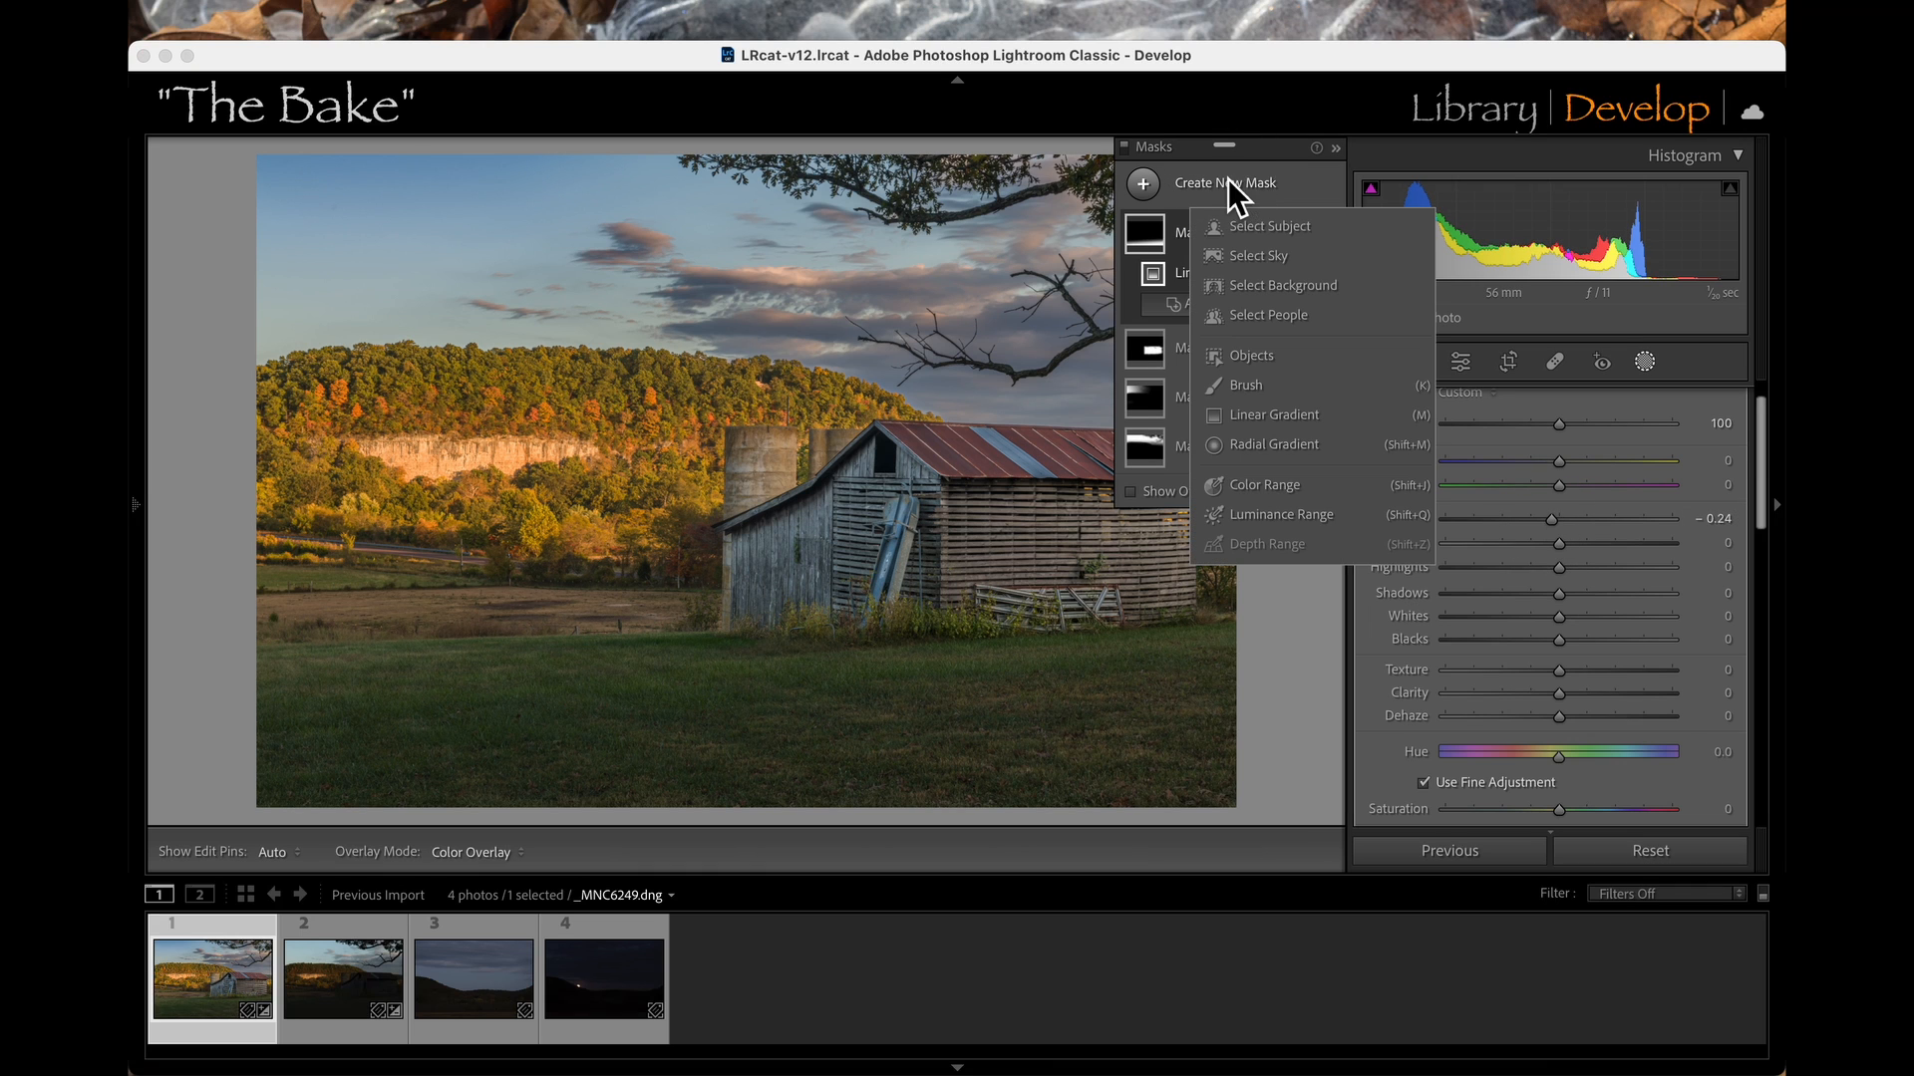
pyautogui.click(1277, 446)
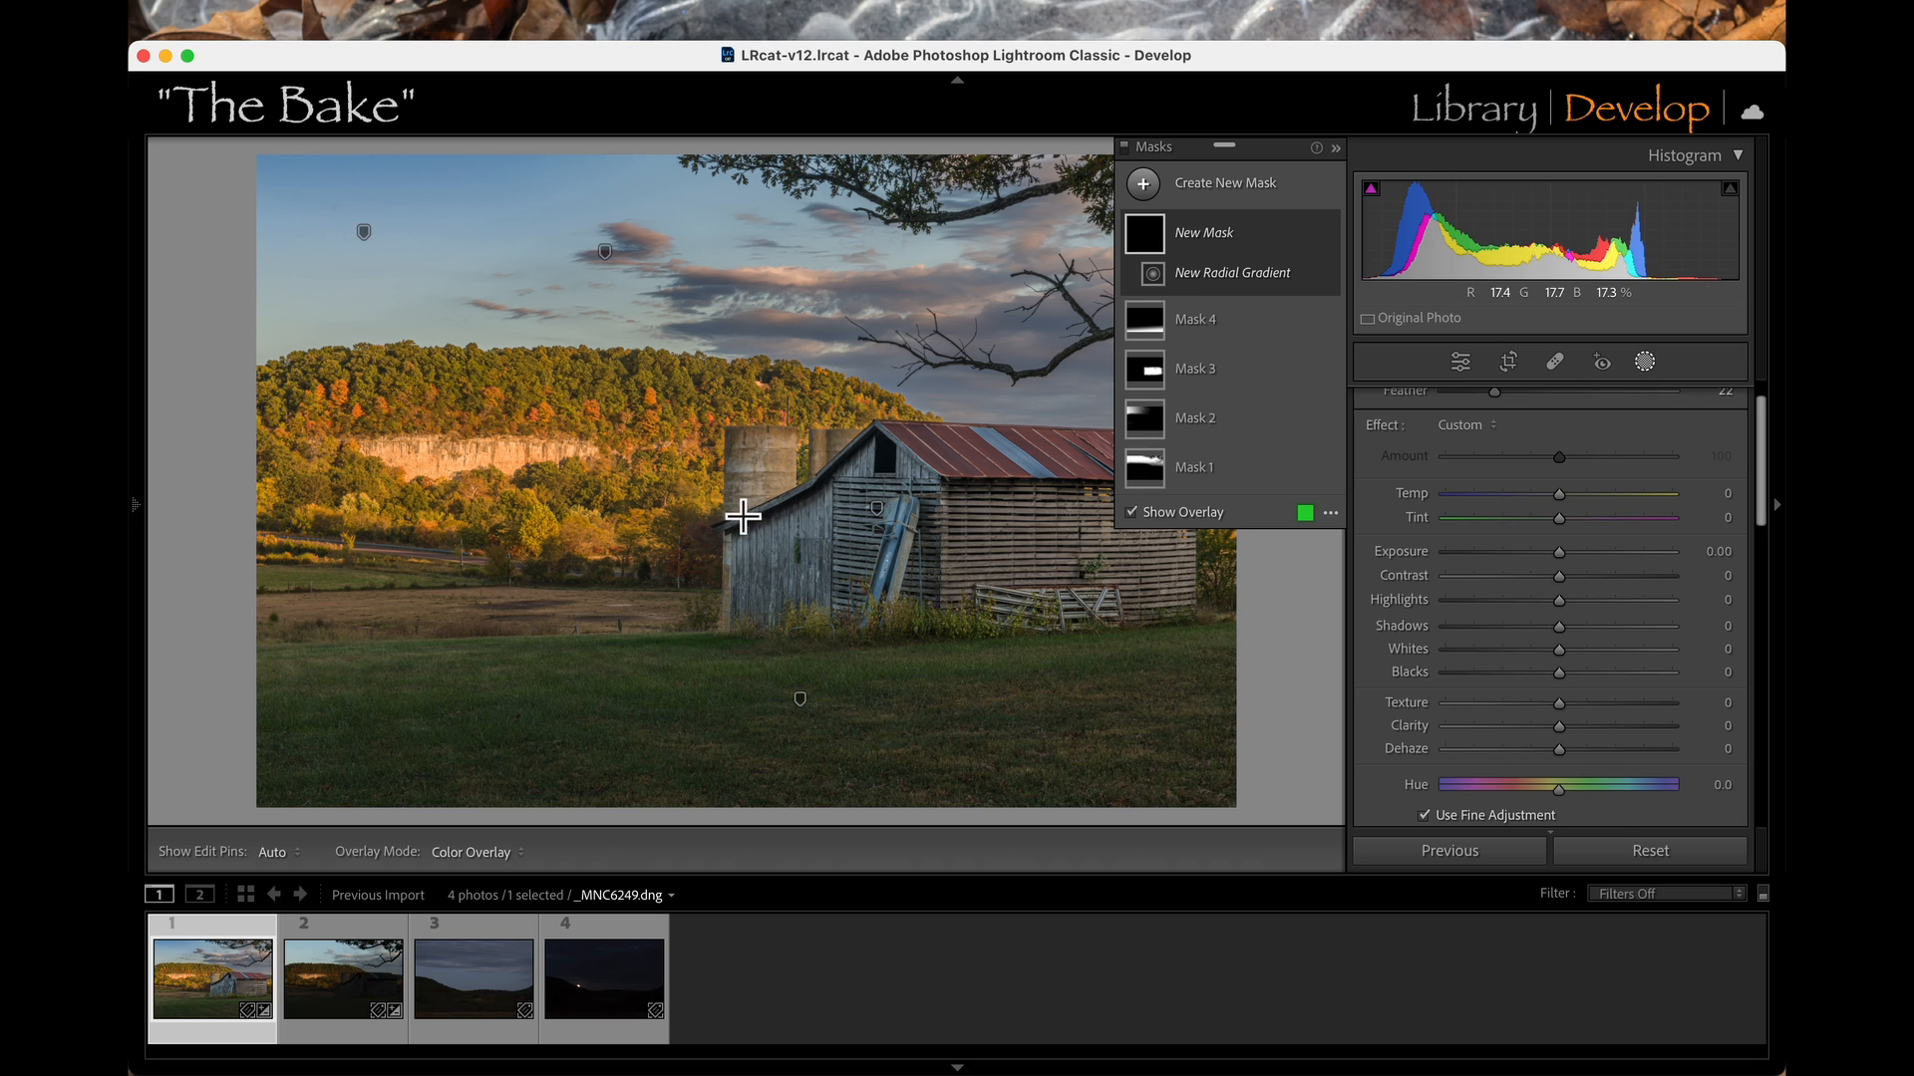
pyautogui.moveTo(713, 503); pyautogui.dragTo(1245, 702)
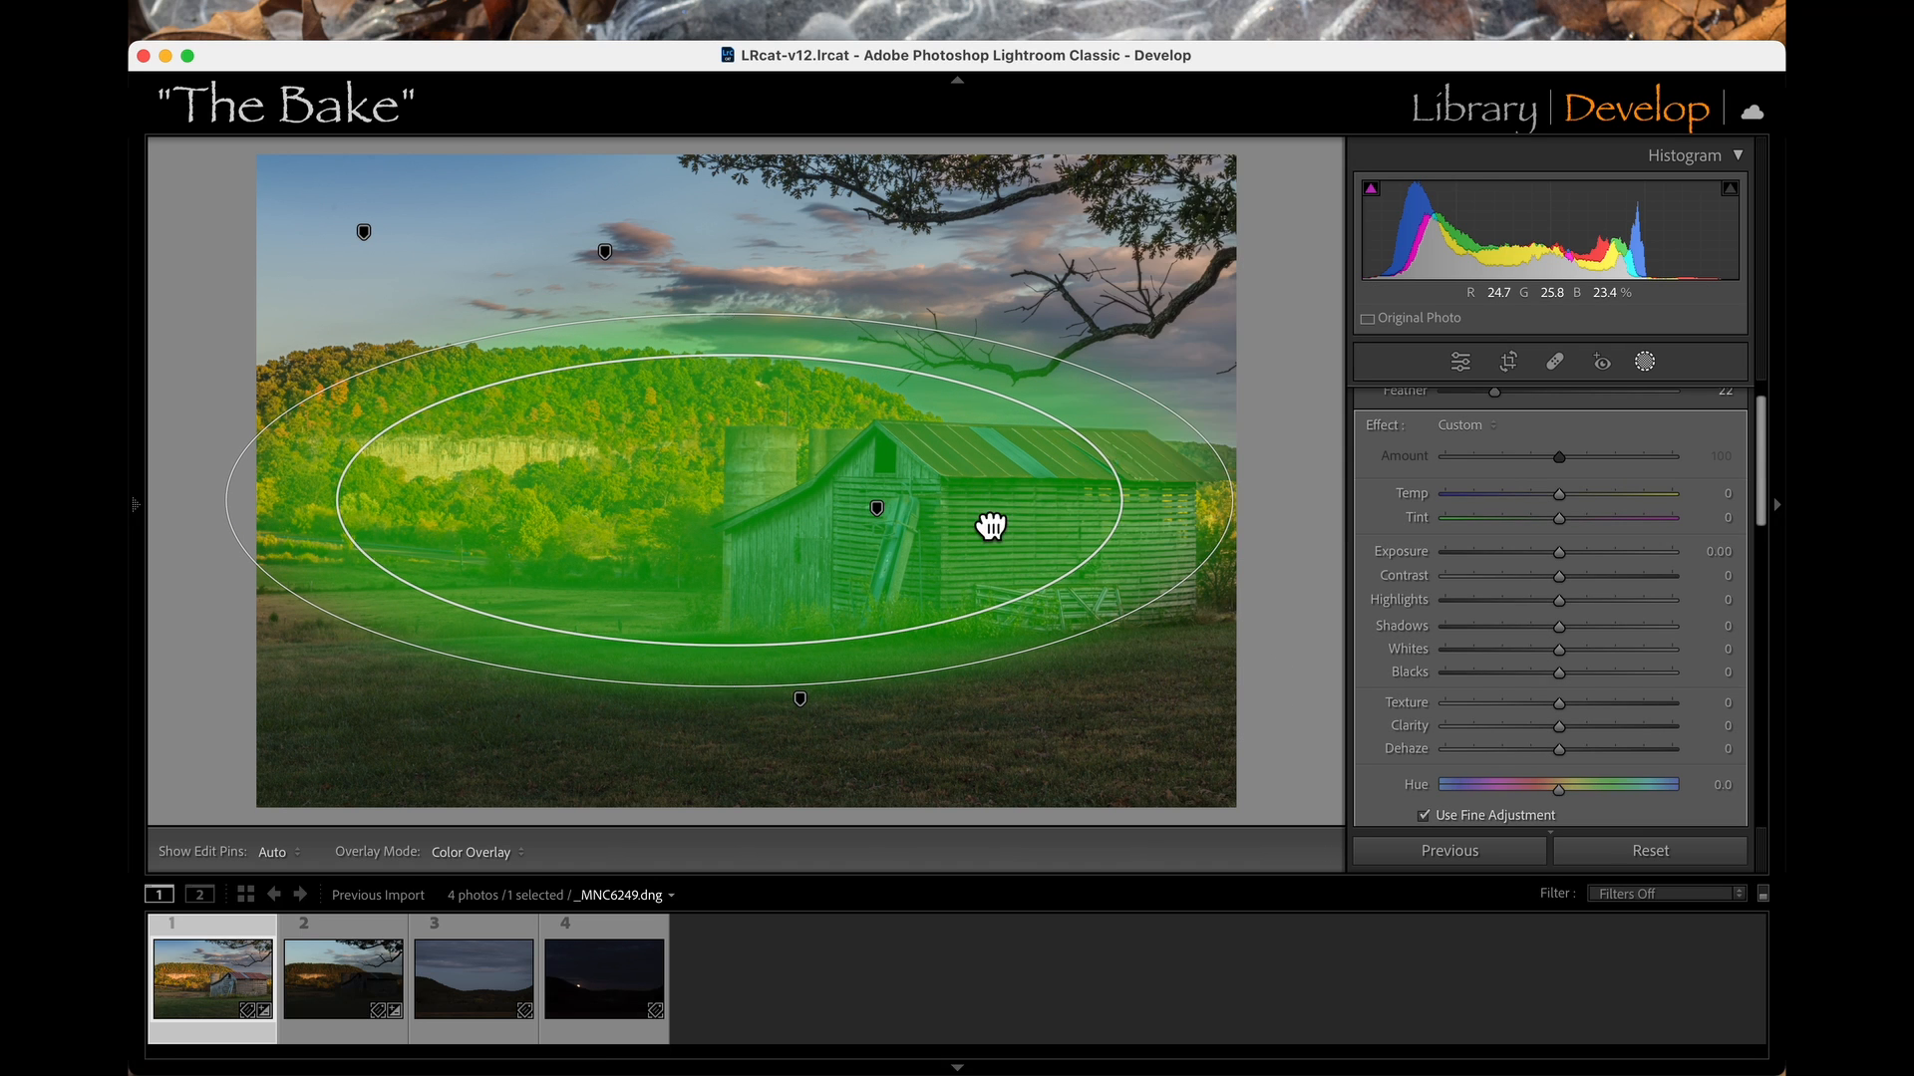
pyautogui.moveTo(991, 525); pyautogui.dragTo(991, 543)
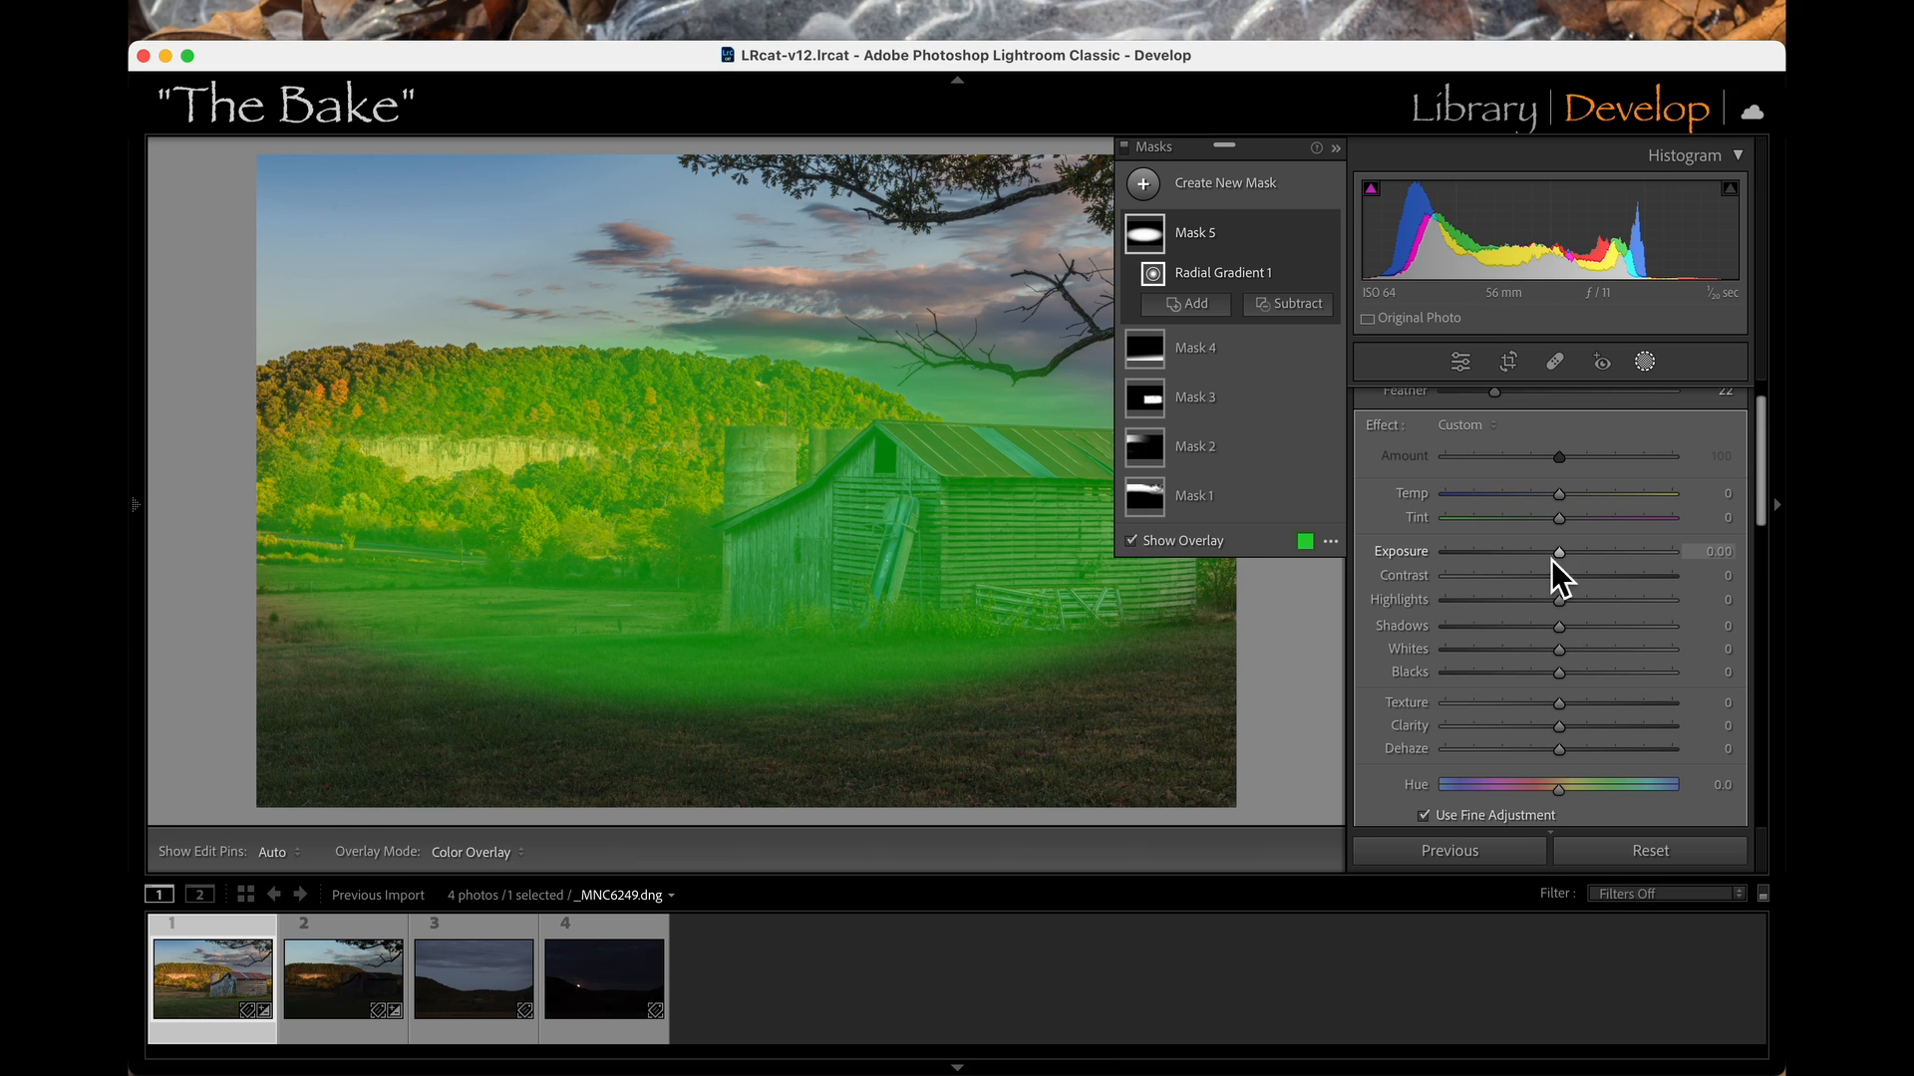
pyautogui.moveTo(1560, 553); pyautogui.dragTo(1567, 552)
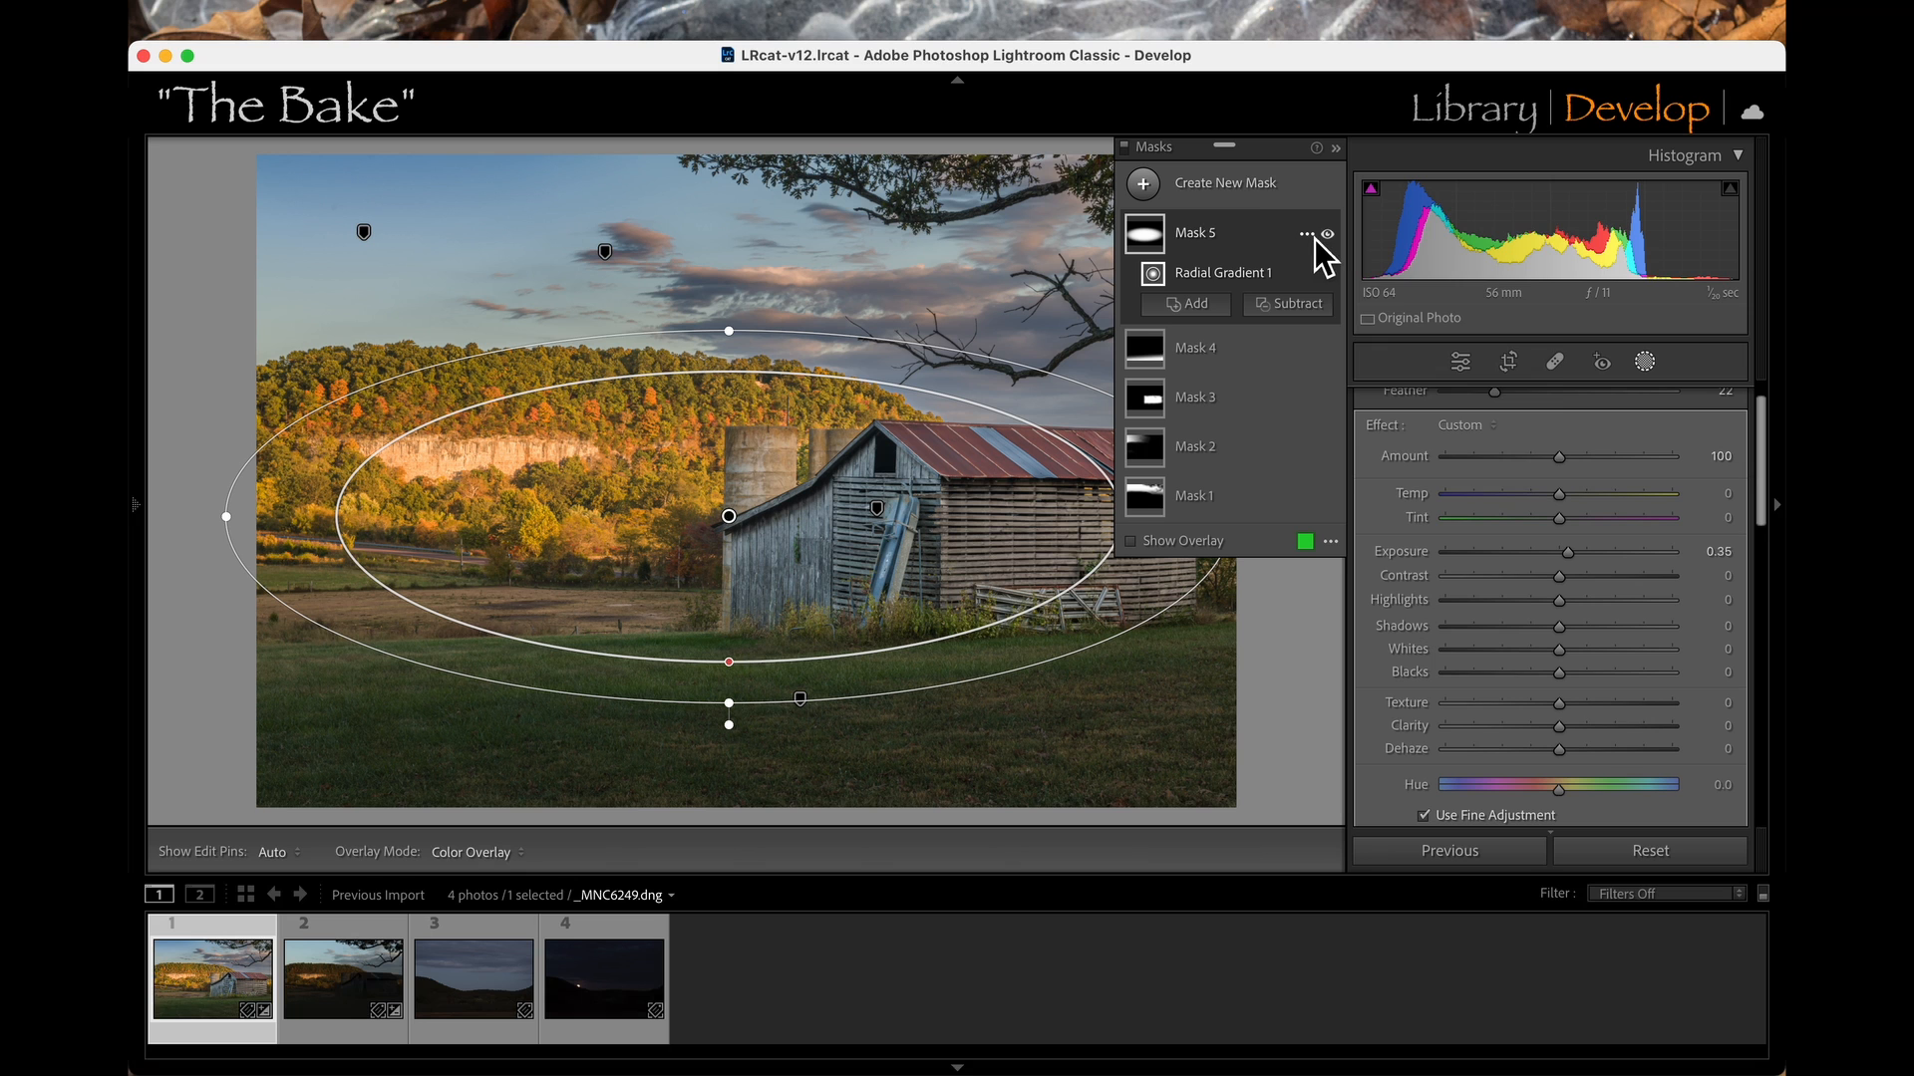
# Duplicate and invert the radial gradient mask, enlarge the copy's ellipse in height and width, and set its exposure to −0.24.
pyautogui.click(1313, 237)
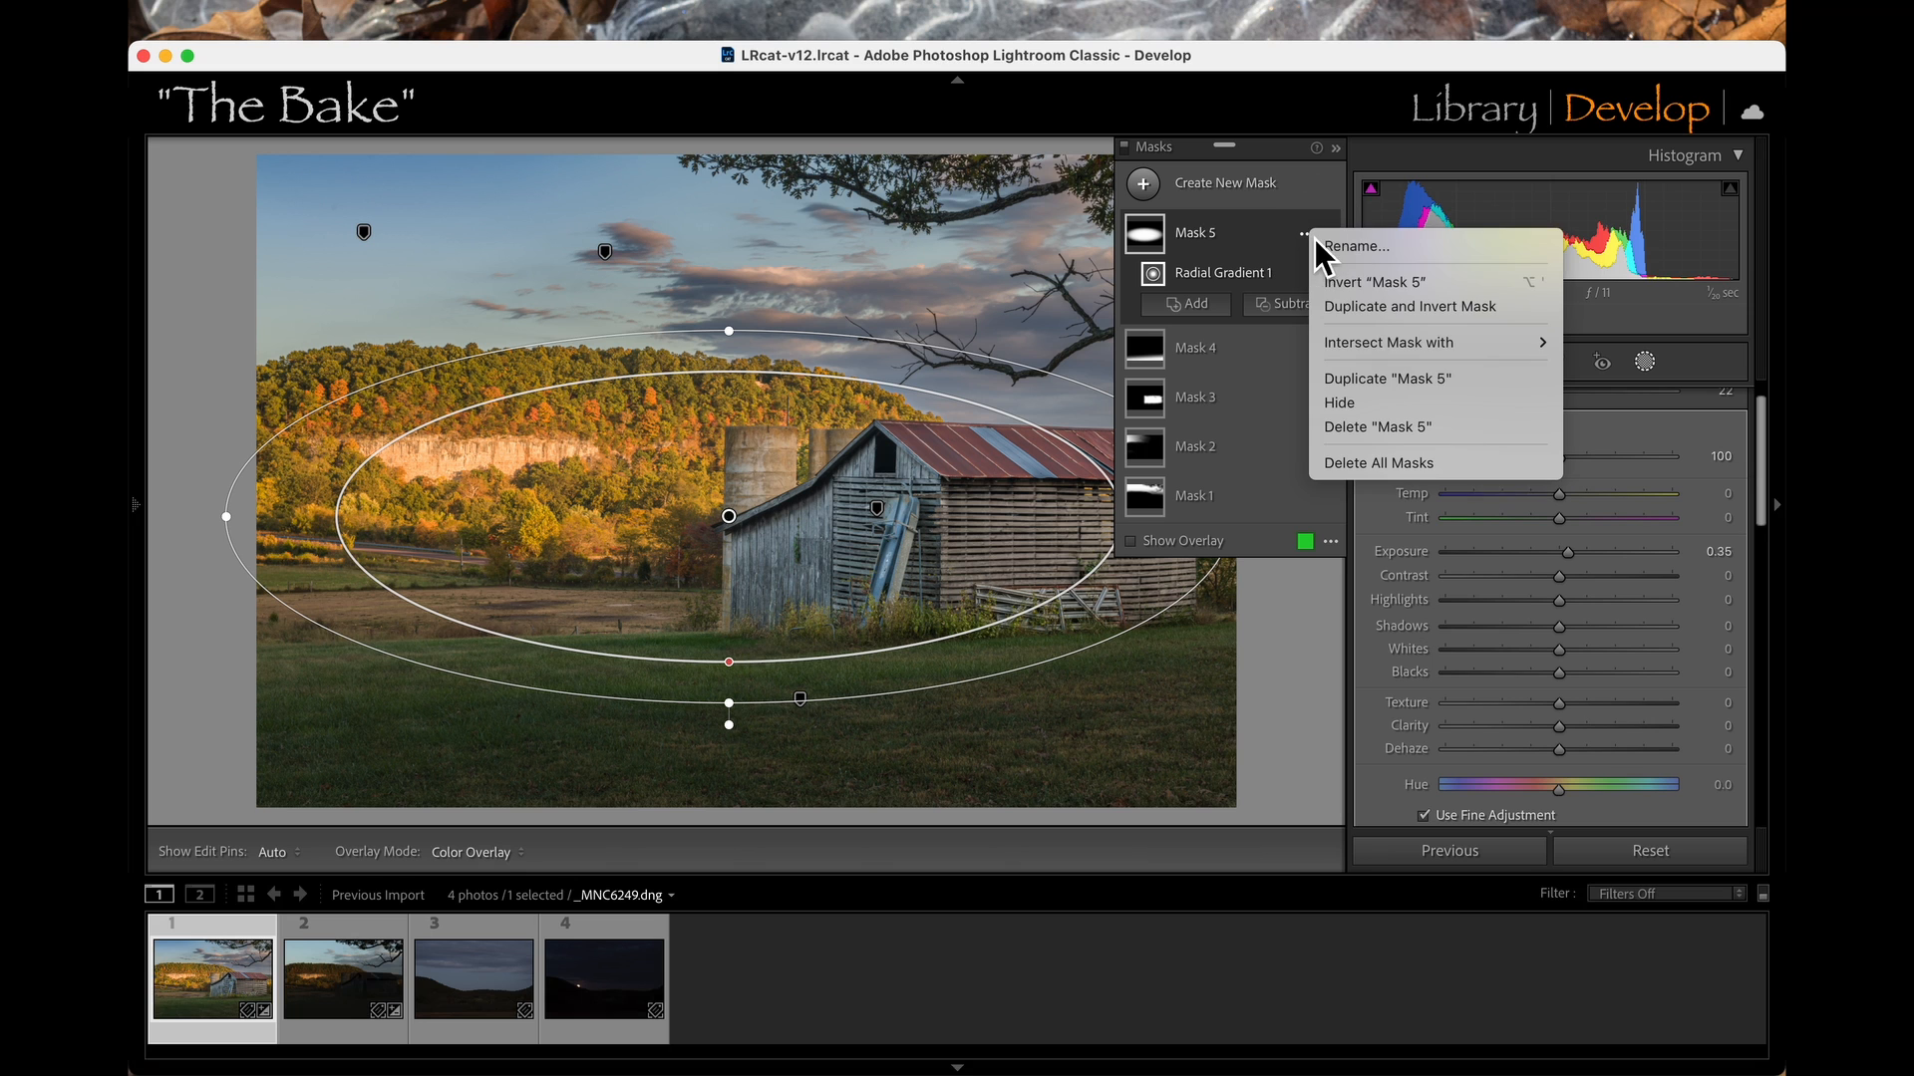
pyautogui.click(1372, 309)
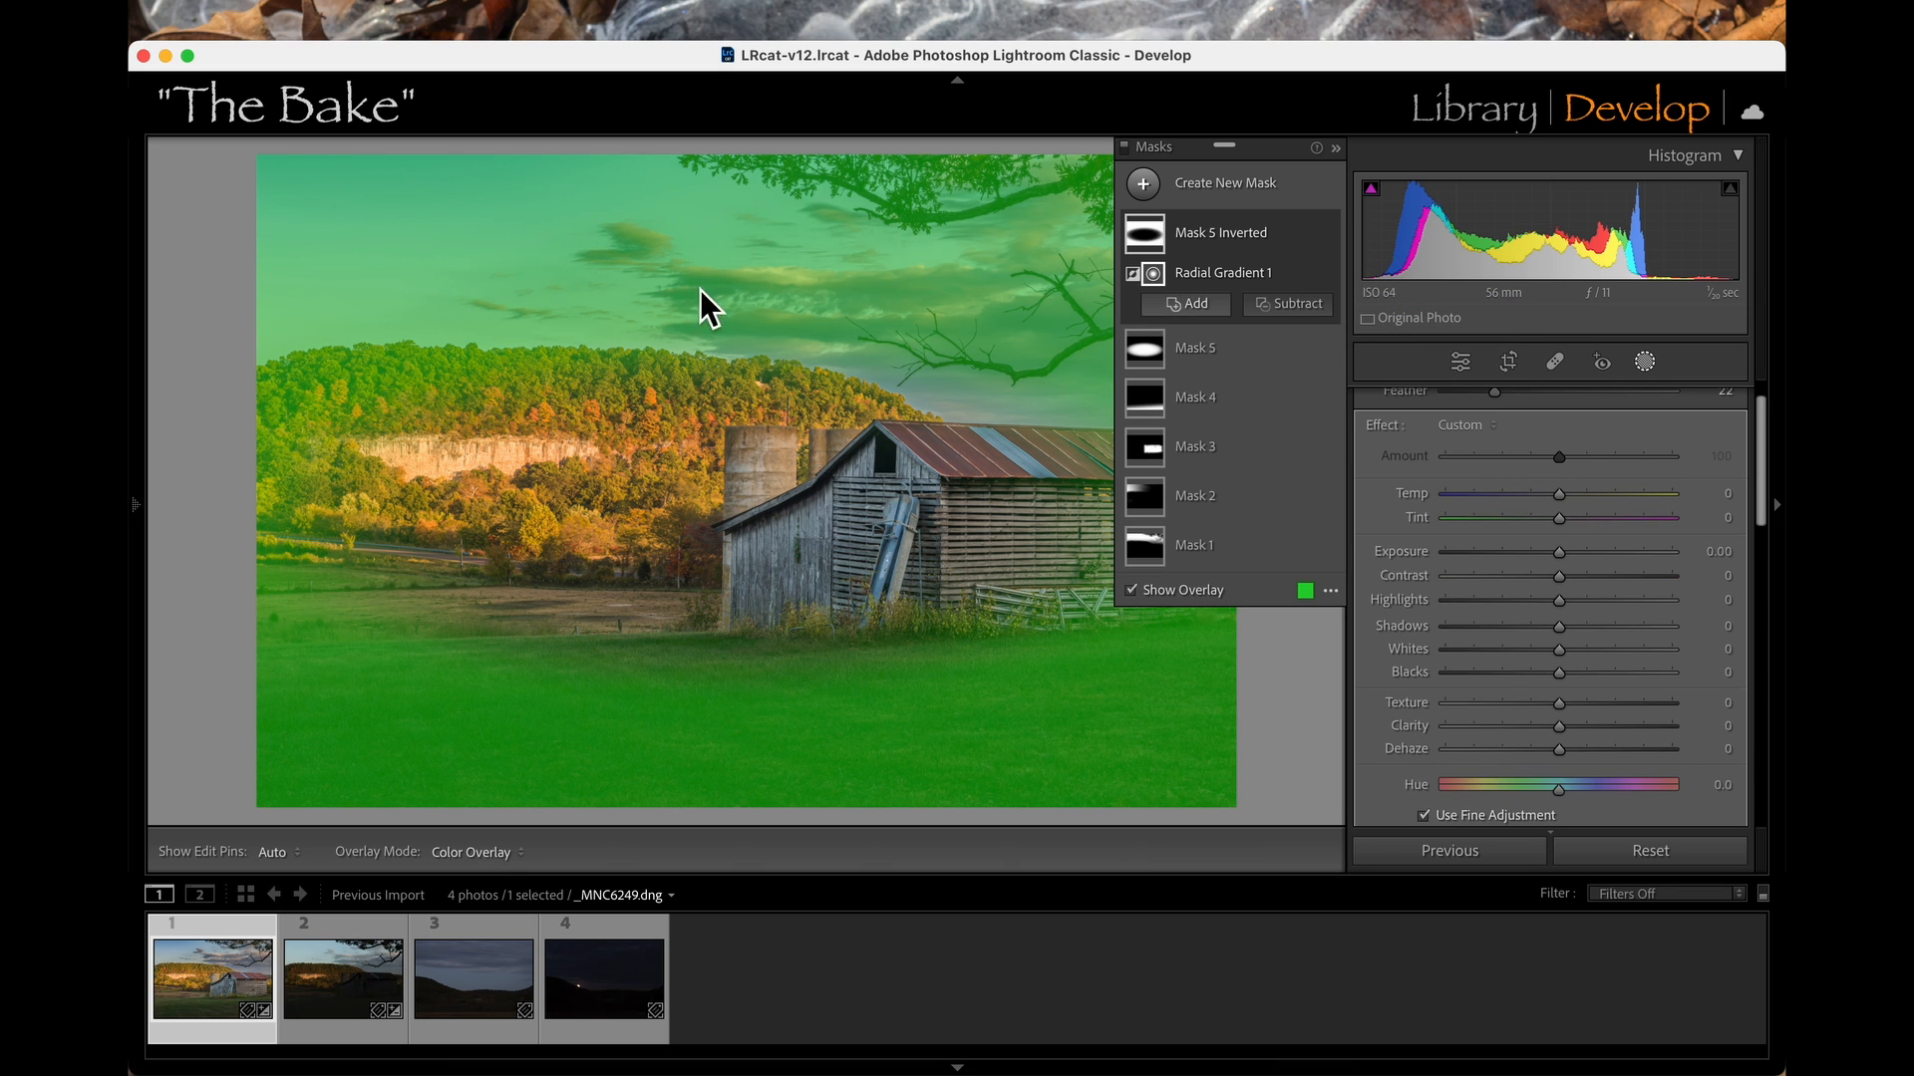
pyautogui.moveTo(723, 333); pyautogui.dragTo(738, 269)
pyautogui.moveTo(244, 539); pyautogui.dragTo(194, 529)
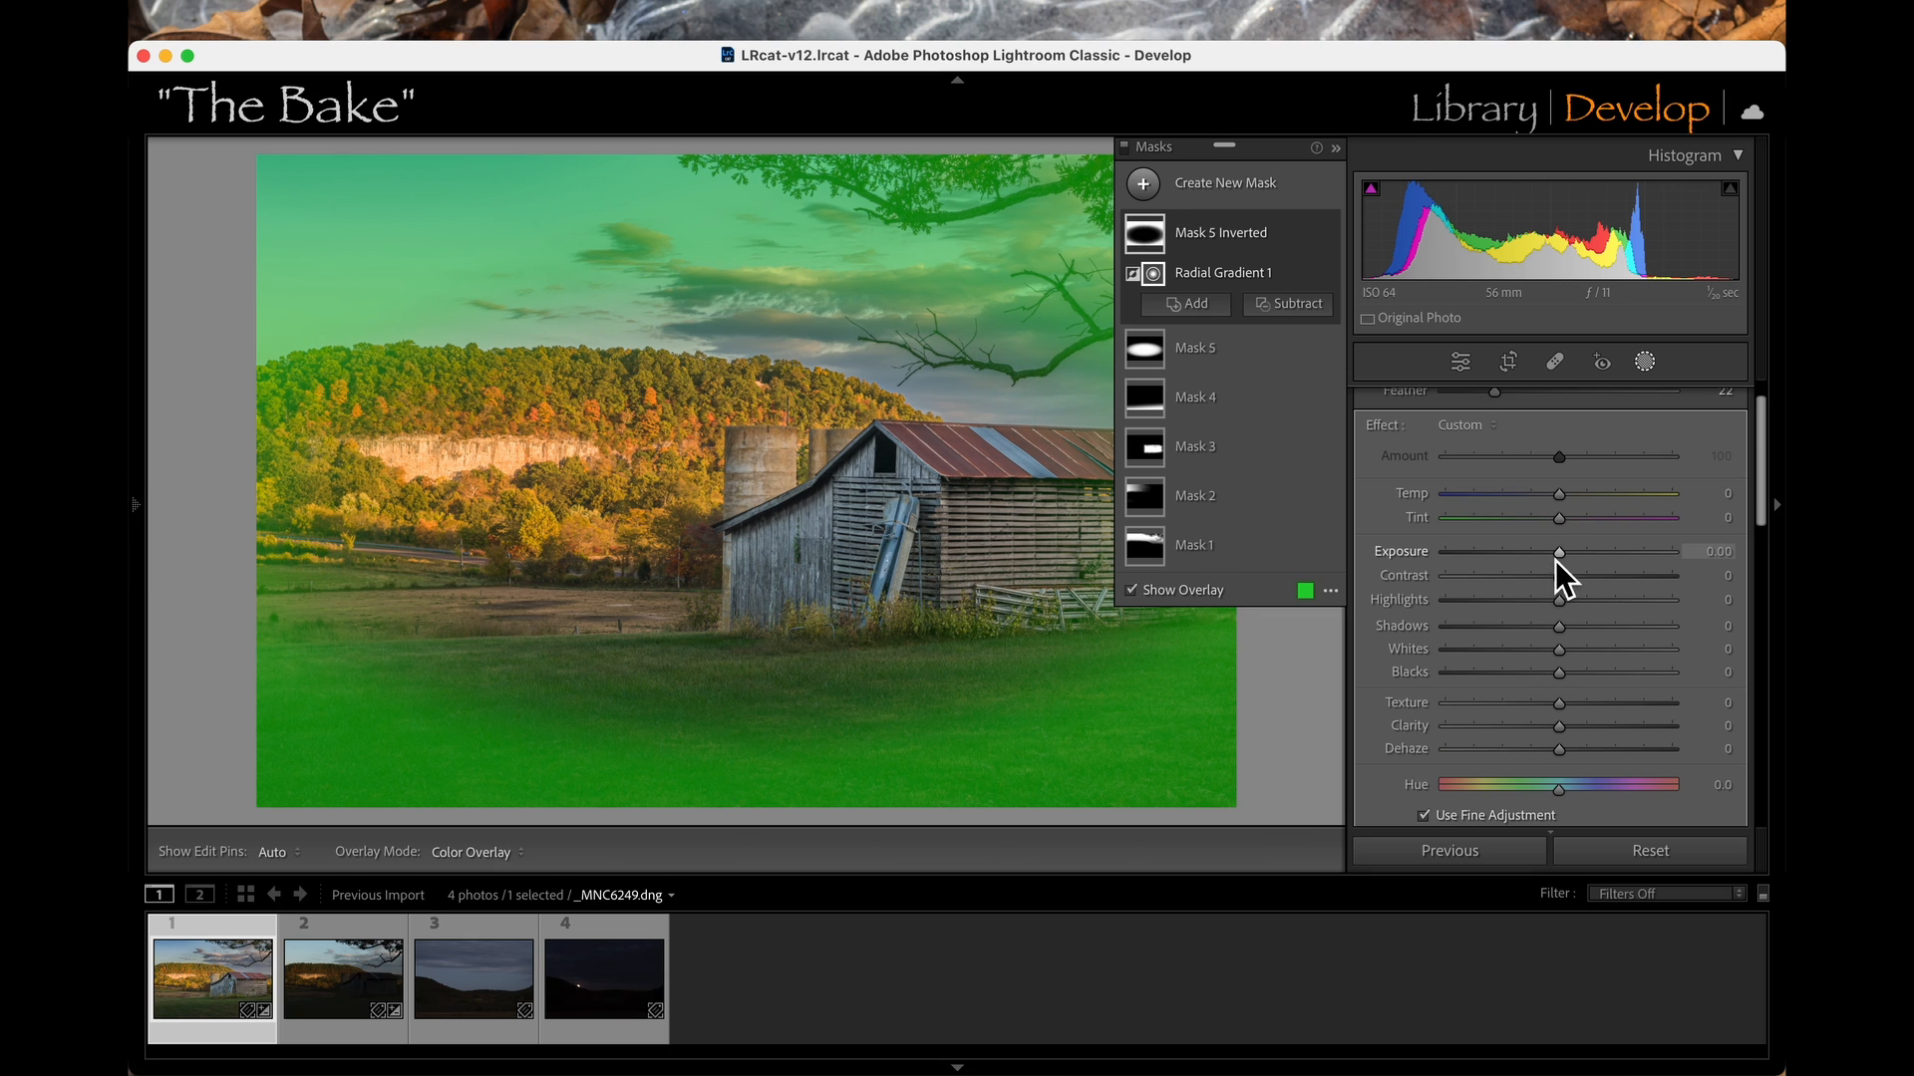
pyautogui.moveTo(1557, 559); pyautogui.dragTo(1551, 551)
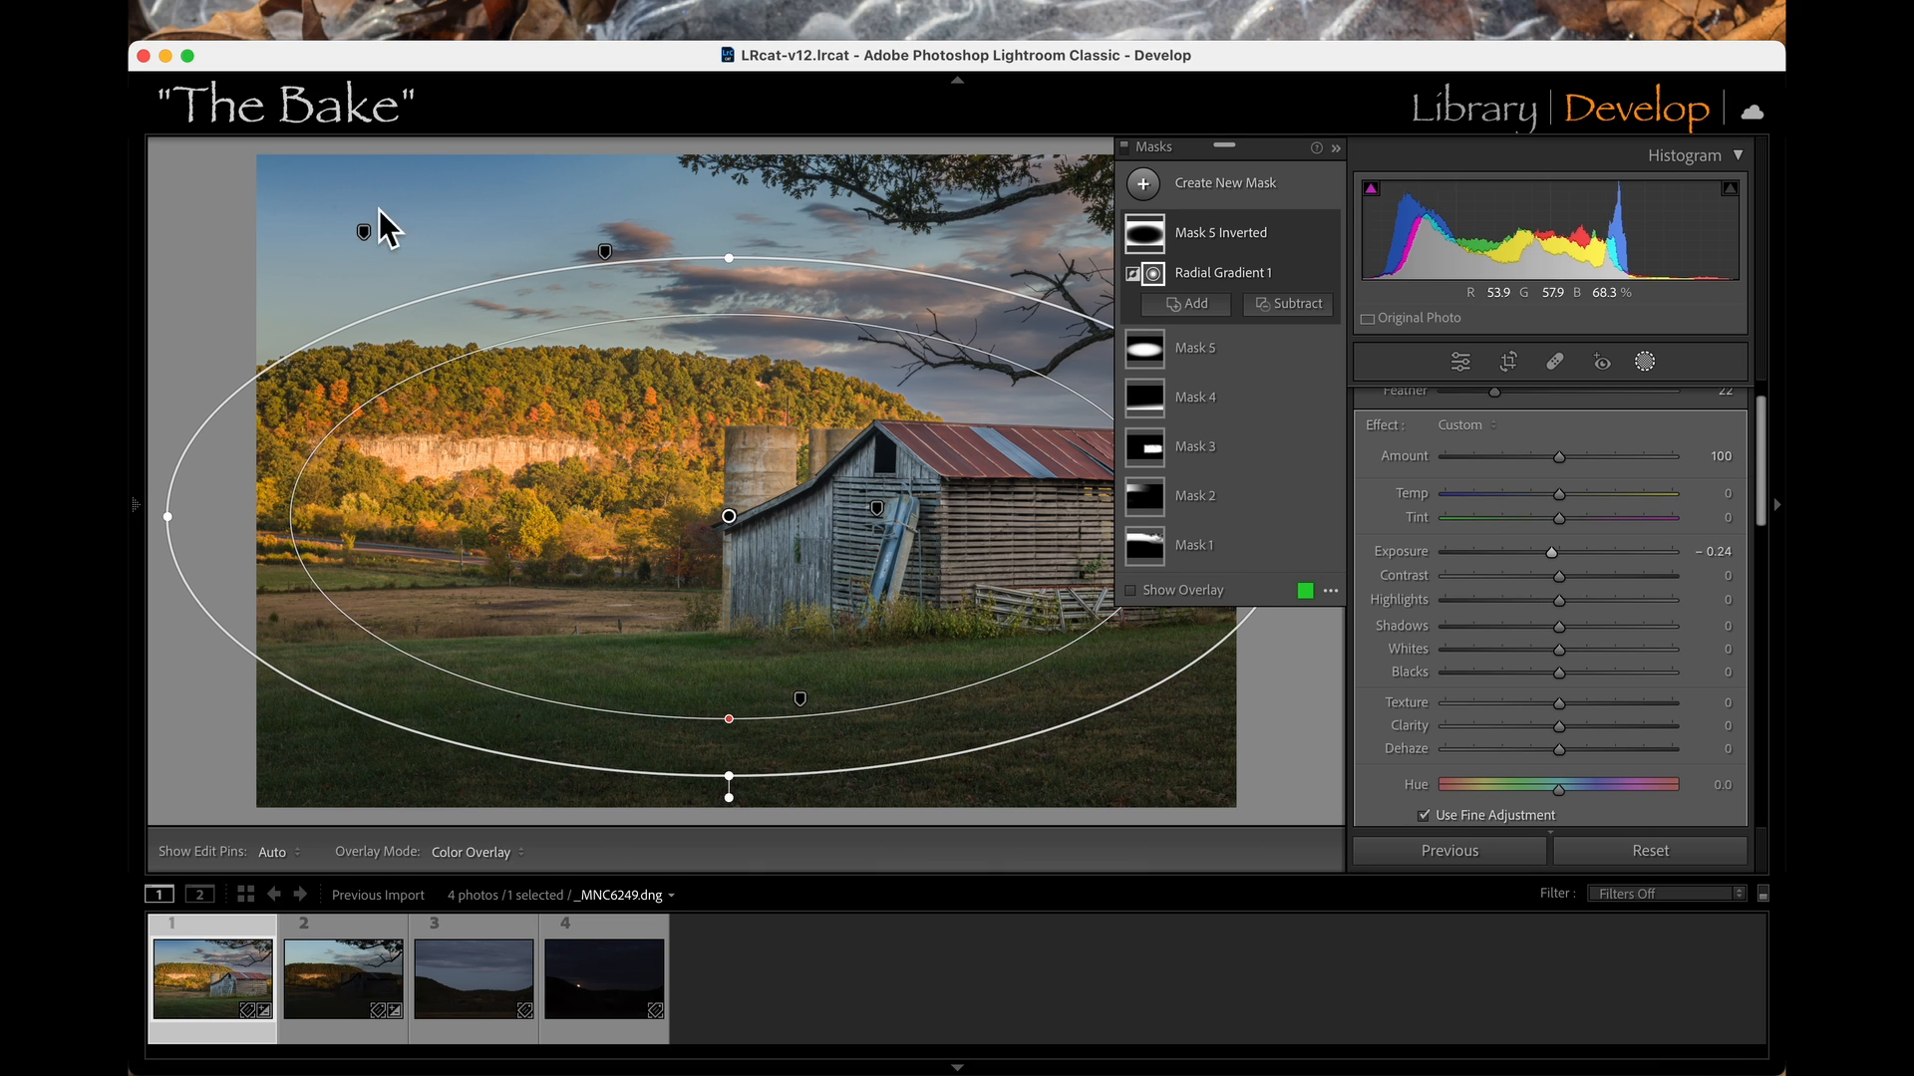
# Set the second mask's exposure to 0.13, highlights to −1 and shadows to 20.
pyautogui.click(1146, 499)
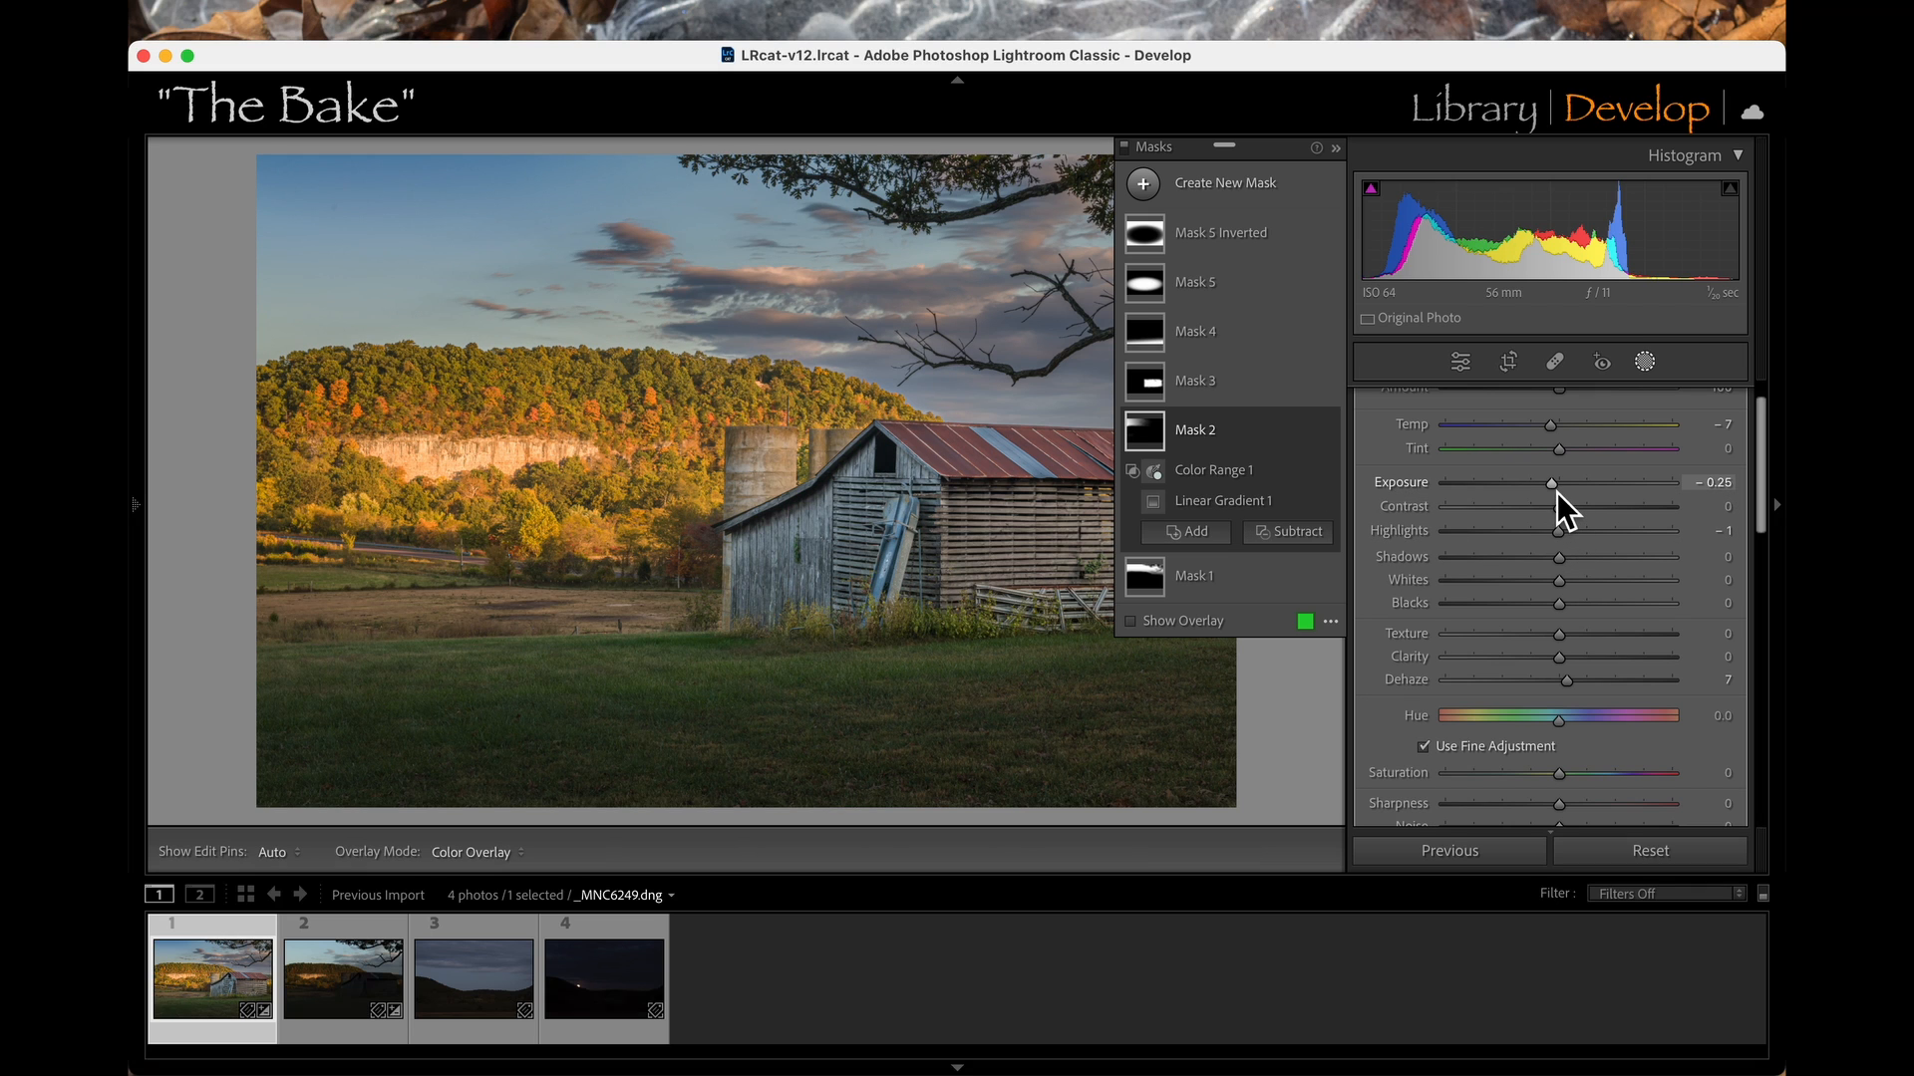
pyautogui.click(1565, 559)
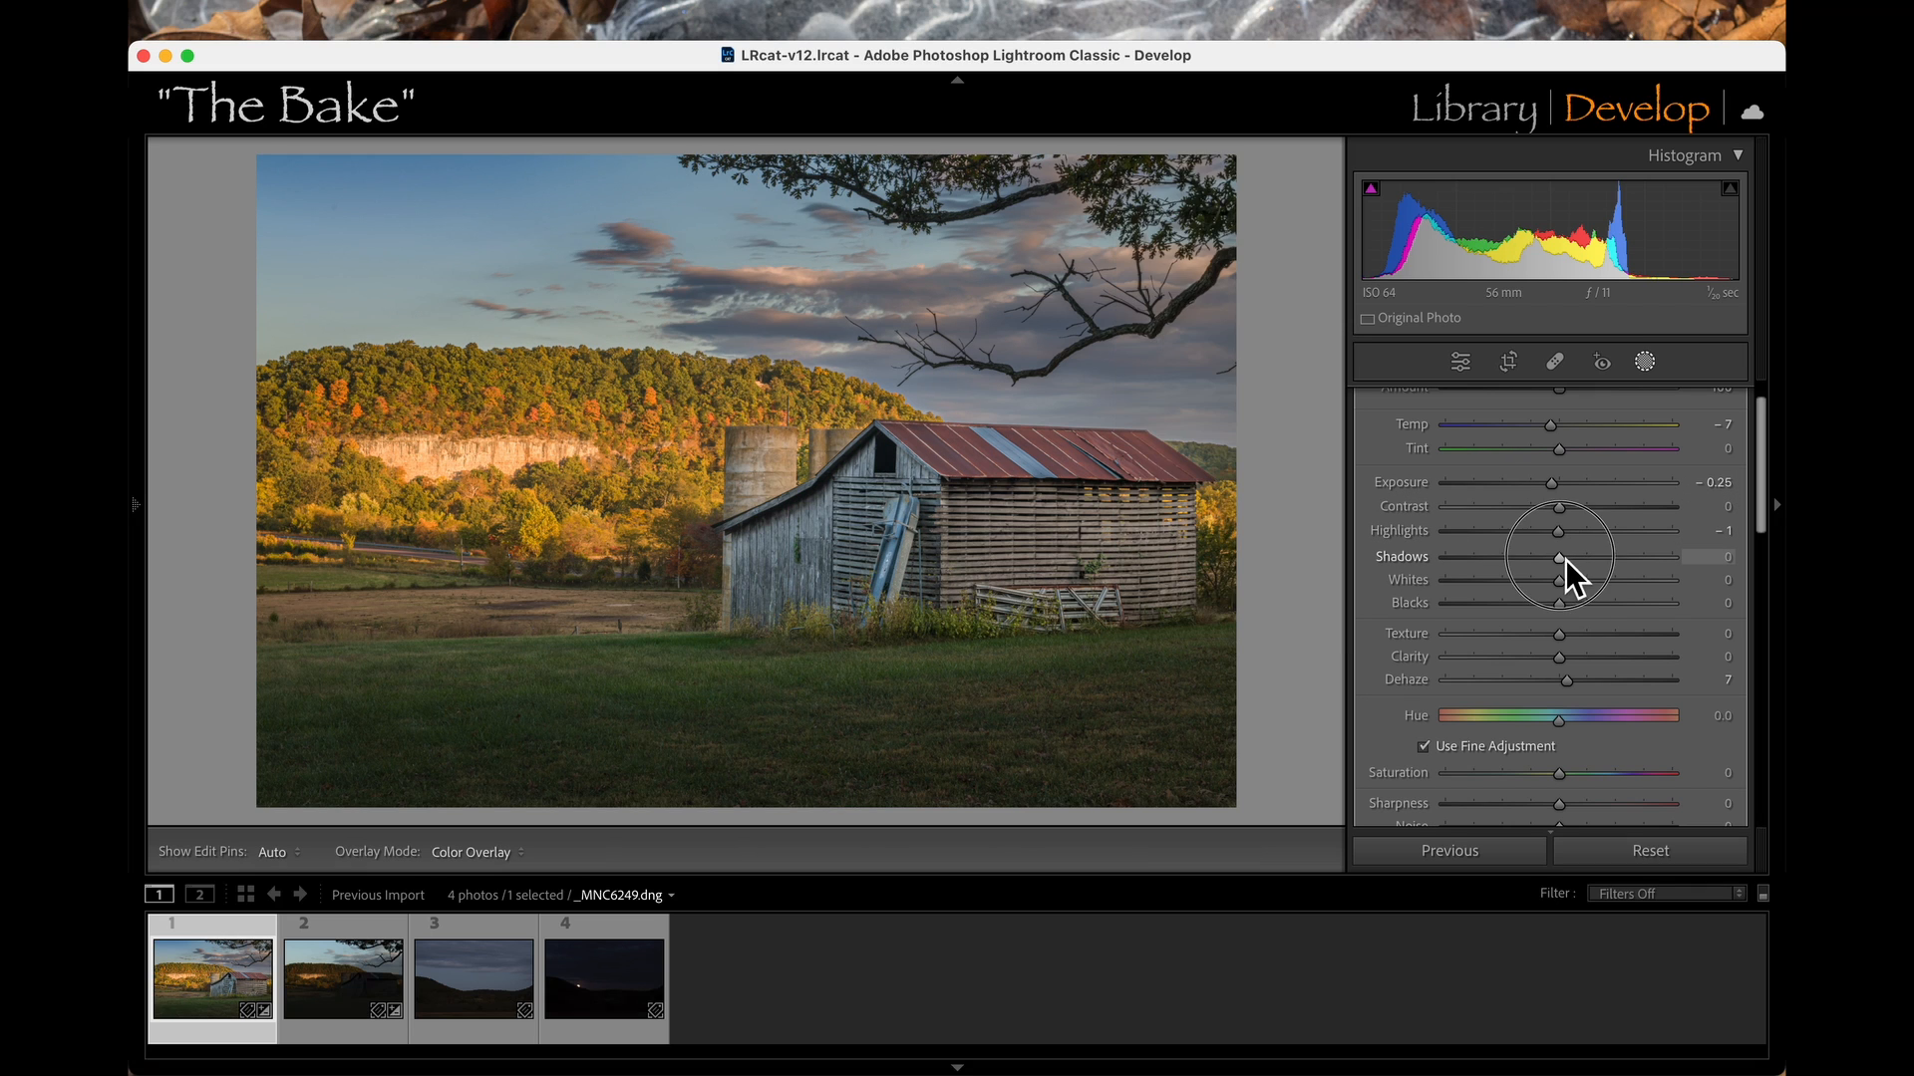
pyautogui.moveTo(1564, 560); pyautogui.dragTo(1584, 562)
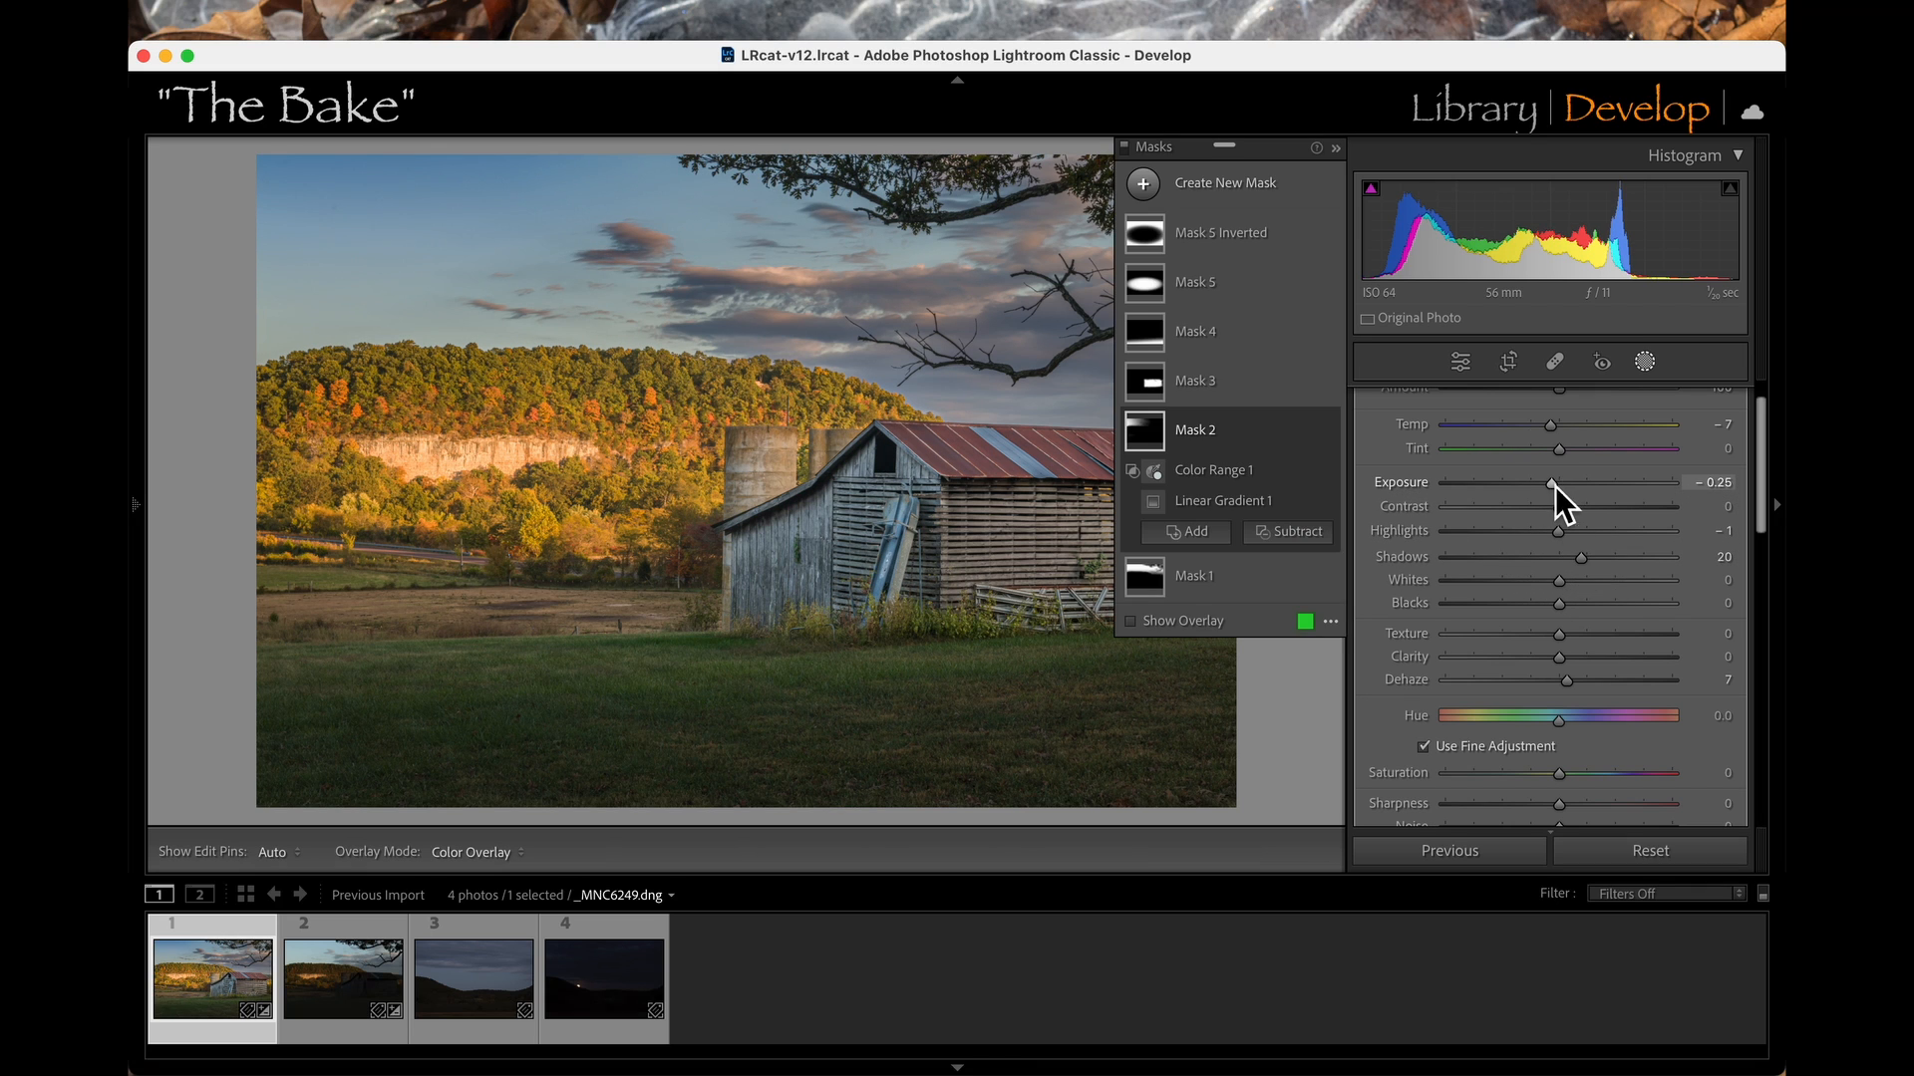
pyautogui.moveTo(1555, 486); pyautogui.dragTo(1560, 483)
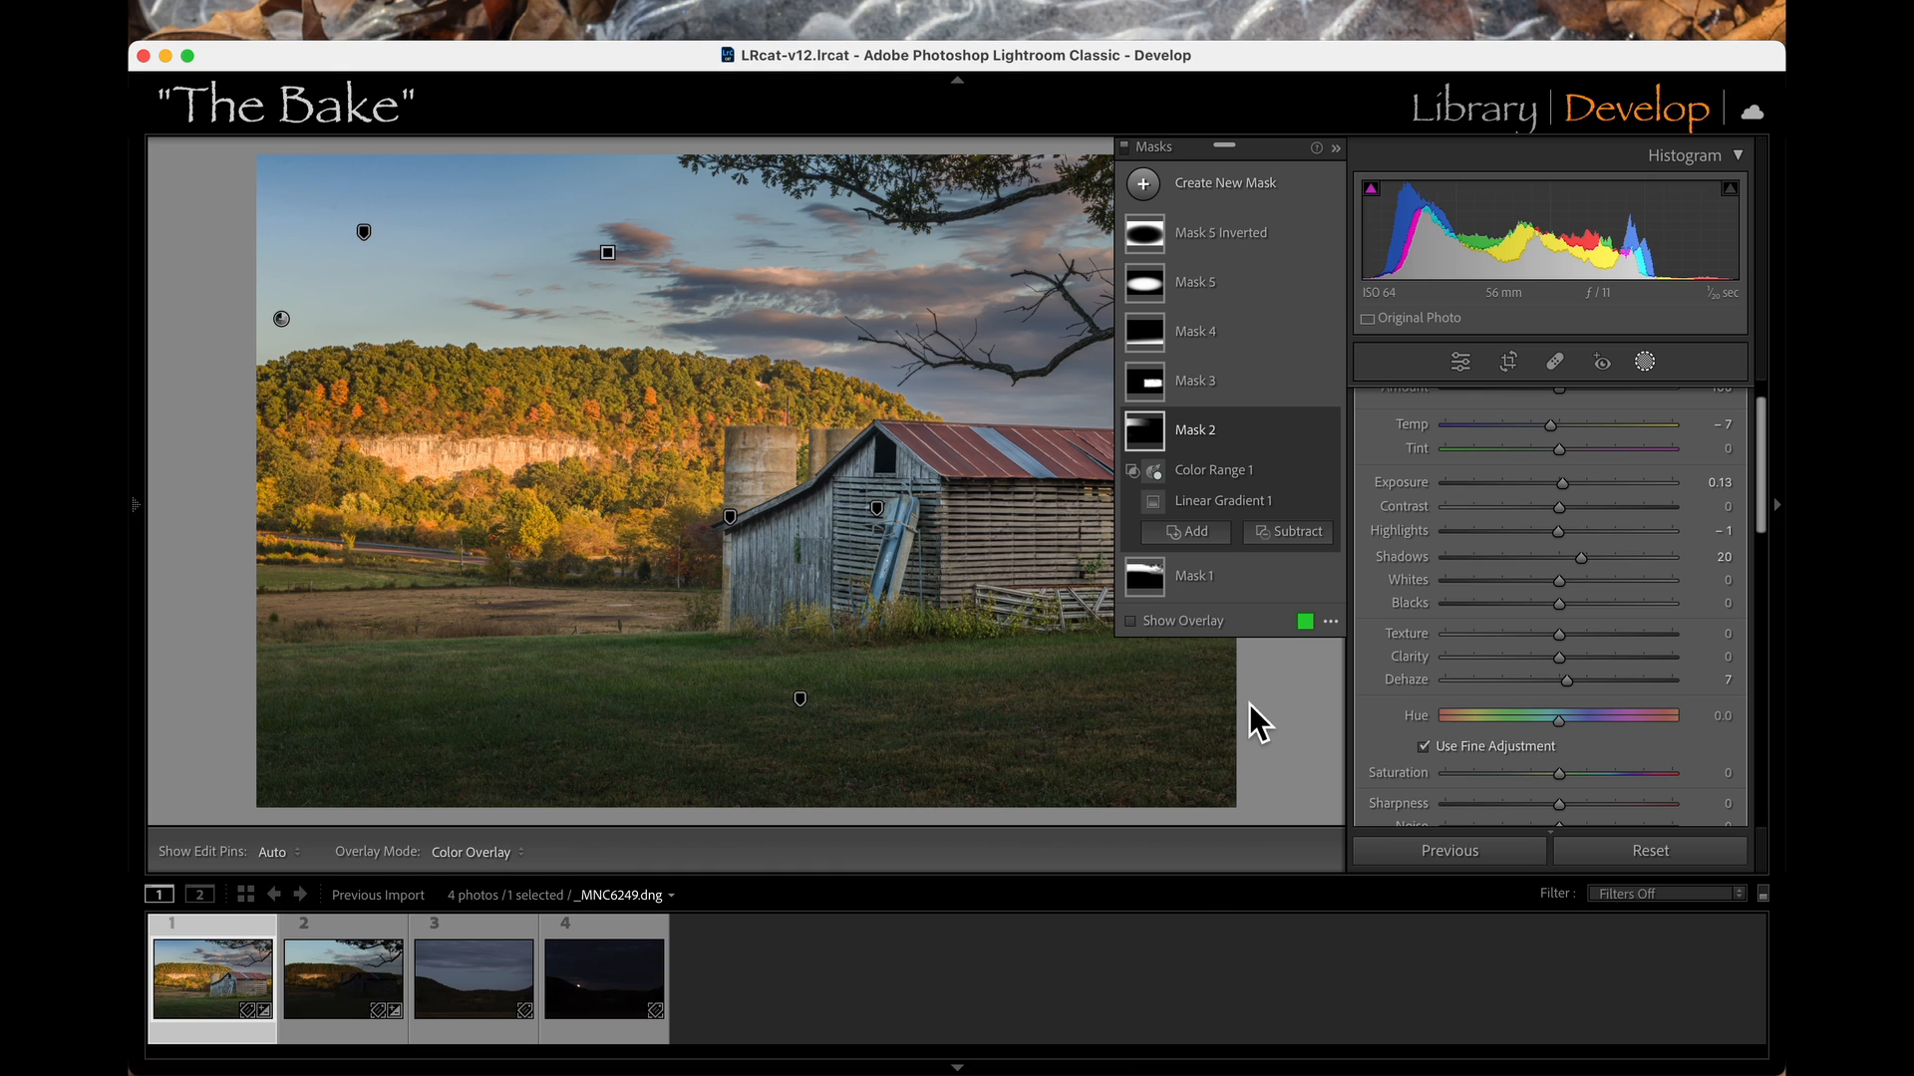
# Collapse the list of masks and compare the photo before and after the edits.
pyautogui.click(1336, 148)
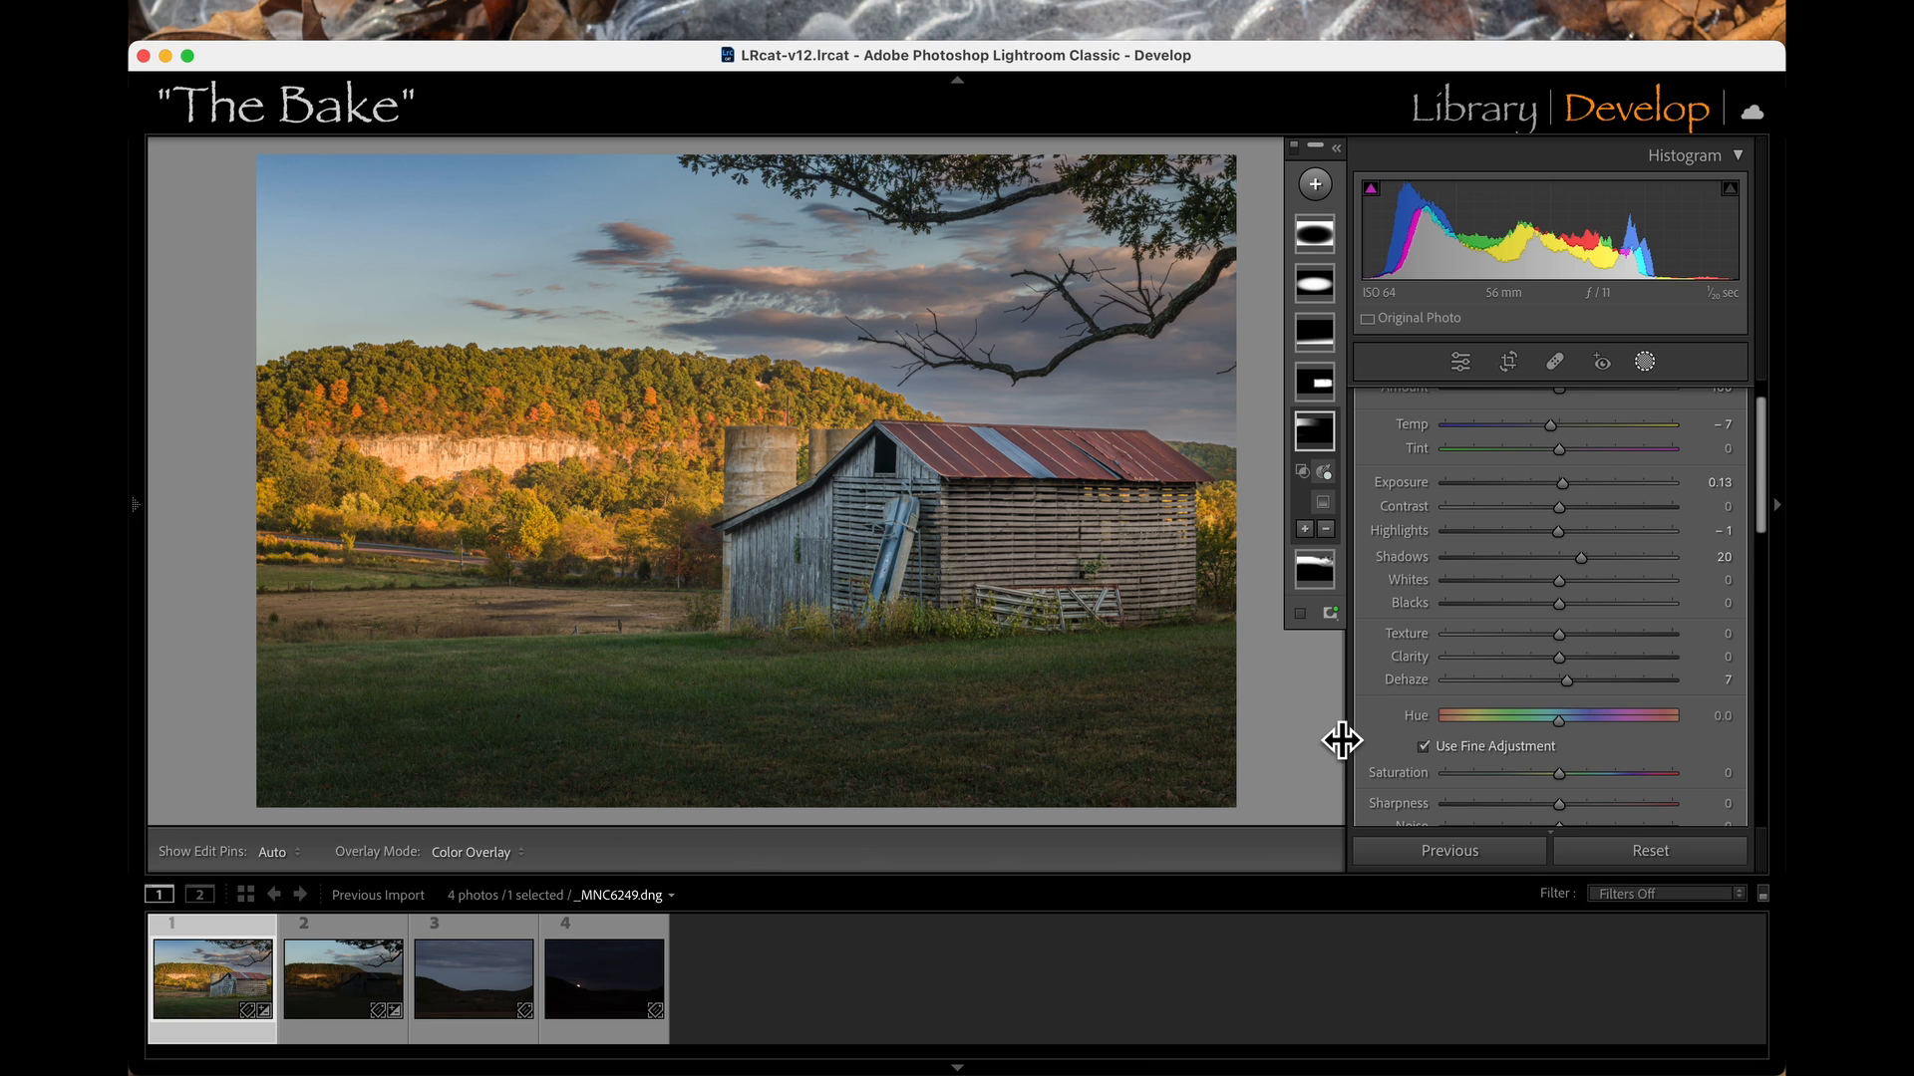
pyautogui.press('\\')
pyautogui.press('\\')
pyautogui.press('\\')
pyautogui.press('\\')
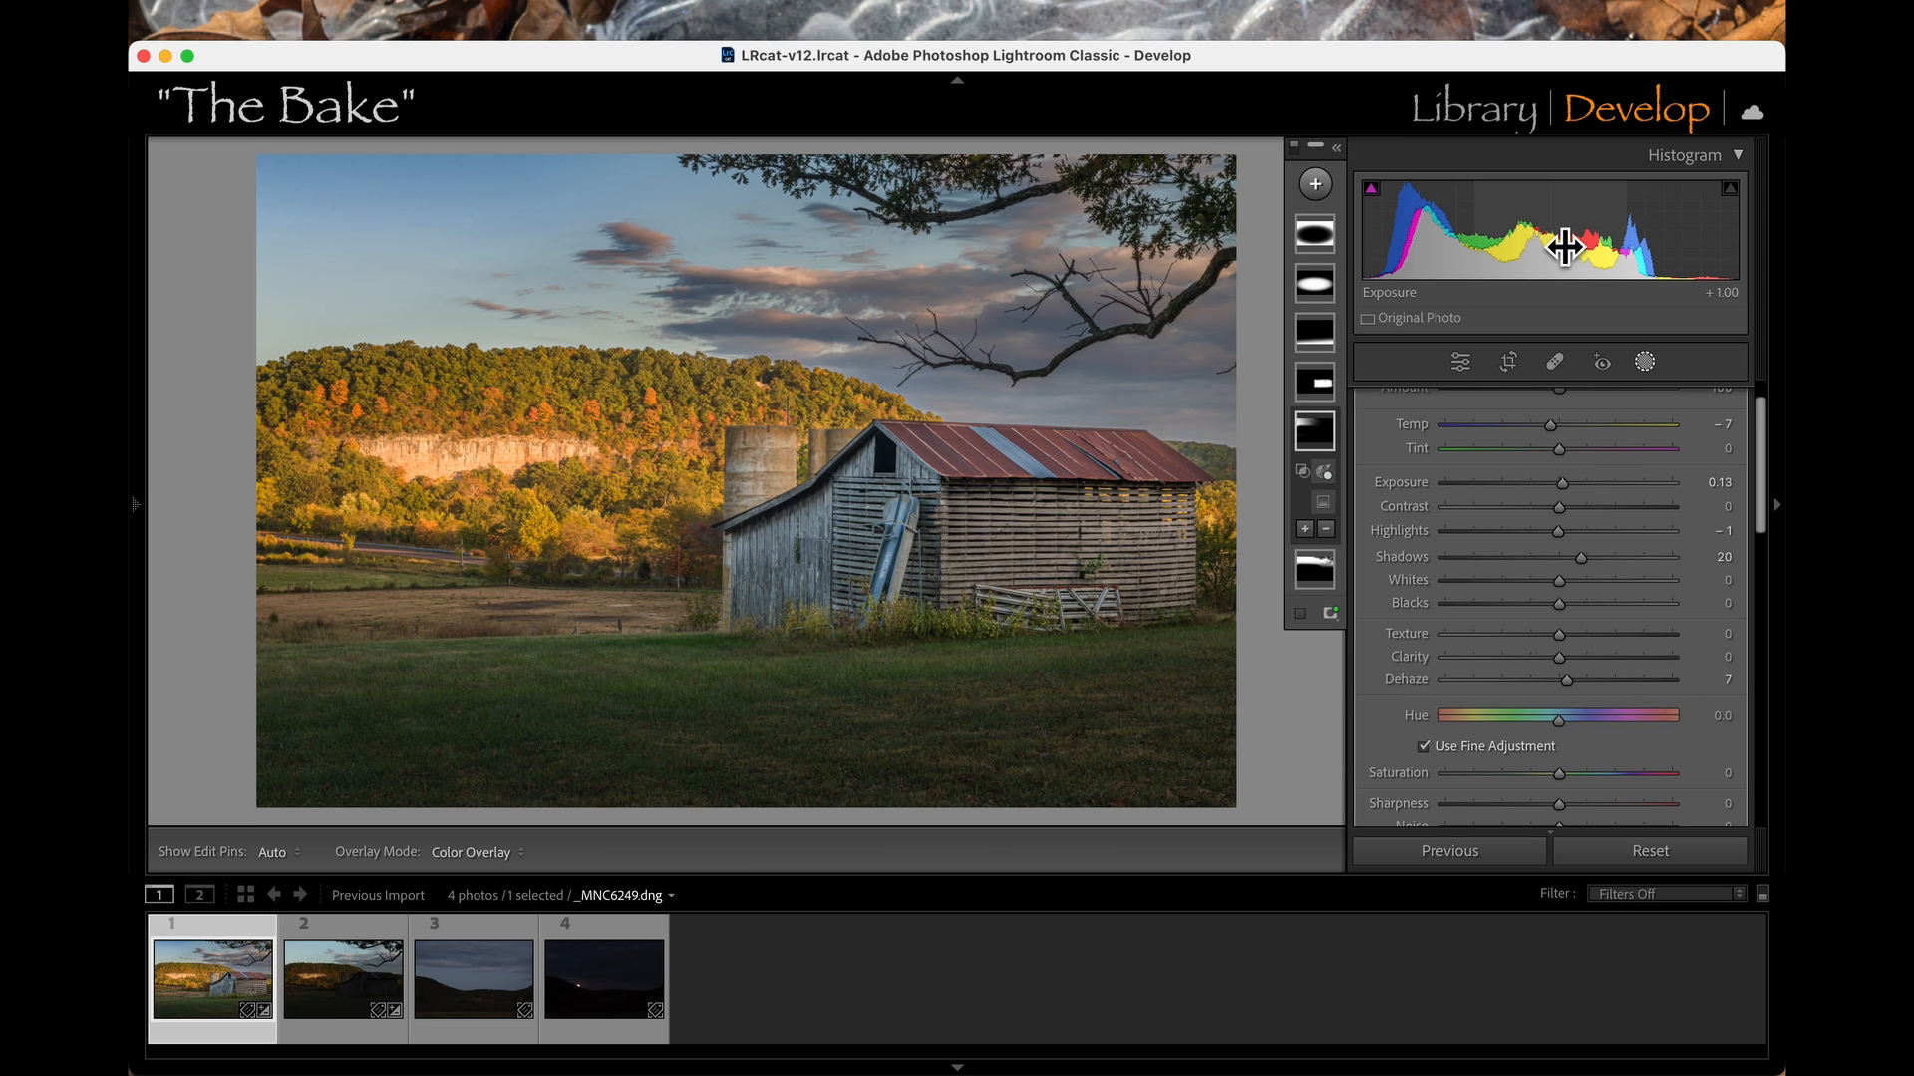
pyautogui.moveTo(1548, 241); pyautogui.dragTo(1548, 241)
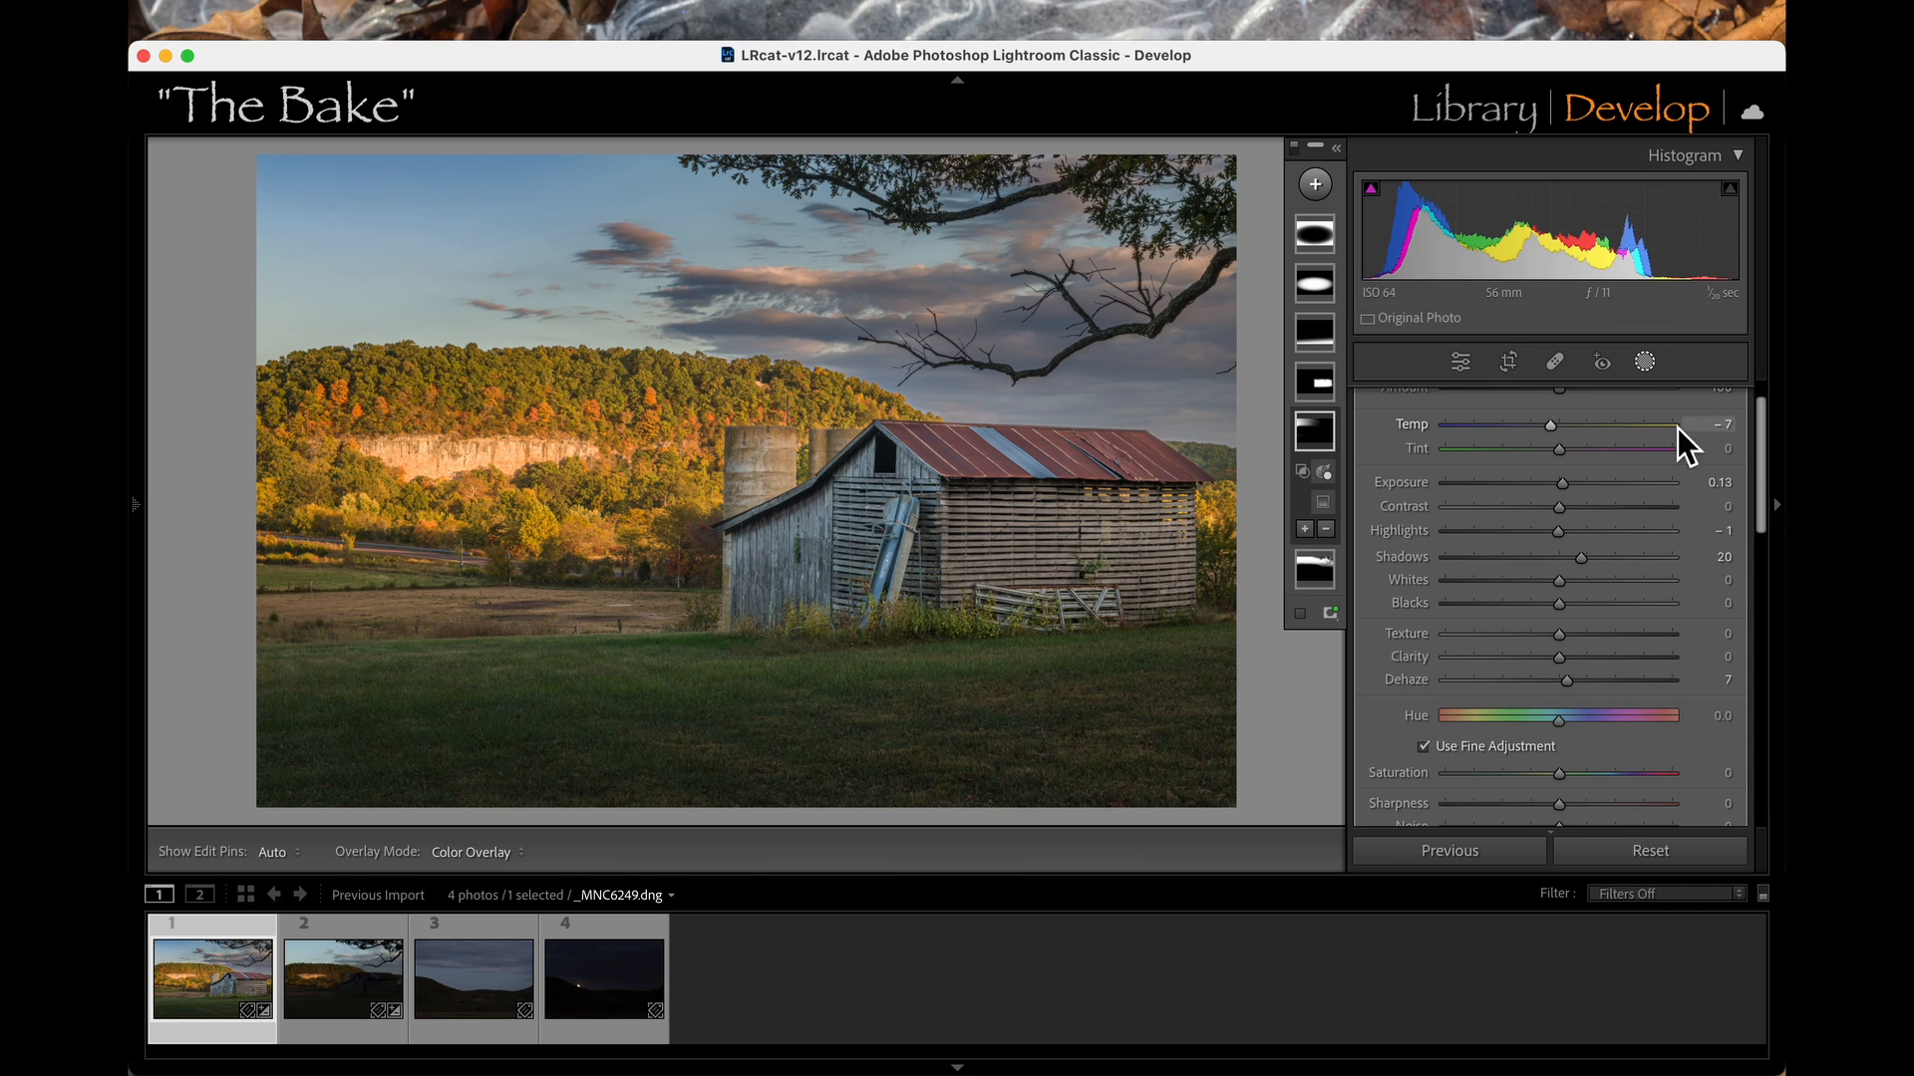
# Add a radial gradient mask over the hillside cliff and set its exposure to −0.16, highlights to −9 and temperature to −6.
pyautogui.click(1324, 183)
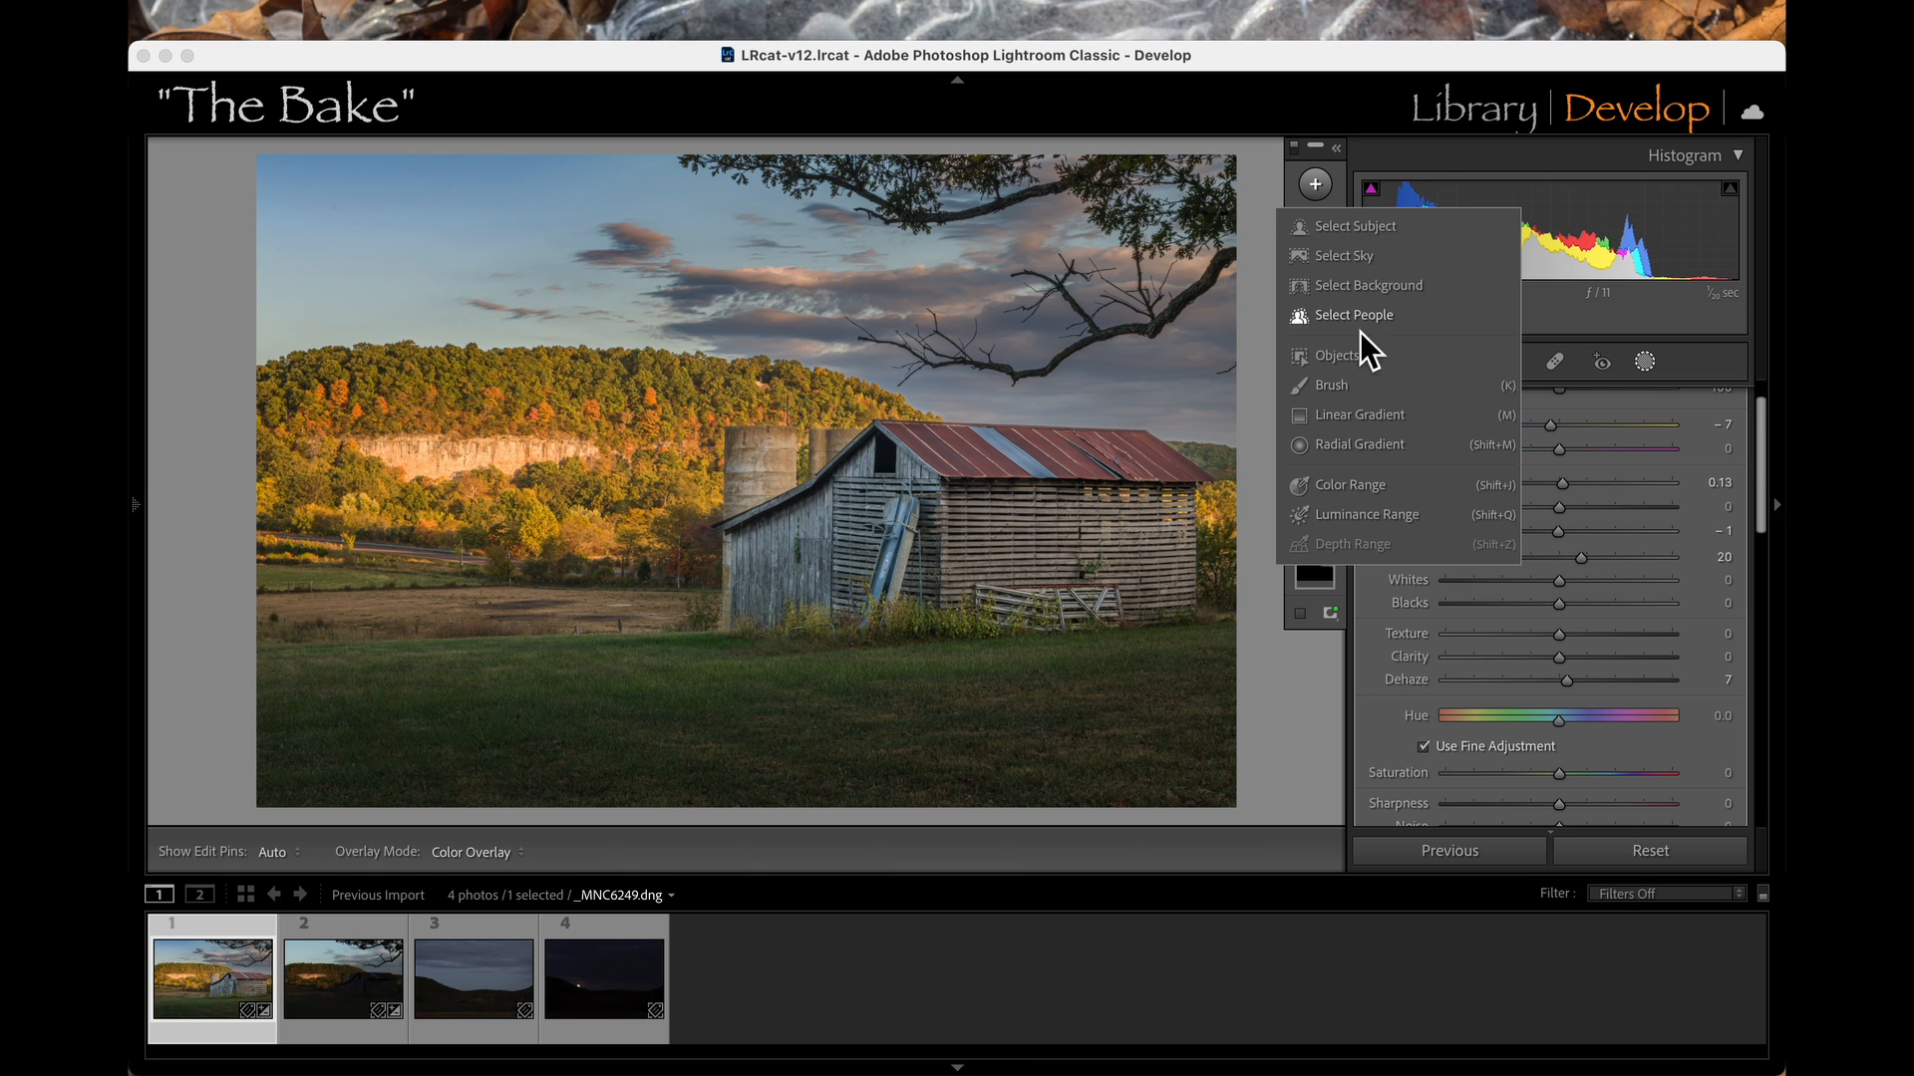
pyautogui.click(1380, 442)
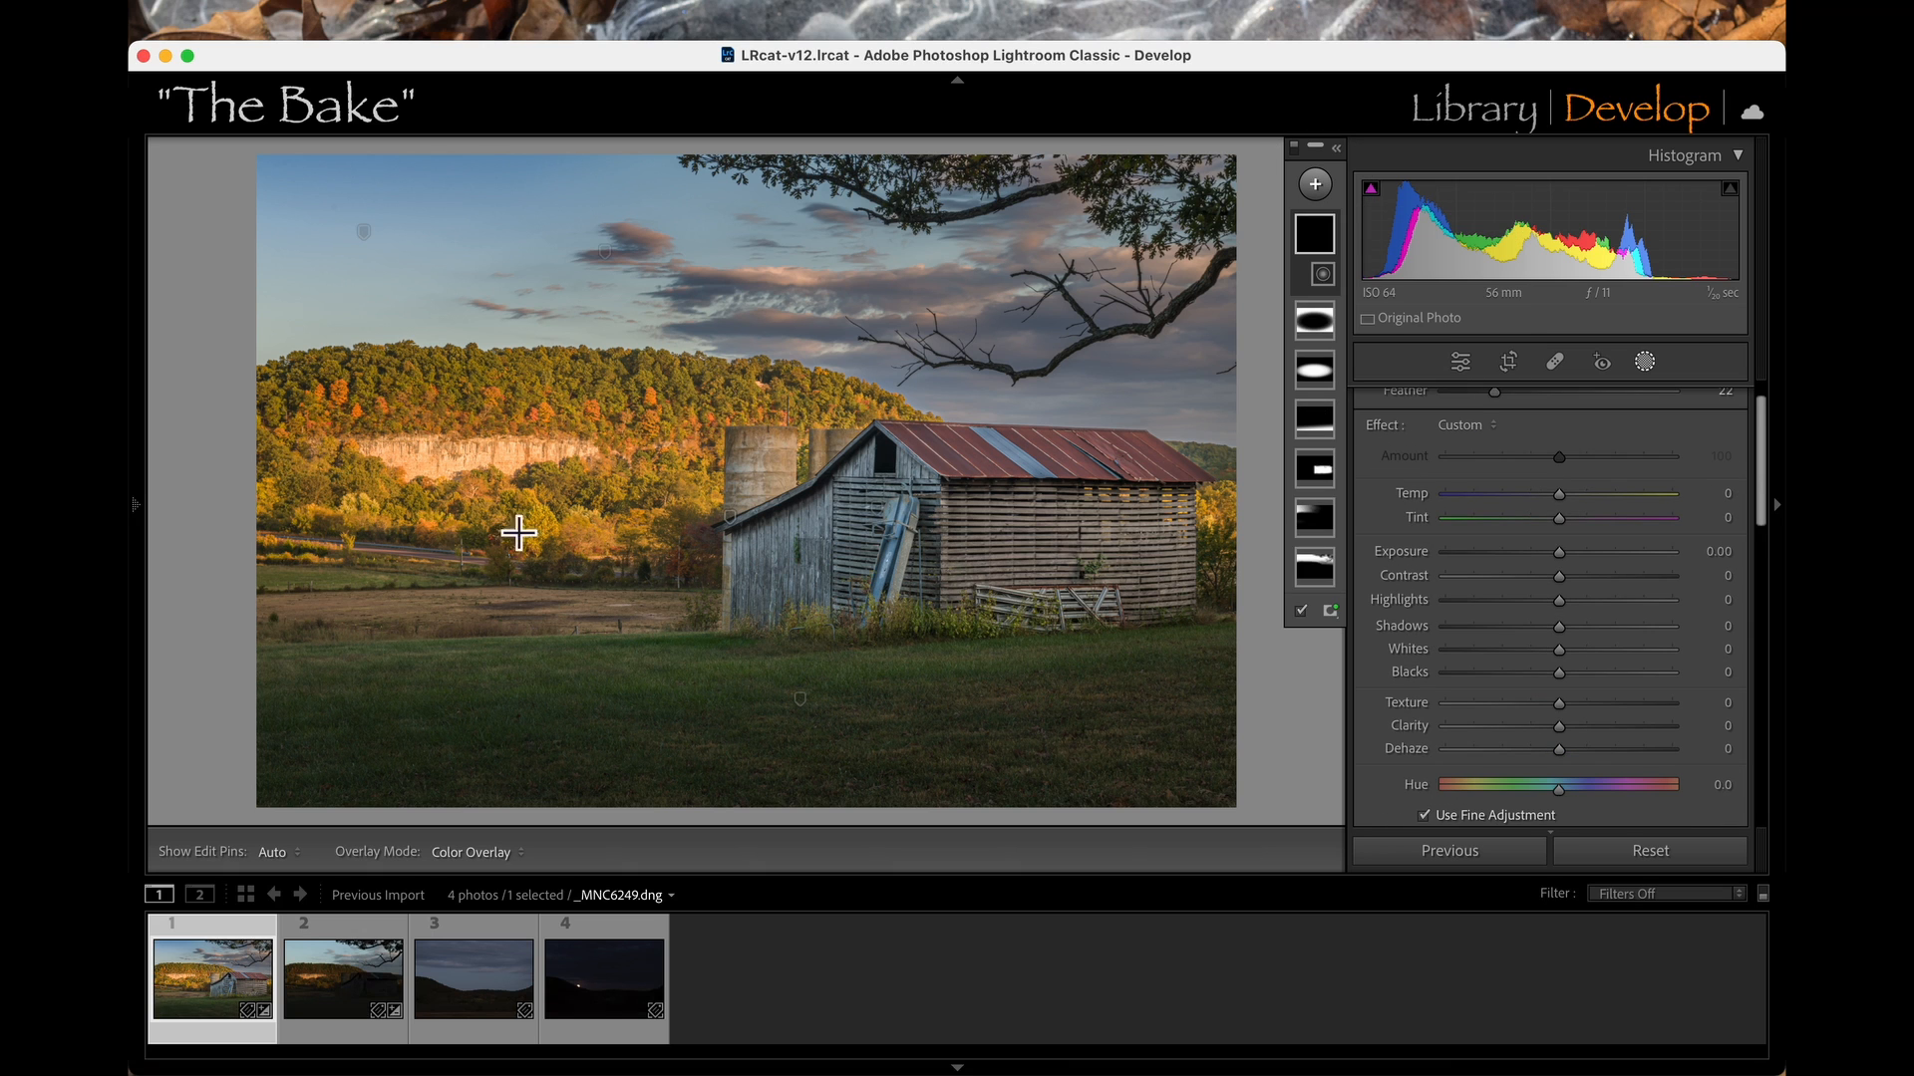
pyautogui.moveTo(403, 408); pyautogui.dragTo(608, 532)
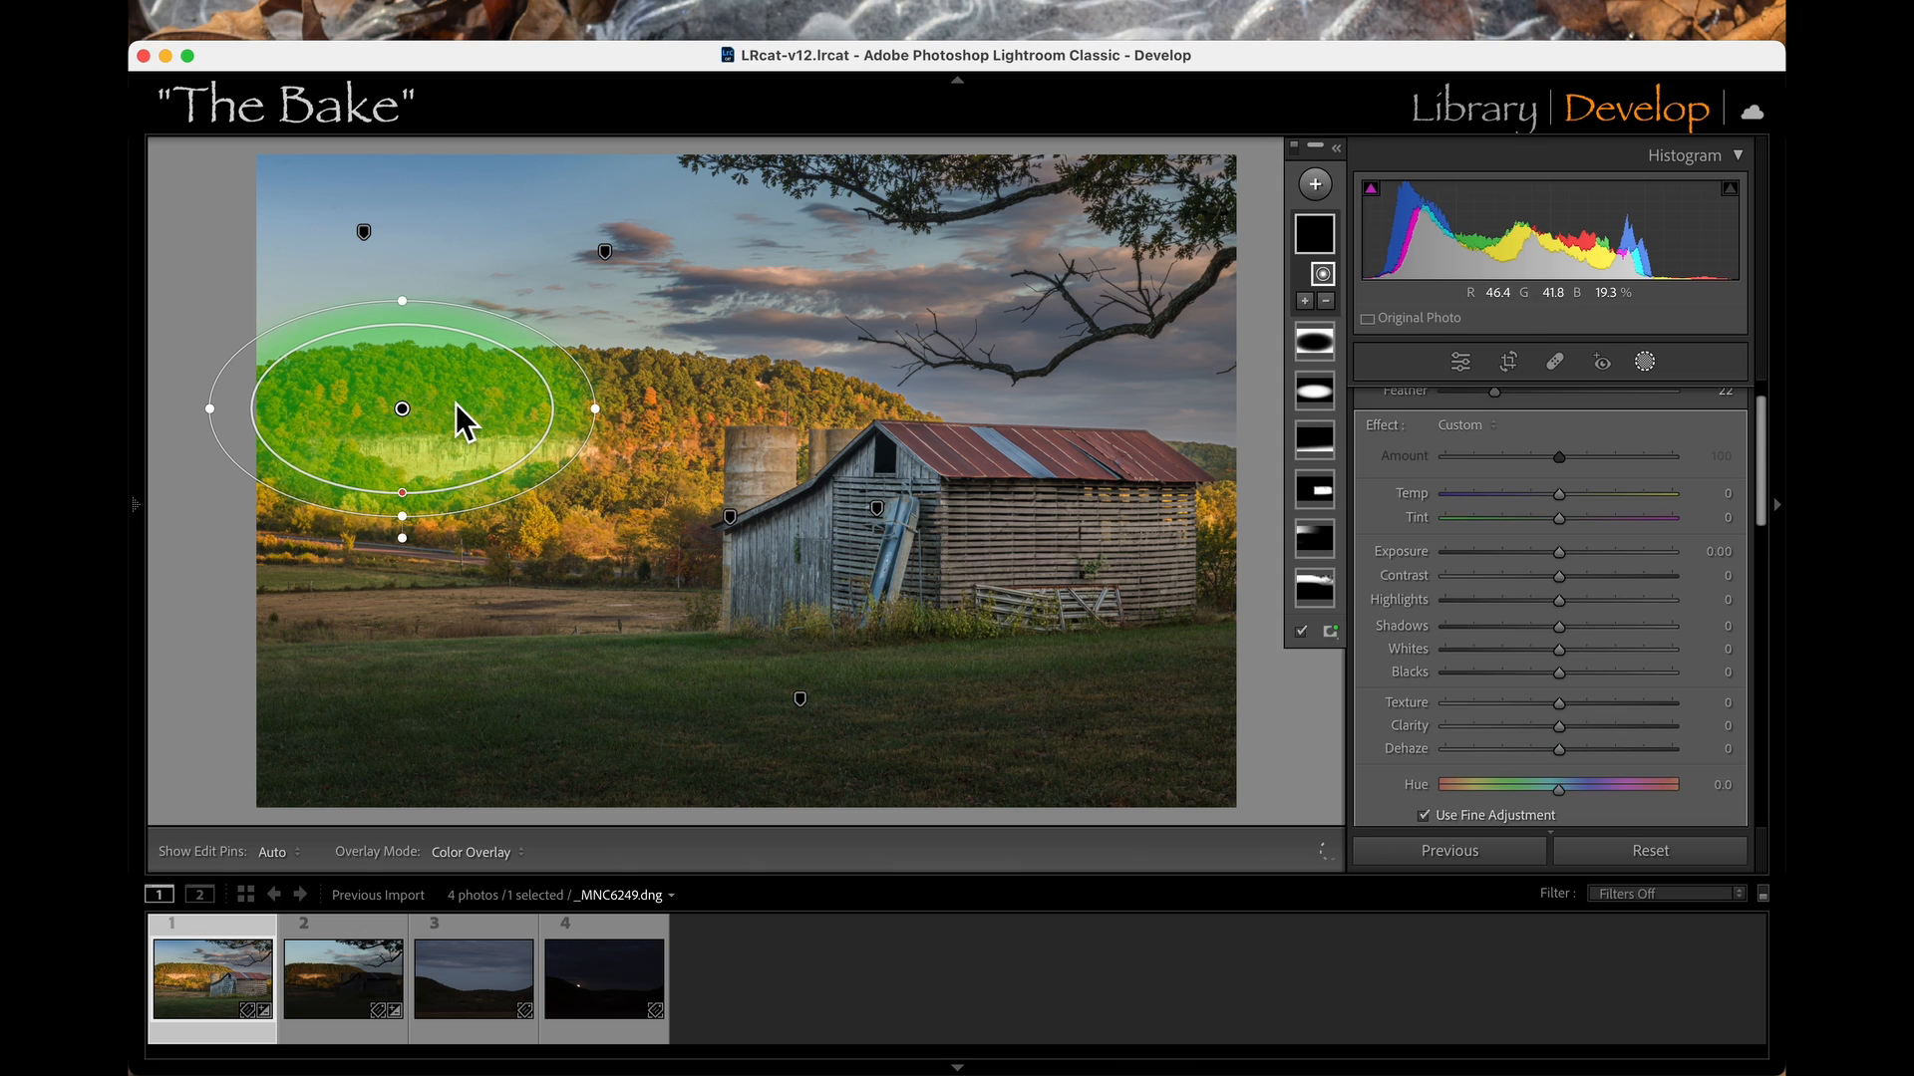
pyautogui.moveTo(457, 414); pyautogui.dragTo(508, 456)
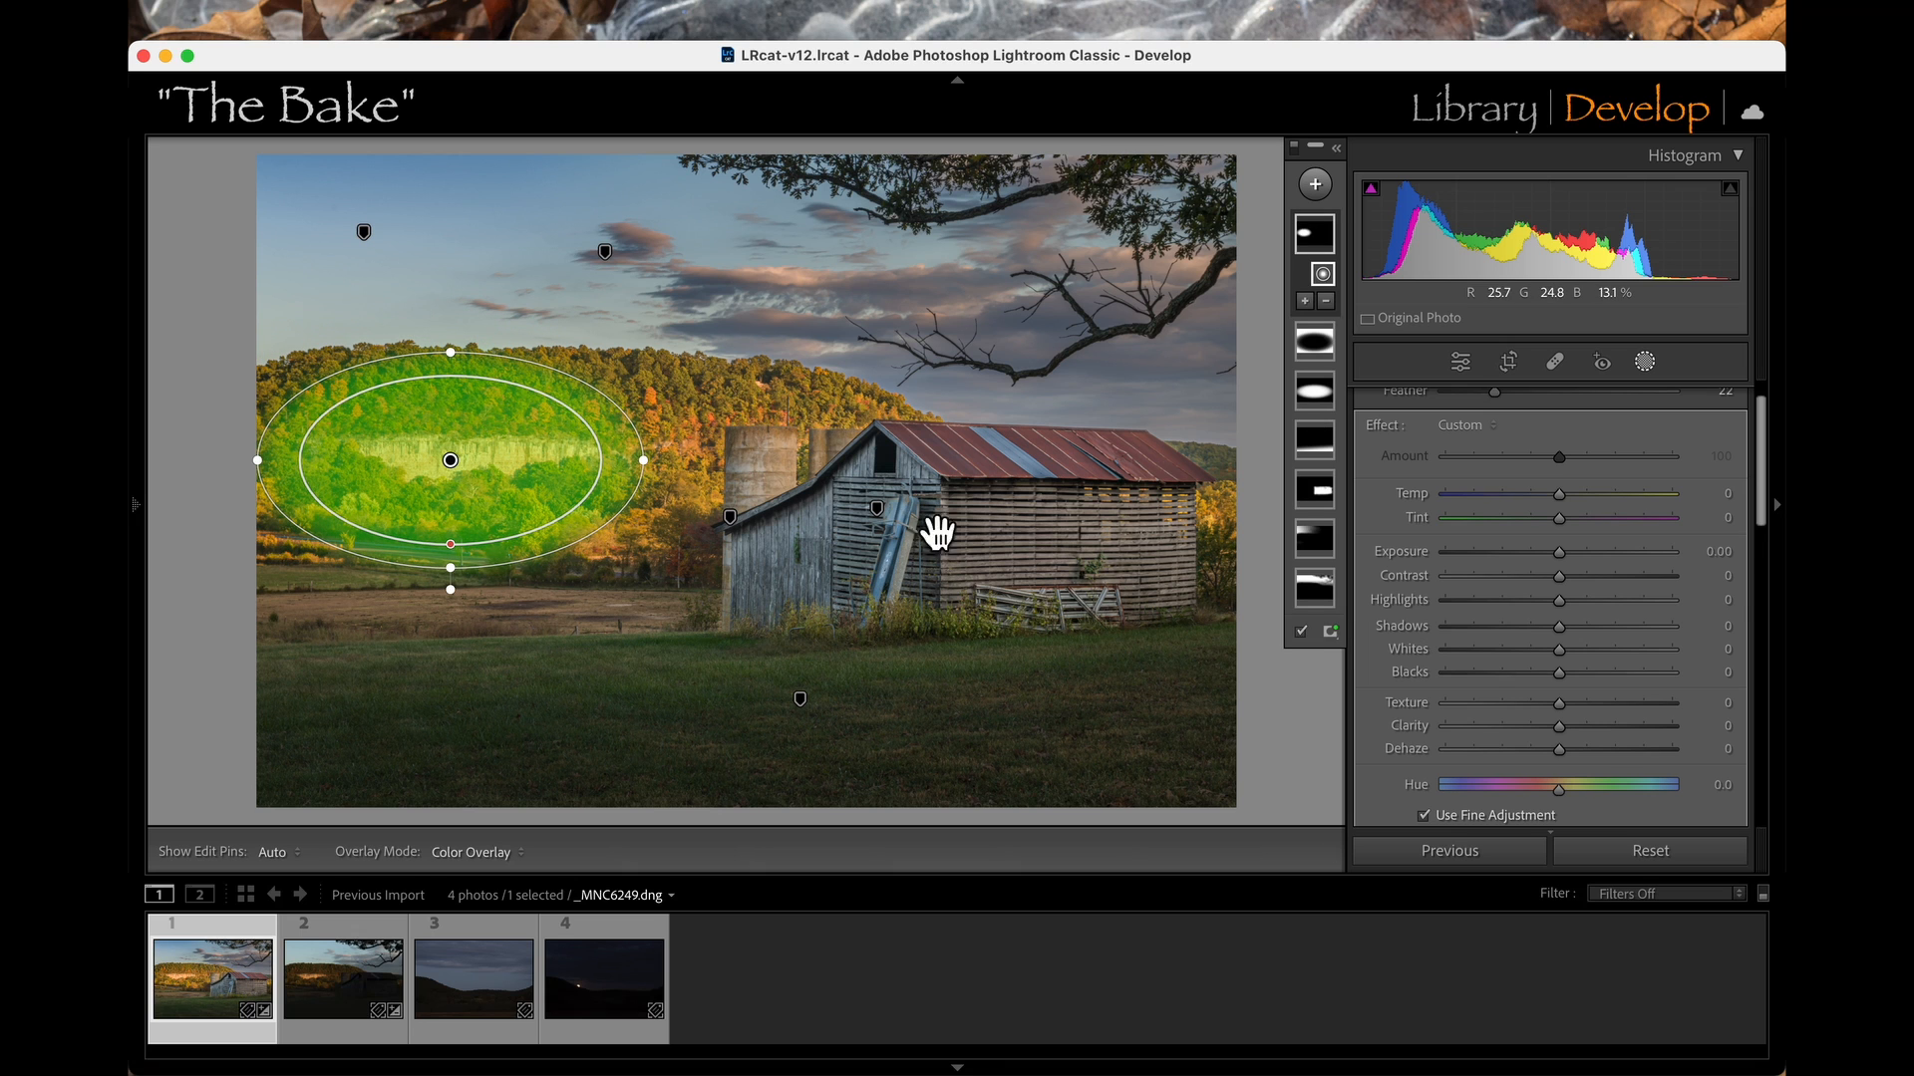
pyautogui.moveTo(1581, 550); pyautogui.dragTo(1552, 612)
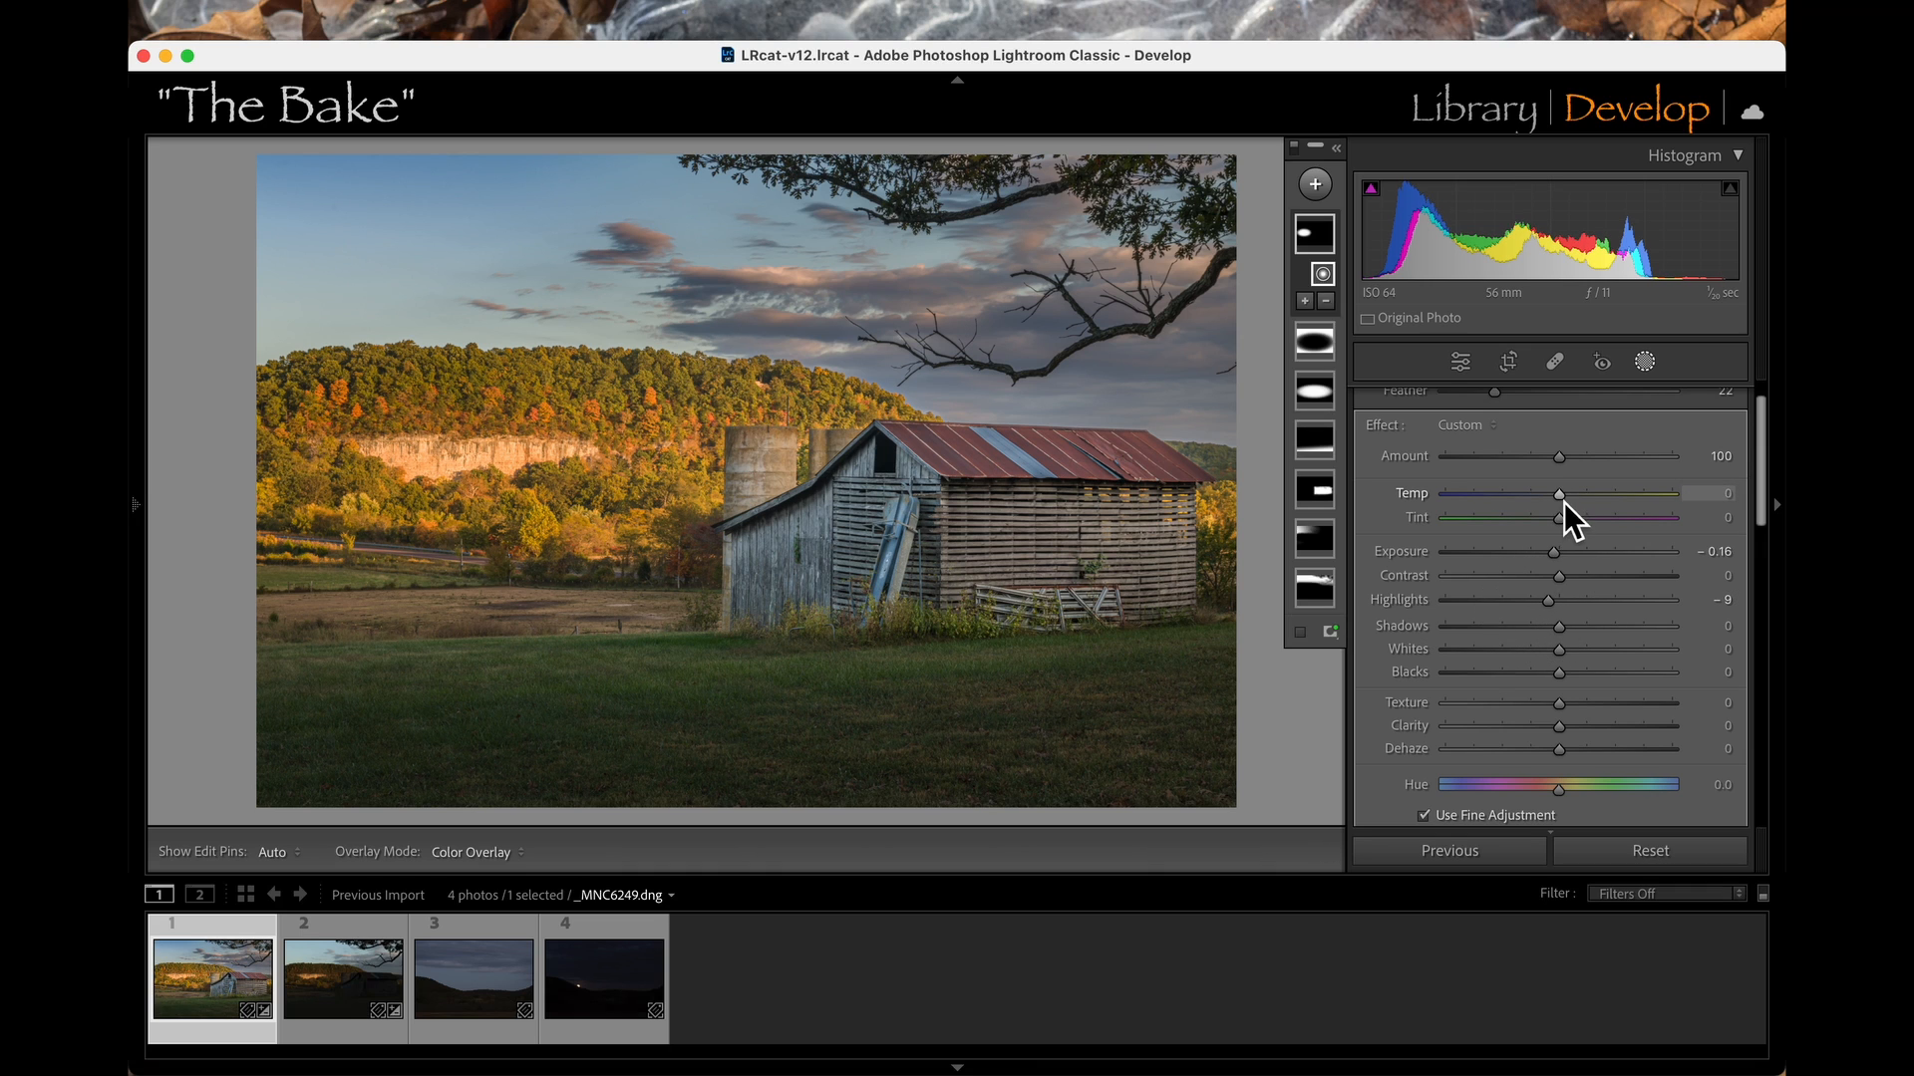
pyautogui.moveTo(1564, 500); pyautogui.dragTo(1557, 504)
# Apply the first barn photo's develop settings to the darker second photo, _MNC6250.dng, and compare the two photos.
pyautogui.moveTo(718, 1015)
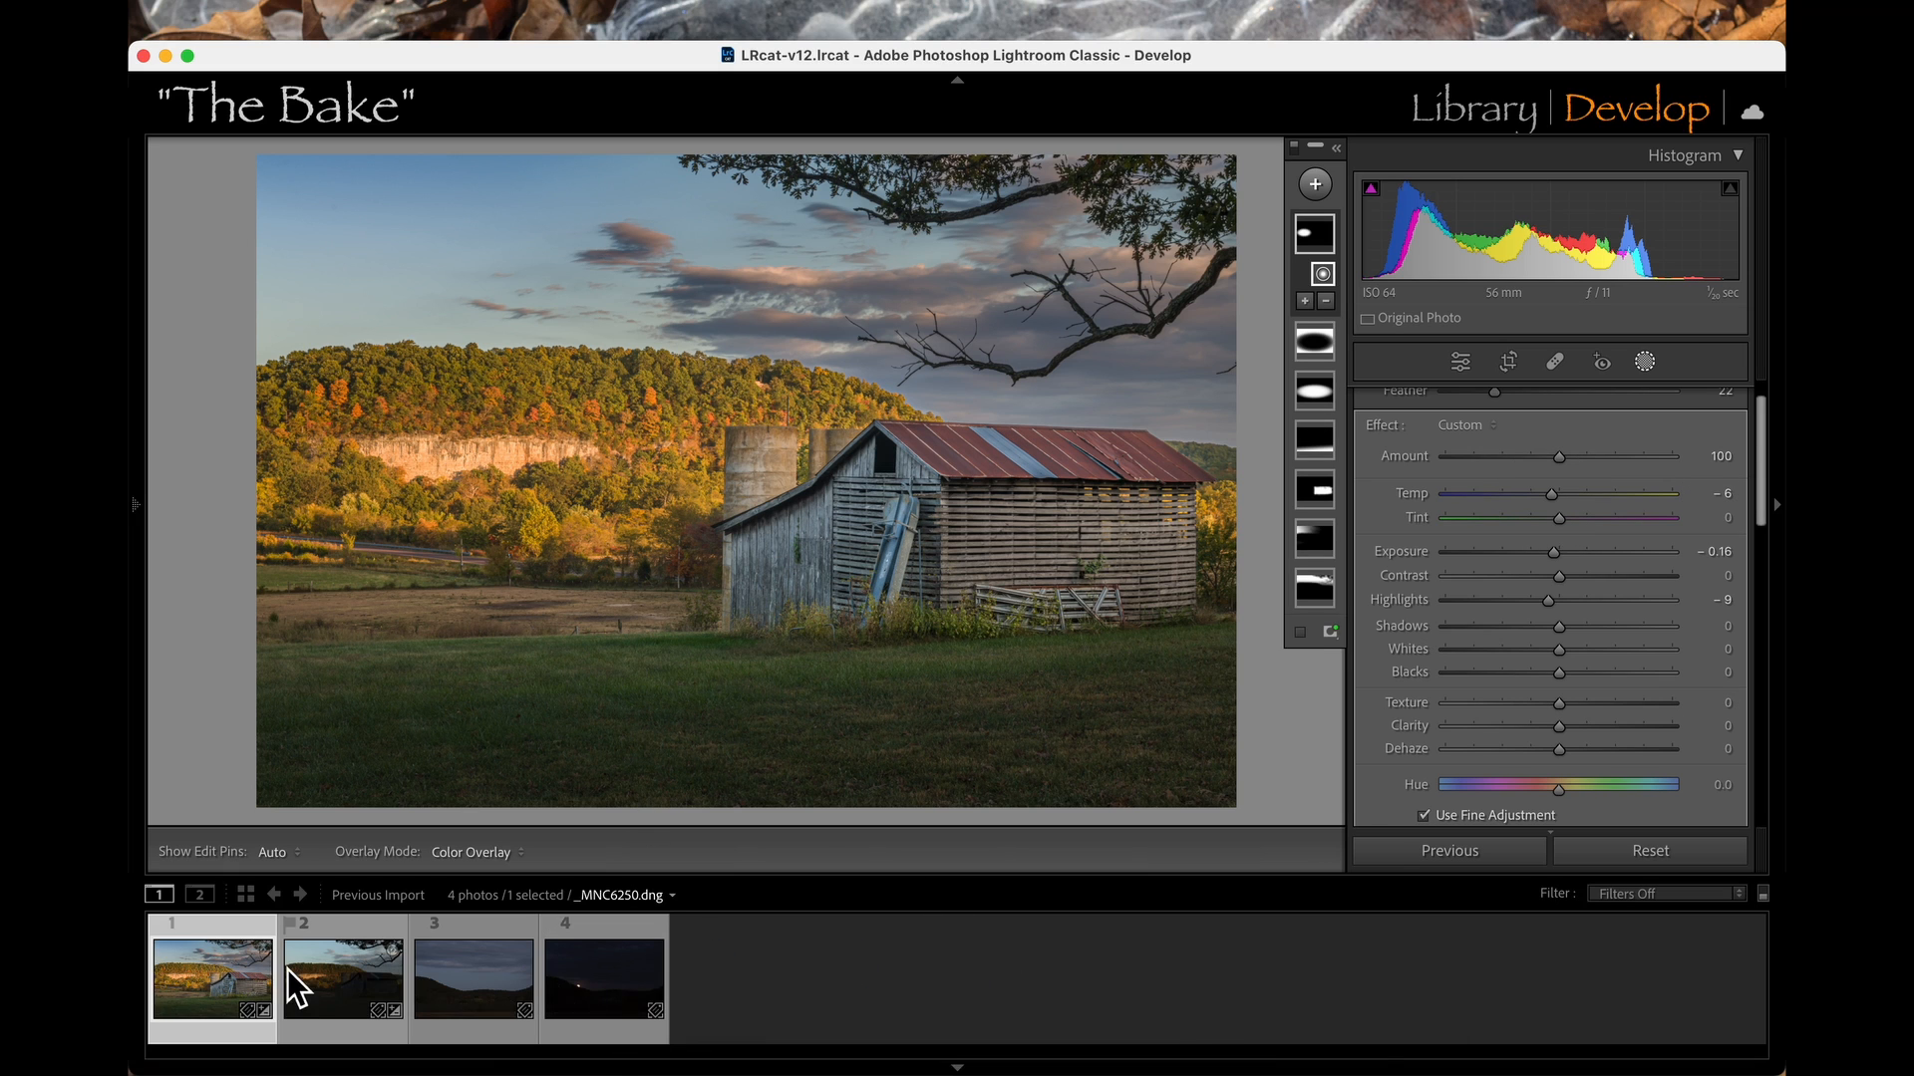
pyautogui.click(334, 978)
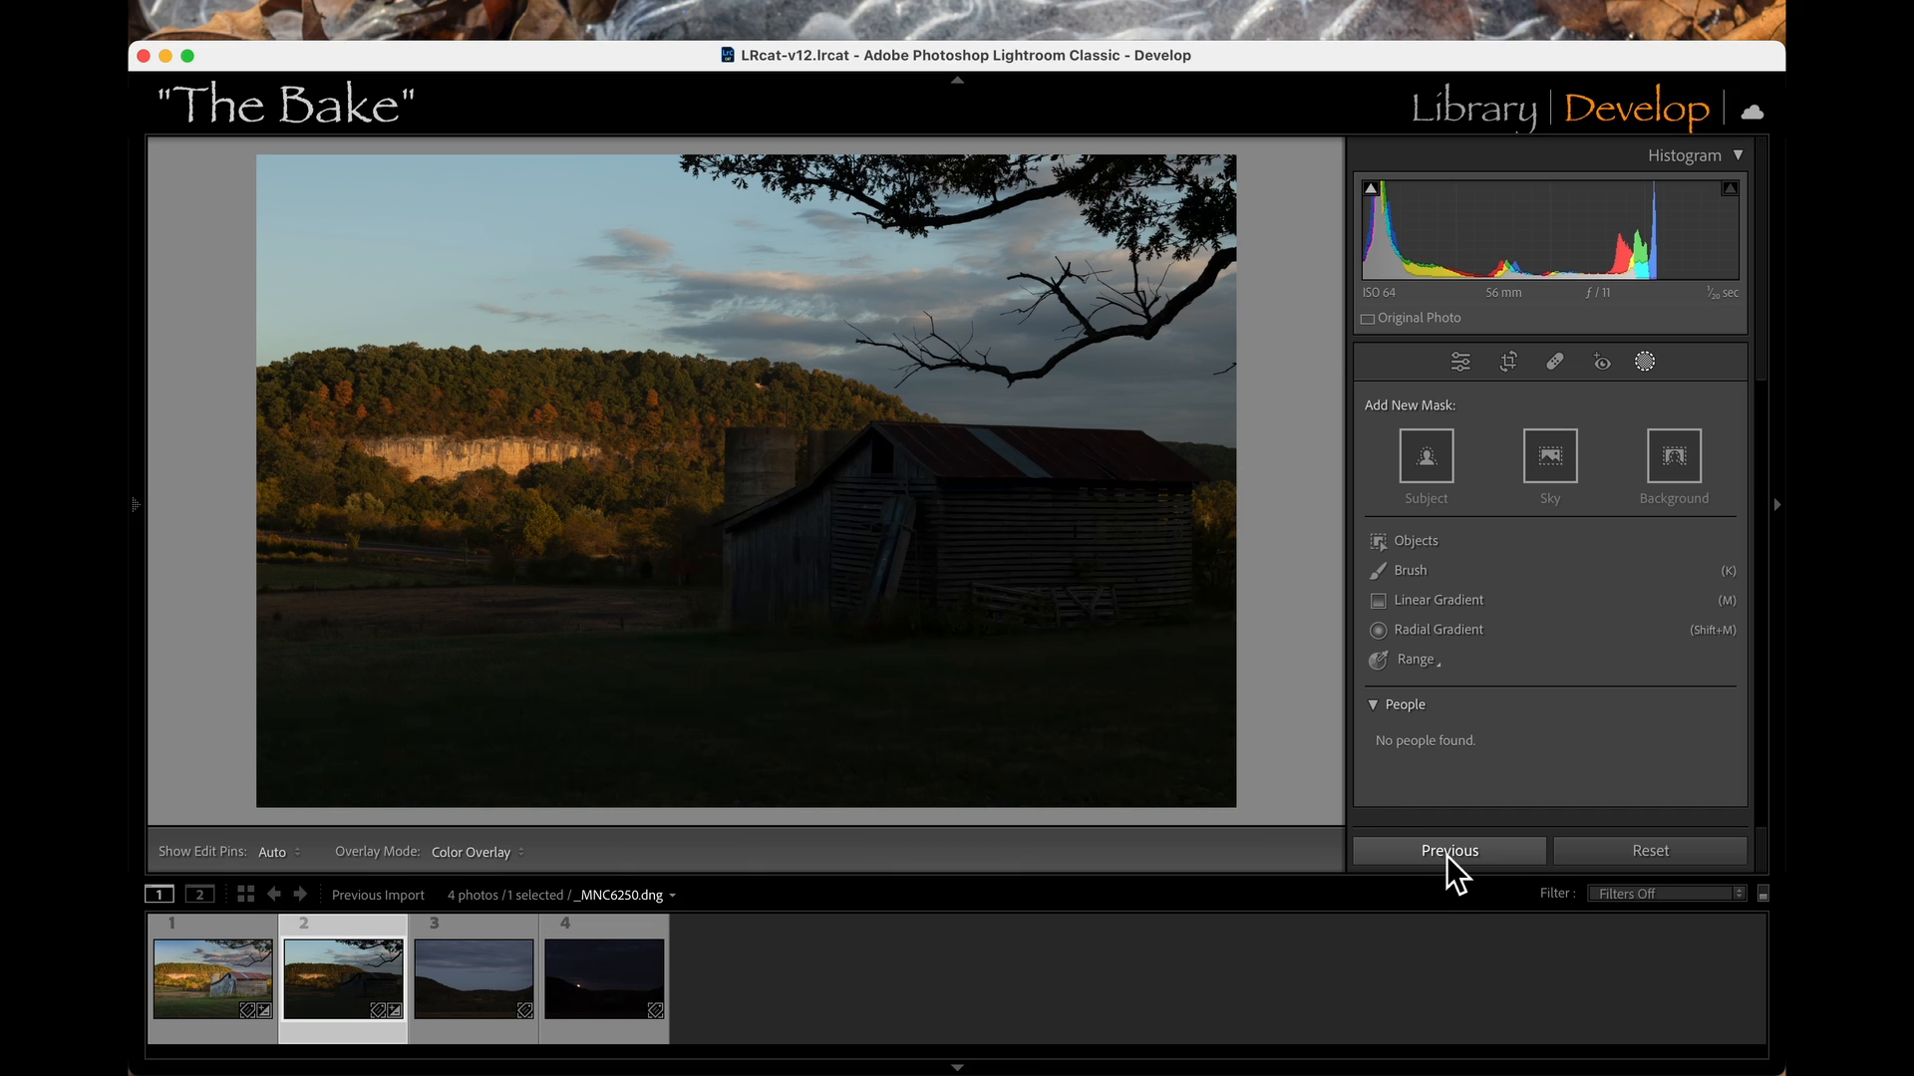
pyautogui.click(1446, 856)
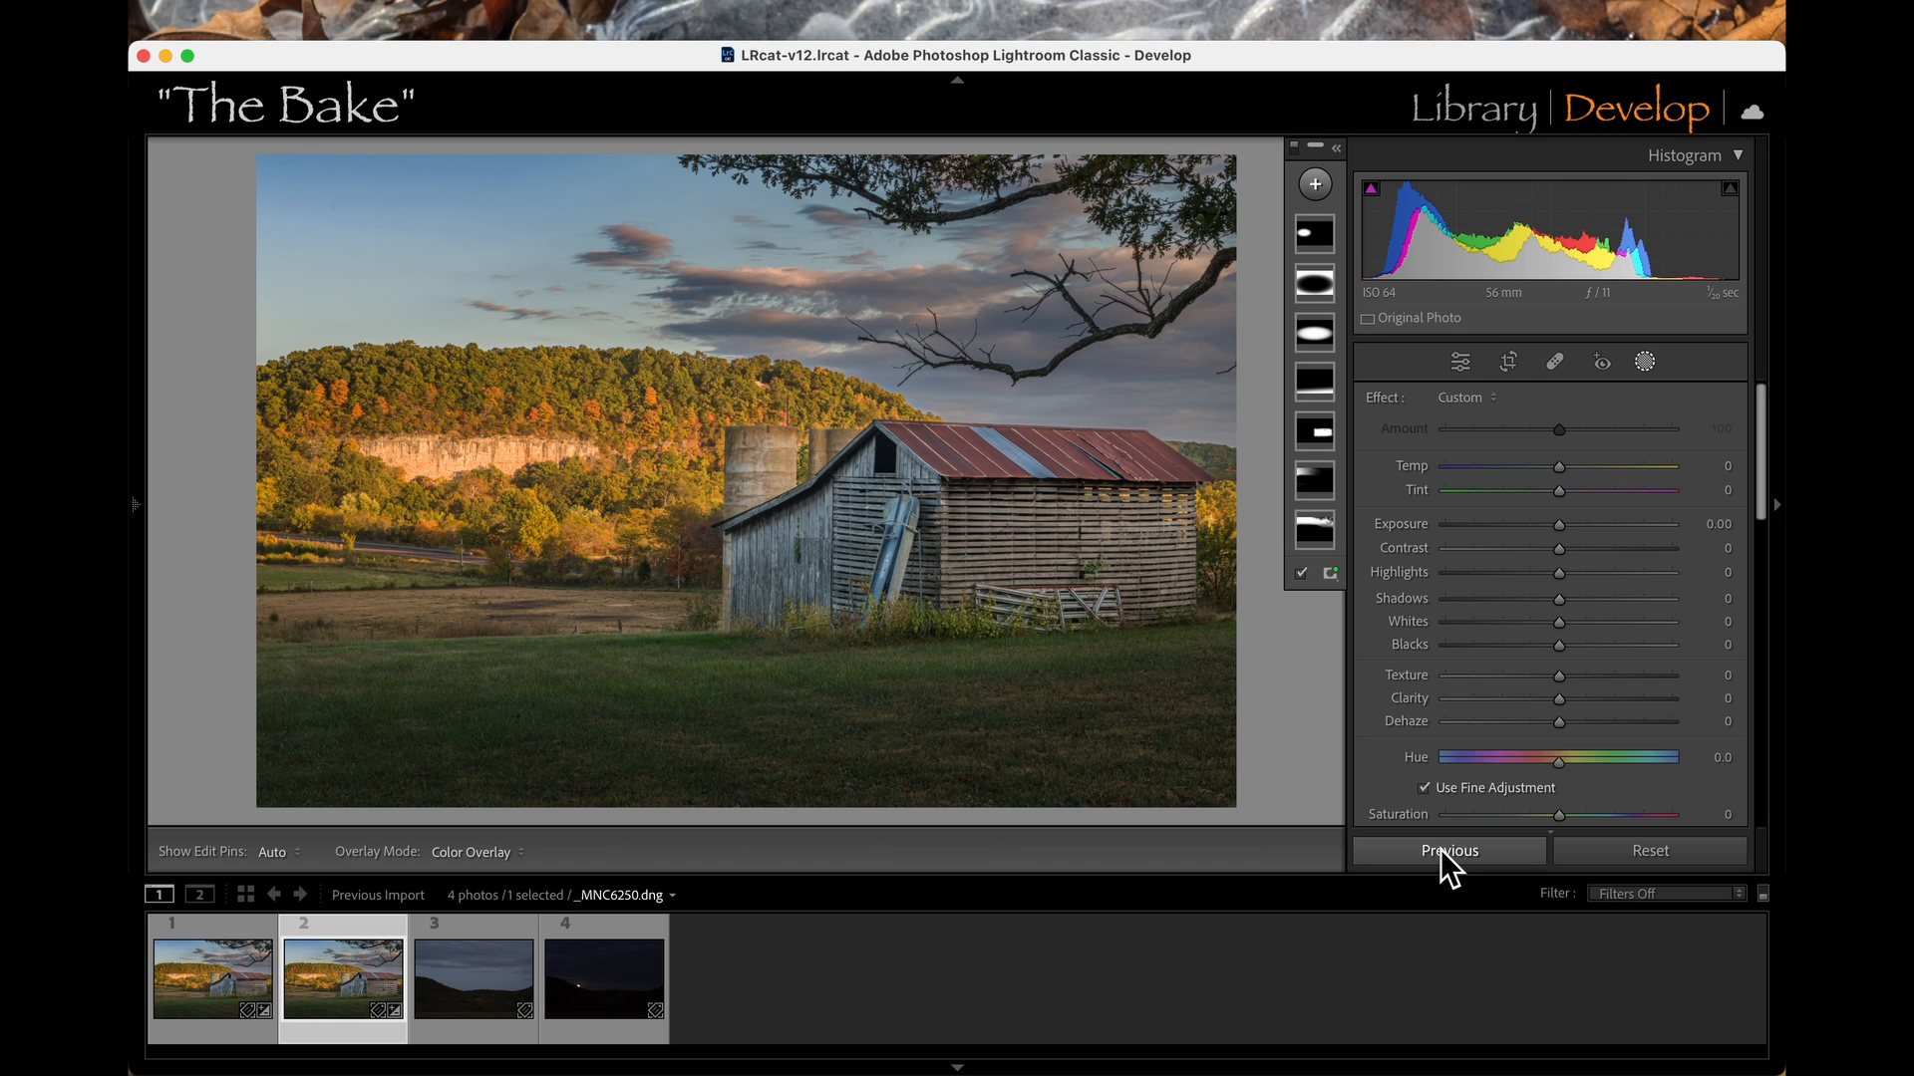
pyautogui.click(188, 989)
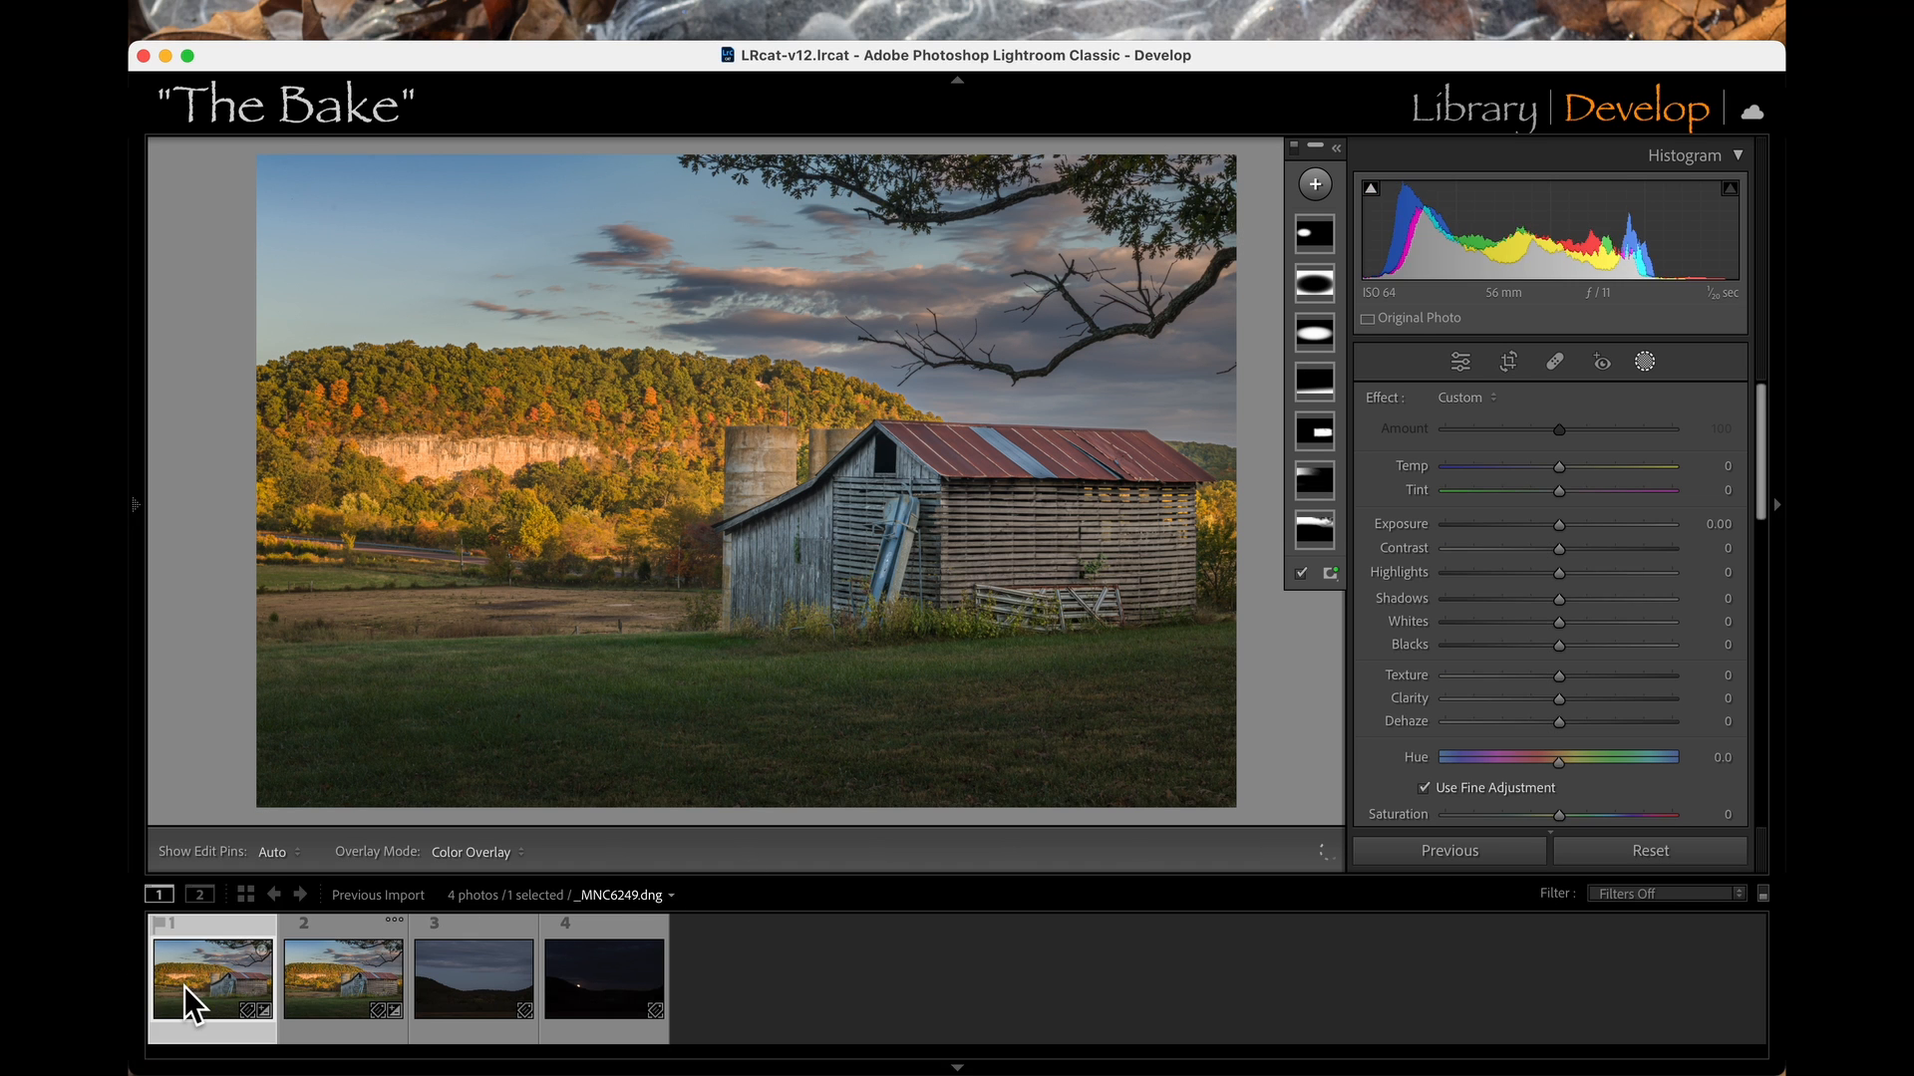
pyautogui.click(315, 971)
# Open the two developed barn photos as layers in one Photoshop document and collapse the Actions panel covering the image.
pyautogui.click(213, 981)
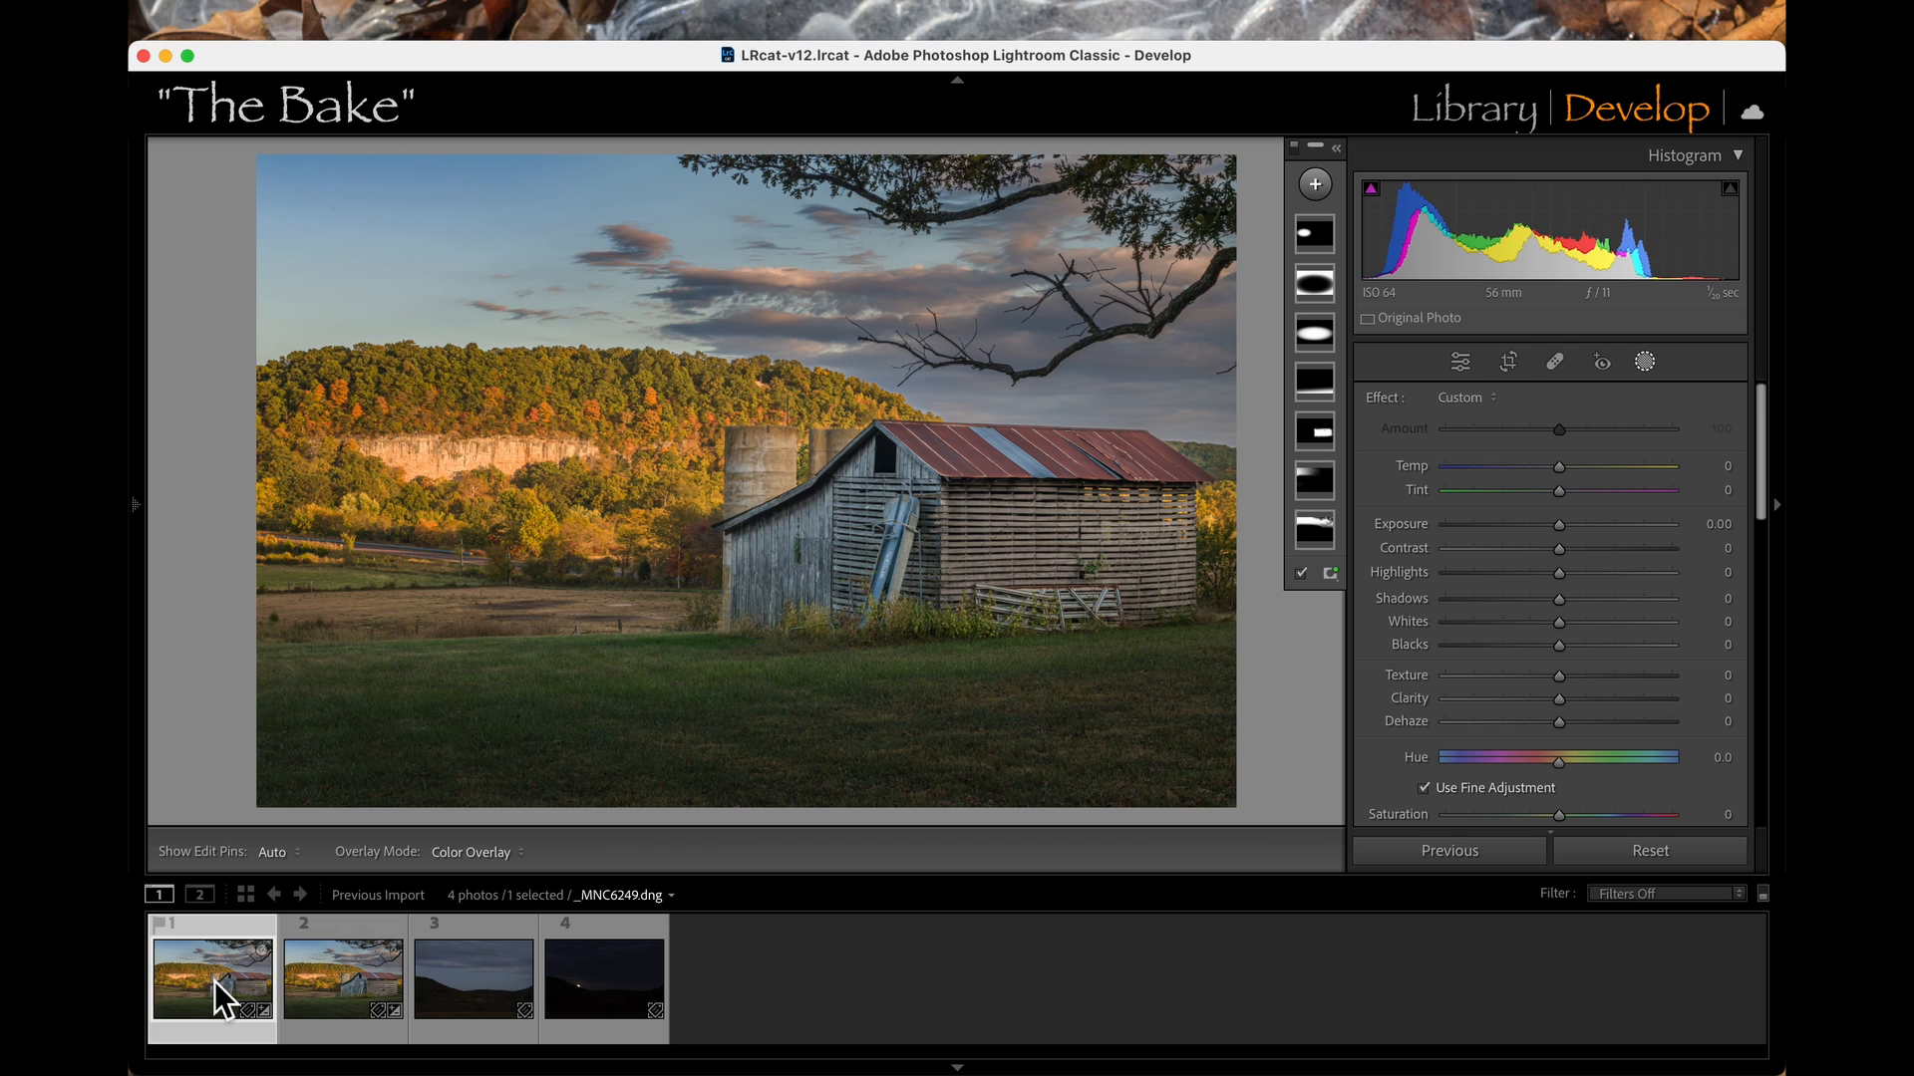
pyautogui.keyDown('shift'); pyautogui.click(321, 1001); pyautogui.keyUp('shift')
pyautogui.rightClick(315, 995)
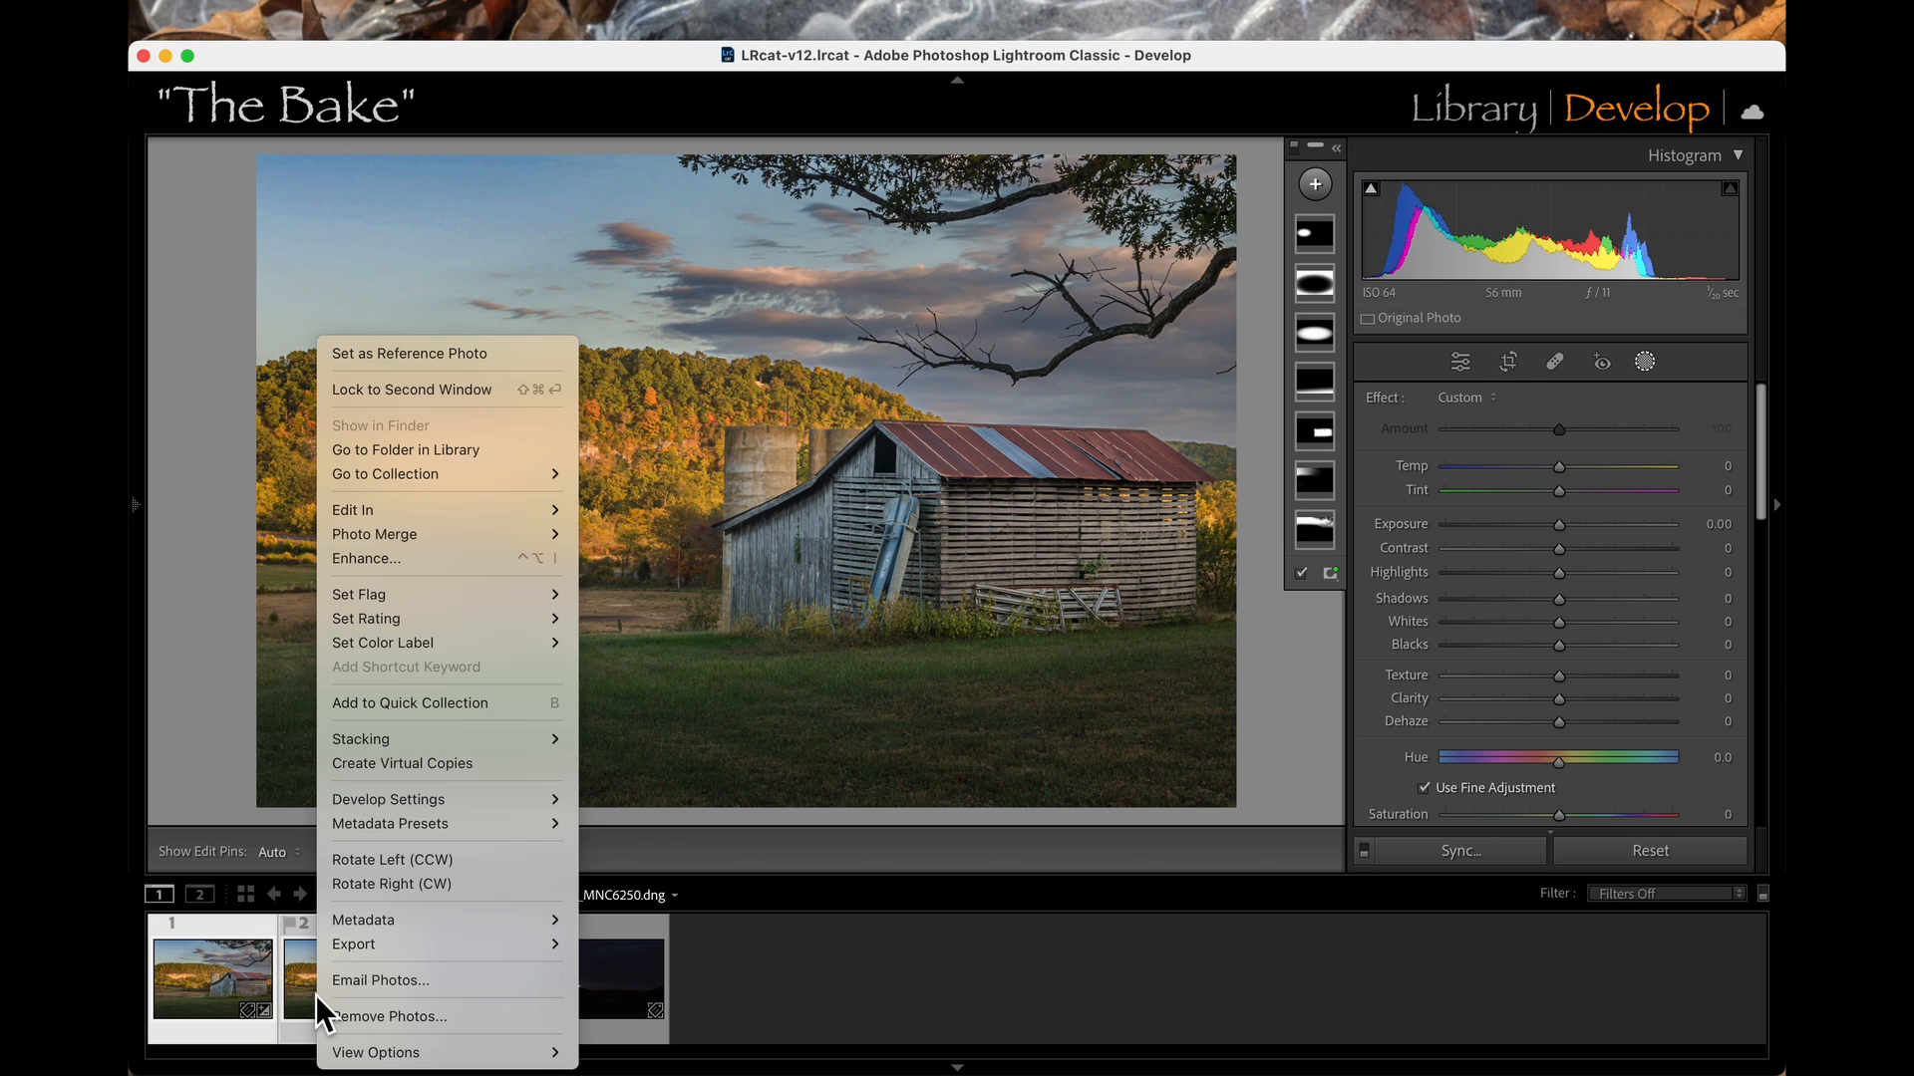
pyautogui.moveTo(367, 504)
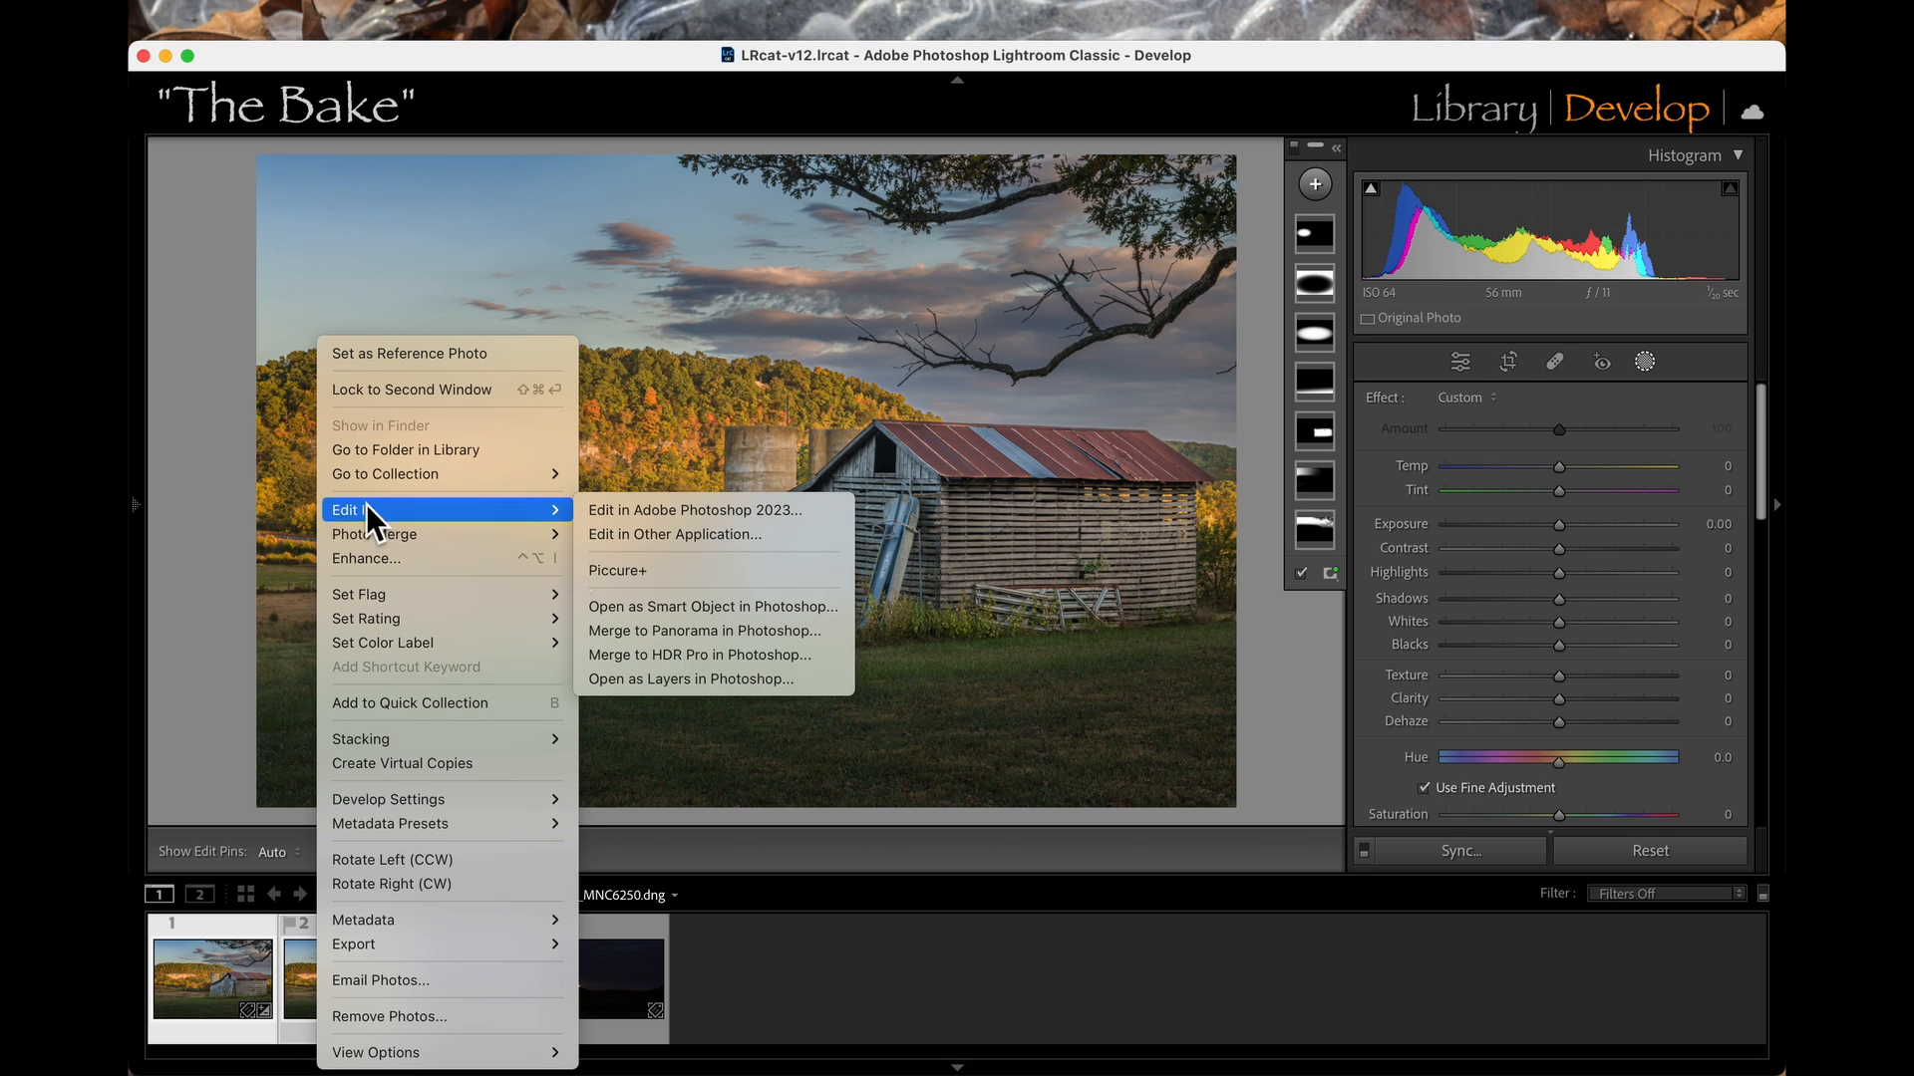
pyautogui.click(764, 679)
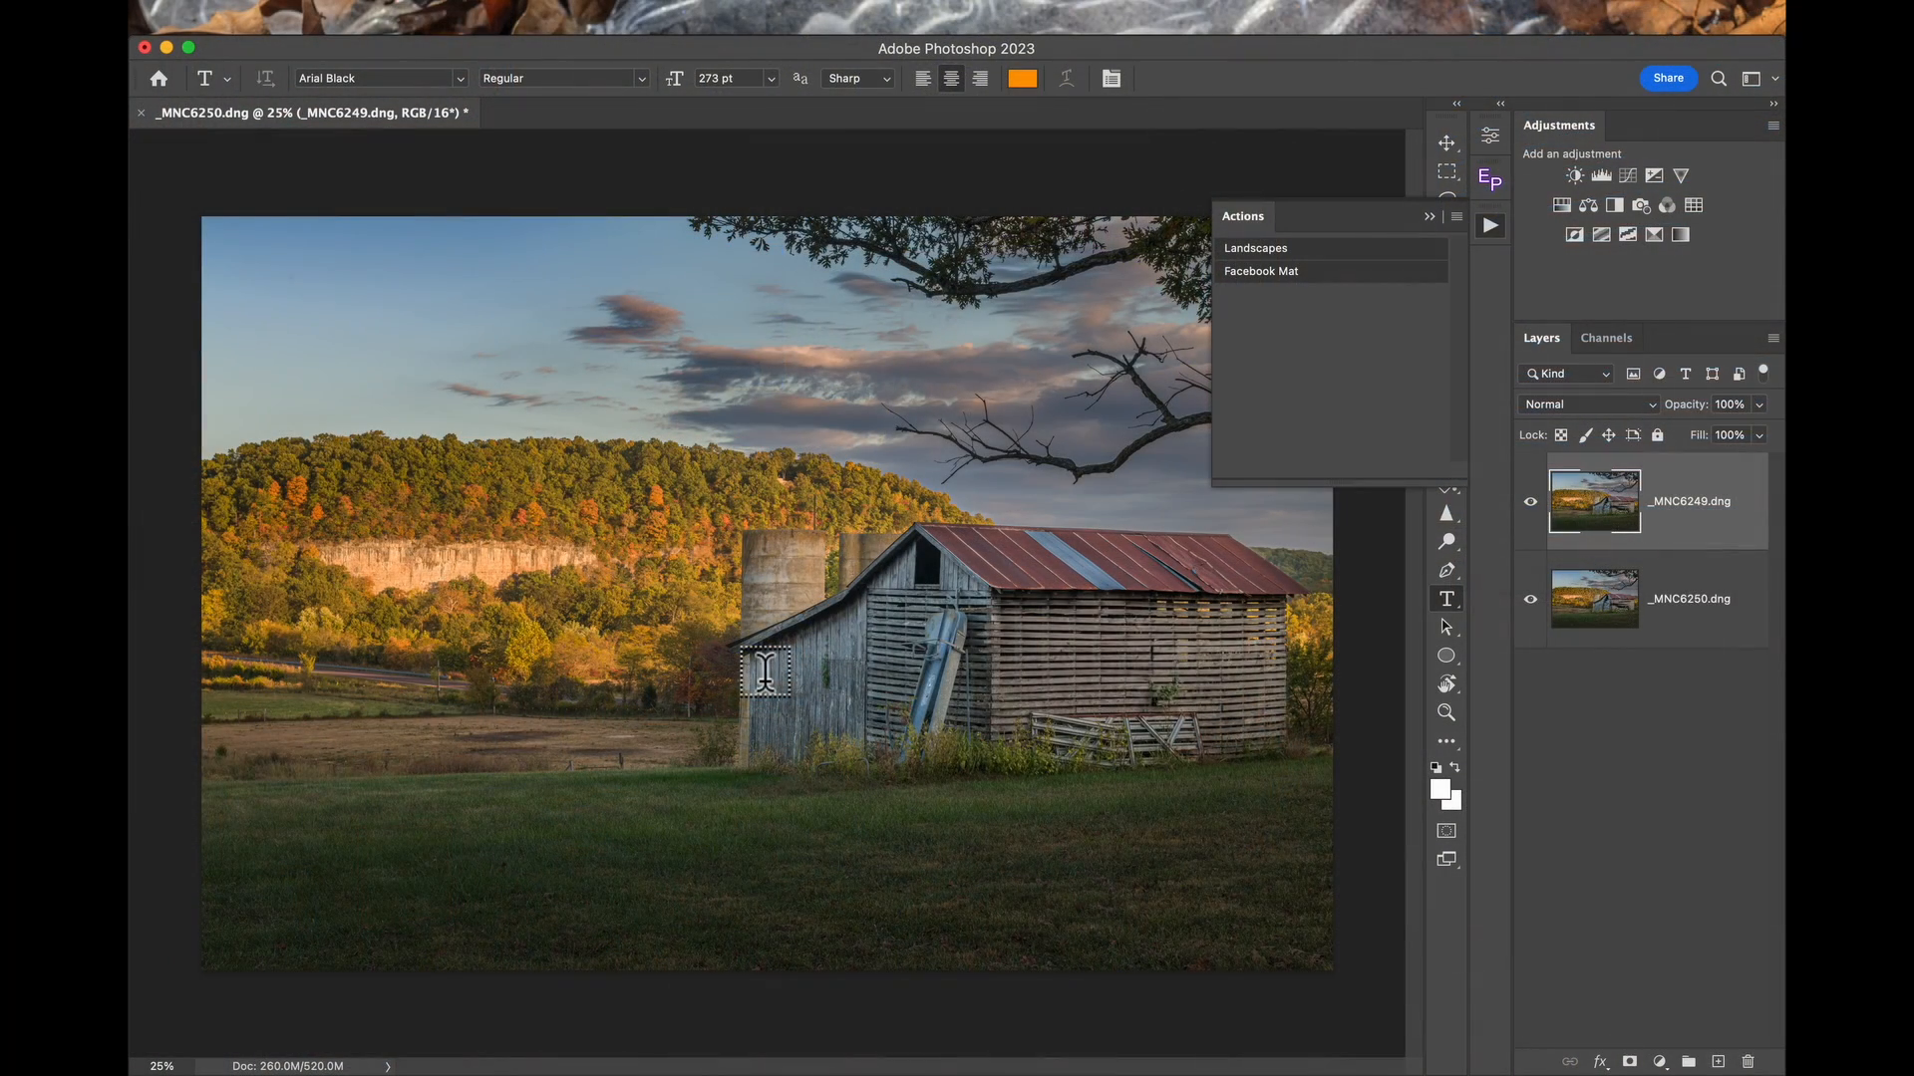
pyautogui.click(1431, 217)
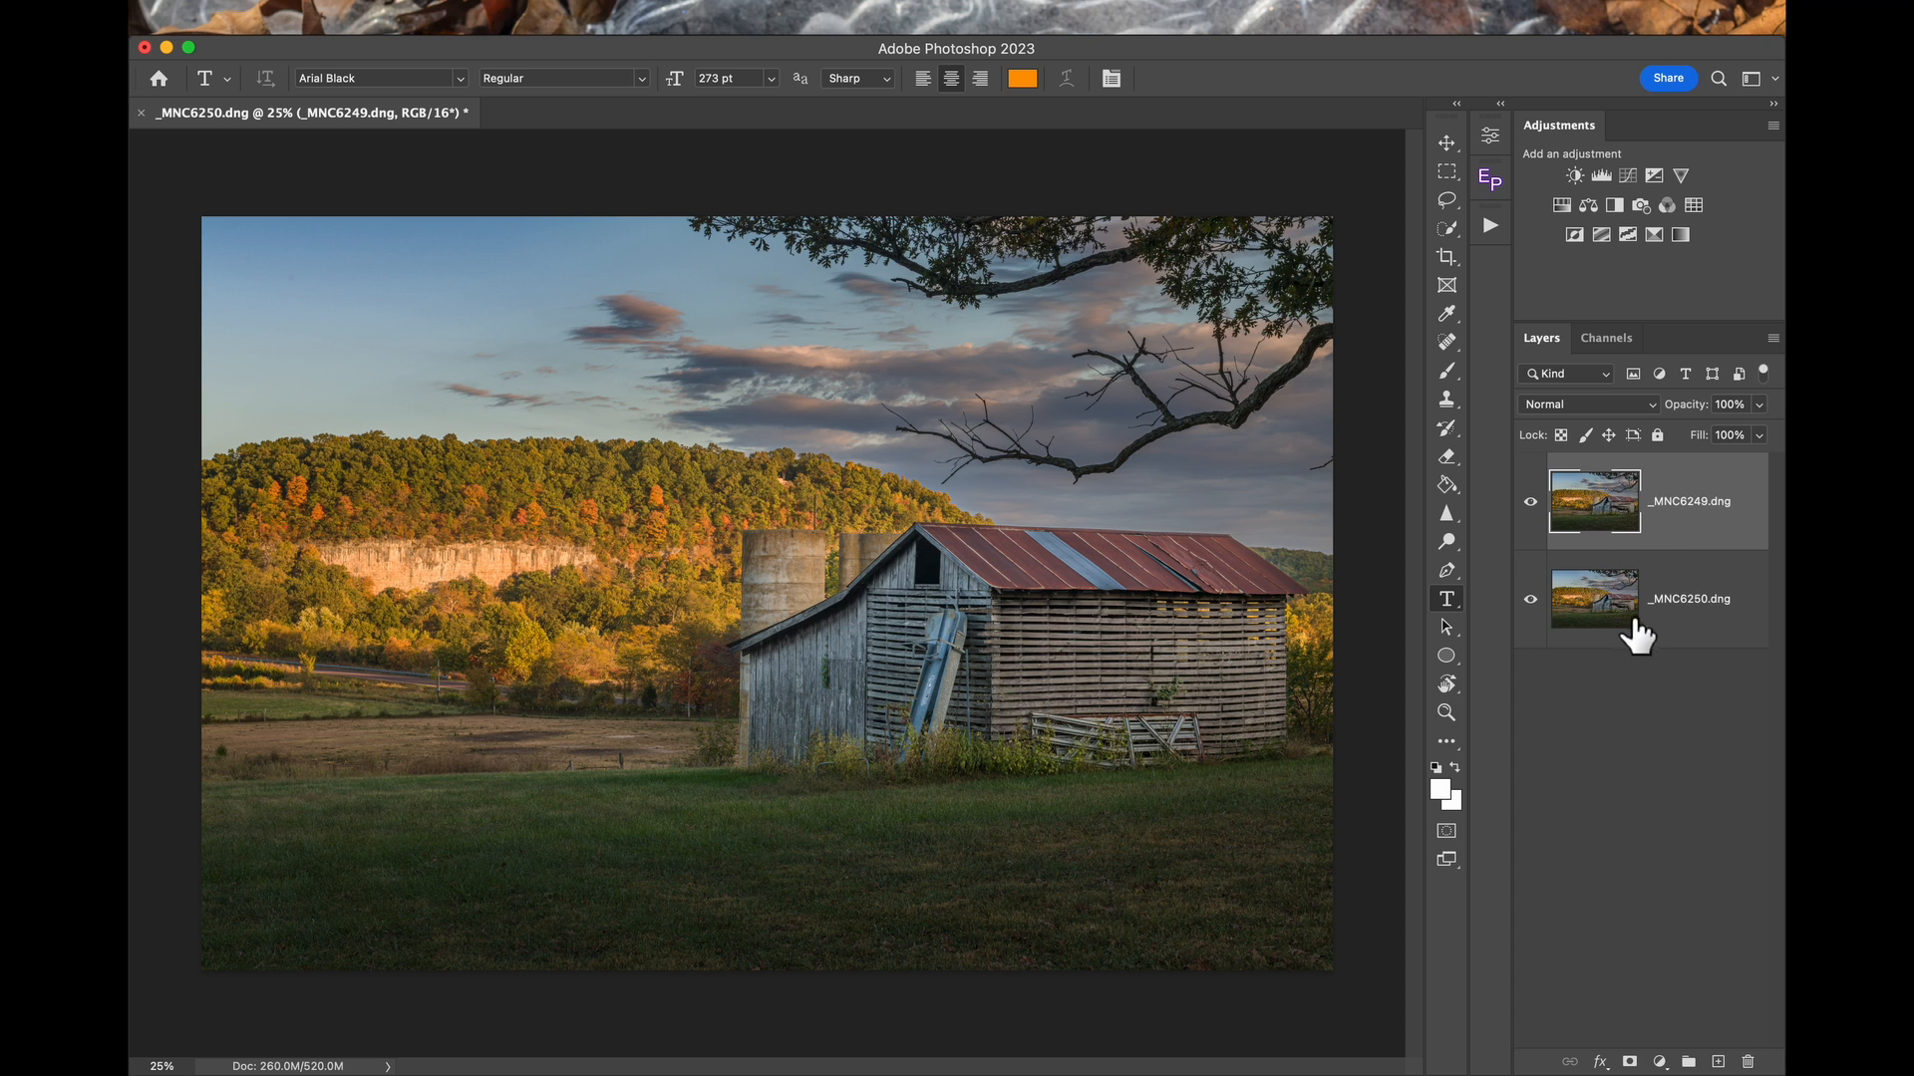
# Compare the two exposures by toggling the visibility of the _MNC6249.dng layer.
pyautogui.click(1531, 502)
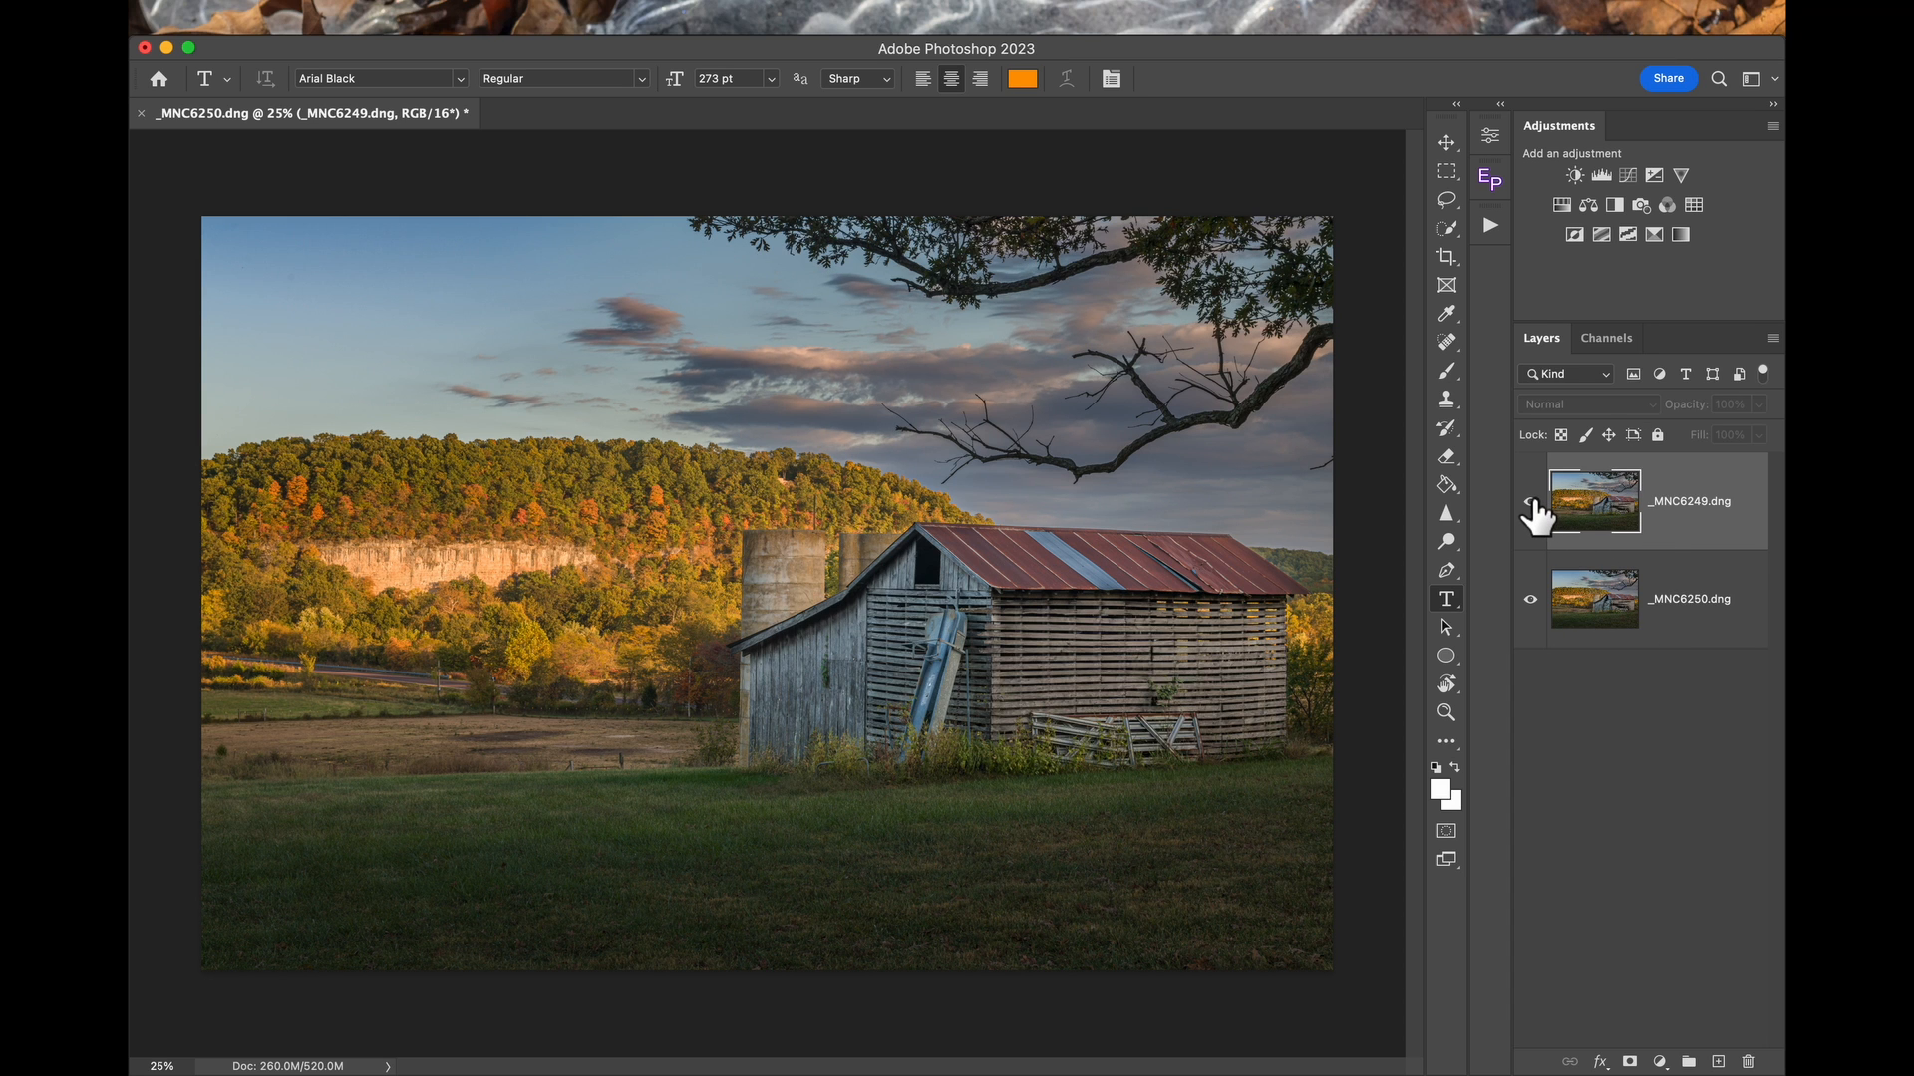
pyautogui.click(1531, 503)
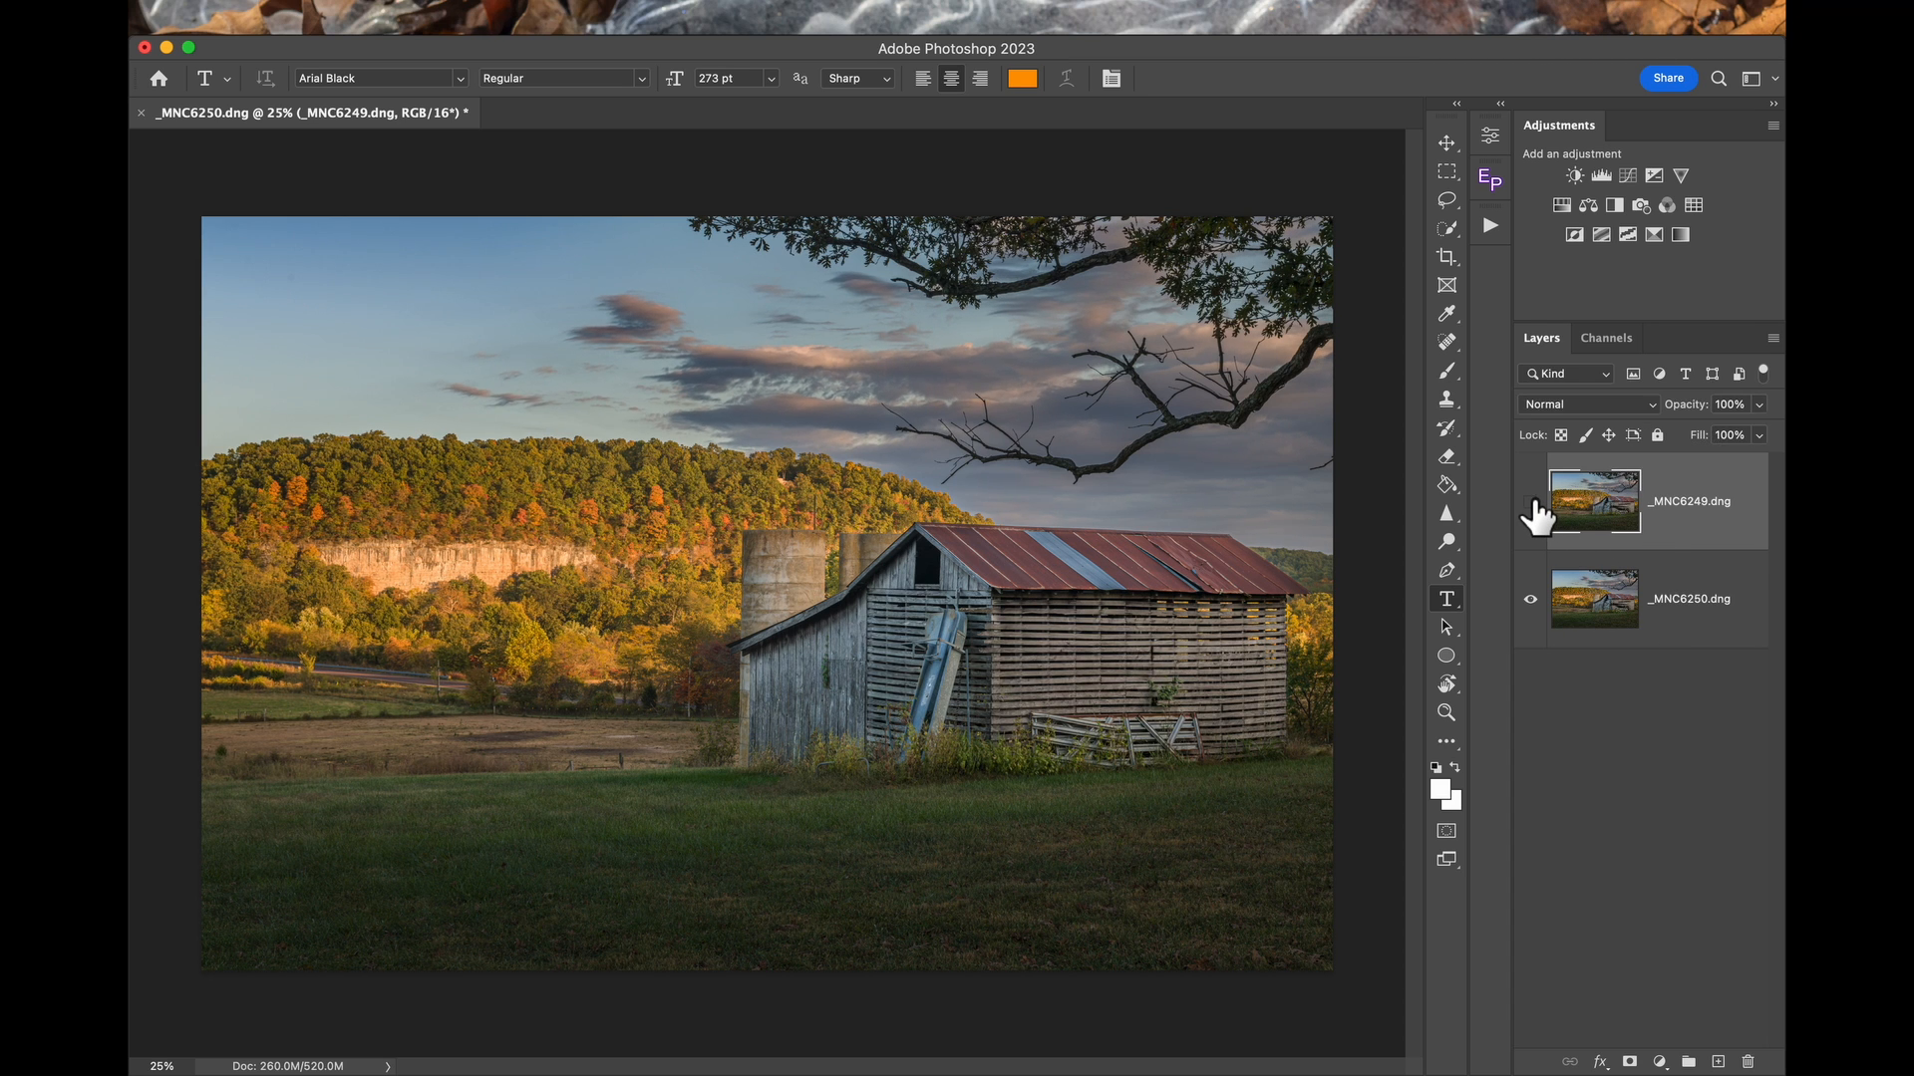
pyautogui.click(1531, 502)
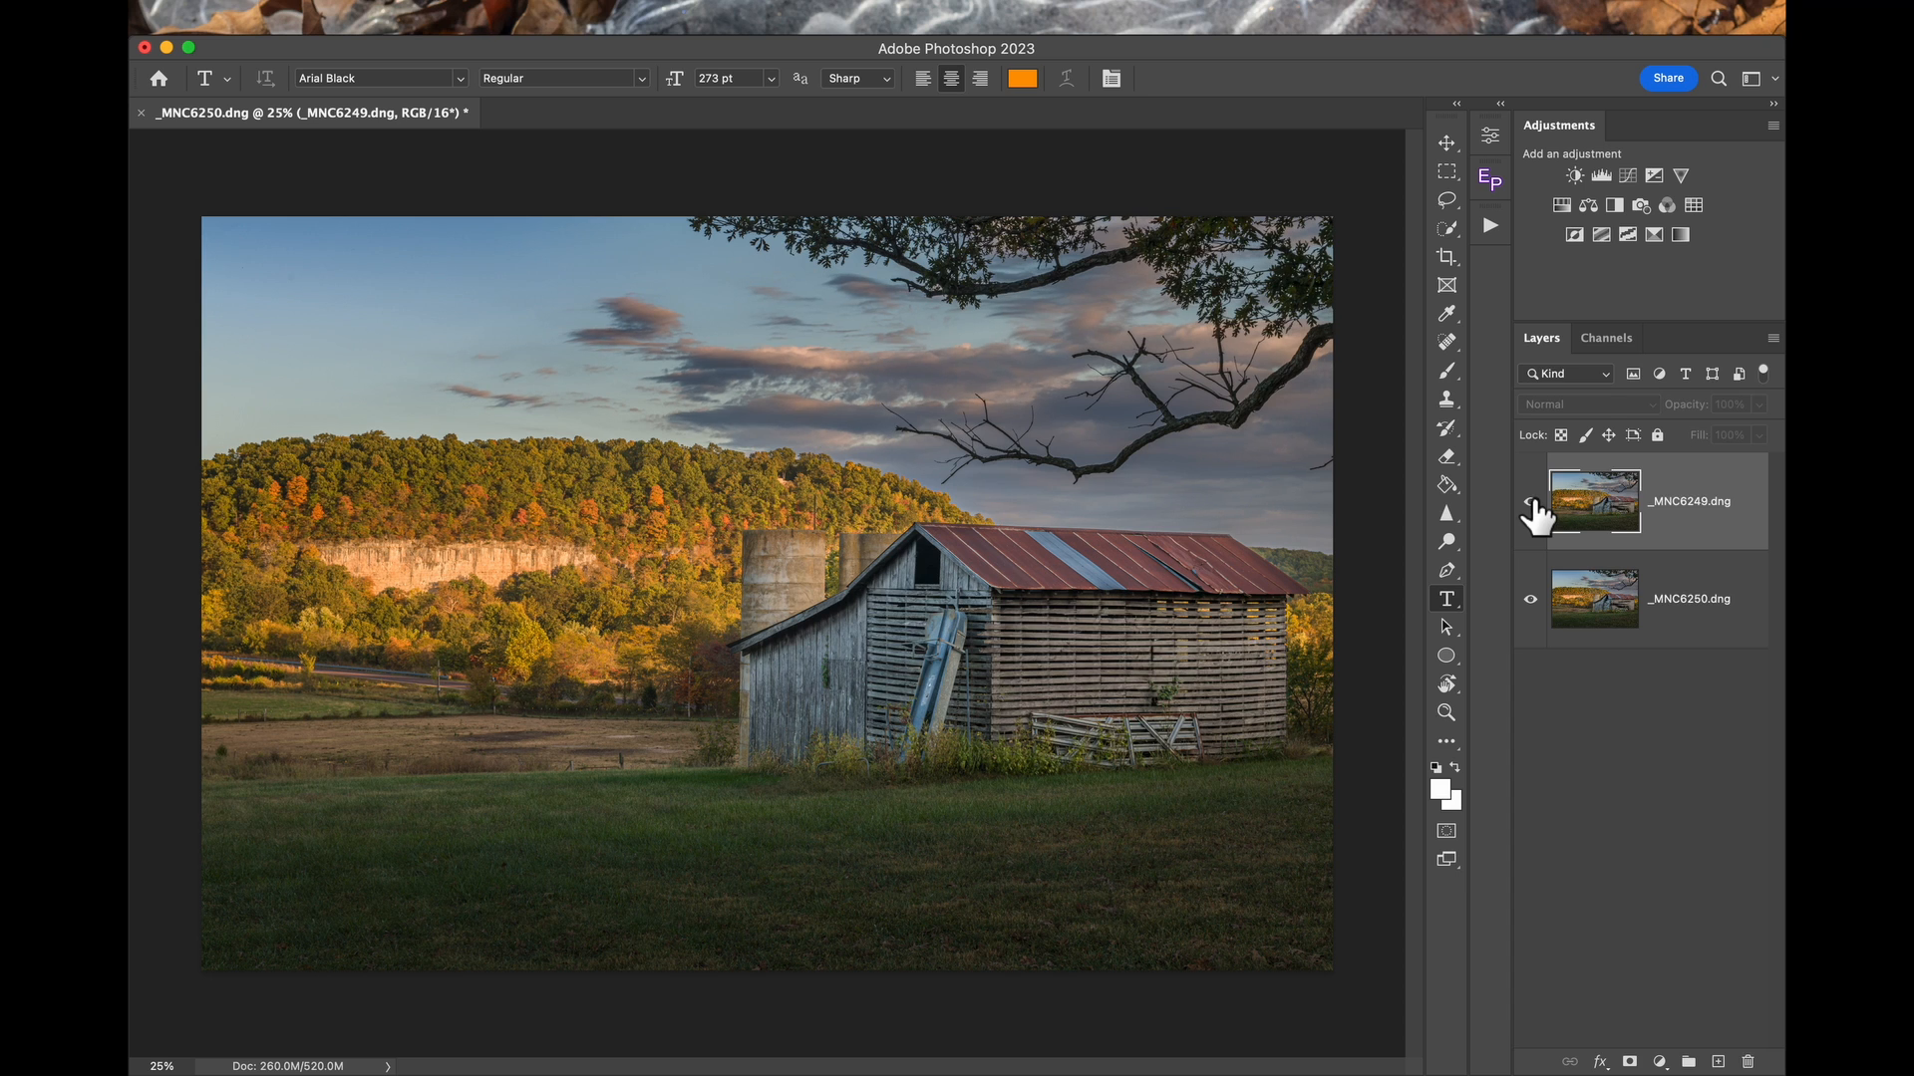
pyautogui.click(1532, 505)
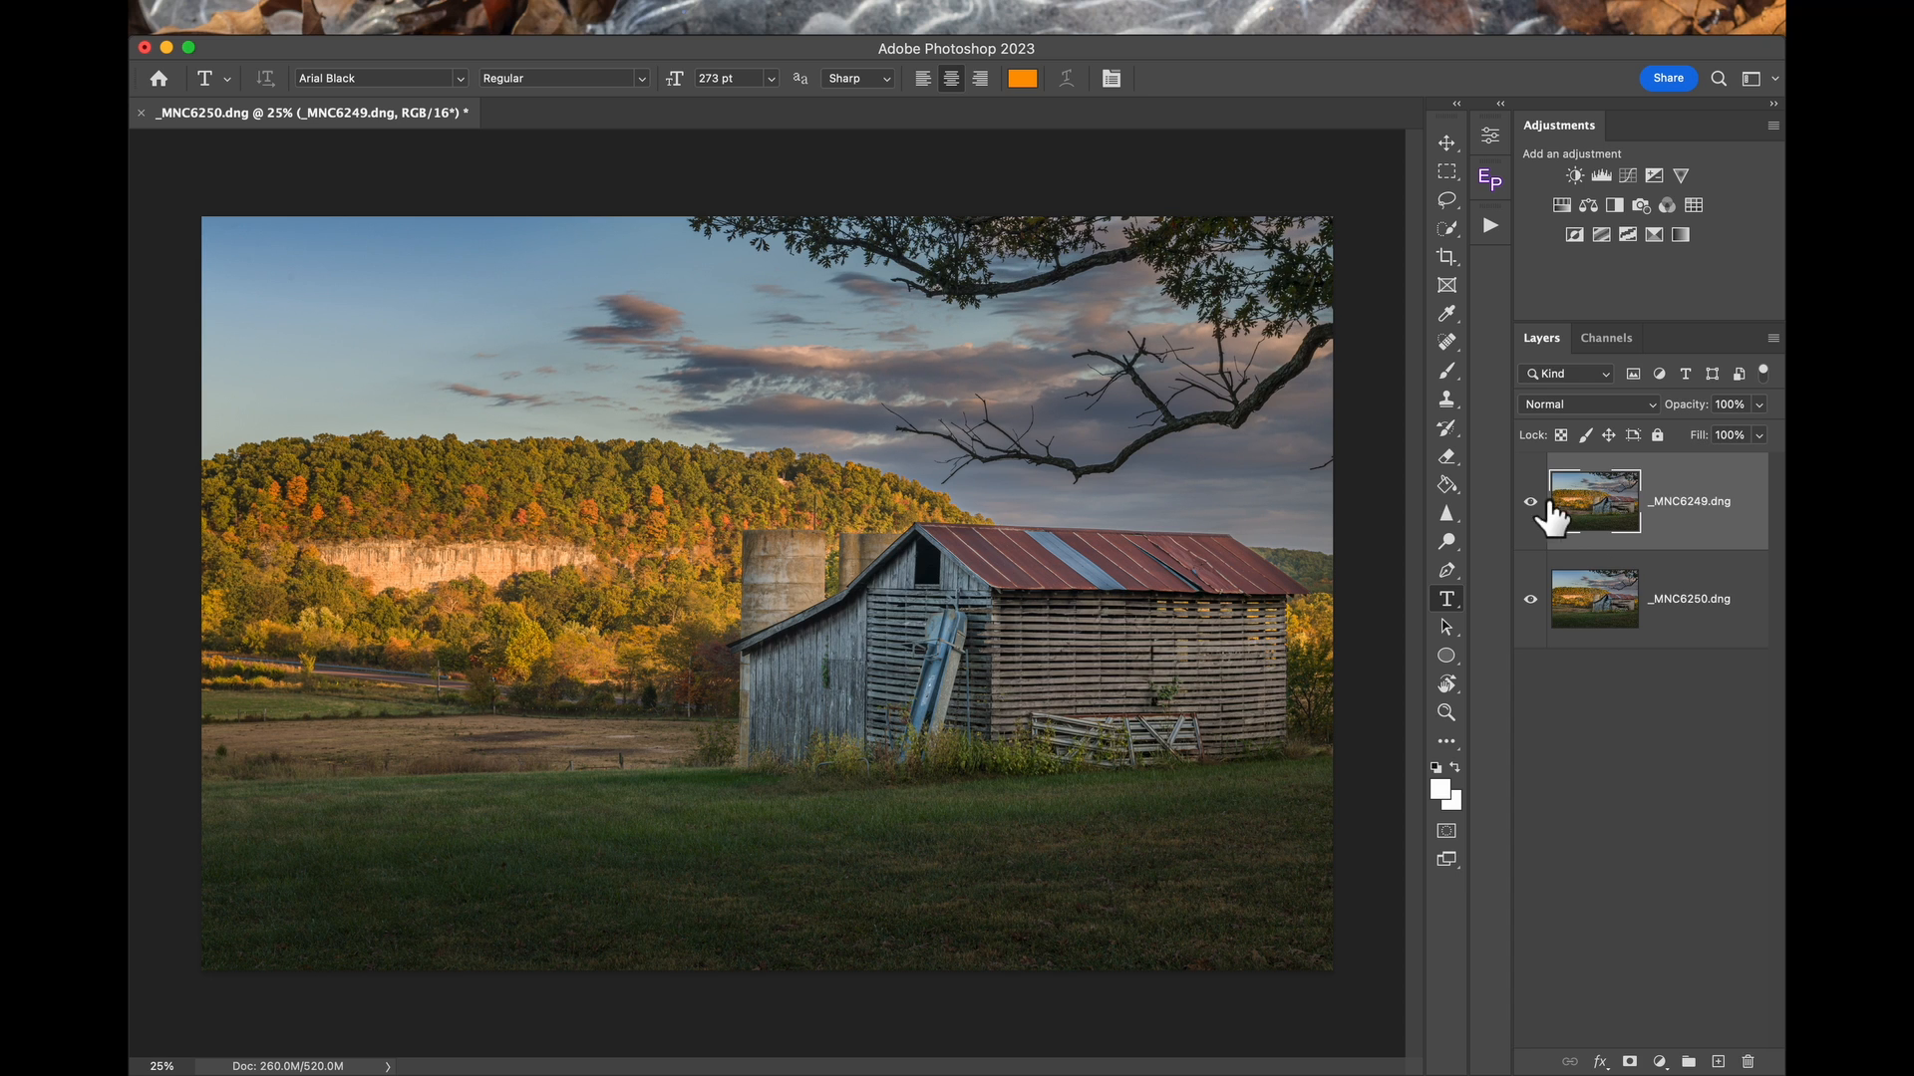
# Select both photo layers and auto-align them with the Auto projection.
pyautogui.keyDown('shift'); pyautogui.click(1671, 626); pyautogui.keyUp('shift')
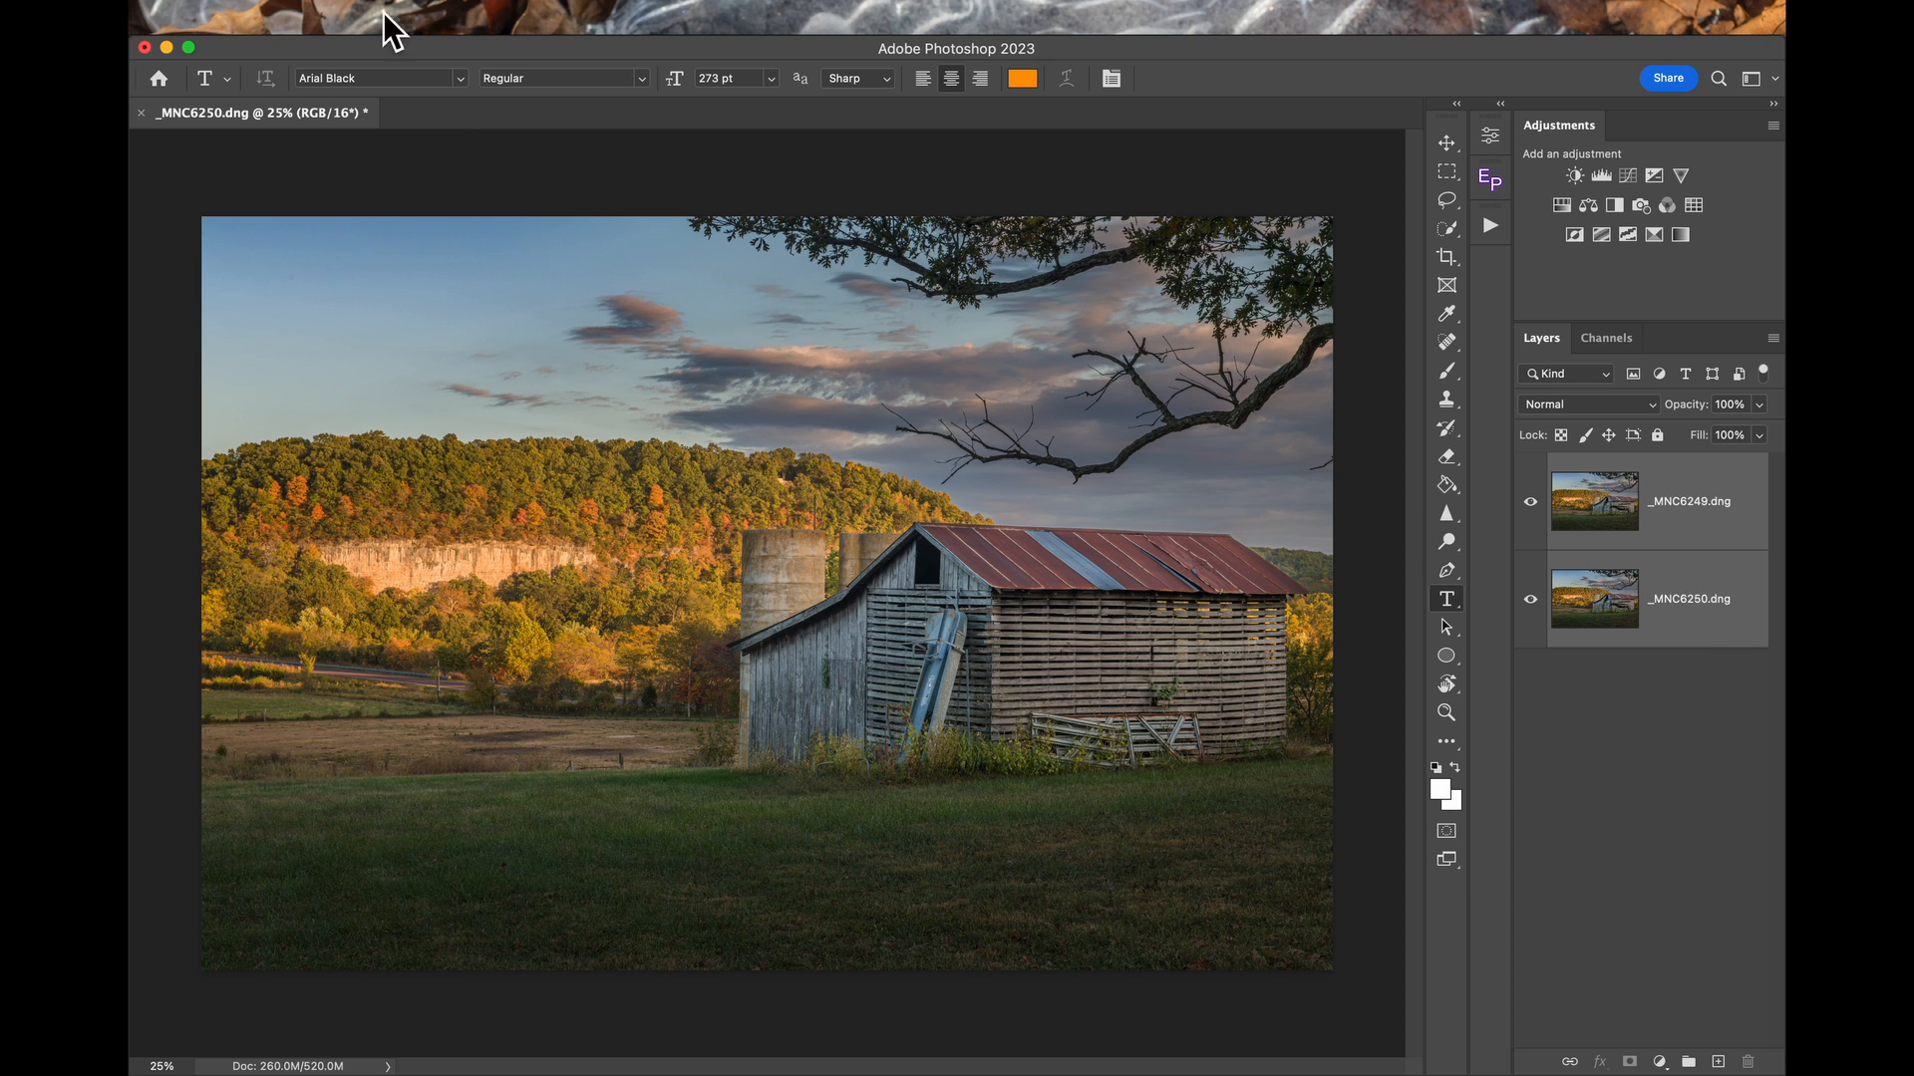
pyautogui.moveTo(379, 4)
pyautogui.click(349, 22)
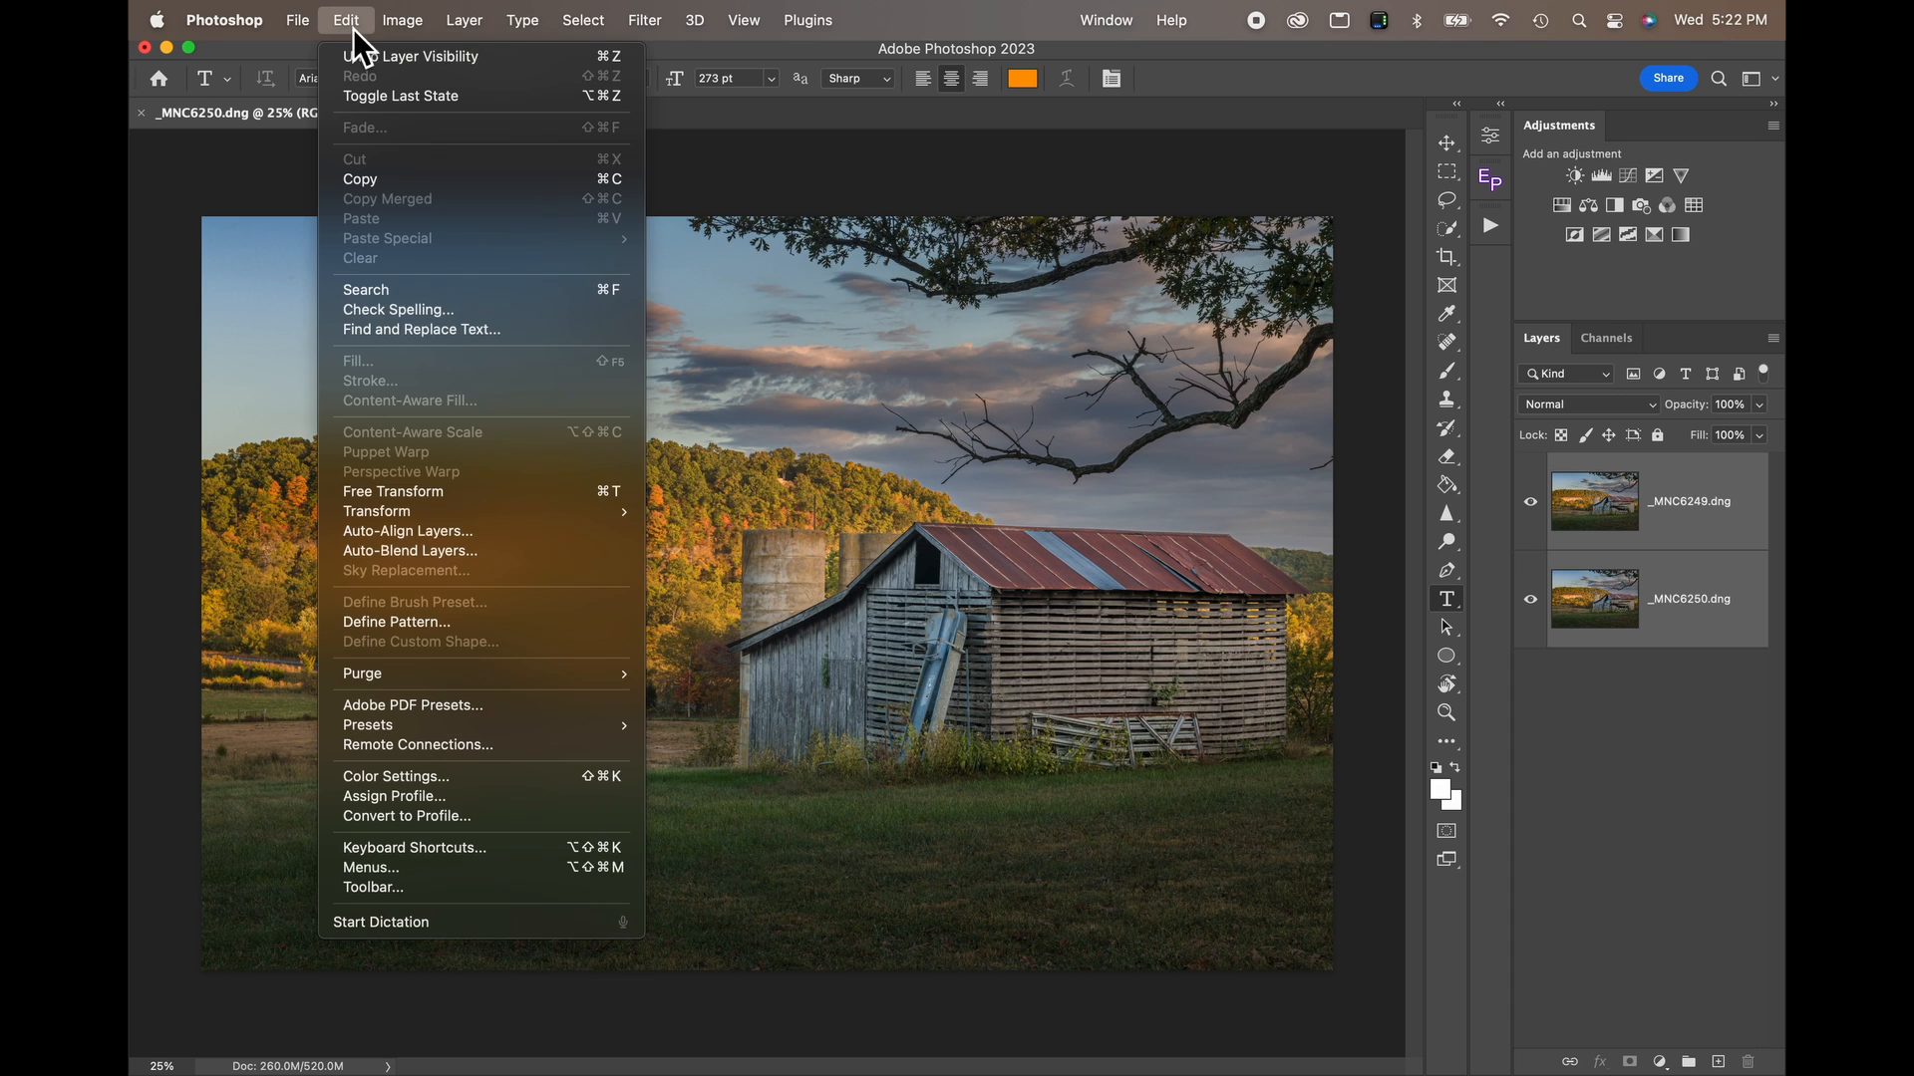
pyautogui.click(439, 533)
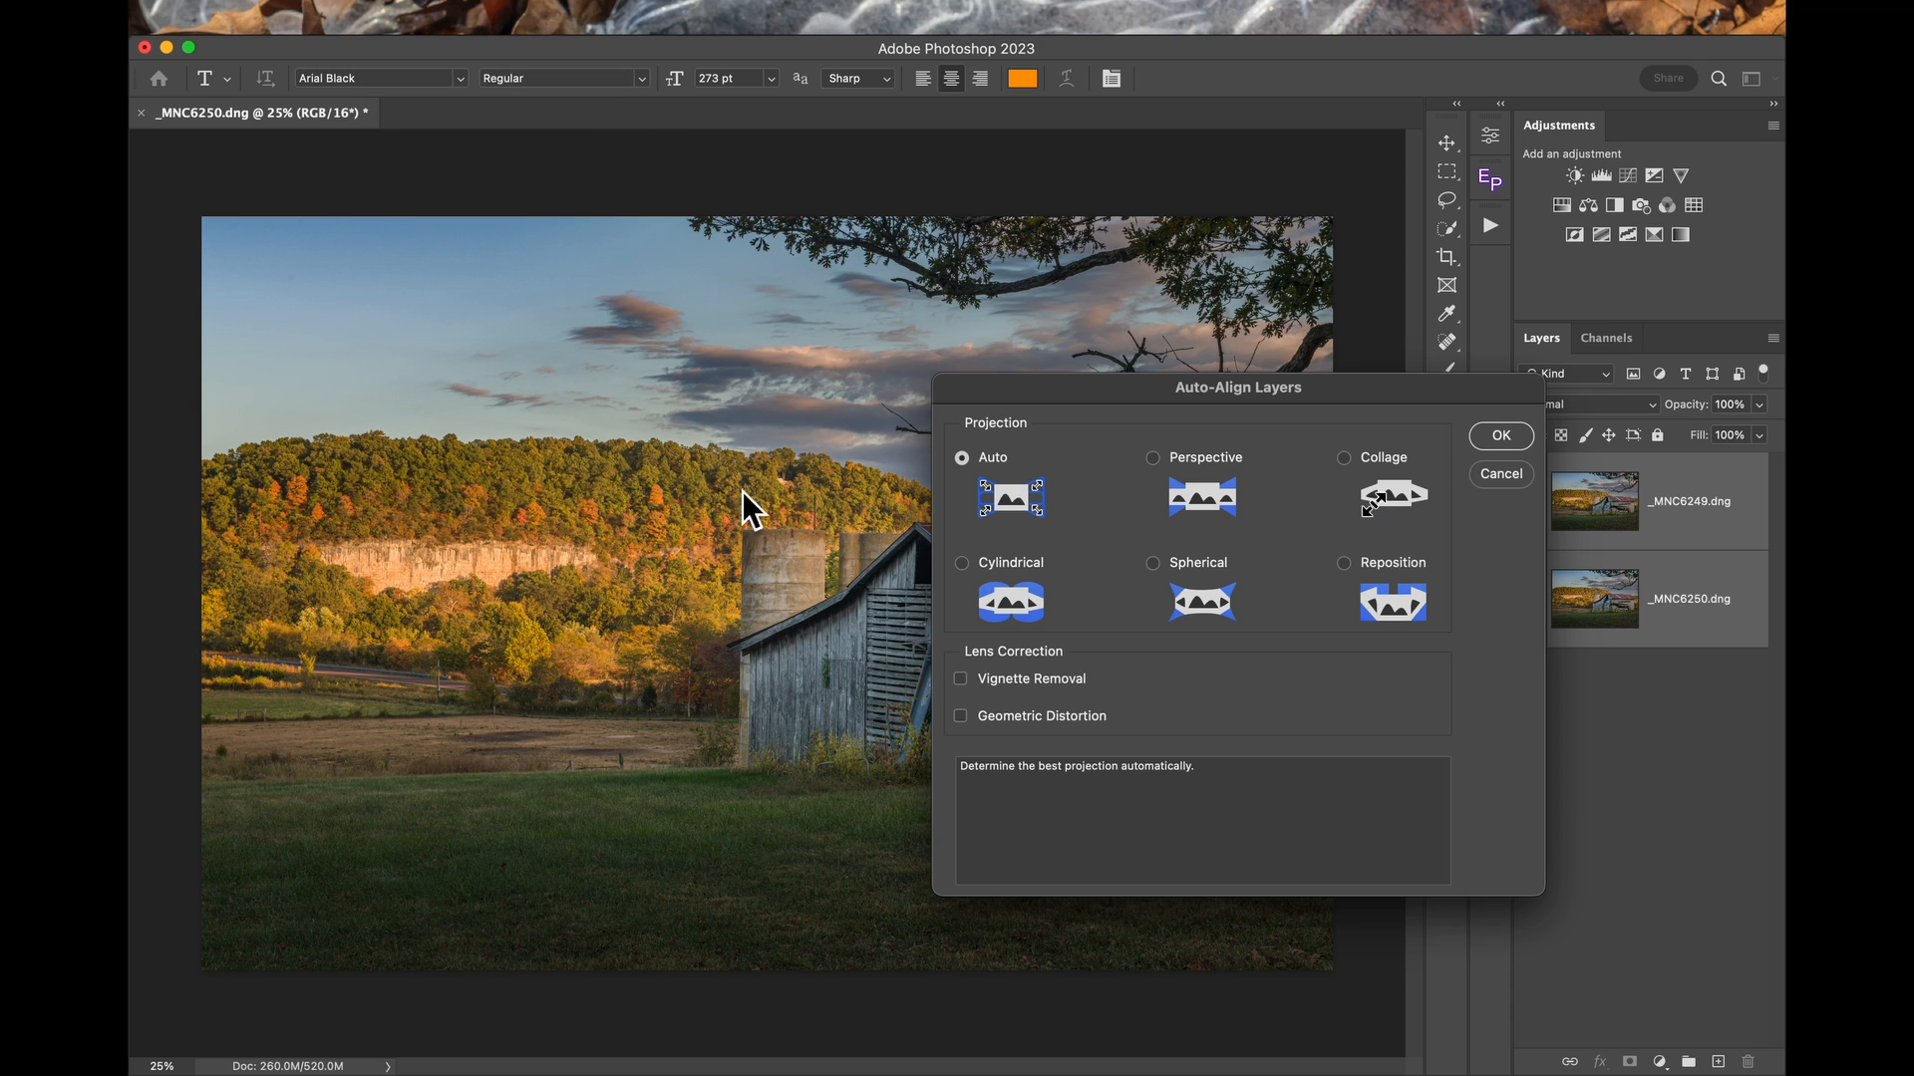
pyautogui.click(1504, 439)
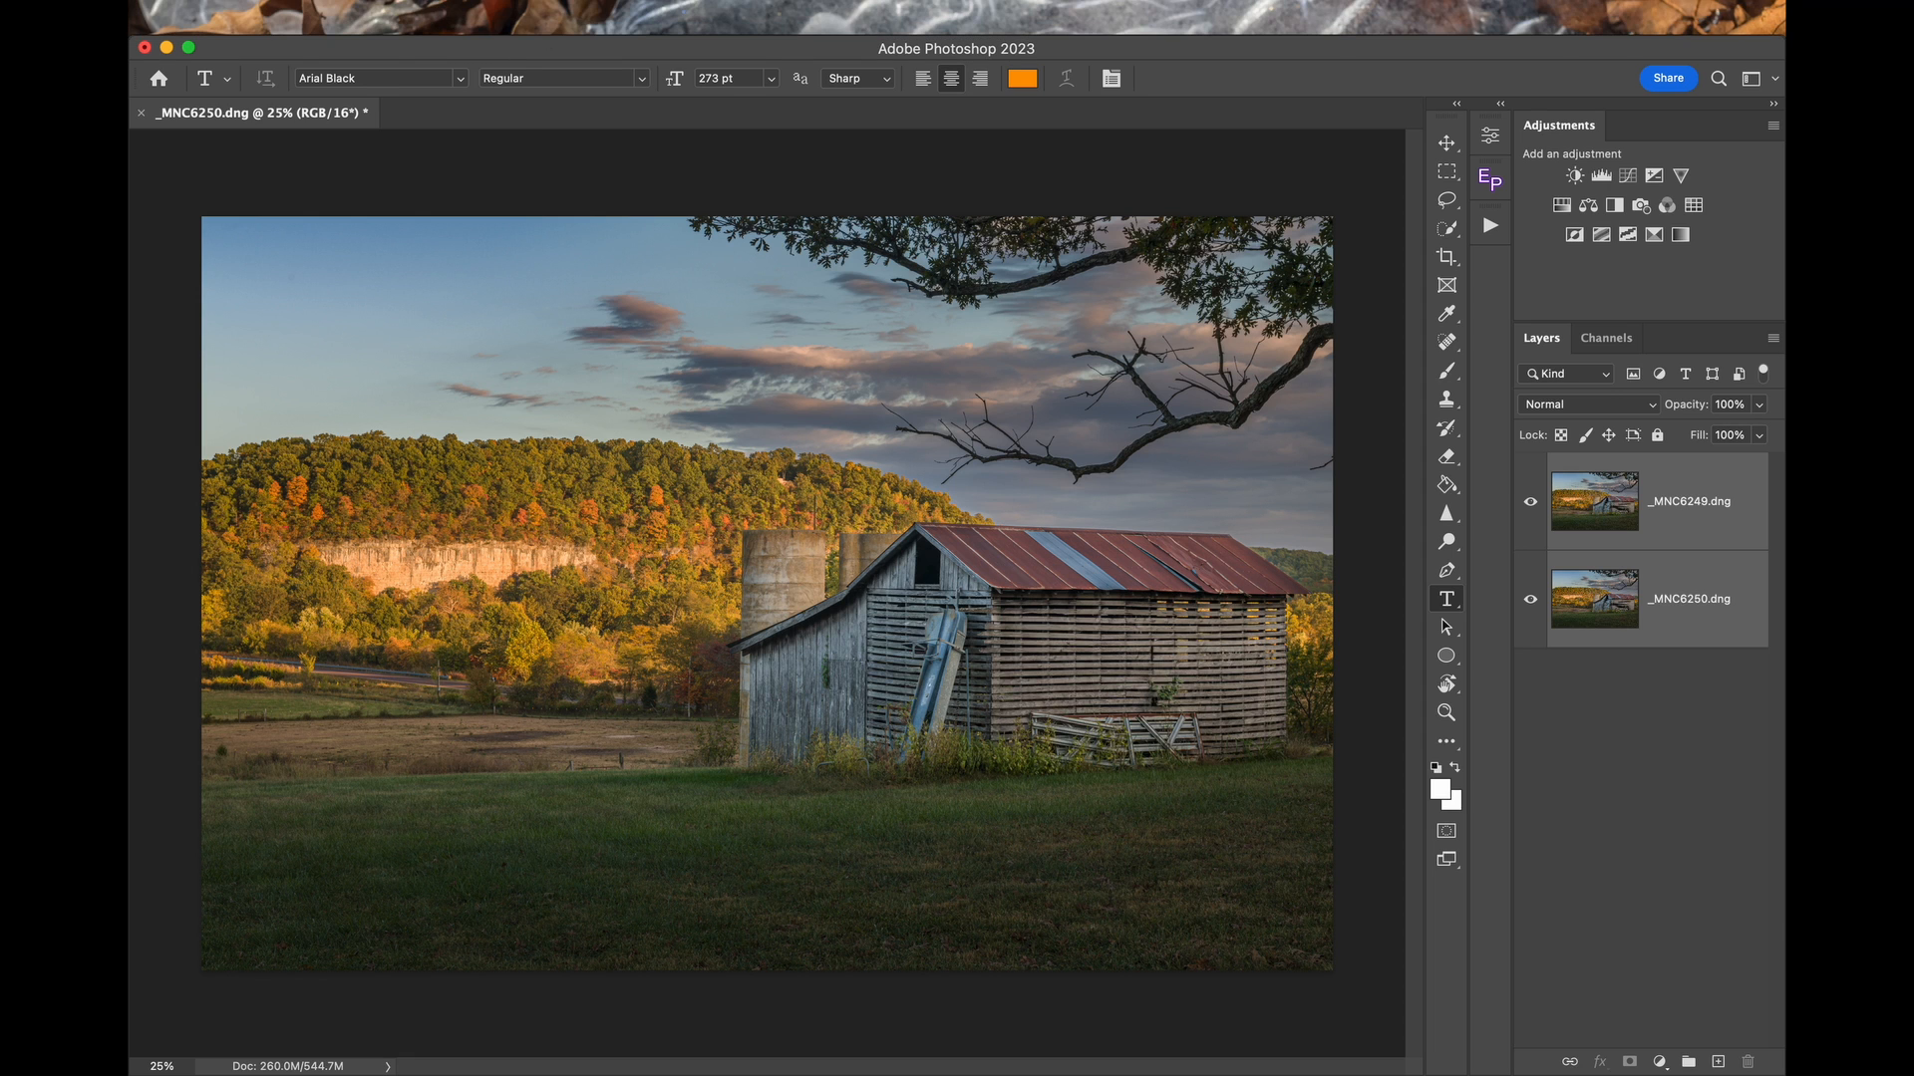
# Auto-blend the two aligned layers using Stack Images with Seamless Tones and Colors.
pyautogui.moveTo(356, 4)
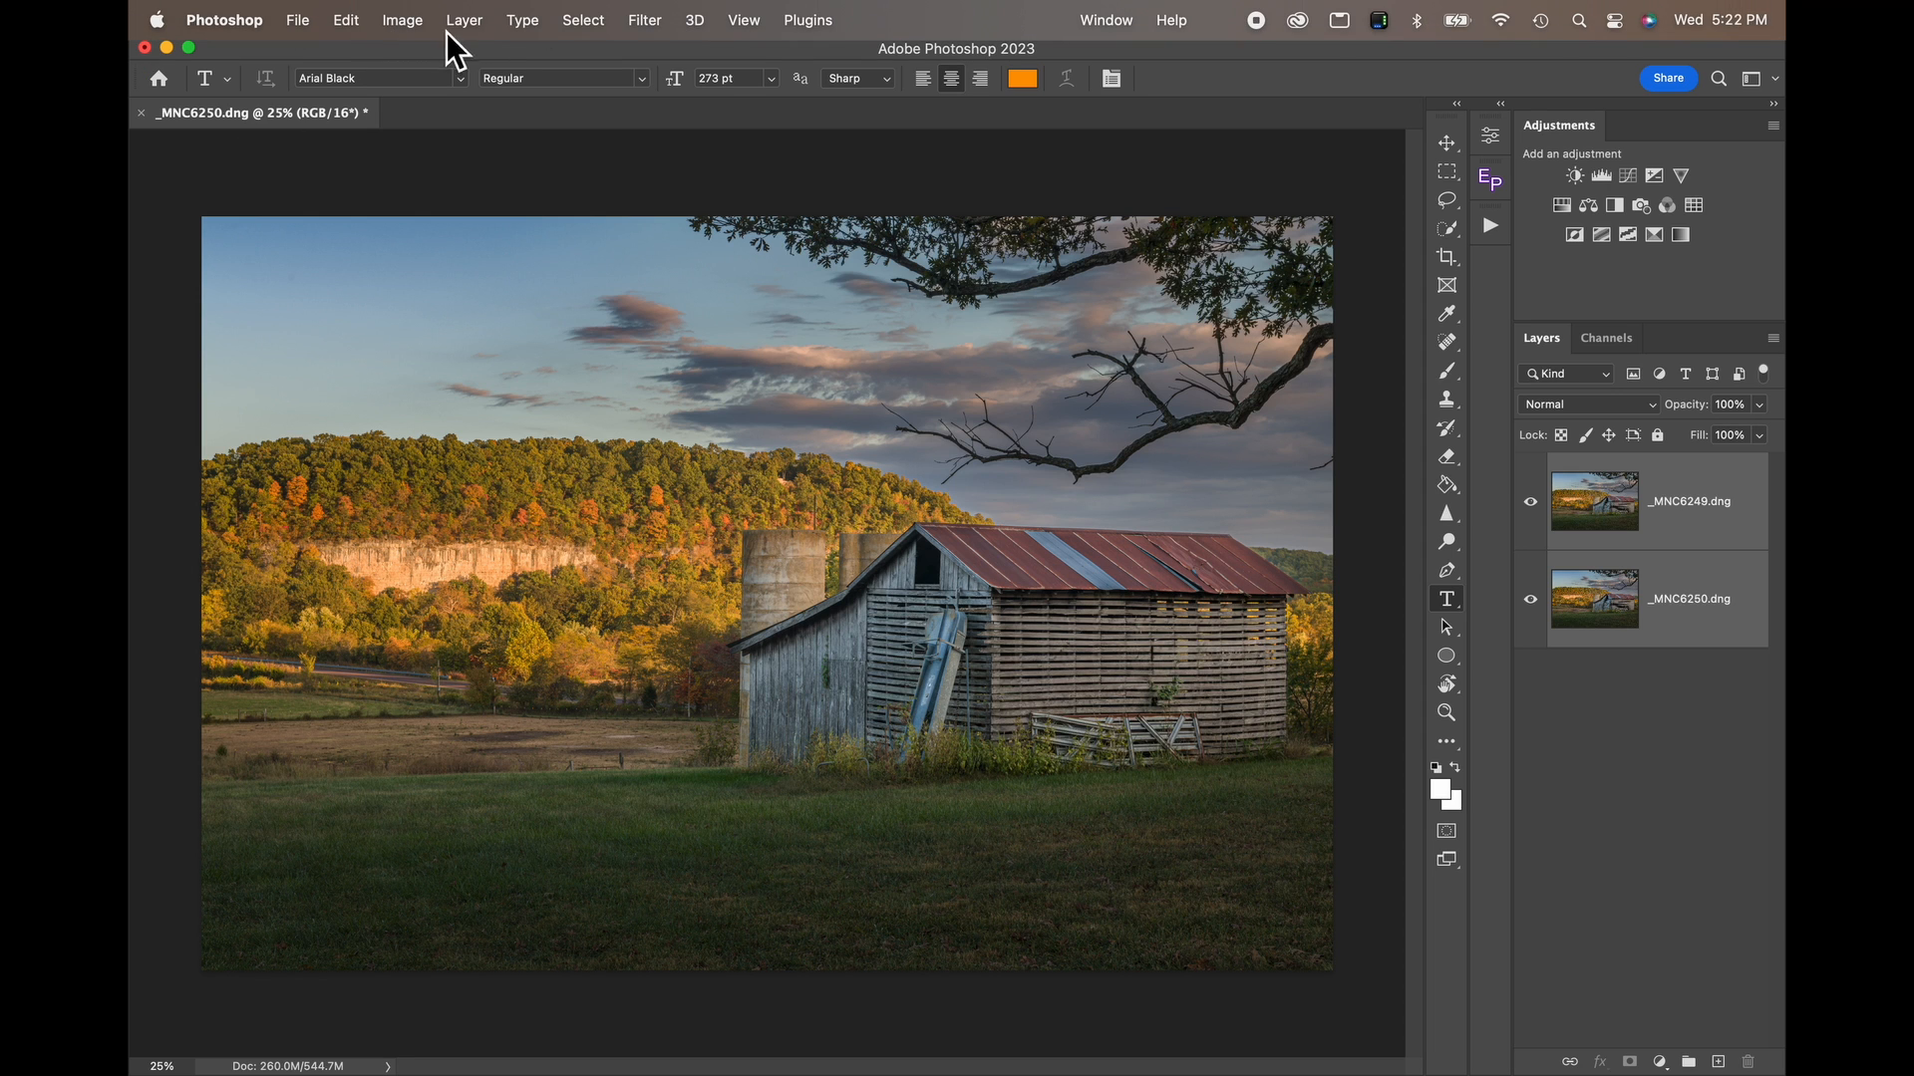
pyautogui.click(354, 22)
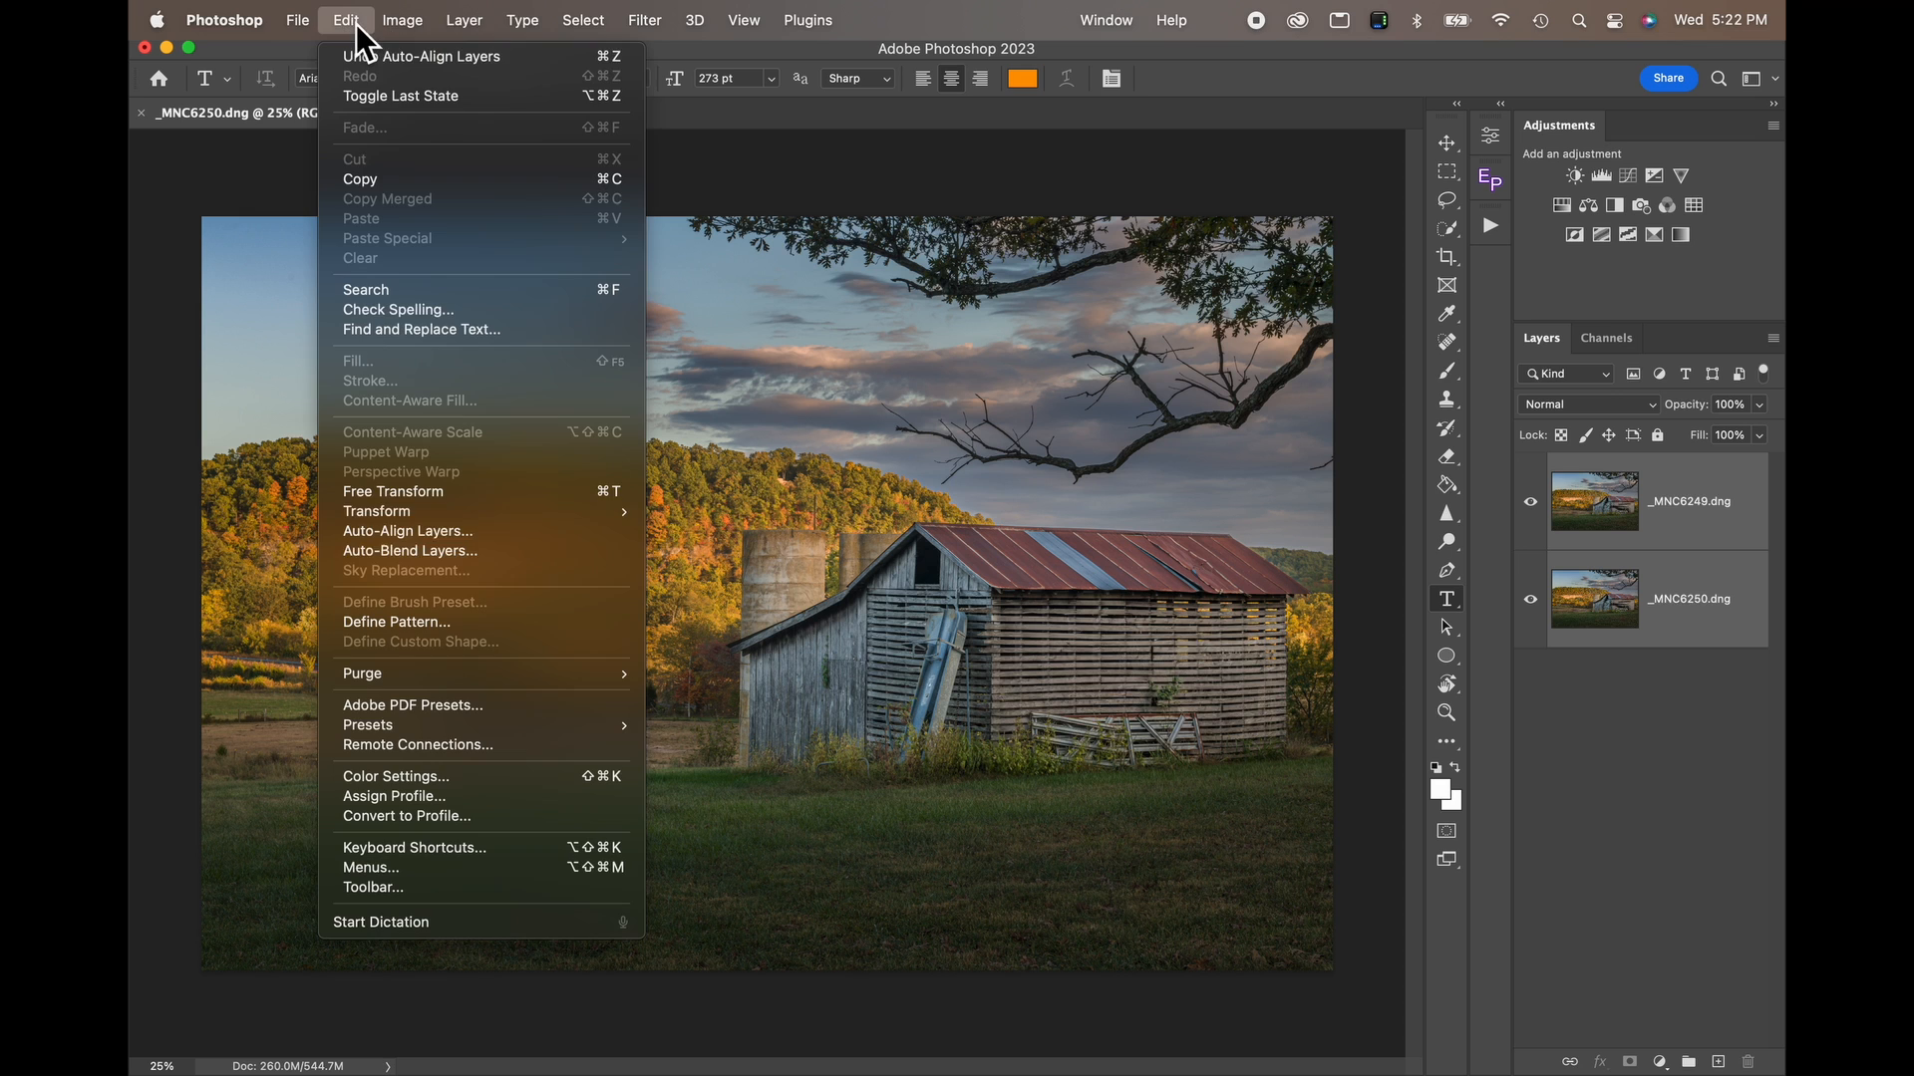
pyautogui.click(435, 554)
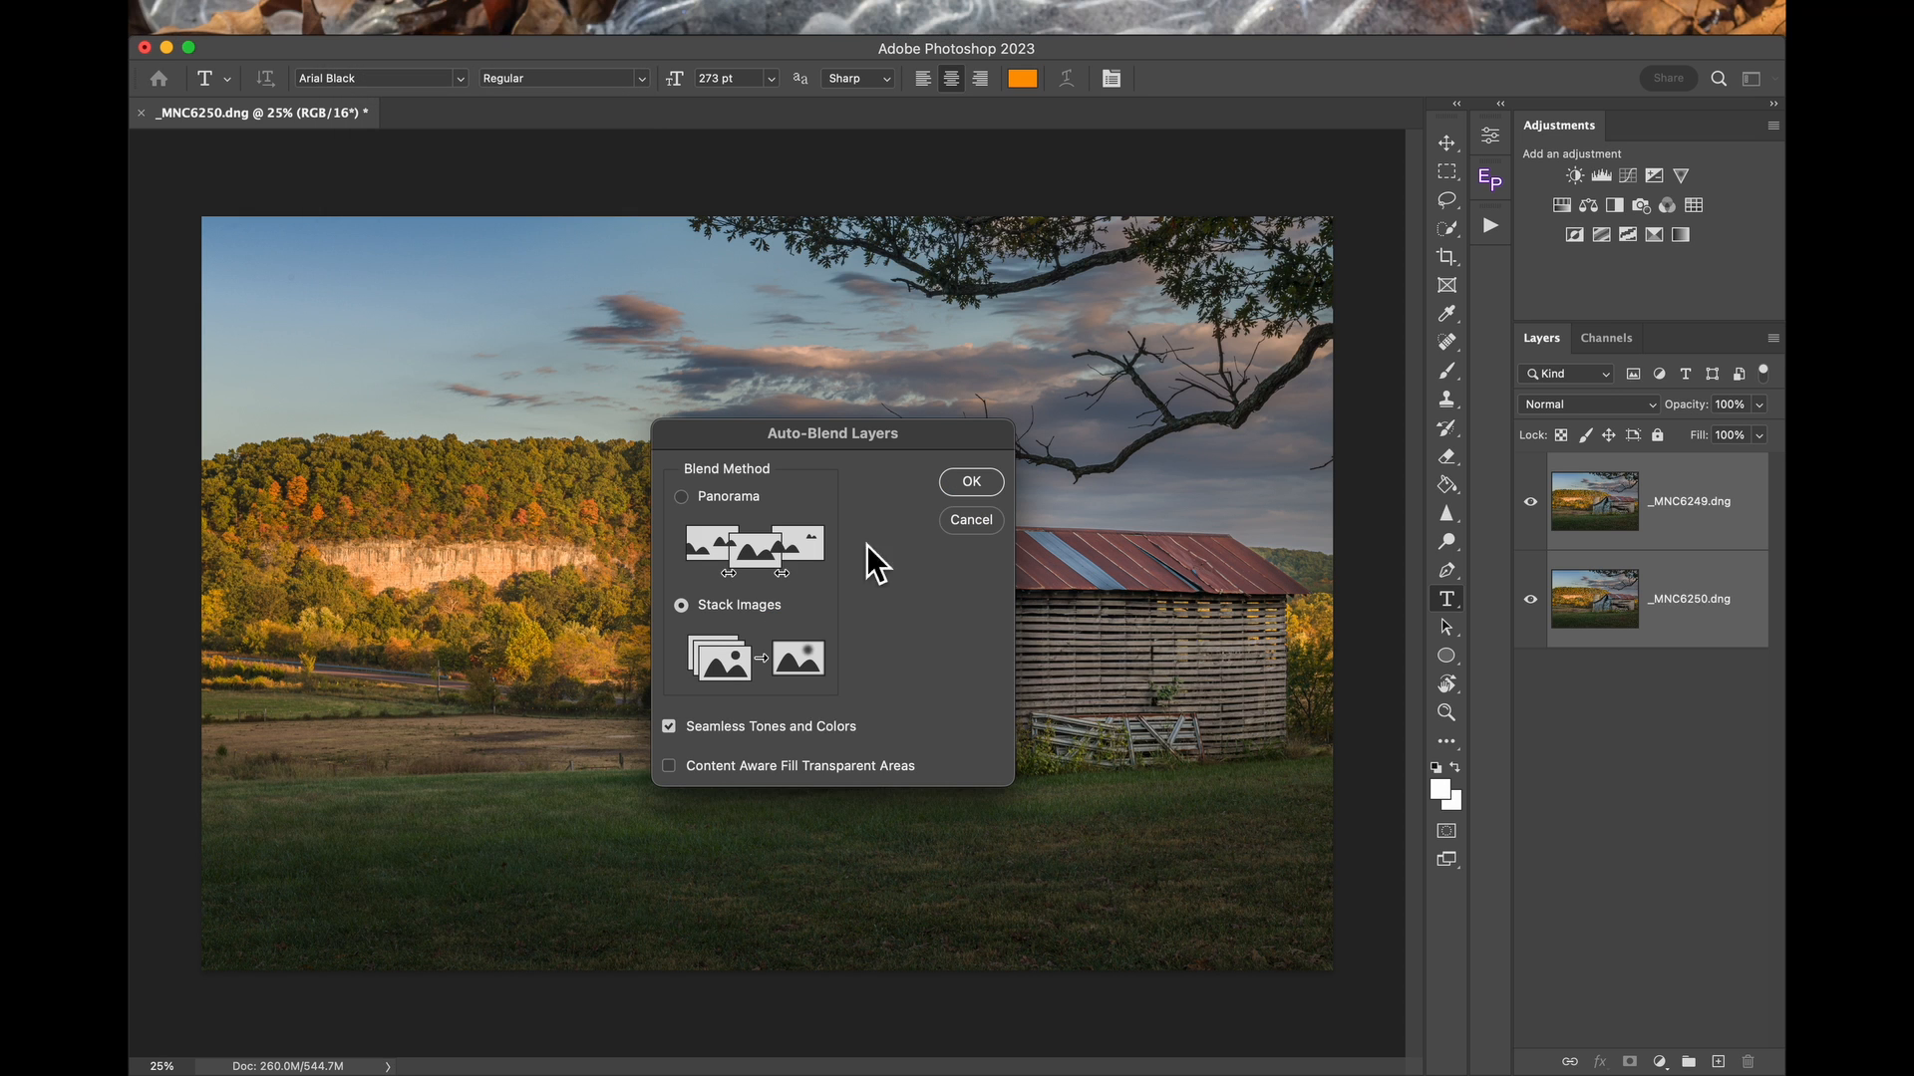
pyautogui.click(971, 484)
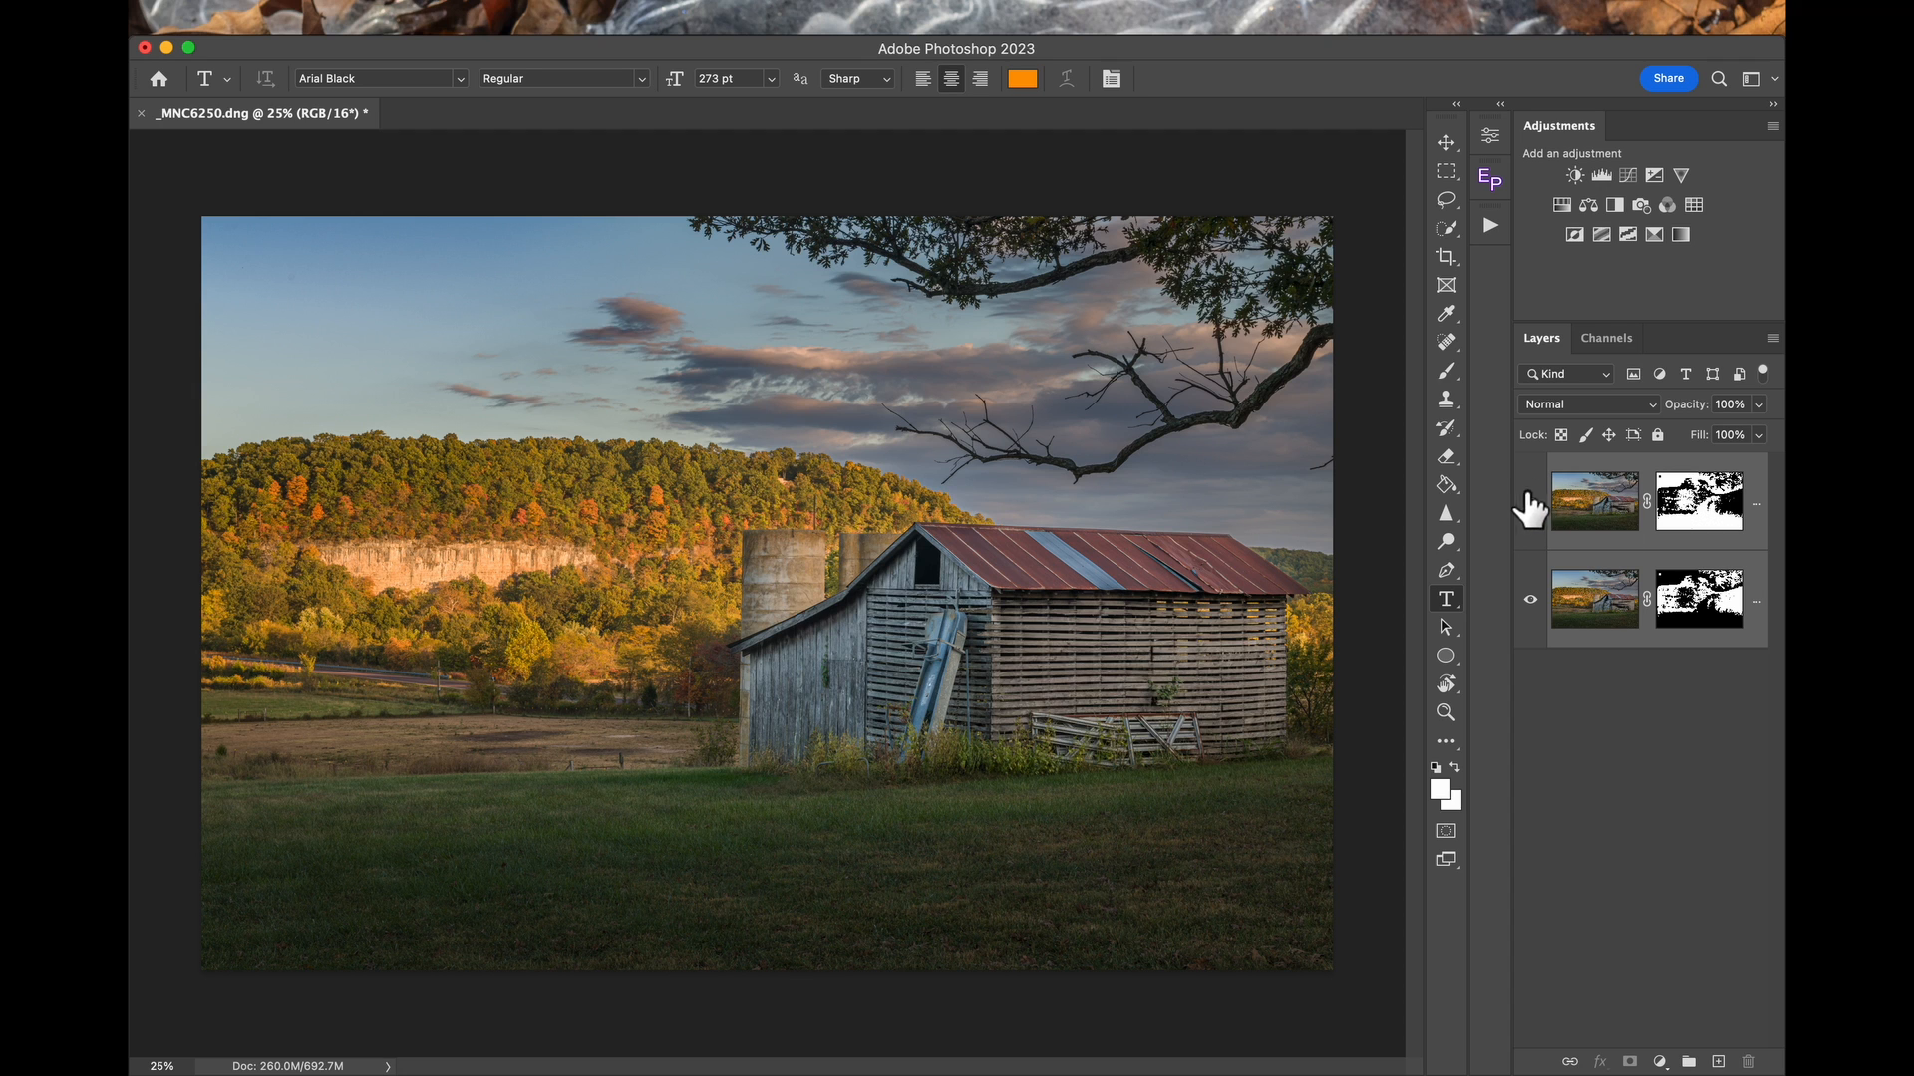
# Flatten the two masked, blended layers into a single background image.
pyautogui.rightClick(1627, 630)
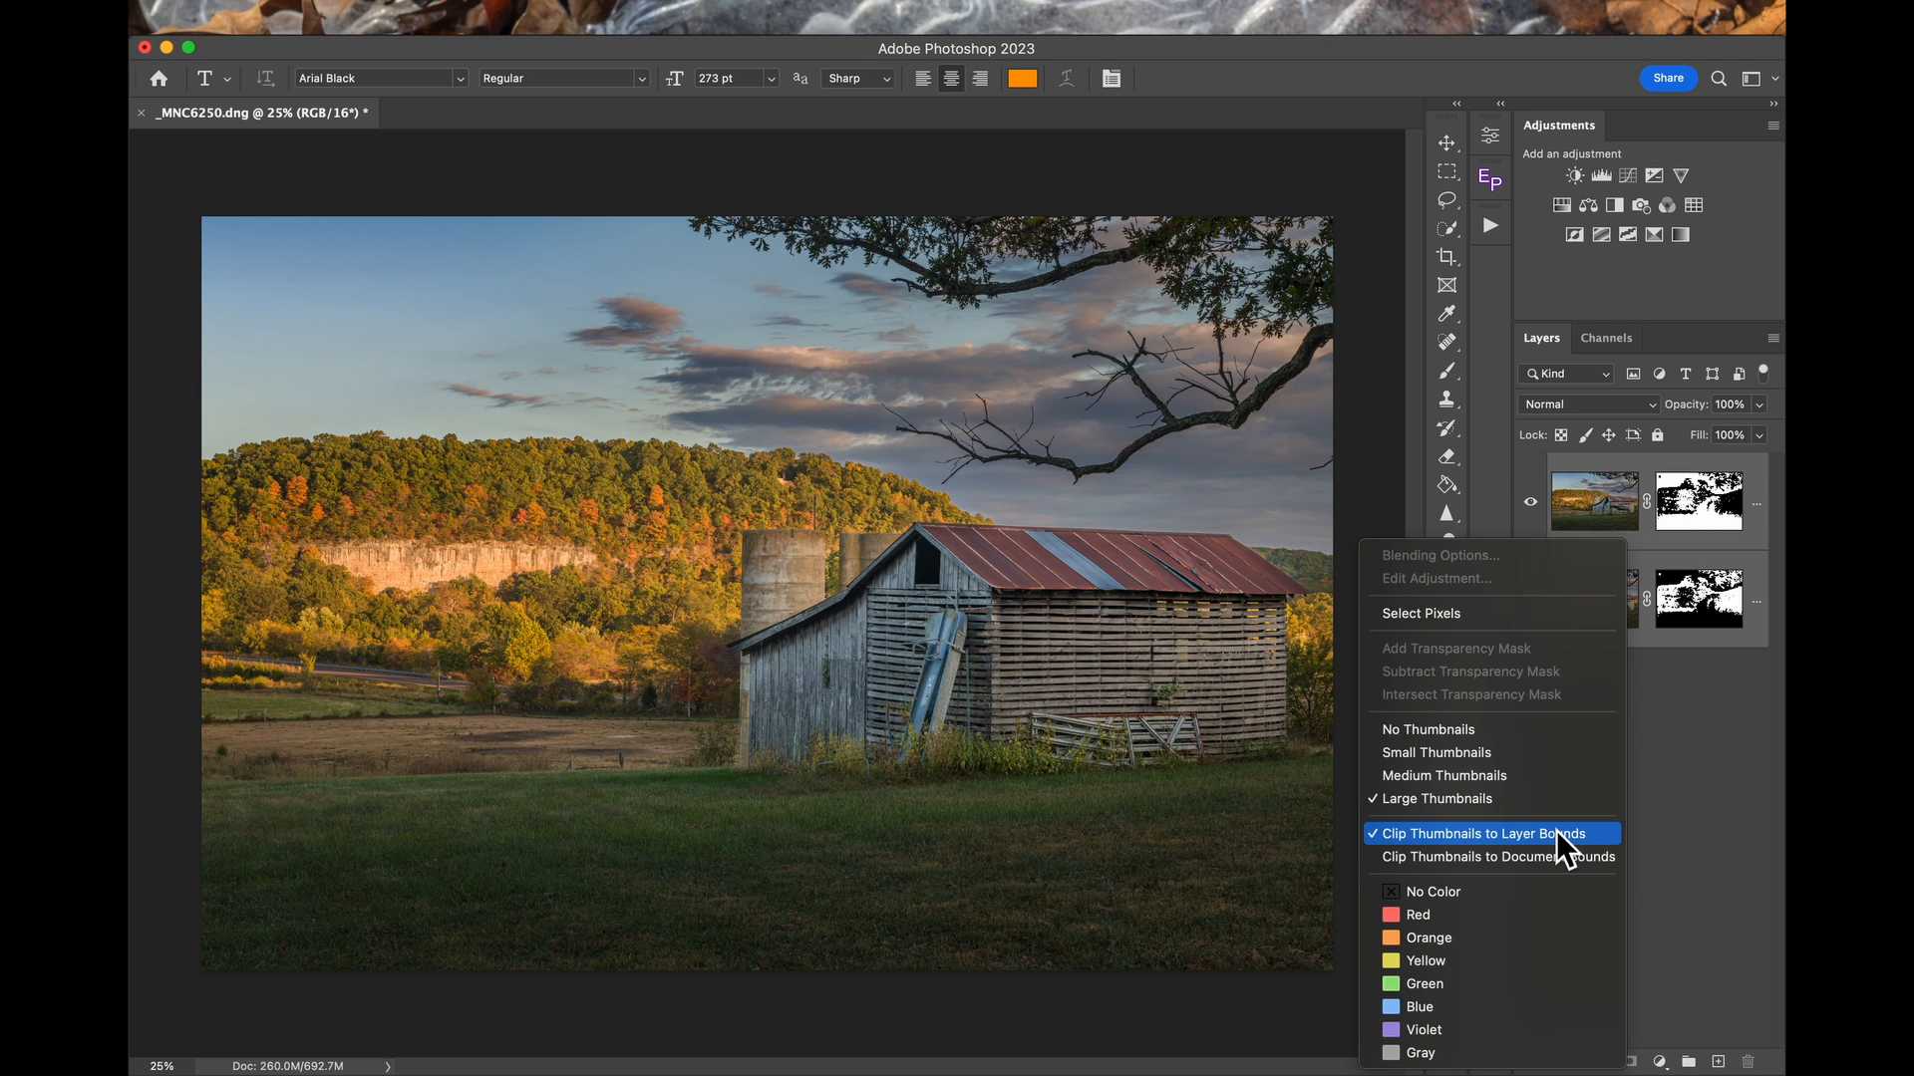
pyautogui.click(1557, 829)
pyautogui.click(1656, 632)
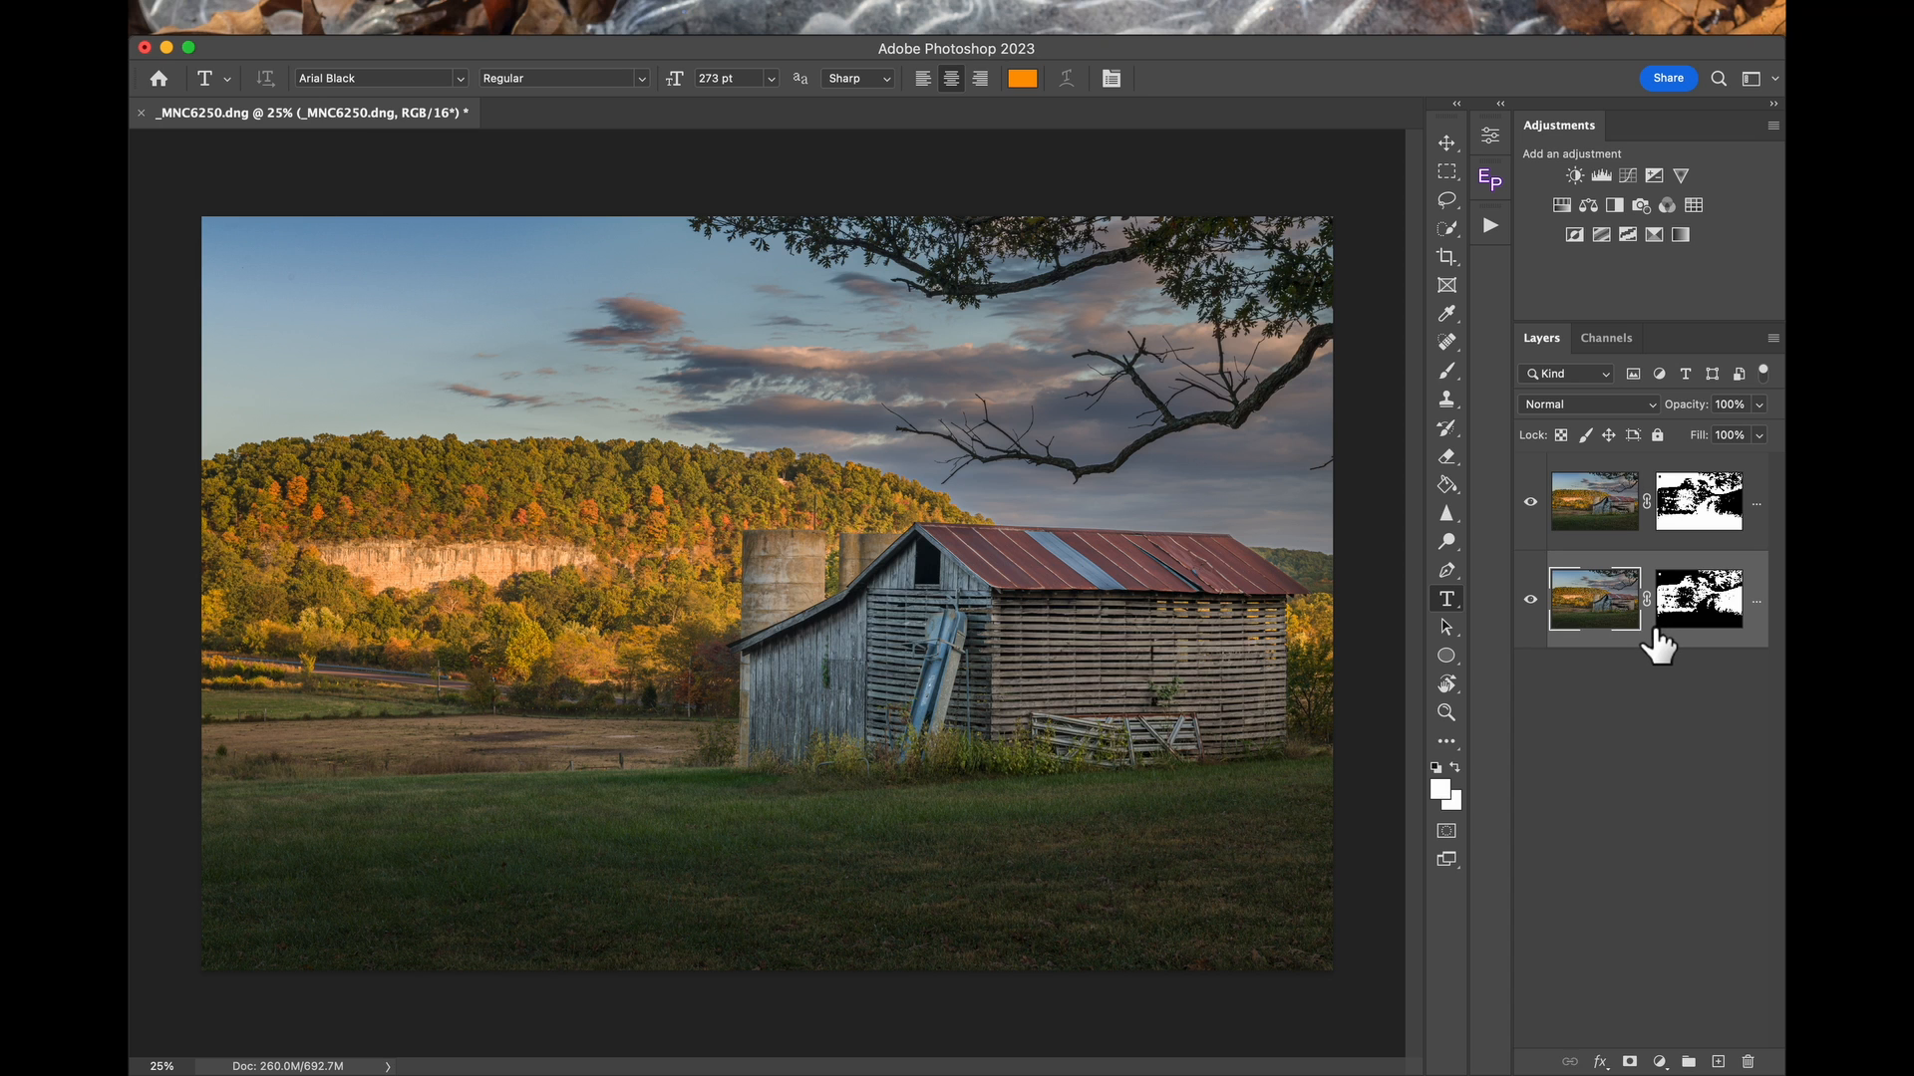
pyautogui.rightClick(1654, 628)
pyautogui.scroll(-10, 1582, 845)
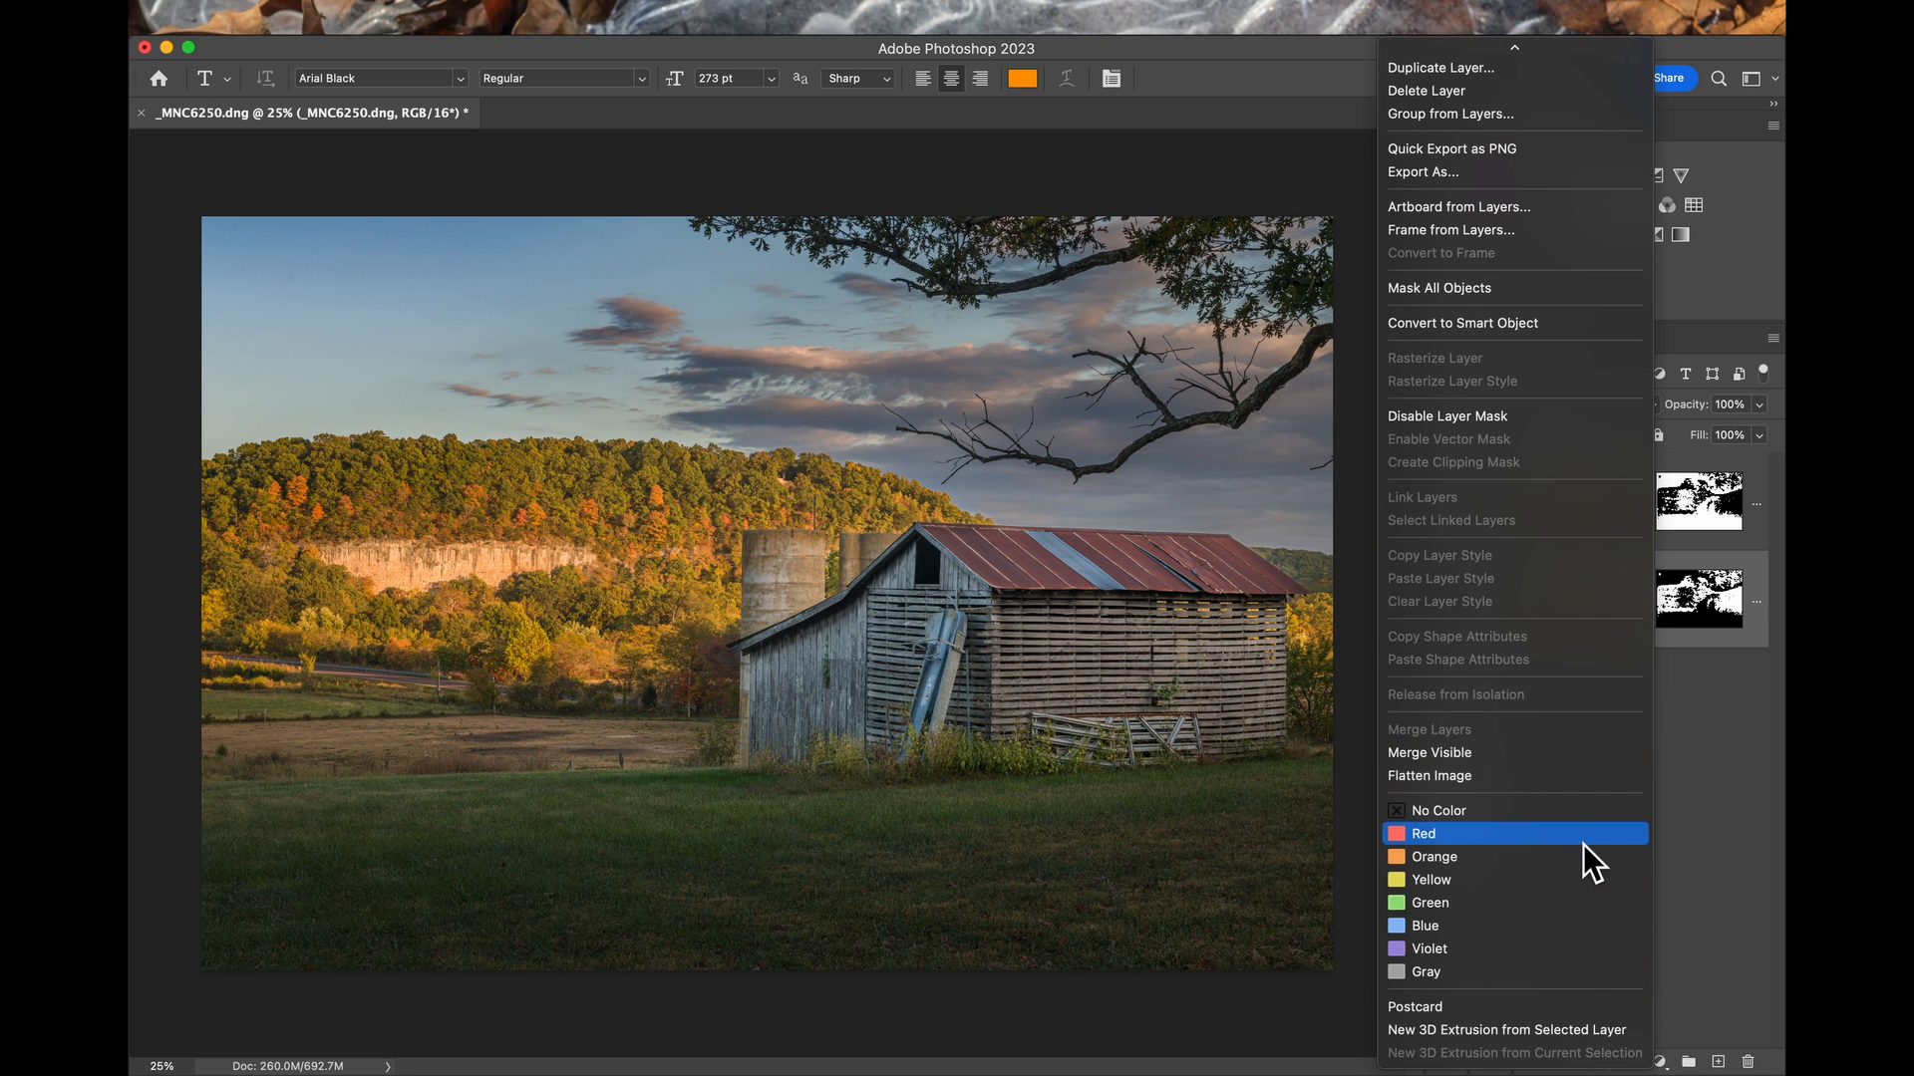
pyautogui.click(1479, 776)
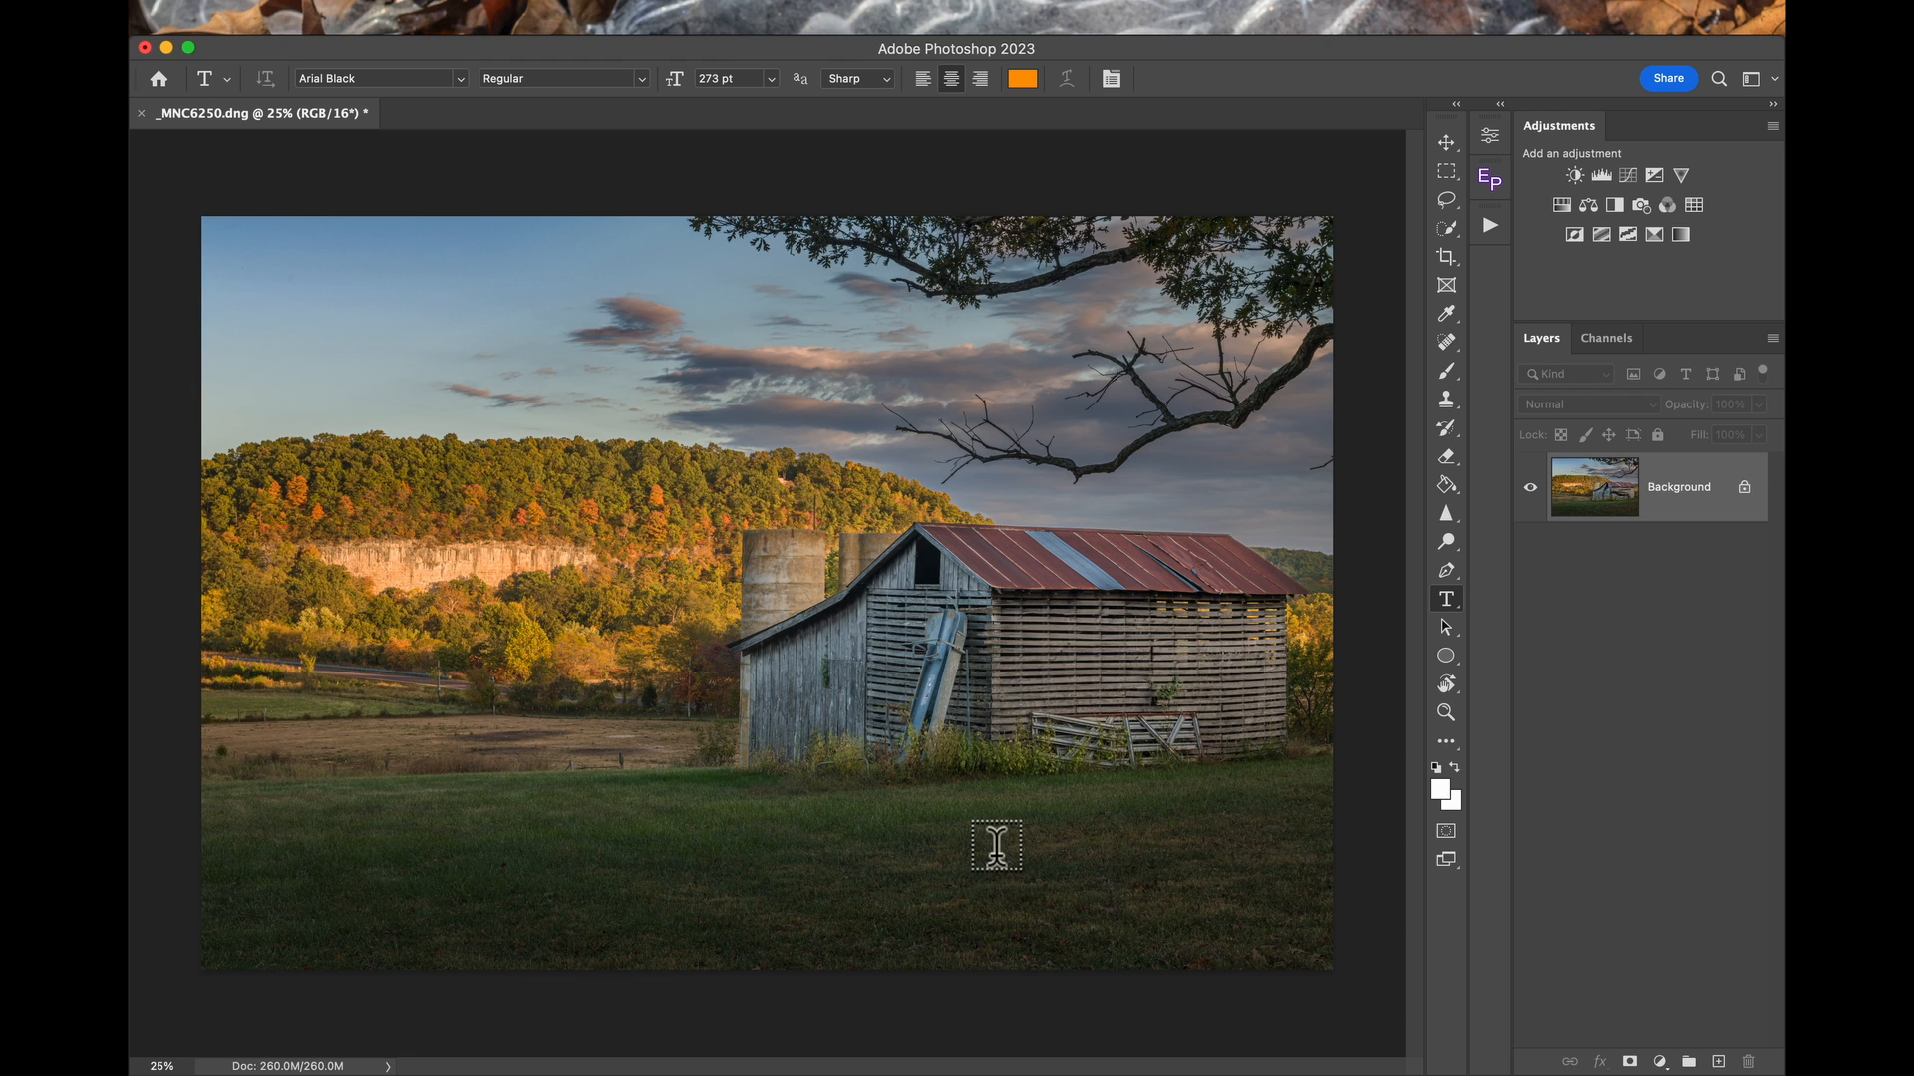
# Save and close the flattened barn composite and return to Lightroom Classic.
pyautogui.hotkey('ctrl', 's')
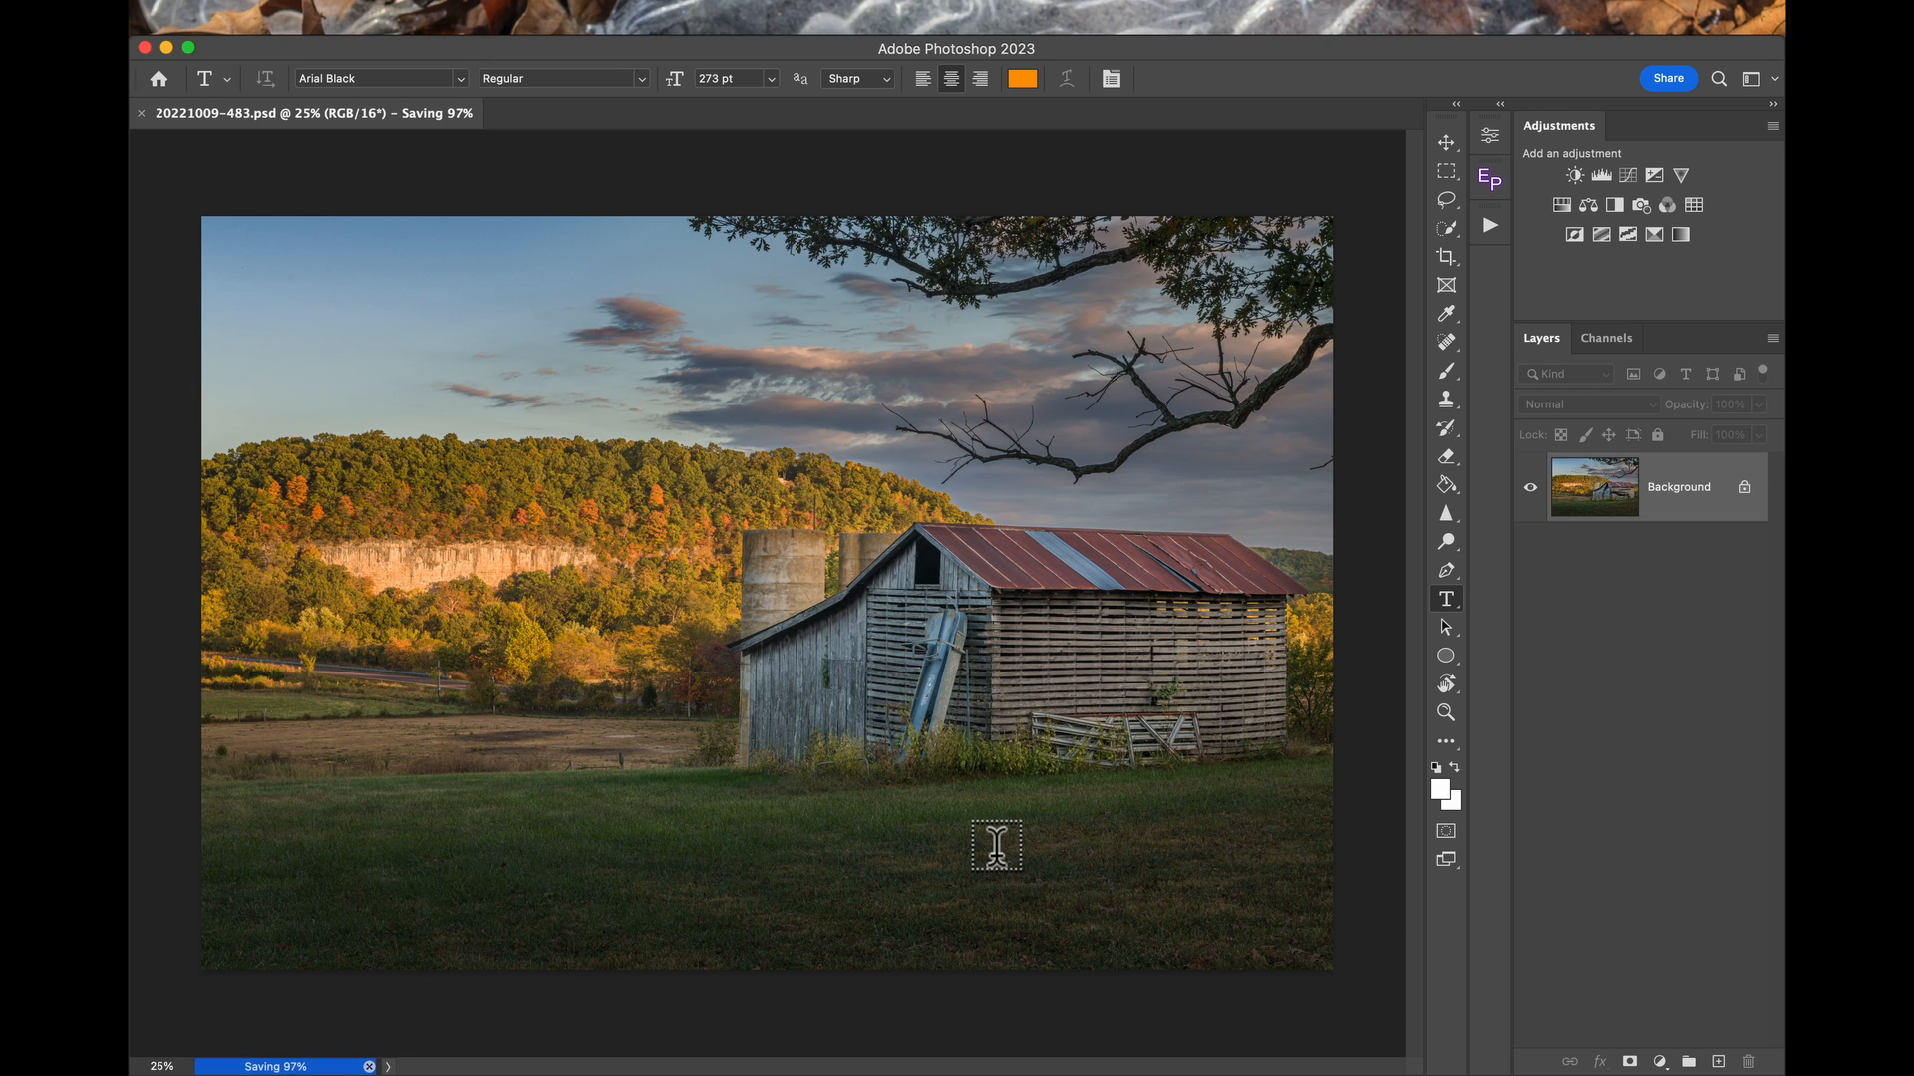
pyautogui.press('super+w')
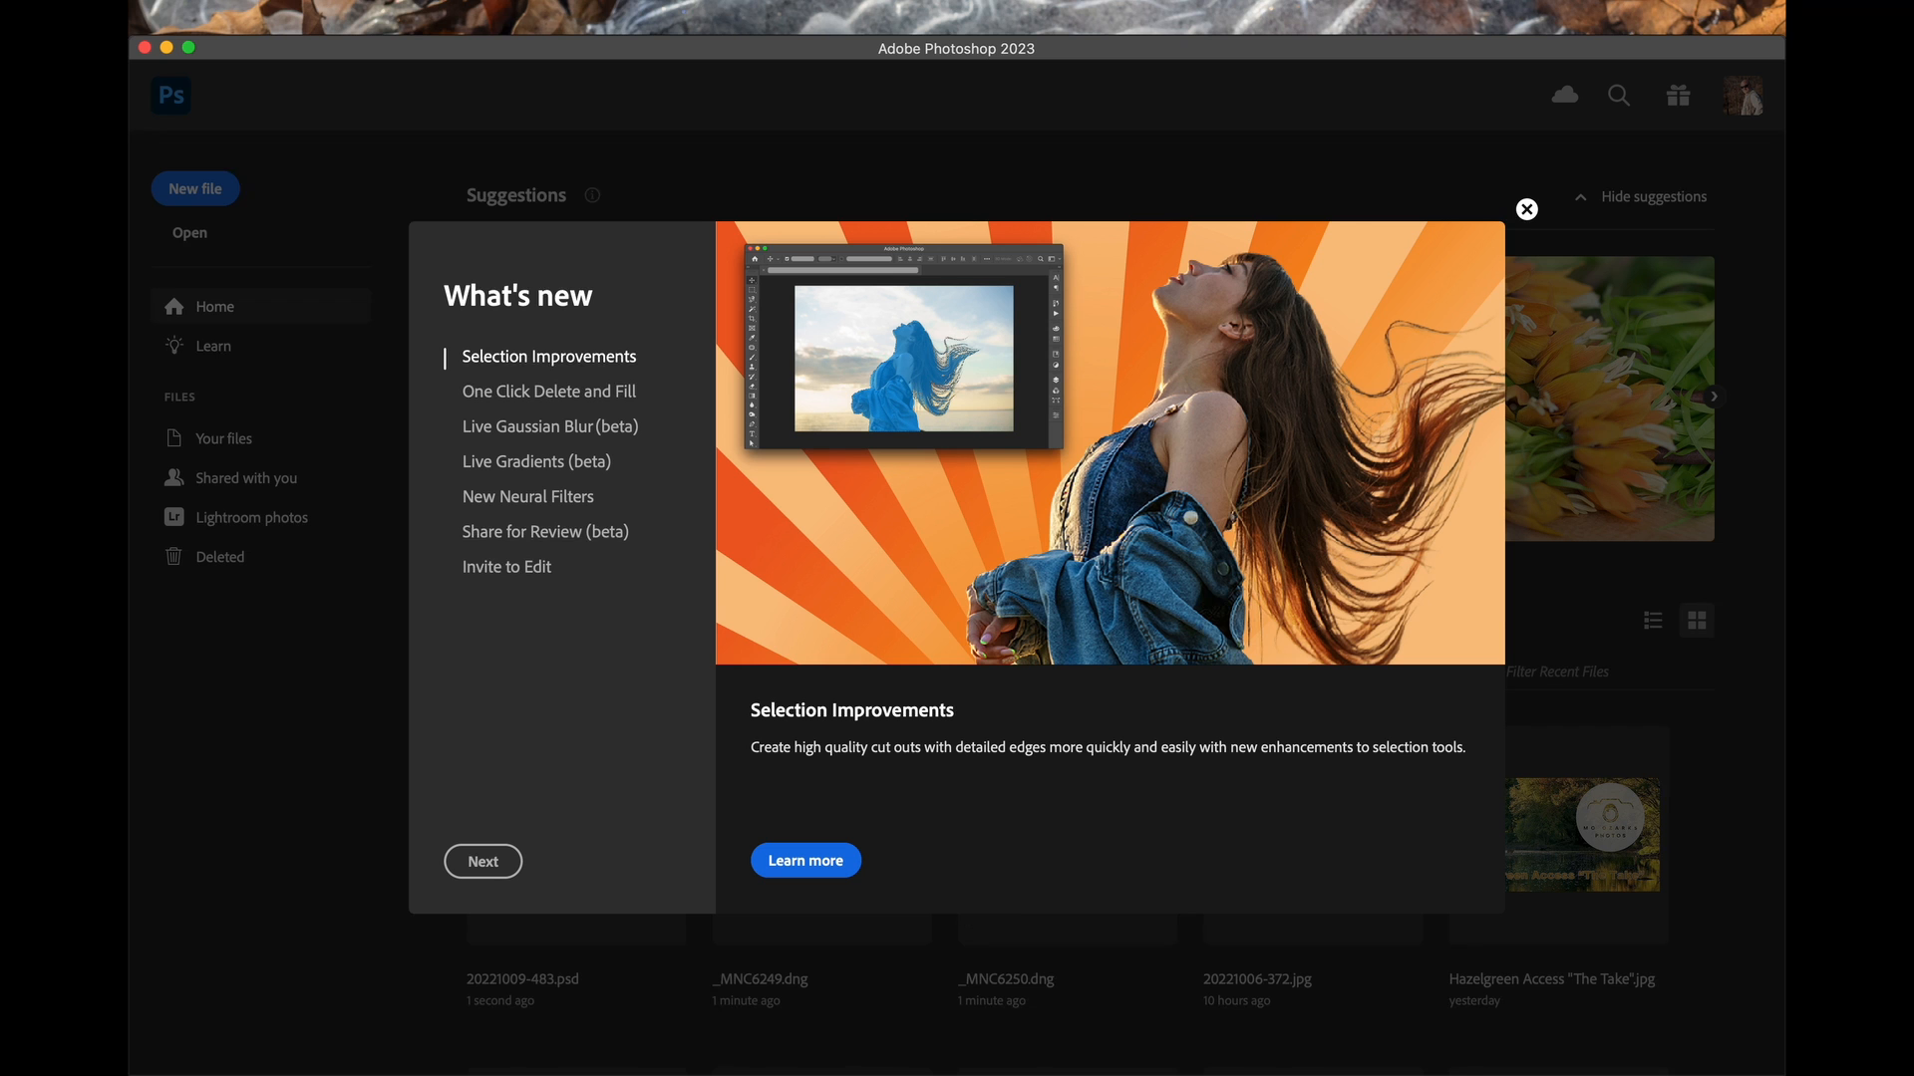
pyautogui.moveTo(867, 1058)
pyautogui.click(740, 1039)
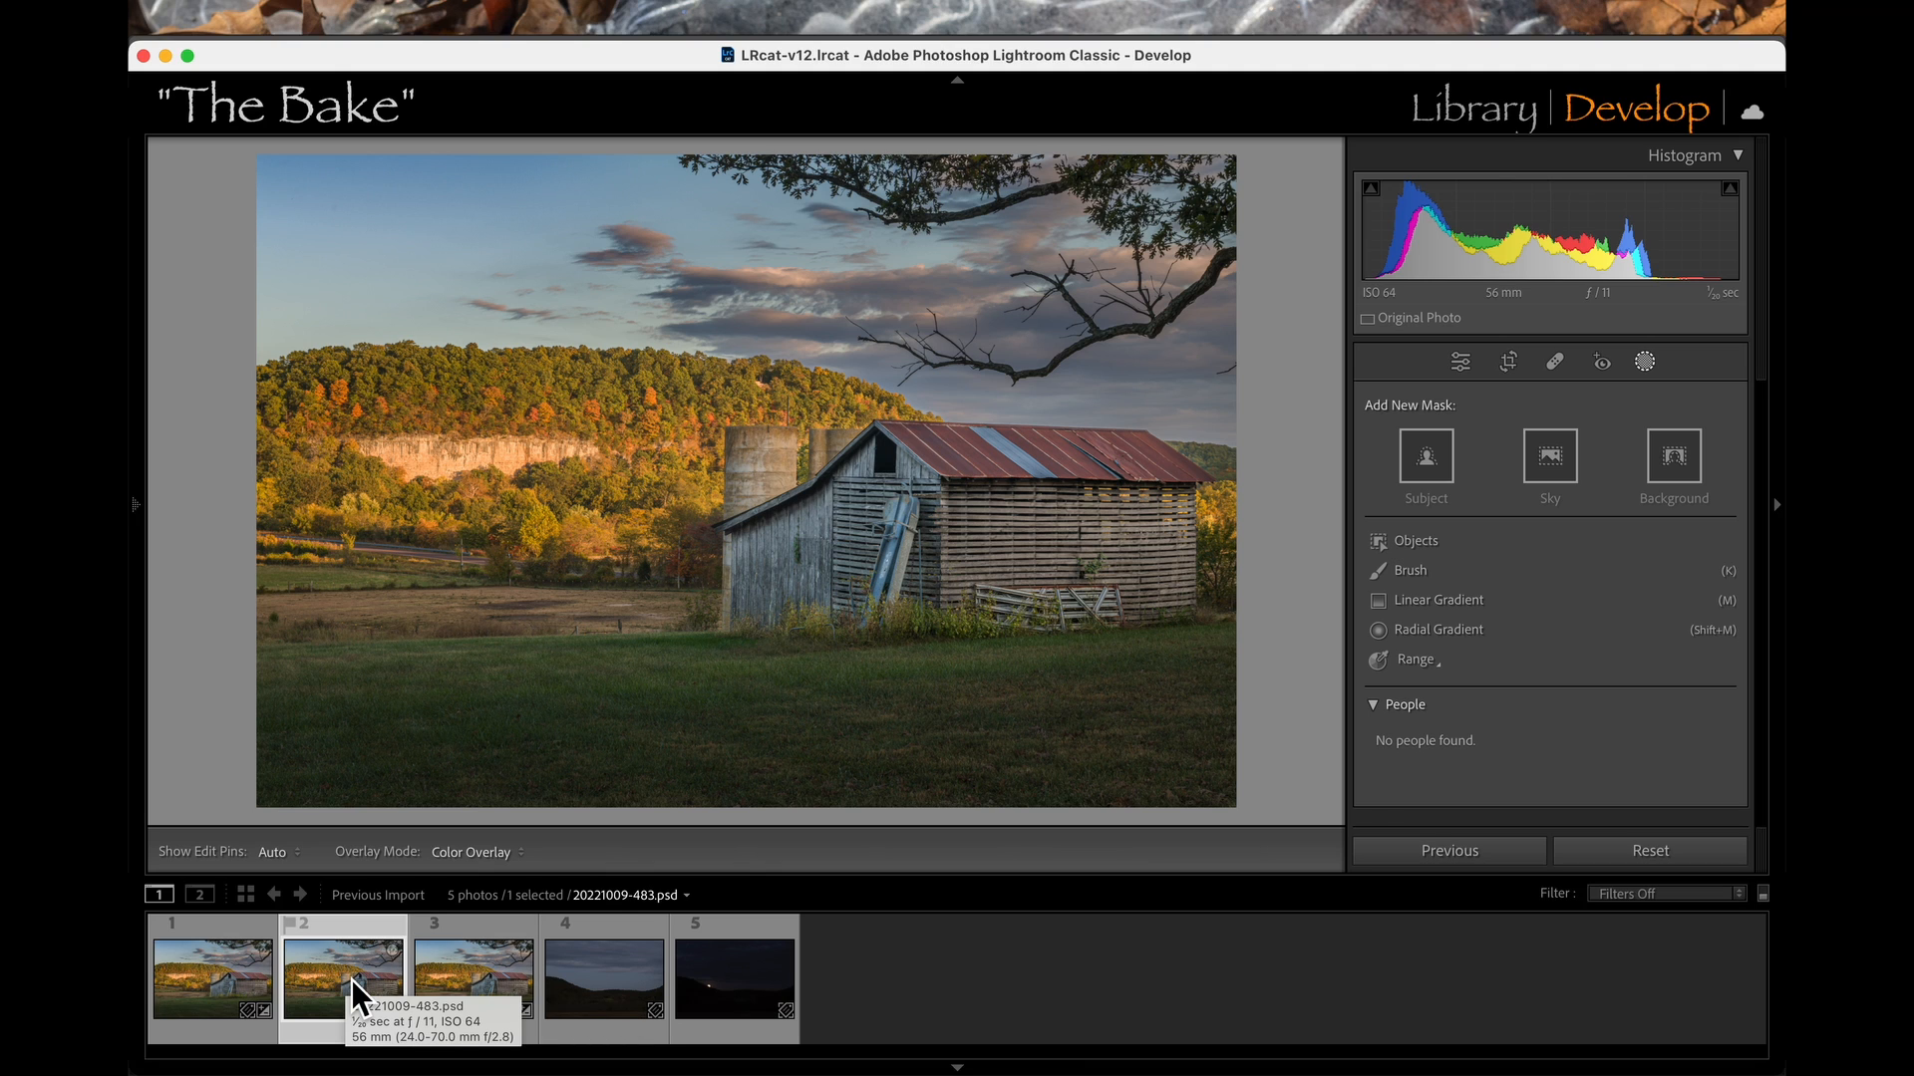
# Group the barn composite and its two source photos into one stack.
pyautogui.keyDown('super'); pyautogui.click(470, 995); pyautogui.keyUp('super')
pyautogui.keyDown('super'); pyautogui.click(236, 997); pyautogui.keyUp('super')
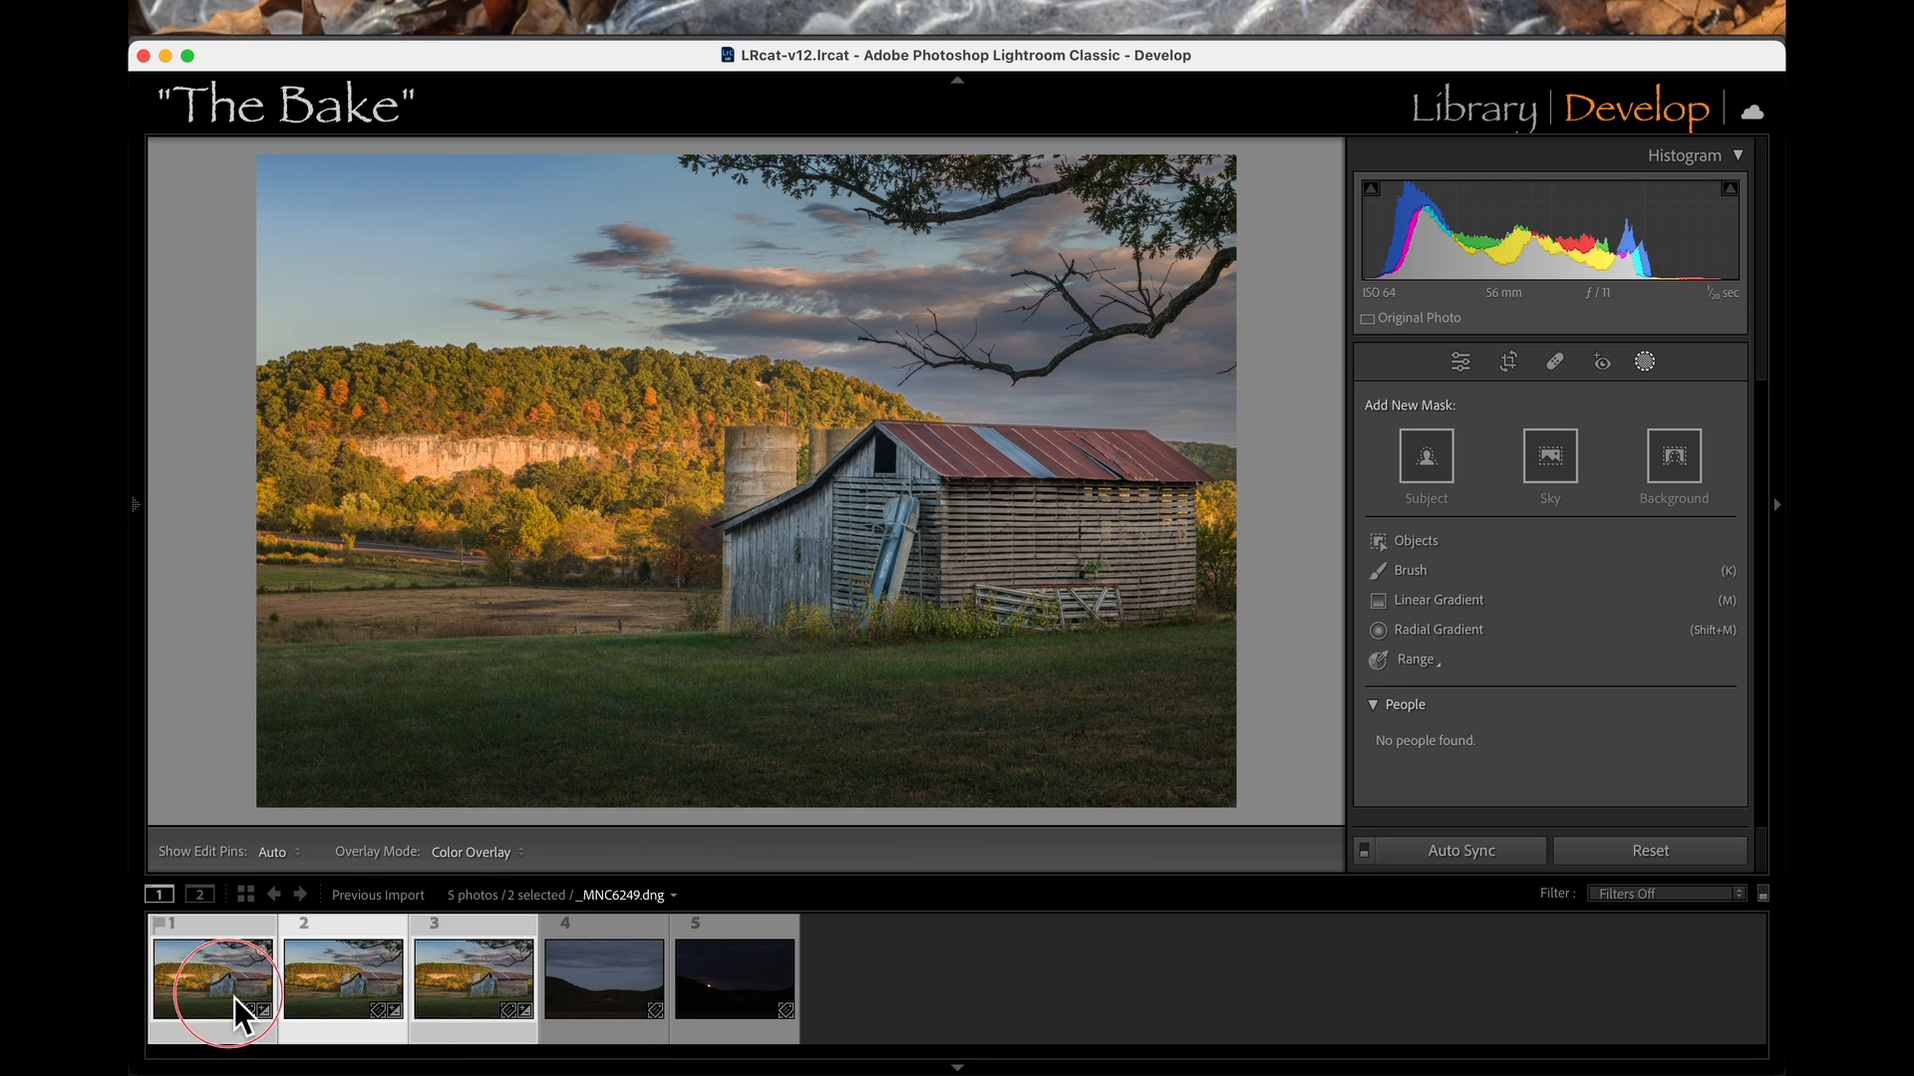
pyautogui.rightClick(319, 999)
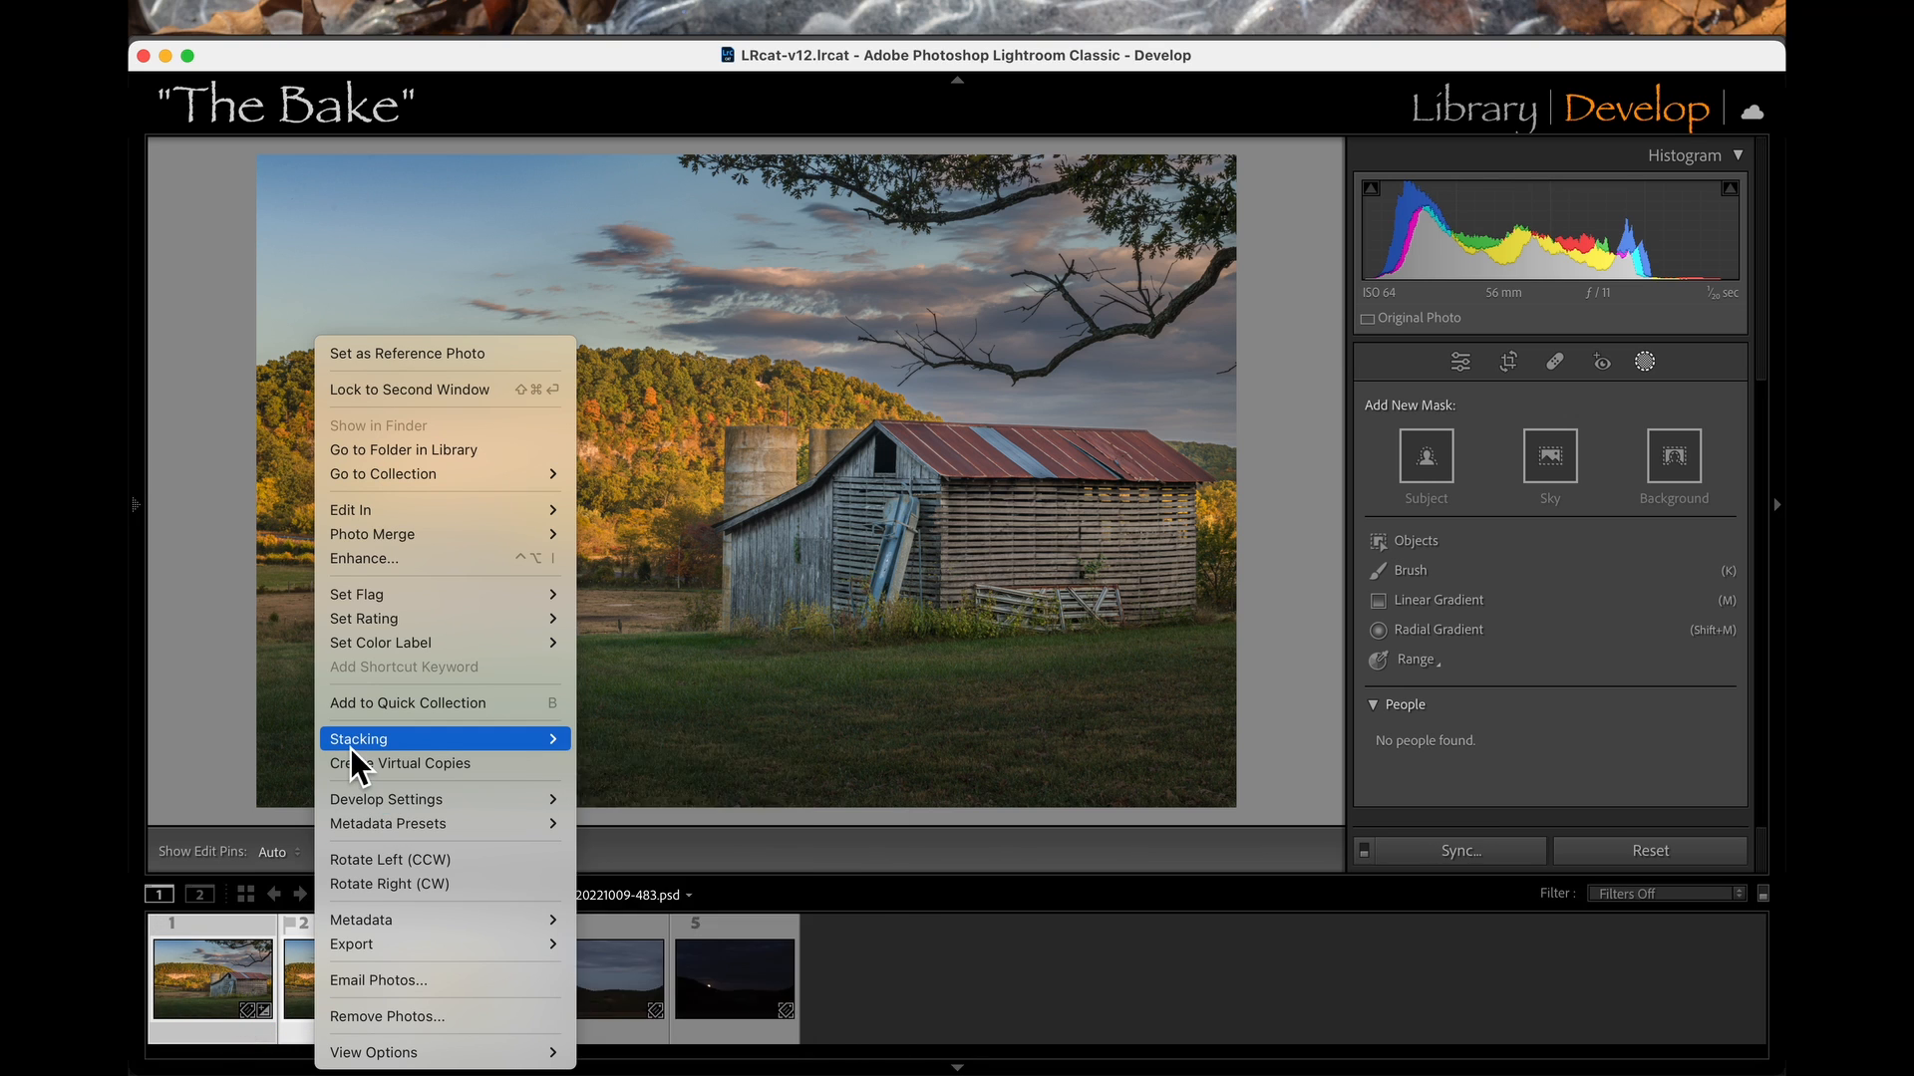
pyautogui.moveTo(350, 747)
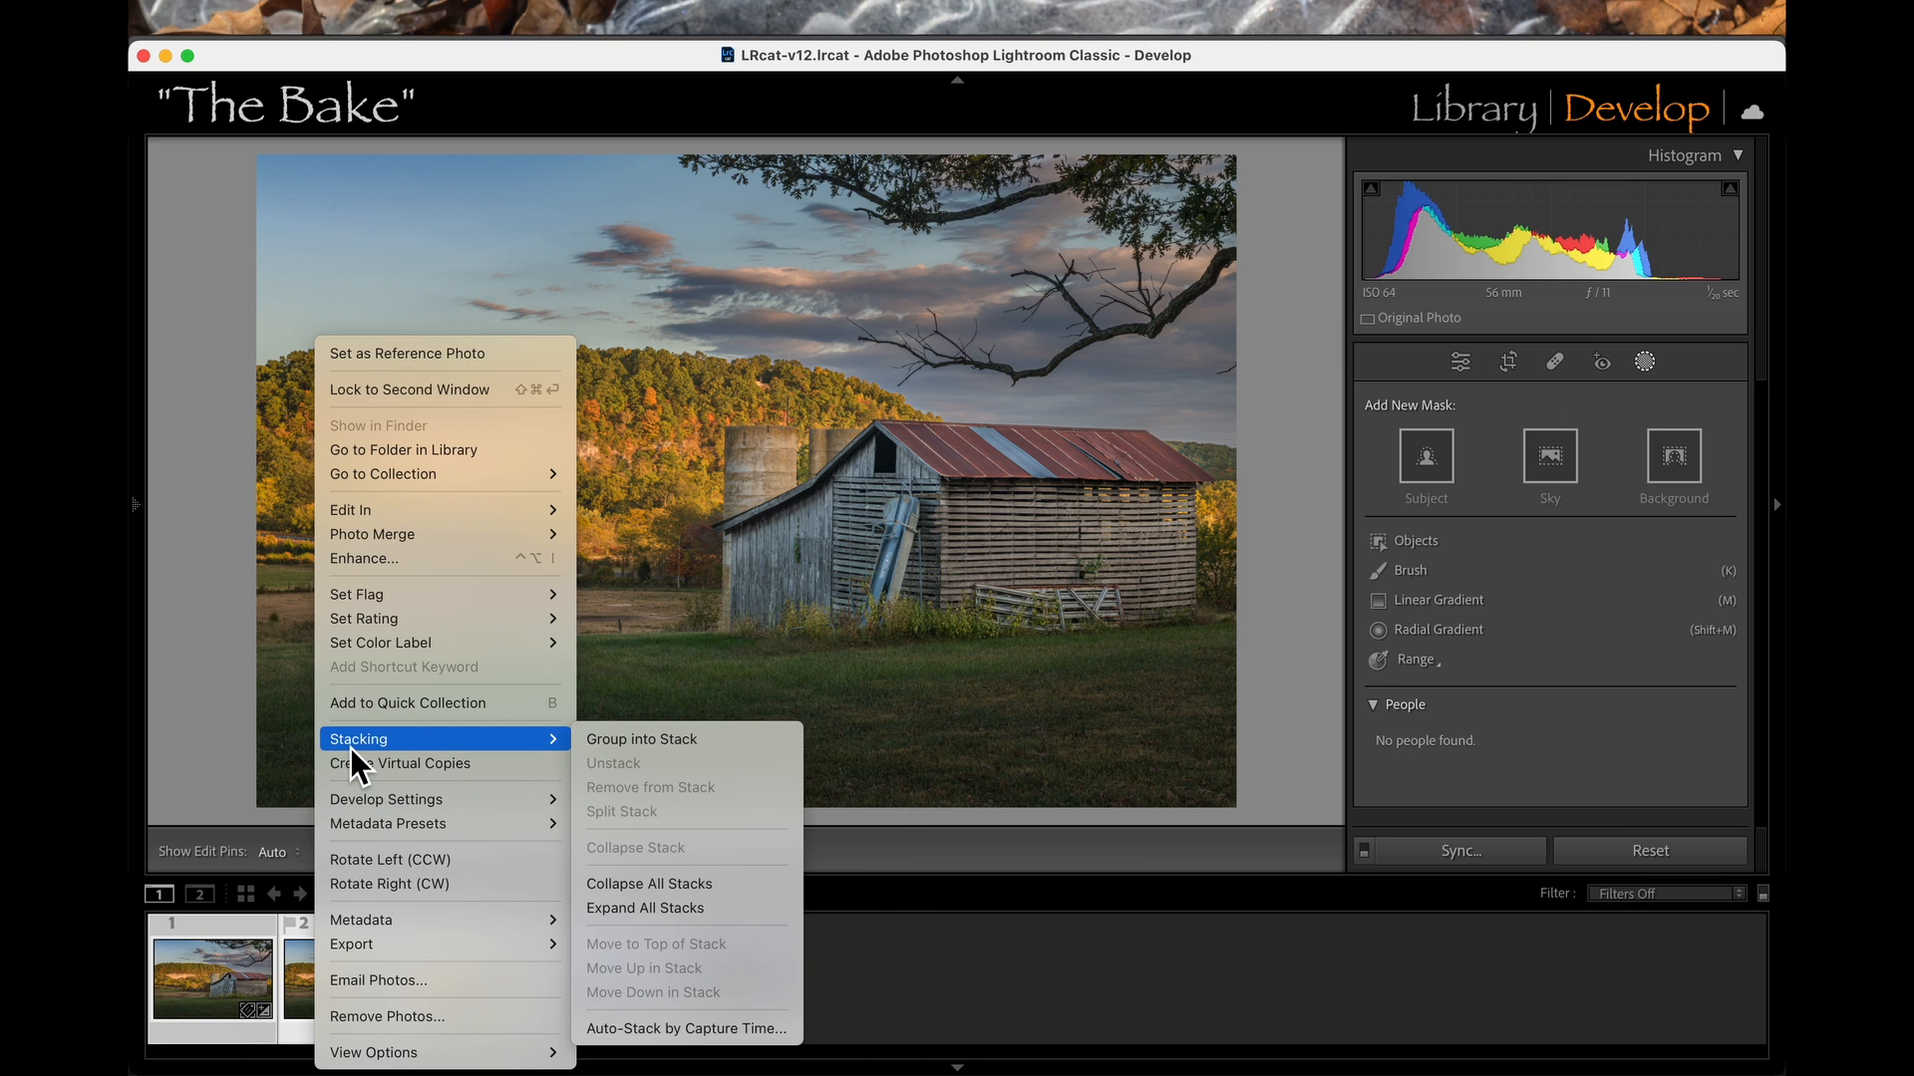
pyautogui.click(641, 742)
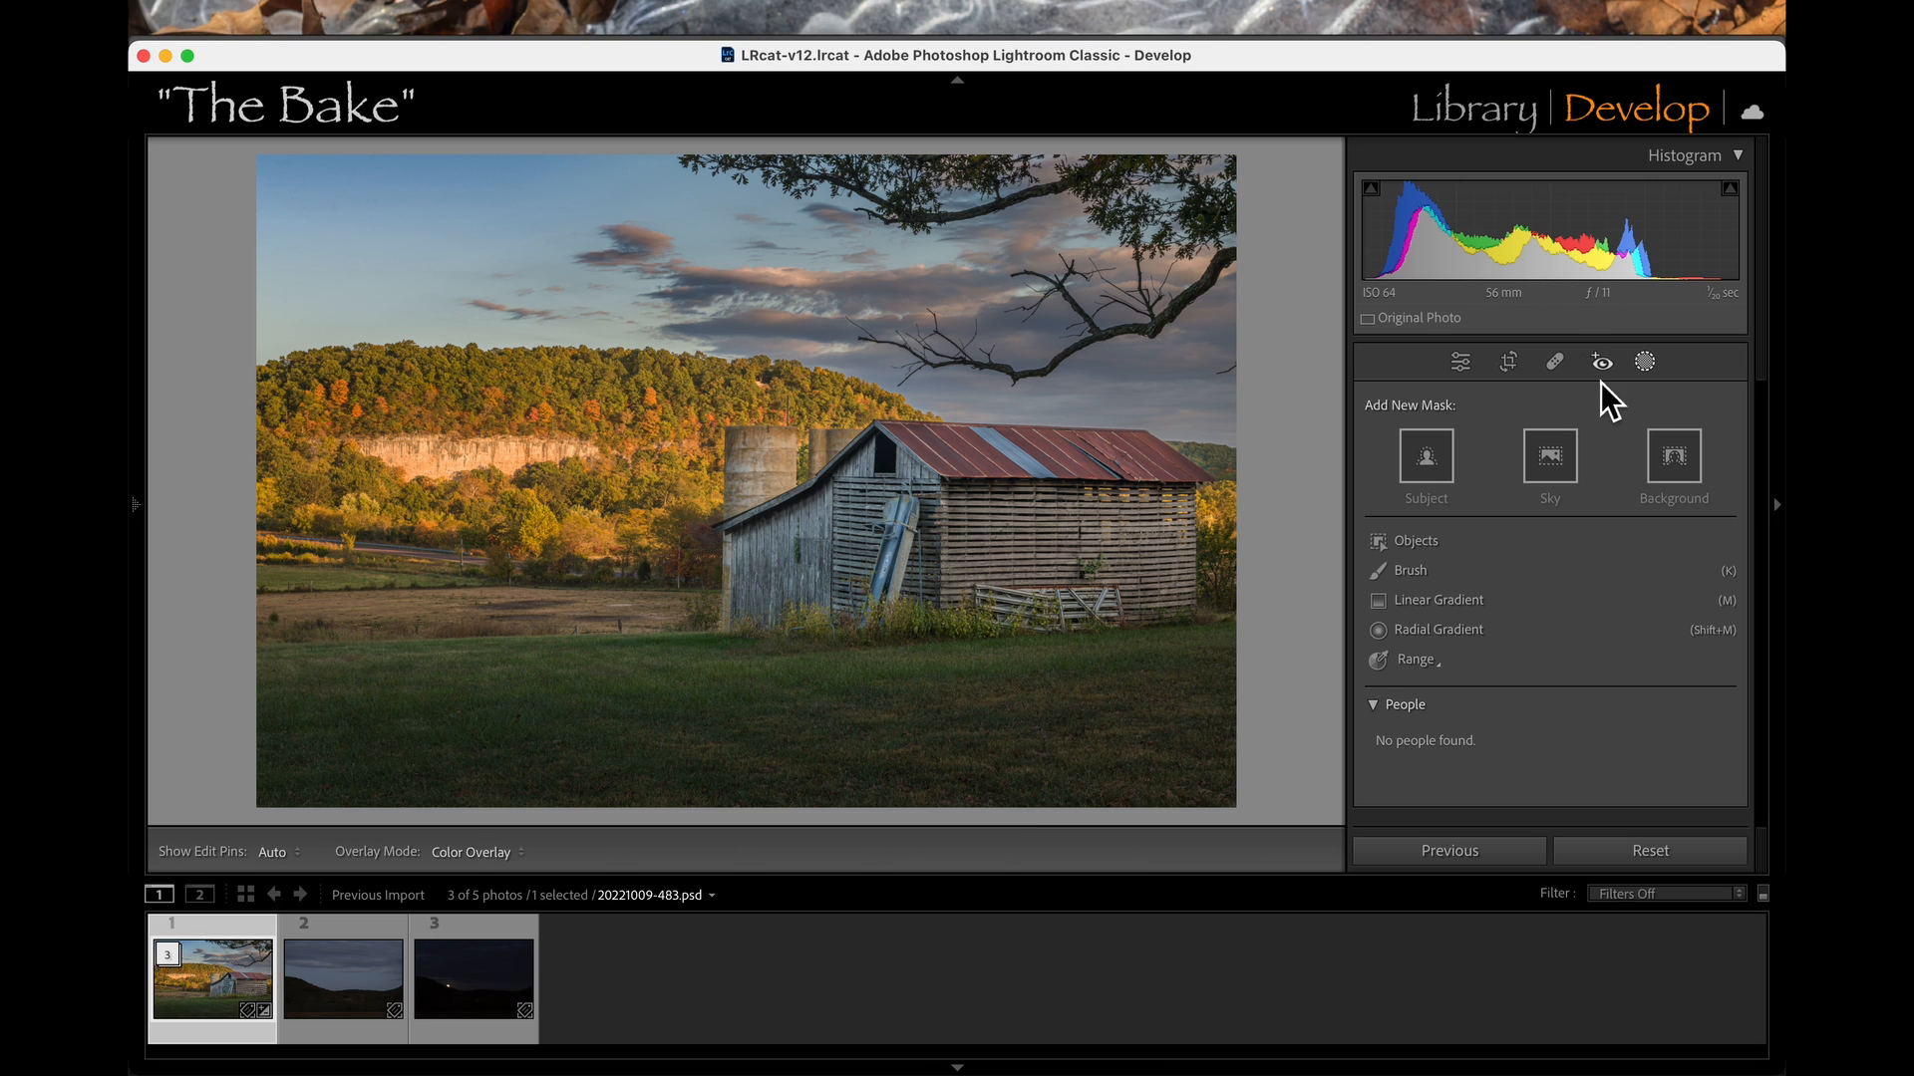
# Remove the stray branch tip from the sky at the composite's right edge with the content-aware Remove tool.
pyautogui.click(1244, 375)
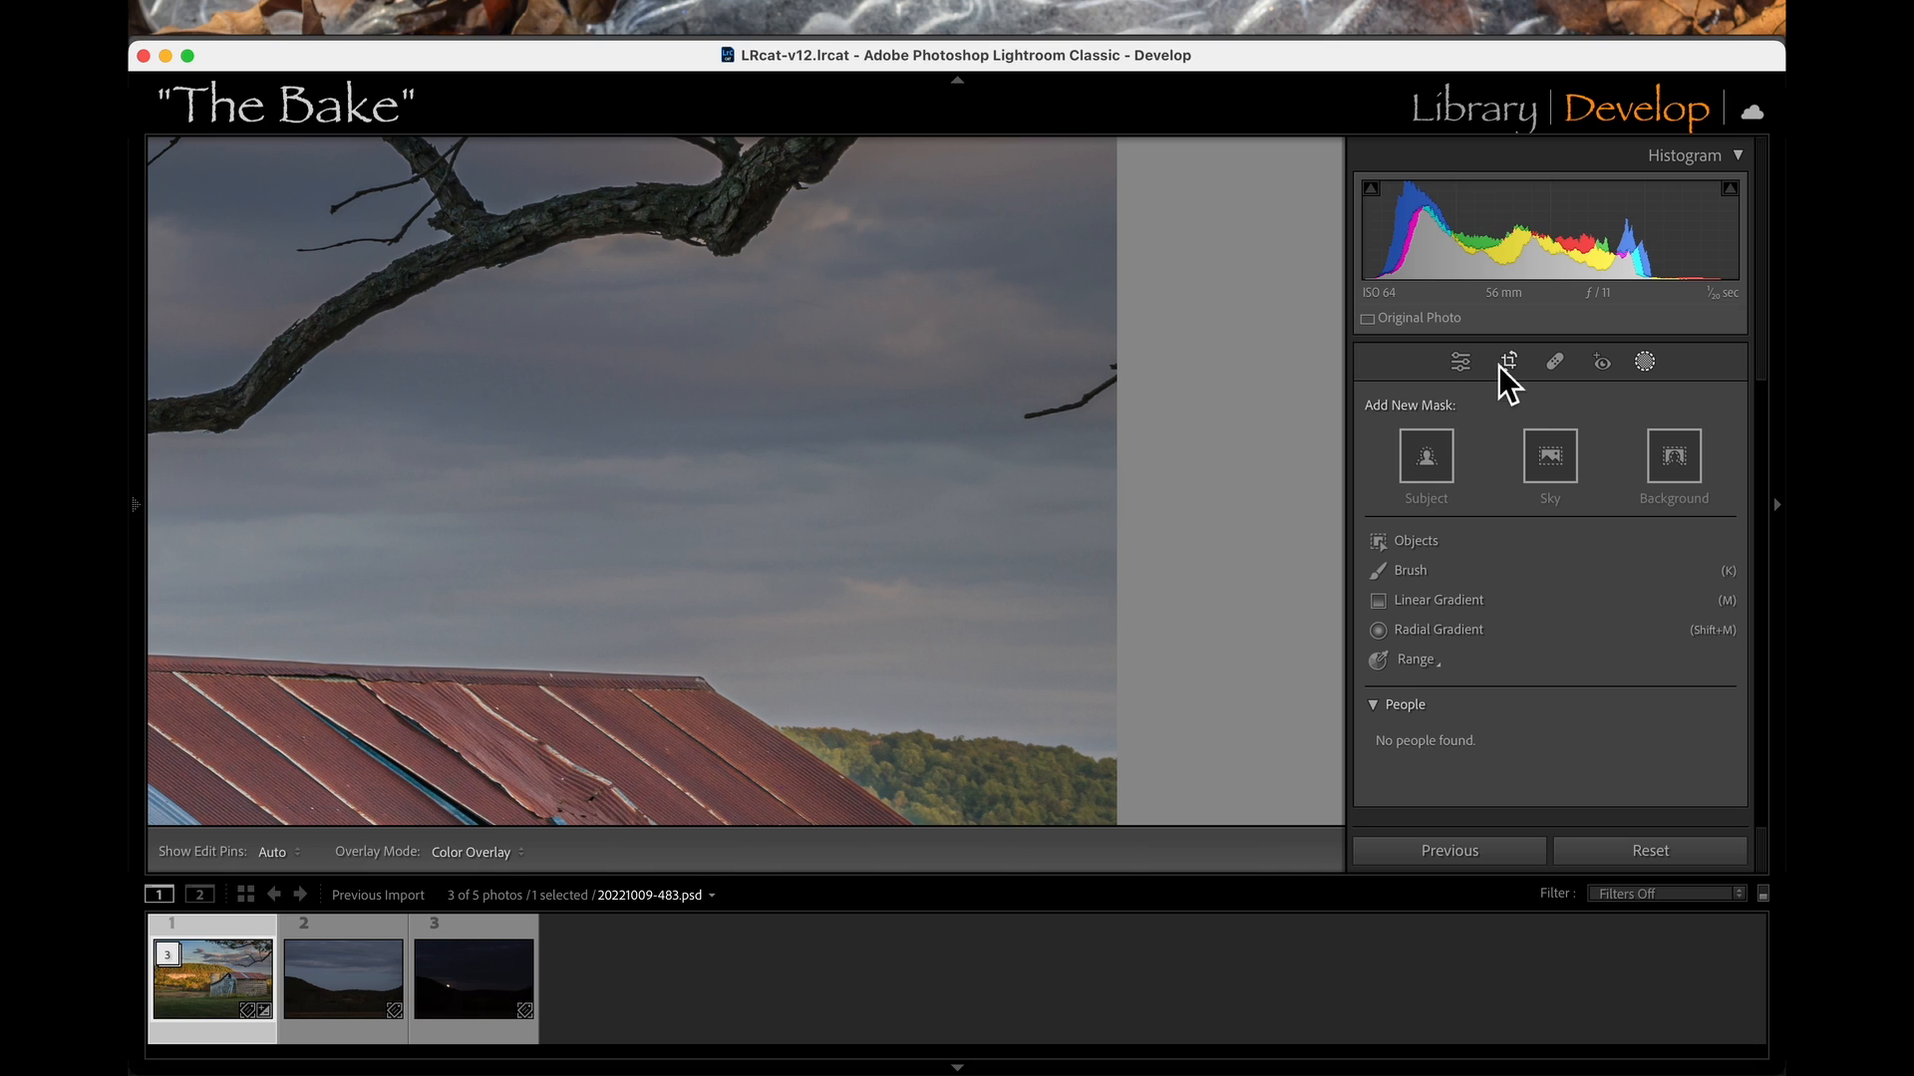
pyautogui.click(1555, 363)
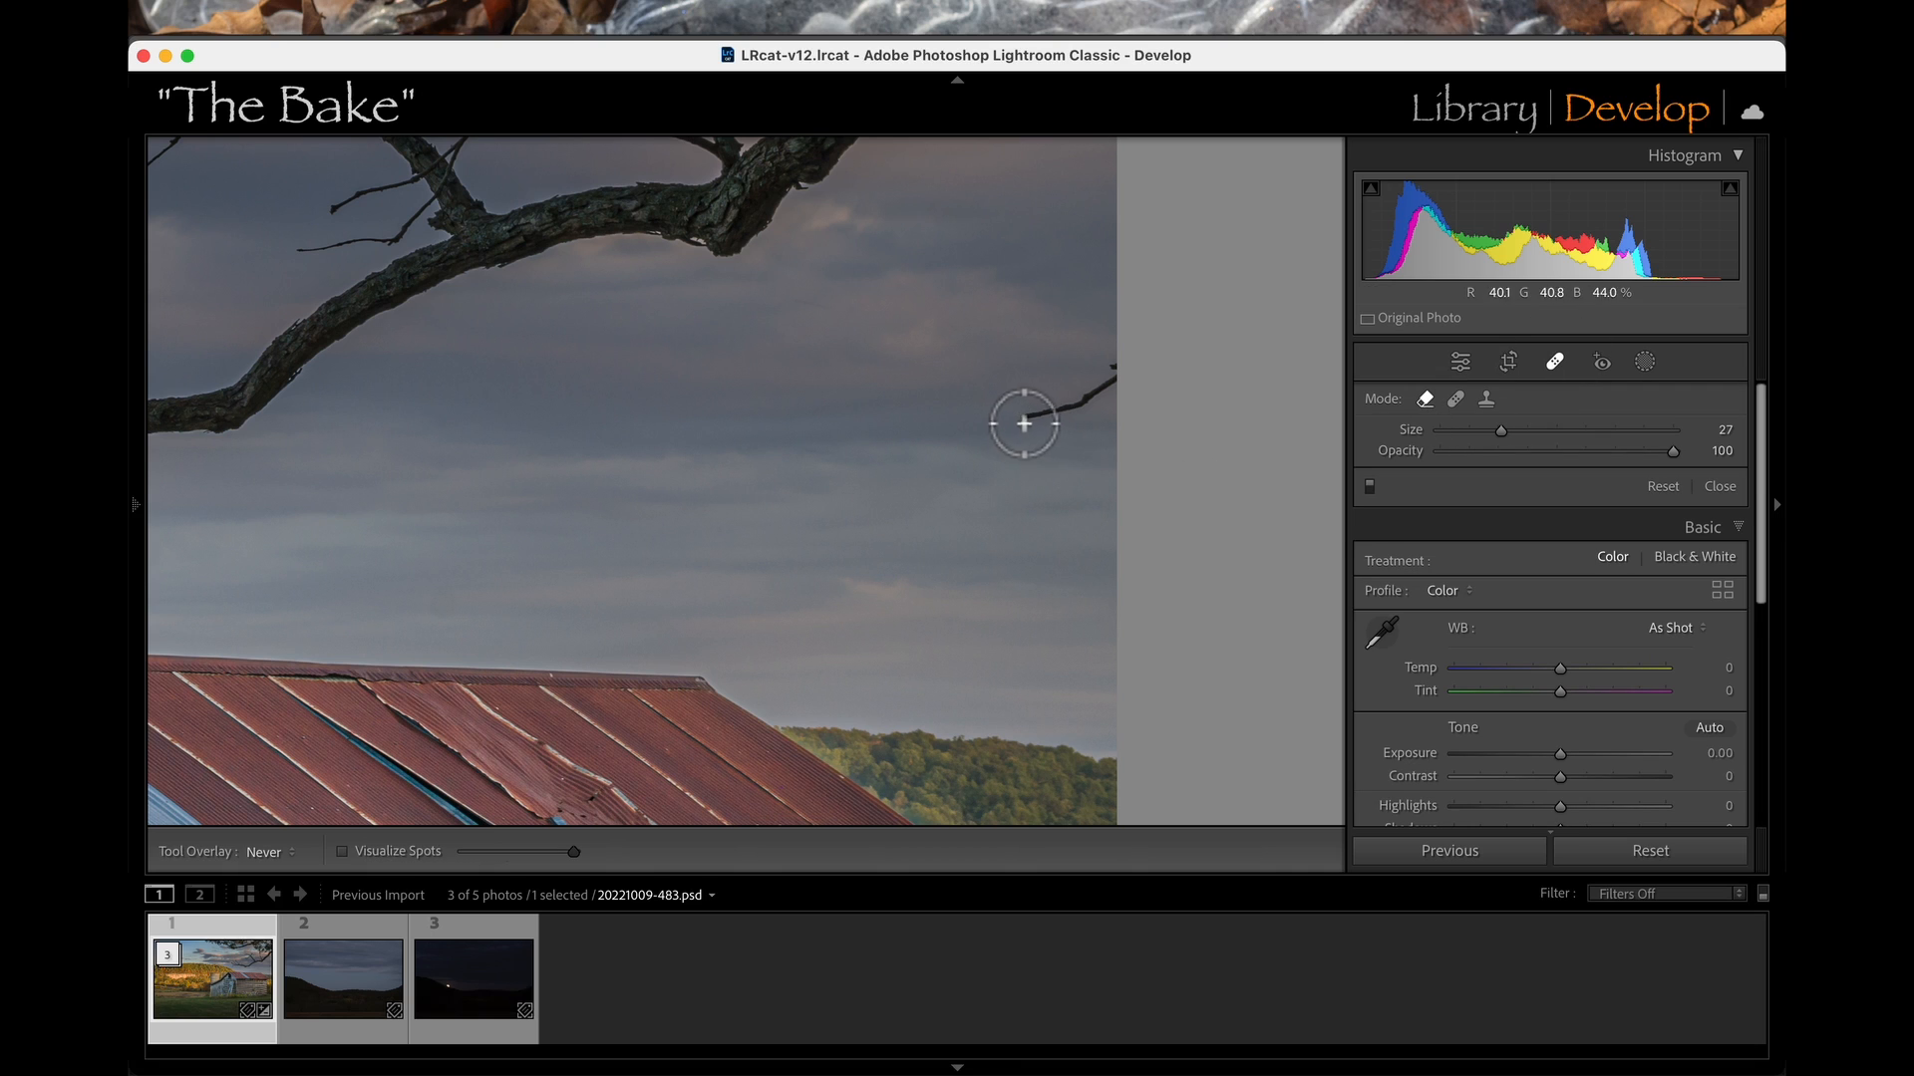
pyautogui.moveTo(1025, 423)
pyautogui.mouseDown()
pyautogui.moveTo(1097, 409)
pyautogui.moveTo(1151, 375)
pyautogui.moveTo(1137, 359)
pyautogui.mouseUp()
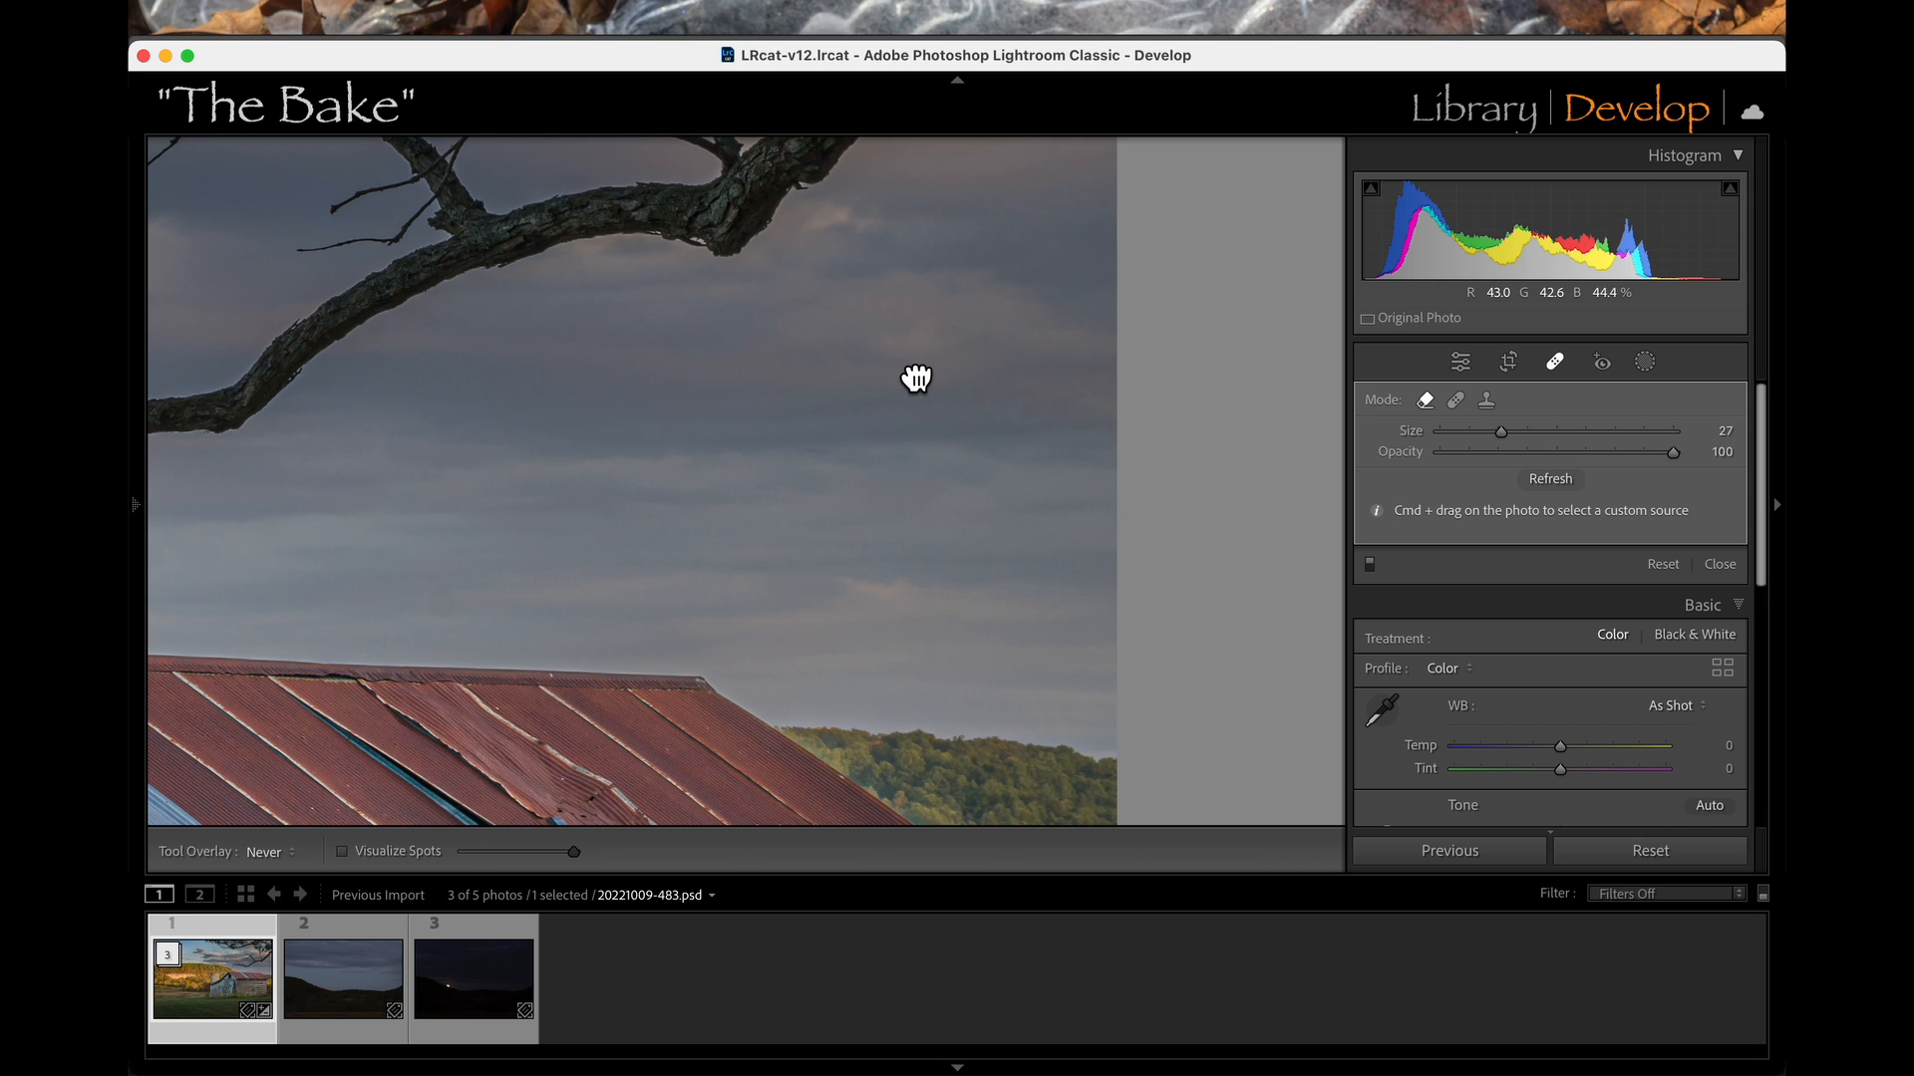
pyautogui.moveTo(910, 379); pyautogui.dragTo(1249, 424)
pyautogui.press('z')
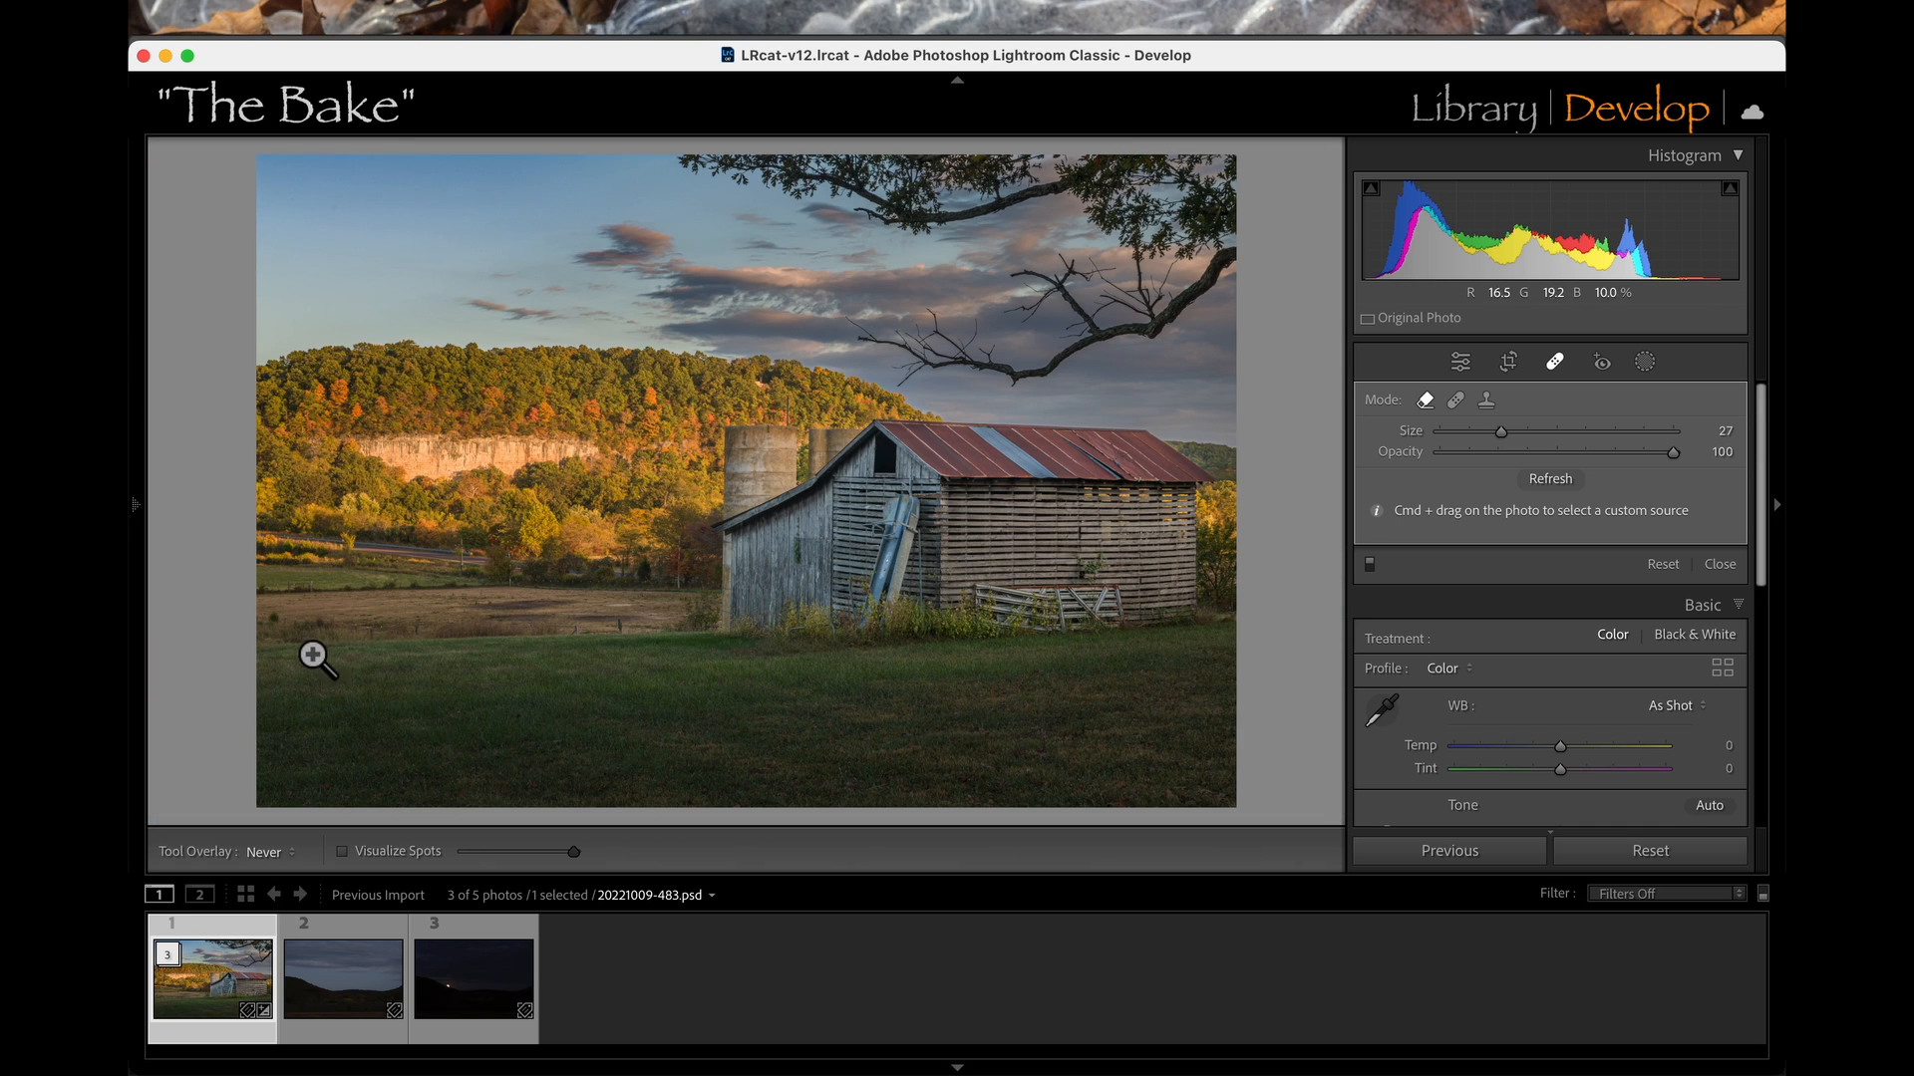
# Brush over a yellow weed near the left edge of the composite's field with the Remove tool and close the tool.
pyautogui.press('z')
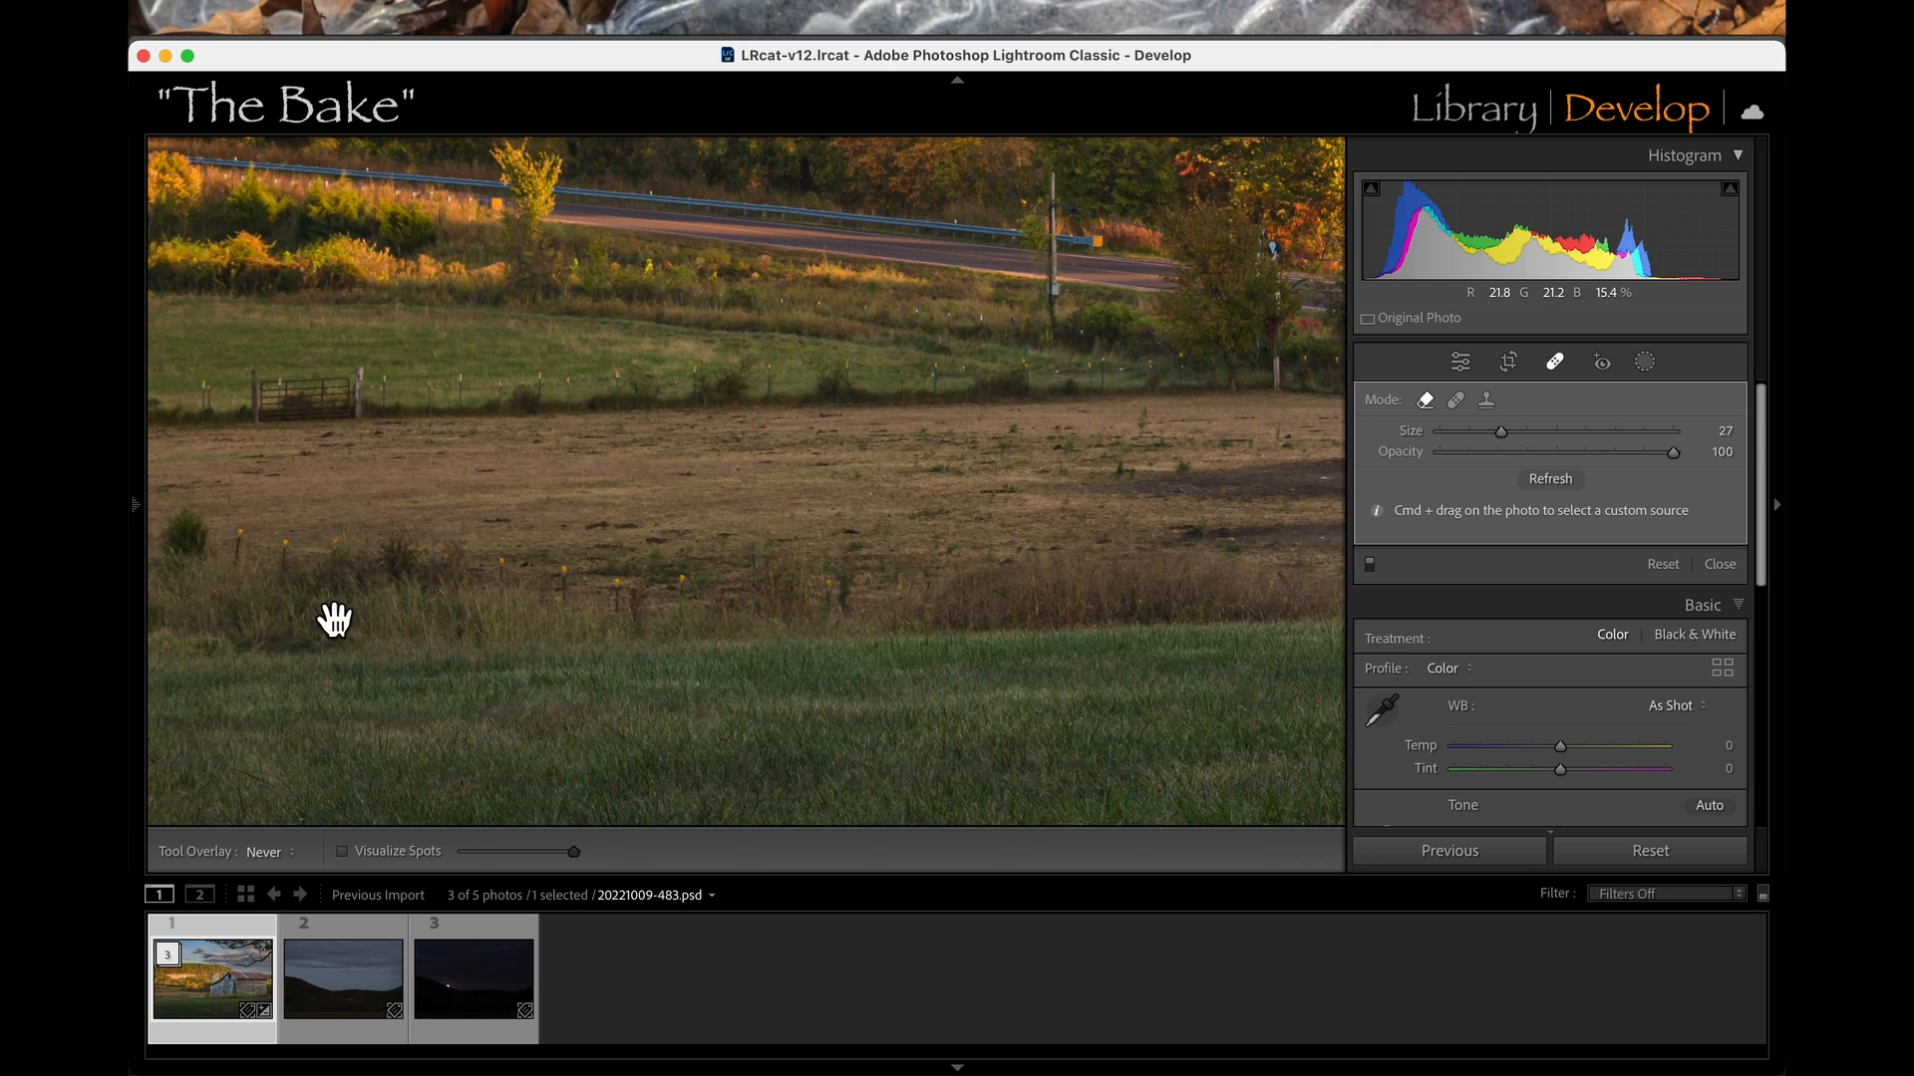
pyautogui.moveTo(329, 619); pyautogui.dragTo(764, 640)
pyautogui.moveTo(615, 532)
pyautogui.mouseDown()
pyautogui.moveTo(628, 564)
pyautogui.moveTo(606, 568)
pyautogui.moveTo(645, 555)
pyautogui.moveTo(645, 577)
pyautogui.moveTo(607, 564)
pyautogui.mouseUp()
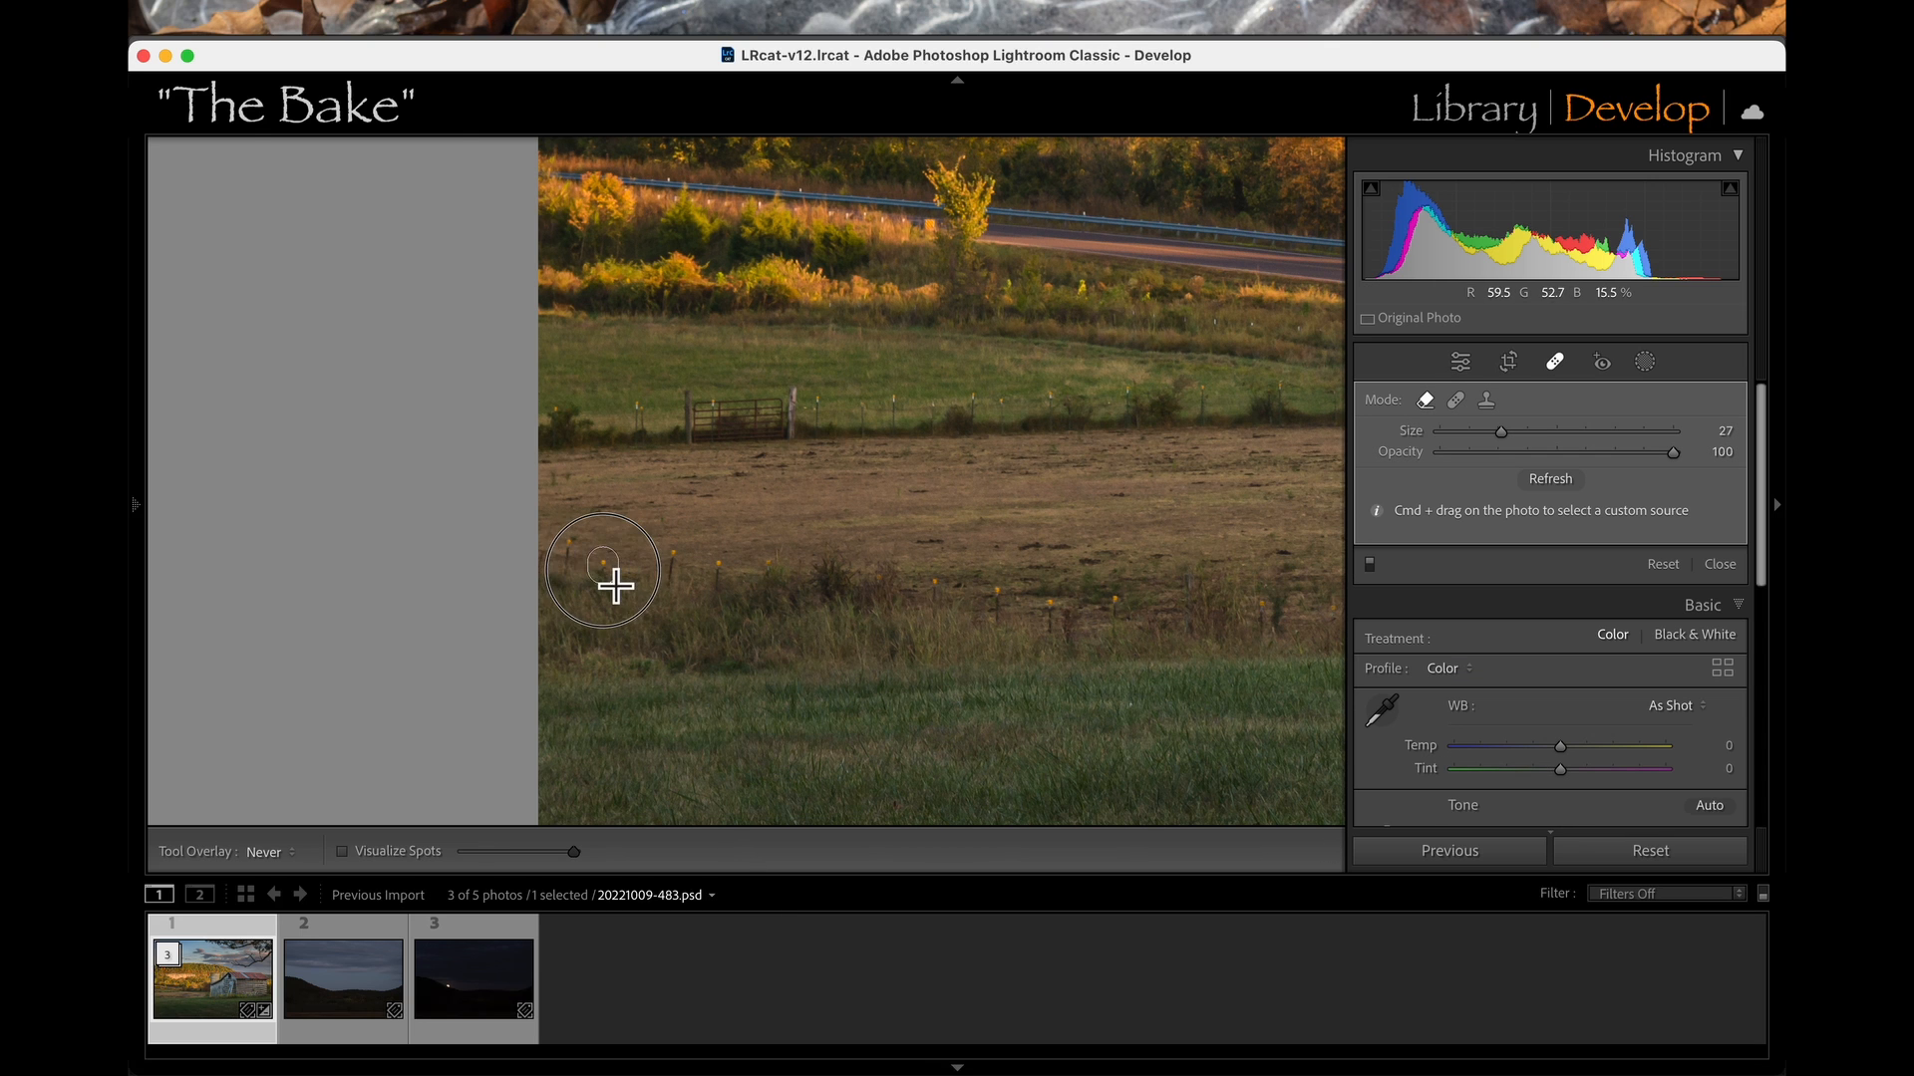
pyautogui.press('q')
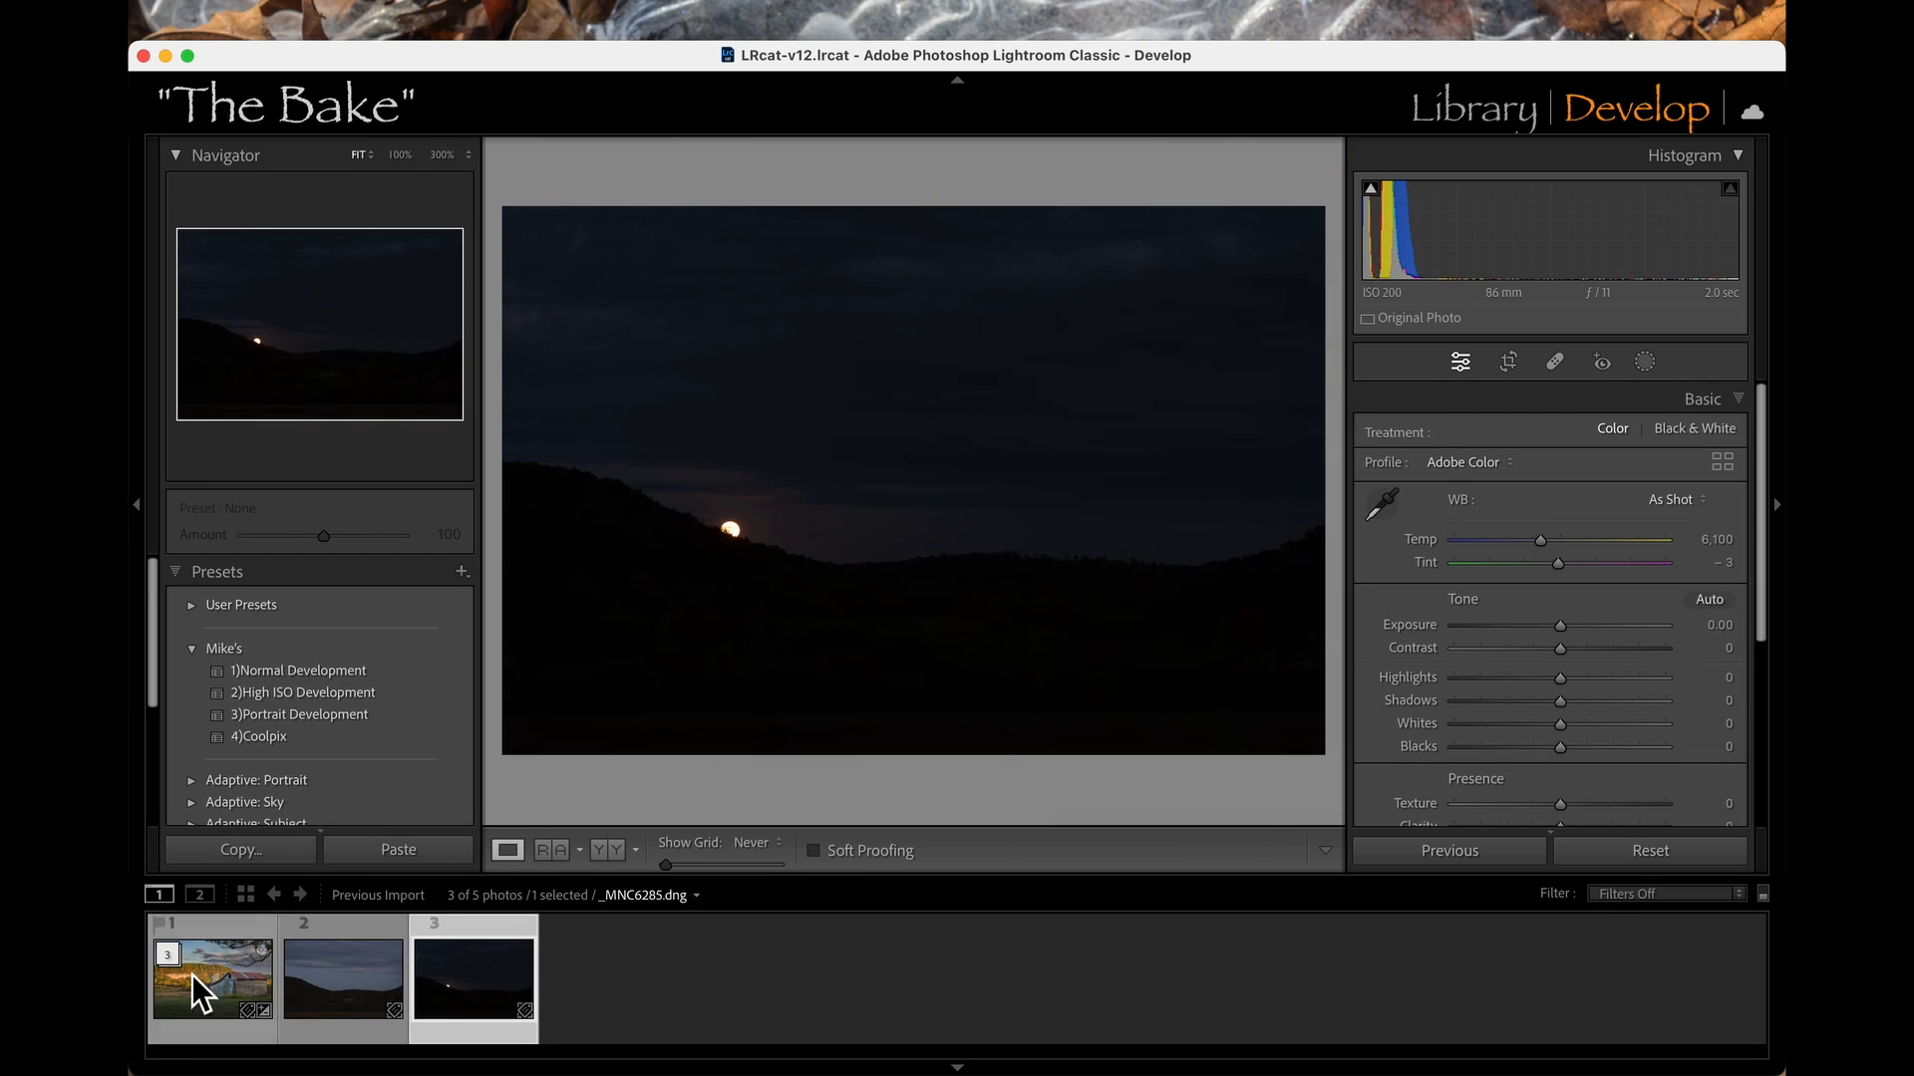
# Select the moonrise photo _MNC6285.dng and apply the 1)Normal Development preset.
pyautogui.click(361, 955)
pyautogui.click(465, 982)
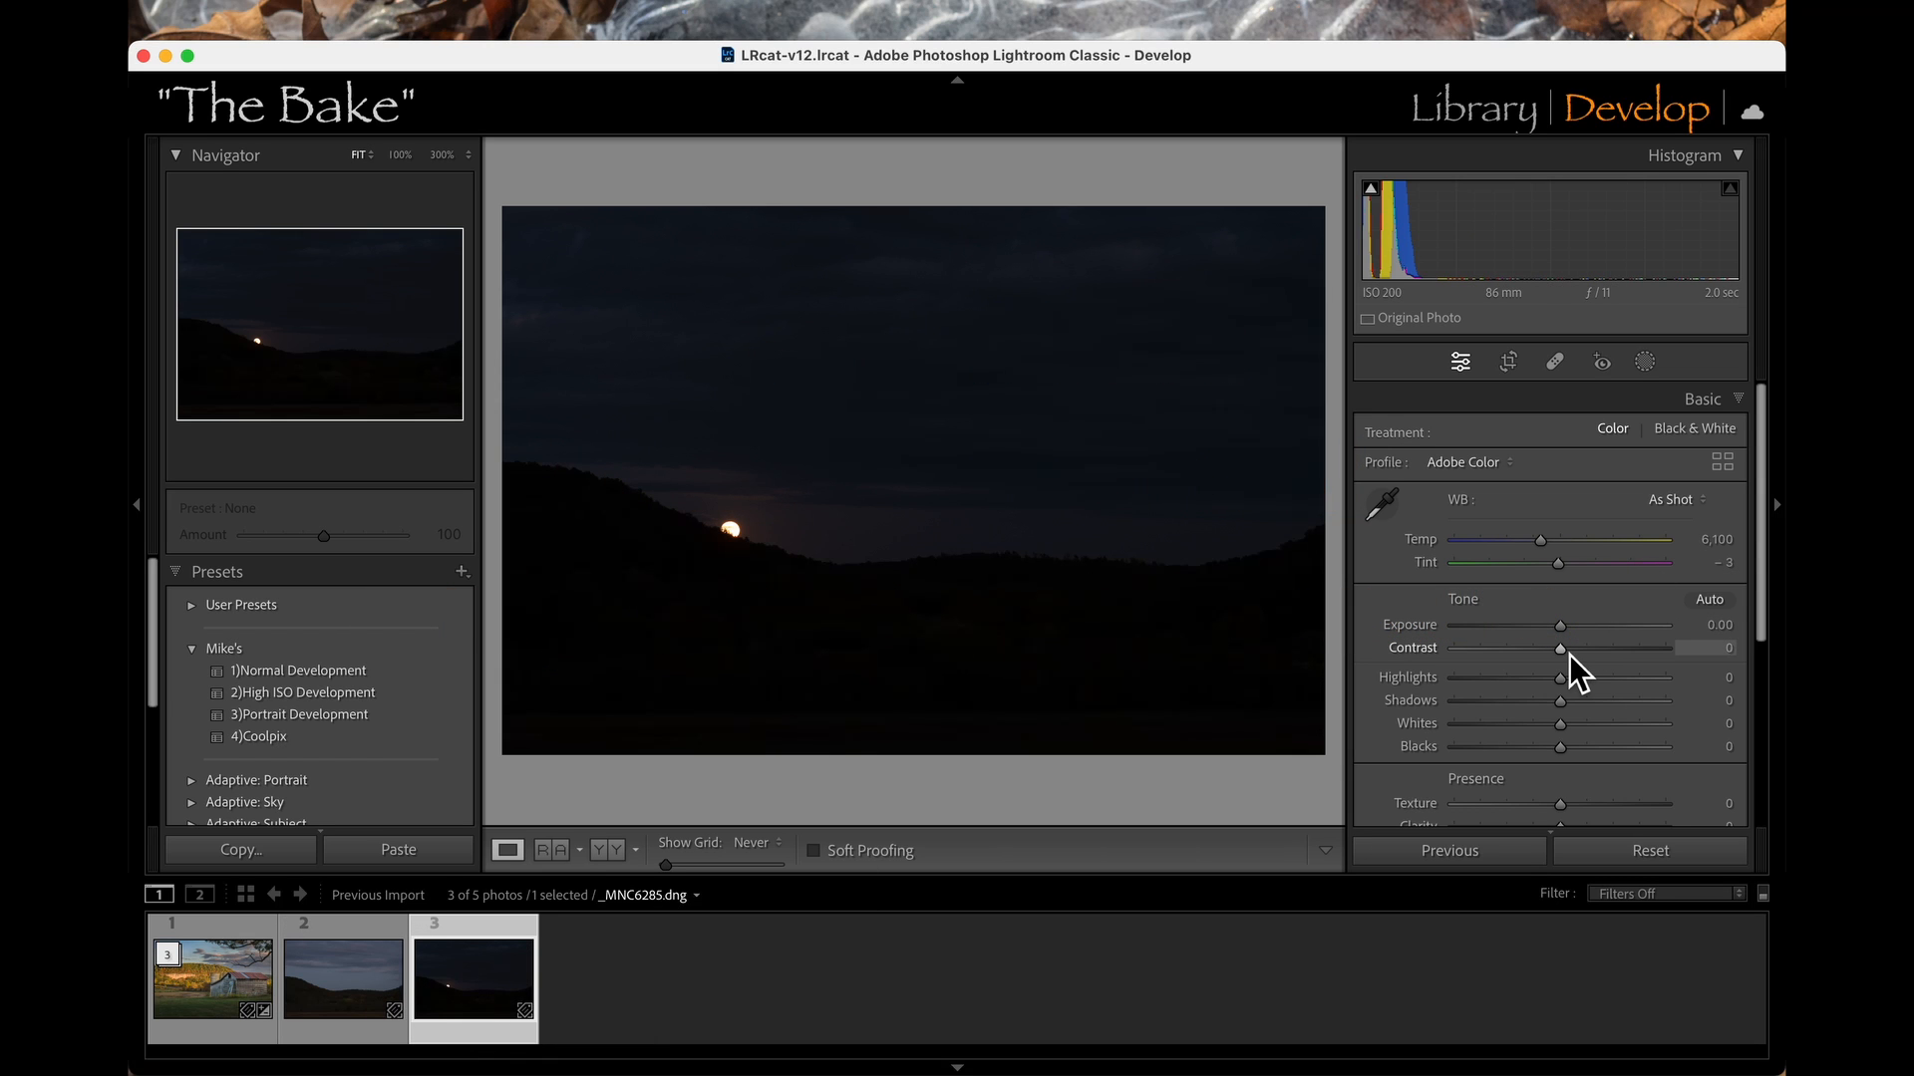
pyautogui.click(341, 672)
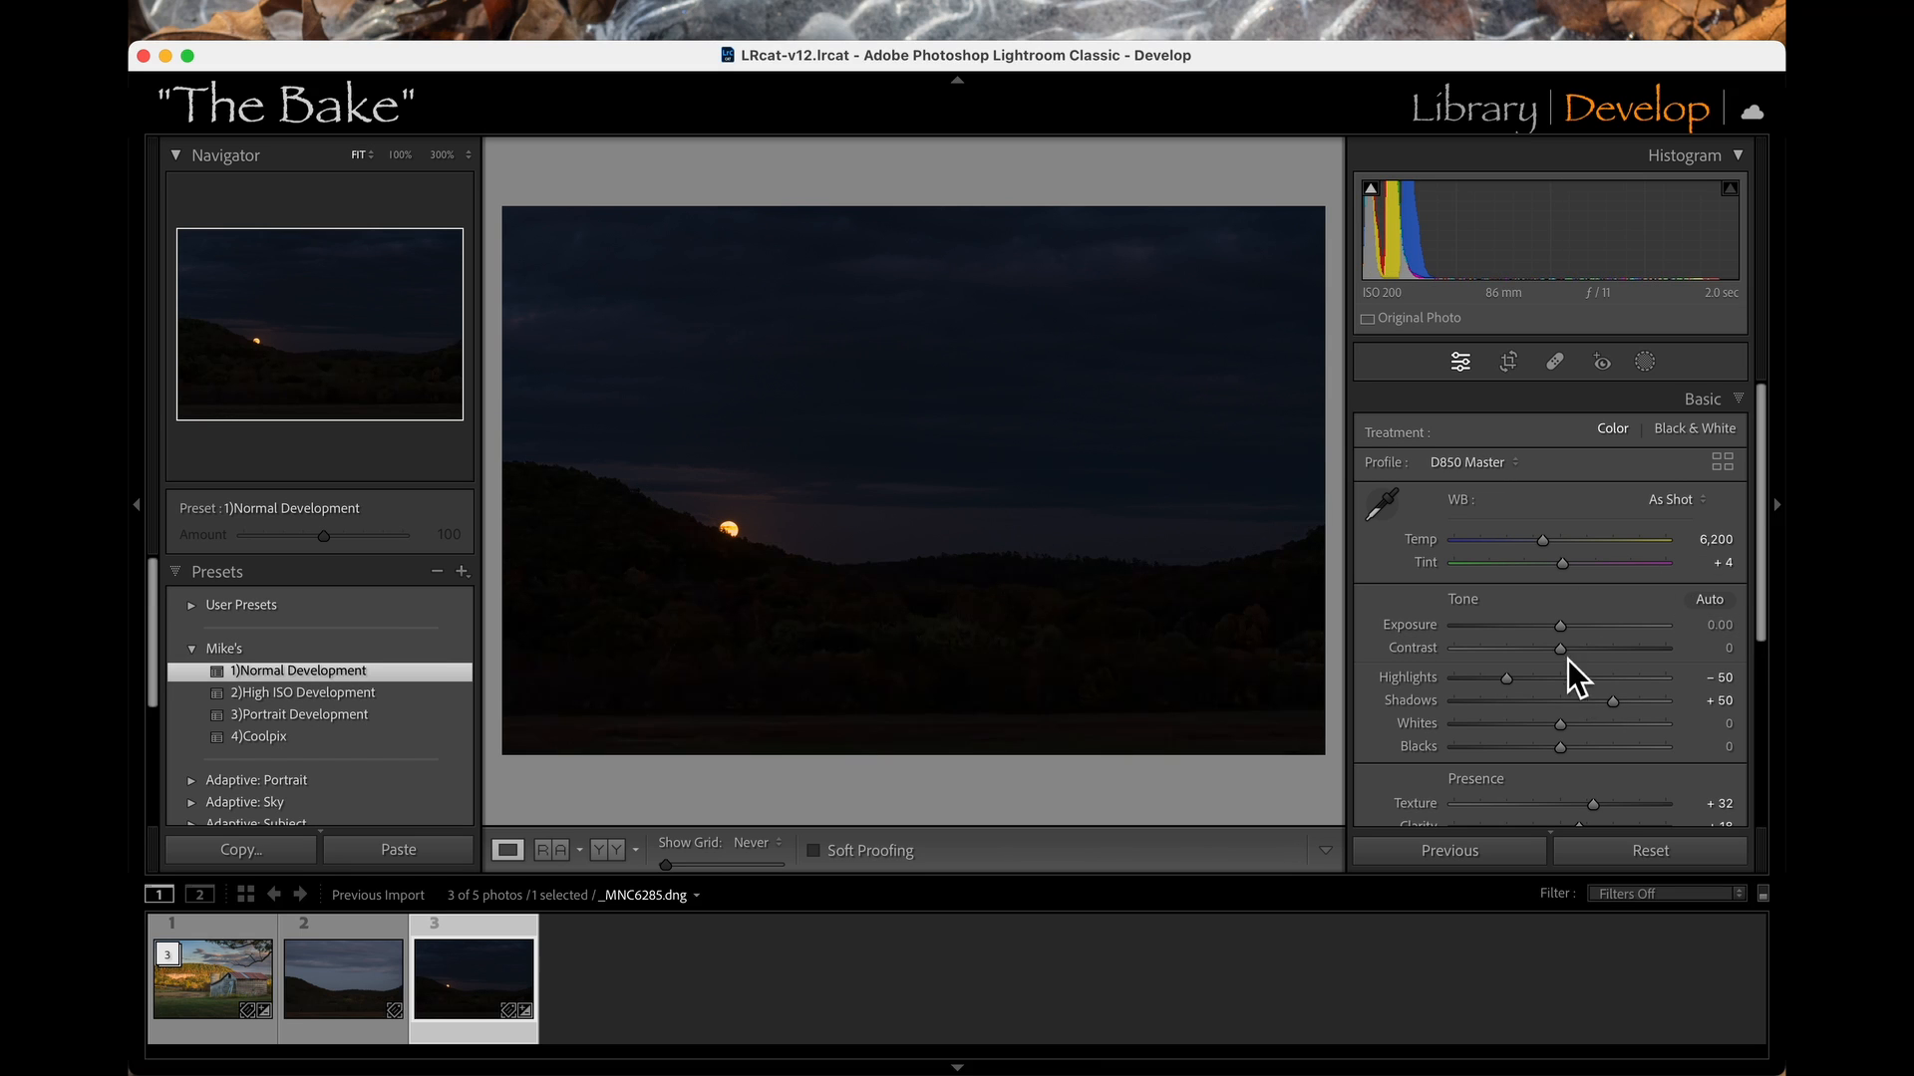
# Set the moonrise photo's Shadows to +100 and Exposure to +1.75.
pyautogui.moveTo(1612, 700); pyautogui.dragTo(1693, 720)
pyautogui.moveTo(1565, 630); pyautogui.dragTo(1595, 636)
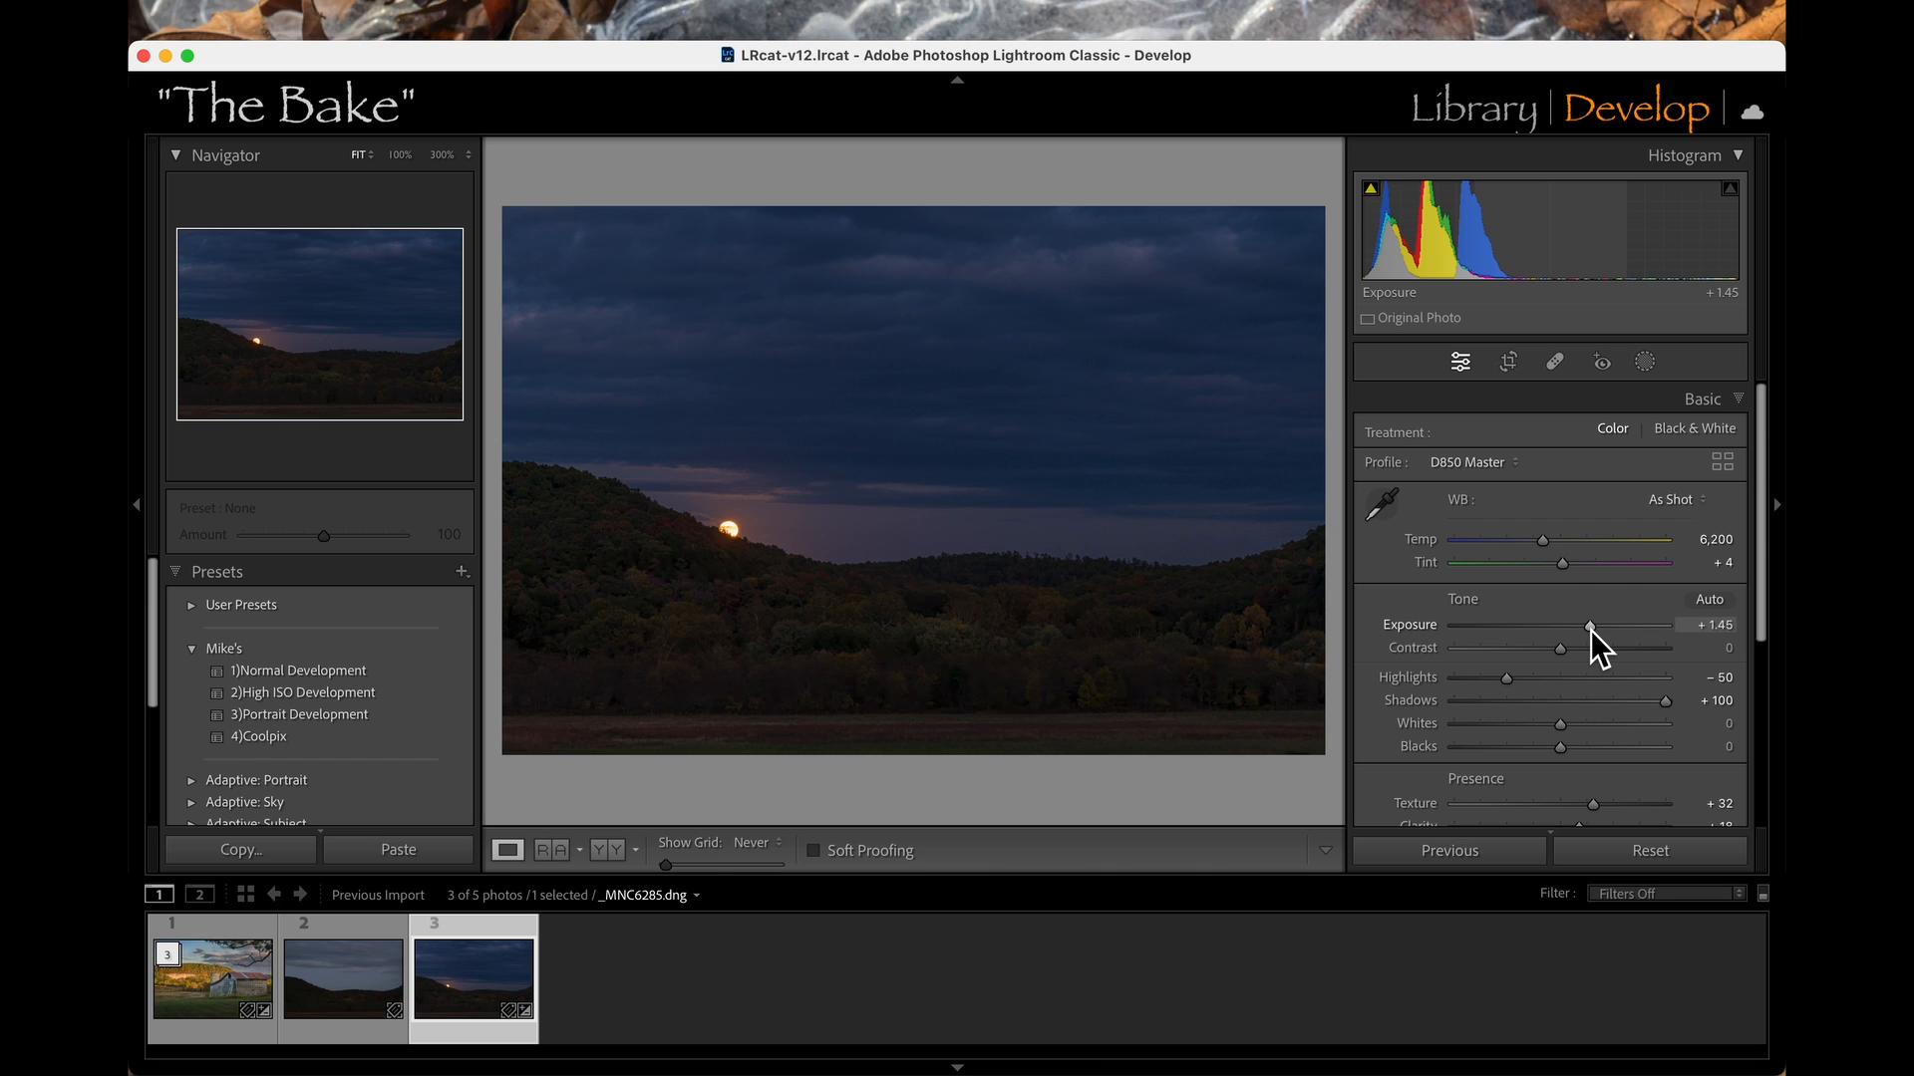
pyautogui.moveTo(1591, 630); pyautogui.dragTo(1603, 636)
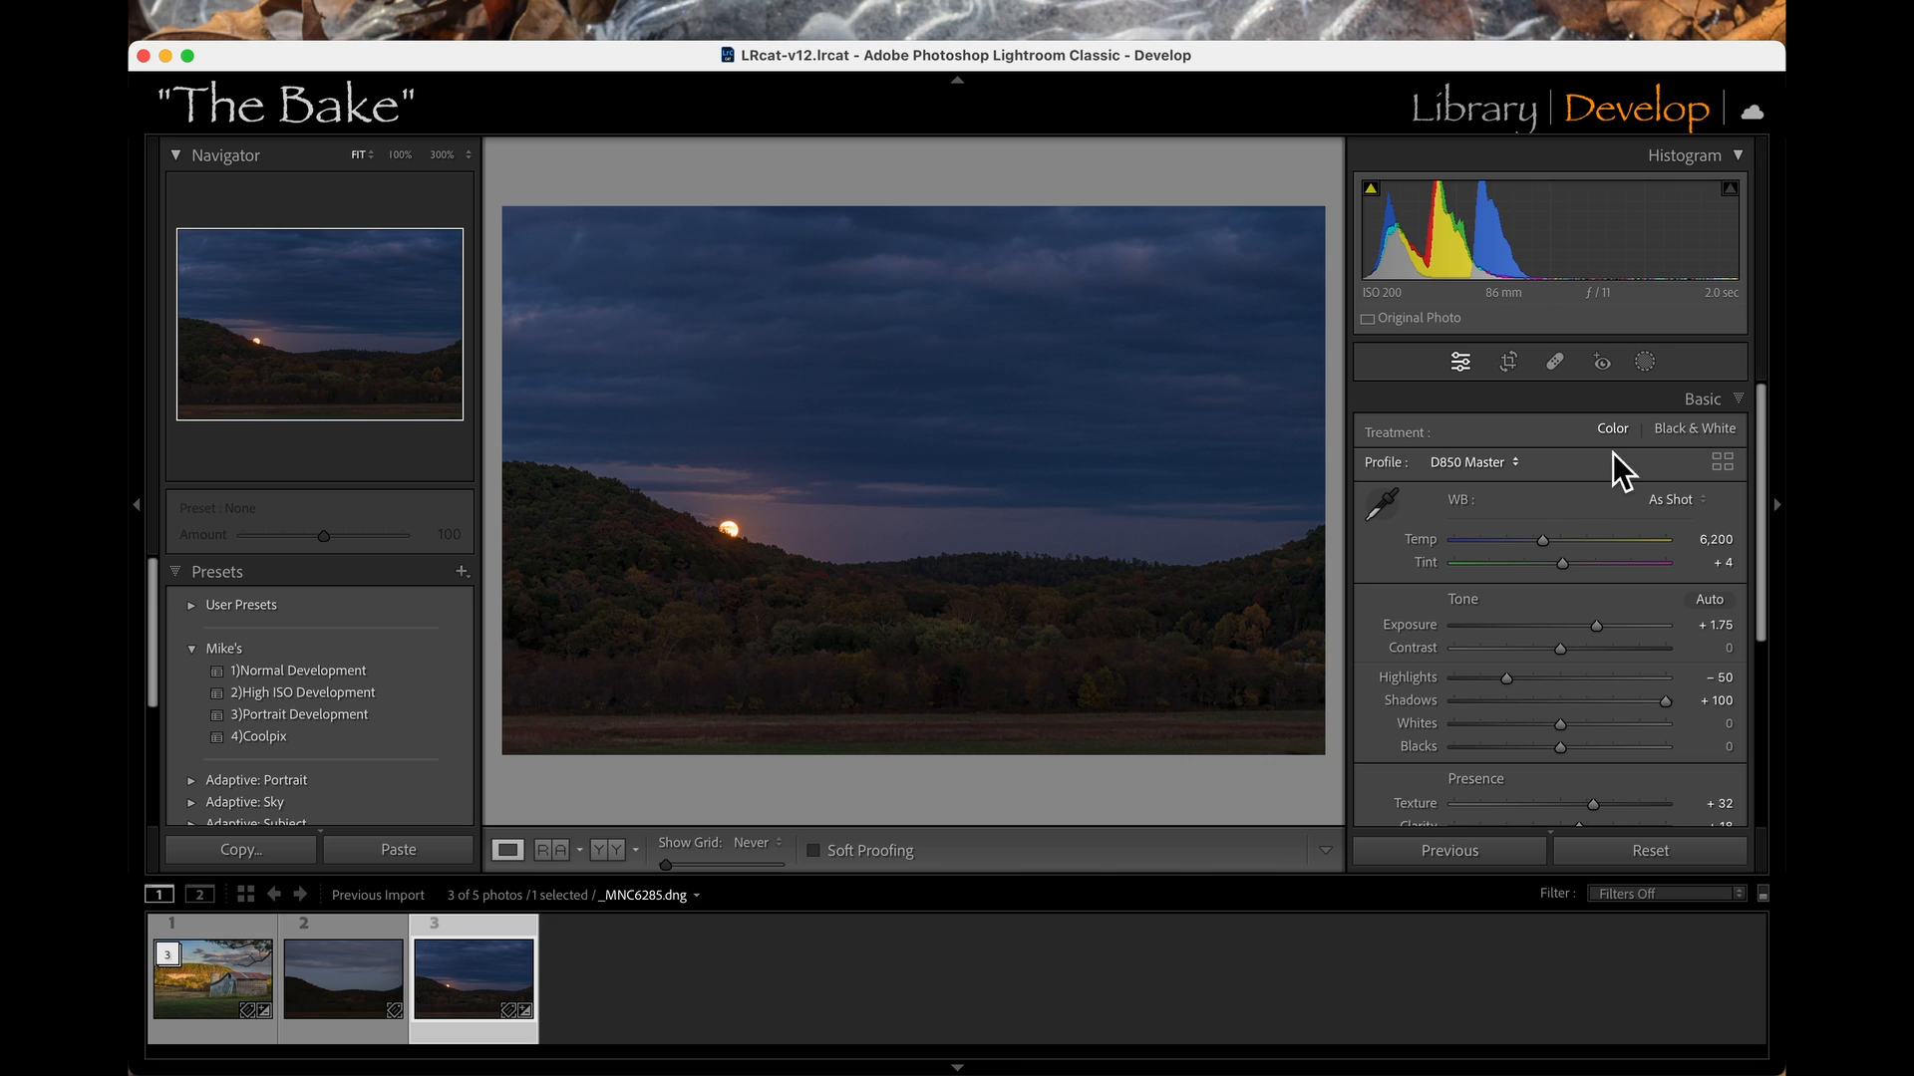
# Paint a size 15 brush mask across the wooded hillside and valley with Exposure 0.51 and Saturation 26.
pyautogui.click(1651, 365)
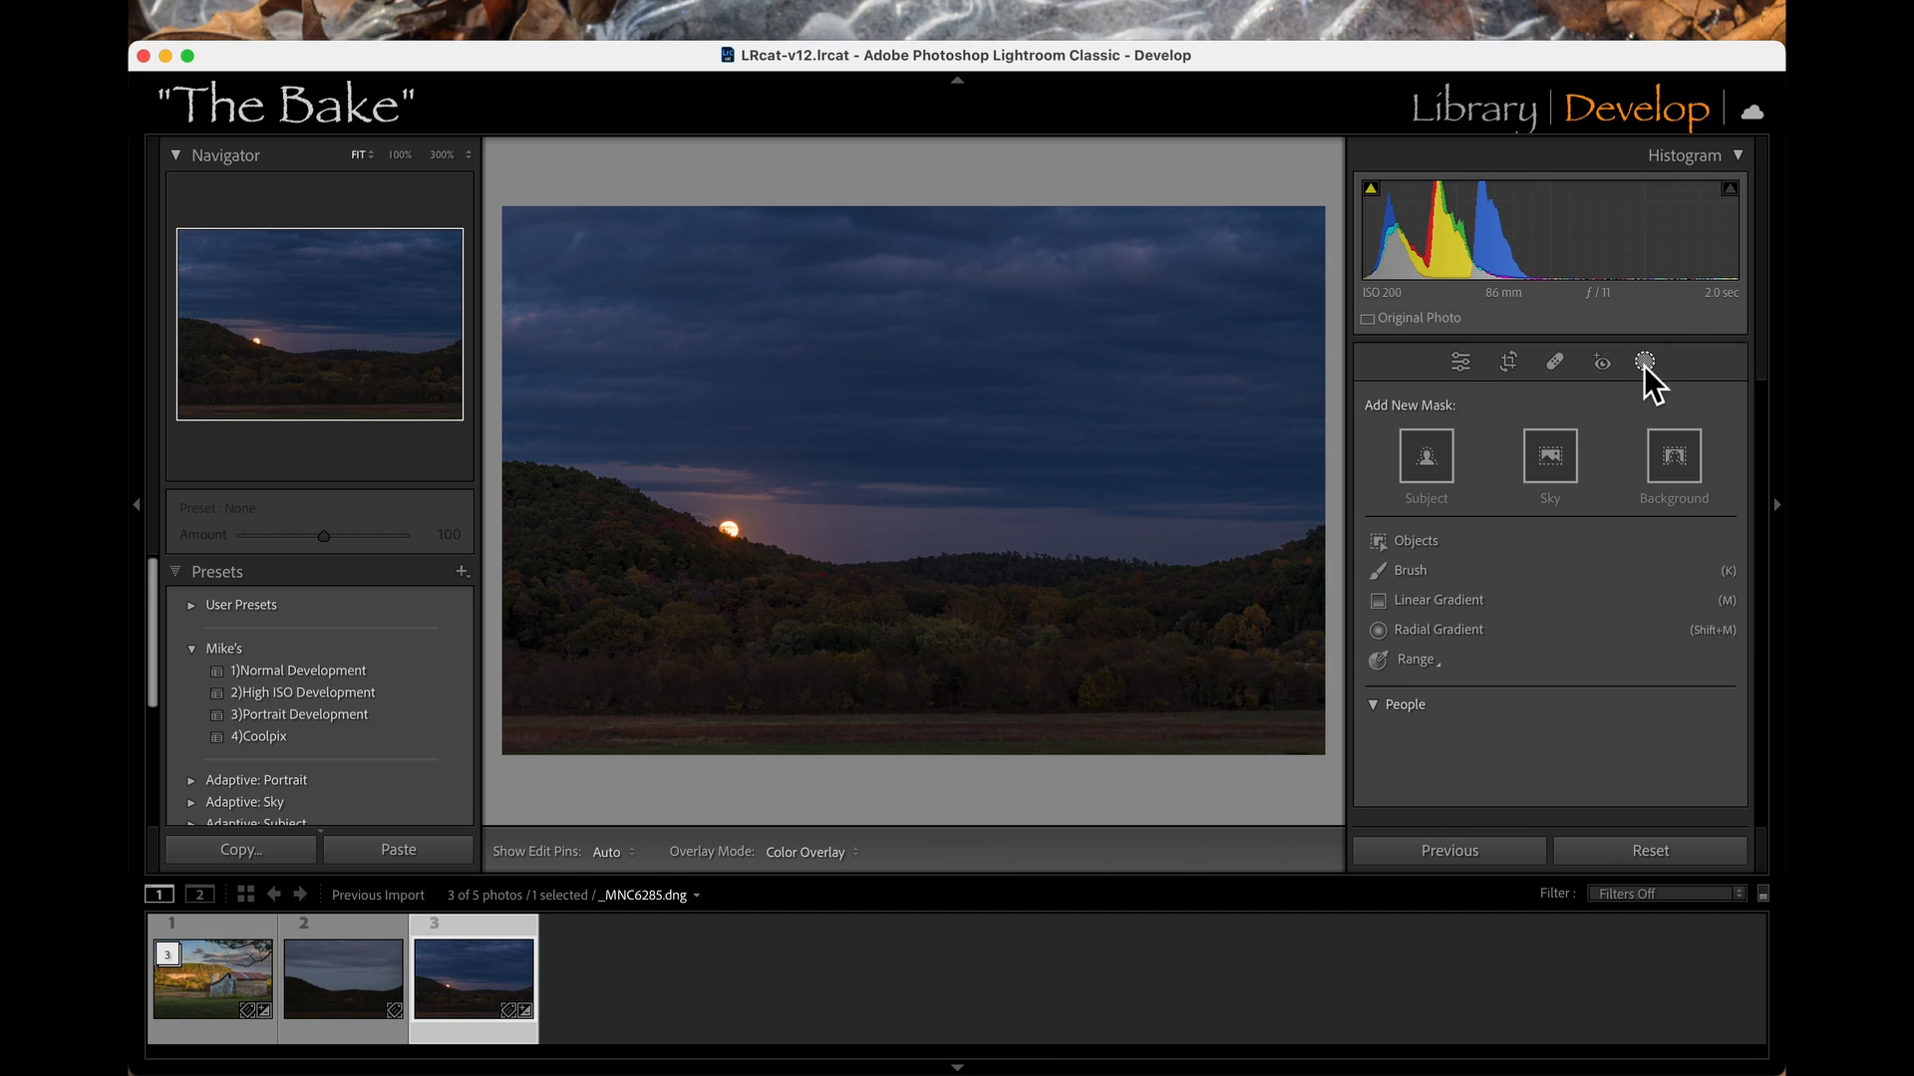
pyautogui.click(1433, 572)
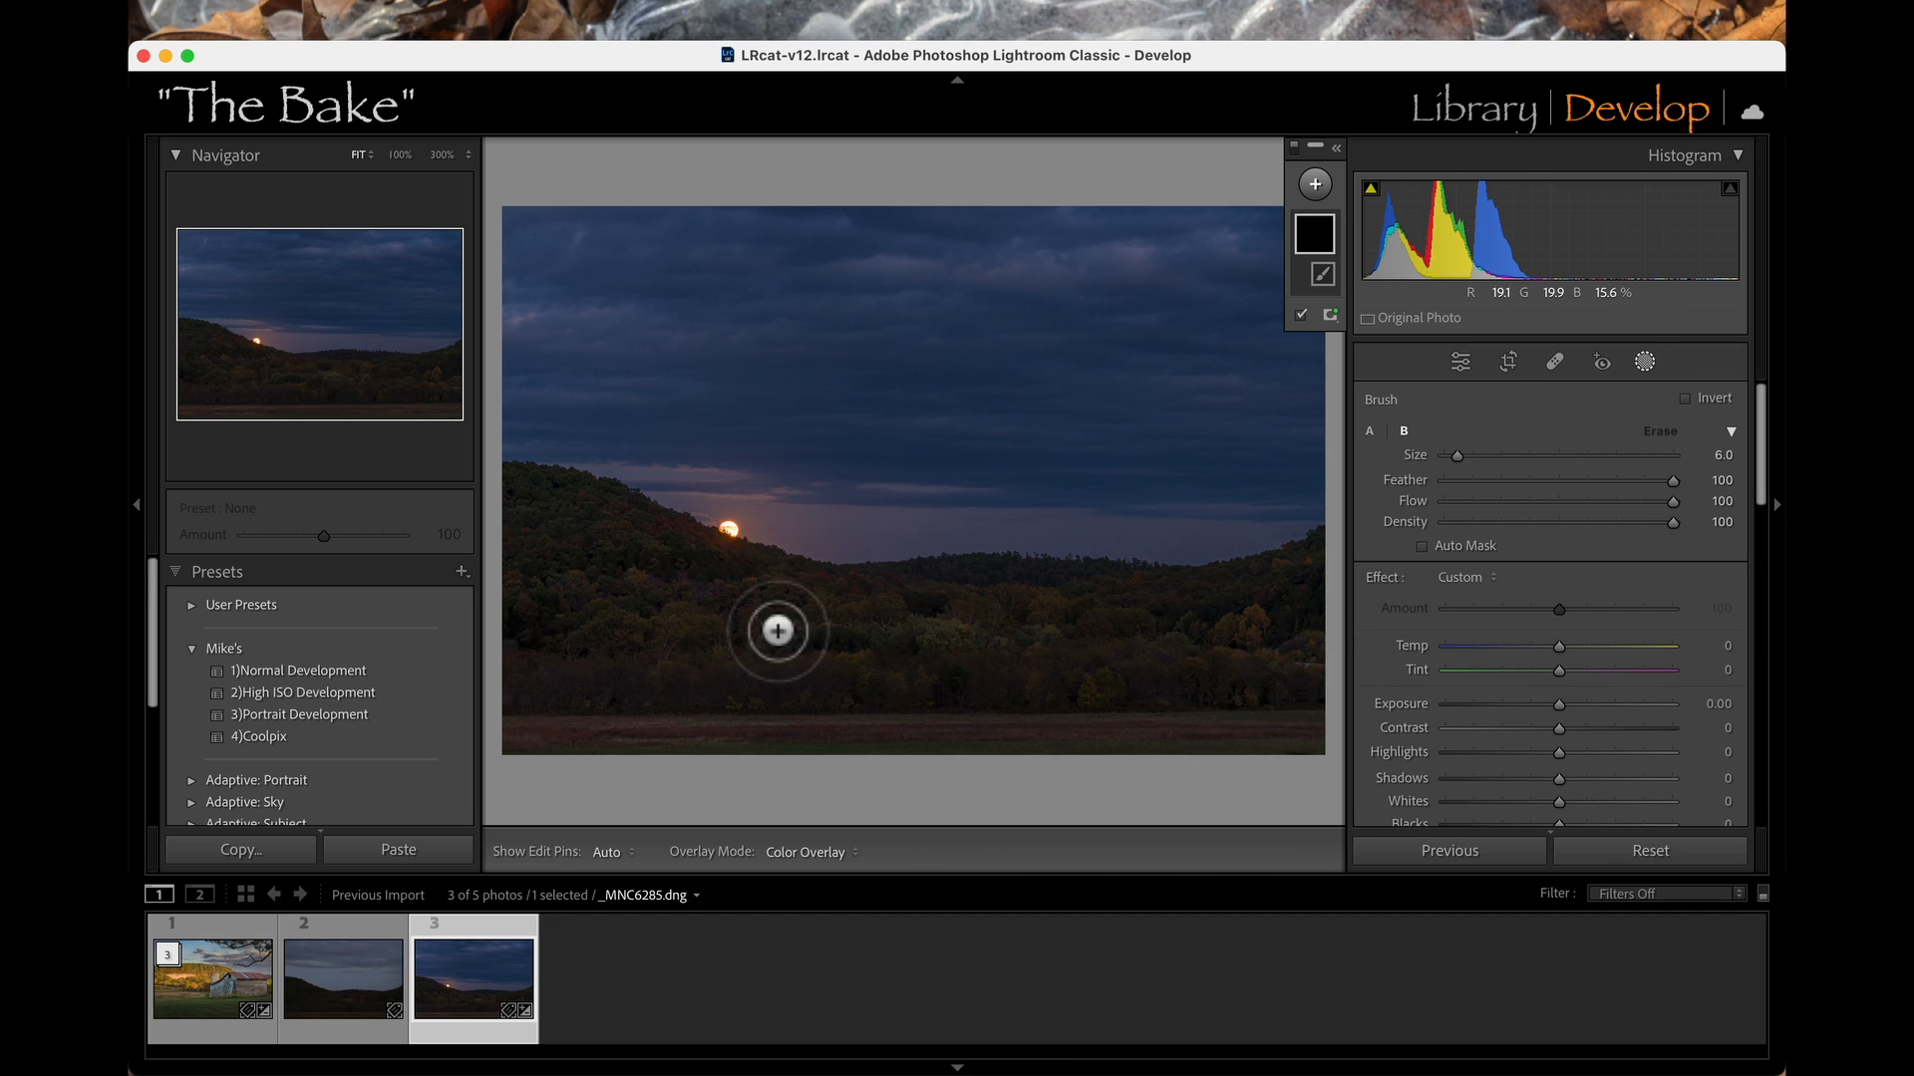
pyautogui.scroll(5, 778, 630)
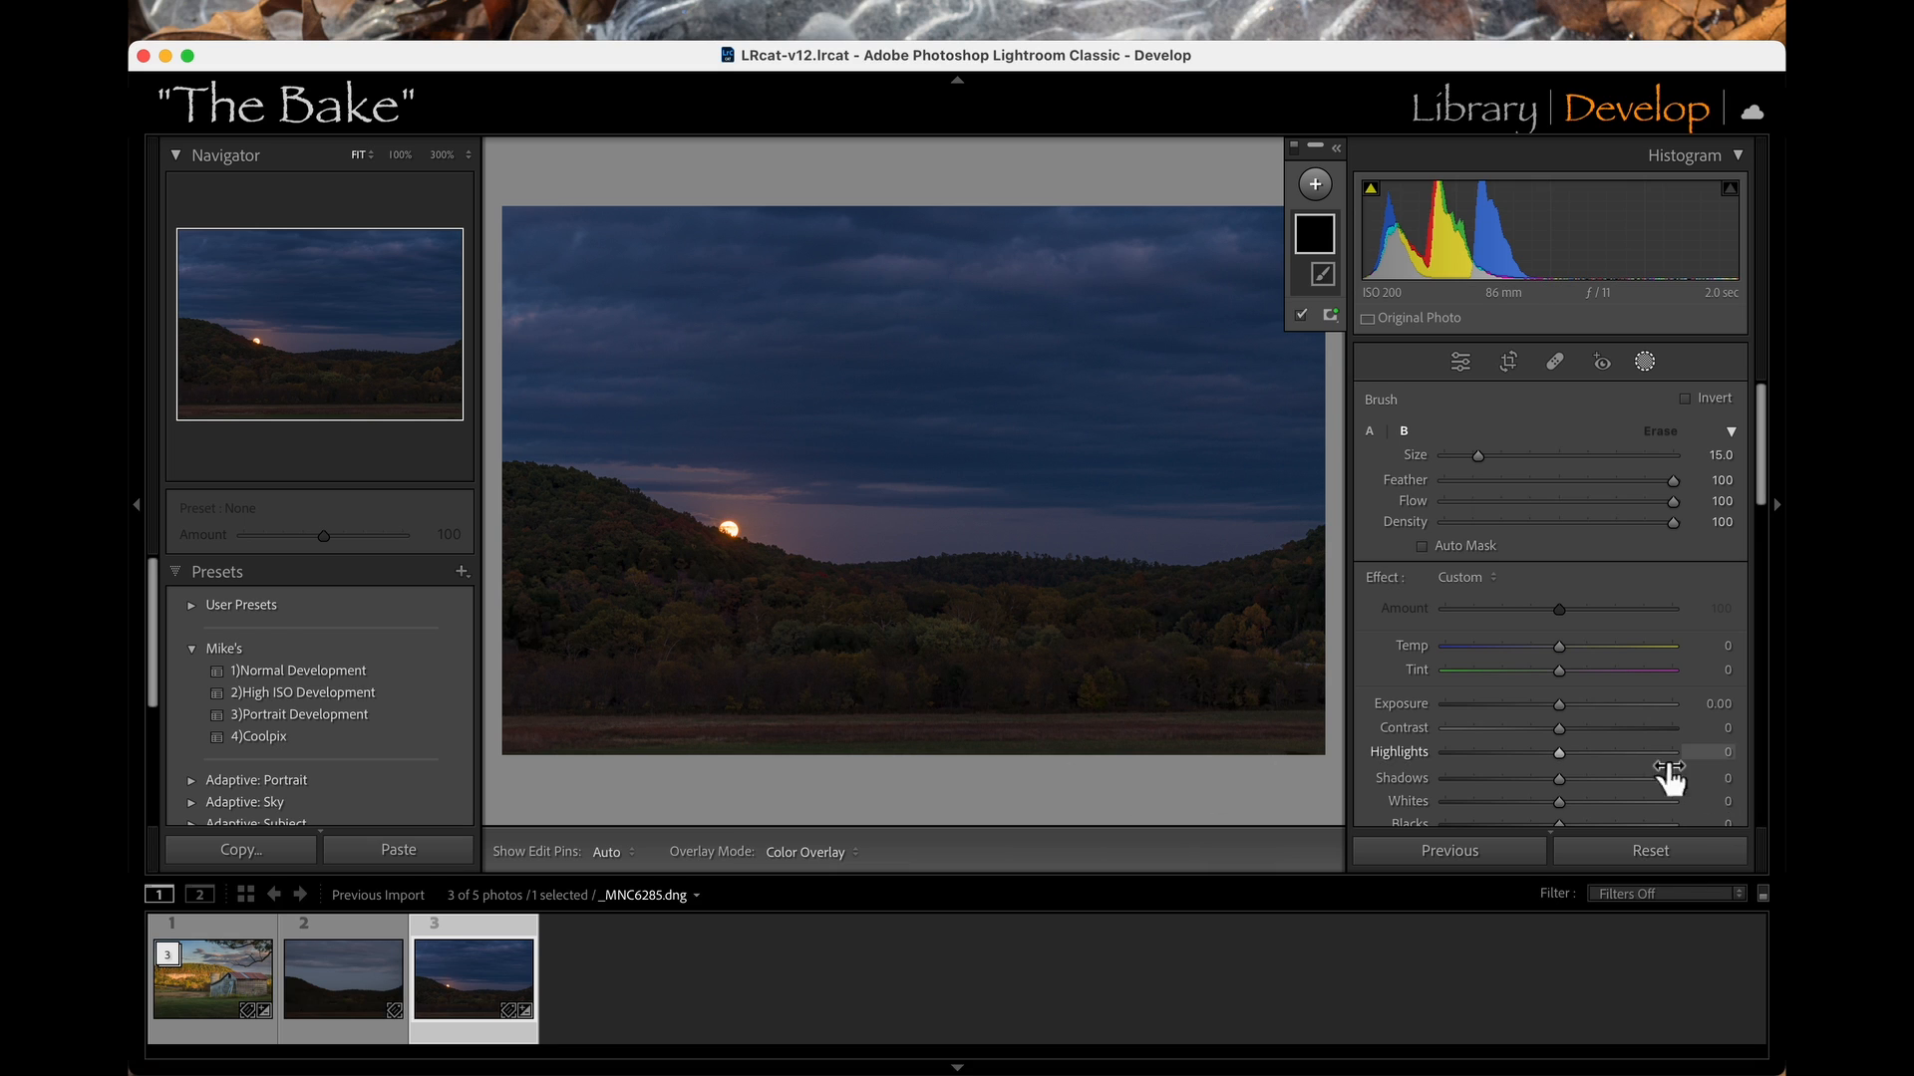
pyautogui.scroll(-5, 1559, 754)
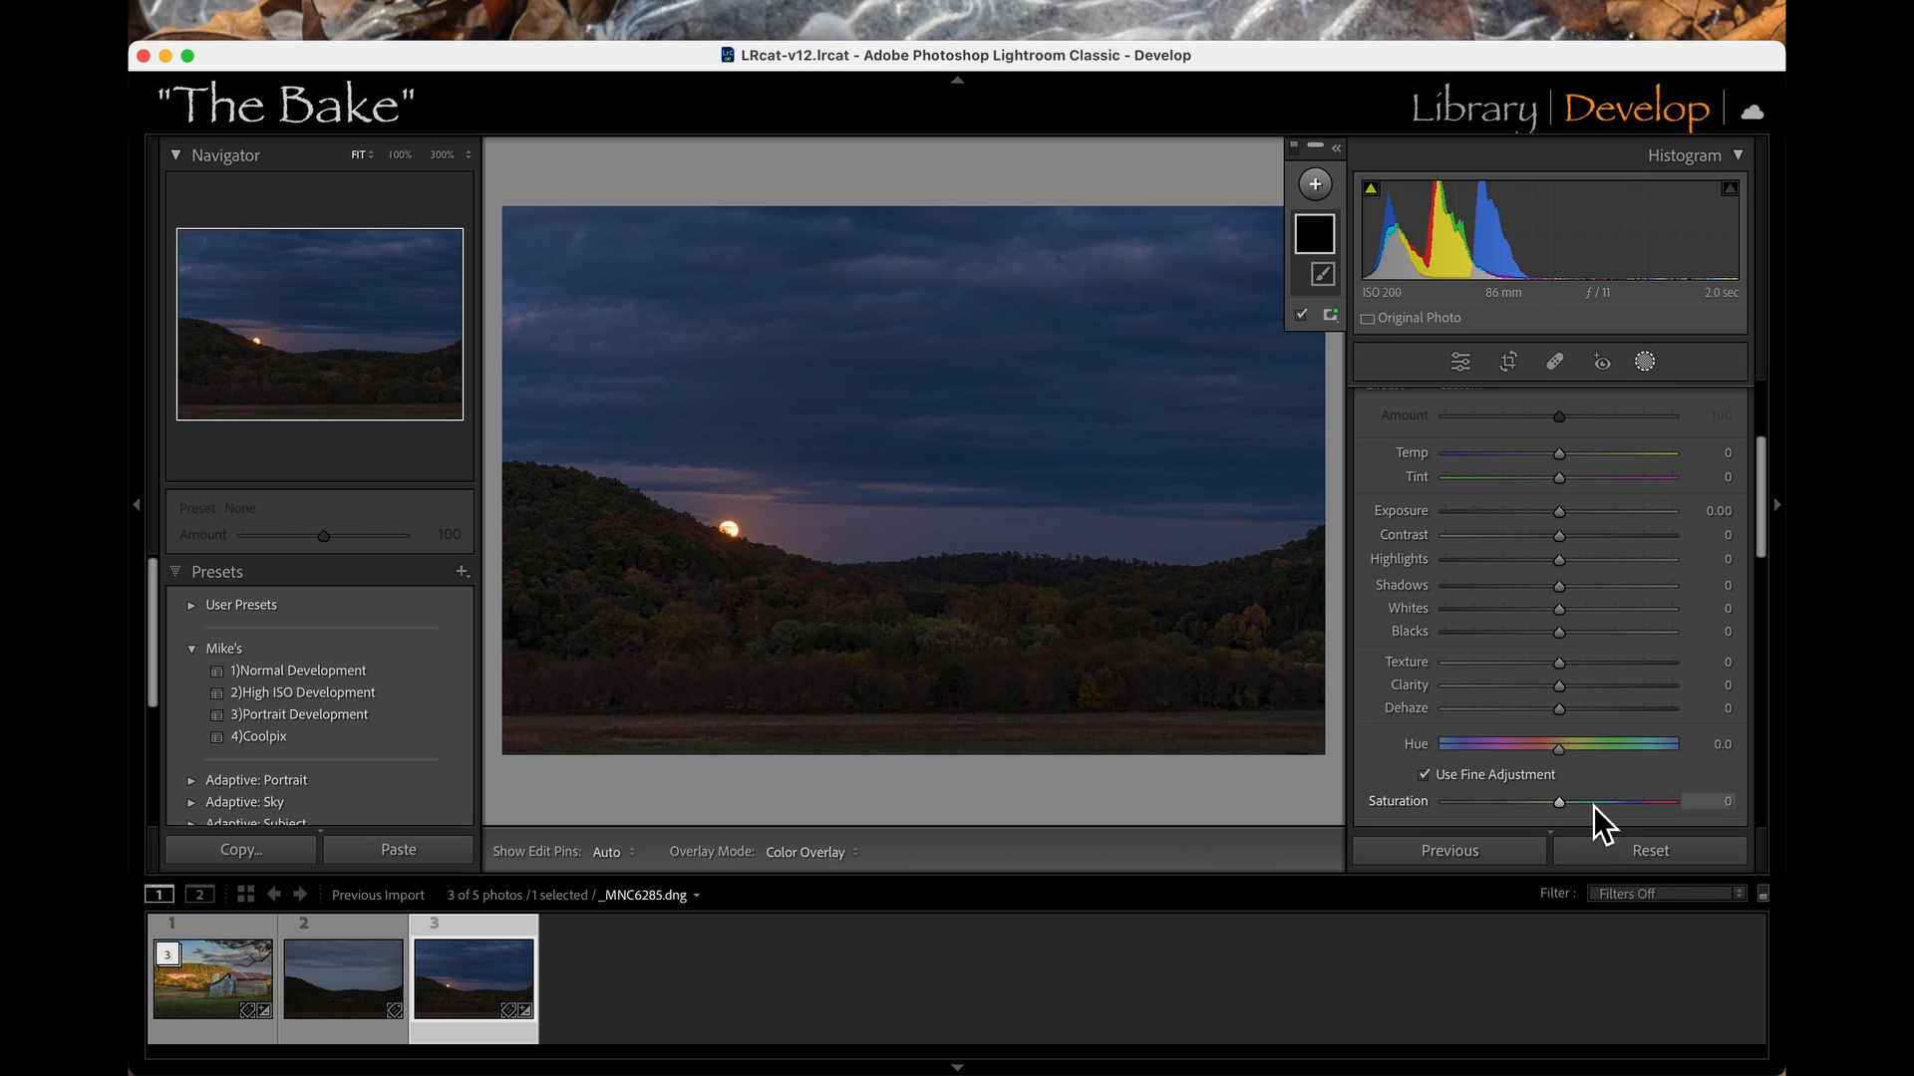
pyautogui.click(1588, 803)
pyautogui.moveTo(1569, 520); pyautogui.dragTo(1584, 523)
pyautogui.moveTo(624, 554)
pyautogui.mouseDown()
pyautogui.moveTo(598, 568)
pyautogui.moveTo(786, 628)
pyautogui.moveTo(999, 640)
pyautogui.moveTo(782, 595)
pyautogui.moveTo(1103, 649)
pyautogui.moveTo(872, 602)
pyautogui.moveTo(1130, 664)
pyautogui.moveTo(931, 662)
pyautogui.moveTo(735, 589)
pyautogui.moveTo(829, 649)
pyautogui.moveTo(1083, 664)
pyautogui.mouseUp()
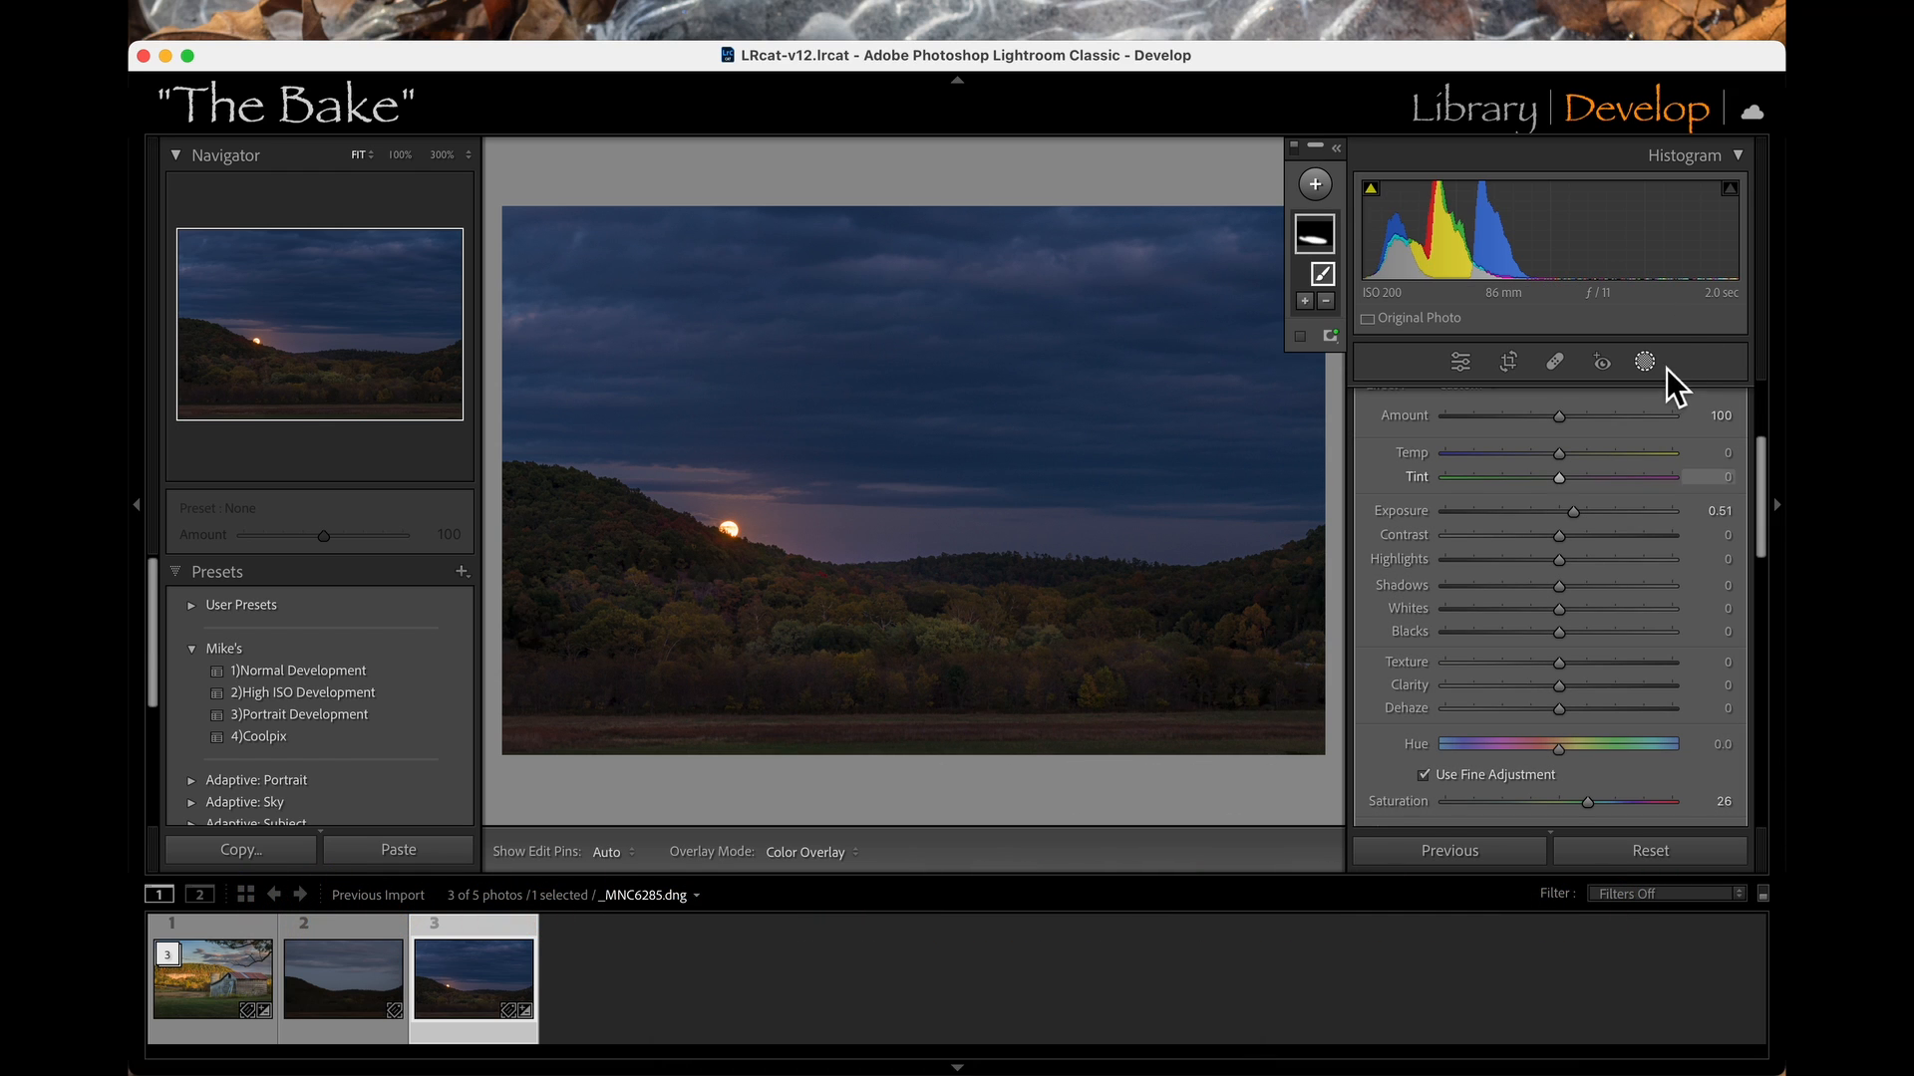
# Add a Select Sky mask with Exposure -0.11 and Highlights -17.
pyautogui.click(1318, 184)
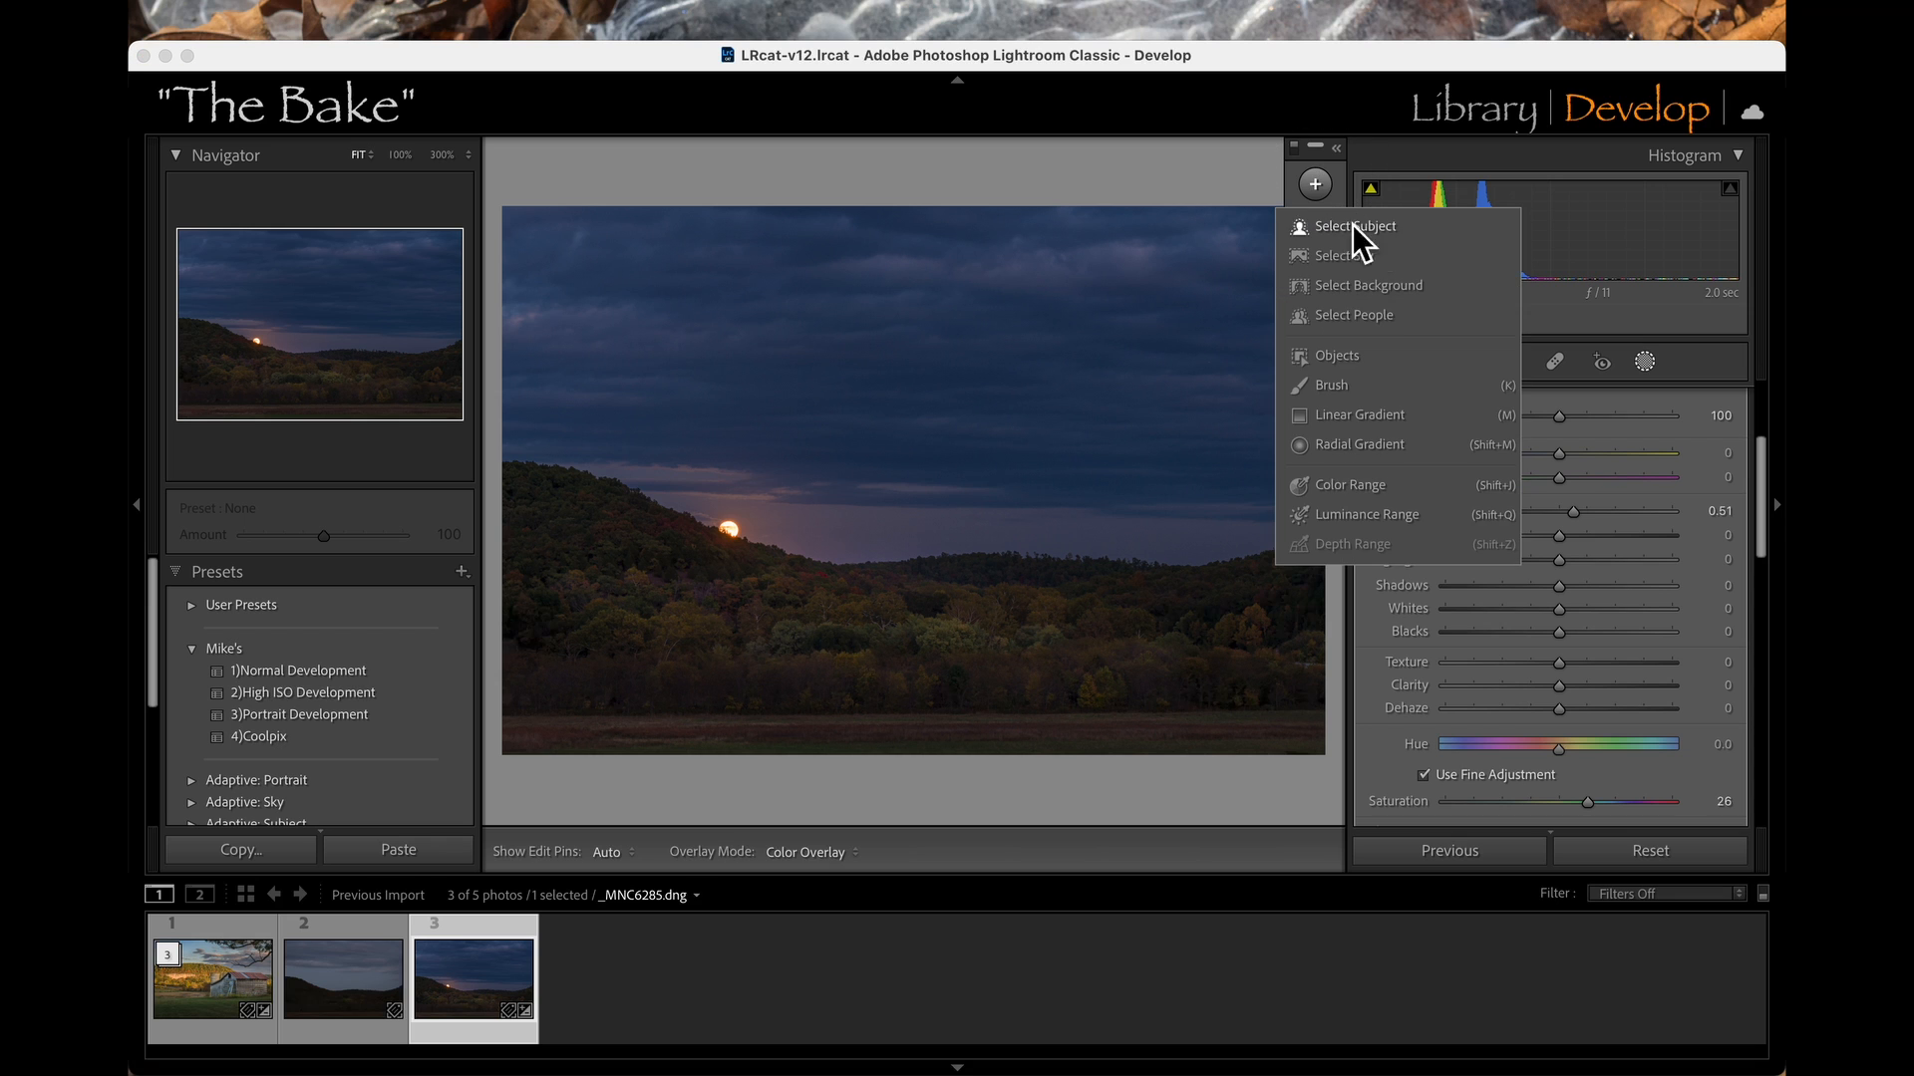
pyautogui.click(1372, 257)
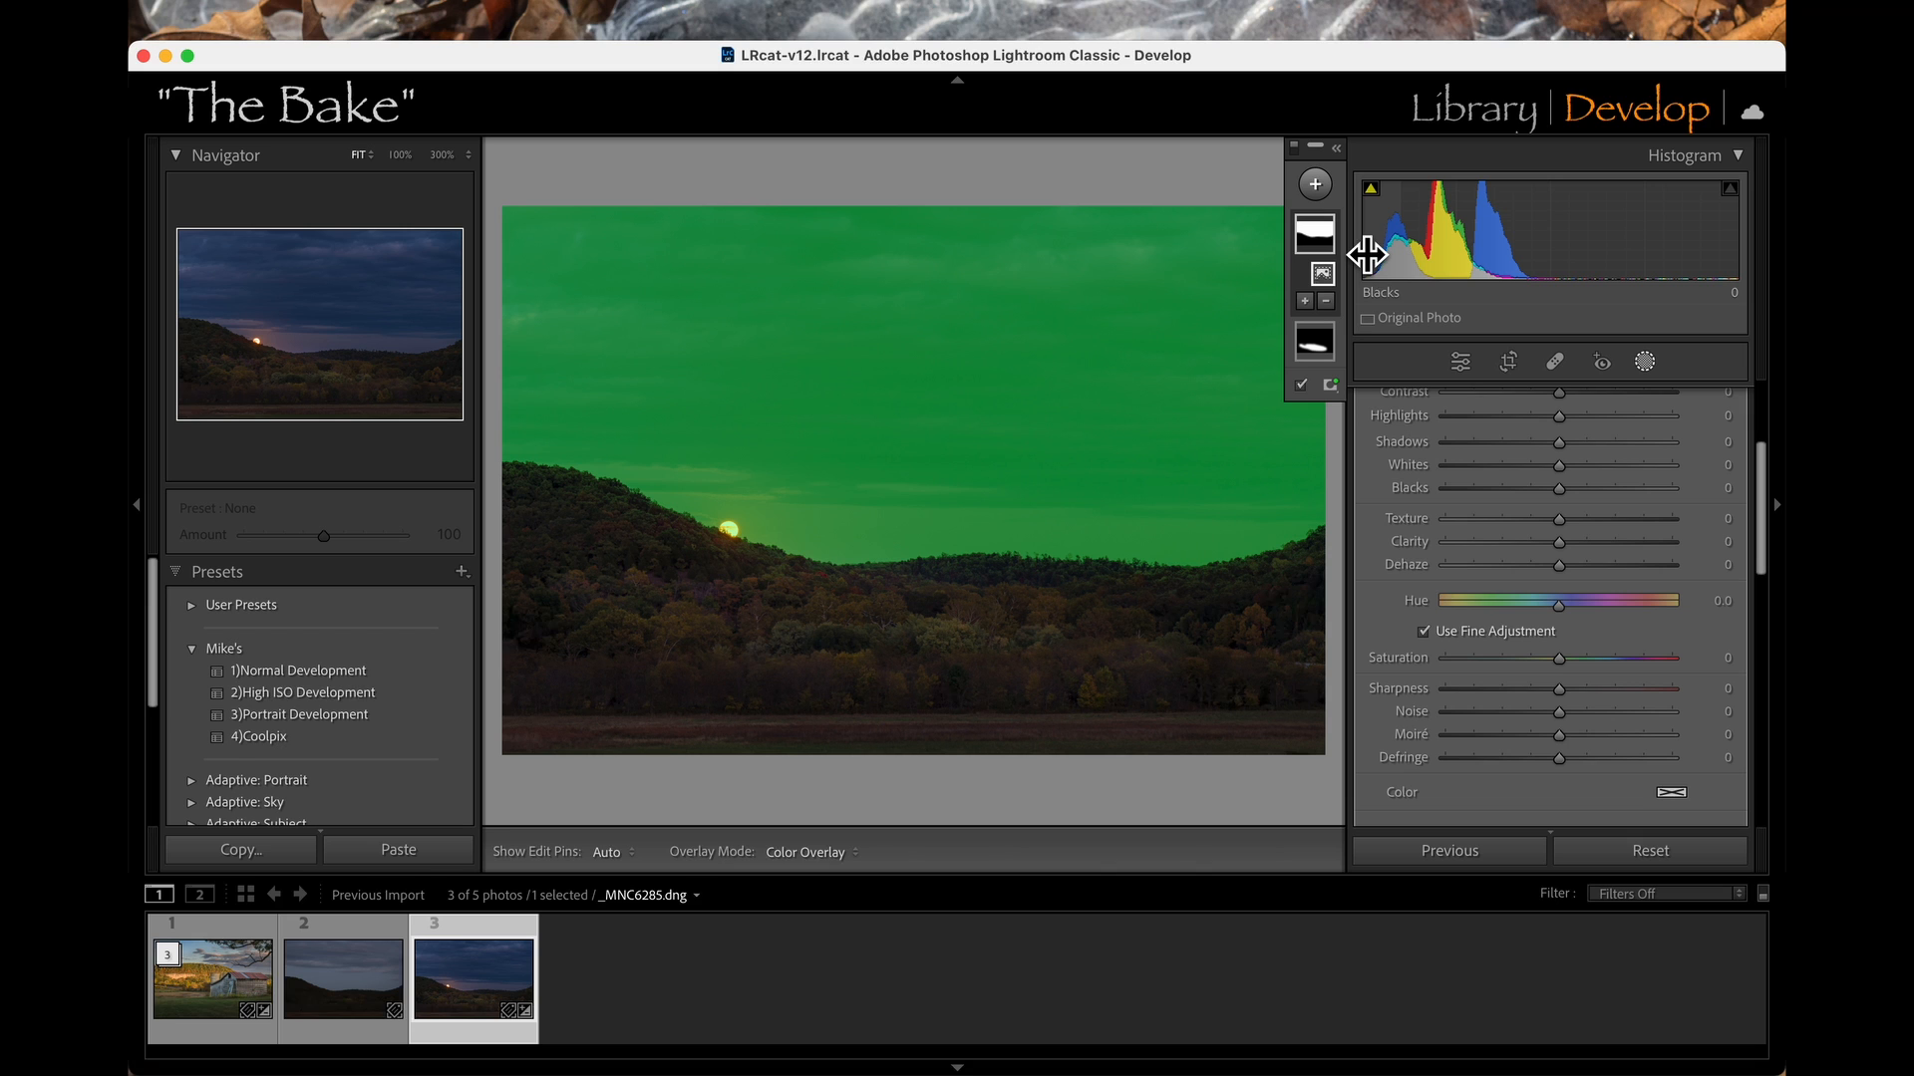
pyautogui.scroll(5, 1542, 495)
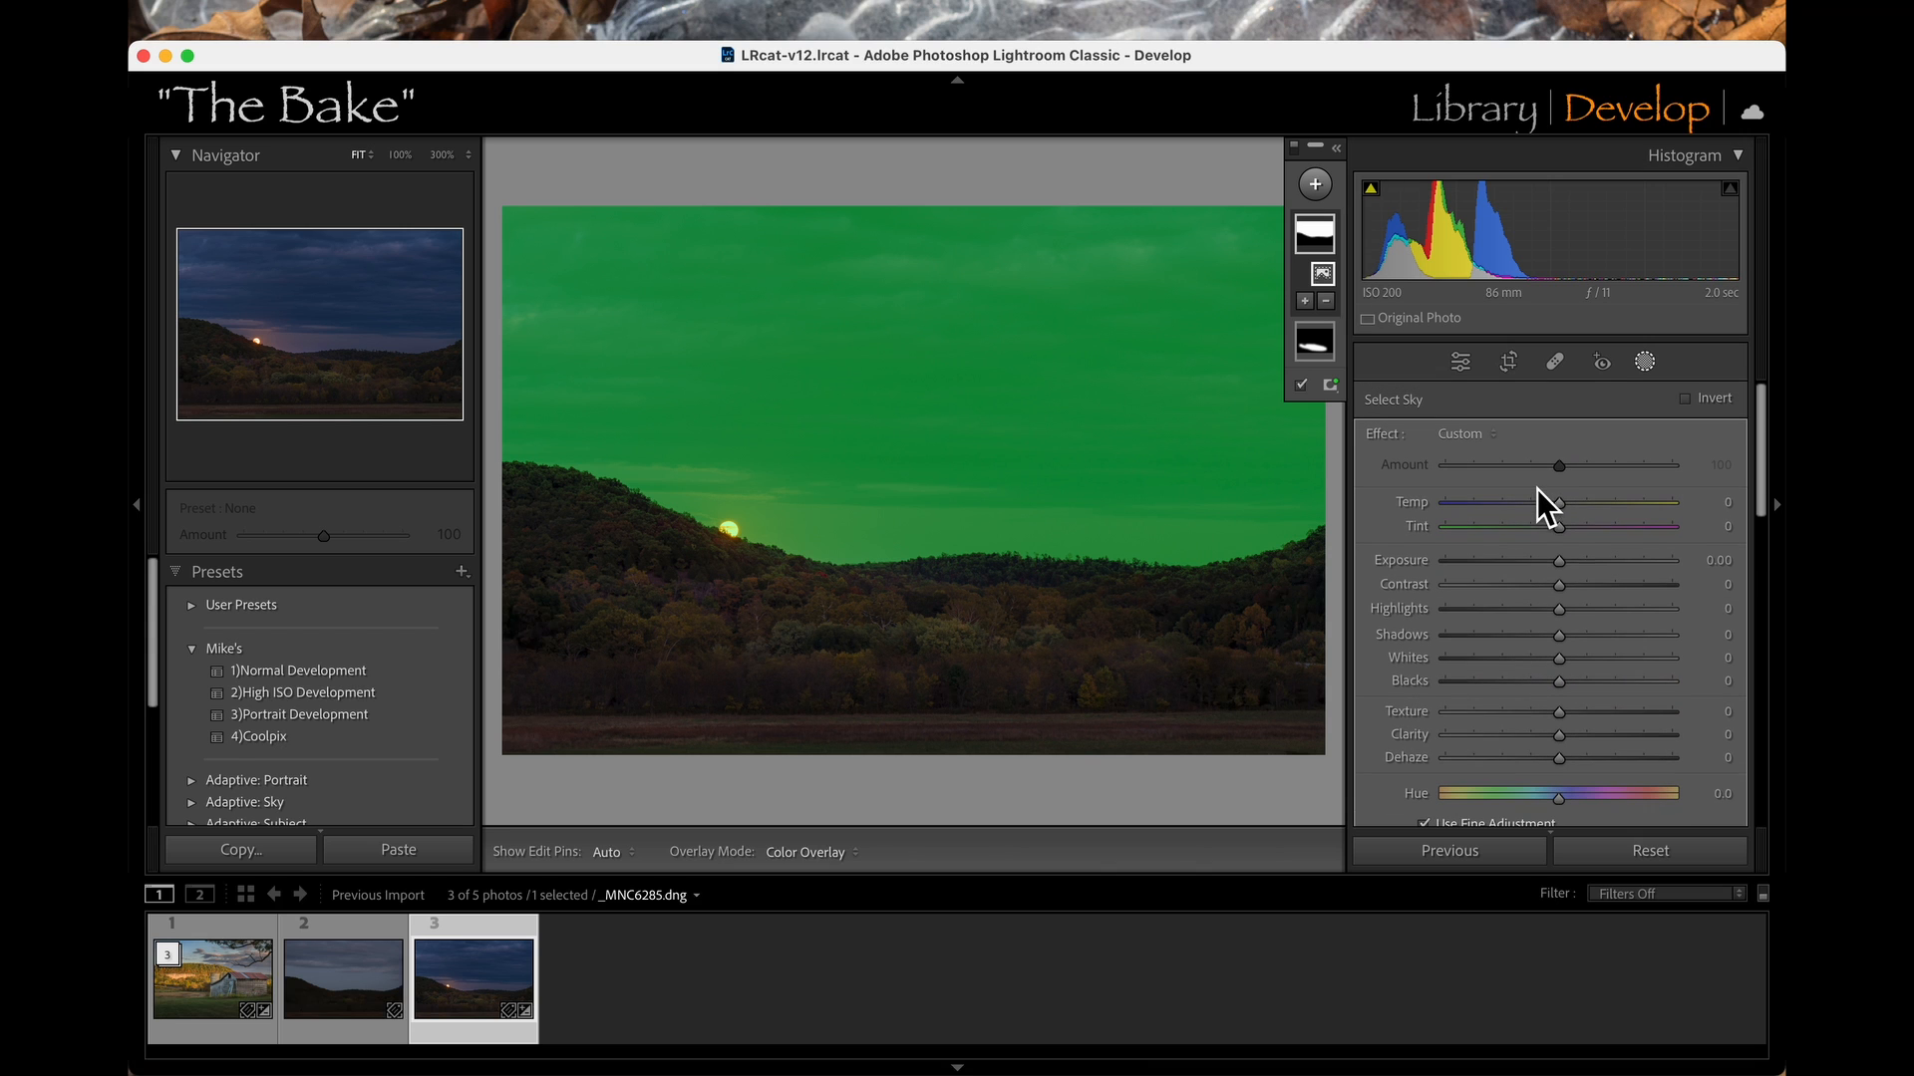
pyautogui.moveTo(1565, 566); pyautogui.dragTo(1543, 622)
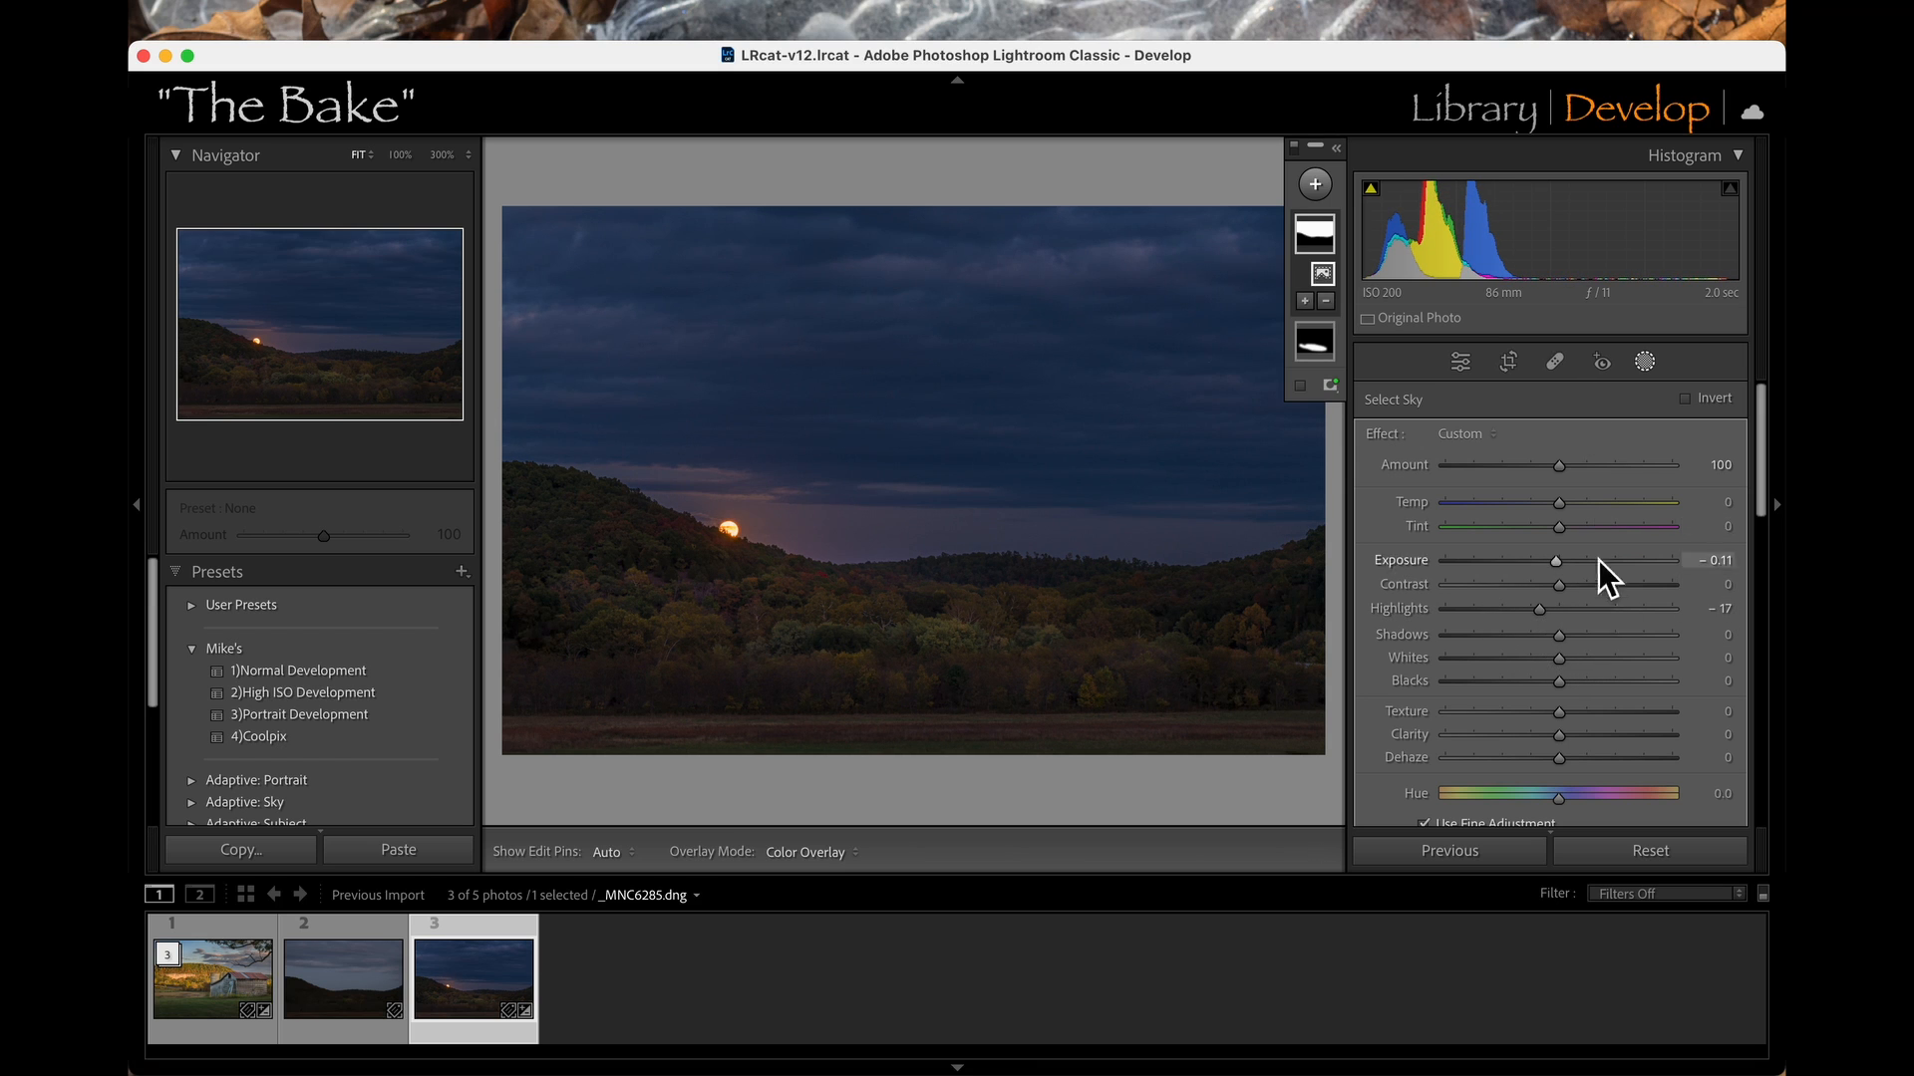
# Set the sky mask's Tint to -7 and Saturation to -10.
pyautogui.moveTo(1563, 511)
pyautogui.mouseDown()
pyautogui.moveTo(1546, 512)
pyautogui.moveTo(1558, 531)
pyautogui.mouseUp()
pyautogui.scroll(-3, 1600, 758)
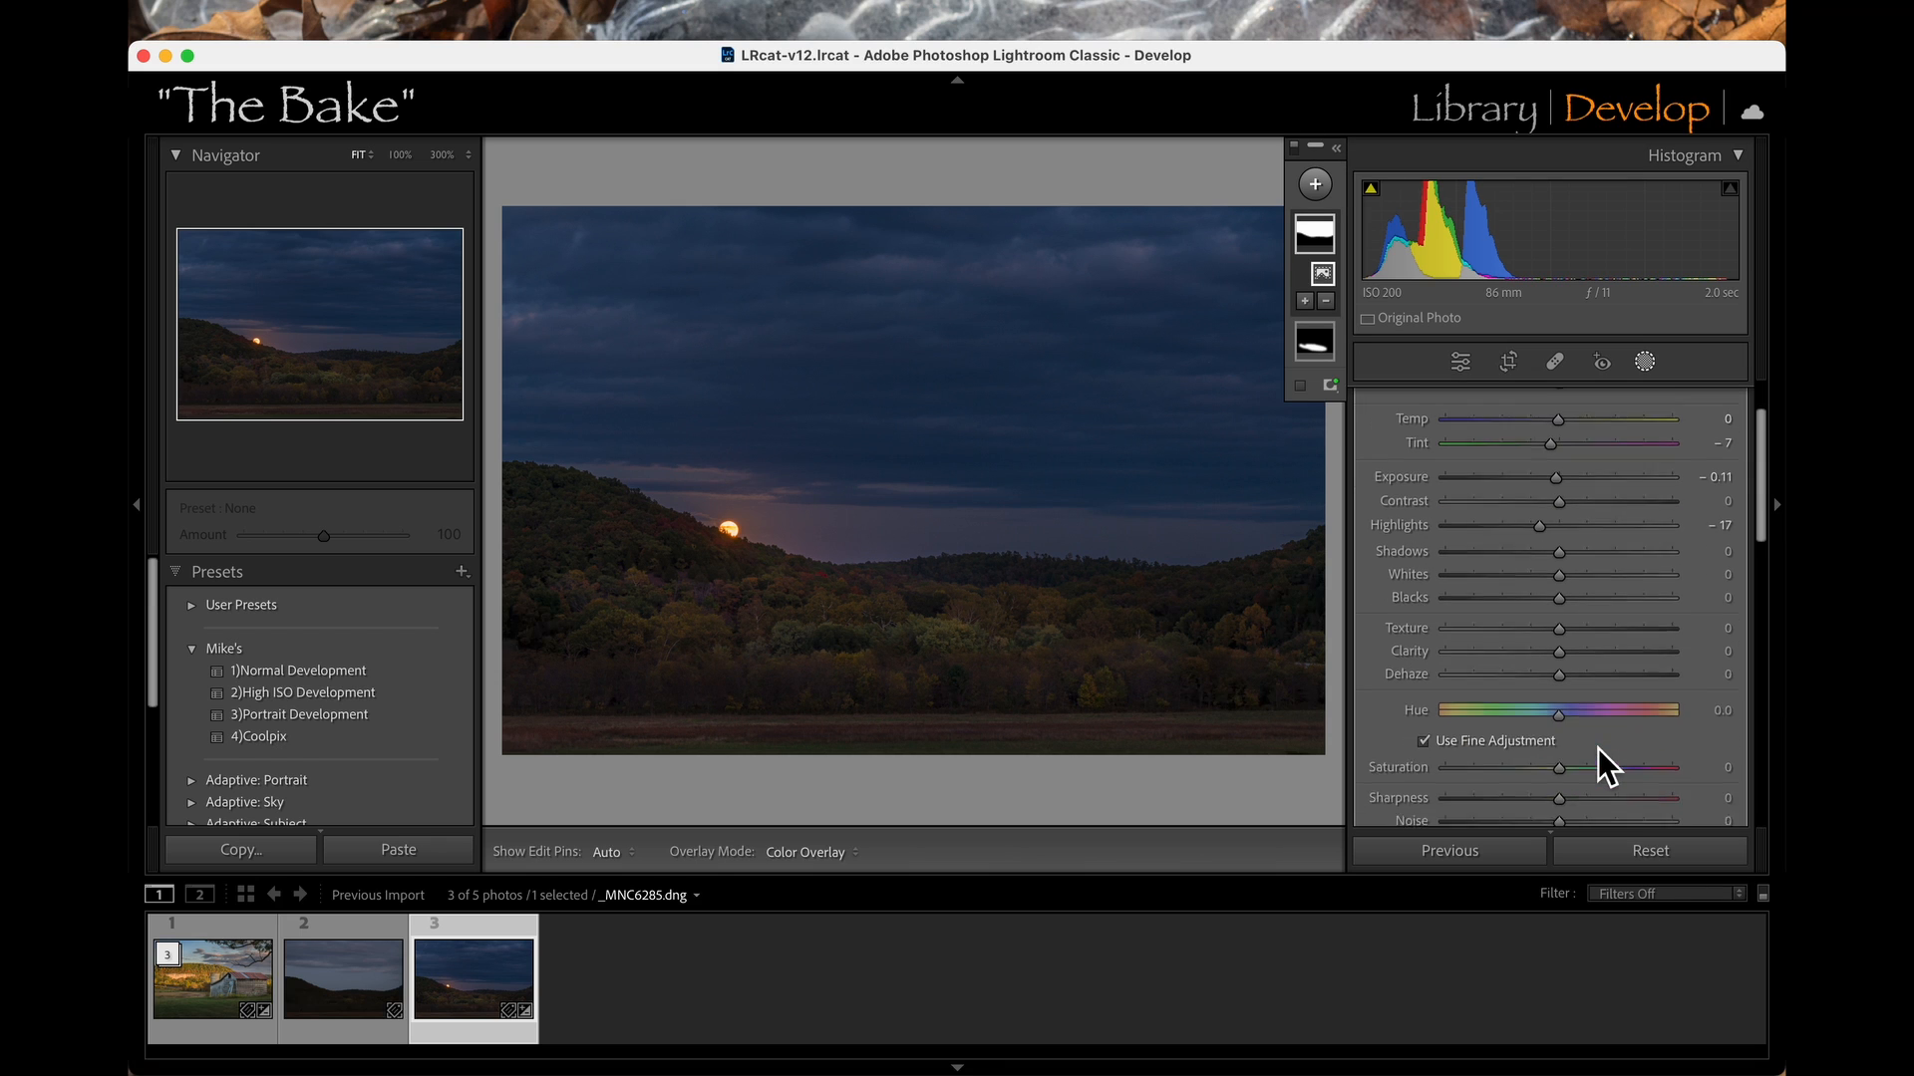
pyautogui.moveTo(1570, 746); pyautogui.dragTo(1546, 745)
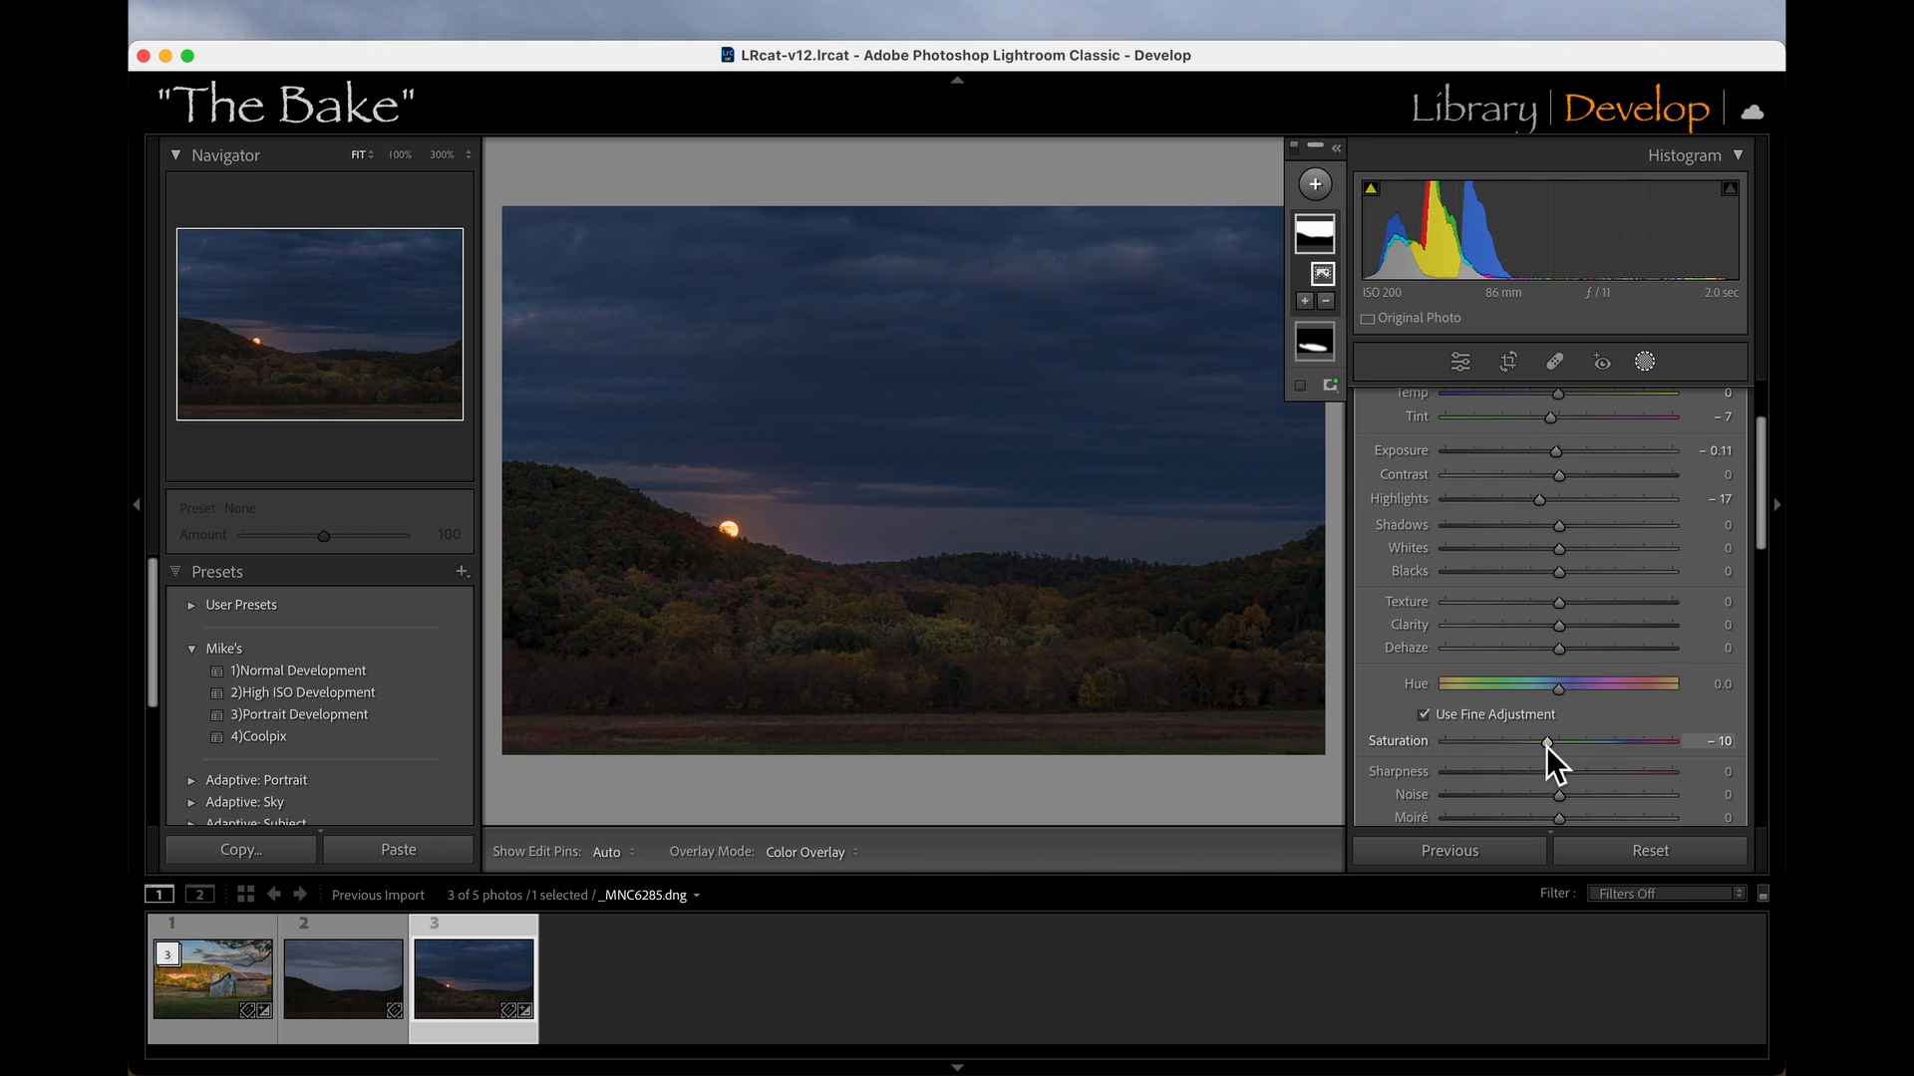
pyautogui.click(1316, 186)
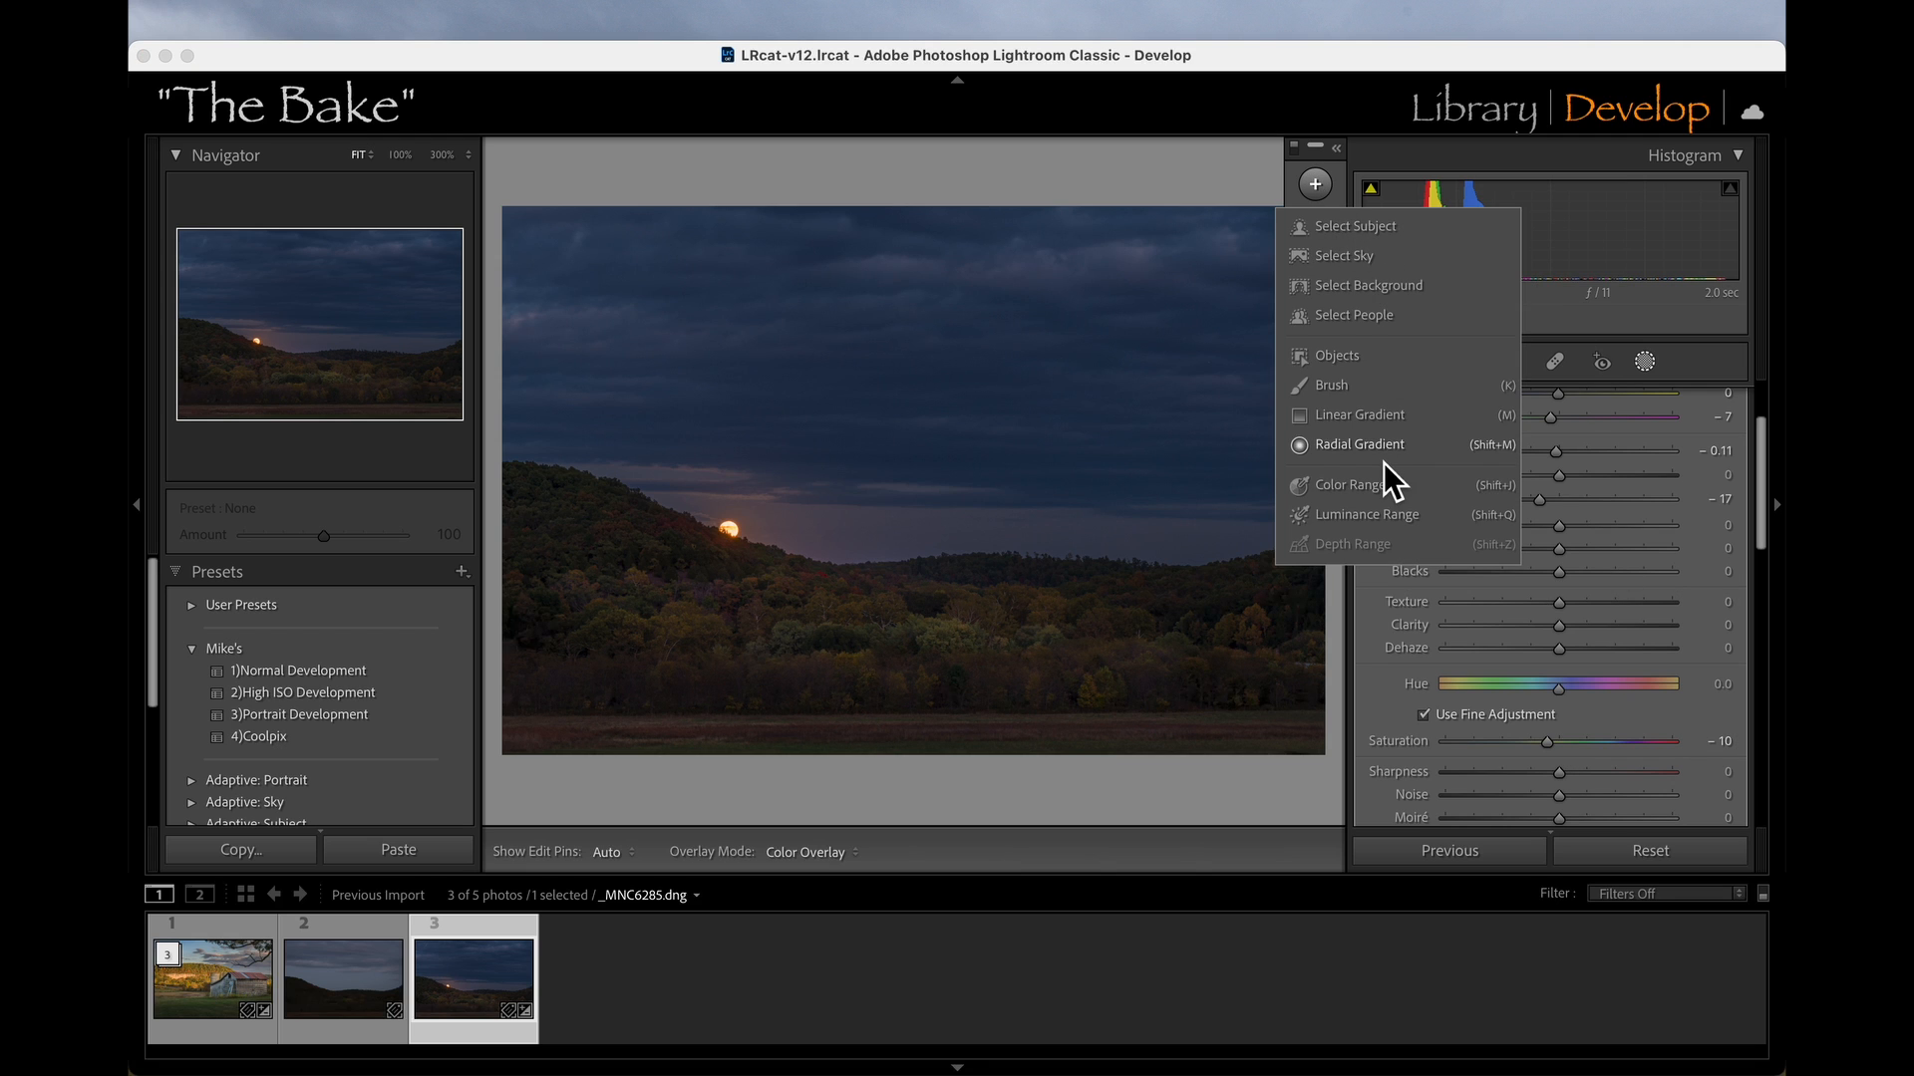
pyautogui.click(1355, 416)
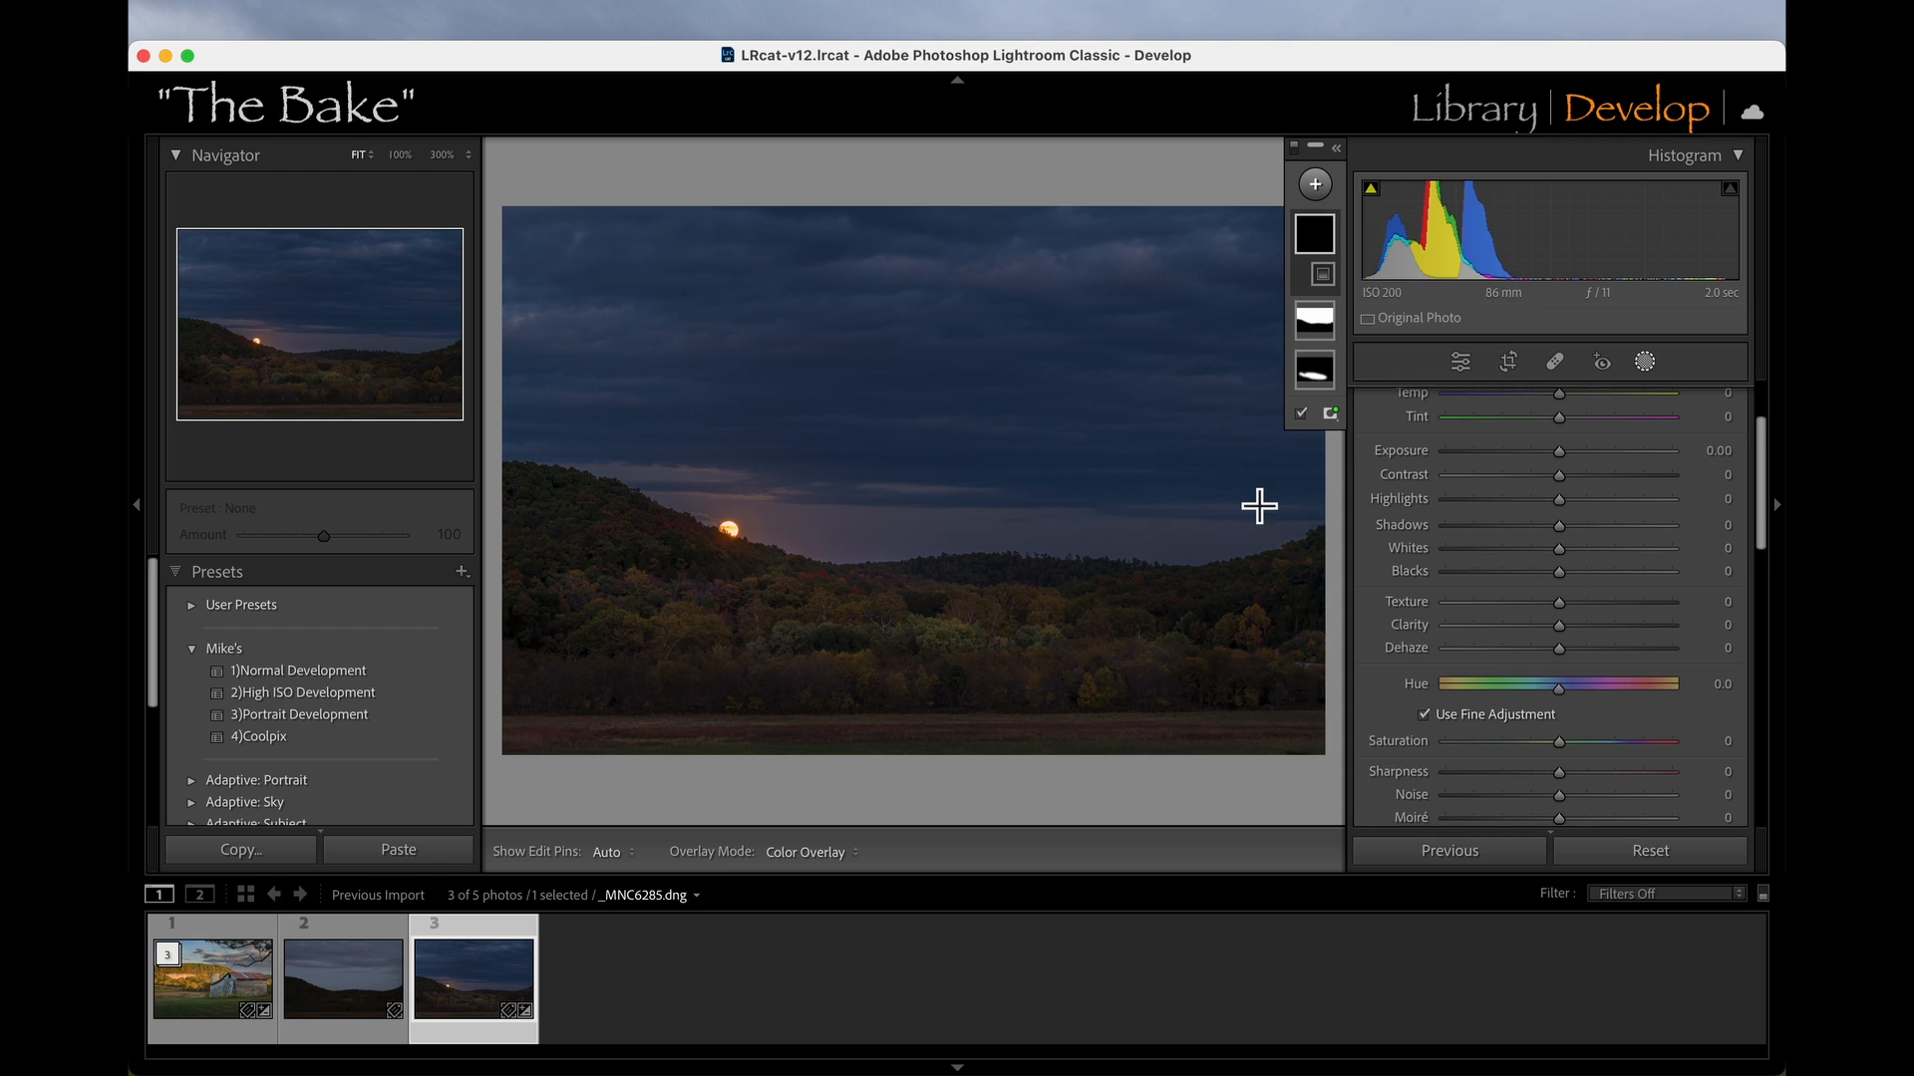
pyautogui.moveTo(1012, 504); pyautogui.dragTo(1010, 623)
pyautogui.press('super+z')
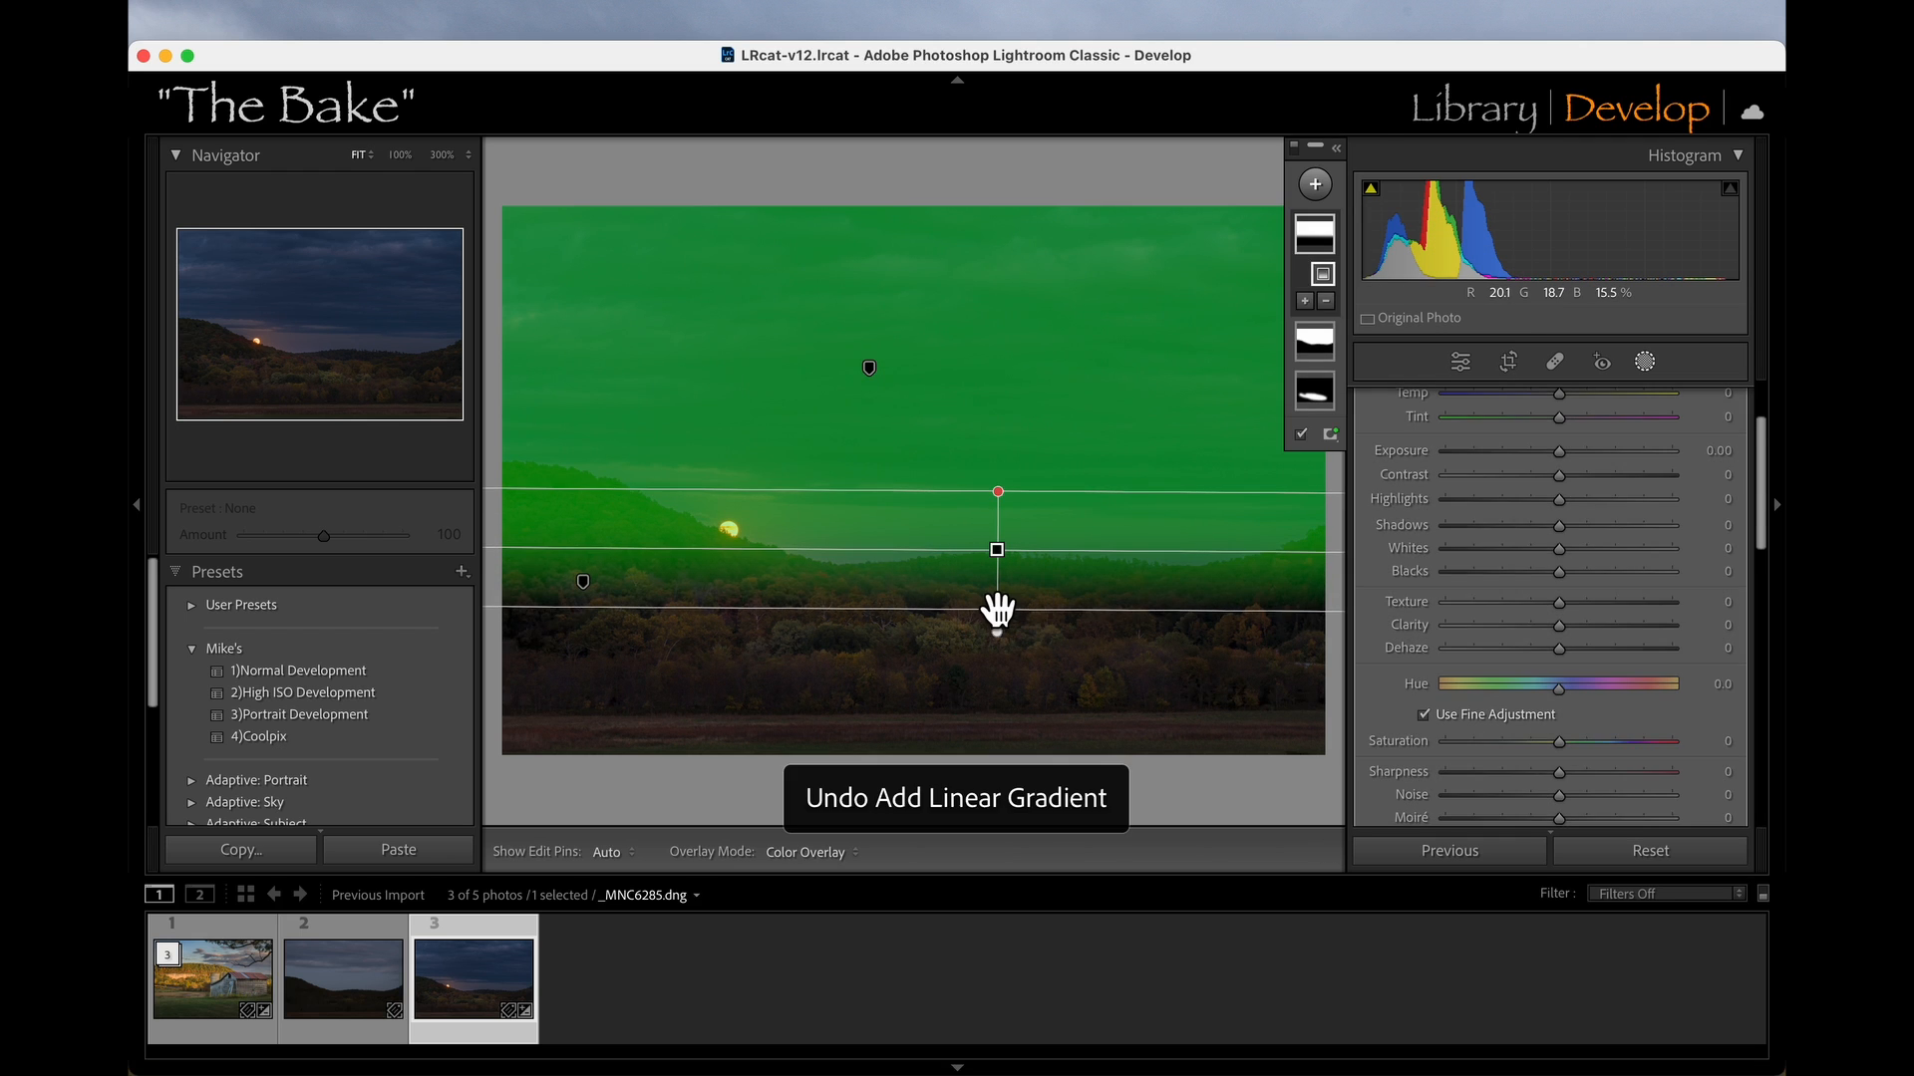
# Intersect the sky mask with a linear gradient that fades downward across the horizon, raising the gradient's upper edge slightly.
pyautogui.click(1316, 249)
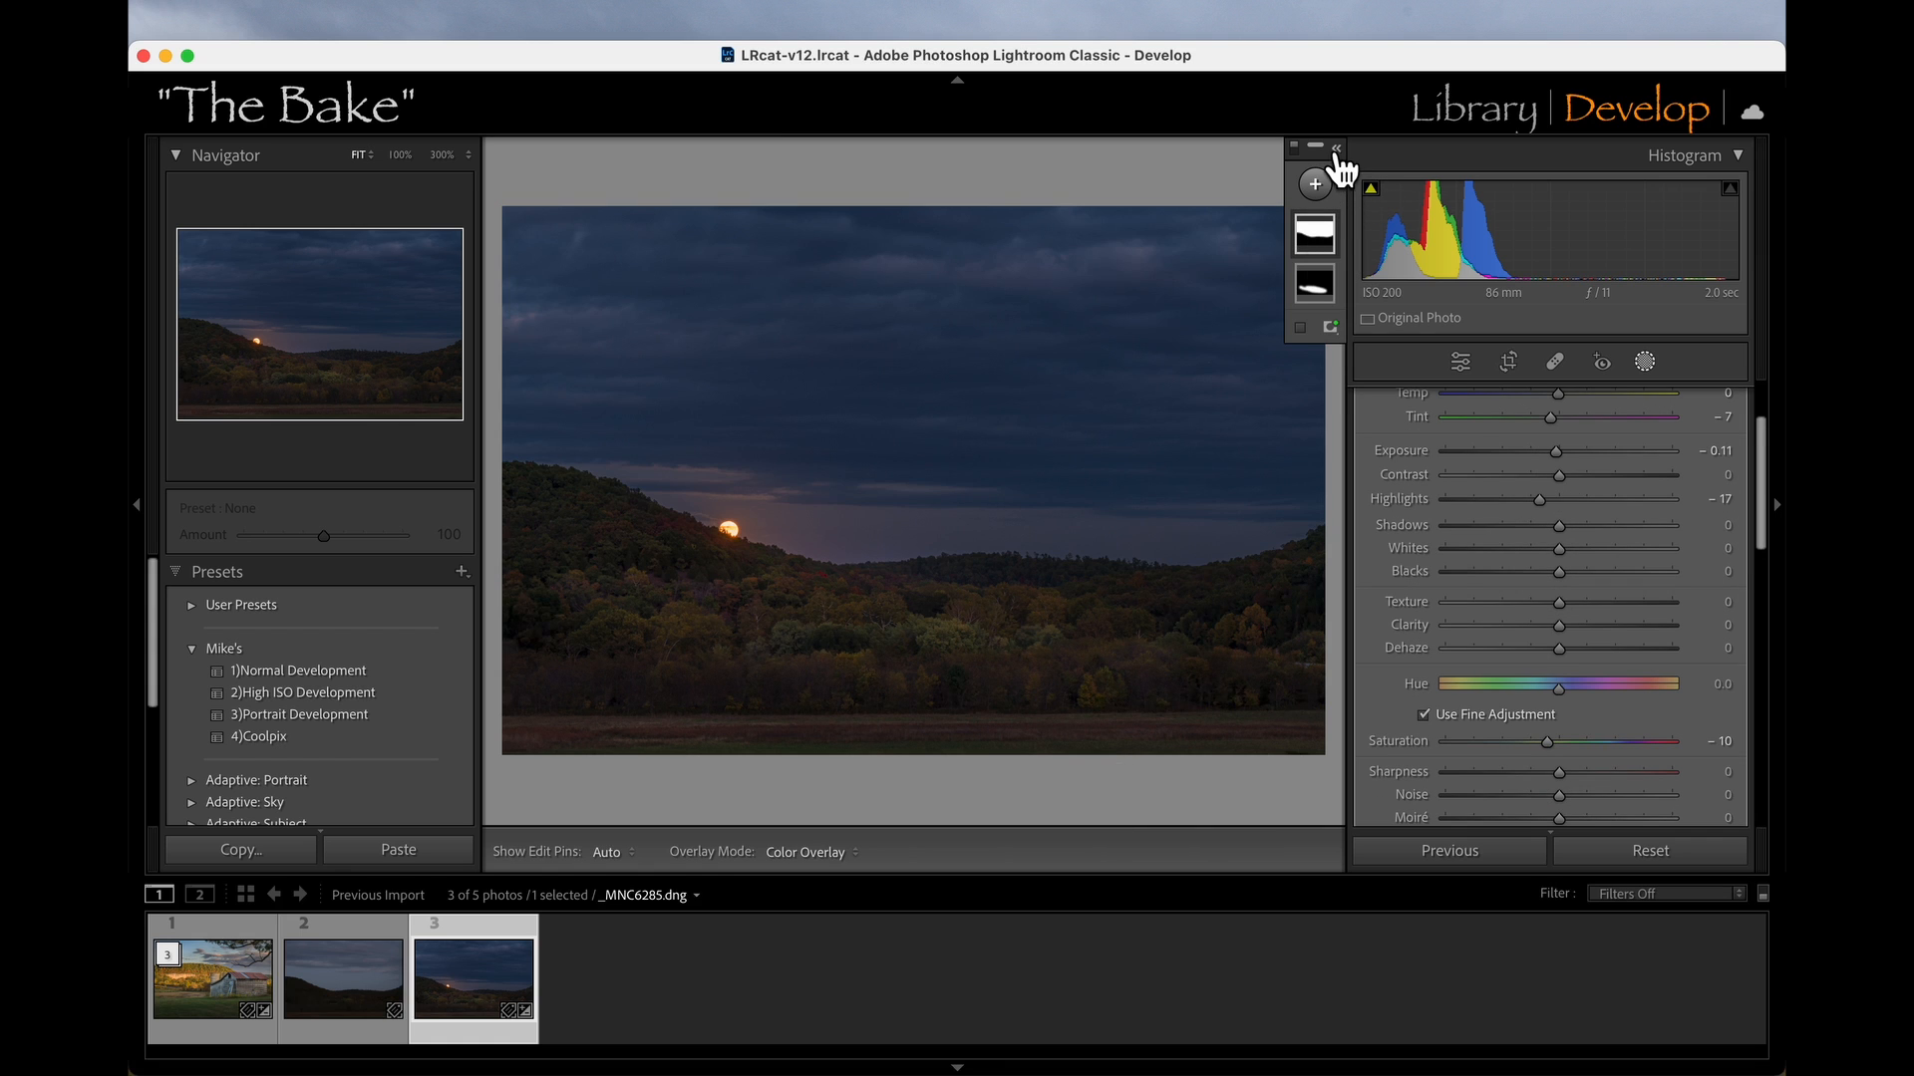
pyautogui.click(1337, 150)
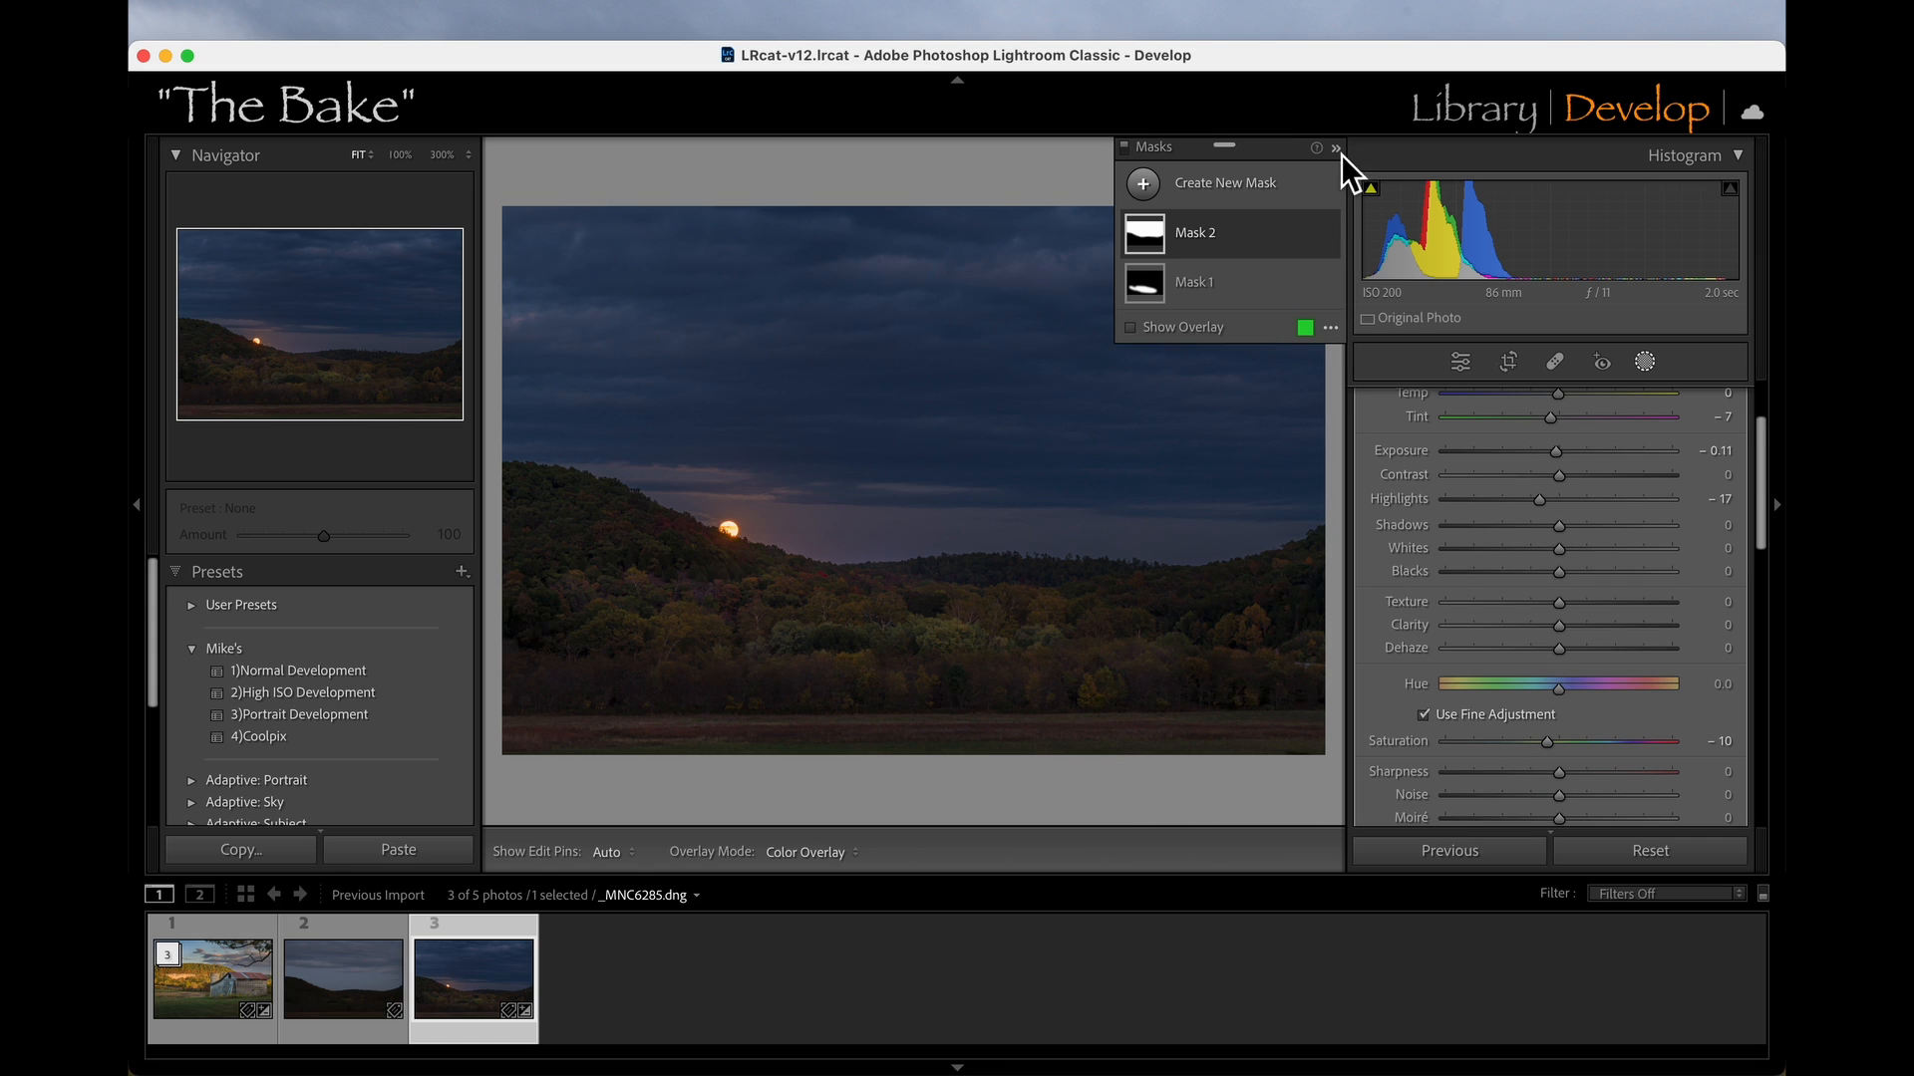
pyautogui.click(1245, 239)
pyautogui.press('alt')
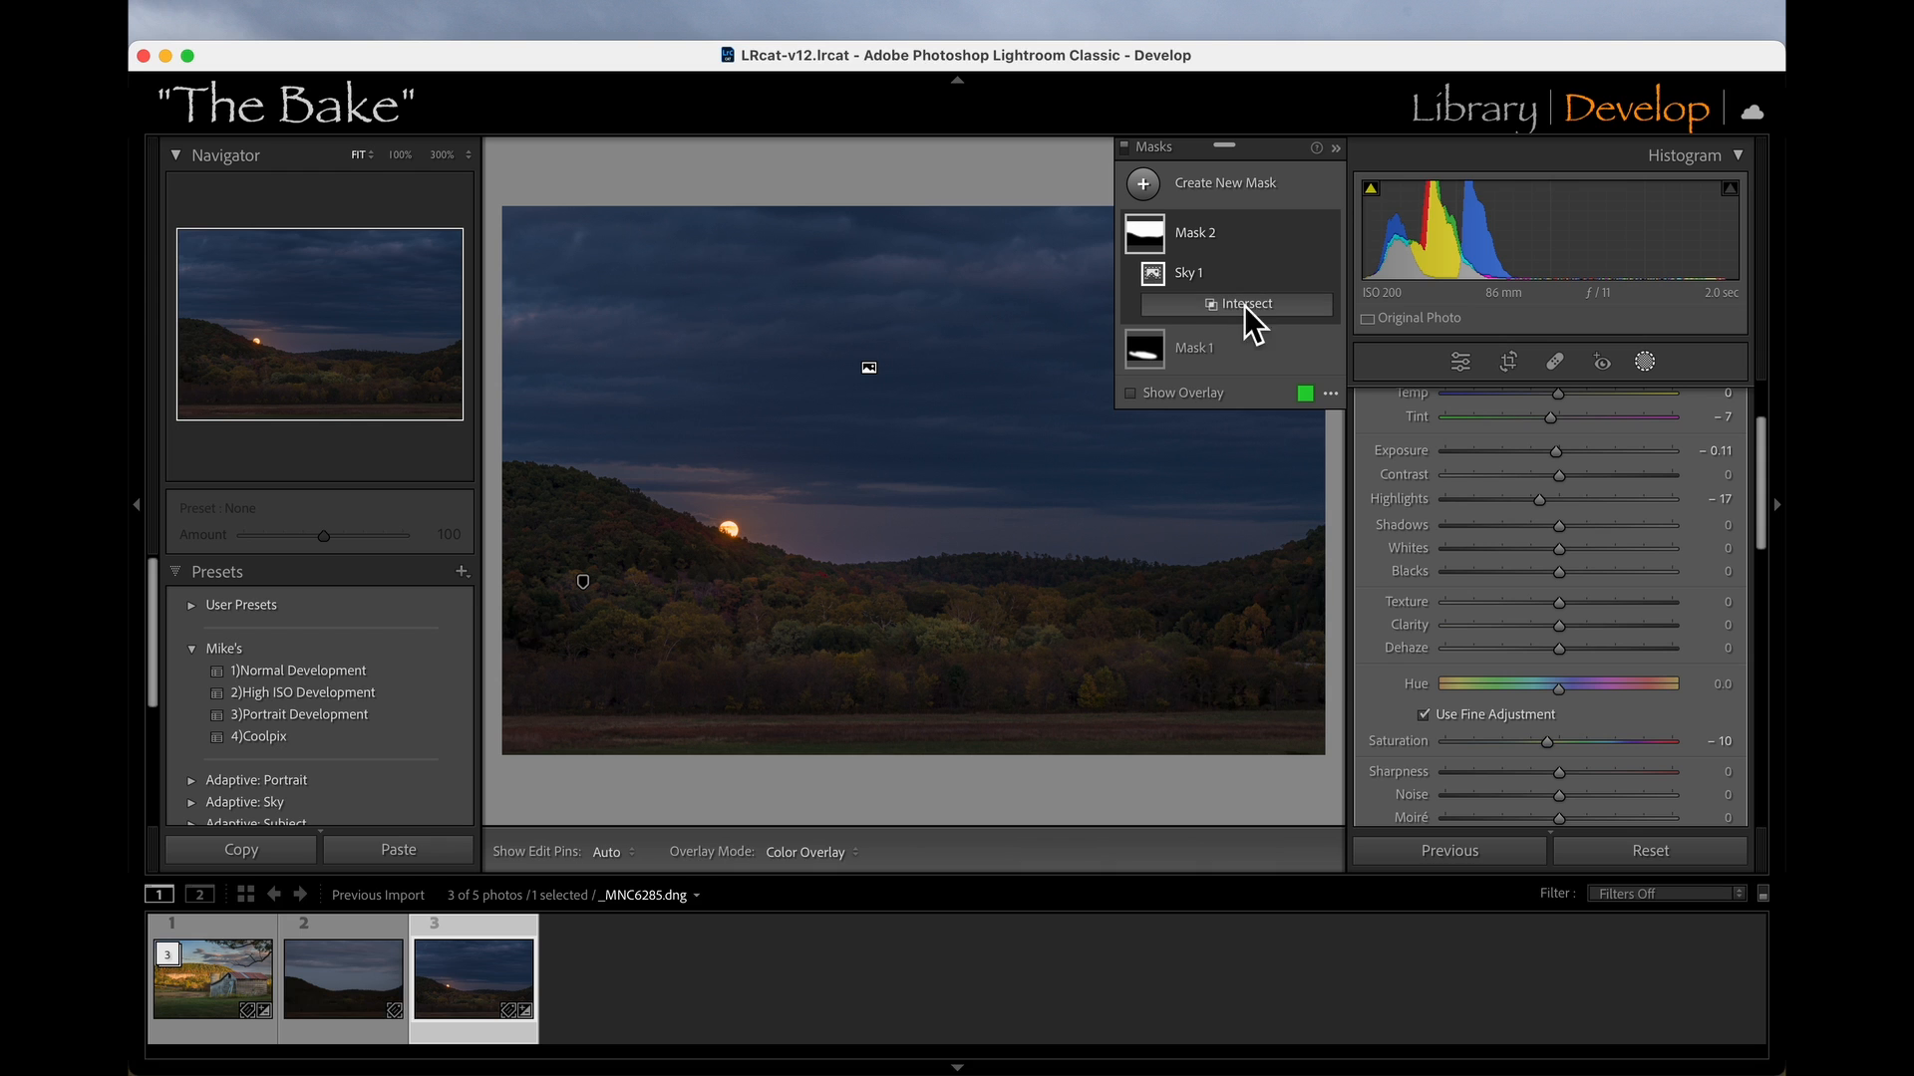
pyautogui.click(1244, 304)
pyautogui.click(1277, 556)
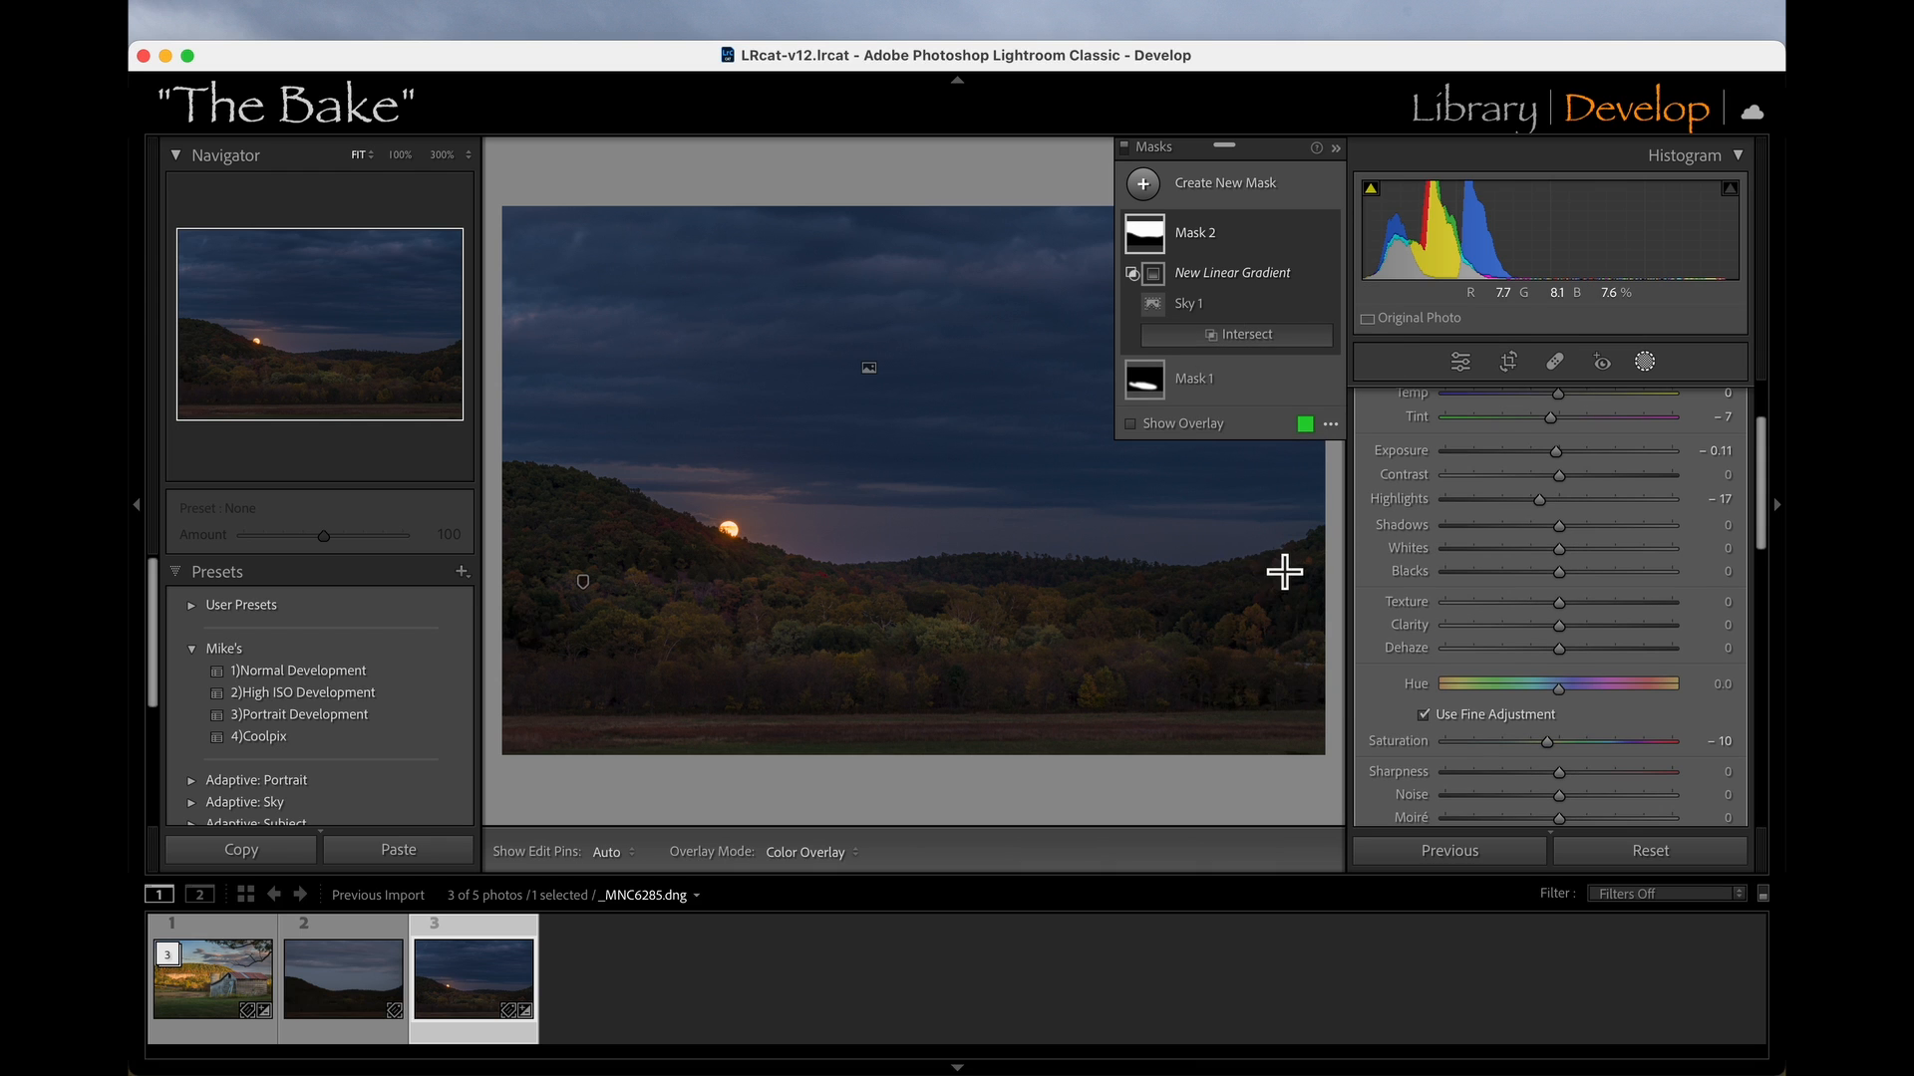
pyautogui.moveTo(988, 441); pyautogui.dragTo(983, 662)
pyautogui.moveTo(977, 439); pyautogui.dragTo(978, 416)
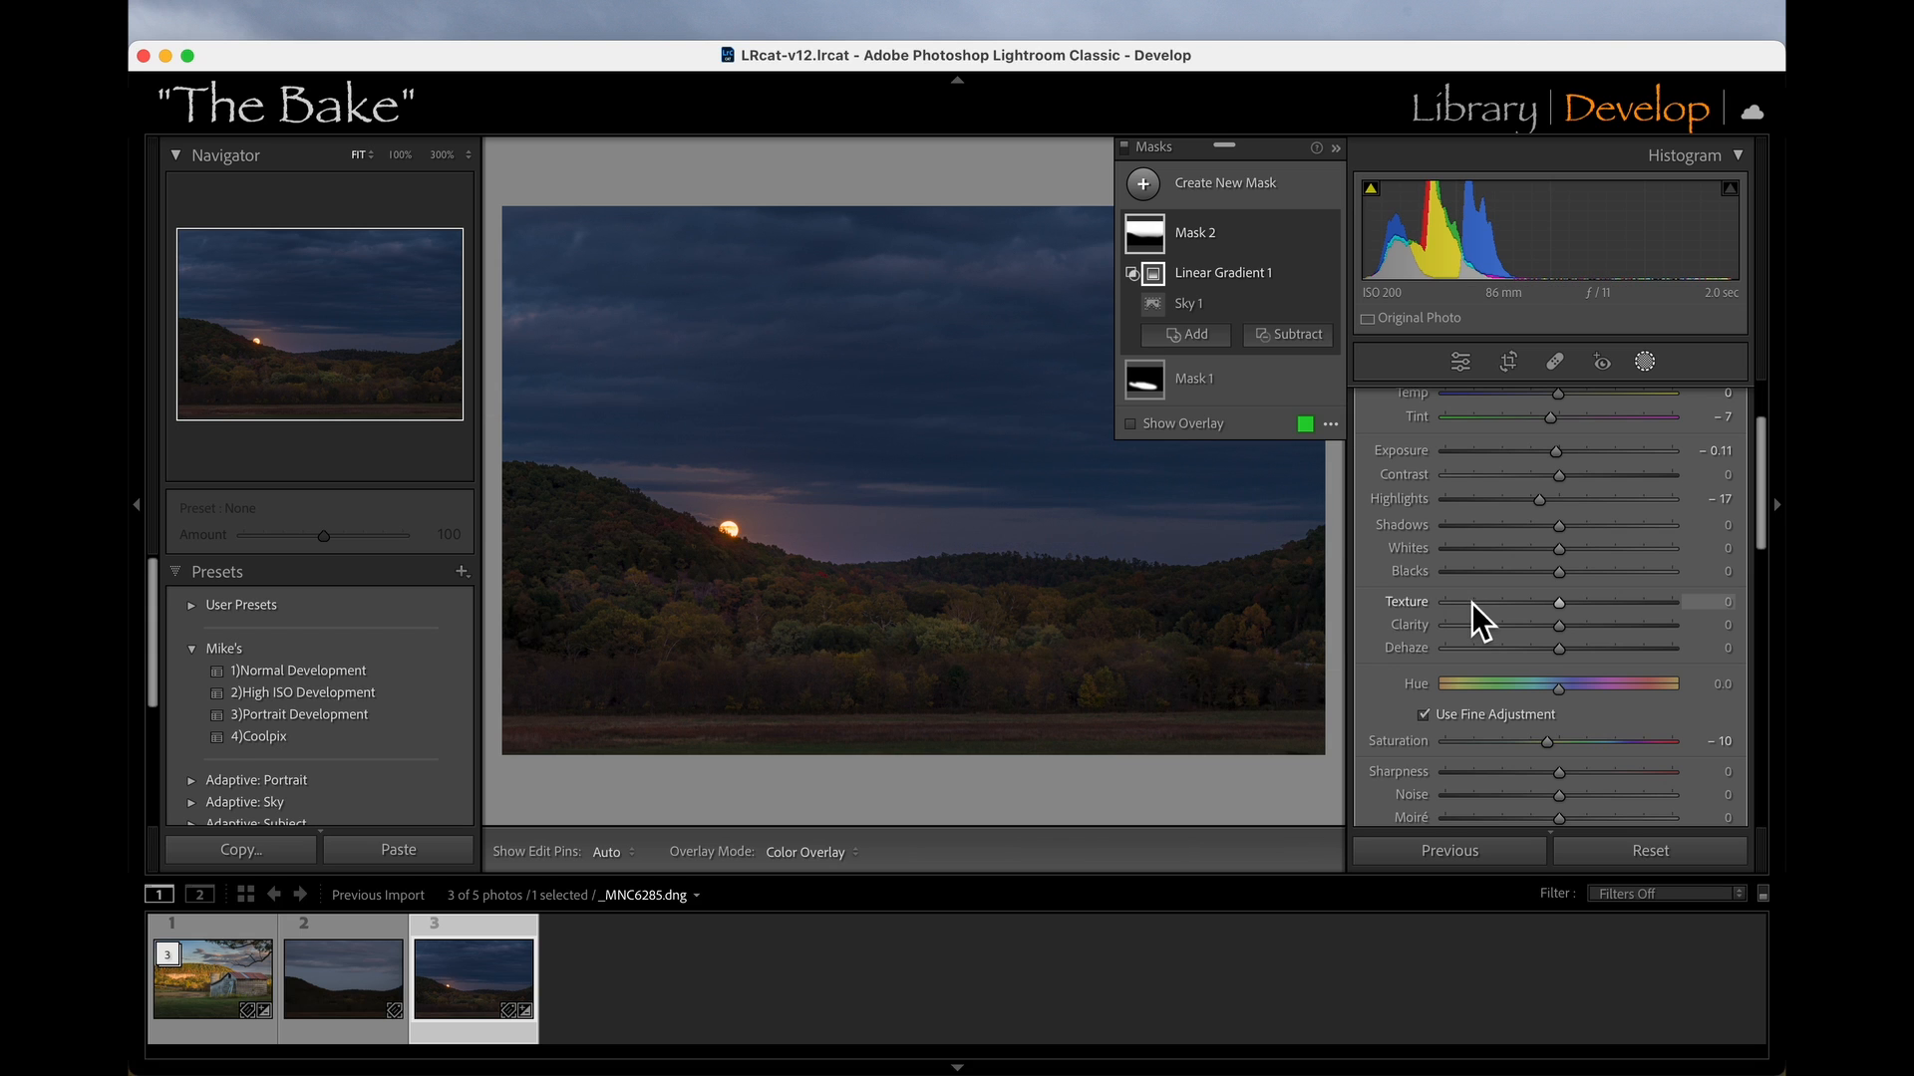
# Add a linear gradient mask fading from the photo's upper edge to mid-sky, with Exposure -0.32.
pyautogui.click(1211, 182)
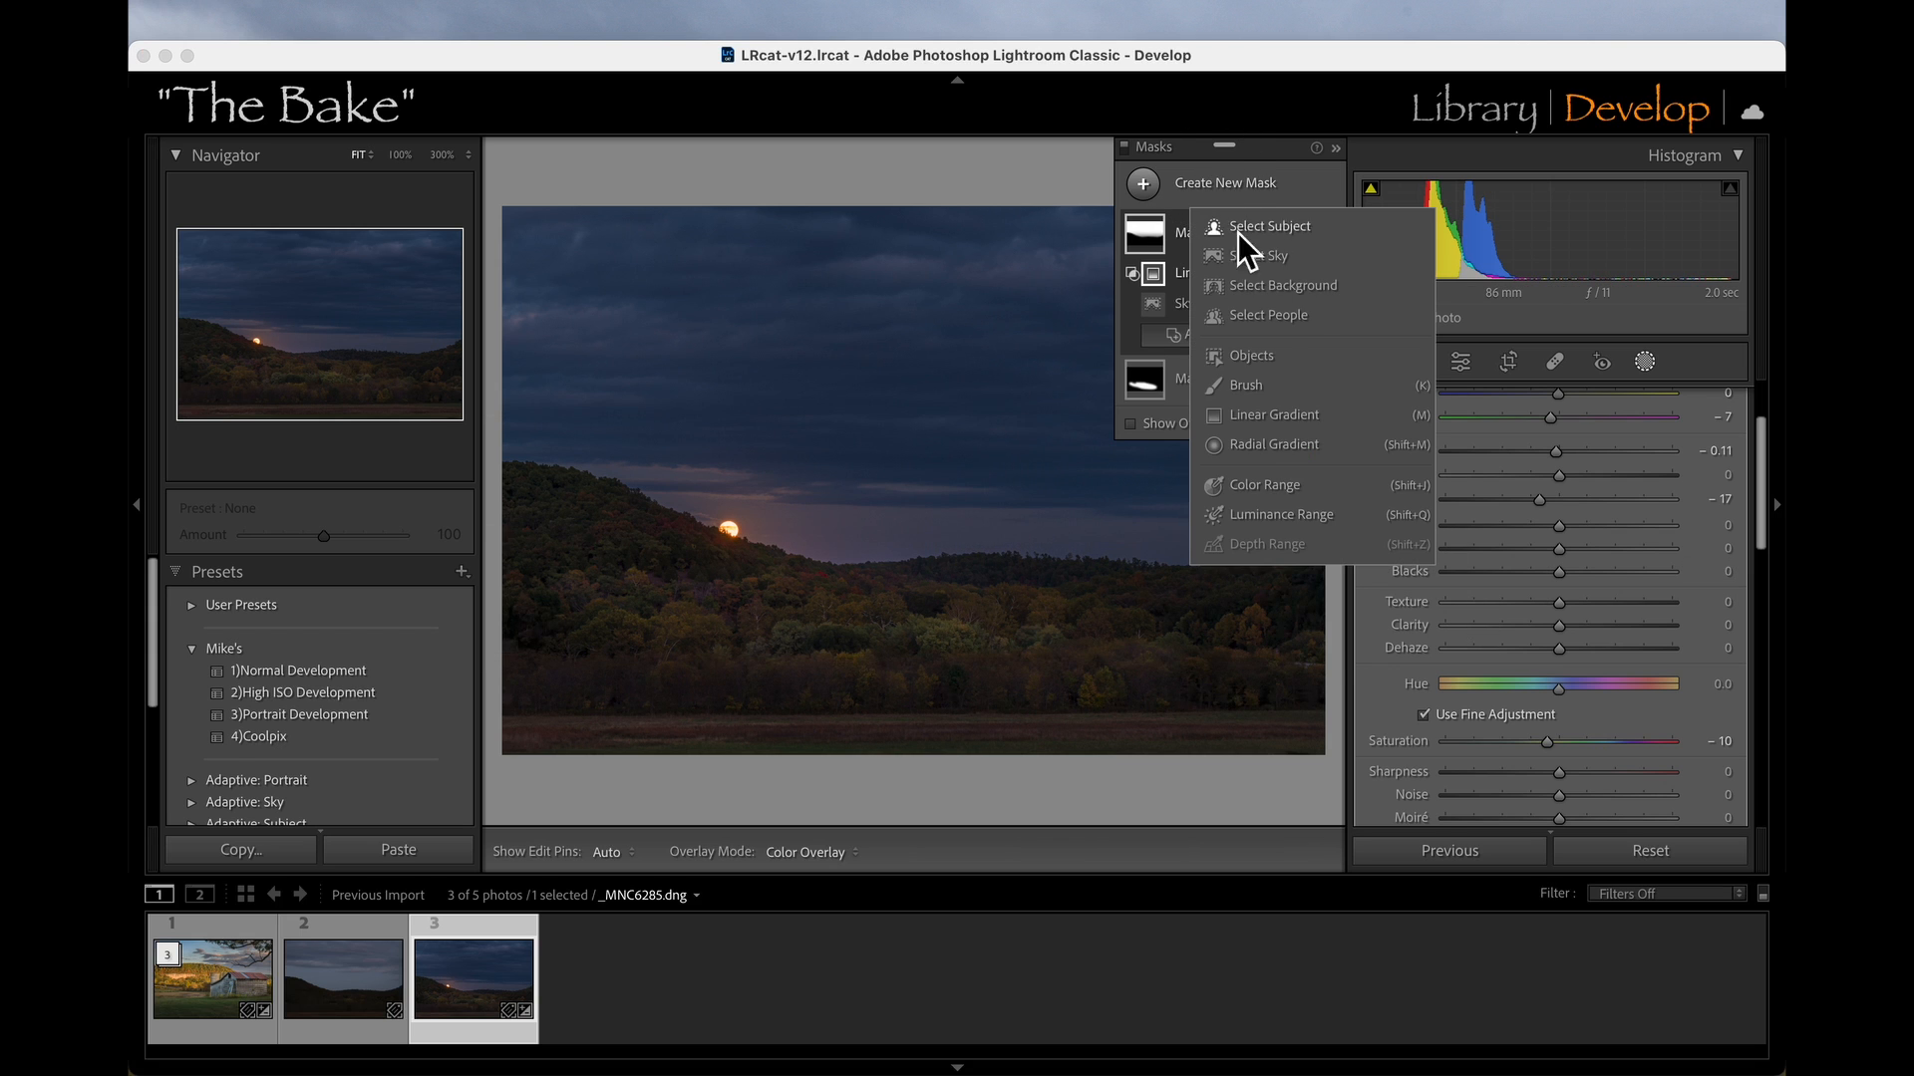
pyautogui.click(1292, 416)
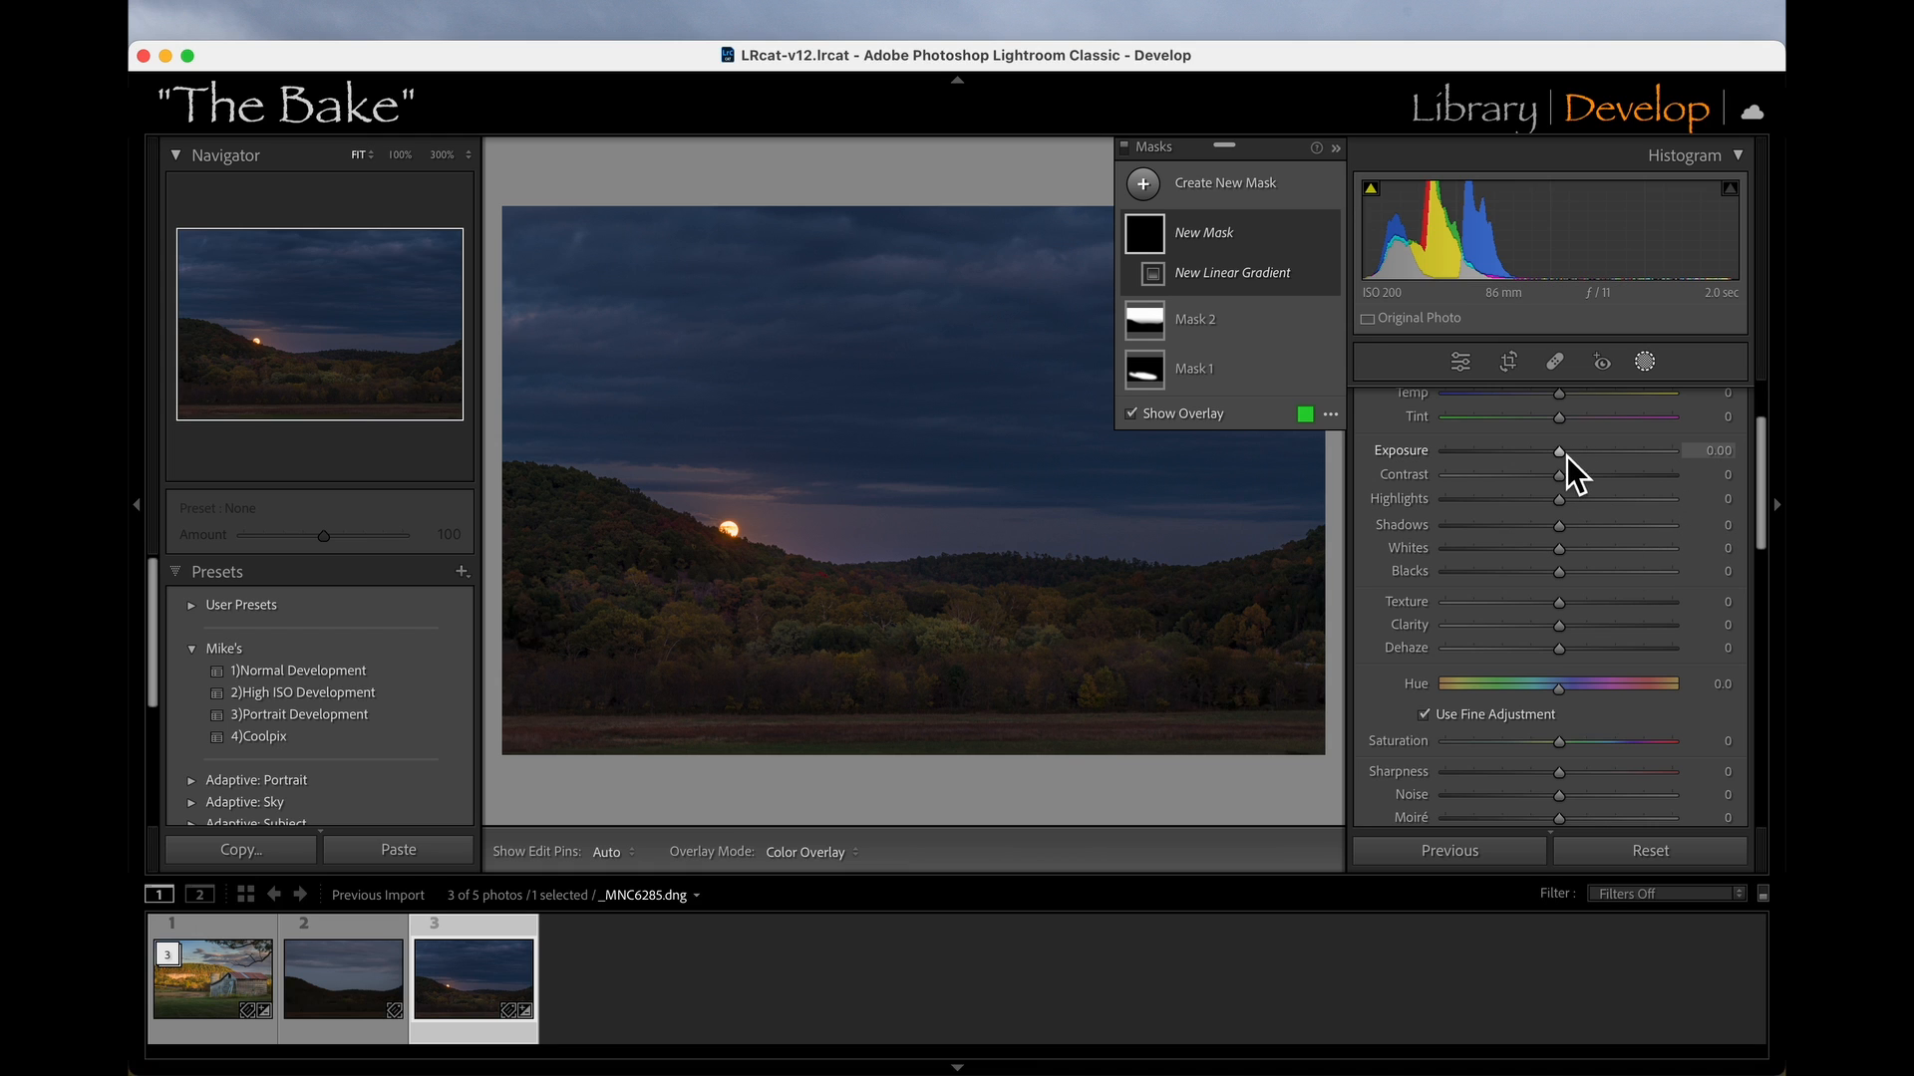
pyautogui.moveTo(1567, 457); pyautogui.dragTo(1577, 457)
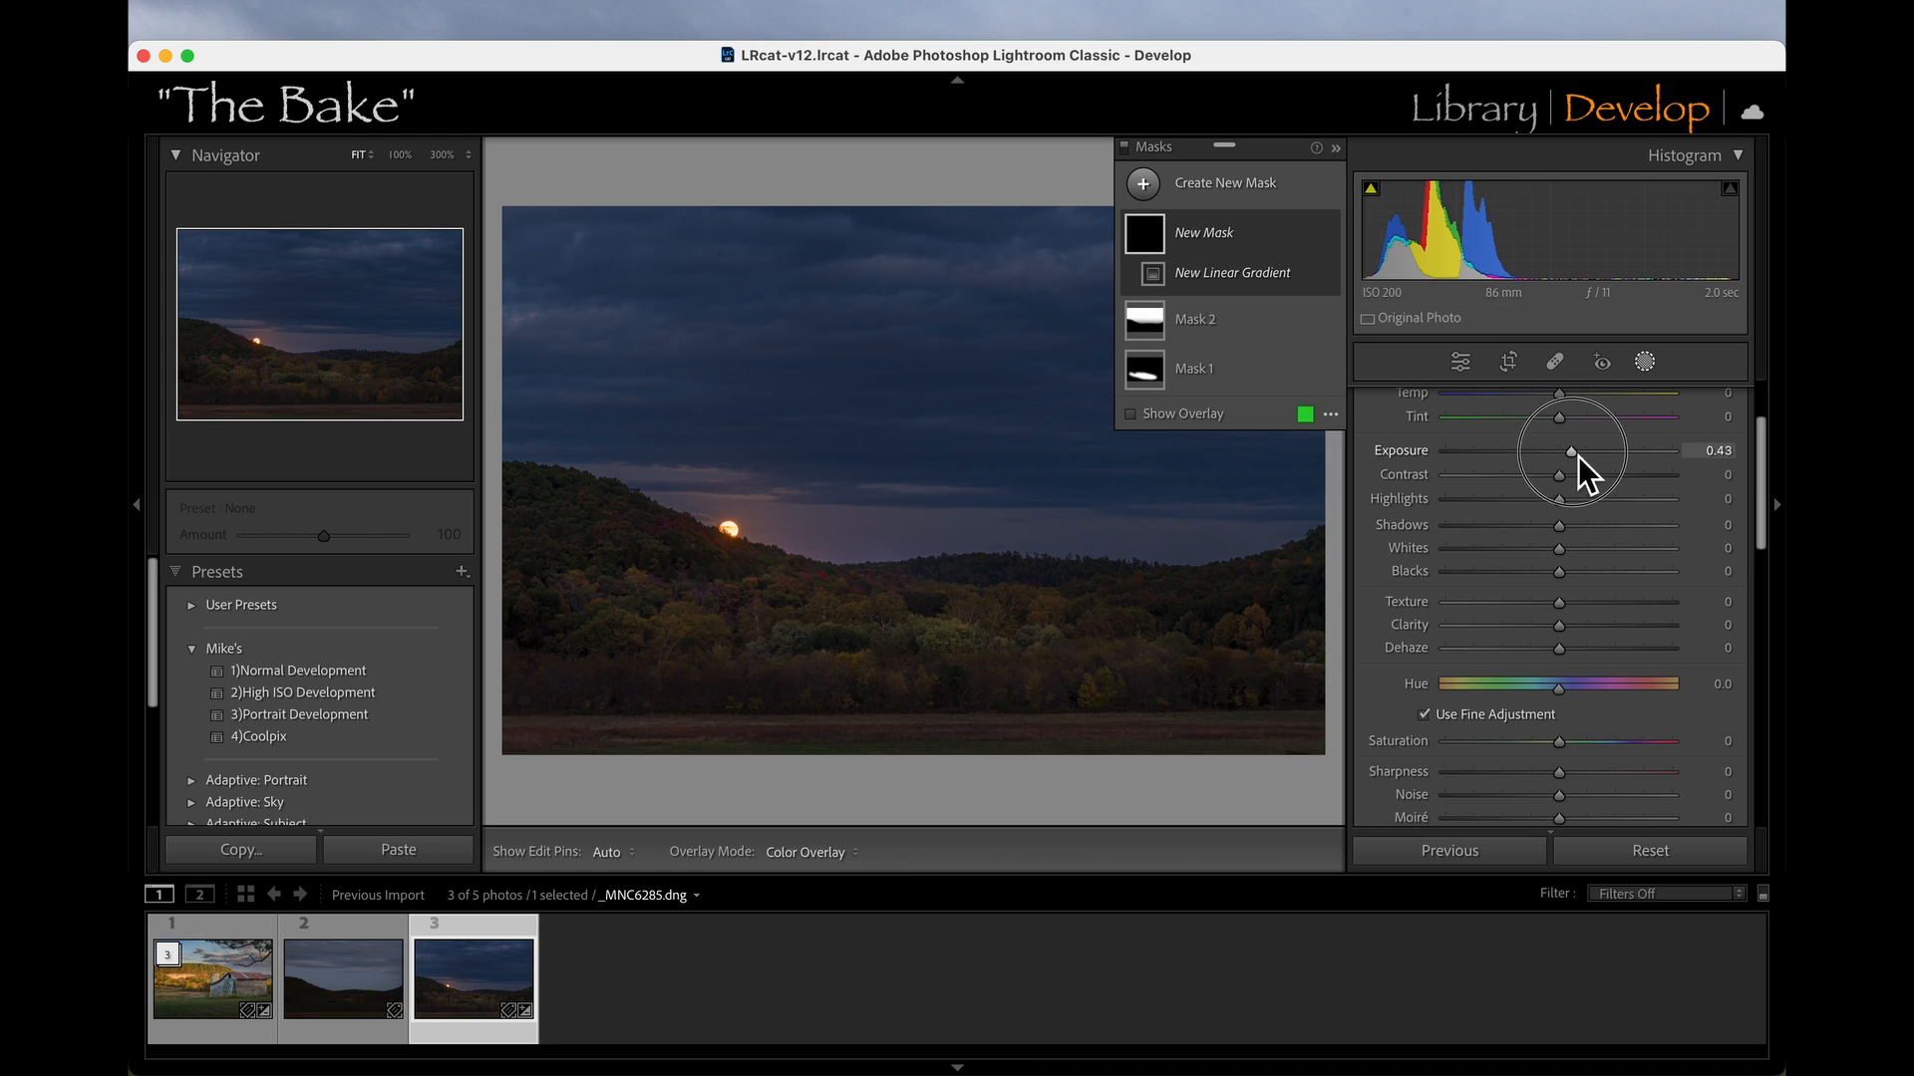
pyautogui.click(1337, 148)
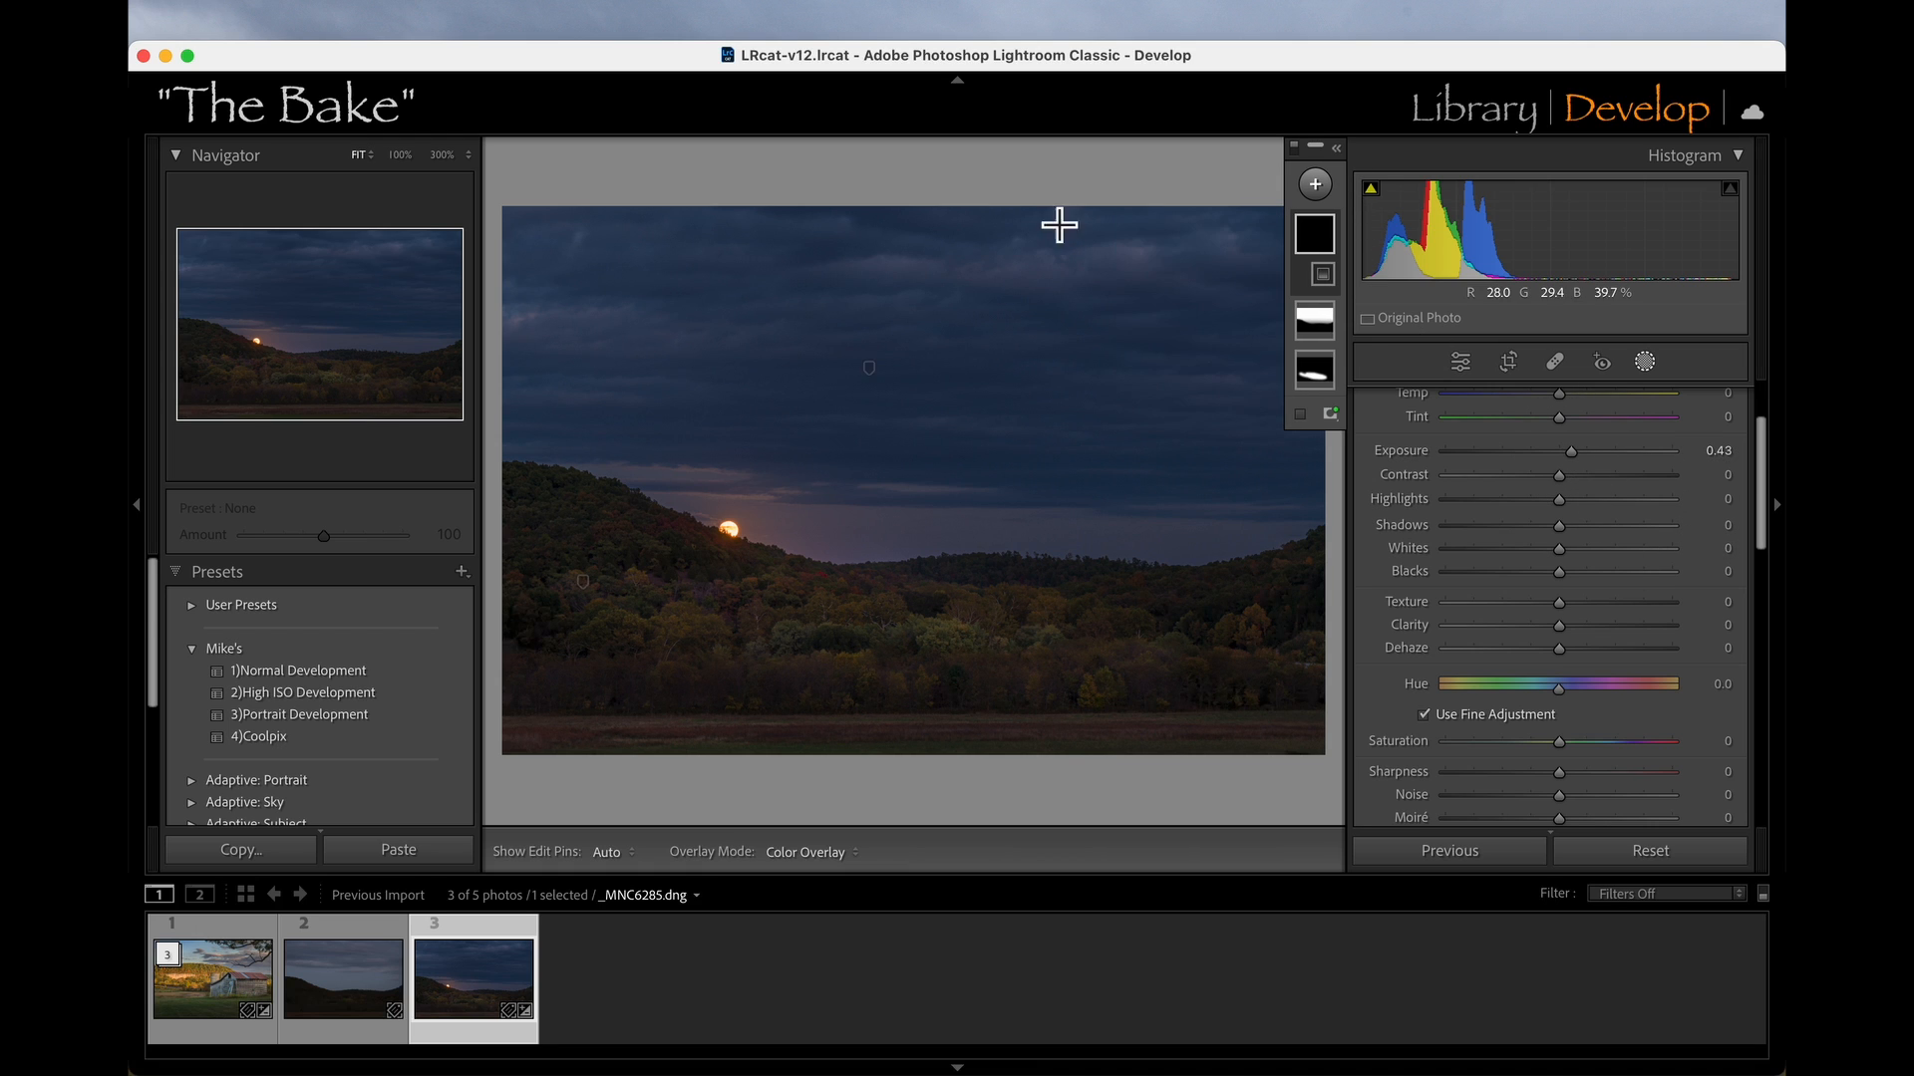
pyautogui.click(139, 513)
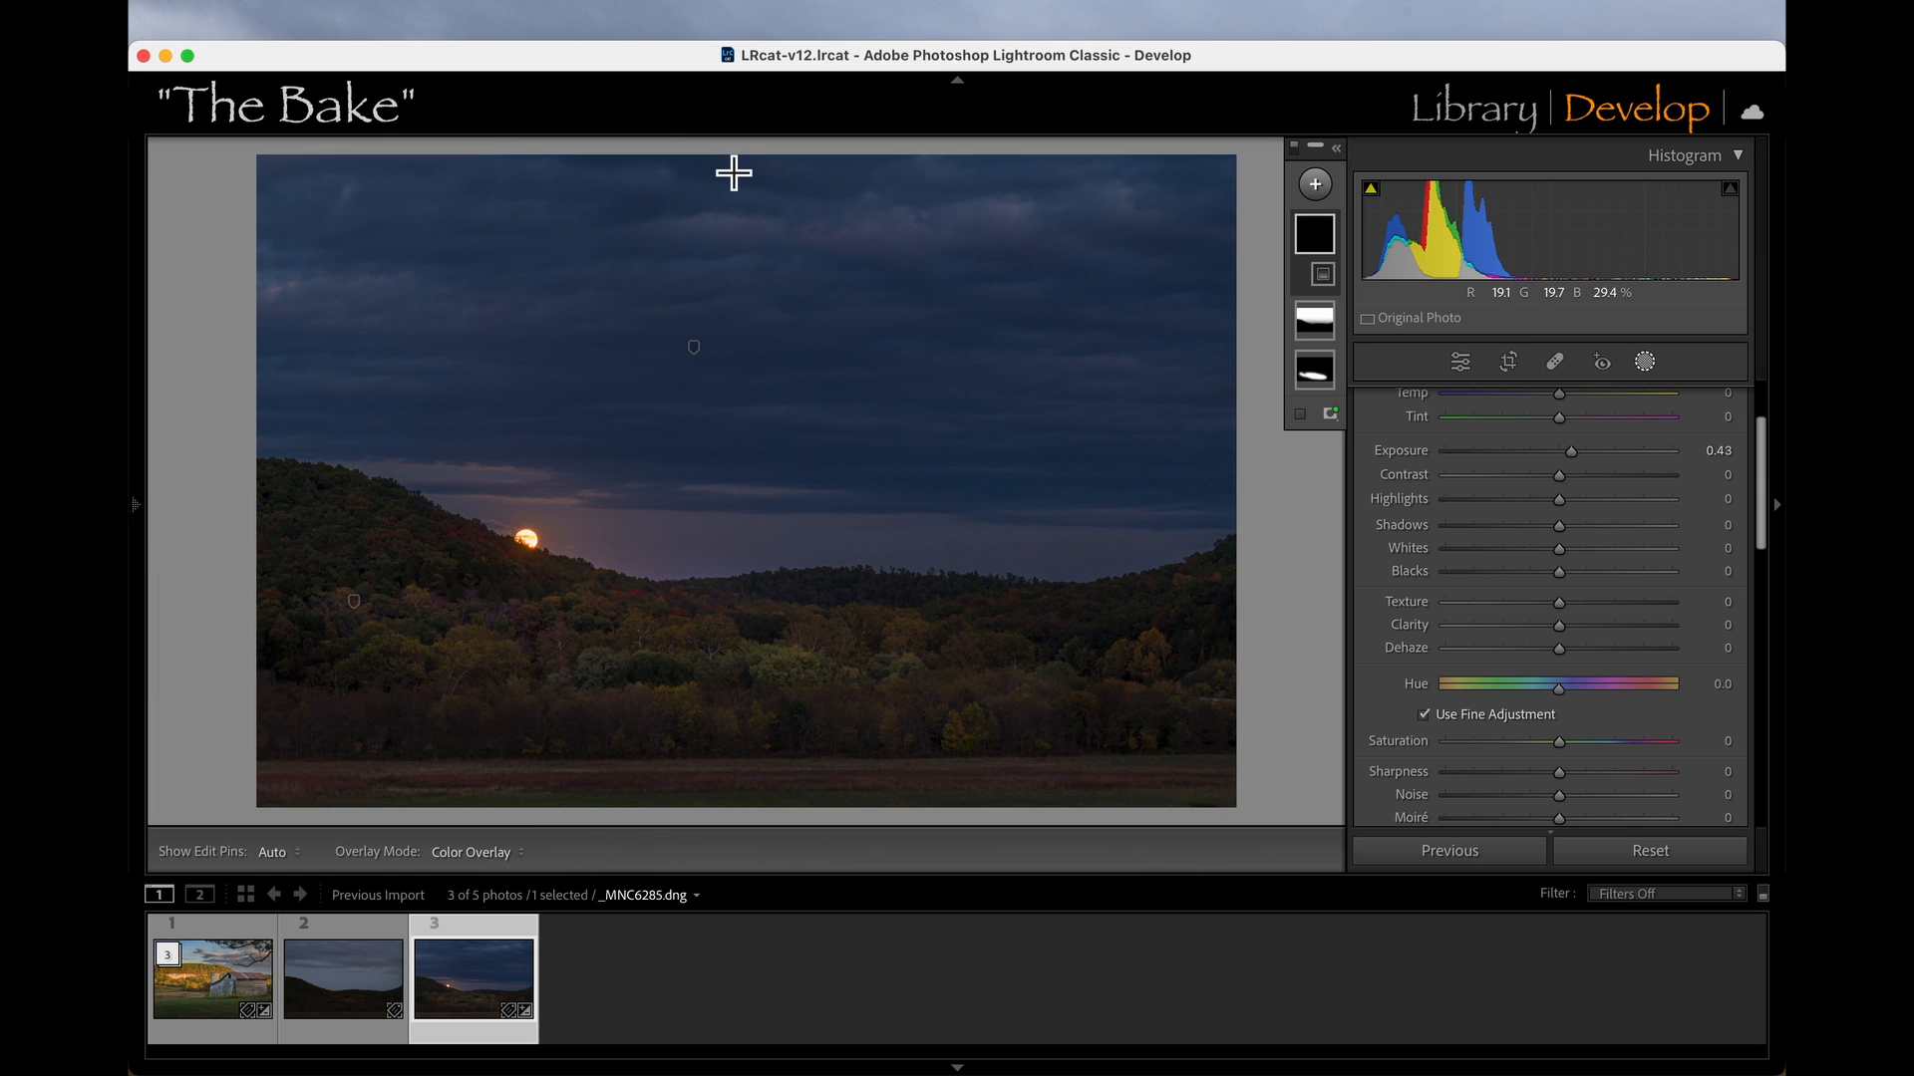
pyautogui.moveTo(733, 174); pyautogui.dragTo(717, 416)
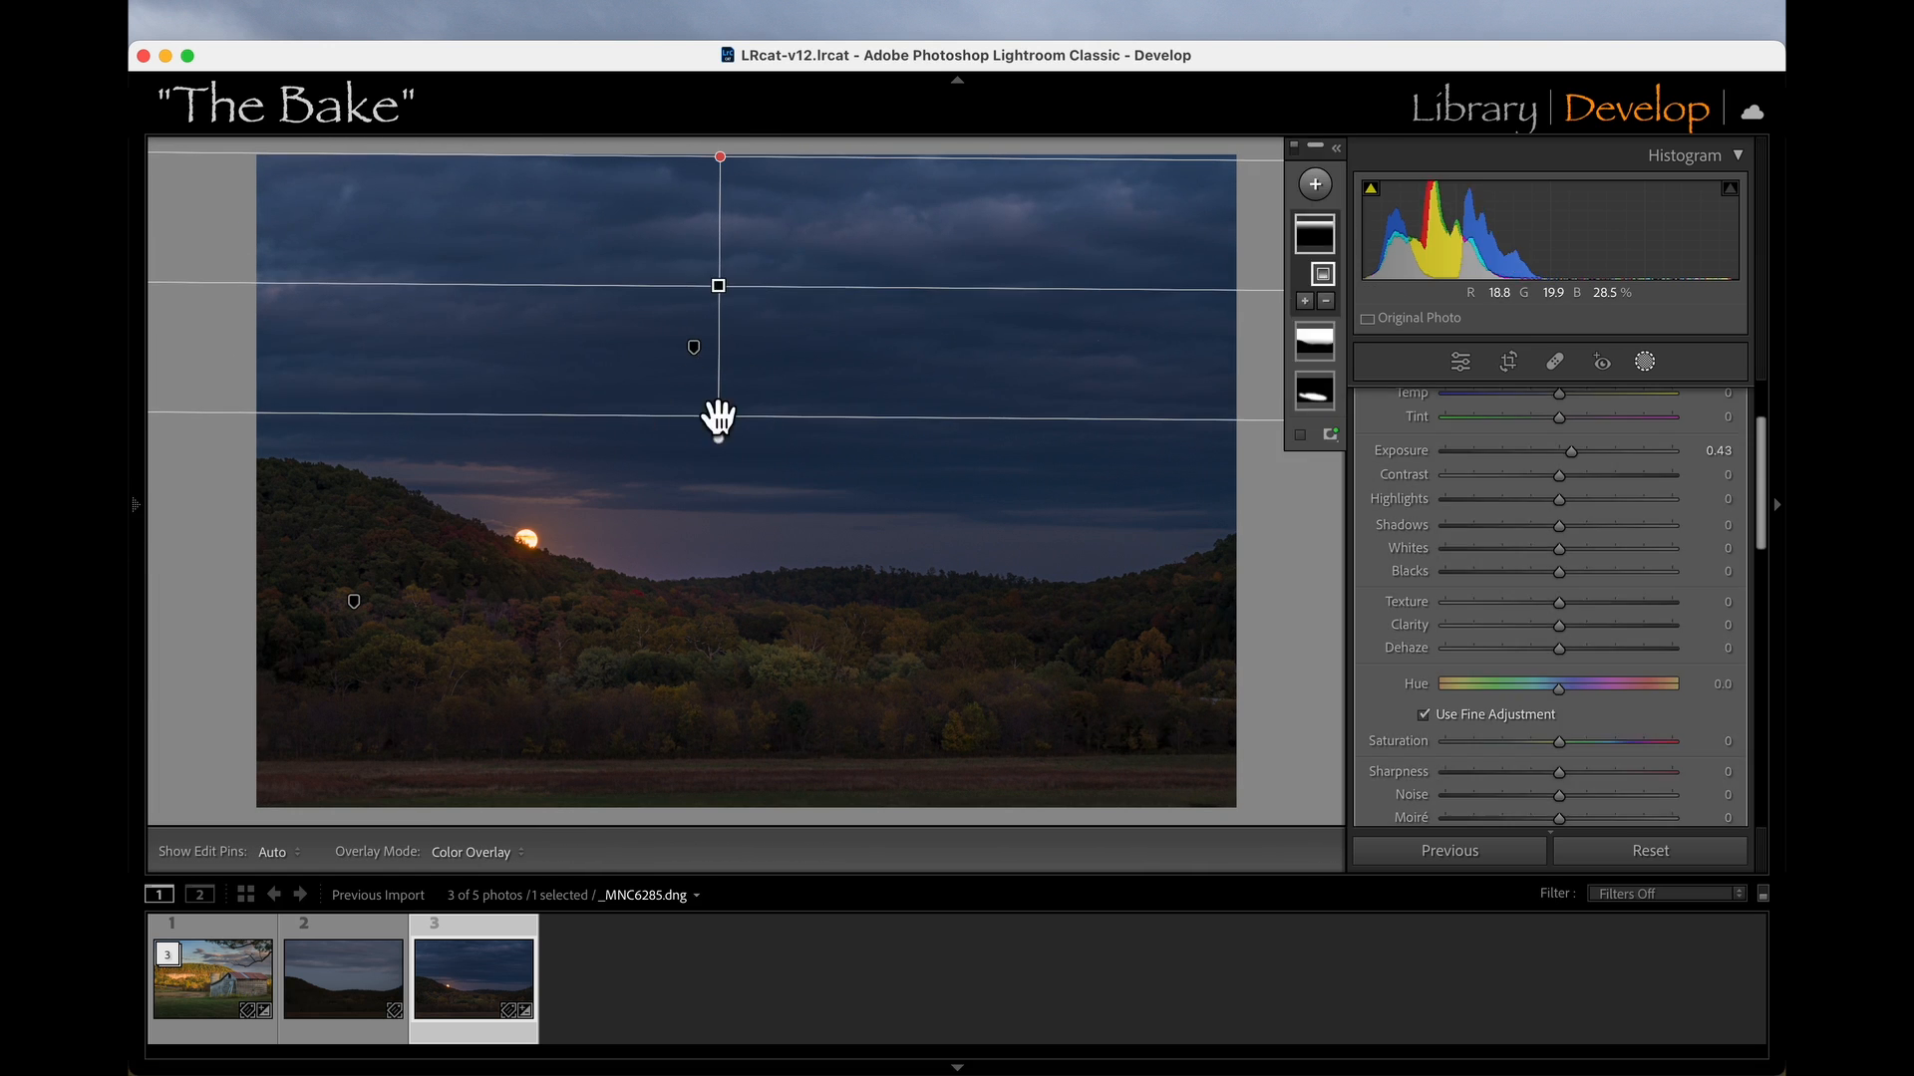
pyautogui.moveTo(1577, 459); pyautogui.dragTo(1556, 463)
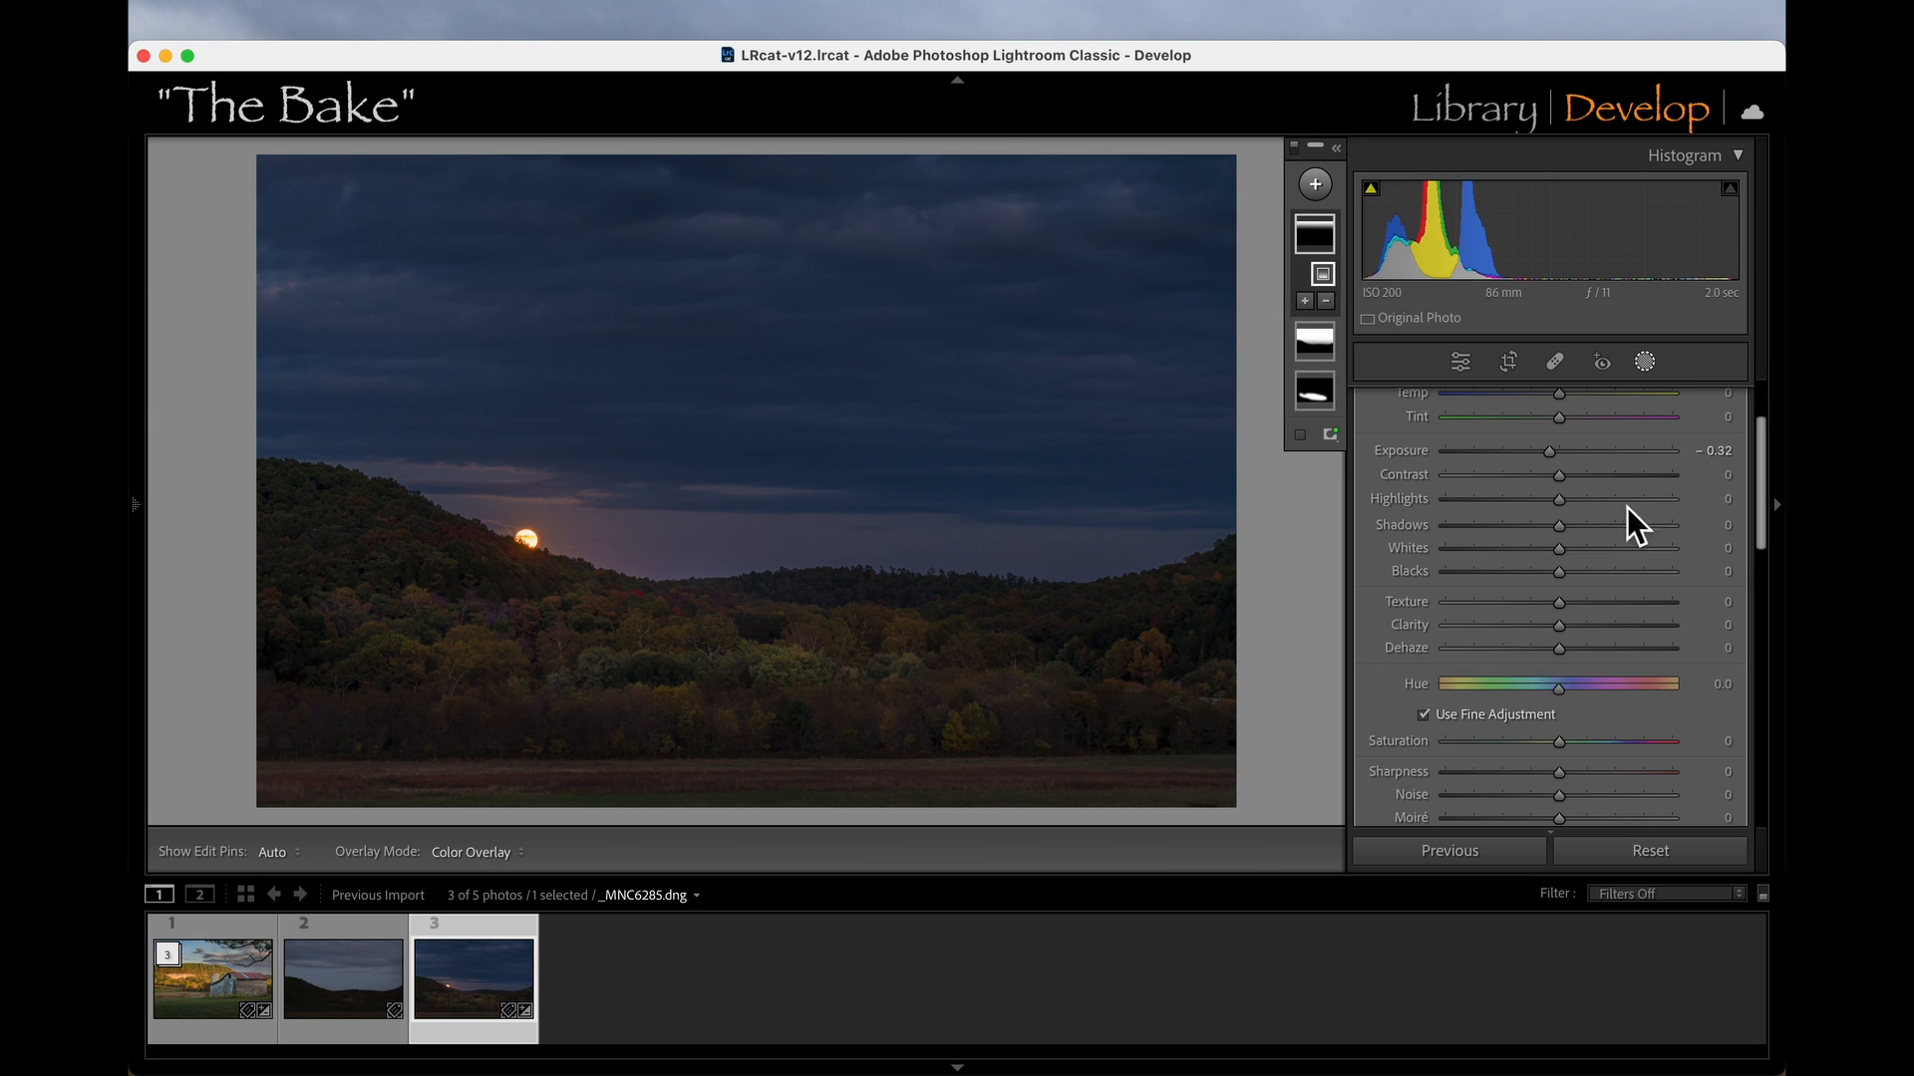
# Leave masking and set the whole photo's white balance Tint to -11.
pyautogui.scroll(3, 1615, 501)
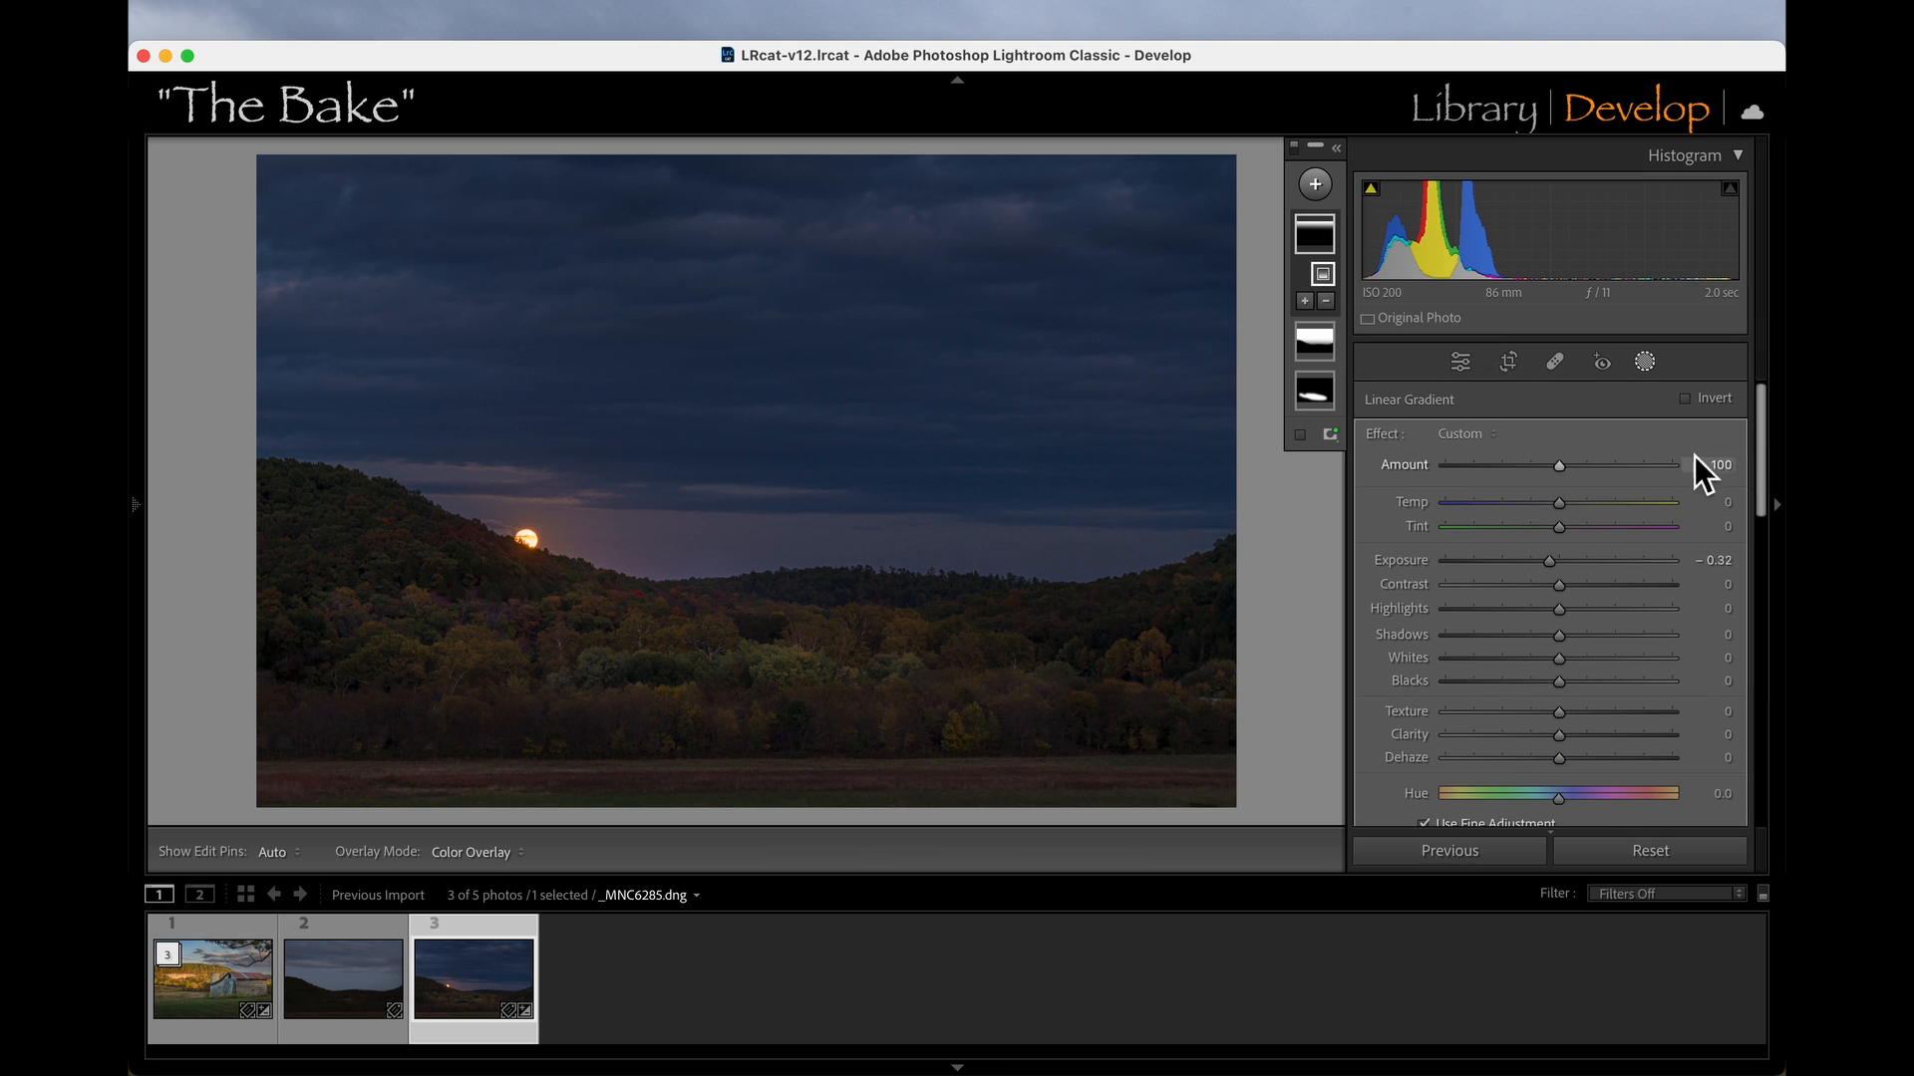
pyautogui.click(1645, 360)
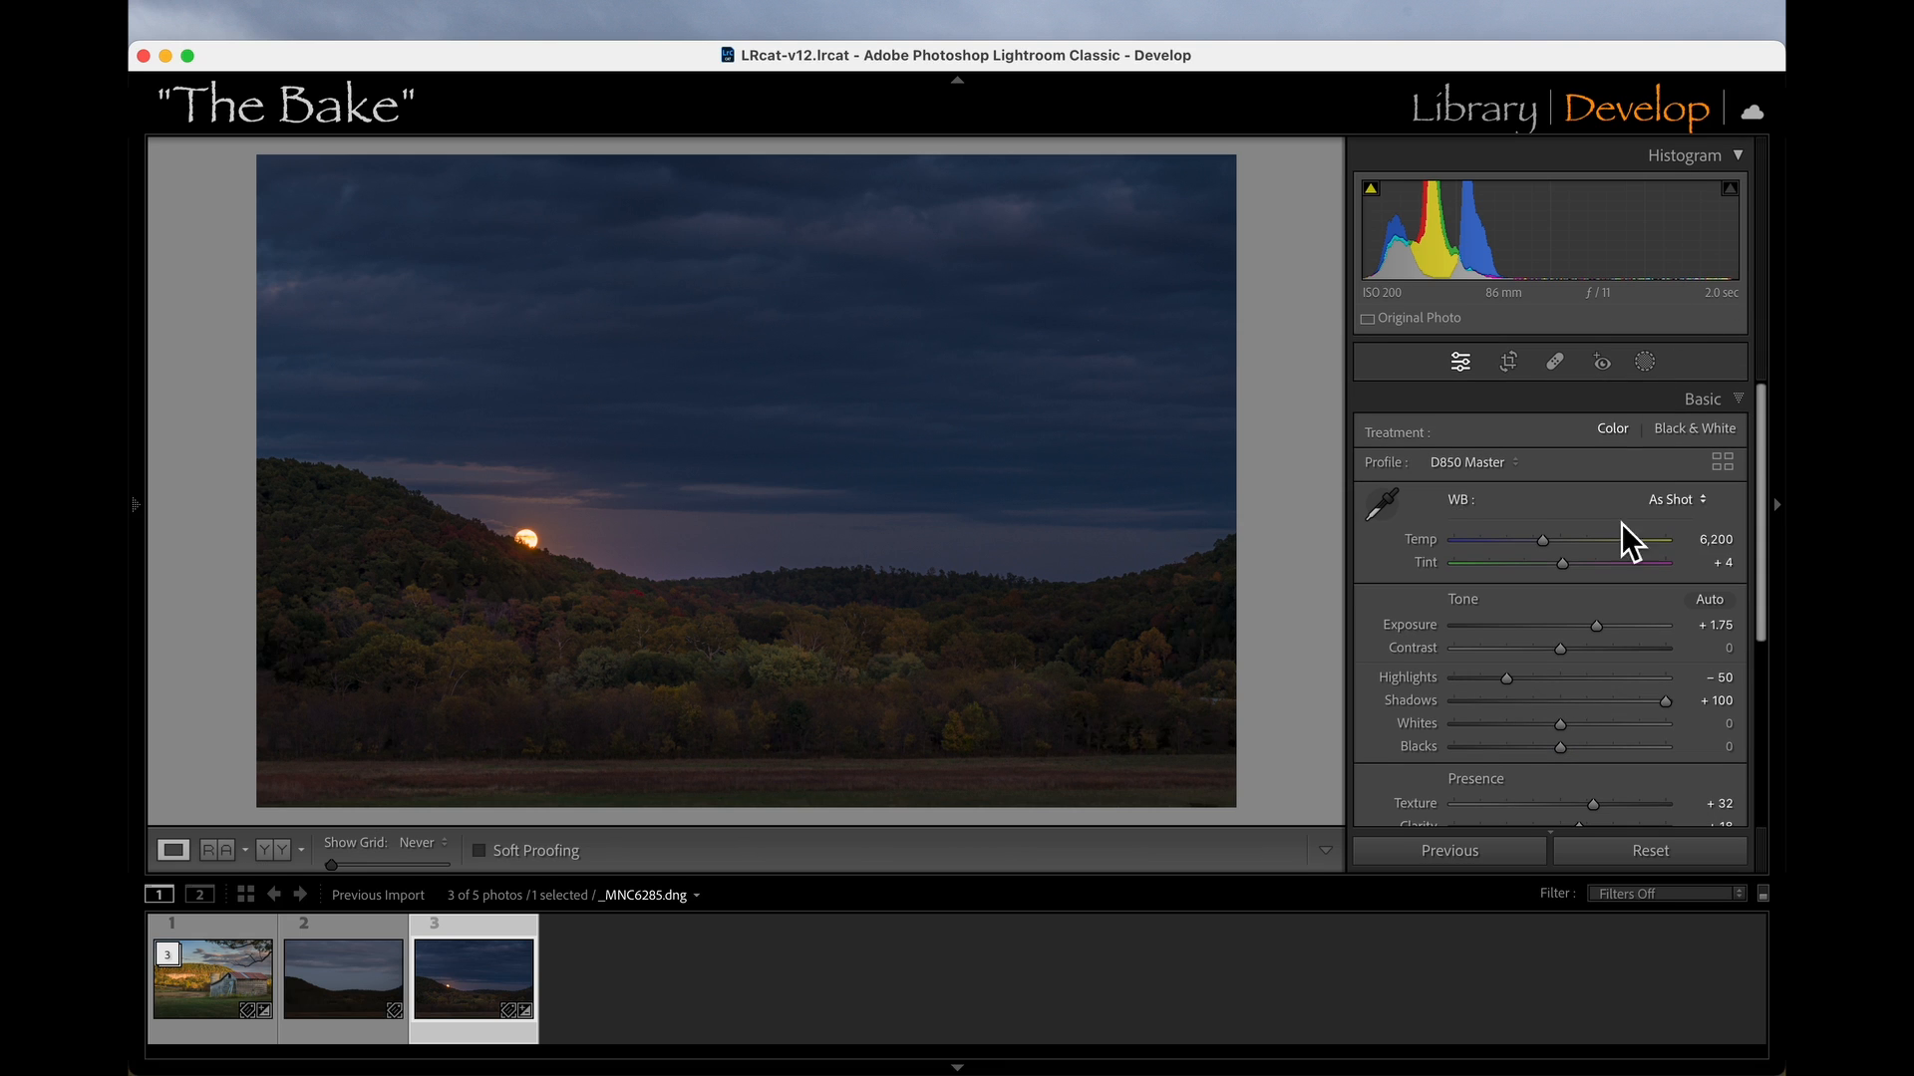
pyautogui.moveTo(1567, 565); pyautogui.dragTo(1554, 567)
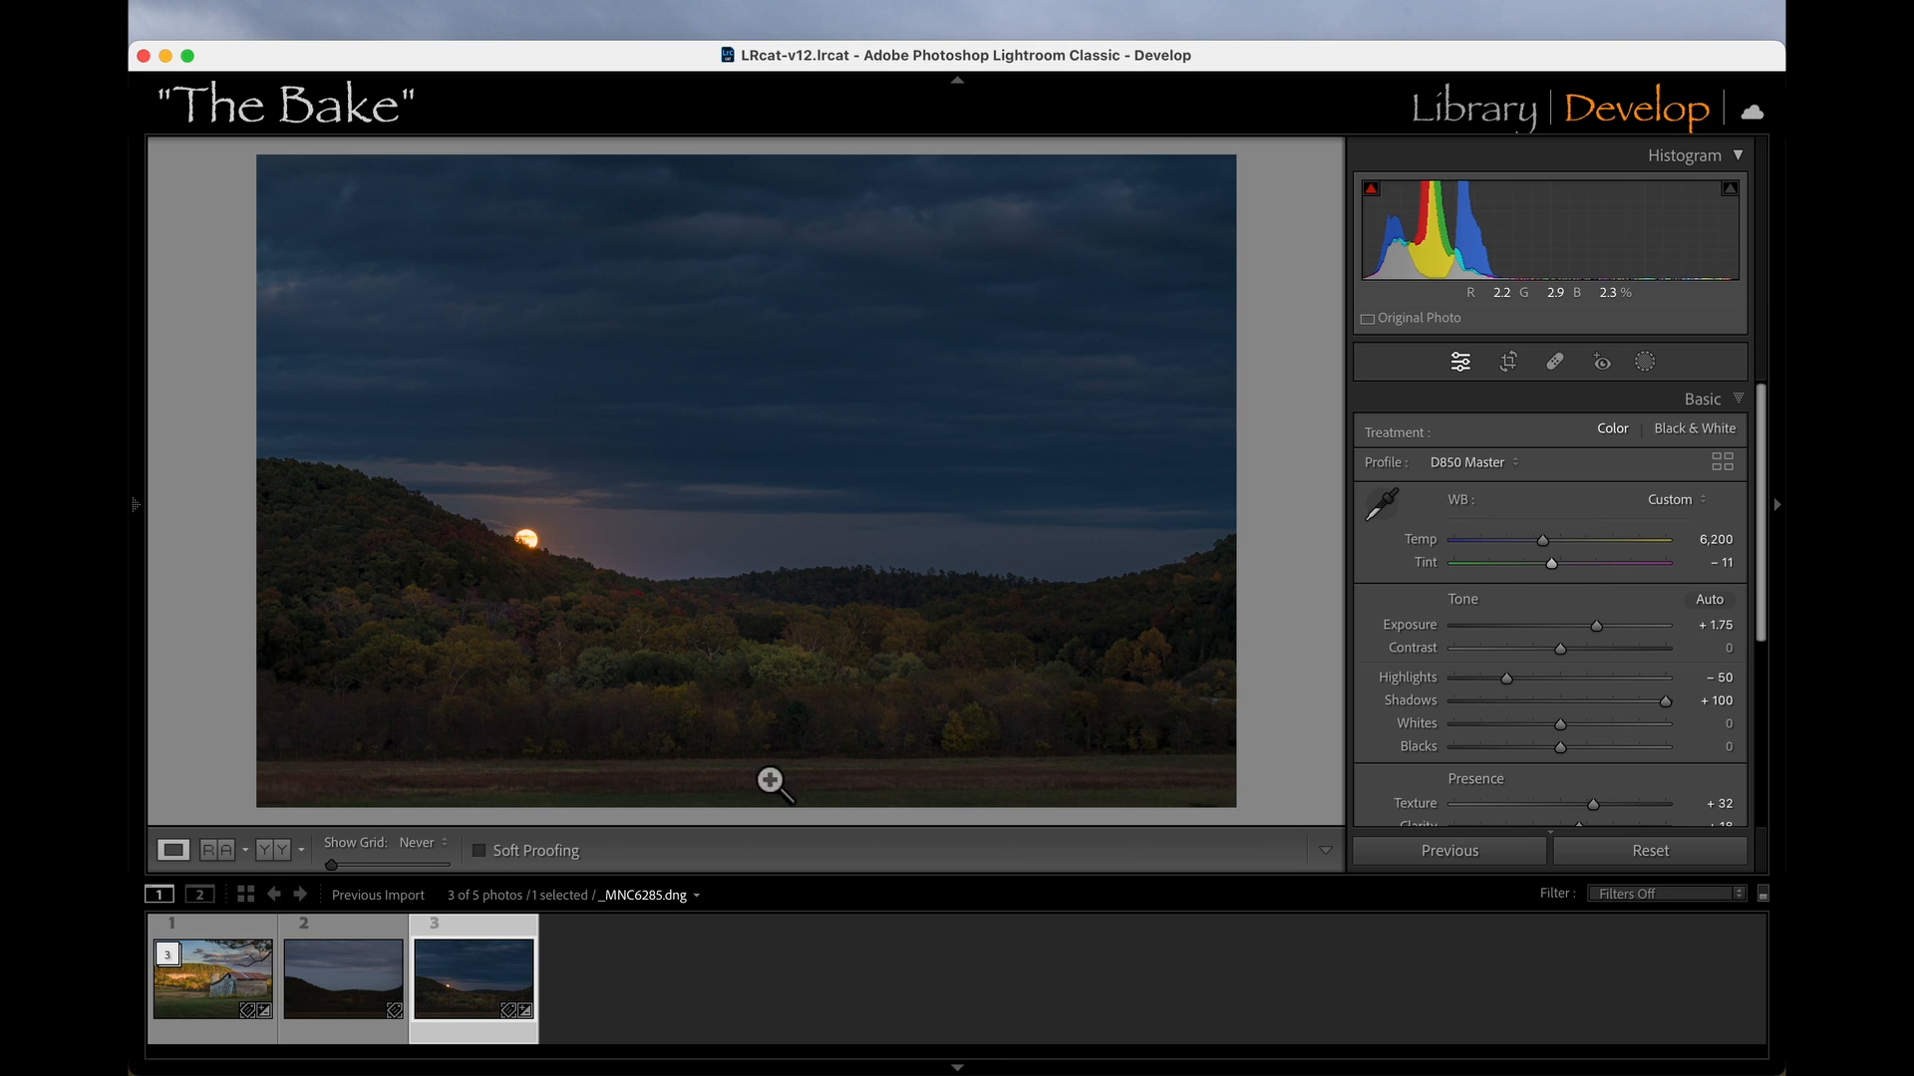
# Rotate the photo by 0.61 and crop it at the original aspect ratio, trimming the foreground field and the right side.
pyautogui.press('r')
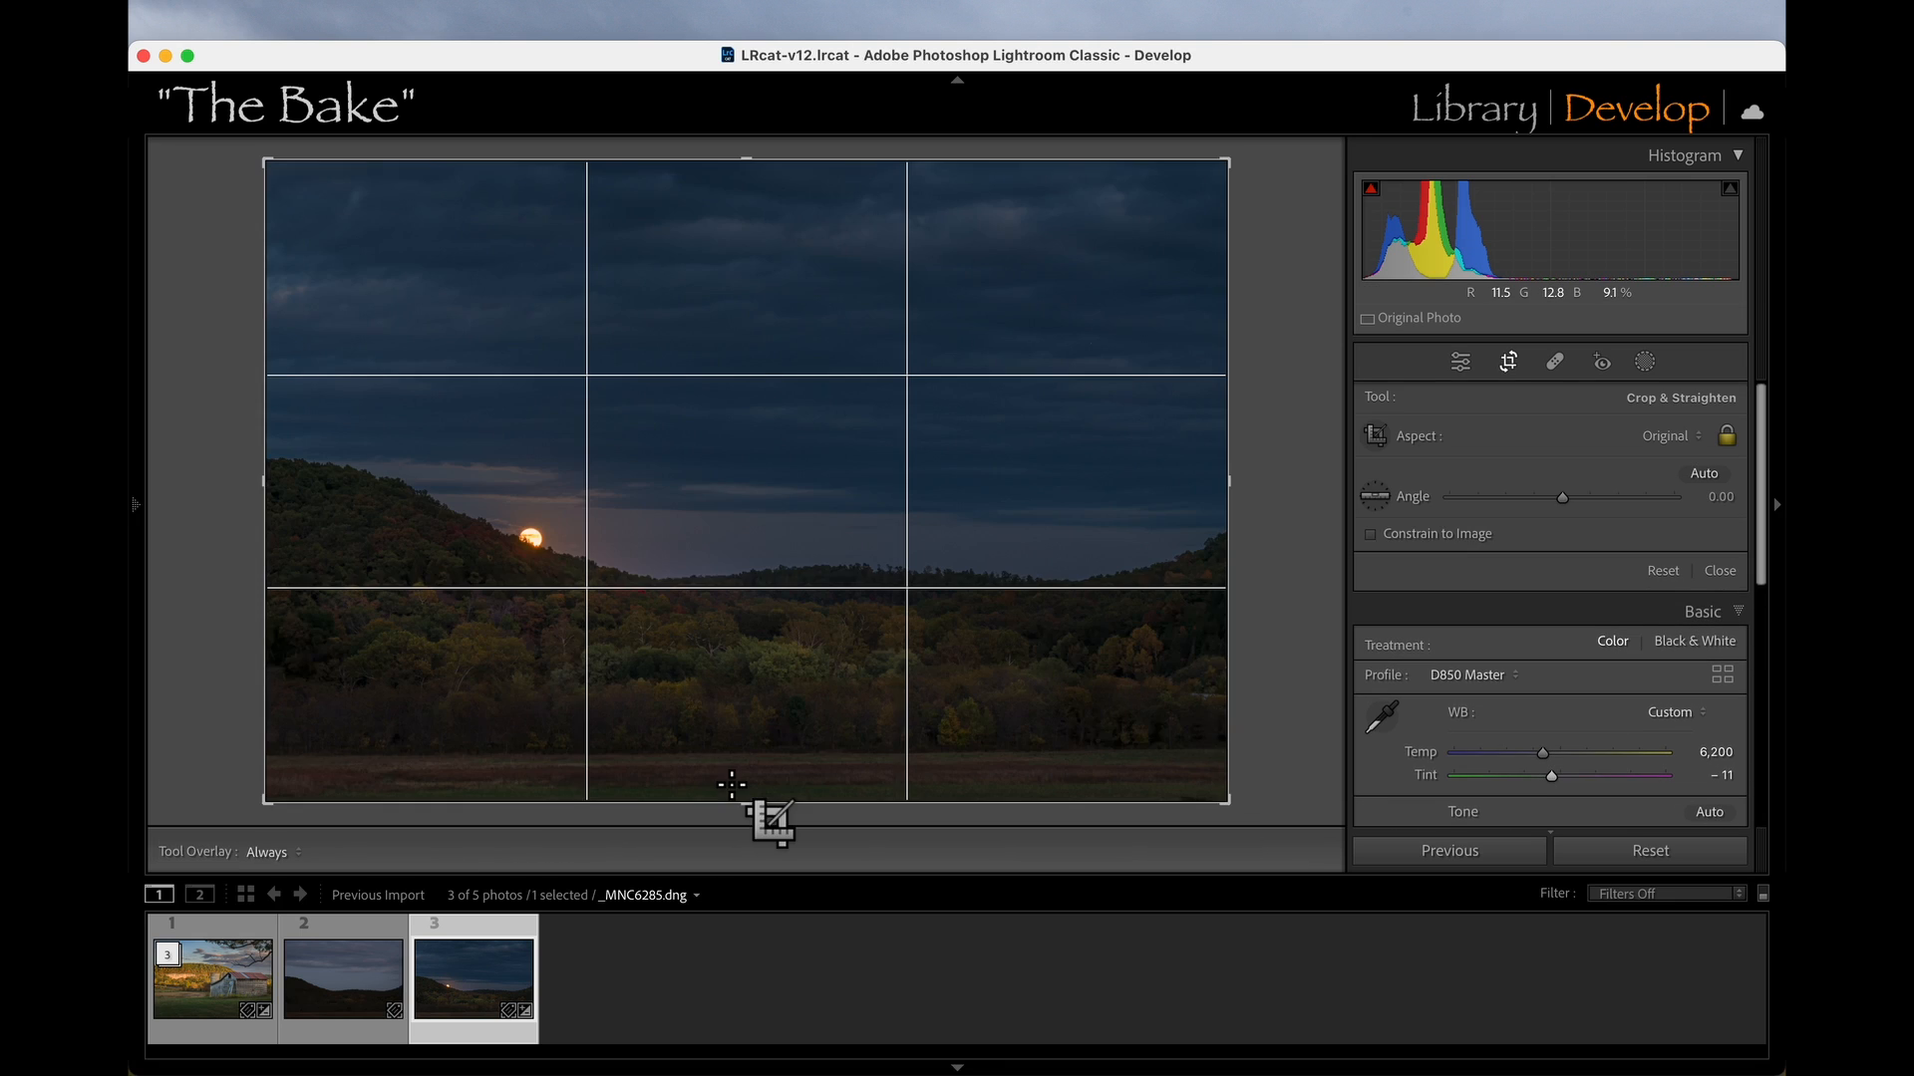
pyautogui.moveTo(290, 814); pyautogui.dragTo(291, 778)
pyautogui.moveTo(673, 612); pyautogui.dragTo(790, 578)
pyautogui.moveTo(1206, 784)
pyautogui.mouseDown()
pyautogui.moveTo(1198, 770)
pyautogui.moveTo(1225, 785)
pyautogui.moveTo(1213, 772)
pyautogui.mouseUp()
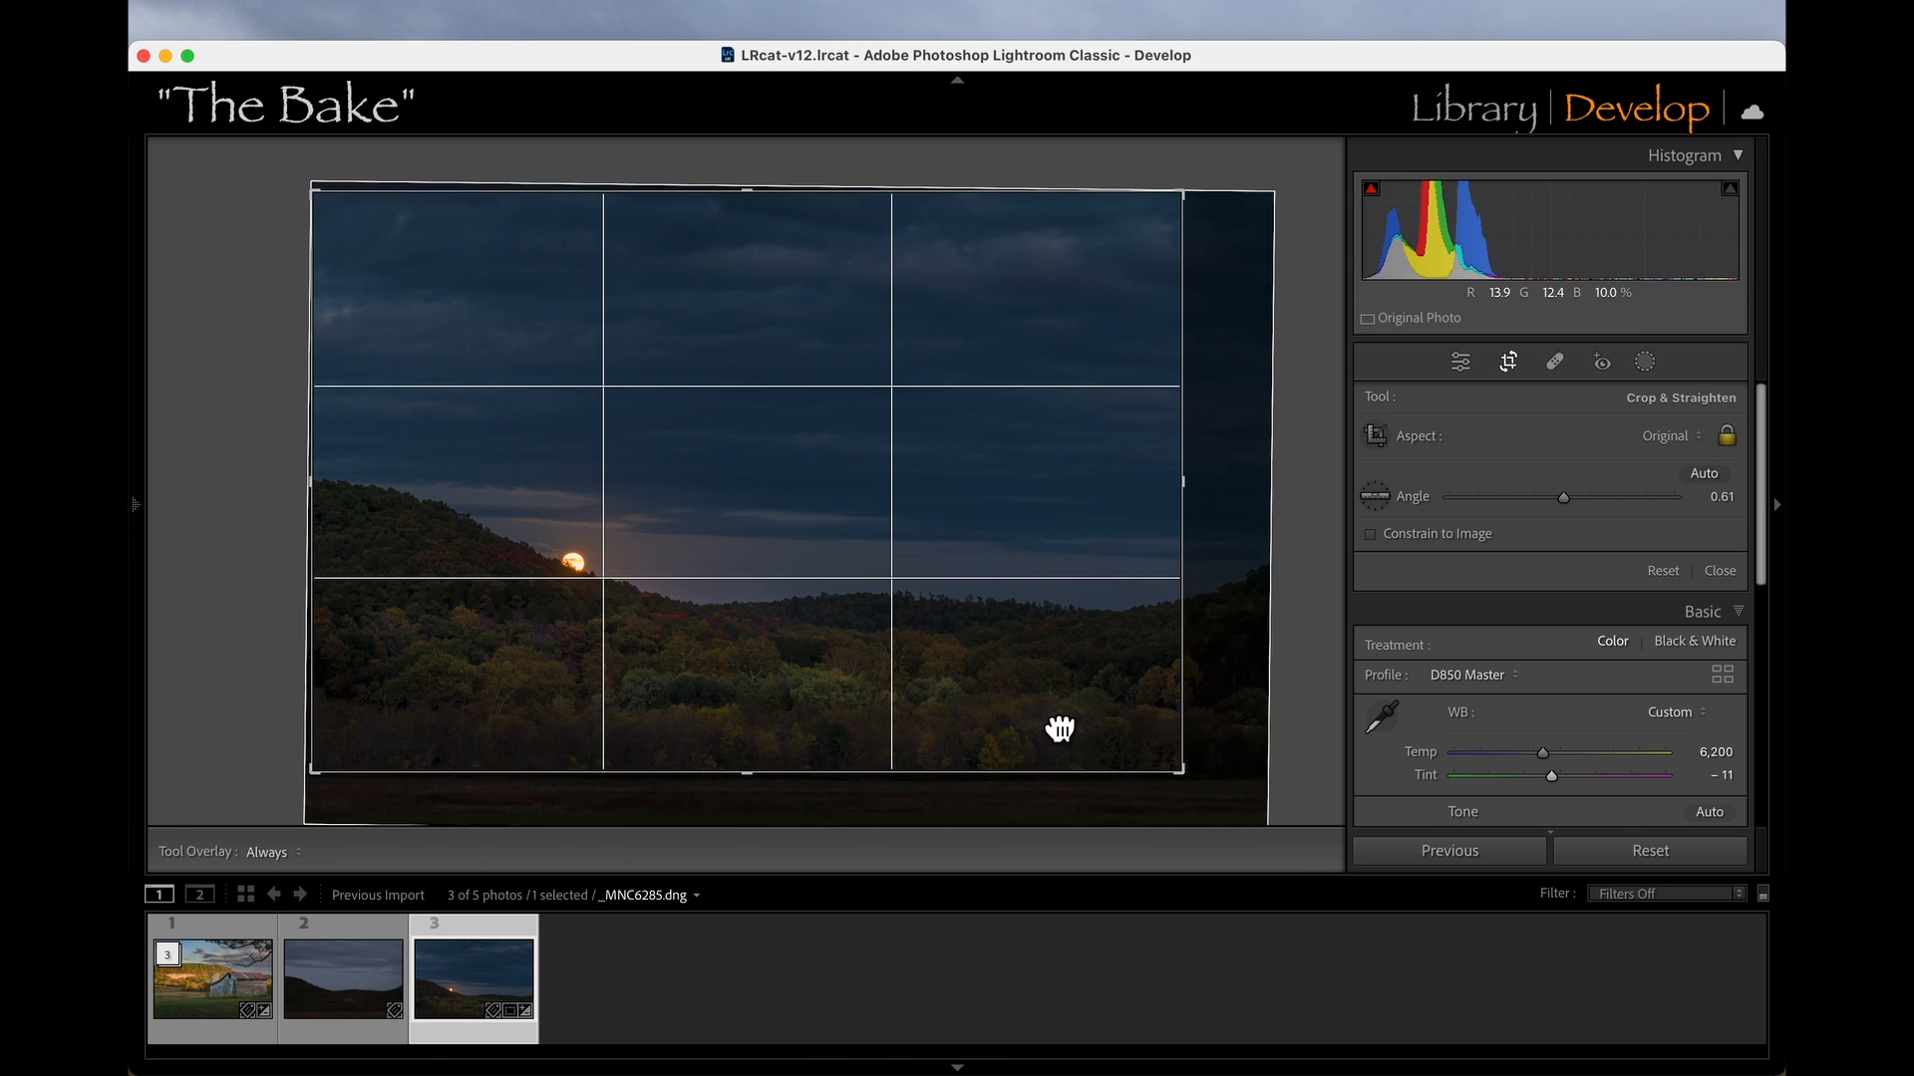
pyautogui.press('Return')
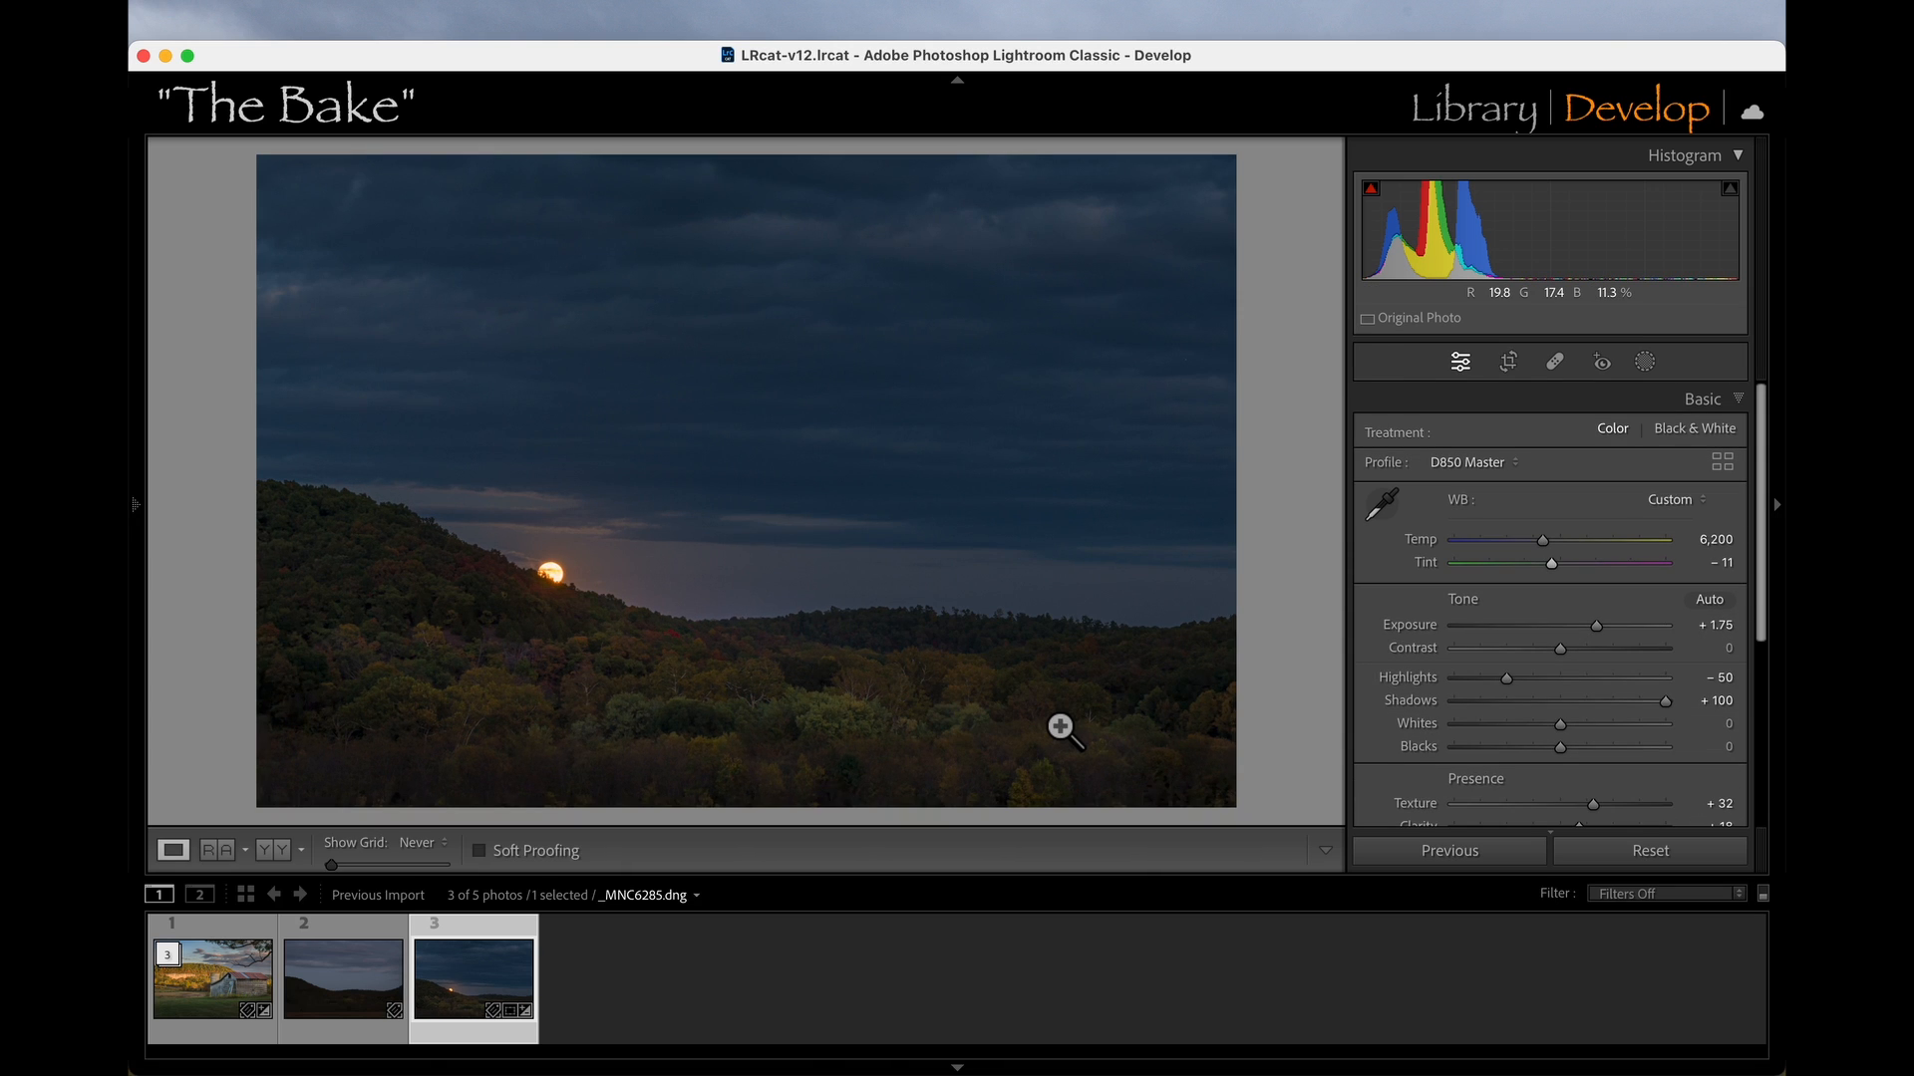
# Set the sky mask's Noise to 60 and compare the photo with its unedited version.
pyautogui.click(779, 402)
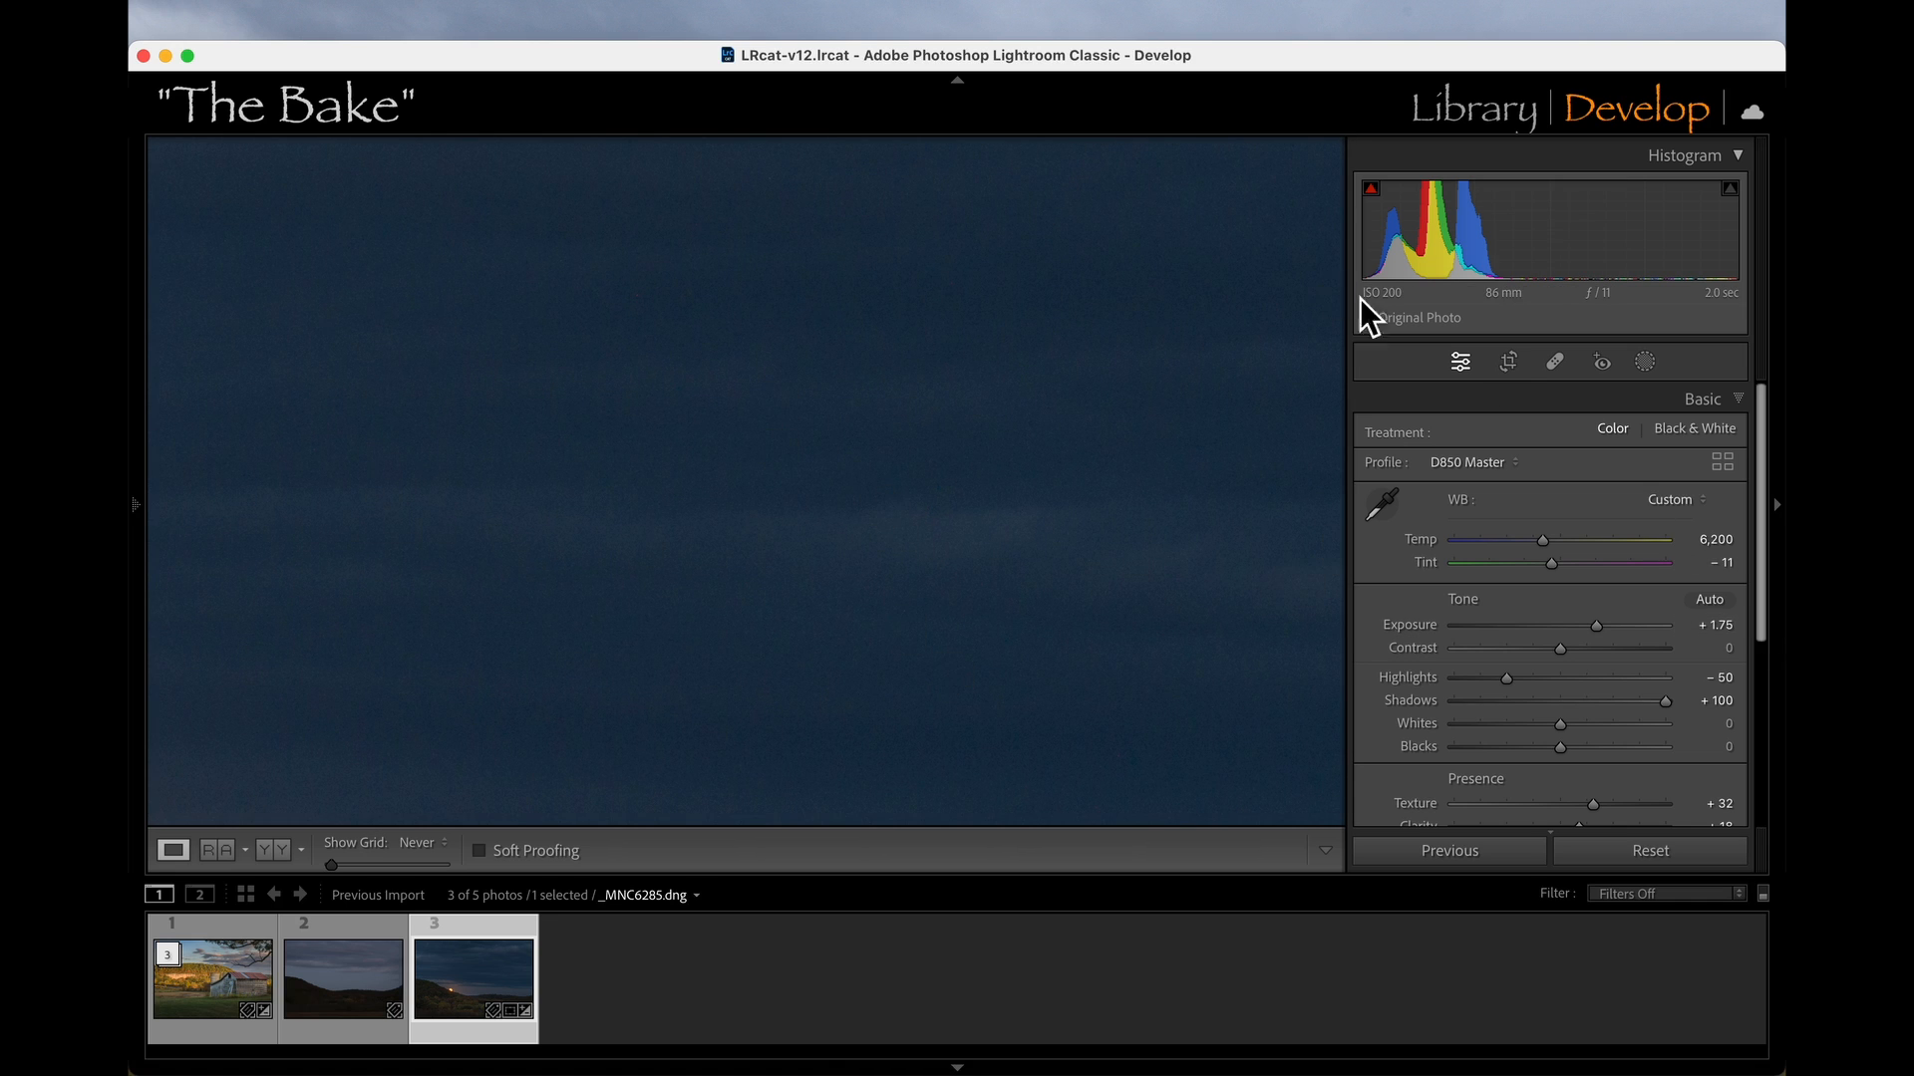
pyautogui.click(1650, 373)
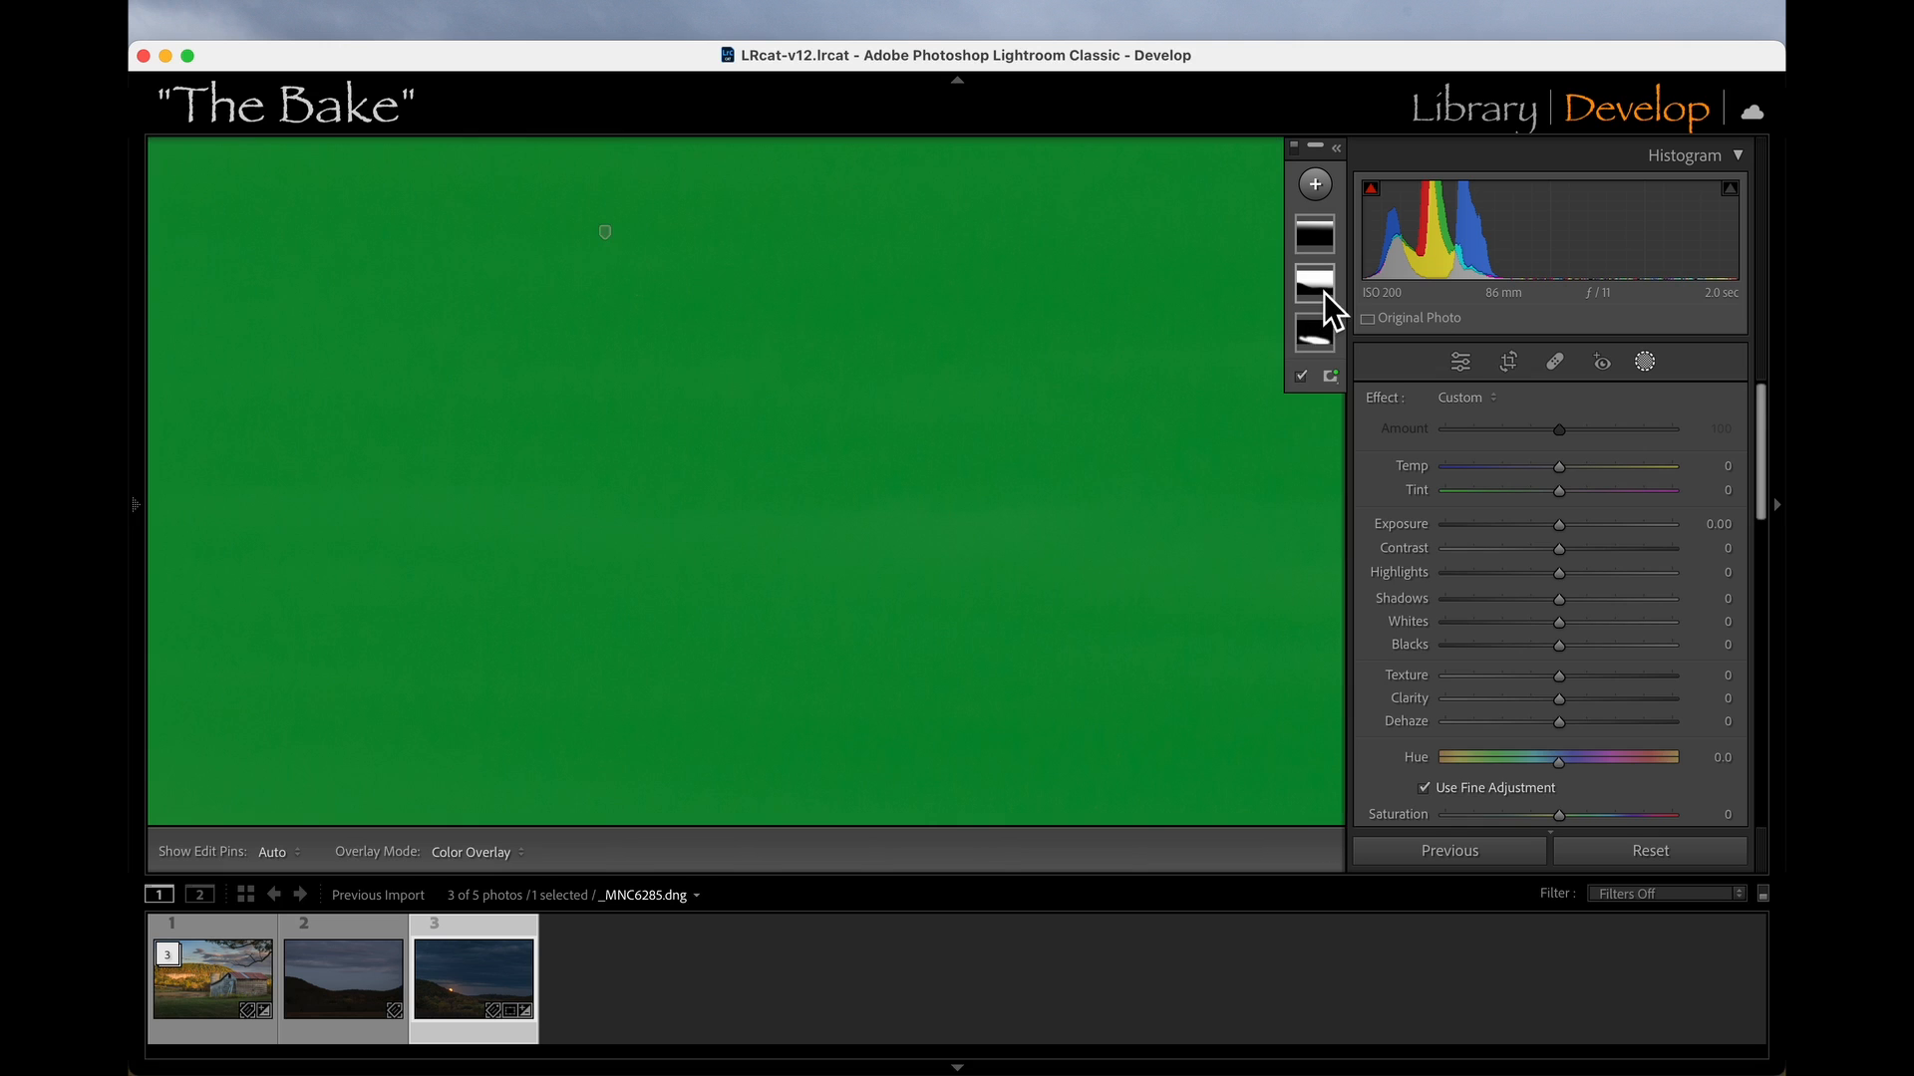
pyautogui.click(1319, 287)
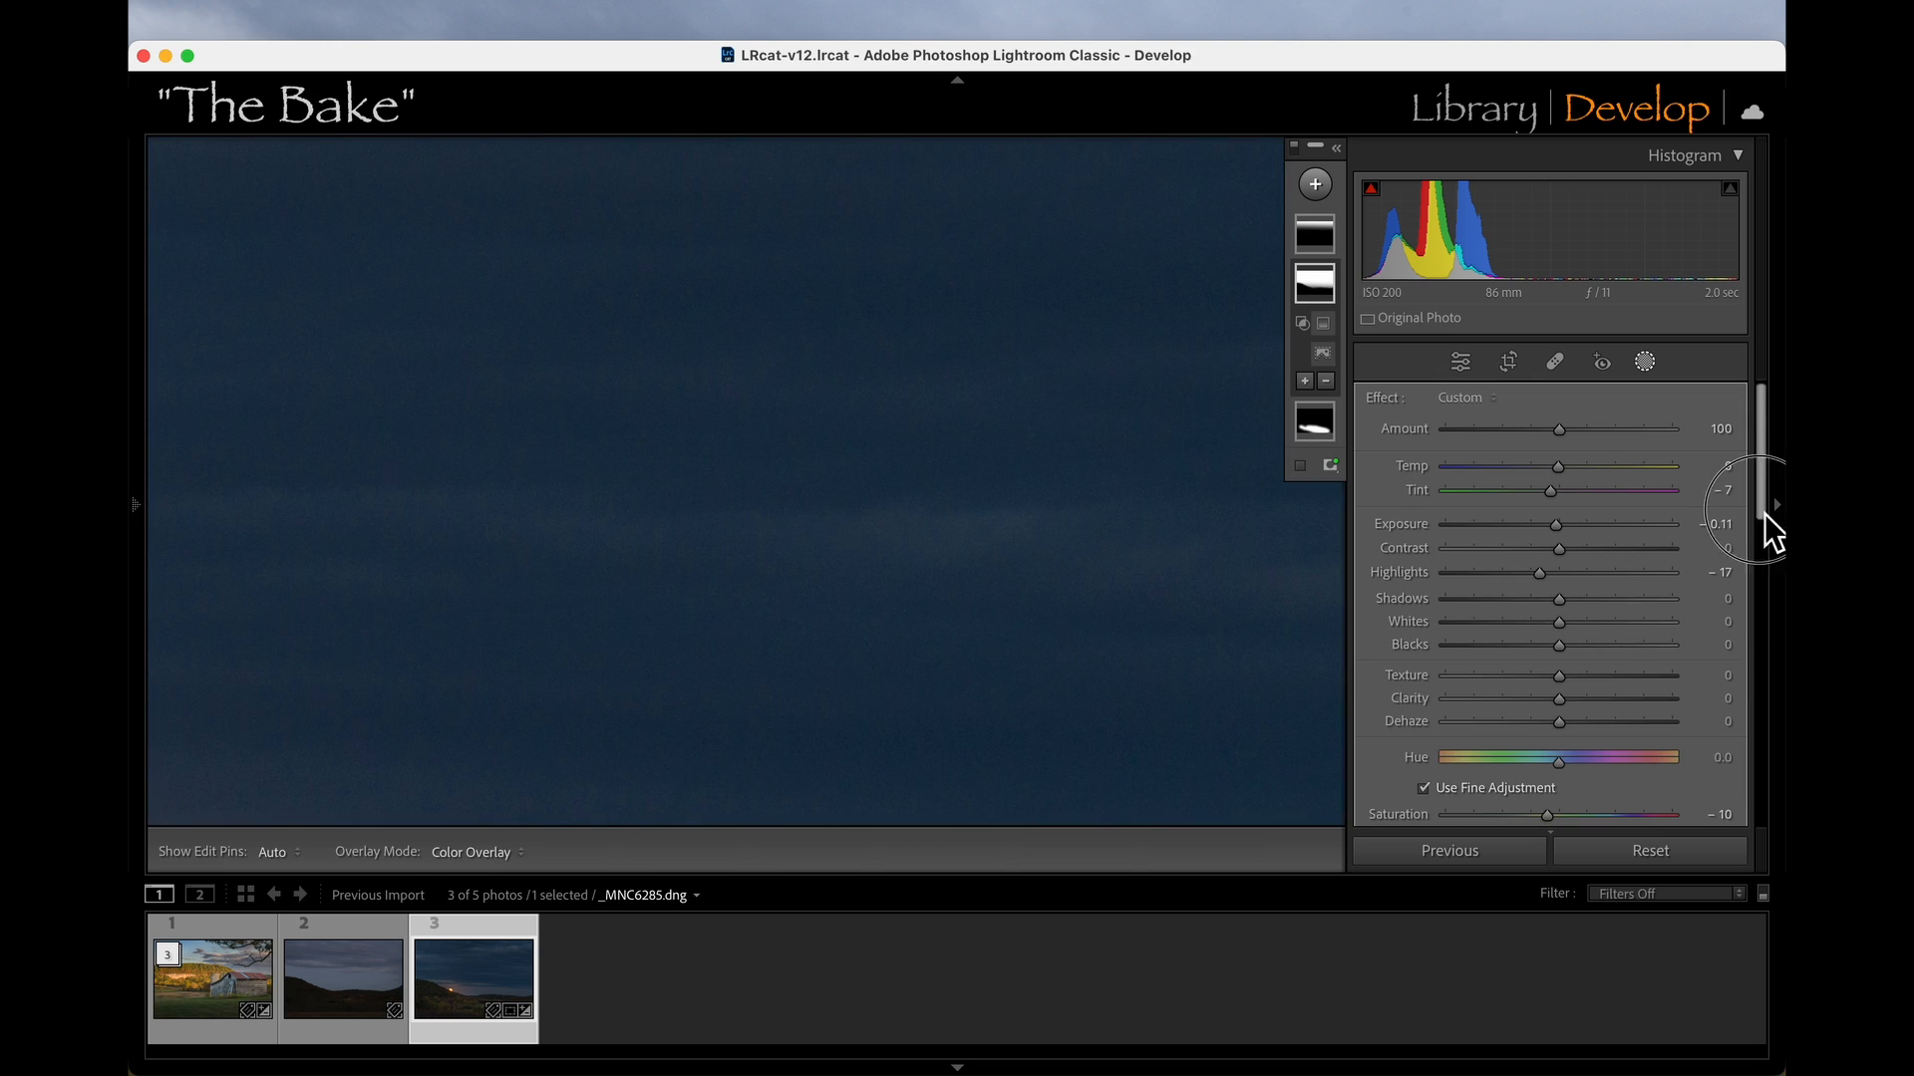
pyautogui.moveTo(1764, 512); pyautogui.dragTo(1766, 649)
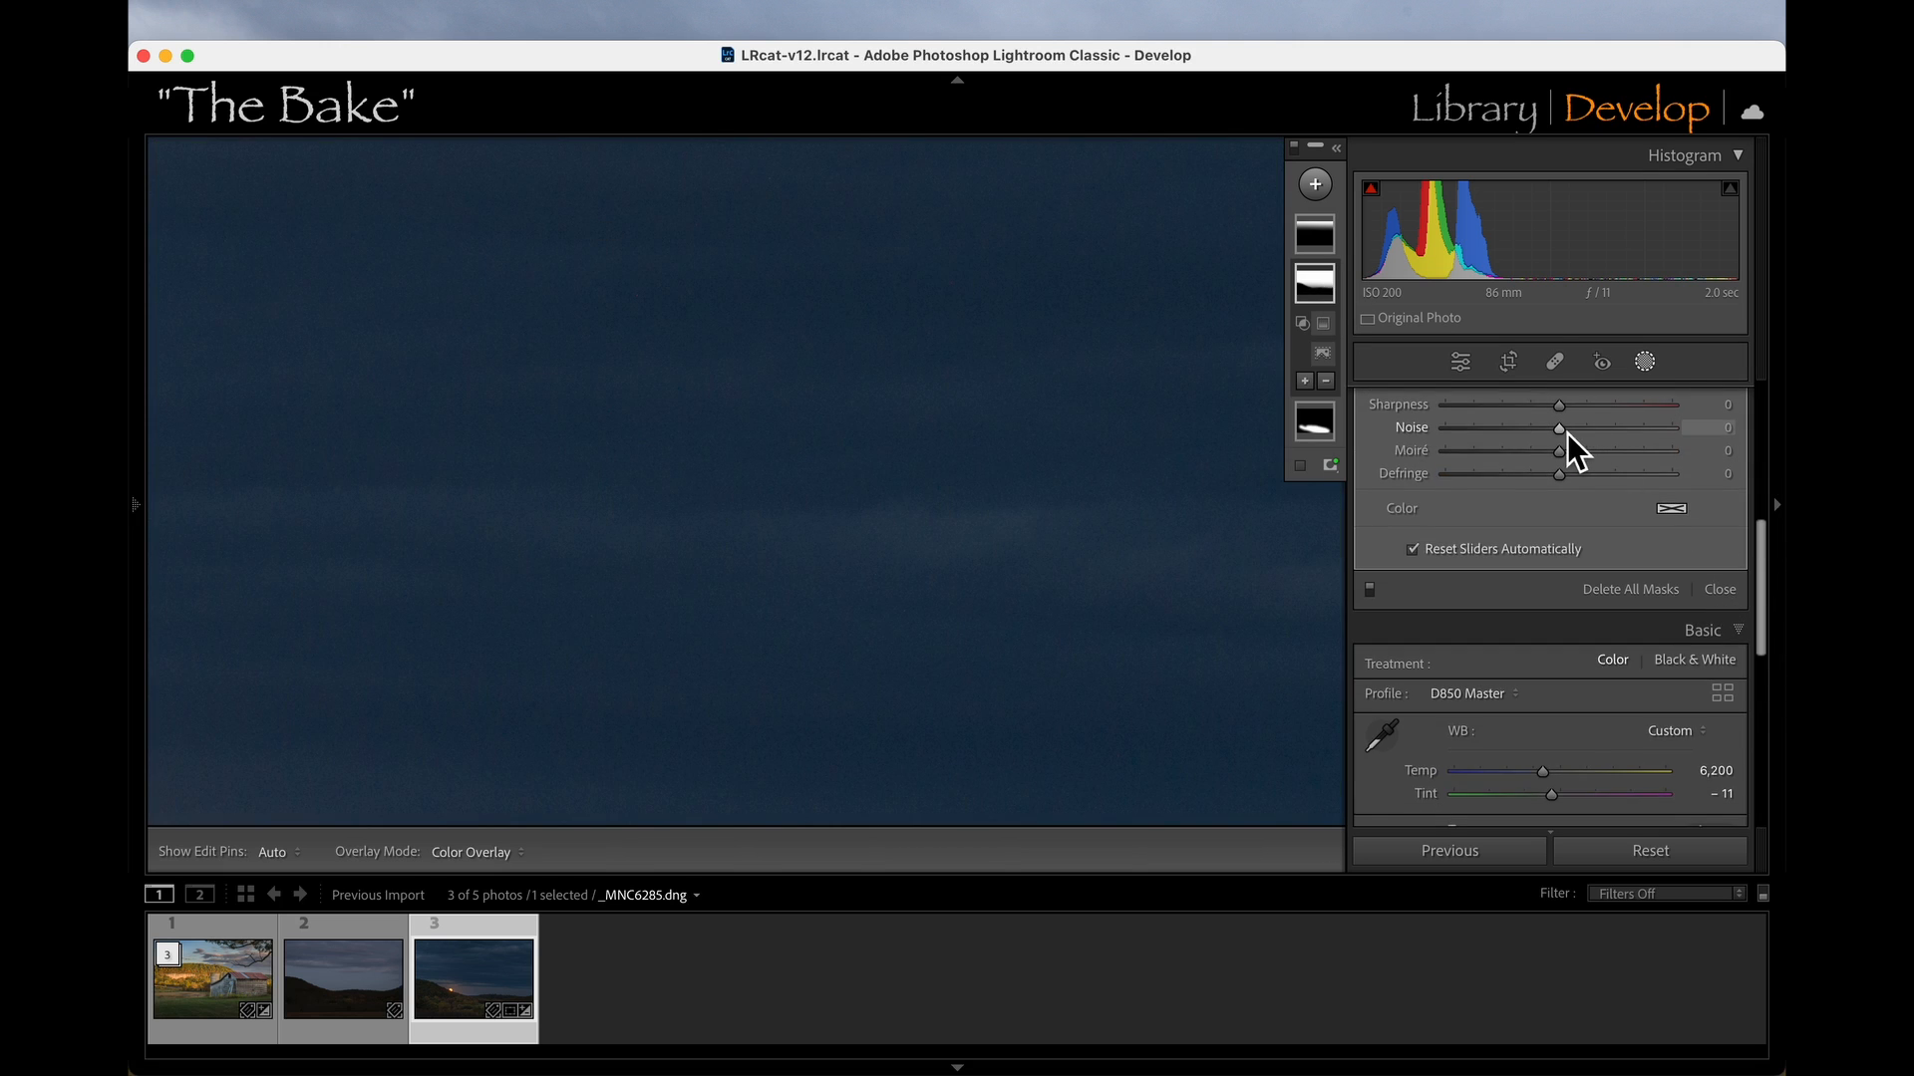
pyautogui.moveTo(1569, 435); pyautogui.dragTo(1635, 445)
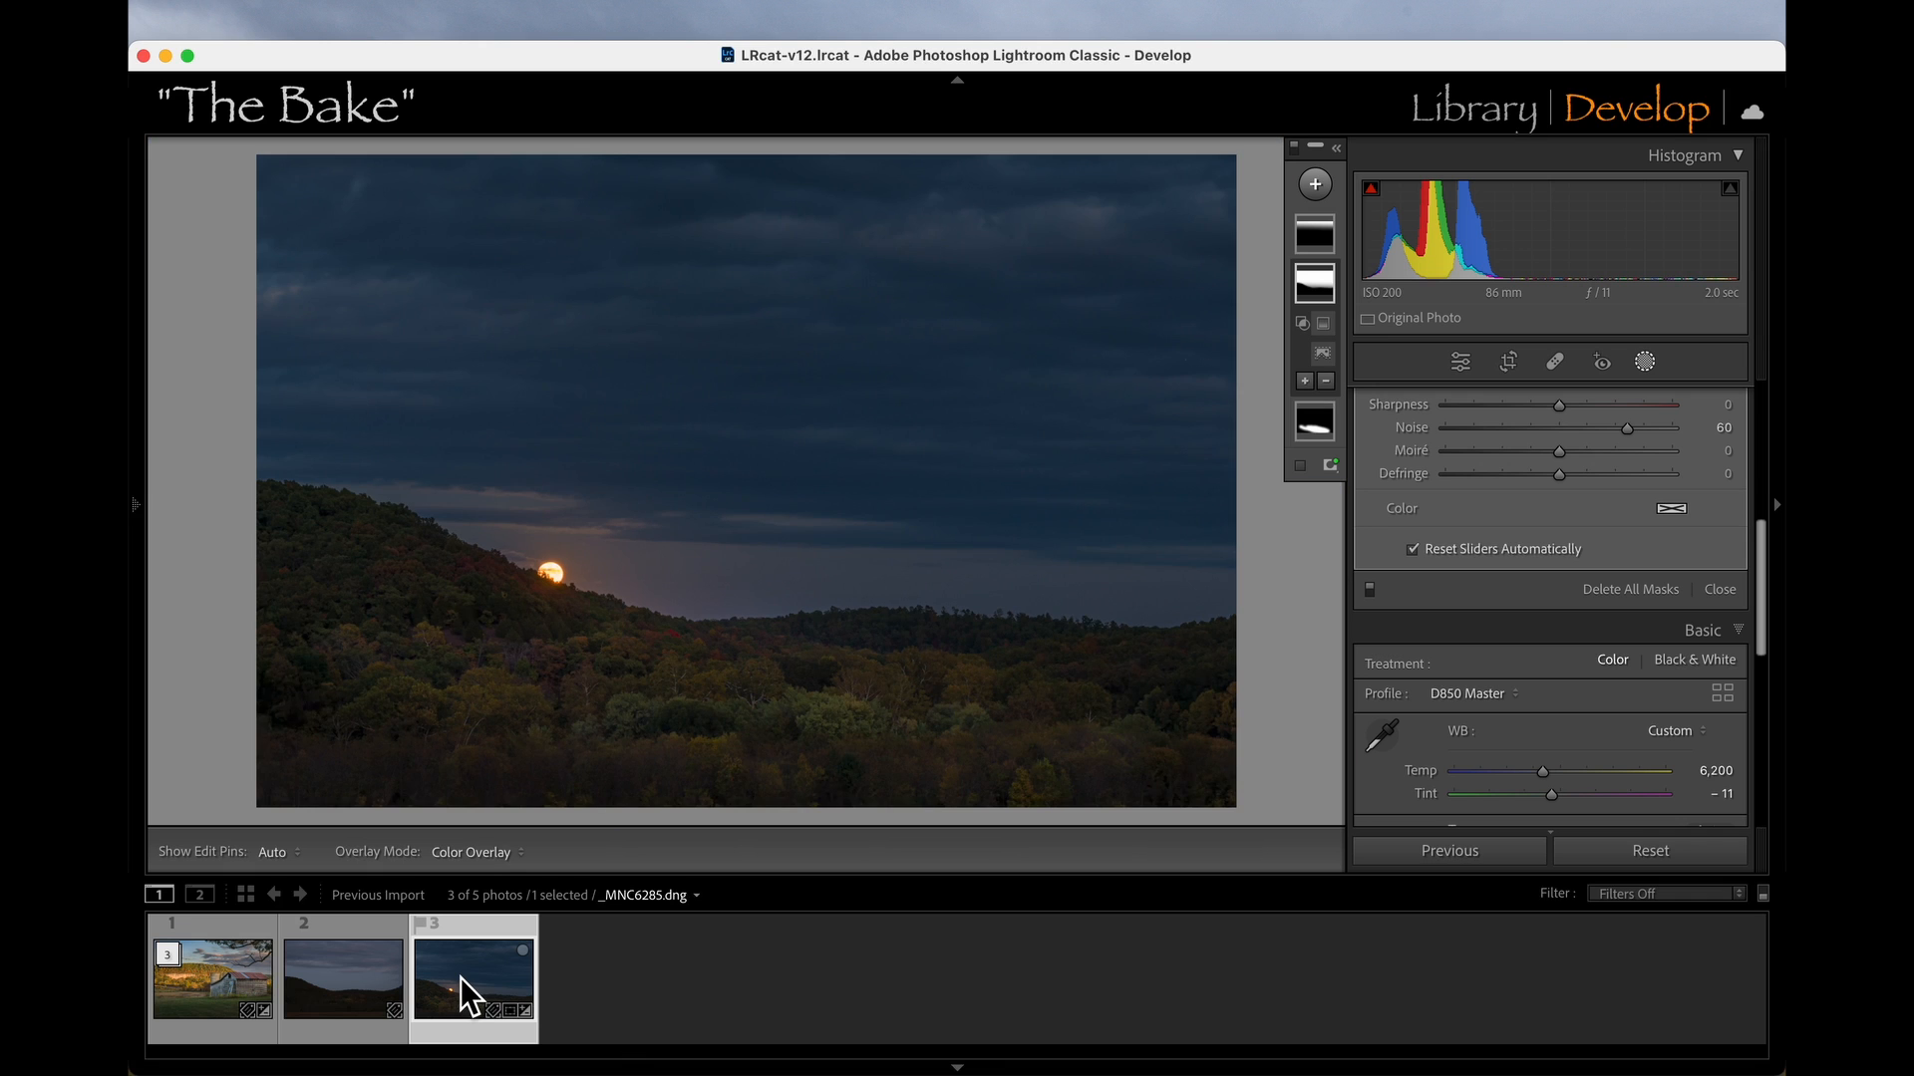
pyautogui.press('\\')
pyautogui.press('\\')
pyautogui.press('\\')
pyautogui.press('\\')
# Add a wide inverted radial gradient around the moon and valley with Exposure -0.39, and compare the photo before and after.
pyautogui.click(1316, 183)
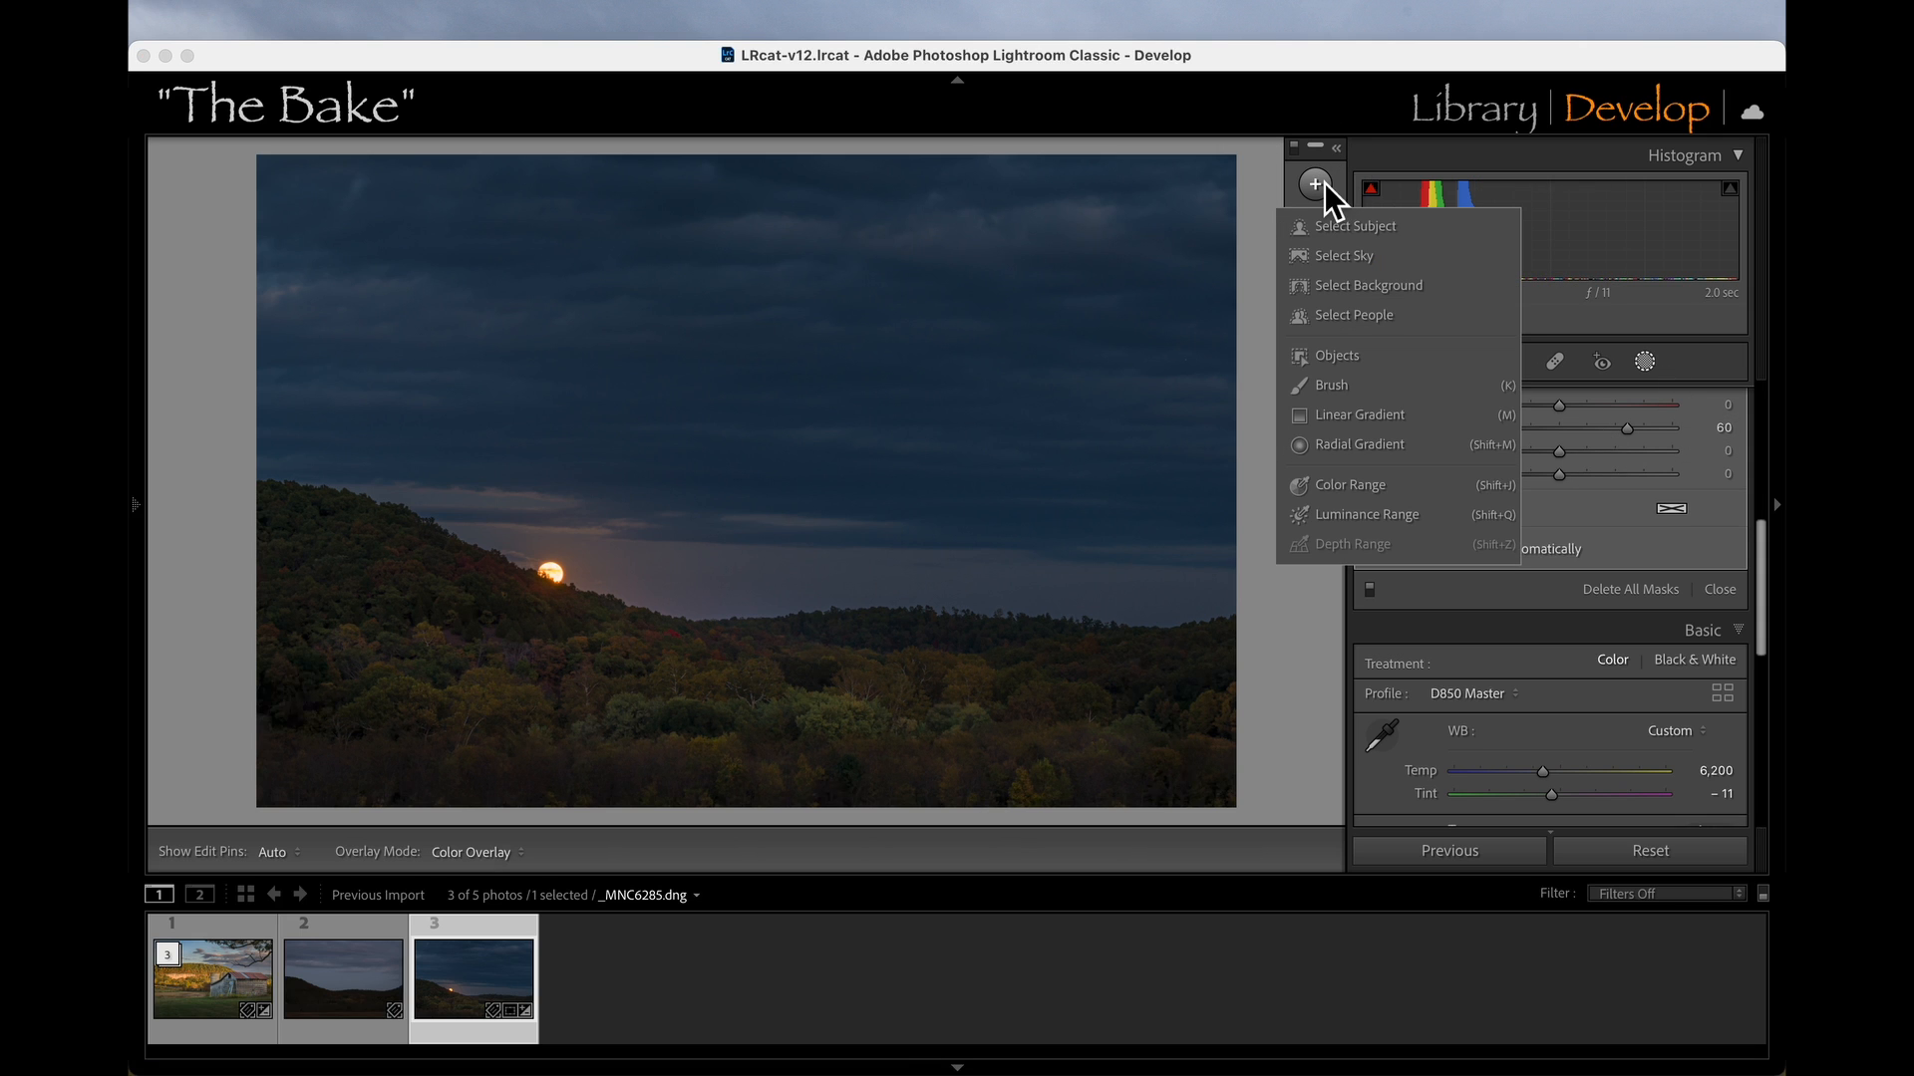
pyautogui.click(1383, 450)
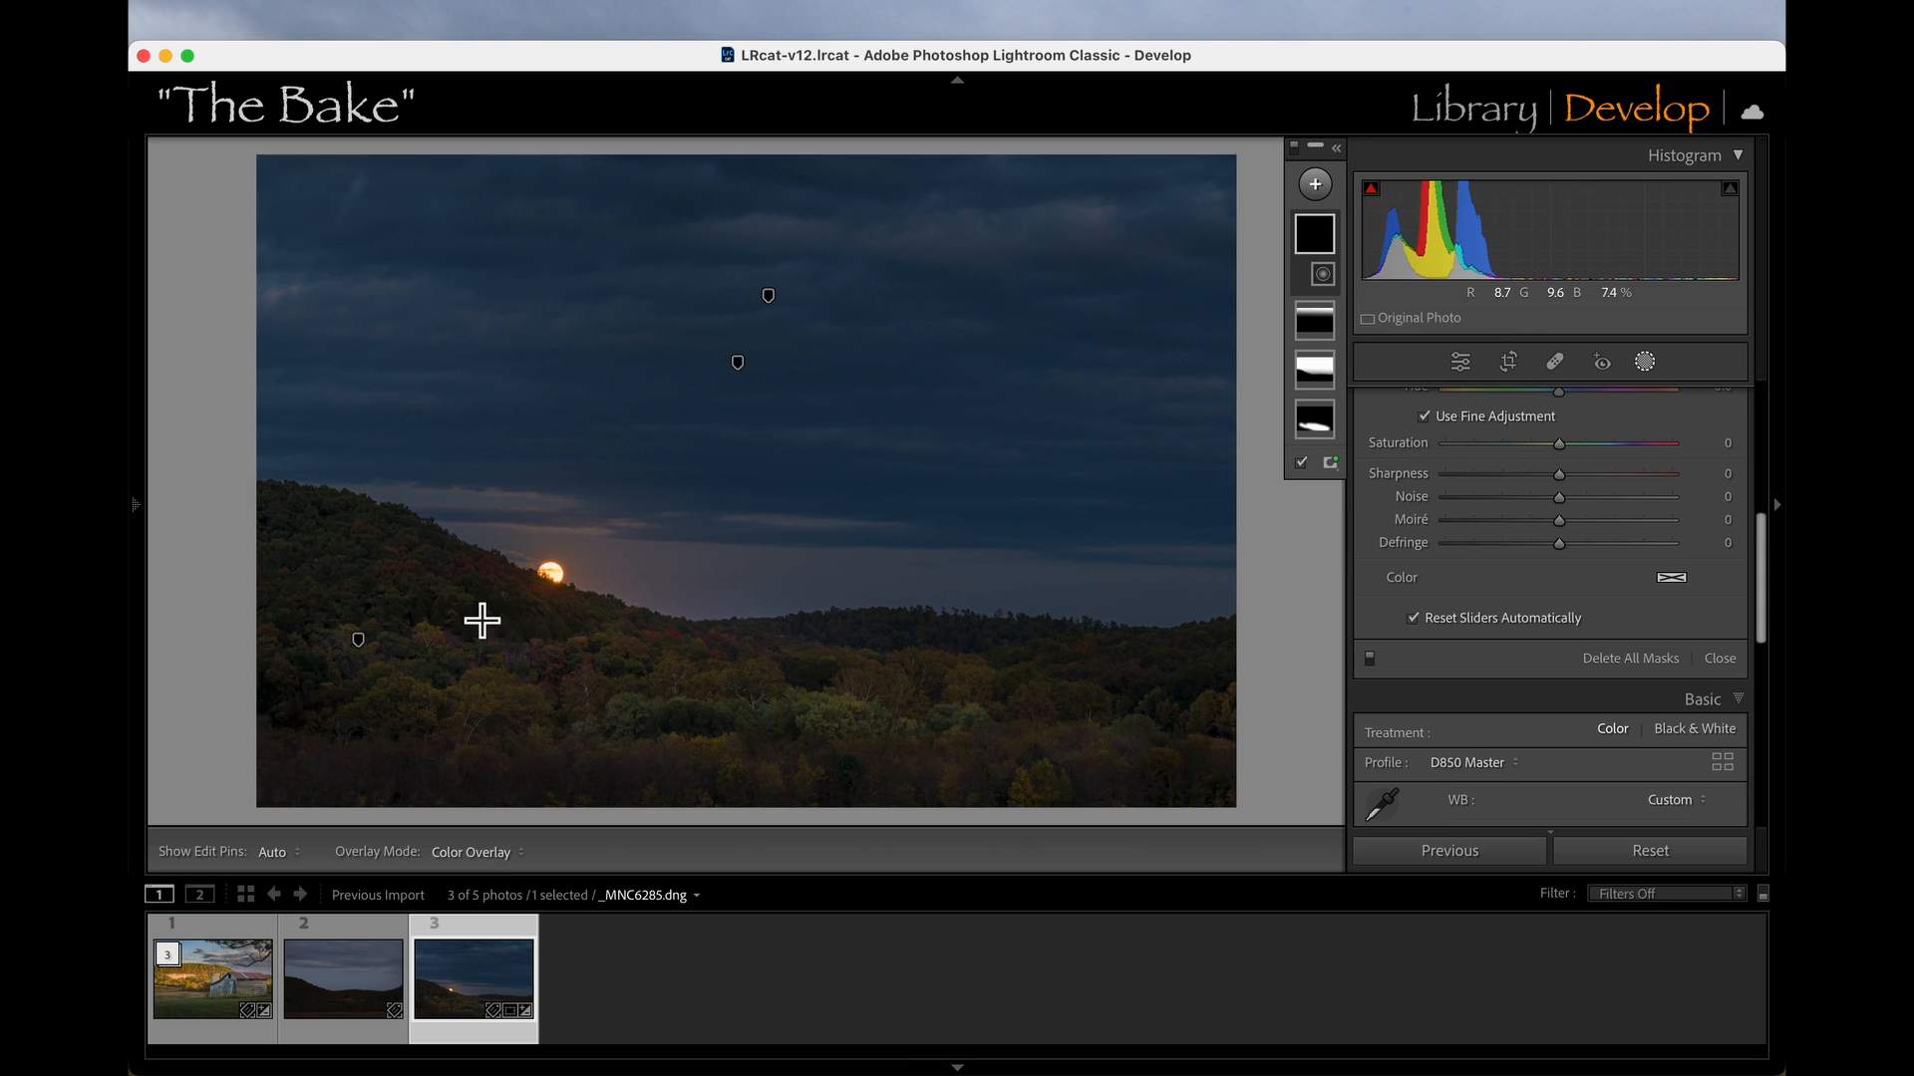
pyautogui.moveTo(506, 575); pyautogui.dragTo(1422, 760)
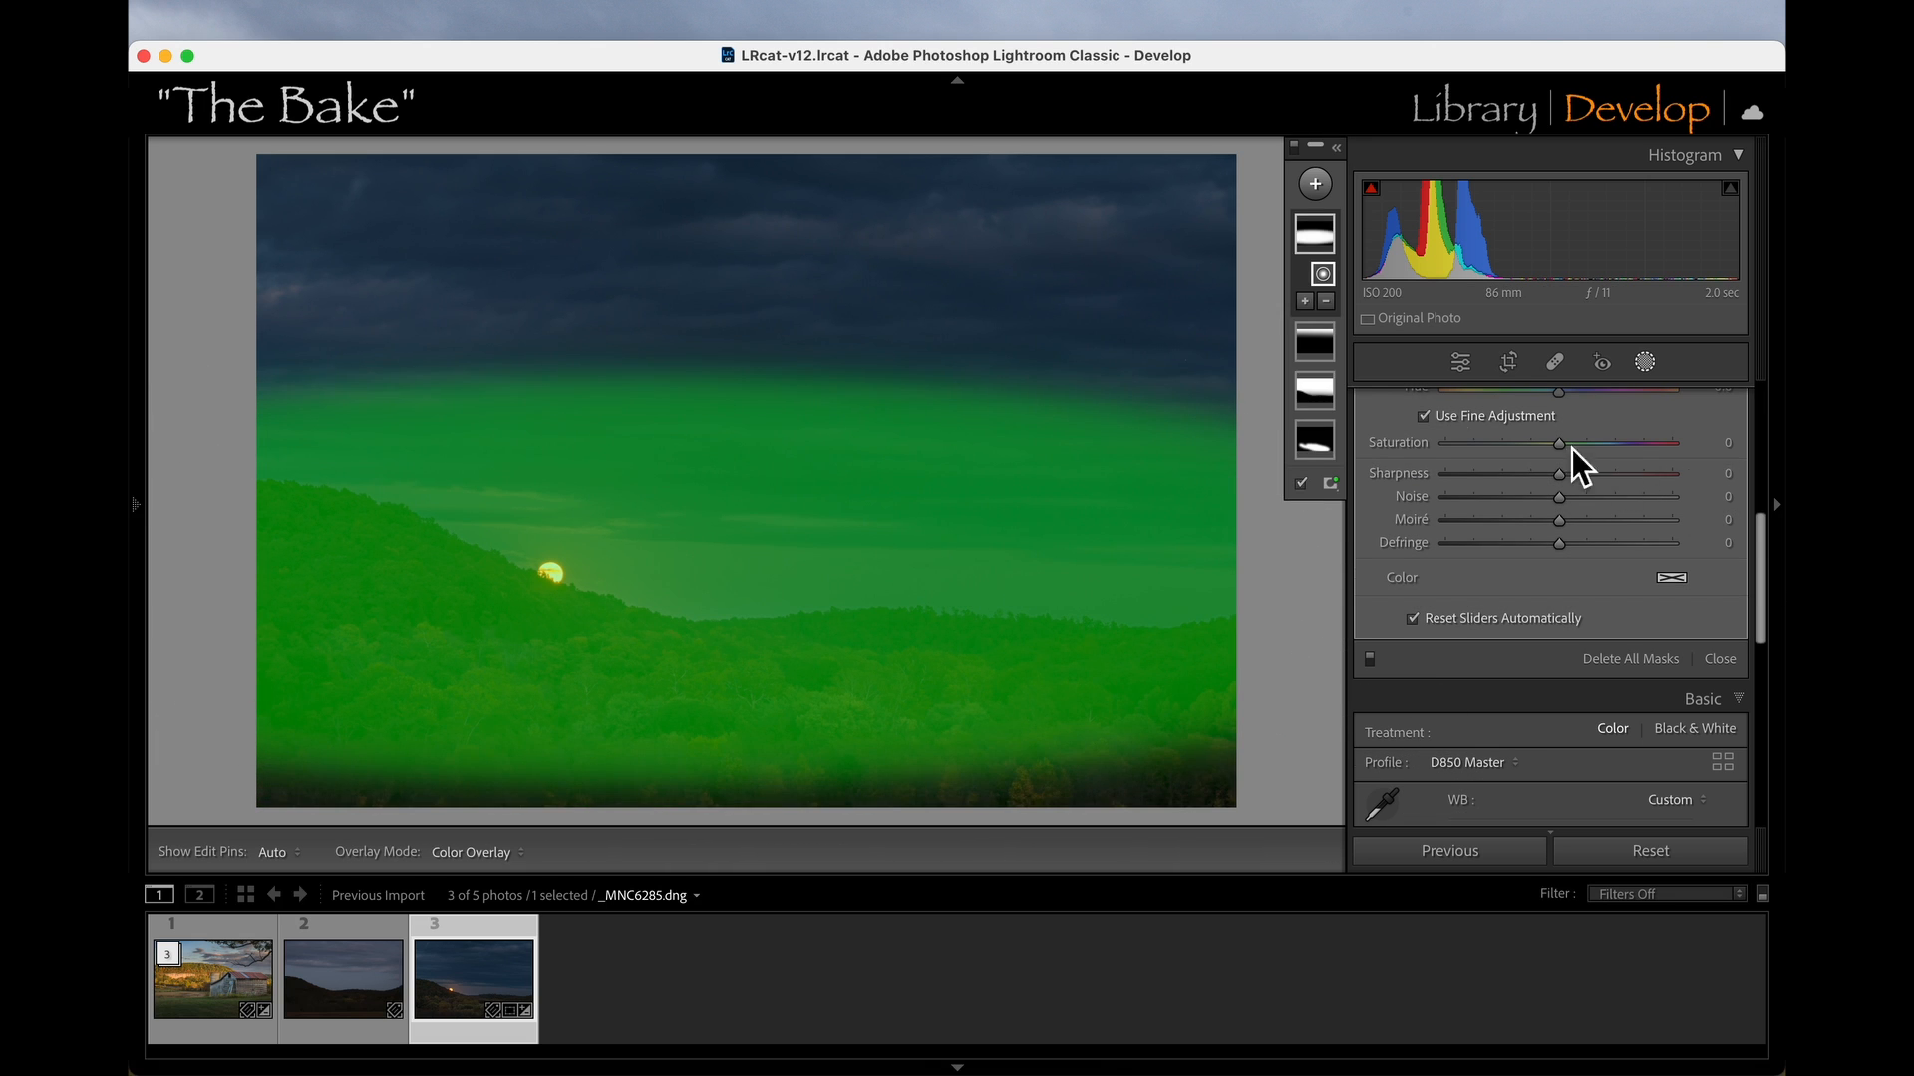
pyautogui.scroll(5, 1617, 428)
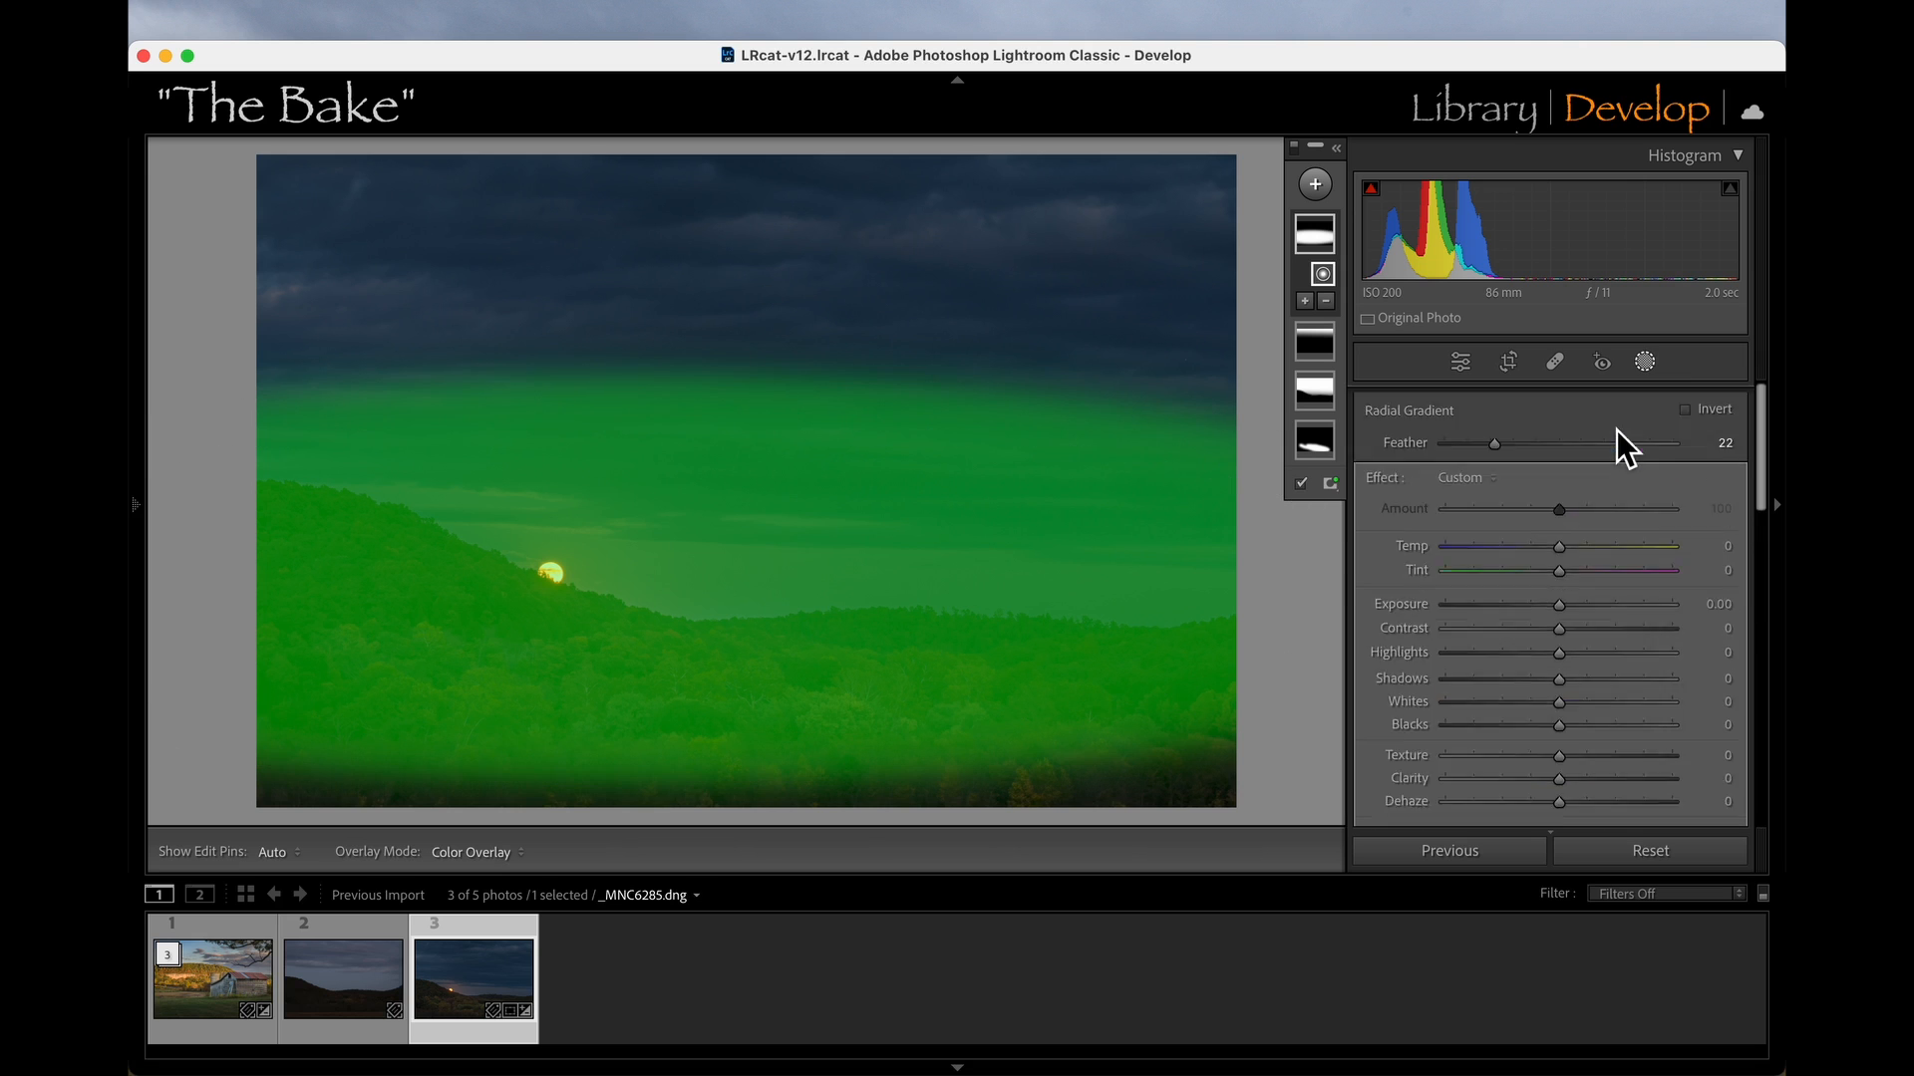
pyautogui.click(1687, 400)
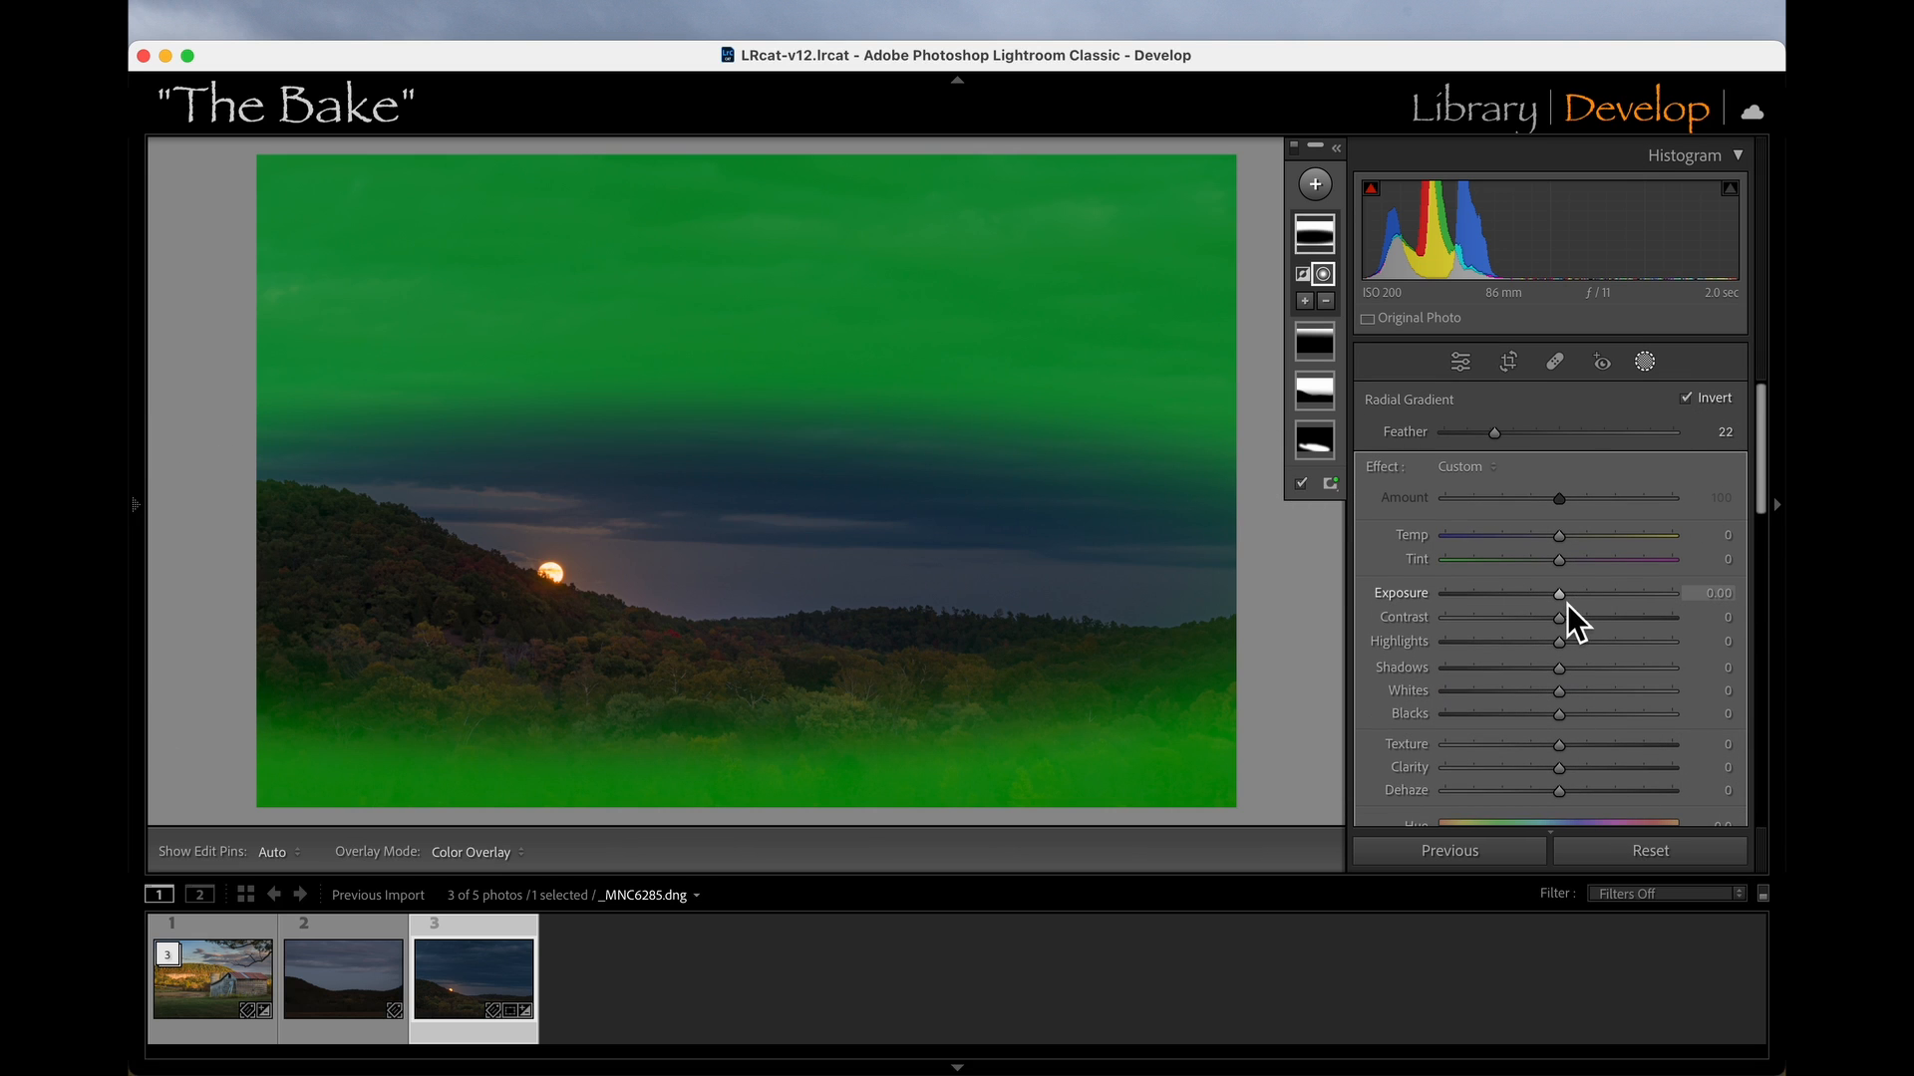
pyautogui.moveTo(1567, 604); pyautogui.dragTo(1547, 600)
pyautogui.press('\\')
pyautogui.press('\\')
pyautogui.press('\\')
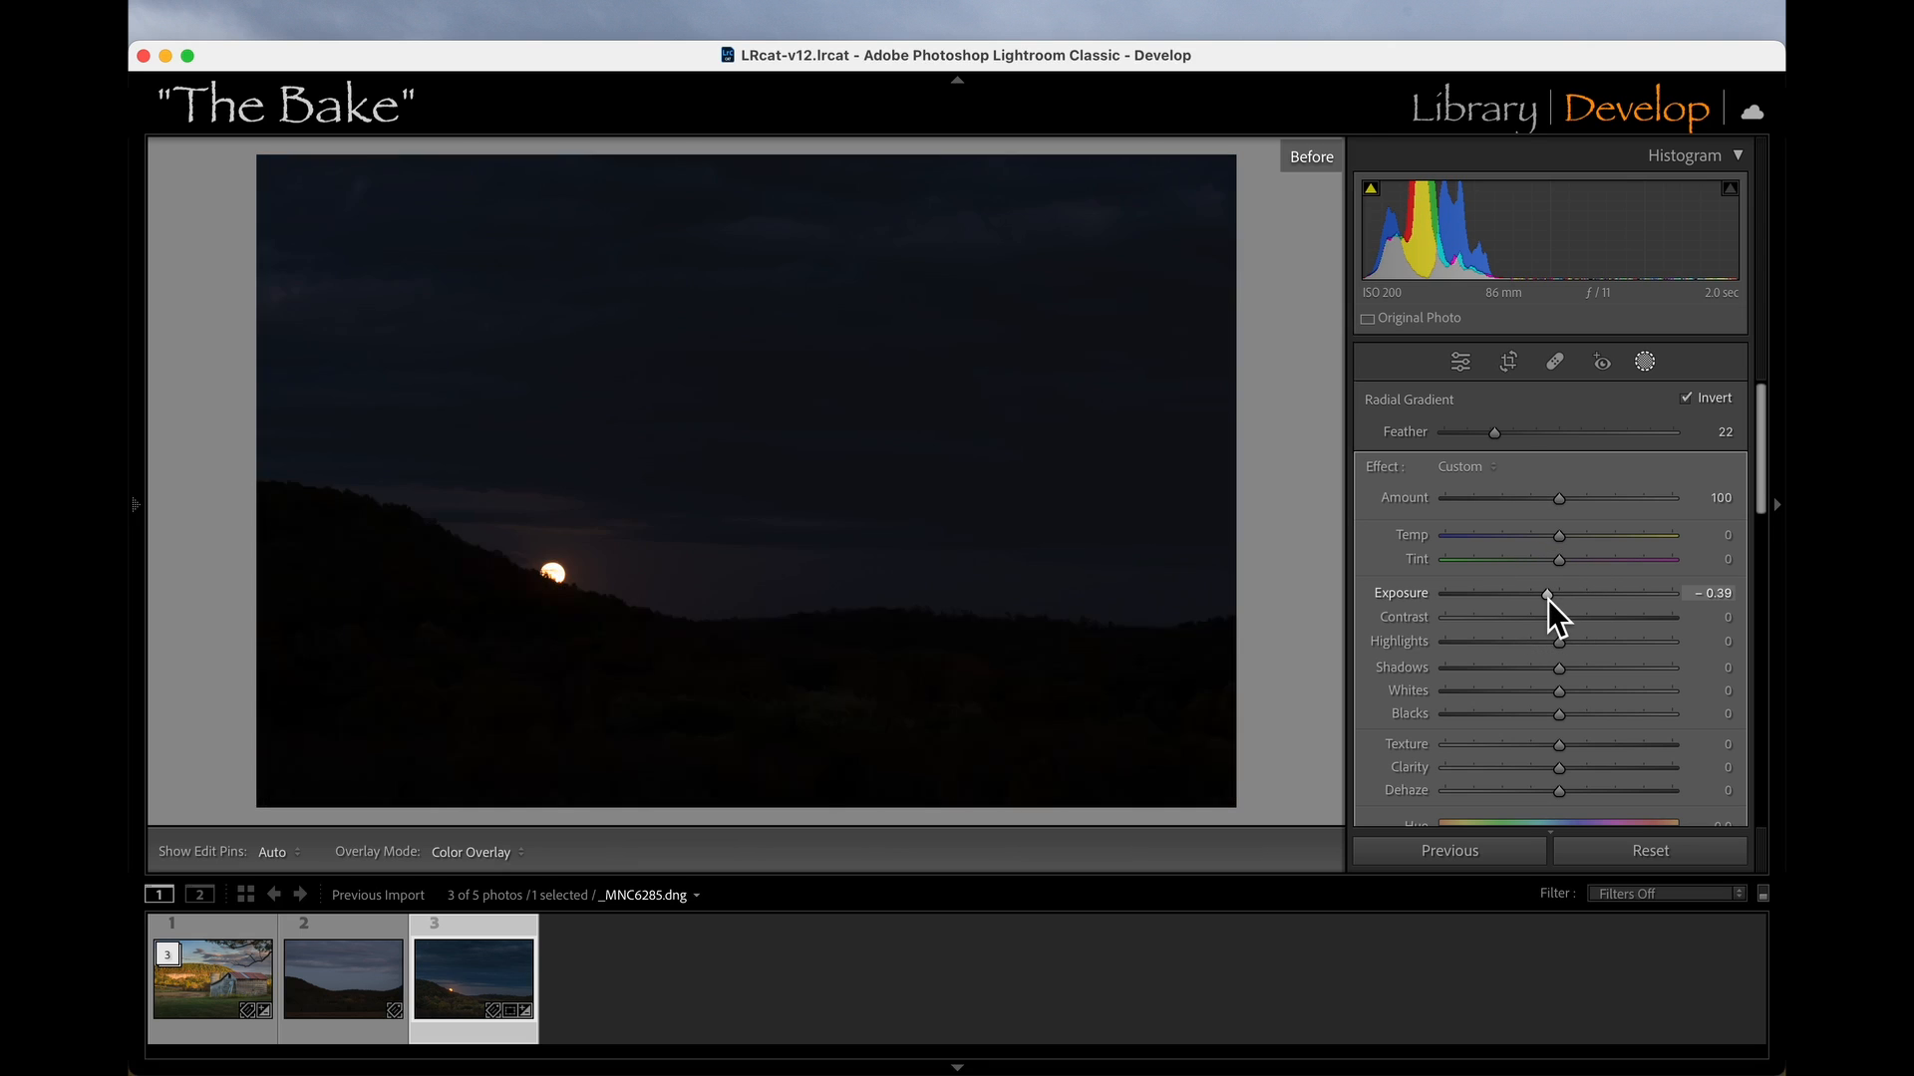
pyautogui.press('\\')
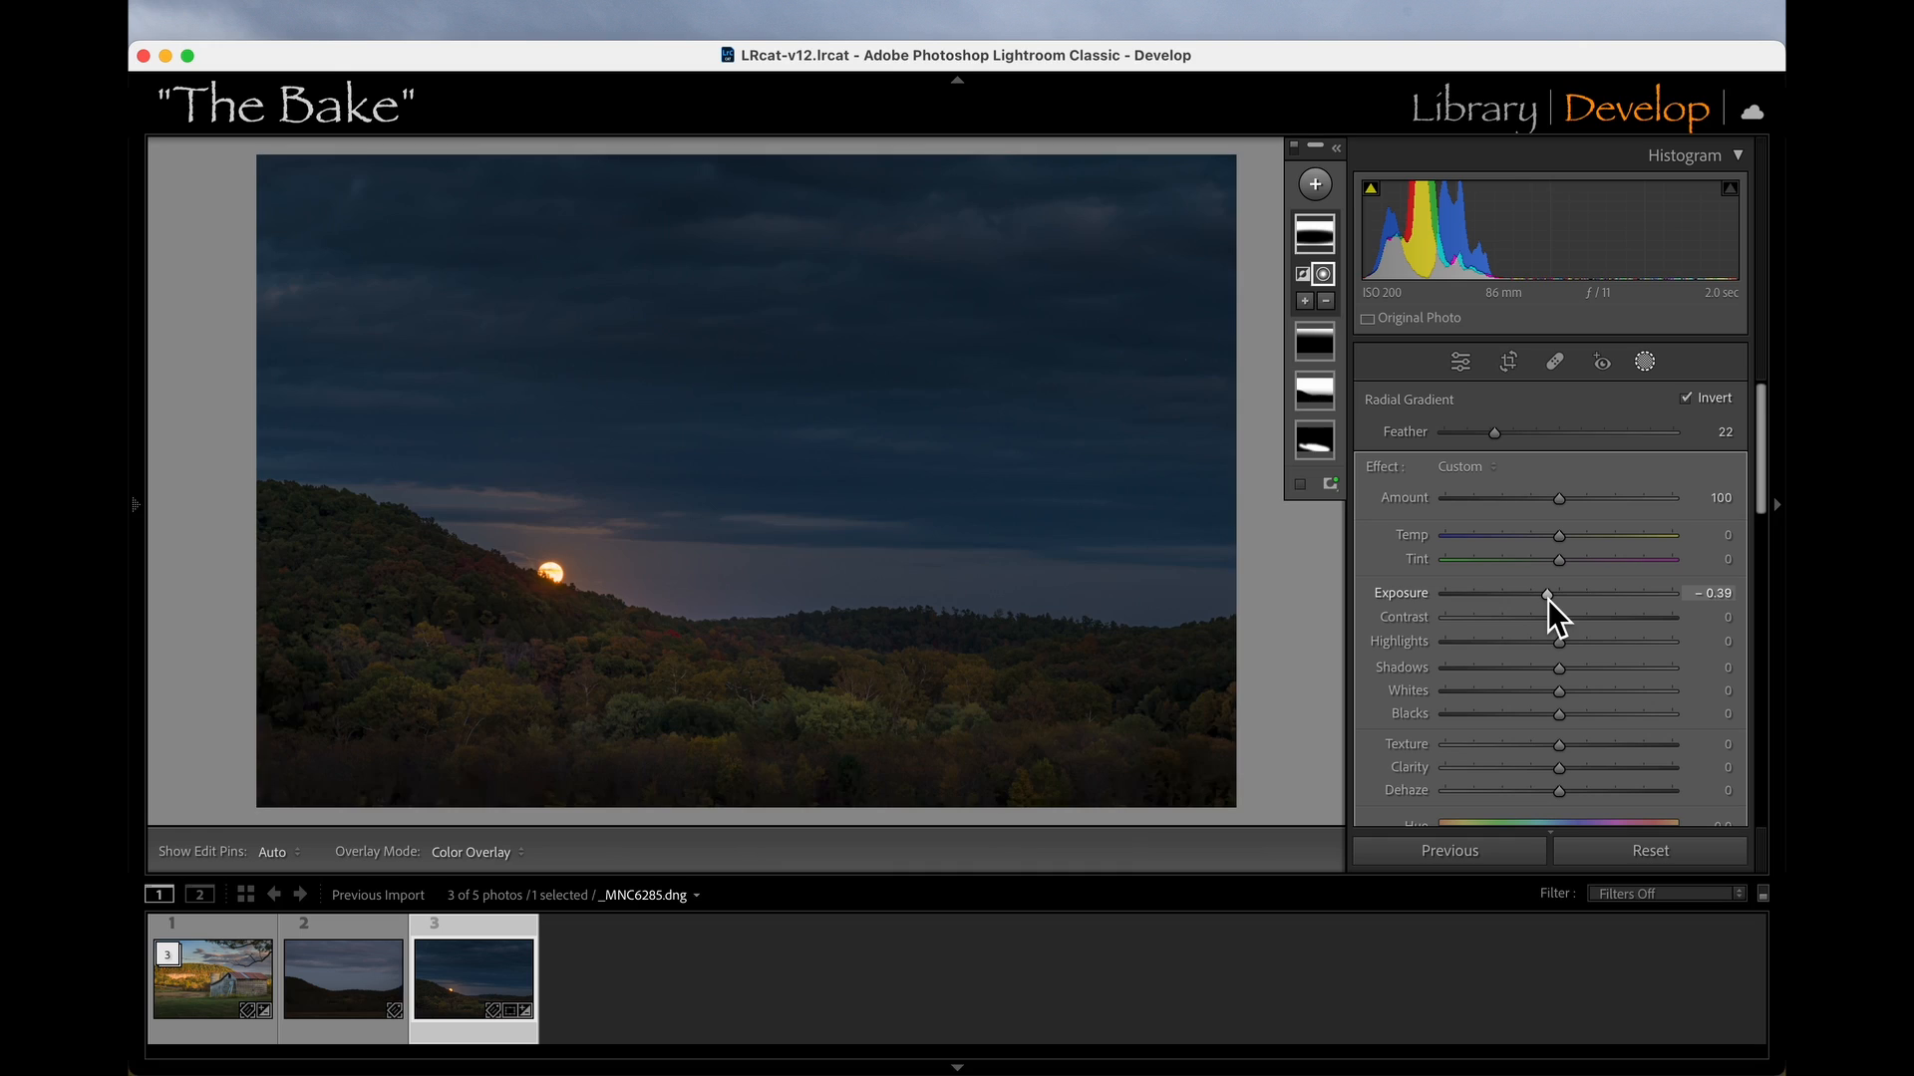